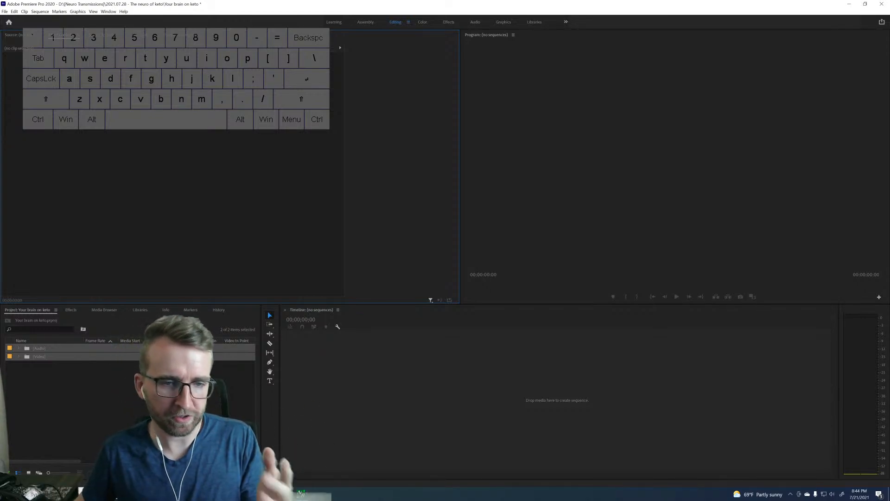
{"action": "left_click", "coordinate": [49, 386]}
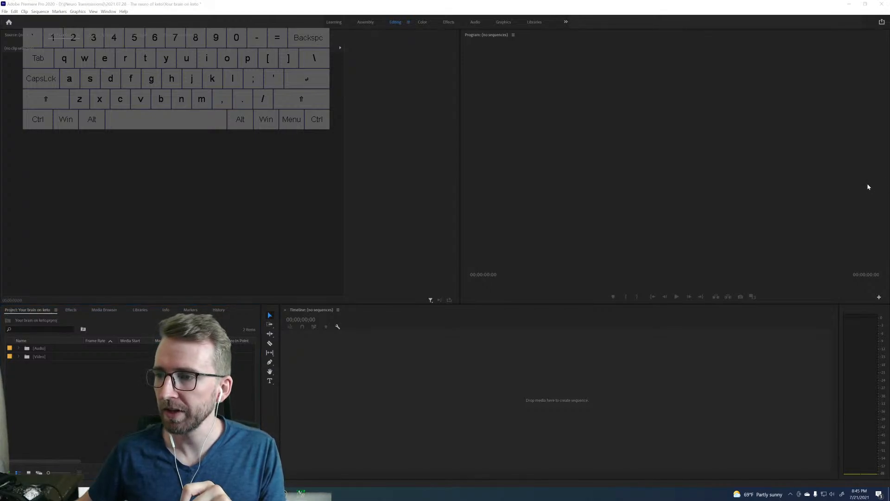
{"action": "left_click", "coordinate": [668, 14]}
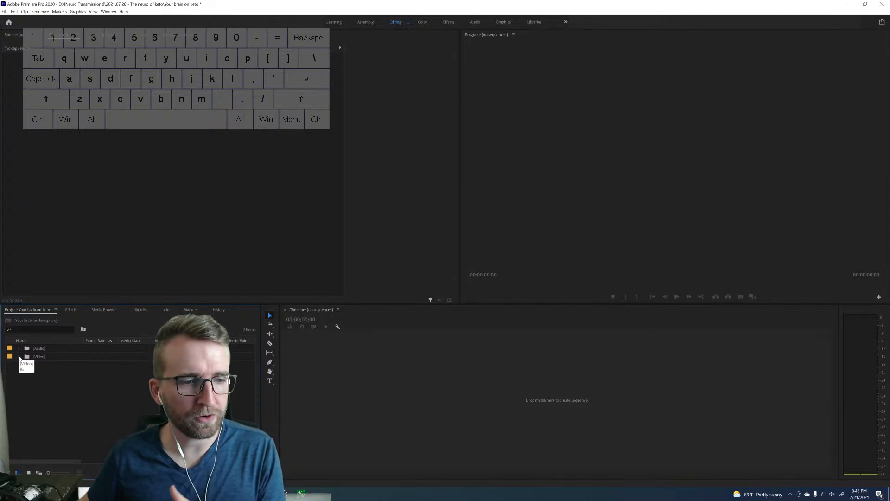
{"action": "left_click", "coordinate": [370, 397]}
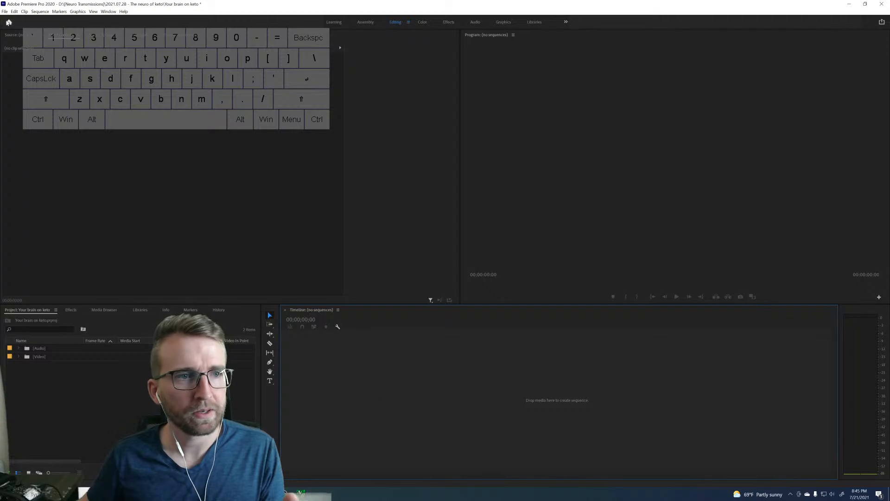
Create a new sequence named "Your brain on keto" from the RED R3D 1080p 16x9 29.97 preset.
{"action": "left_click", "coordinate": [4, 11]}
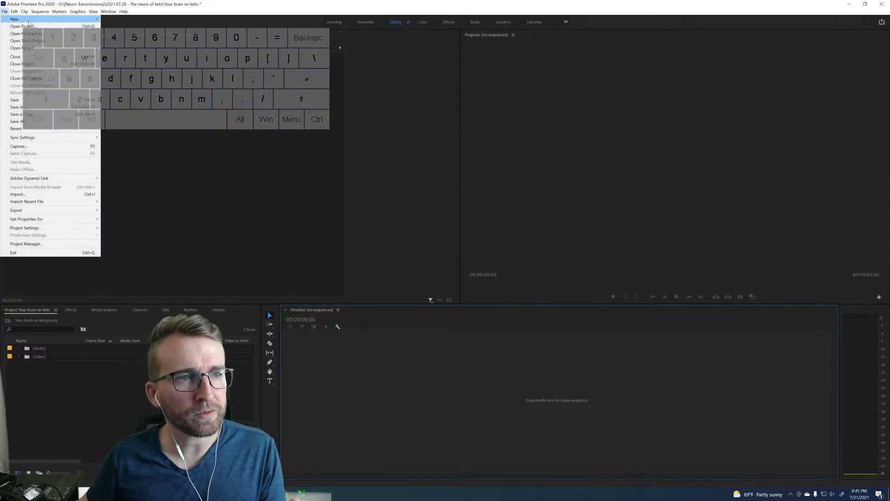
{"action": "mouse_move", "coordinate": [28, 21]}
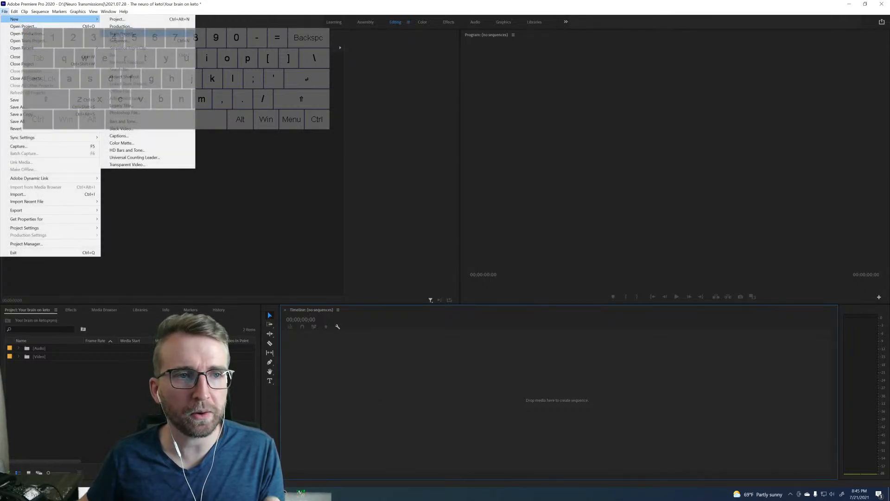
{"action": "left_click", "coordinate": [126, 41]}
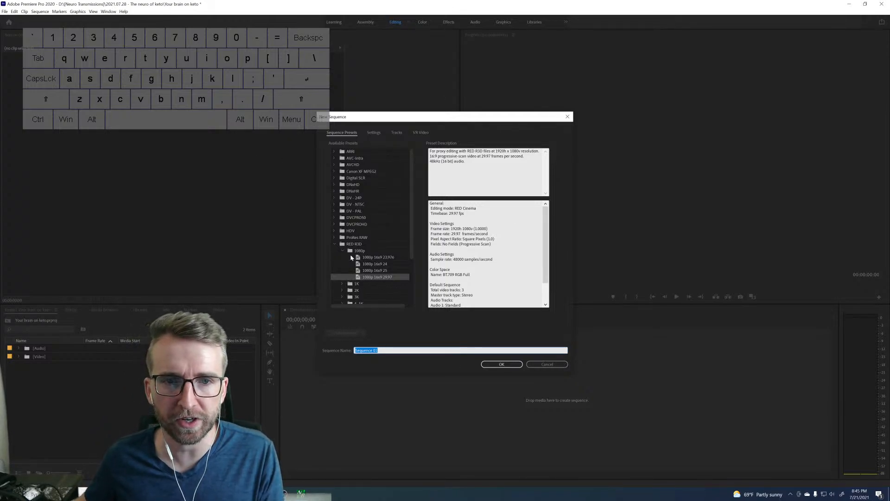
{"action": "left_click", "coordinate": [377, 278]}
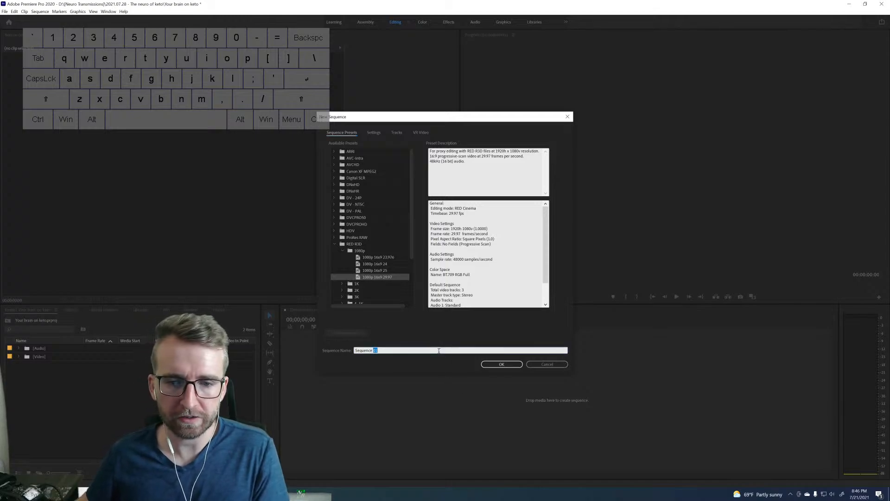
{"action": "left_click", "coordinate": [436, 350]}
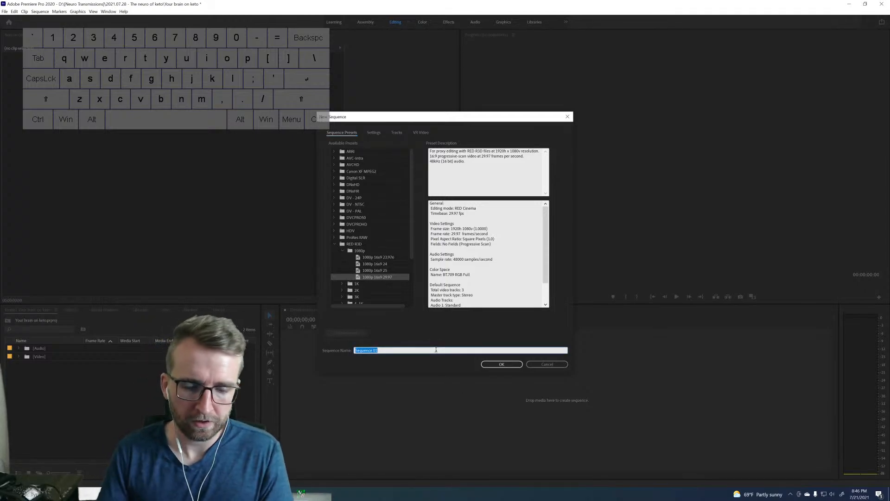
{"action": "type", "text": "You"}
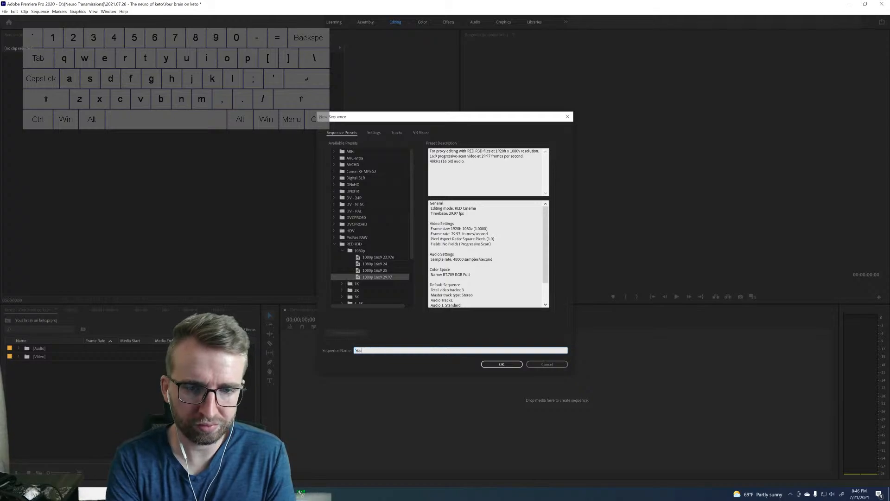
{"action": "type", "text": "r brain on keto"}
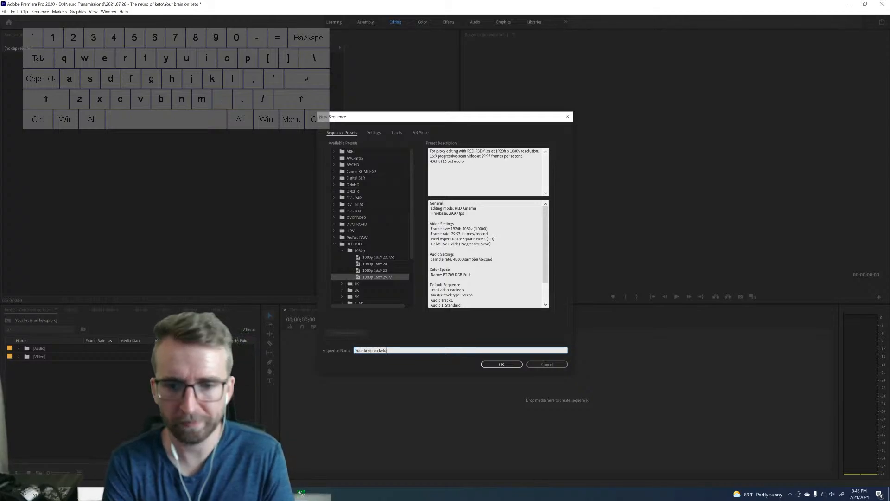
{"action": "key", "text": "Return"}
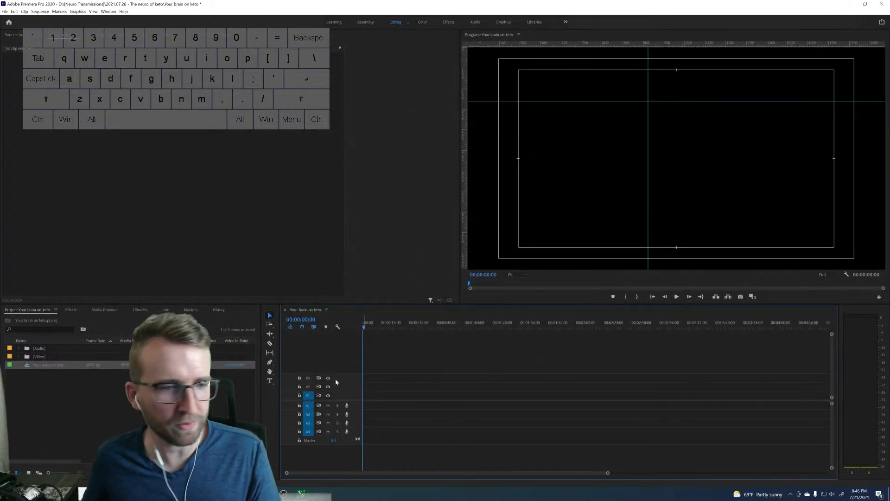
Remove the vertical and horizontal guides from the program monitor.
{"action": "left_click_drag", "start_coordinate": [648, 95], "coordinate": [459, 98]}
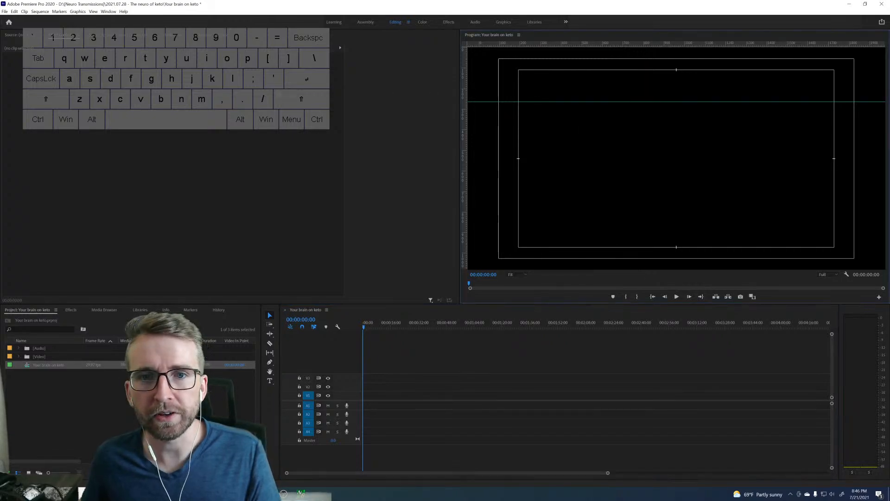
{"action": "left_click_drag", "start_coordinate": [540, 101], "coordinate": [533, 42]}
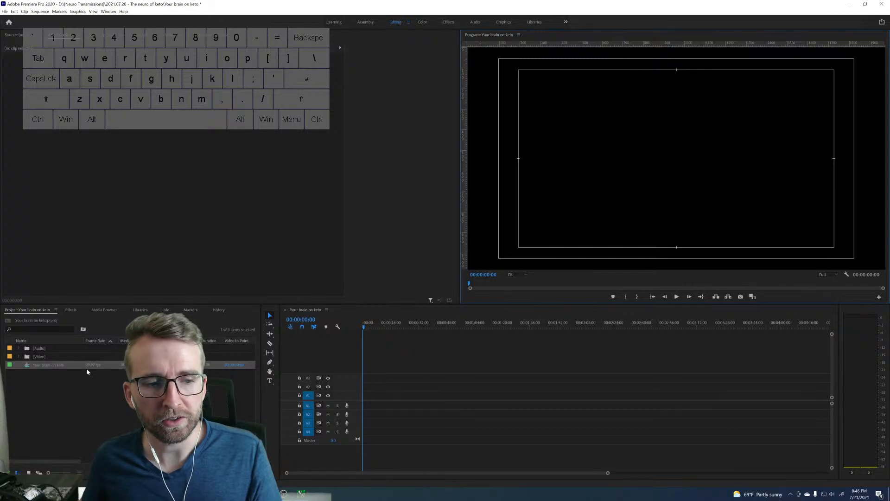
Place all MP4 clips from the [Video] bin at the start of track V1, keeping the existing sequence settings.
{"action": "left_click", "coordinate": [64, 389]}
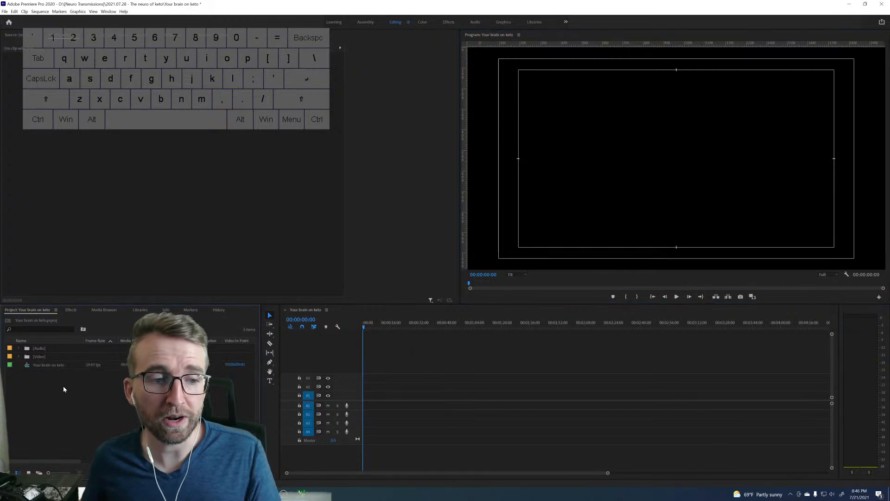
{"action": "left_click", "coordinate": [18, 356]}
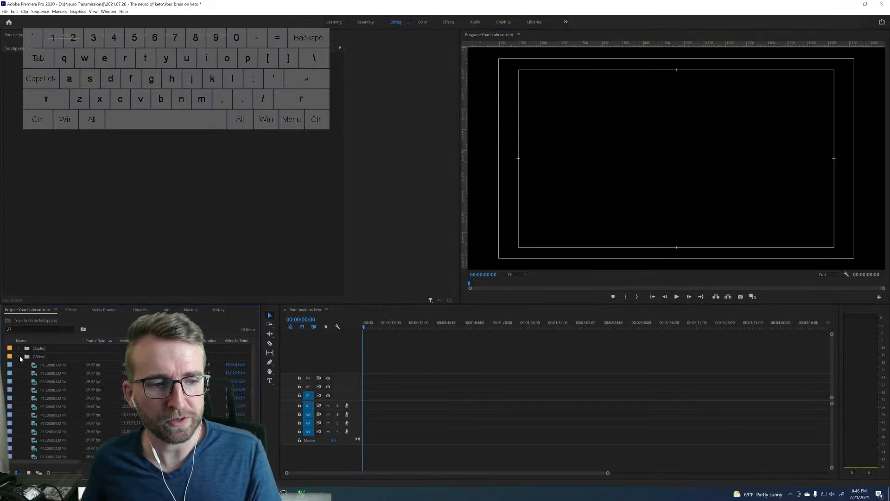
{"action": "left_click", "coordinate": [61, 366]}
{"action": "scroll", "coordinate": [73, 401], "scroll_direction": "down", "scroll_amount": 3}
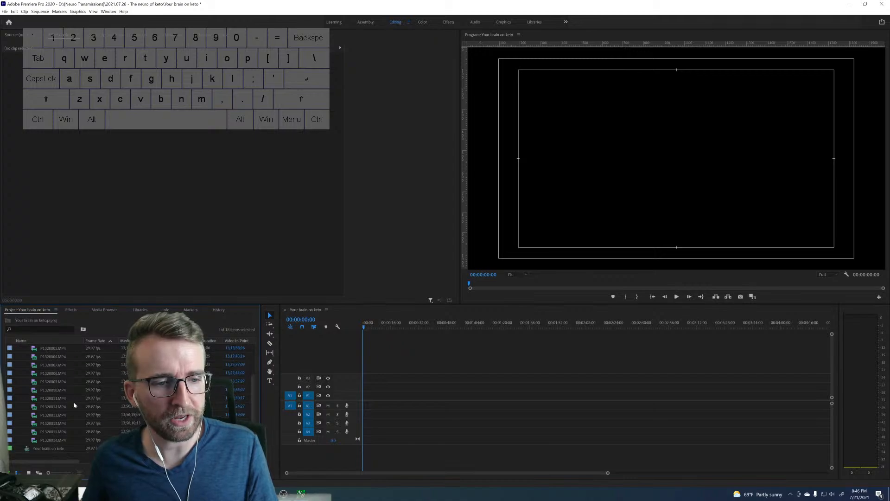
{"action": "left_click", "coordinate": [57, 440], "text": "shift"}
{"action": "scroll", "coordinate": [58, 440], "scroll_direction": "up", "scroll_amount": 3}
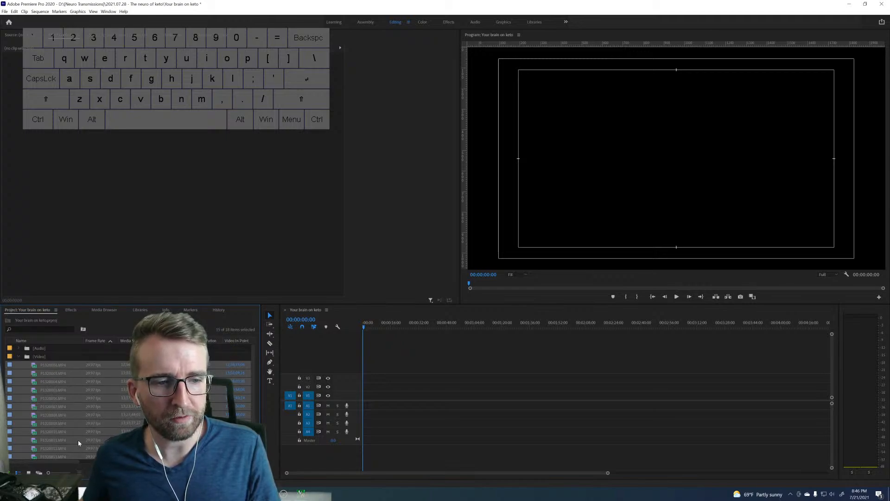
{"action": "scroll", "coordinate": [58, 381], "scroll_direction": "down", "scroll_amount": 1}
{"action": "scroll", "coordinate": [55, 384], "scroll_direction": "up", "scroll_amount": 1}
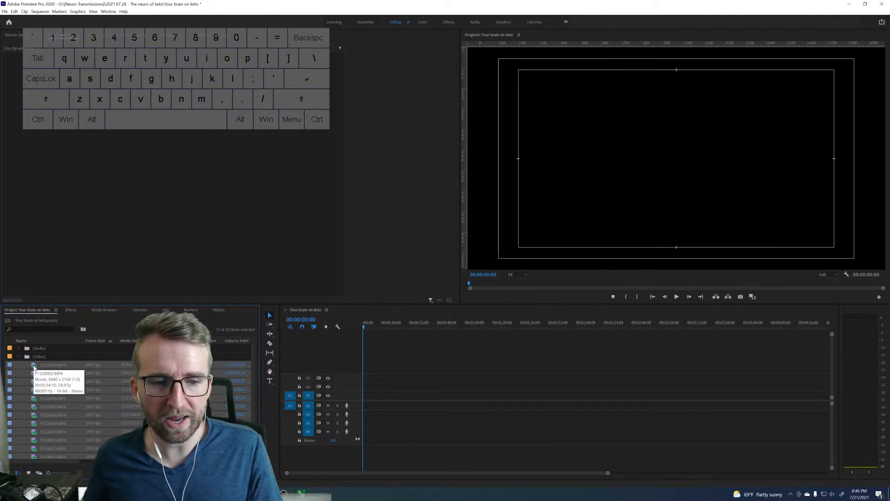
{"action": "left_click_drag", "start_coordinate": [34, 368], "coordinate": [364, 403]}
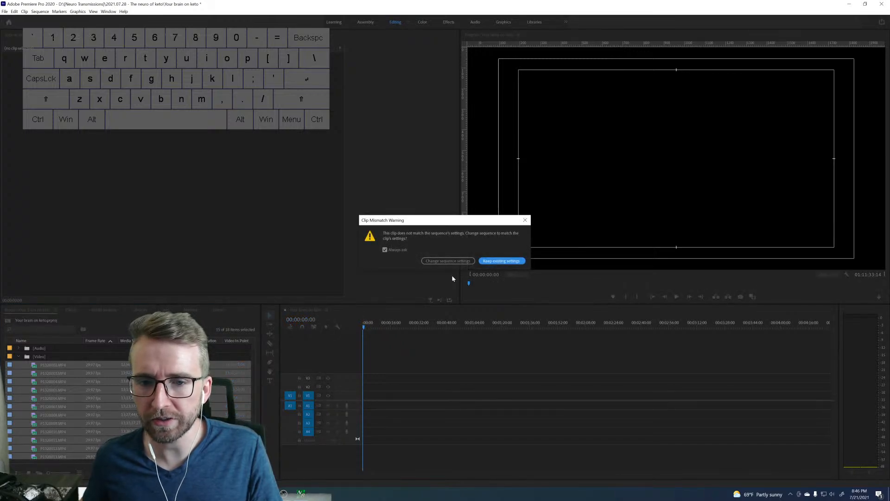
{"action": "left_click", "coordinate": [489, 261]}
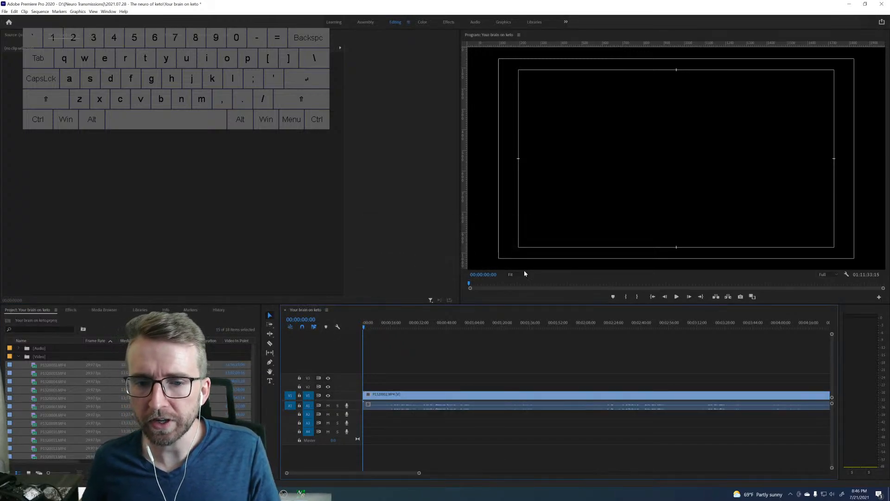
Review the full extent of the assembled footage by moving the playhead to its end and back to the start.
{"action": "left_click_drag", "start_coordinate": [418, 473], "coordinate": [833, 477]}
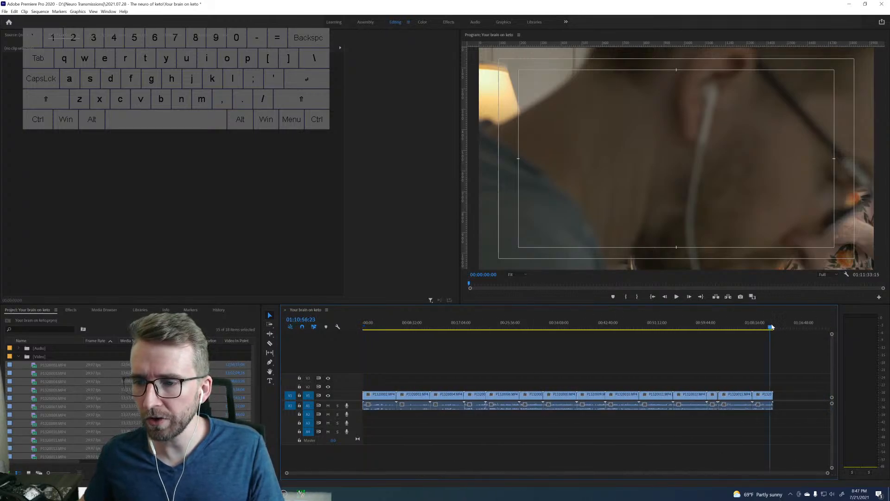
{"action": "left_click_drag", "start_coordinate": [771, 327], "coordinate": [772, 327]}
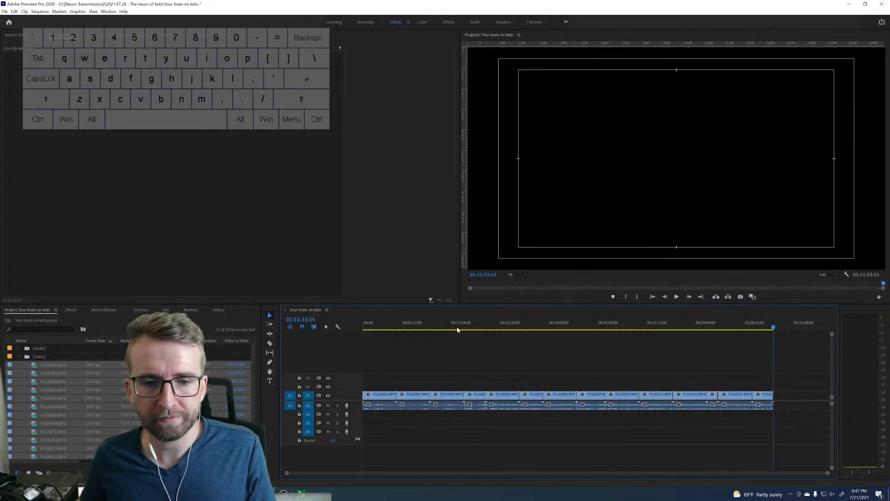
{"action": "left_click", "coordinate": [364, 327]}
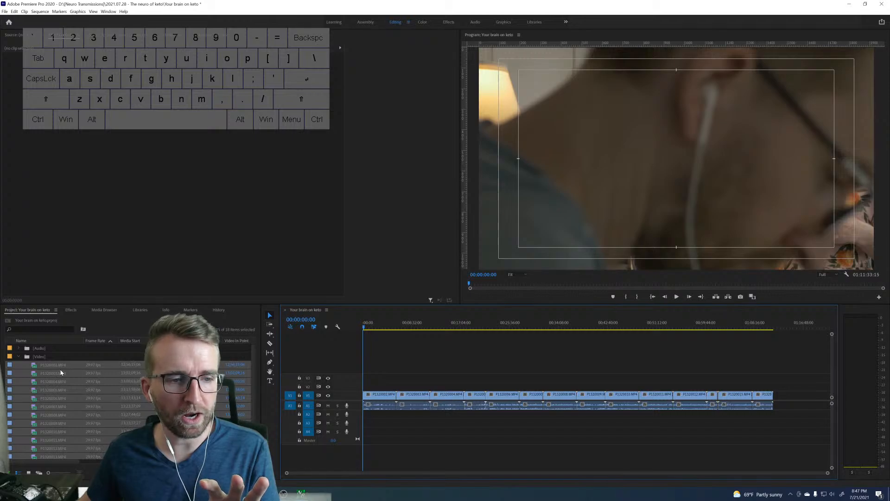
{"action": "left_click", "coordinate": [66, 355]}
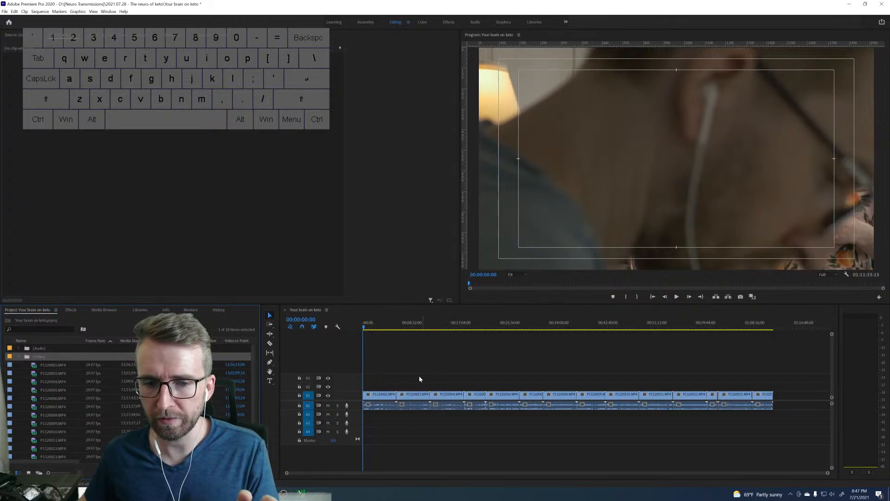
Set the first clip's Scale to 50 and apply the same scaling to all remaining video clips in the sequence.
{"action": "left_click", "coordinate": [380, 395]}
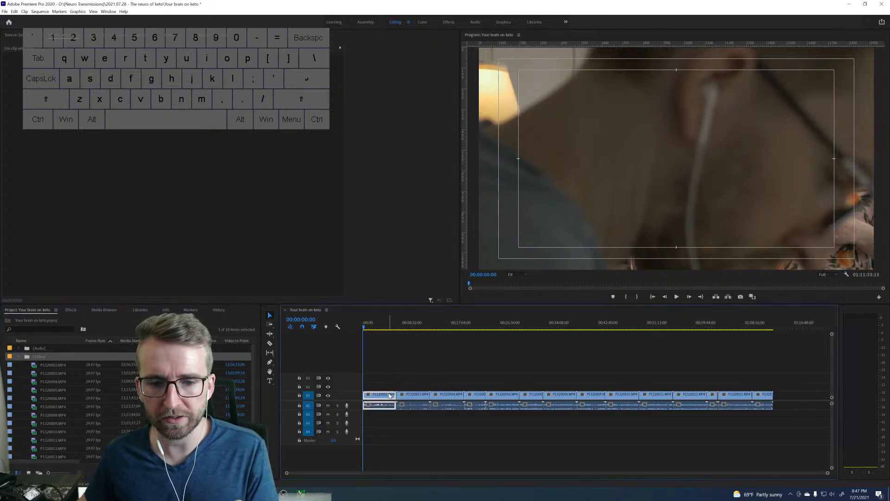
{"action": "left_click", "coordinate": [175, 78]}
{"action": "type", "text": "500"}
{"action": "key", "text": "Return"}
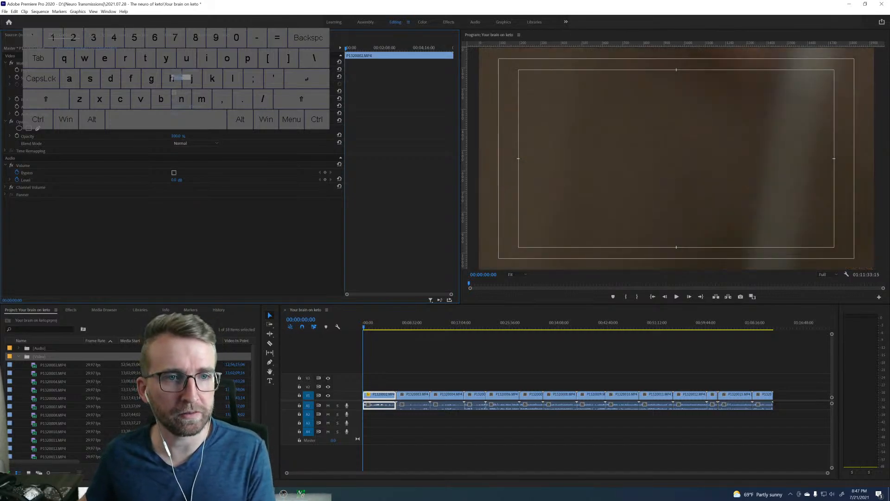
{"action": "type", "text": "50"}
{"action": "key", "text": "Return"}
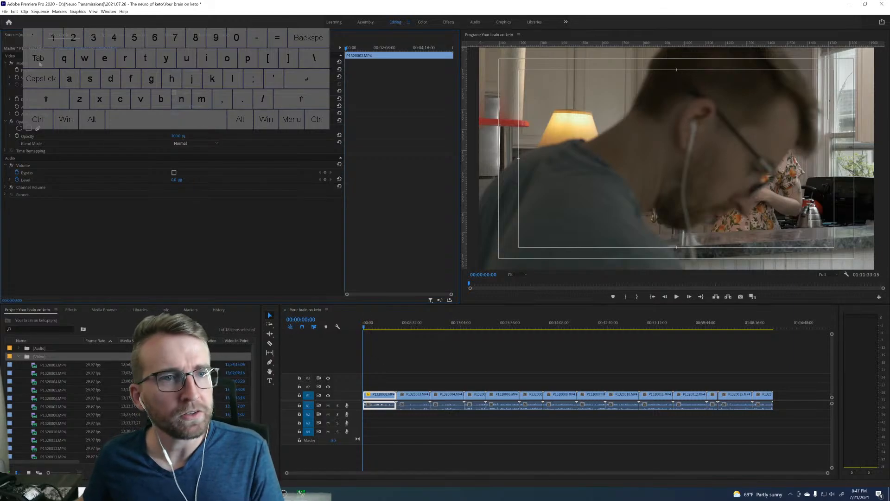
{"action": "left_click_drag", "start_coordinate": [410, 373], "coordinate": [766, 396]}
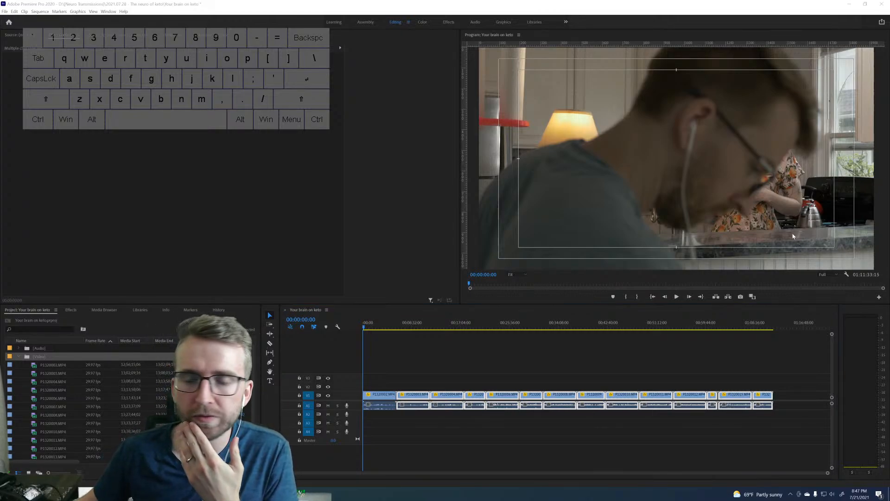
{"action": "left_click", "coordinate": [495, 429]}
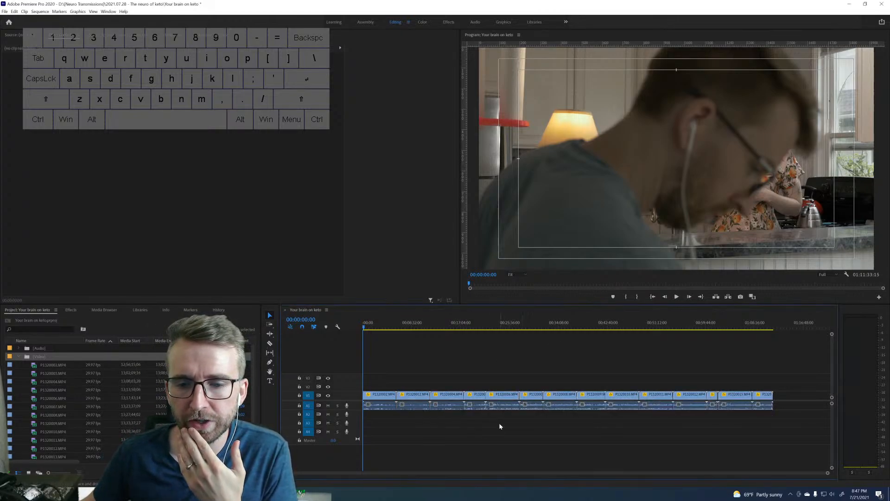
Move the fifth video clip and all clips after it about 4 minutes later in the sequence, leaving a gap.
{"action": "left_click_drag", "start_coordinate": [490, 374], "coordinate": [817, 410]}
{"action": "left_click_drag", "start_coordinate": [502, 394], "coordinate": [526, 395]}
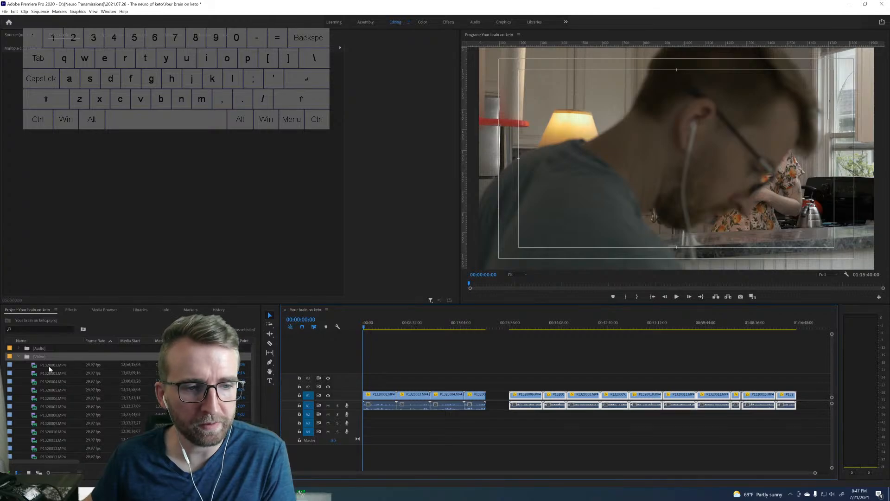
Place the first WAV recording from the [Audio] bin on track A2 at the start of the sequence.
{"action": "left_click", "coordinate": [19, 348]}
{"action": "left_click", "coordinate": [38, 356]}
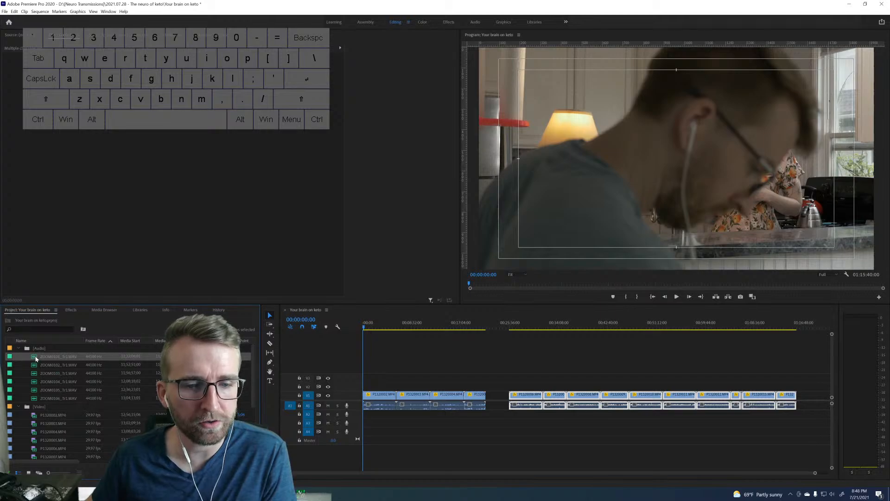
{"action": "left_click_drag", "start_coordinate": [36, 359], "coordinate": [366, 420]}
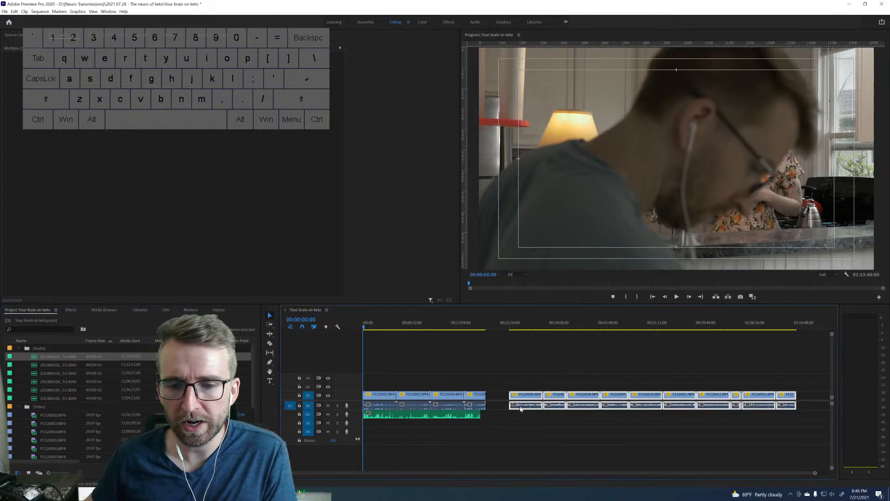
{"action": "left_click_drag", "start_coordinate": [55, 364], "coordinate": [507, 416]}
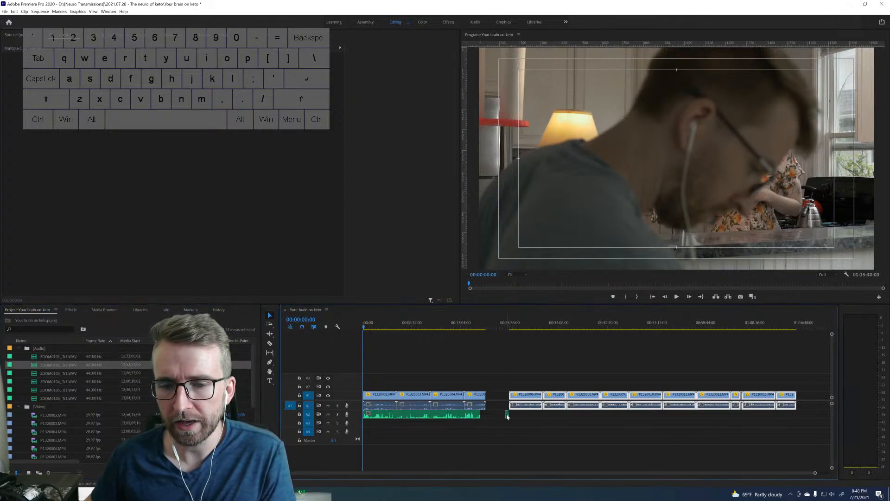
{"action": "left_click", "coordinate": [507, 414]}
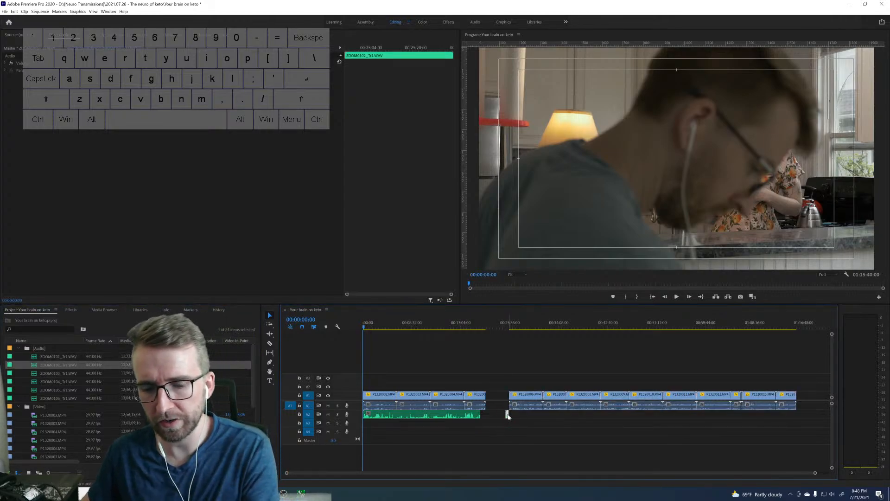
{"action": "key", "text": "Delete"}
Place the third WAV recording from the [Audio] bin on track A2 at the start of the second group of video clips.
{"action": "left_click_drag", "start_coordinate": [55, 373], "coordinate": [512, 416]}
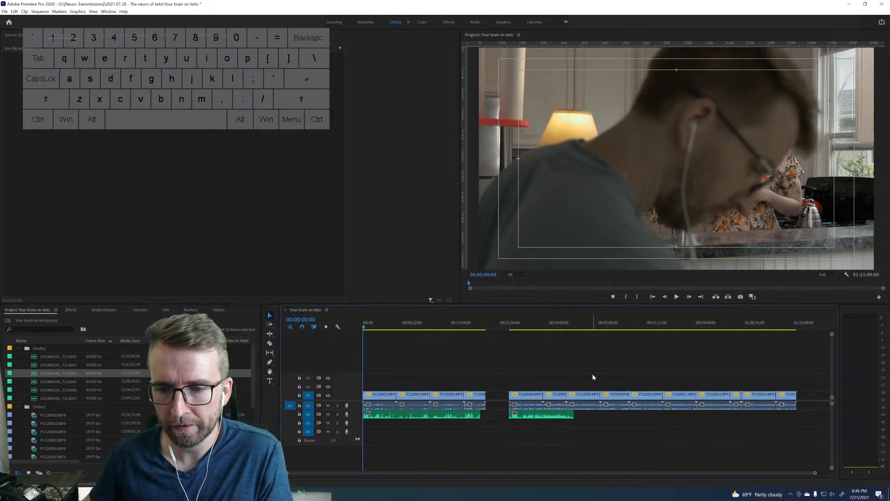
Shift P1320008.MP4 and all following clips about 7:45 later, and place the fourth WAV recording on track A2 at their start.
{"action": "left_click_drag", "start_coordinate": [593, 376], "coordinate": [797, 411]}
{"action": "left_click_drag", "start_coordinate": [590, 401], "coordinate": [633, 401]}
{"action": "scroll", "coordinate": [610, 404], "scroll_direction": "down", "scroll_amount": 3}
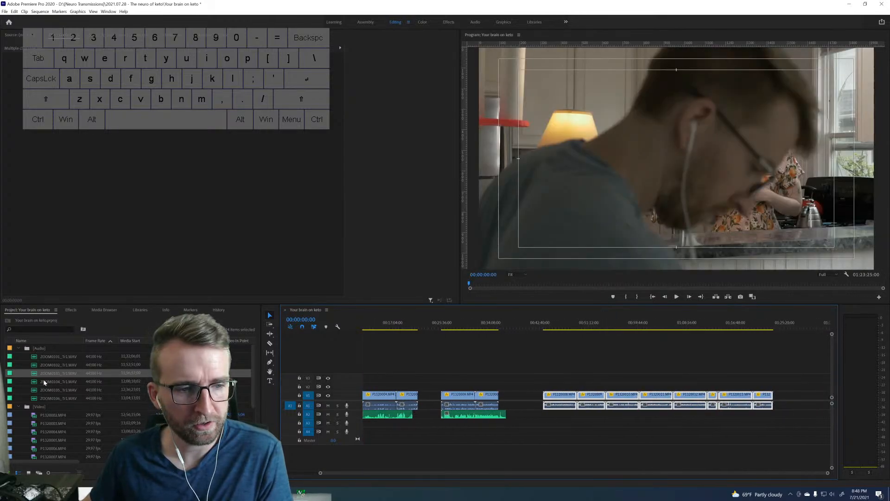
{"action": "left_click_drag", "start_coordinate": [45, 382], "coordinate": [544, 417]}
Shift the video clips after the third group about 7:45 later and place the fifth WAV recording on A2 beneath their start.
{"action": "left_click_drag", "start_coordinate": [617, 374], "coordinate": [781, 409]}
{"action": "left_click_drag", "start_coordinate": [635, 397], "coordinate": [677, 400]}
{"action": "left_click_drag", "start_coordinate": [39, 391], "coordinate": [650, 416]}
{"action": "scroll", "coordinate": [660, 417], "scroll_direction": "down", "scroll_amount": 3}
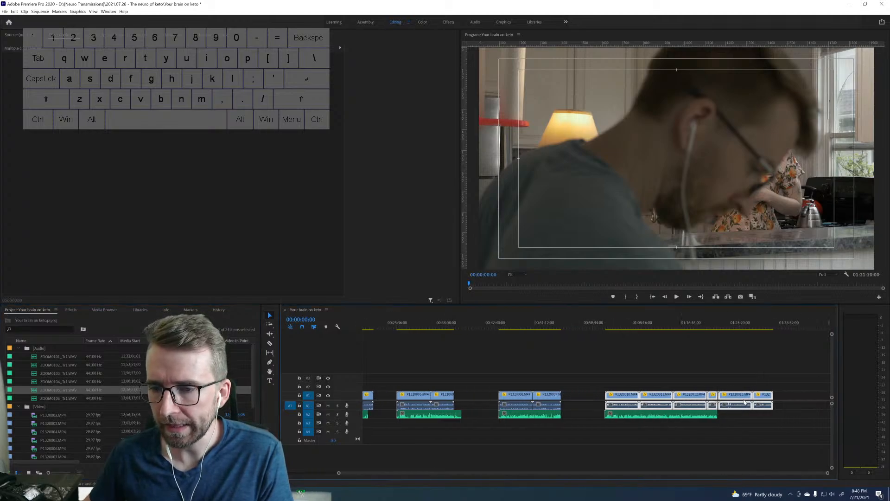
Move the last two video clips about 5 minutes later and place the sixth WAV recording beneath them on A2.
{"action": "left_click_drag", "start_coordinate": [778, 377], "coordinate": [756, 397]}
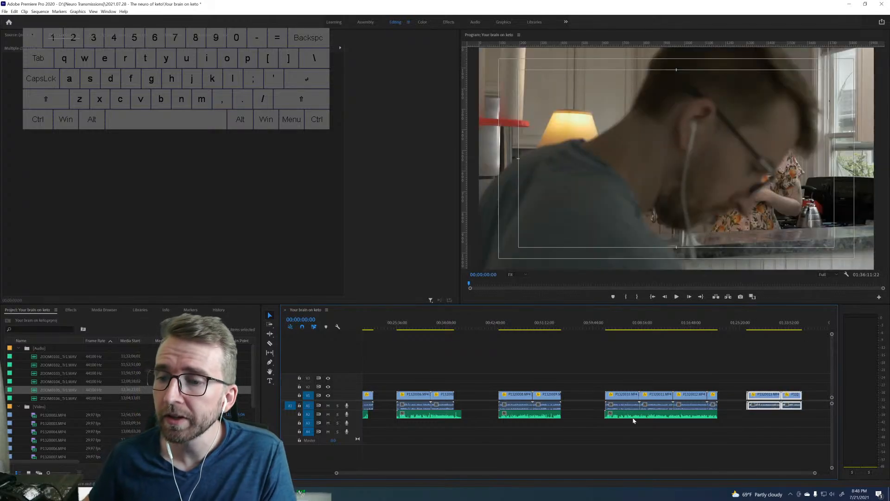
{"action": "left_click_drag", "start_coordinate": [38, 401], "coordinate": [749, 418]}
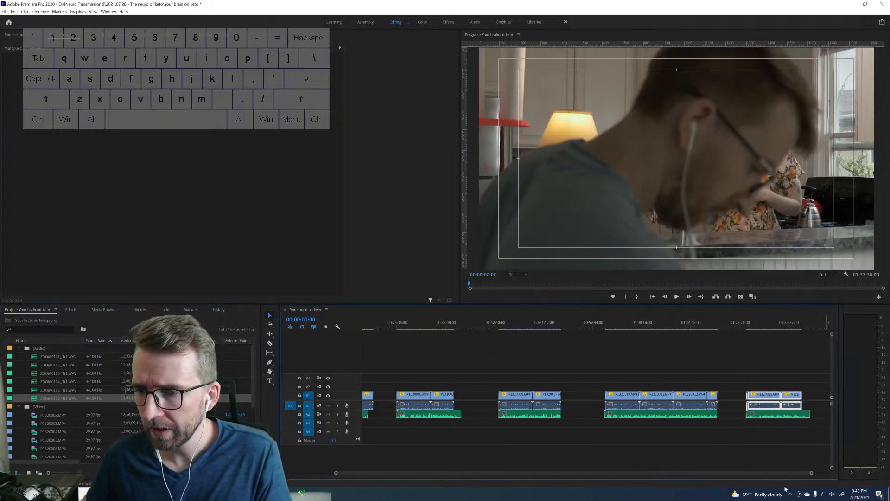
{"action": "scroll", "coordinate": [454, 420], "scroll_direction": "up", "scroll_amount": 5}
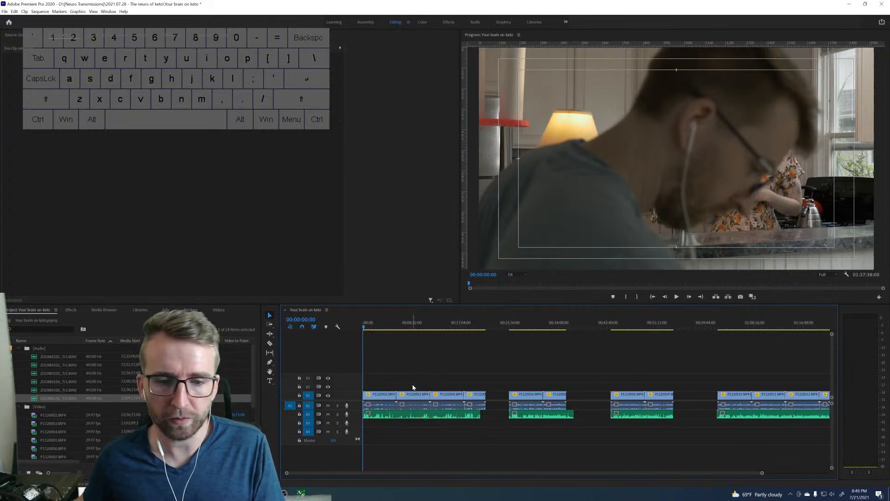
Separate the first video clip from the ones following it by about 3 minutes and synchronize it with its WAV recording by audio.
{"action": "mouse_move", "coordinate": [377, 397]}
{"action": "left_mouse_down"}
{"action": "mouse_move", "coordinate": [393, 397]}
{"action": "mouse_move", "coordinate": [405, 416]}
{"action": "mouse_move", "coordinate": [385, 395]}
{"action": "left_mouse_up"}
{"action": "key", "text": "v"}
{"action": "left_click", "coordinate": [406, 371]}
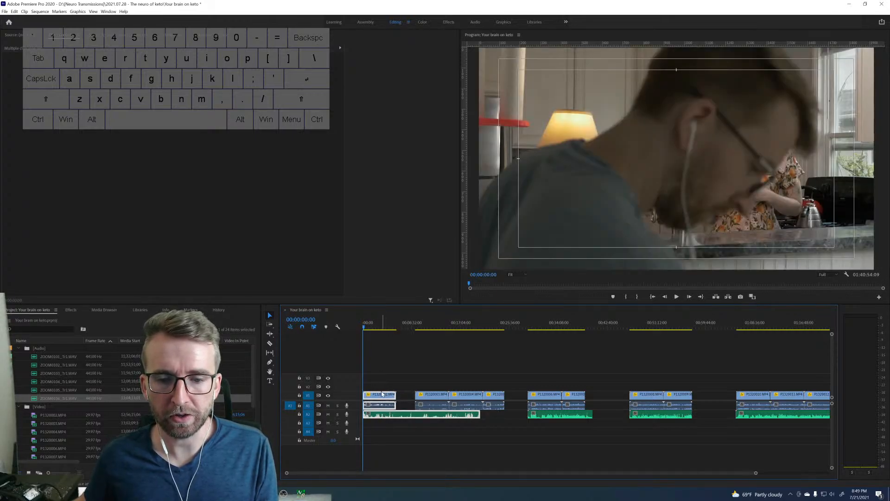
{"action": "right_click", "coordinate": [382, 394]}
{"action": "left_click", "coordinate": [405, 203]}
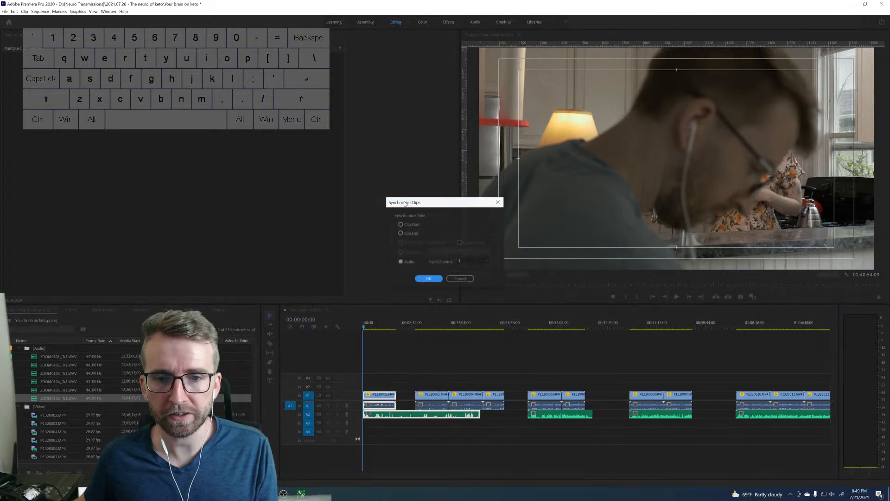
{"action": "left_click", "coordinate": [428, 278]}
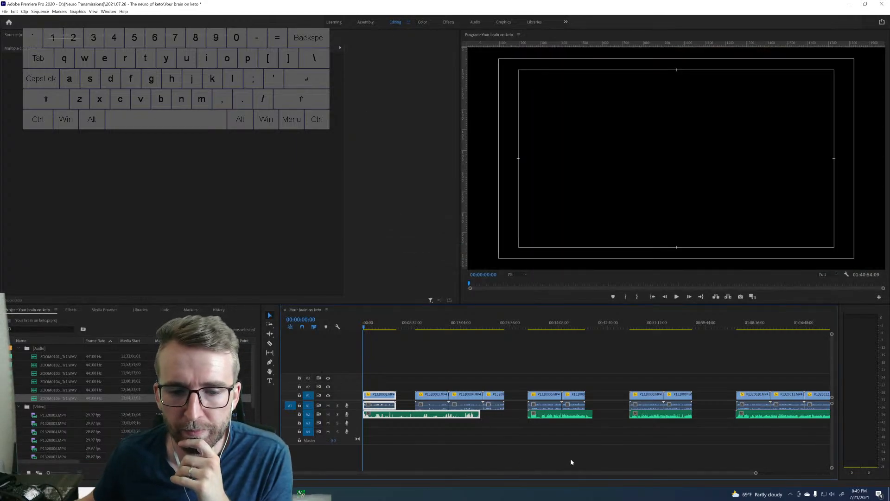
{"action": "left_click_drag", "start_coordinate": [755, 473], "coordinate": [534, 465]}
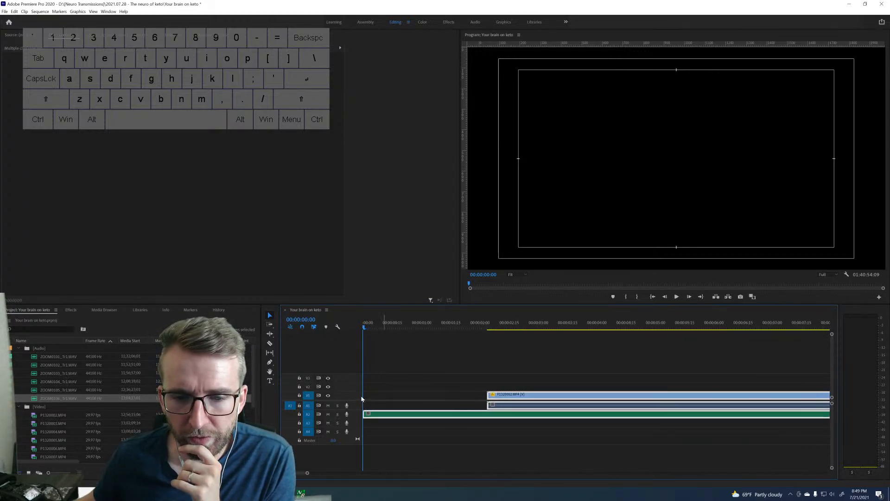
{"action": "left_click_drag", "start_coordinate": [490, 323], "coordinate": [487, 321]}
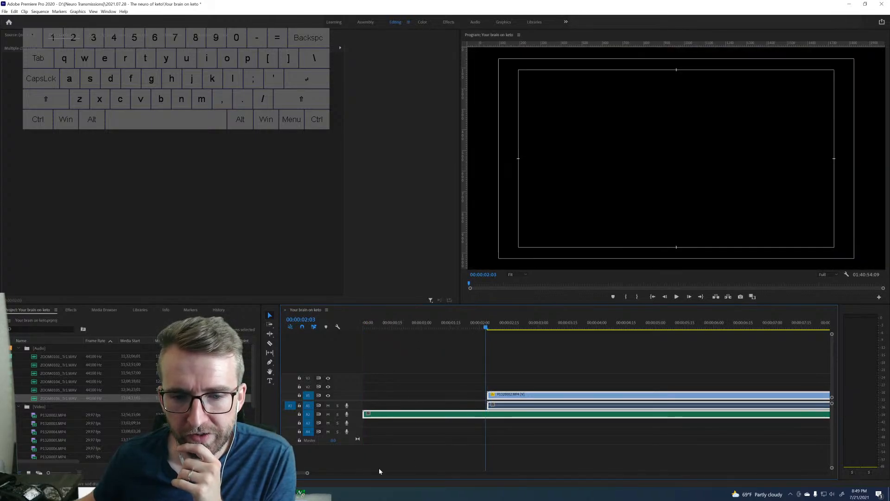
Move the other three video clips of the first group back against the end of the first clip.
{"action": "left_click_drag", "start_coordinate": [307, 474], "coordinate": [610, 473]}
{"action": "left_click_drag", "start_coordinate": [493, 374], "coordinate": [666, 404]}
{"action": "left_click_drag", "start_coordinate": [524, 400], "coordinate": [453, 408]}
Trim the first group's last video clip to the WAV recording's end, and trim the WAV's start to the first clip's start.
{"action": "left_click", "coordinate": [633, 395]}
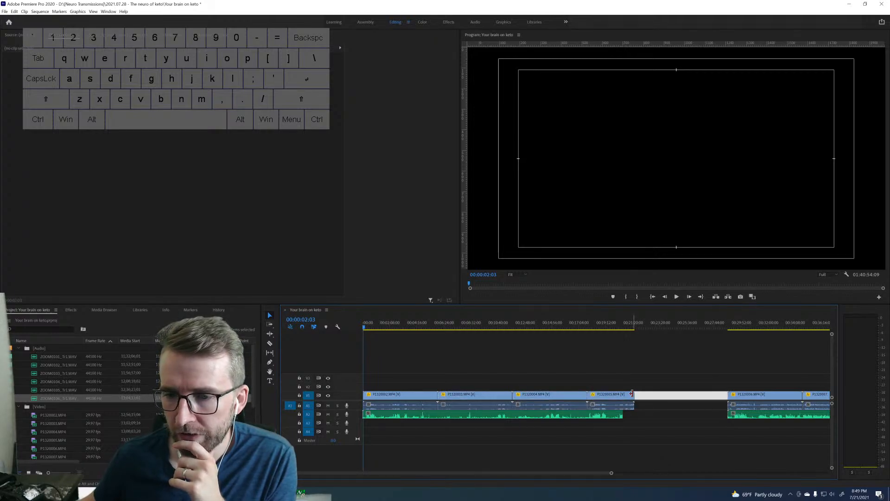
{"action": "left_click_drag", "start_coordinate": [632, 393], "coordinate": [621, 392]}
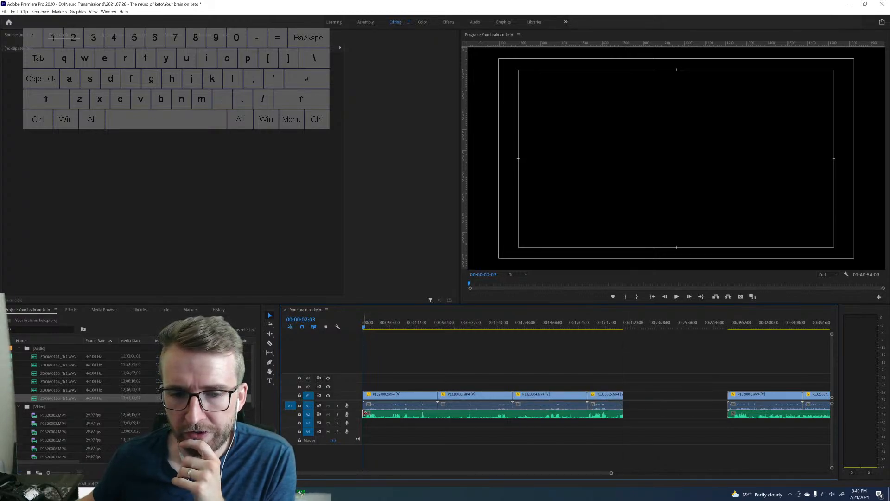
{"action": "left_click_drag", "start_coordinate": [366, 413], "coordinate": [364, 414]}
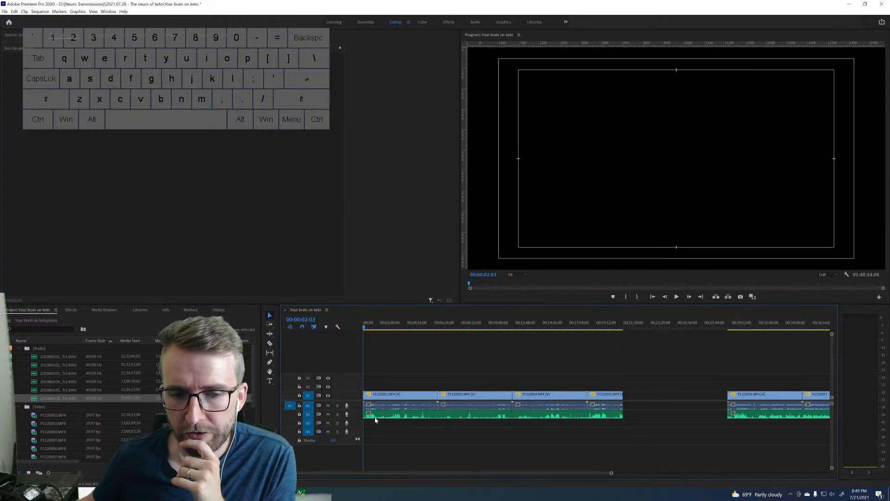
Cut the first WAV recording on A2 at each of the three video clip boundaries and save the project.
{"action": "key", "text": "c"}
{"action": "left_click", "coordinate": [439, 413]}
{"action": "left_click", "coordinate": [513, 416]}
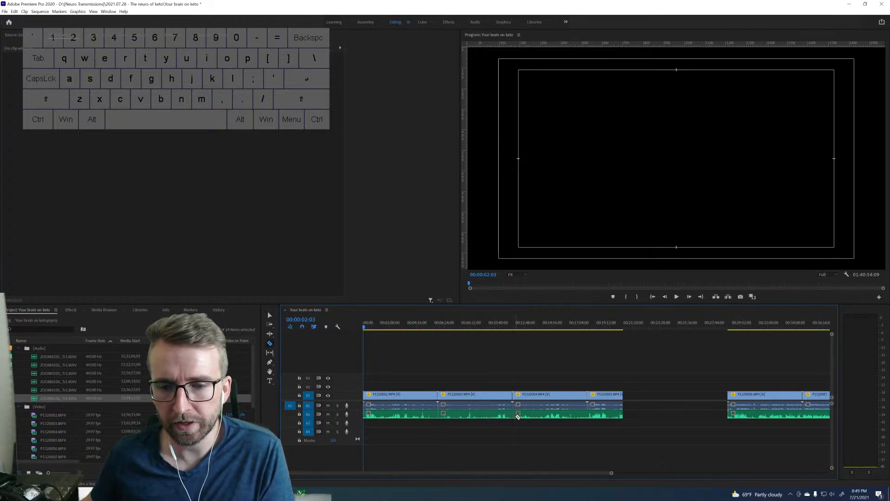
{"action": "left_click", "coordinate": [589, 413]}
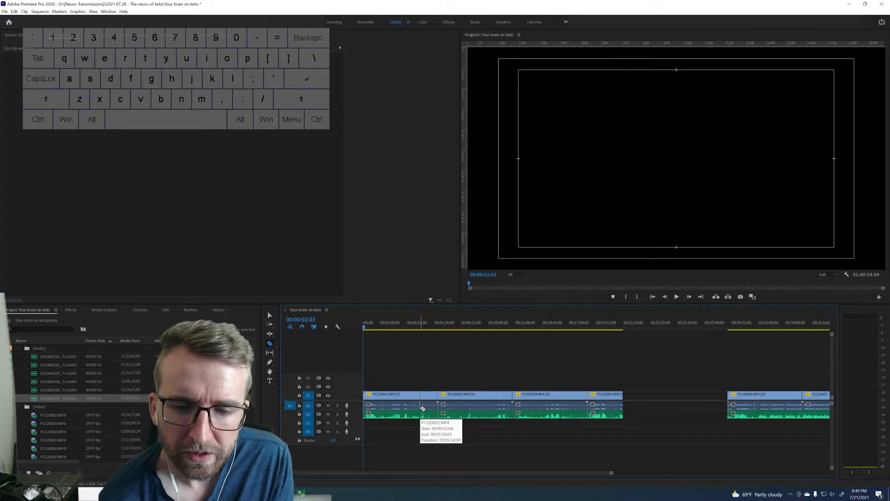
{"action": "key", "text": "ctrl+s"}
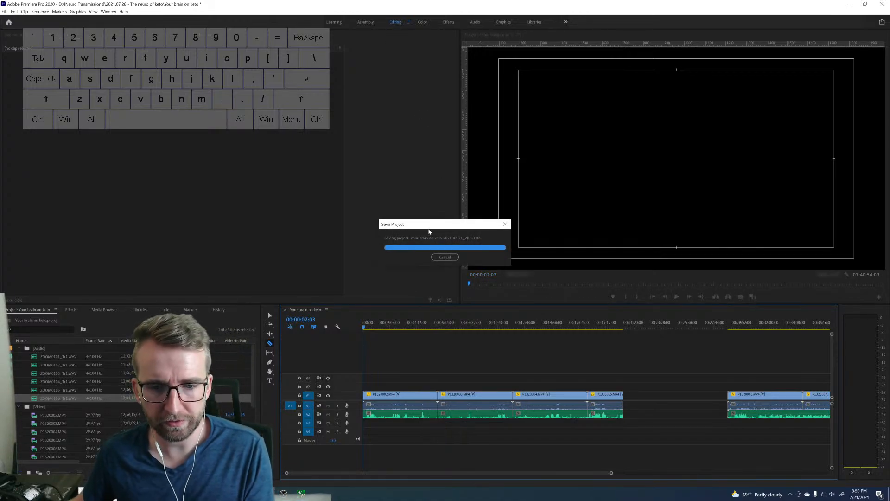
Unlink the first group's four video clips from their camera audio and delete that audio from track A1.
{"action": "key", "text": "v"}
{"action": "left_click_drag", "start_coordinate": [639, 390], "coordinate": [366, 408]}
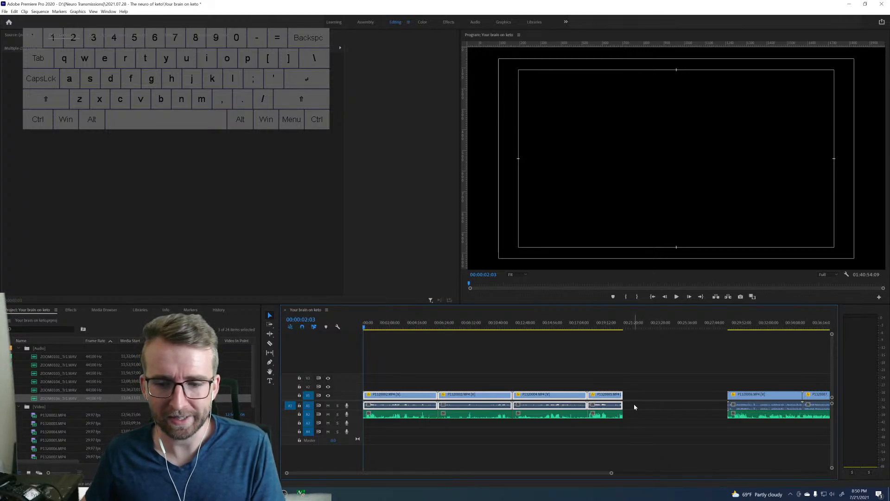
{"action": "left_click_drag", "start_coordinate": [634, 406], "coordinate": [403, 402]}
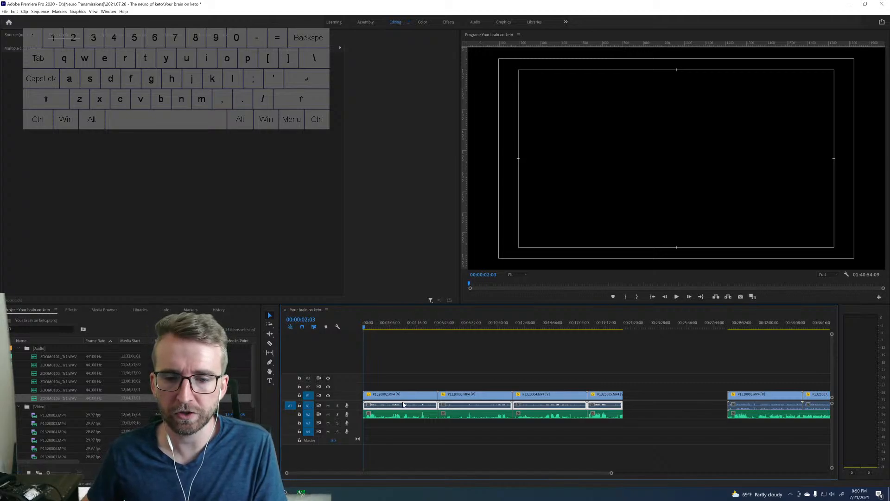
{"action": "key", "text": "Delete"}
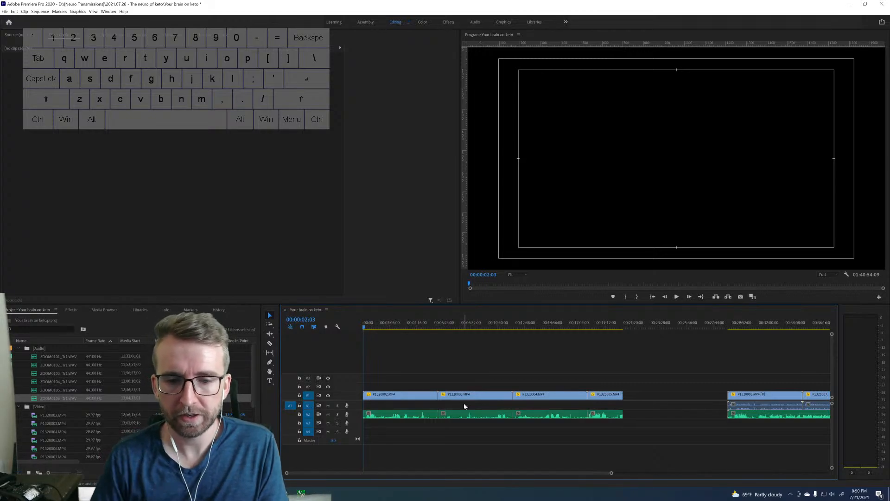
Link each of the first three video clips to the WAV segment beneath it on A2.
{"action": "left_click", "coordinate": [408, 395]}
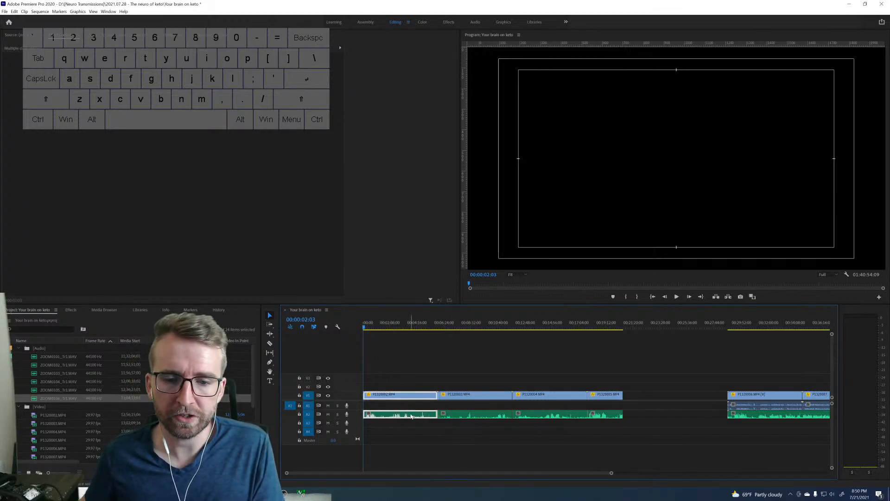
{"action": "right_click", "coordinate": [411, 395]}
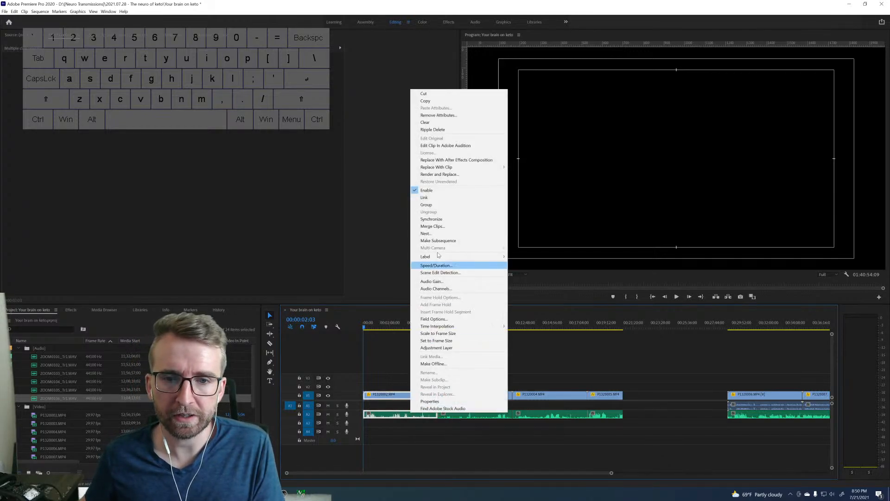
{"action": "left_click", "coordinate": [447, 200]}
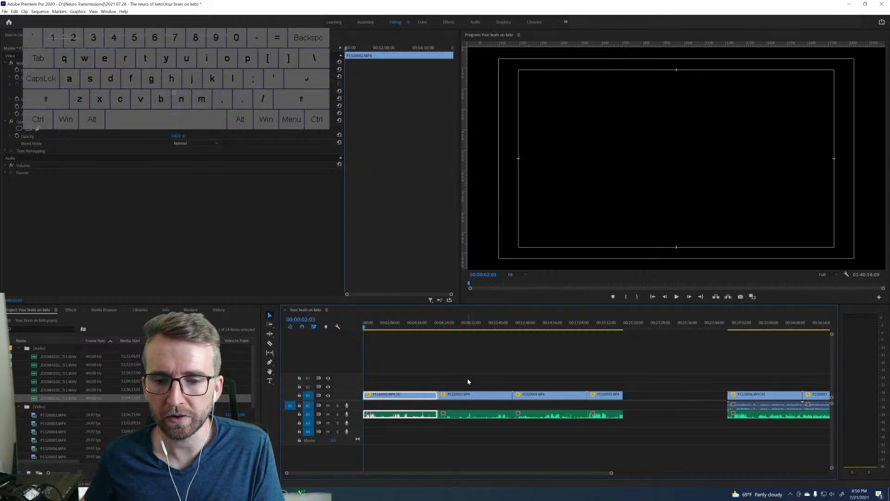
{"action": "left_click", "coordinate": [481, 415]}
{"action": "right_click", "coordinate": [481, 415]}
{"action": "left_click", "coordinate": [495, 200]}
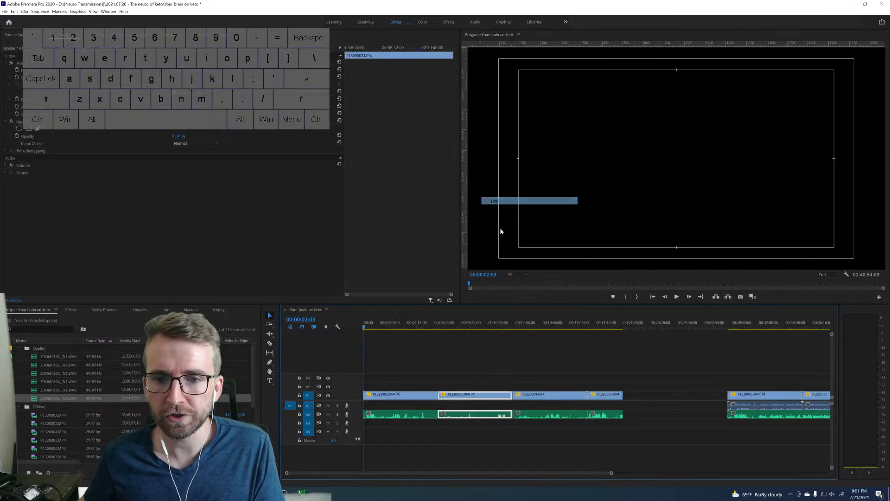
{"action": "left_click", "coordinate": [547, 415]}
{"action": "right_click", "coordinate": [549, 424]}
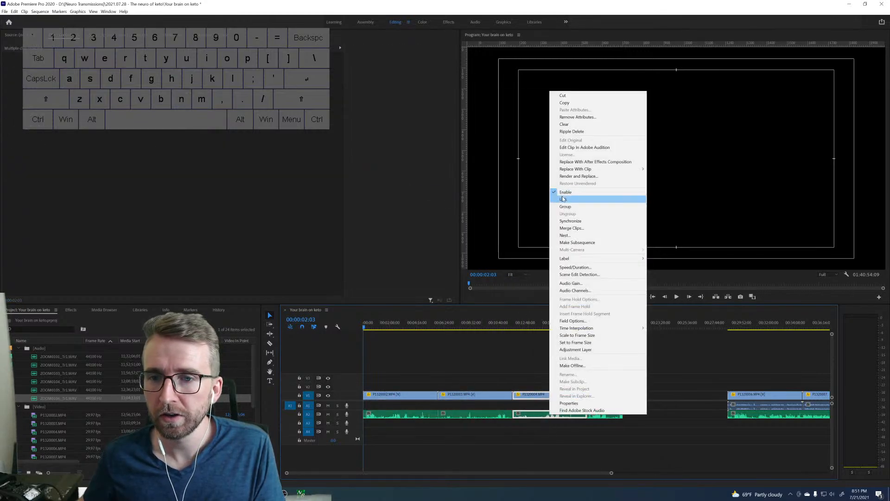
{"action": "left_click", "coordinate": [585, 200]}
Try moving the first group's last video clip and its WAV segment to test their link, and undo the moves.
{"action": "left_click", "coordinate": [606, 417]}
{"action": "left_click_drag", "start_coordinate": [606, 421], "coordinate": [609, 419]}
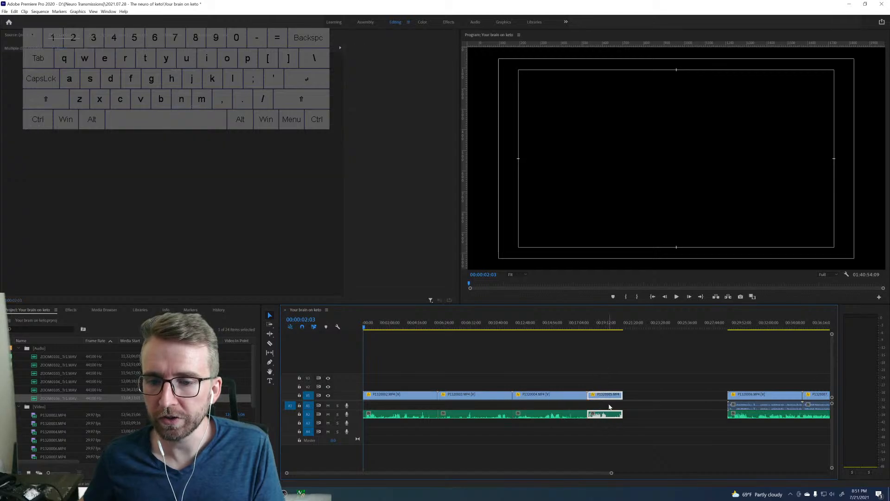
{"action": "left_click", "coordinate": [609, 405]}
{"action": "left_click", "coordinate": [612, 397]}
{"action": "left_click", "coordinate": [607, 414]}
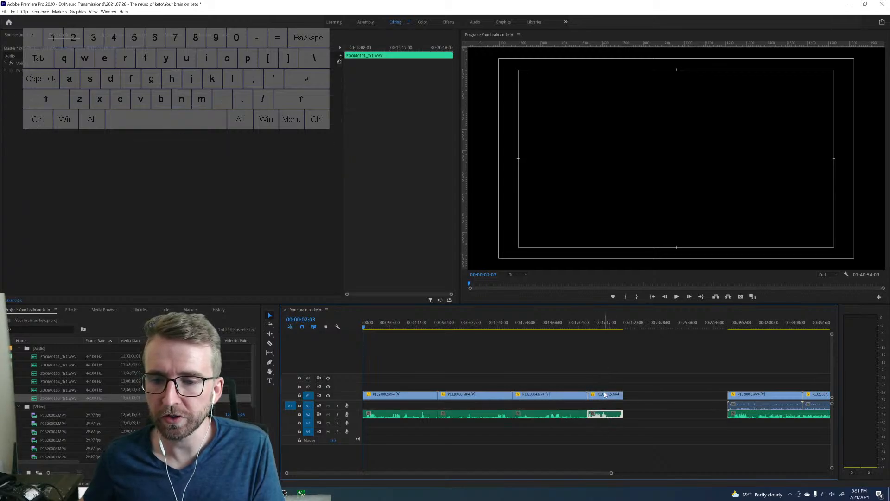
{"action": "left_click", "coordinate": [605, 395]}
{"action": "left_click", "coordinate": [605, 413]}
{"action": "left_click_drag", "start_coordinate": [600, 399], "coordinate": [630, 408]}
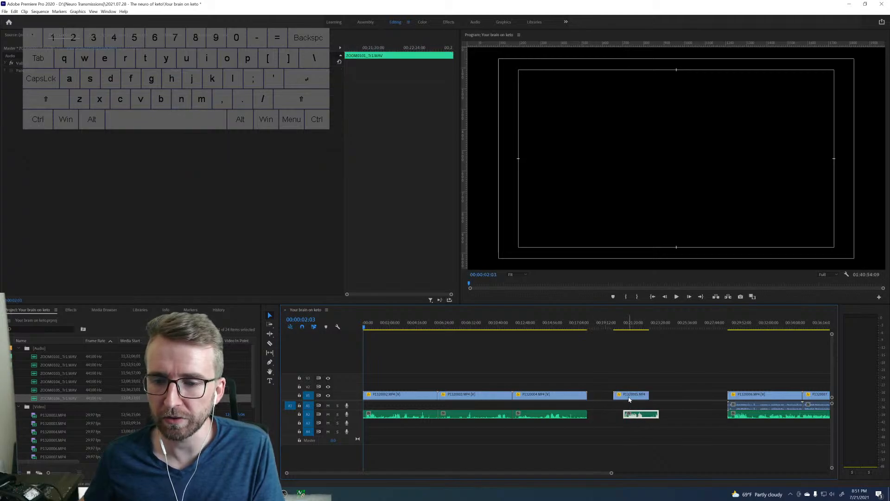
{"action": "key", "text": "ctrl+z"}
{"action": "key", "text": "ctrl+z"}
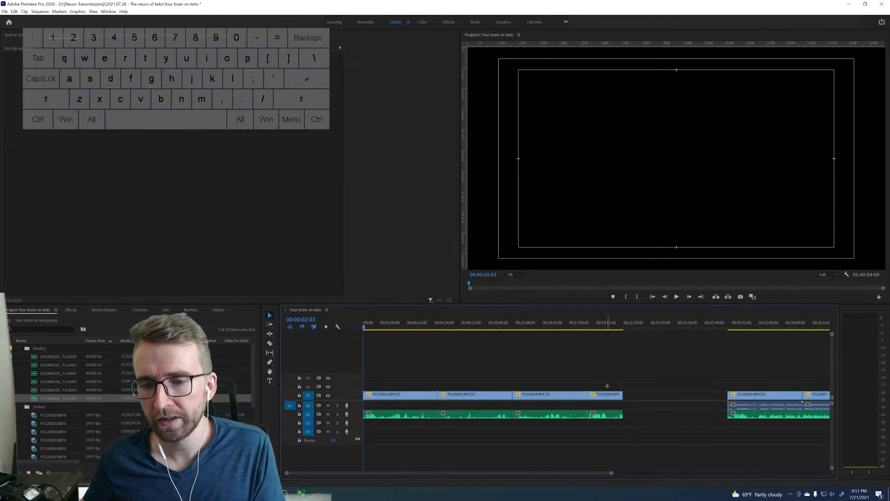
Link the first group's last video clip, P1320005.MP4, to the WAV segment beneath it.
{"action": "left_click_drag", "start_coordinate": [607, 385], "coordinate": [620, 417]}
{"action": "right_click", "coordinate": [621, 416]}
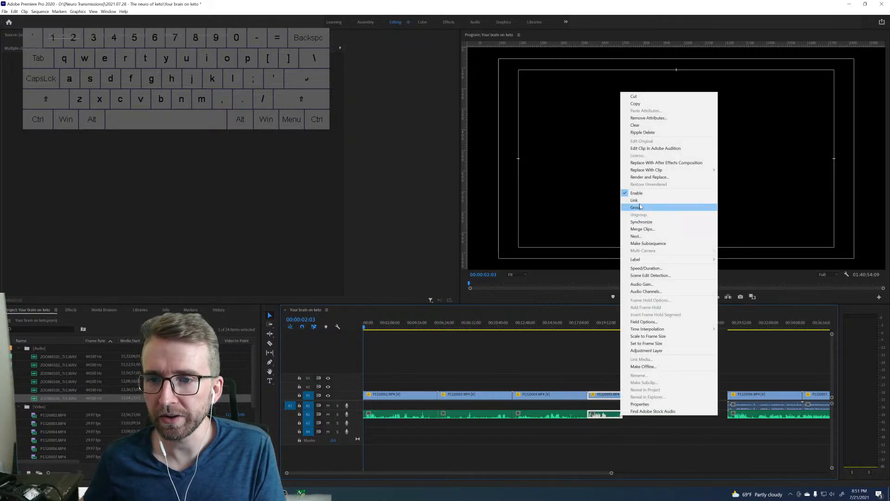
{"action": "left_click", "coordinate": [640, 207]}
{"action": "left_click", "coordinate": [606, 371]}
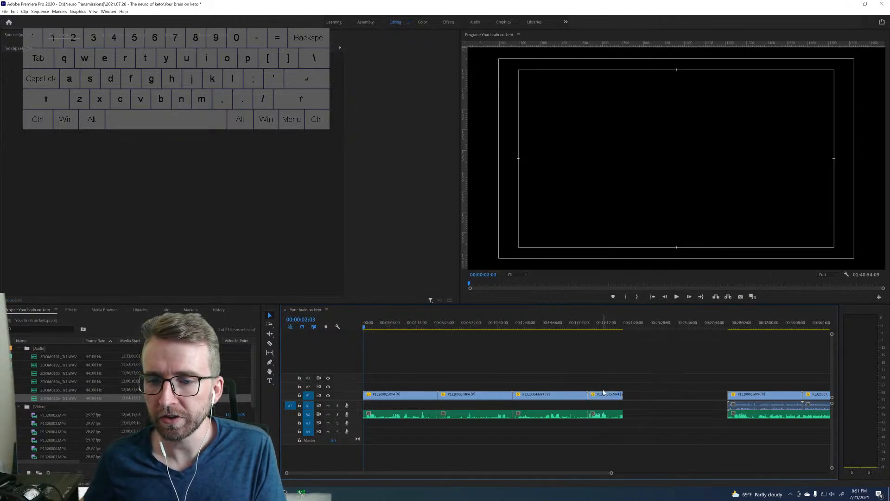
{"action": "left_click", "coordinate": [604, 394]}
{"action": "mouse_move", "coordinate": [606, 397]}
{"action": "left_mouse_down"}
{"action": "mouse_move", "coordinate": [638, 386]}
{"action": "mouse_move", "coordinate": [602, 394]}
{"action": "left_mouse_up"}
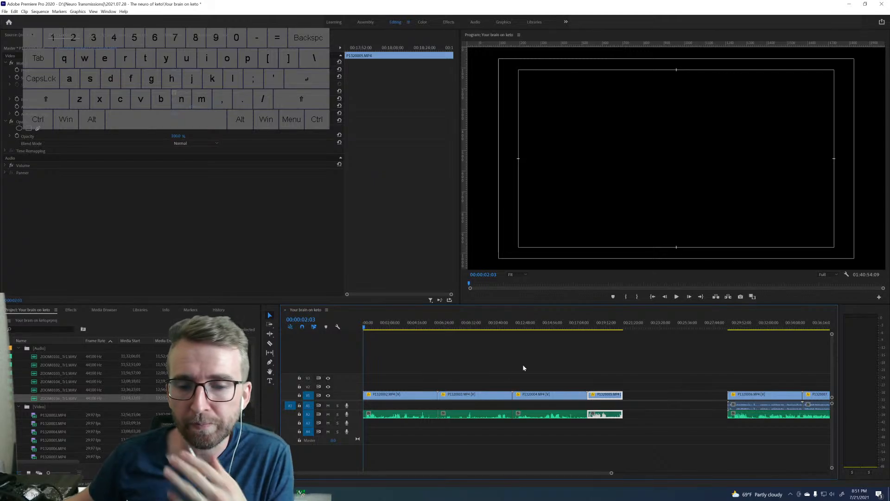
Play the first clip from about 2:50 to check the sync between picture and WAV audio.
{"action": "left_click", "coordinate": [396, 327]}
{"action": "key", "text": "space"}
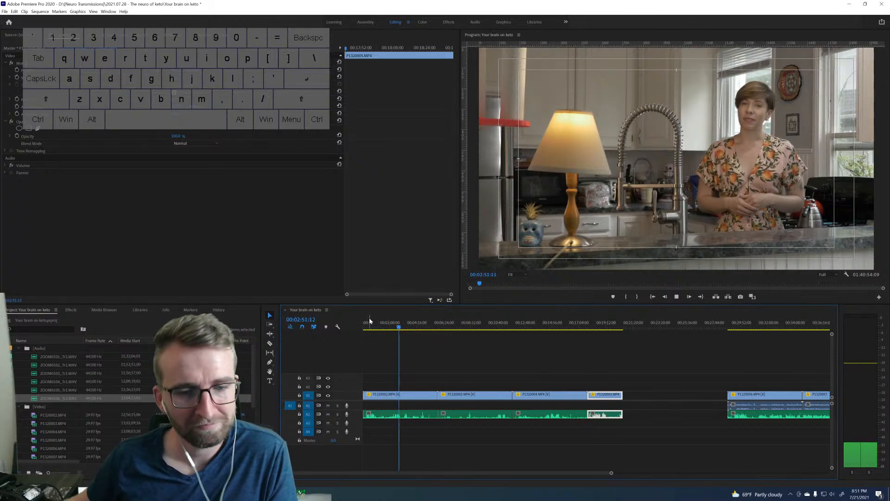
{"action": "key", "text": "space"}
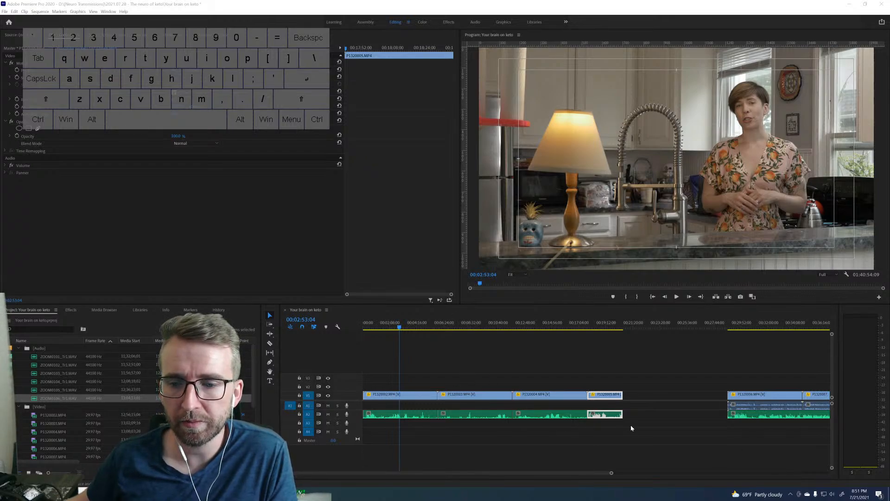
Move P1320006.MP4 and its WAV earlier, away from P1320007.MP4, and synchronize them by audio on track channel 1.
{"action": "scroll", "coordinate": [659, 418], "scroll_direction": "down", "scroll_amount": 3}
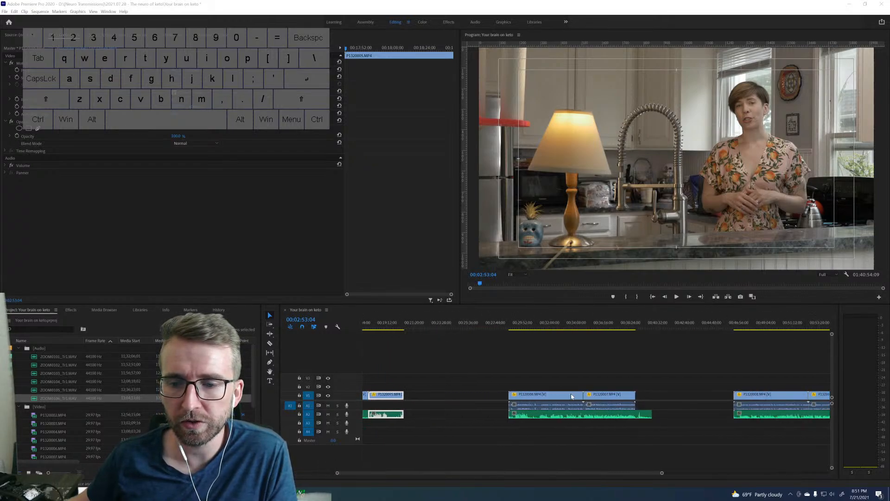
{"action": "left_click_drag", "start_coordinate": [533, 374], "coordinate": [523, 408]}
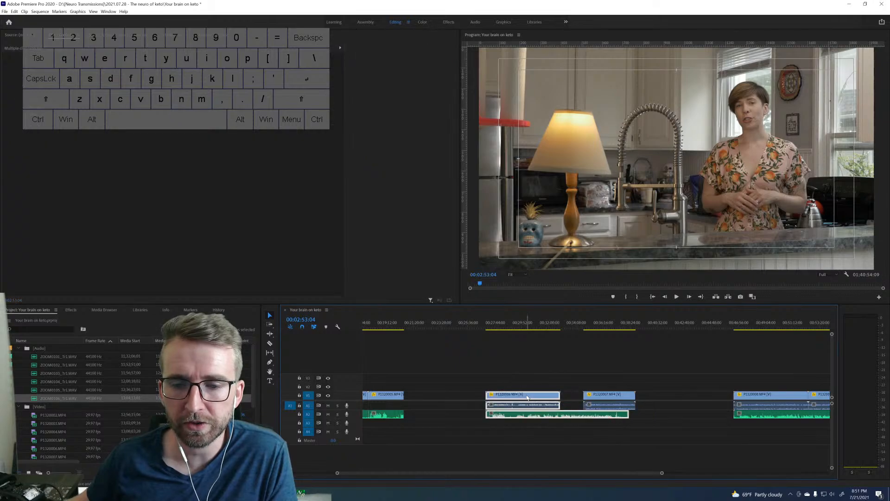
{"action": "right_click", "coordinate": [527, 396]}
{"action": "left_click", "coordinate": [547, 201]}
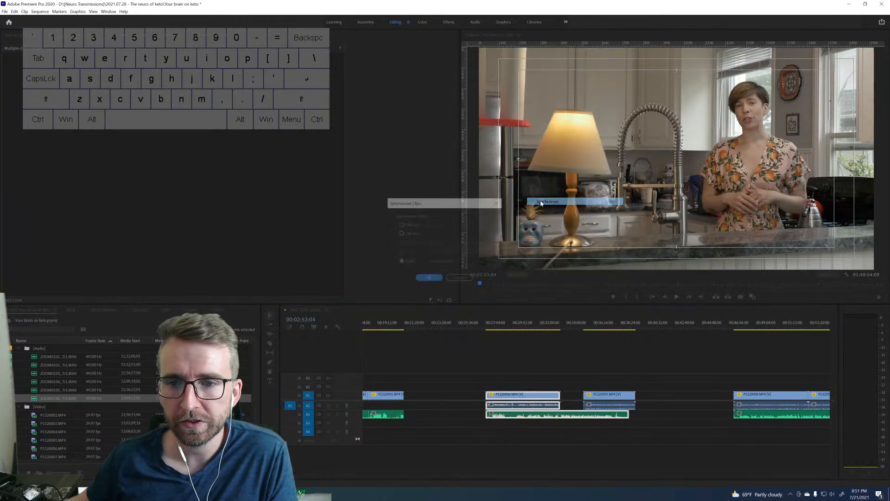
{"action": "left_click", "coordinate": [430, 279]}
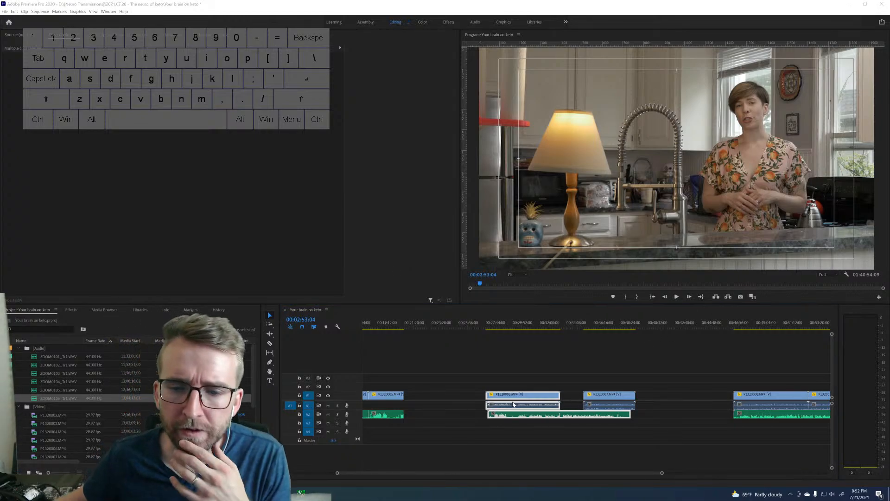
Fit P1320006.MP4 and P1320007.MP4 end to end over the WAV, trimming the excess, and cut the WAV at their boundary.
{"action": "left_click", "coordinate": [485, 378]}
{"action": "left_click_drag", "start_coordinate": [487, 394], "coordinate": [489, 393]}
{"action": "left_click_drag", "start_coordinate": [604, 394], "coordinate": [612, 411]}
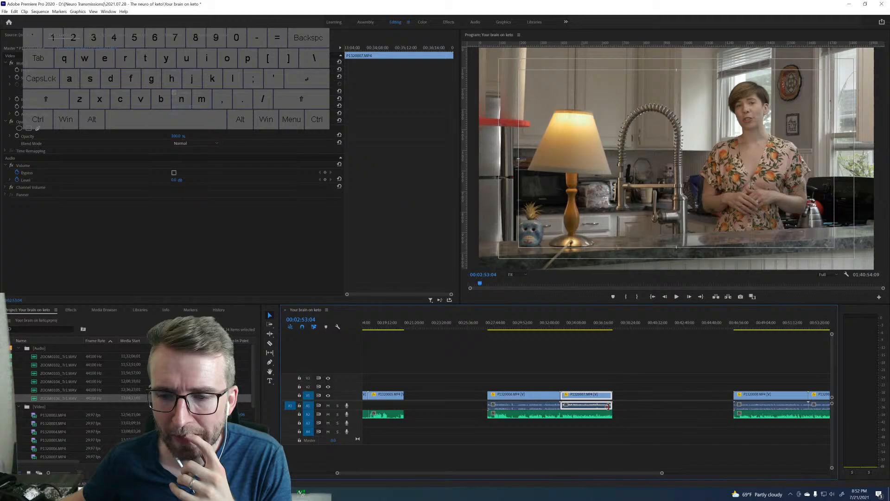
{"action": "left_click", "coordinate": [561, 415]}
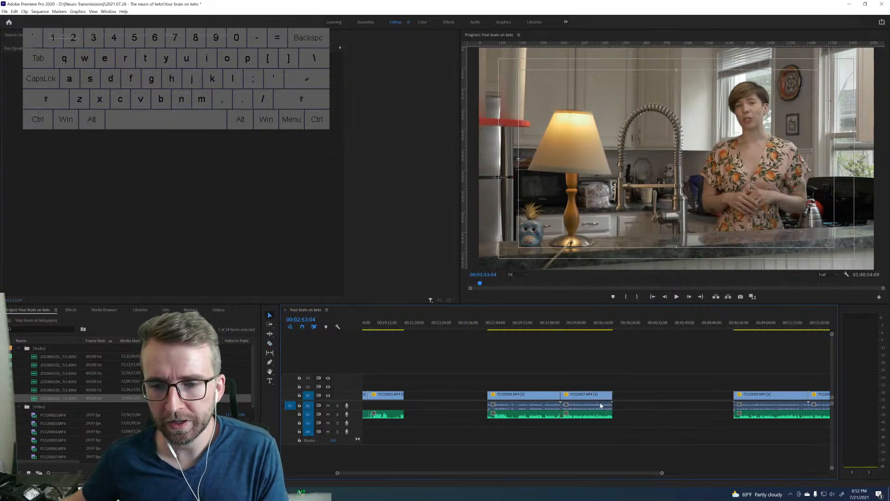
Delete the second group's camera audio on A1 and link P1320006.MP4 and P1320007.MP4 each to the WAV segment beneath.
{"action": "left_click_drag", "start_coordinate": [624, 402], "coordinate": [542, 404]}
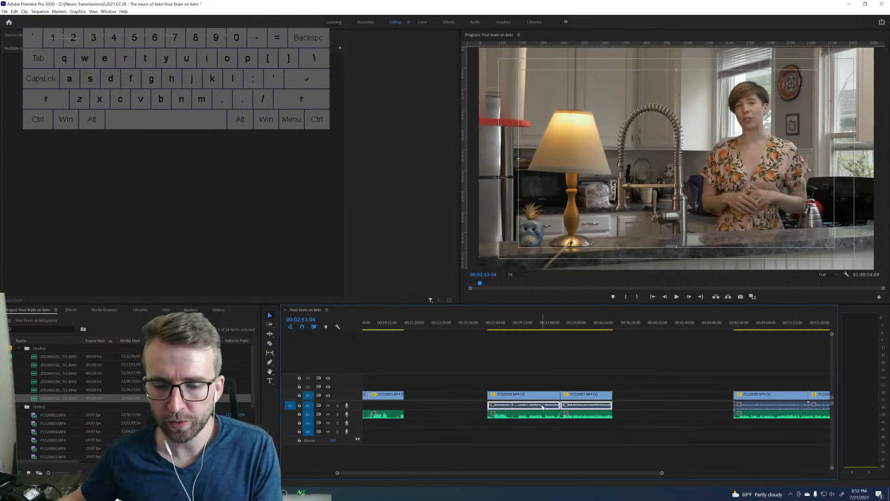
{"action": "left_click", "coordinate": [519, 395]}
{"action": "right_click", "coordinate": [524, 415]}
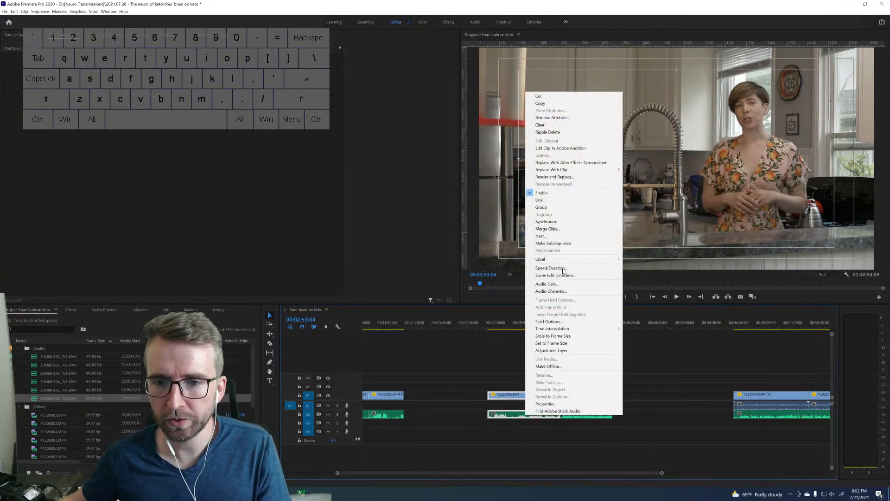
{"action": "left_click", "coordinate": [539, 200]}
{"action": "left_click", "coordinate": [576, 417]}
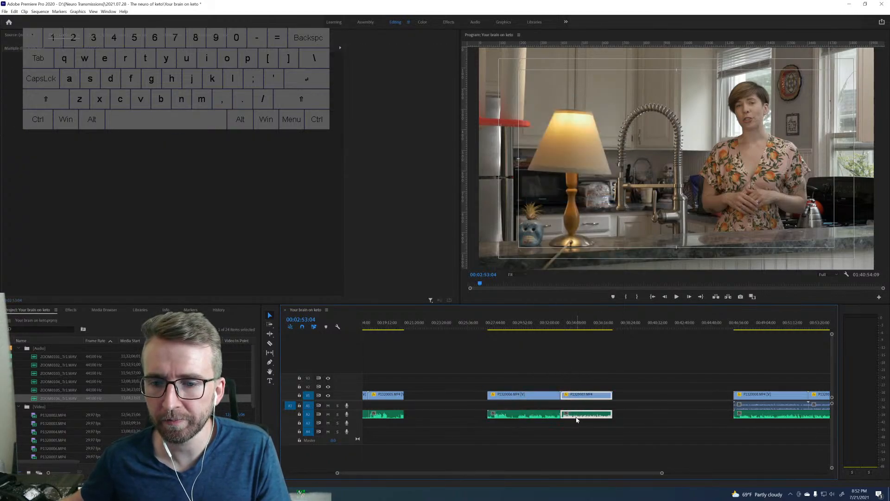
{"action": "right_click", "coordinate": [576, 417]}
{"action": "left_click", "coordinate": [593, 202]}
Move the linked second group, P1320006.MP4 and P1320007.MP4, earlier so it sits just after the first group.
{"action": "scroll", "coordinate": [651, 406], "scroll_direction": "right", "scroll_amount": 1}
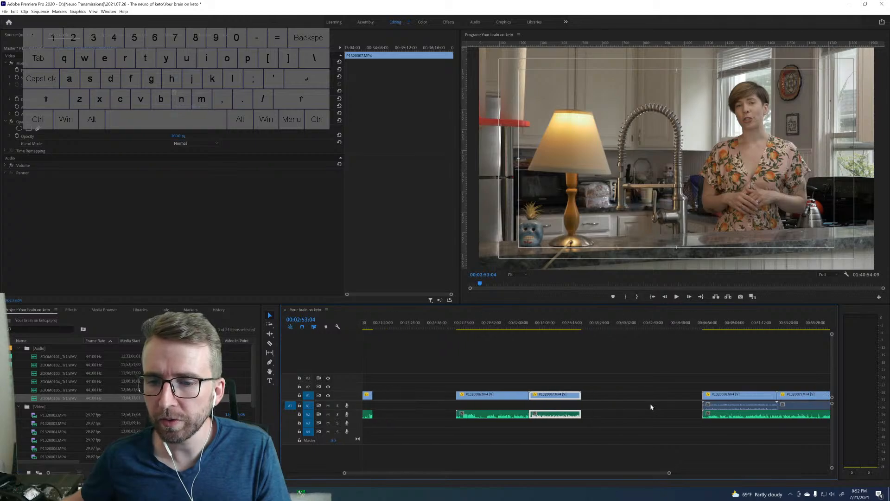
{"action": "scroll", "coordinate": [650, 398], "scroll_direction": "right", "scroll_amount": 1}
{"action": "scroll", "coordinate": [639, 408], "scroll_direction": "left", "scroll_amount": 3}
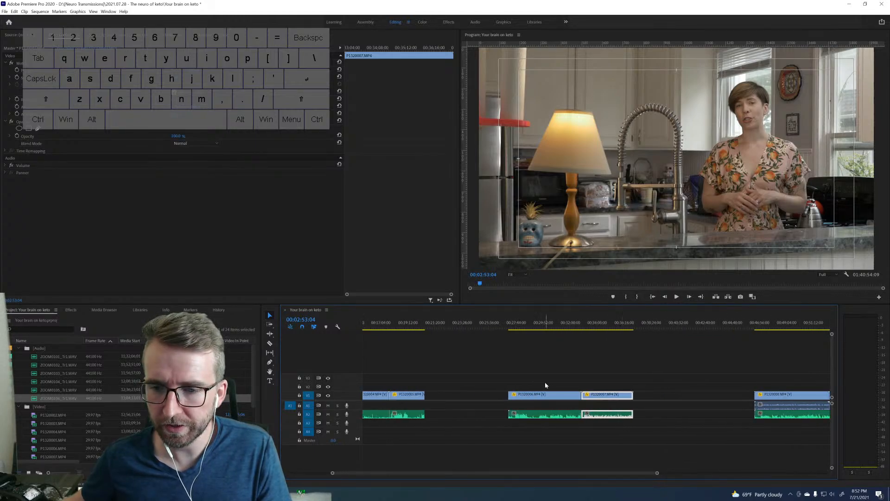
{"action": "left_click_drag", "start_coordinate": [545, 385], "coordinate": [607, 427]}
{"action": "left_click_drag", "start_coordinate": [567, 394], "coordinate": [494, 401]}
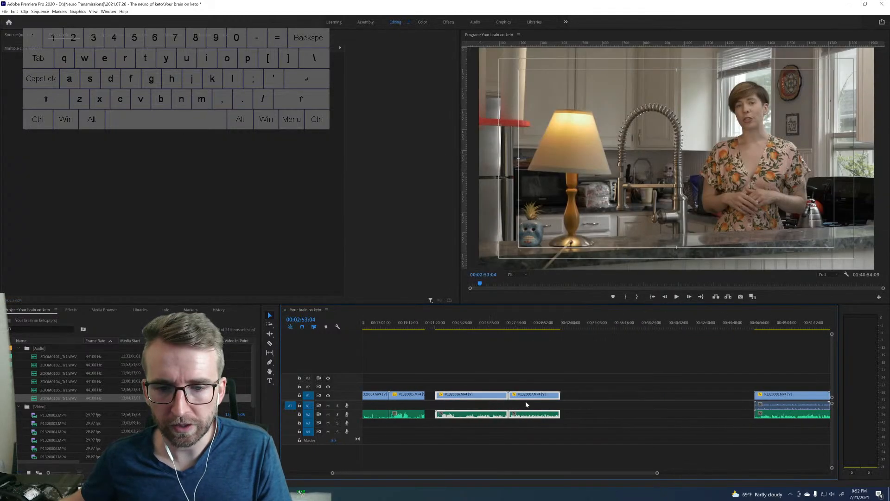
Move P1320008.MP4 and its WAV earlier, away from P1320009.MP4, and synchronize them by audio.
{"action": "scroll", "coordinate": [546, 400], "scroll_direction": "right", "scroll_amount": 3}
{"action": "scroll", "coordinate": [621, 384], "scroll_direction": "right", "scroll_amount": 2}
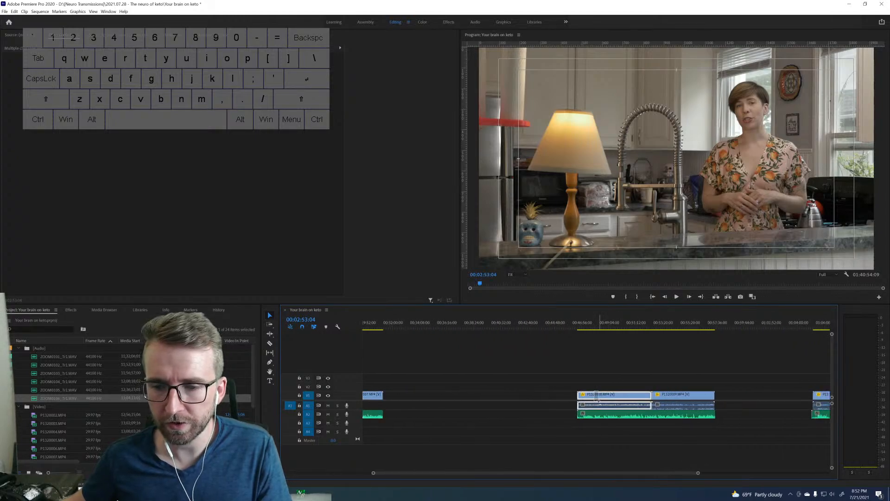
{"action": "left_click", "coordinate": [598, 395]}
{"action": "left_click_drag", "start_coordinate": [598, 397], "coordinate": [581, 395]}
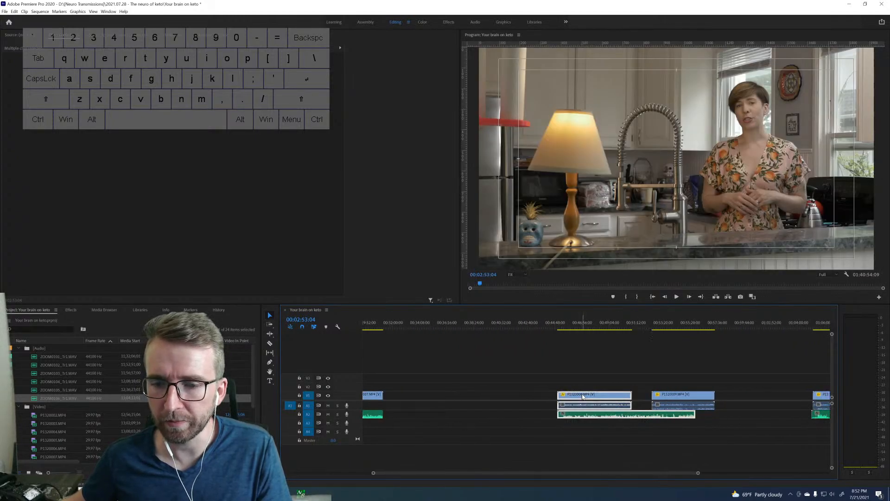
{"action": "right_click", "coordinate": [582, 396]}
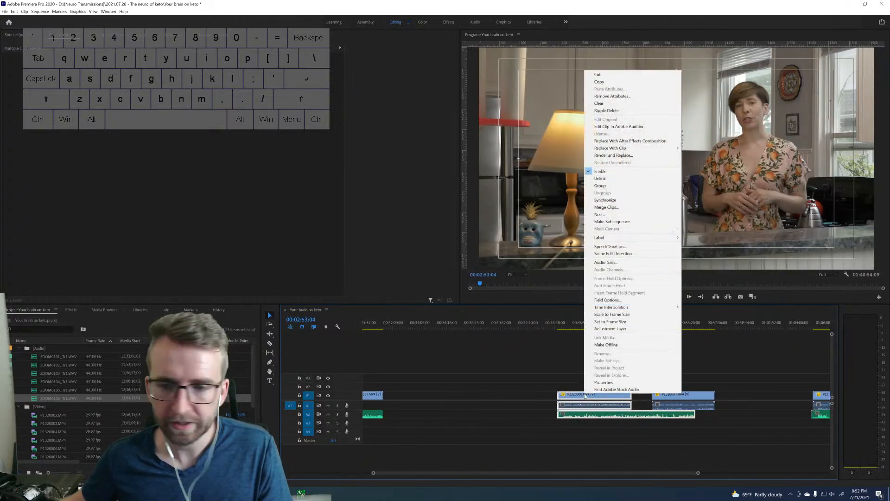
{"action": "left_click", "coordinate": [609, 200]}
{"action": "key", "text": "Return"}
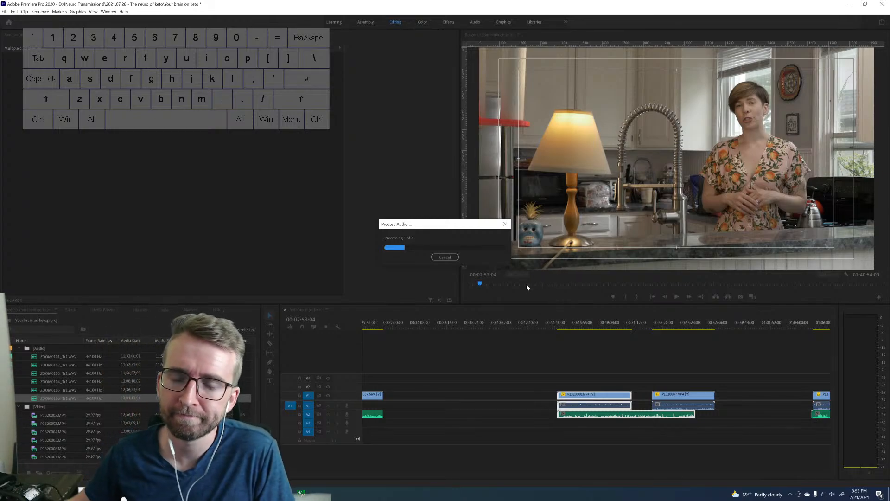
Trim the third group's WAV start, place P1320009.MP4 directly after P1320008.MP4, and cut the WAV at their boundary.
{"action": "left_click", "coordinate": [564, 367]}
{"action": "left_click_drag", "start_coordinate": [558, 416], "coordinate": [561, 415]}
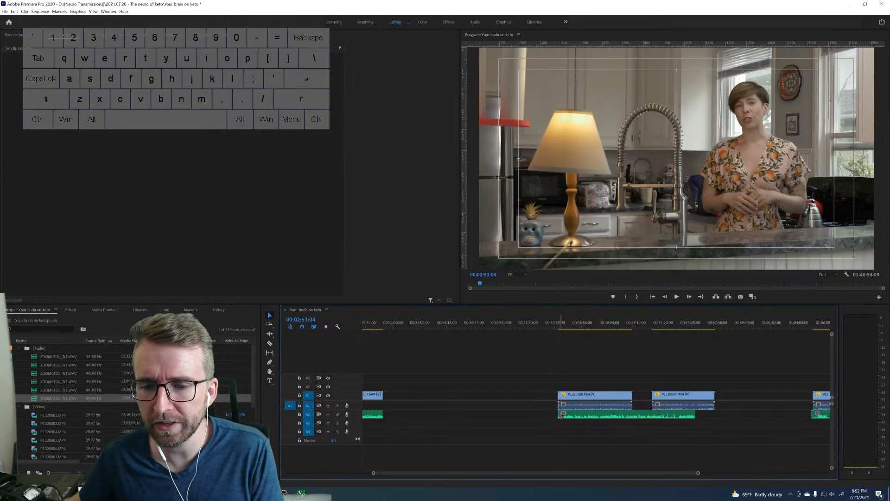
{"action": "left_click_drag", "start_coordinate": [668, 392], "coordinate": [695, 410]}
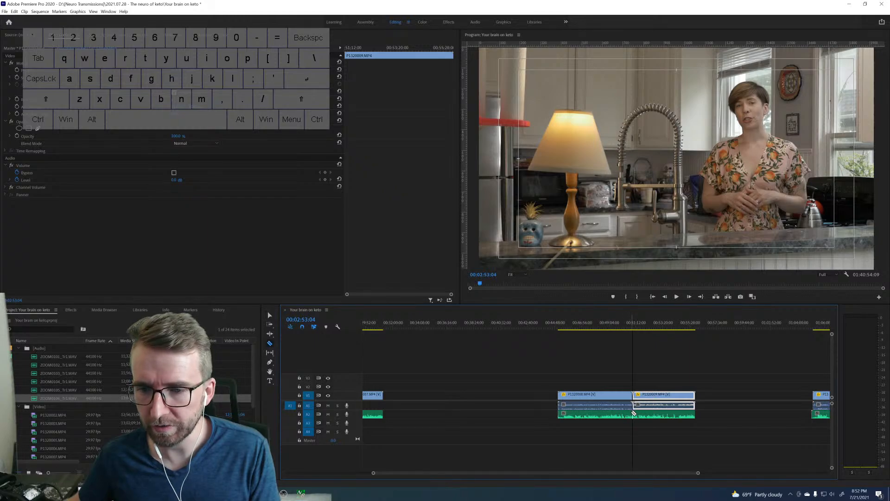
{"action": "left_click", "coordinate": [631, 412]}
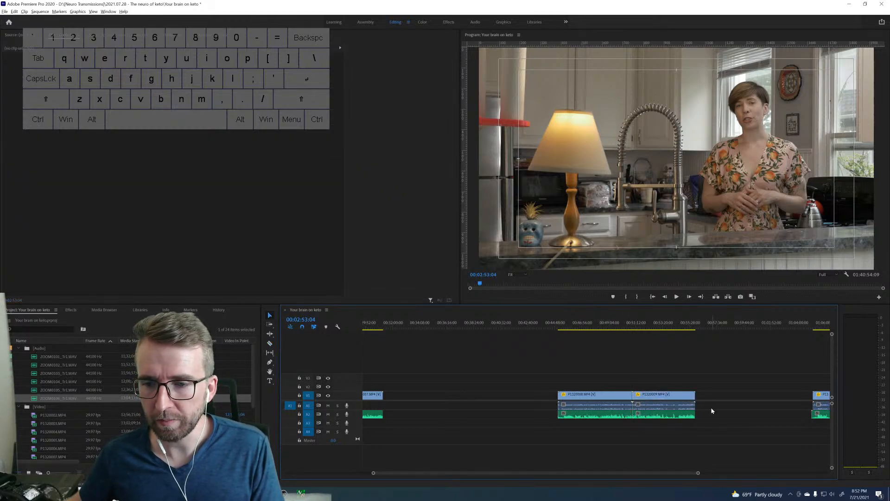
Delete the third group's camera audio on A1 and link P1320008.MP4 to the WAV segment beneath it.
{"action": "left_click_drag", "start_coordinate": [710, 407], "coordinate": [624, 402]}
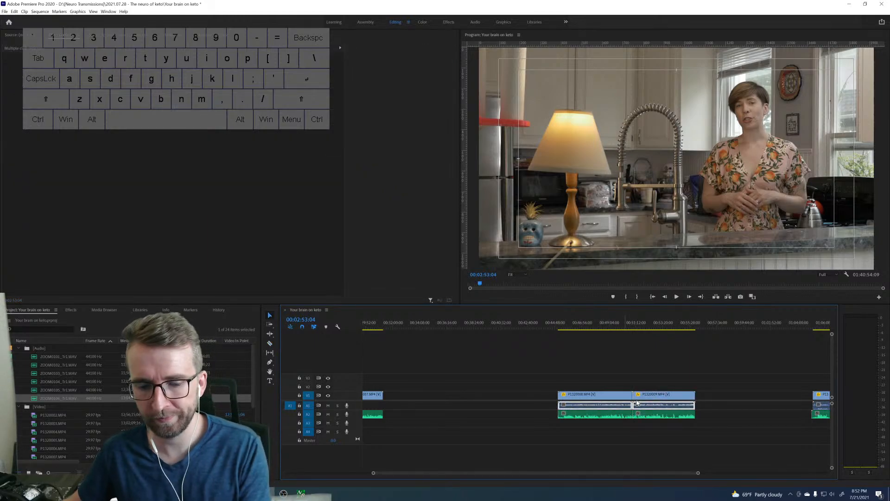
{"action": "key", "text": "Delete"}
{"action": "left_click_drag", "start_coordinate": [571, 375], "coordinate": [596, 418]}
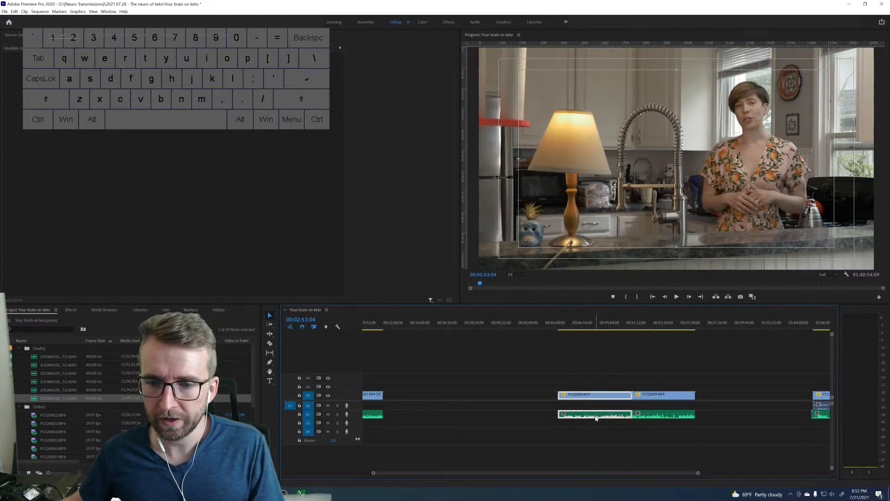
{"action": "right_click", "coordinate": [596, 417]}
{"action": "left_click", "coordinate": [636, 204]}
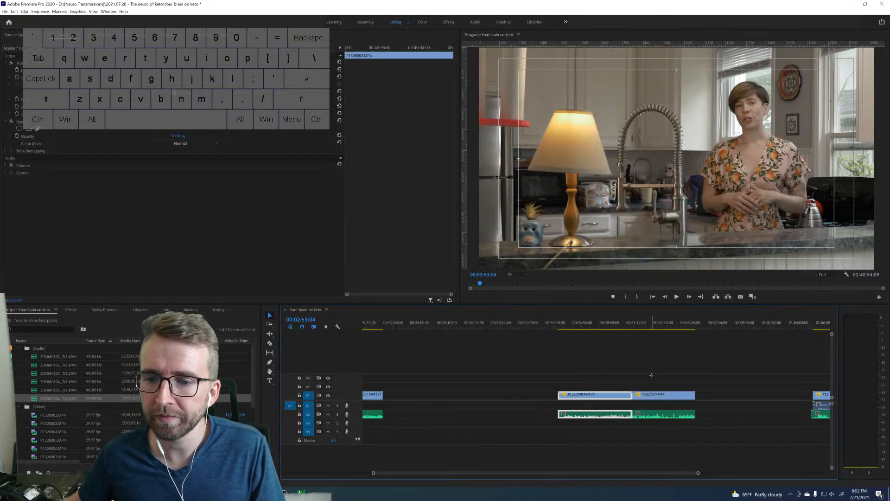
Link P1320009.MP4 to the WAV segment beneath it and move the third group earlier in the sequence.
{"action": "left_click_drag", "start_coordinate": [650, 374], "coordinate": [656, 415]}
{"action": "right_click", "coordinate": [656, 415]}
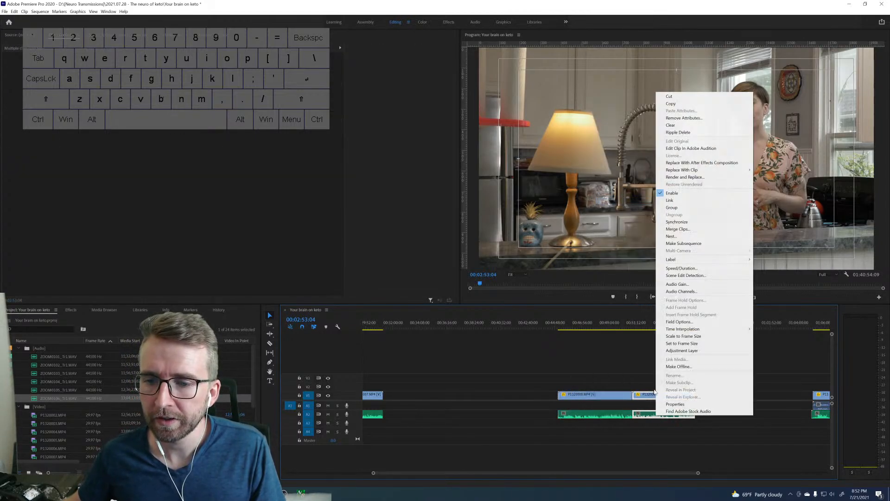
{"action": "left_click", "coordinate": [671, 201]}
{"action": "left_click_drag", "start_coordinate": [610, 372], "coordinate": [480, 417]}
Move P1320010.MP4 and its WAV earlier, away from the group's other clips, and synchronize them by audio on track channel 1.
{"action": "scroll", "coordinate": [594, 406], "scroll_direction": "down", "scroll_amount": 10}
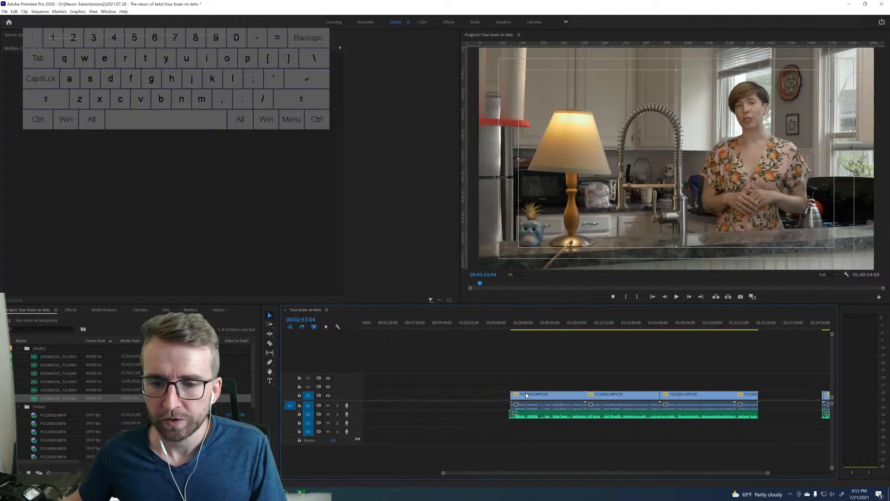
{"action": "left_click_drag", "start_coordinate": [526, 395], "coordinate": [490, 394]}
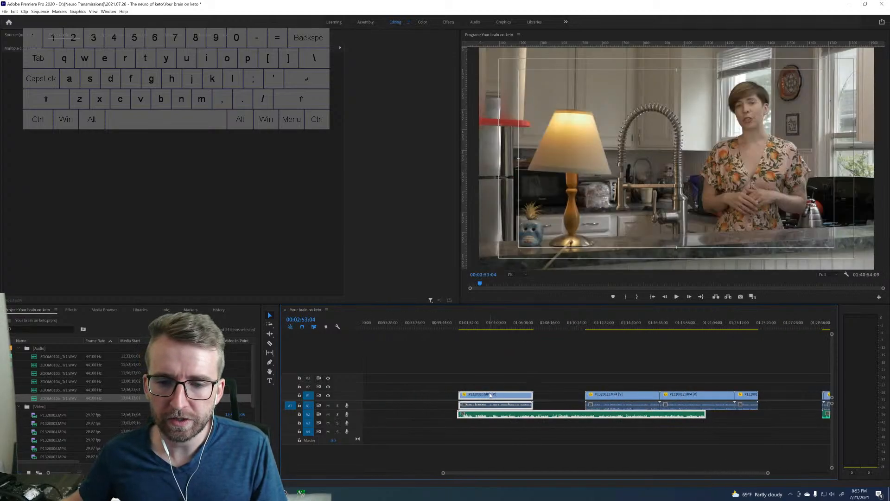
{"action": "right_click", "coordinate": [490, 396]}
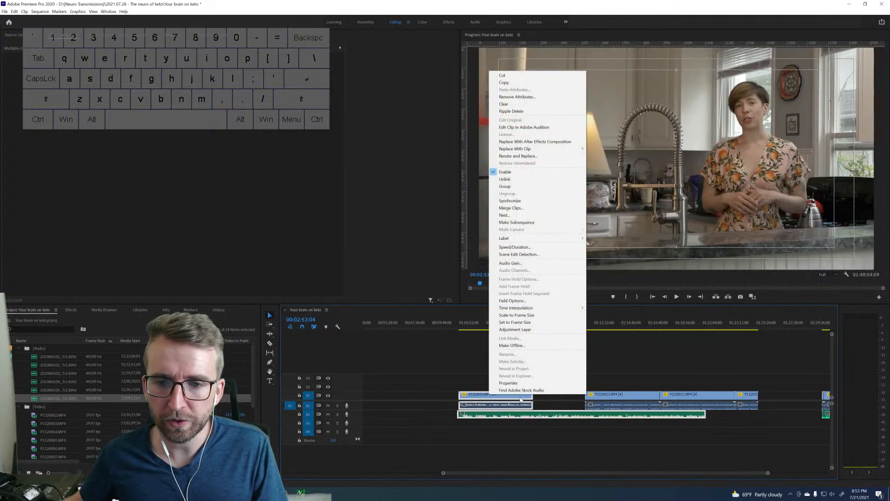
{"action": "left_click", "coordinate": [512, 201]}
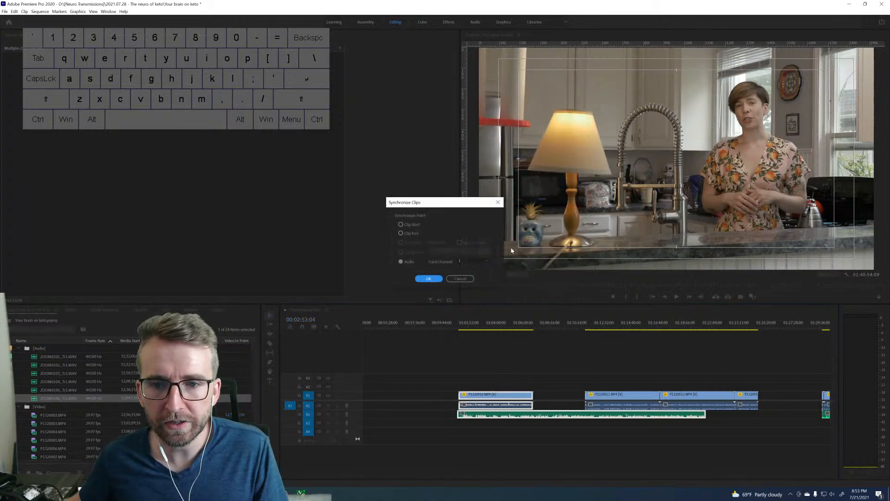
{"action": "left_click", "coordinate": [428, 278]}
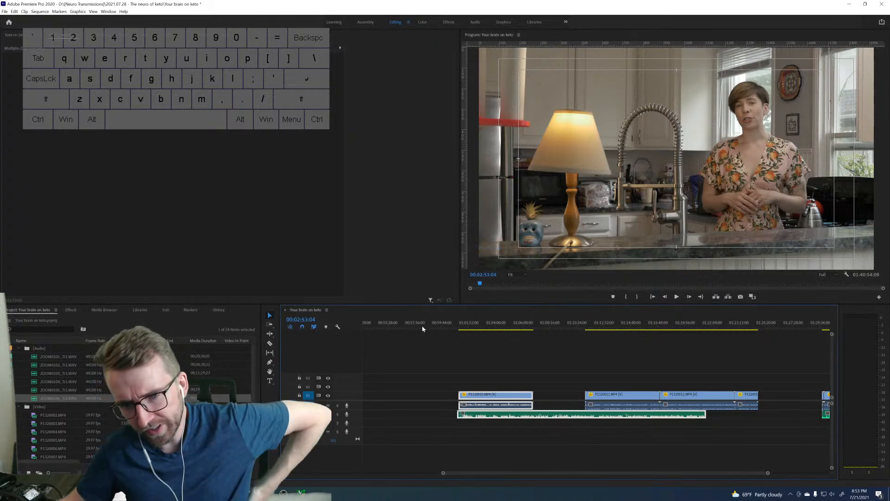
Trim the fourth group's WAV start to P1320010.MP4 and move the group's three remaining clips directly behind that clip.
{"action": "left_click", "coordinate": [483, 375]}
{"action": "left_click_drag", "start_coordinate": [455, 414], "coordinate": [463, 414]}
{"action": "left_click_drag", "start_coordinate": [591, 379], "coordinate": [749, 396]}
{"action": "left_click_drag", "start_coordinate": [613, 394], "coordinate": [562, 395]}
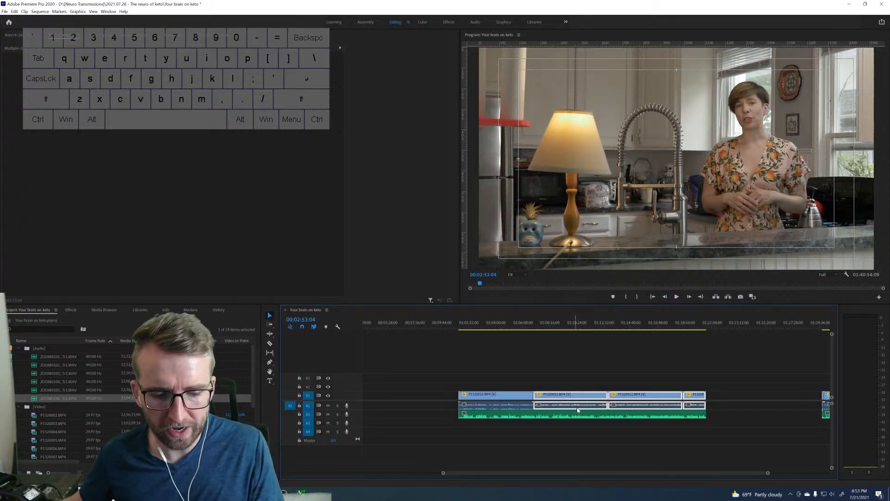
Trim the WAV's end to P1320013.MP4 and cut the WAV at each boundary between the fourth group's clips.
{"action": "left_click_drag", "start_coordinate": [705, 413], "coordinate": [702, 413]}
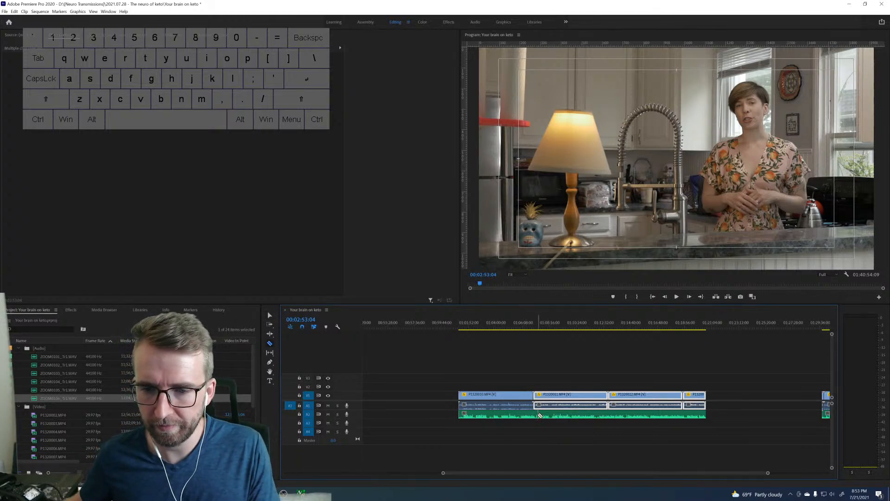
{"action": "key", "text": "c"}
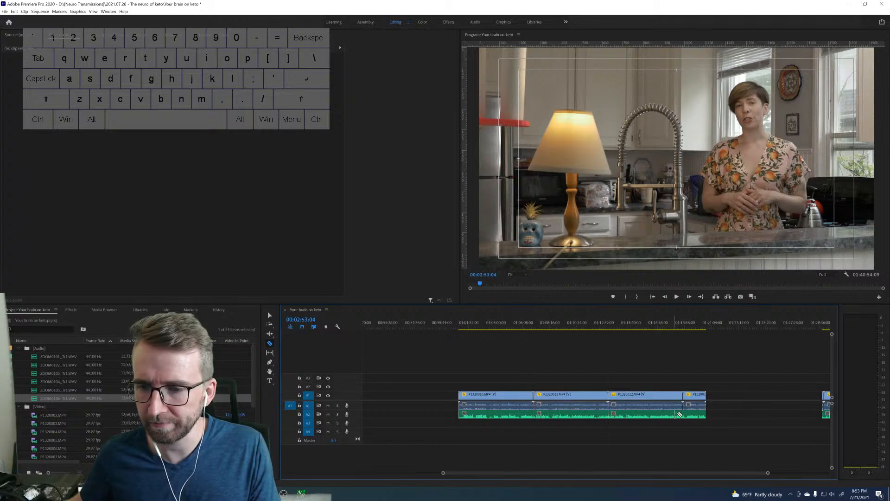
{"action": "key", "text": "v"}
Examine the fourth group's clip edges, especially the end of P1320013.MP4, to check that video and WAV line up.
{"action": "scroll", "coordinate": [463, 413], "scroll_direction": "up", "scroll_amount": 5}
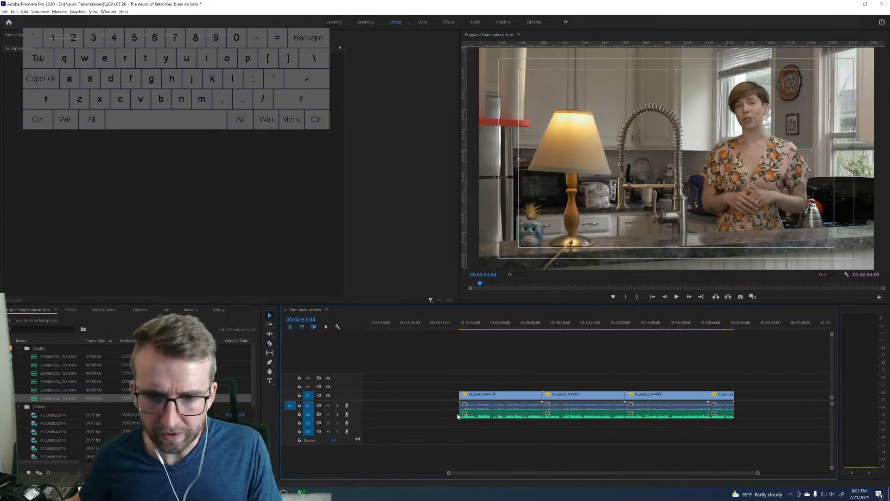
{"action": "scroll", "coordinate": [464, 412], "scroll_direction": "down", "scroll_amount": 3}
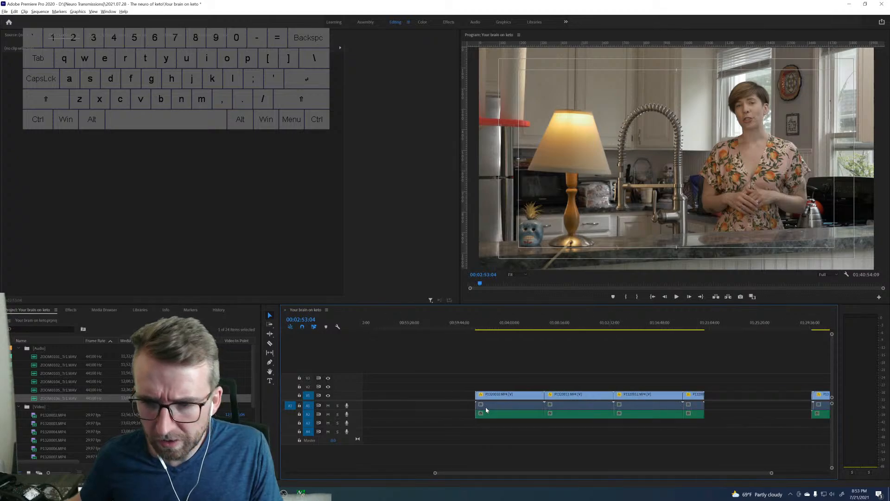
{"action": "scroll", "coordinate": [710, 415], "scroll_direction": "down", "scroll_amount": 2}
{"action": "scroll", "coordinate": [710, 413], "scroll_direction": "down", "scroll_amount": 2}
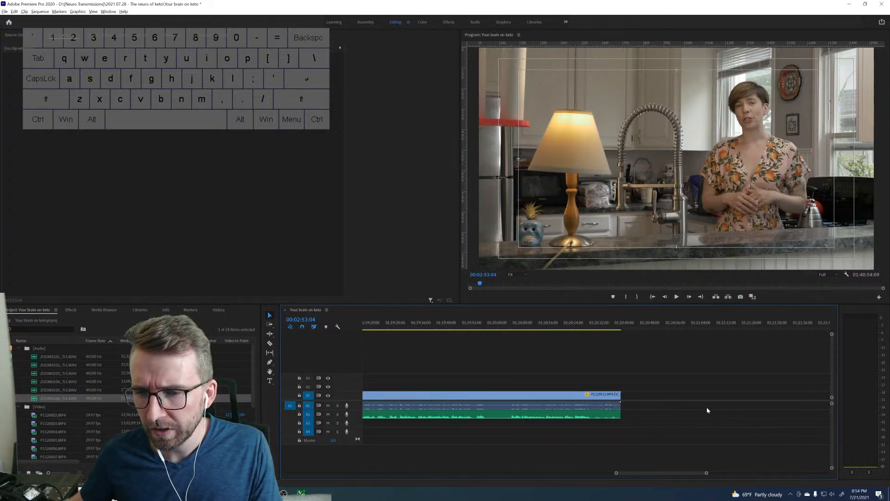
{"action": "scroll", "coordinate": [708, 410], "scroll_direction": "up", "scroll_amount": 2}
{"action": "scroll", "coordinate": [708, 410], "scroll_direction": "up", "scroll_amount": 2}
{"action": "scroll", "coordinate": [697, 418], "scroll_direction": "down", "scroll_amount": 2}
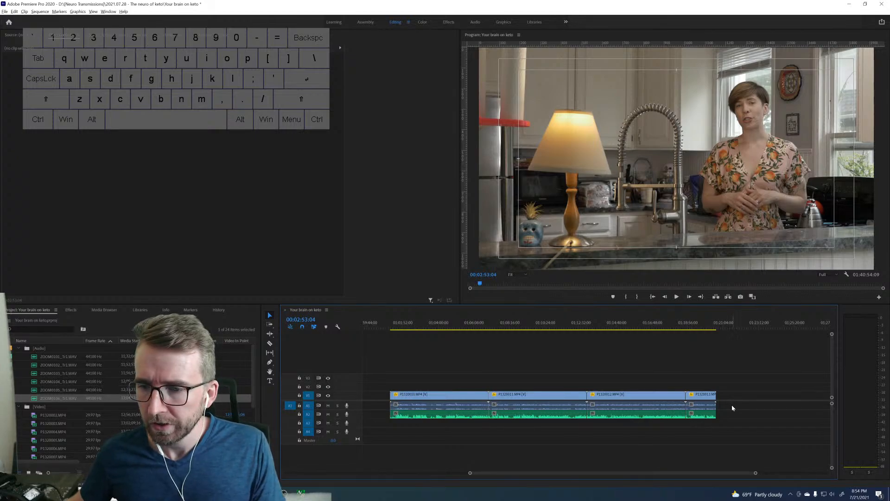
Delete the camera audio of the fourth group's clips and link P1320010.MP4 to its WAV piece.
{"action": "left_click_drag", "start_coordinate": [732, 403], "coordinate": [390, 406]}
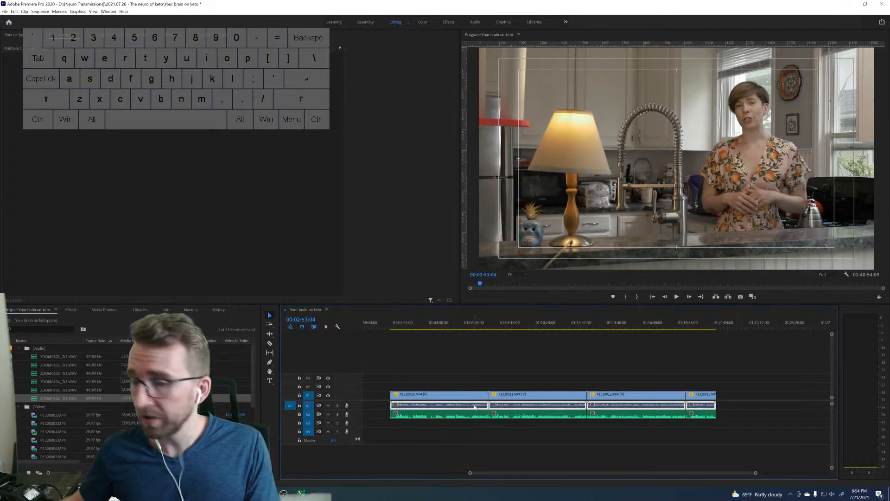
{"action": "key", "text": "Delete"}
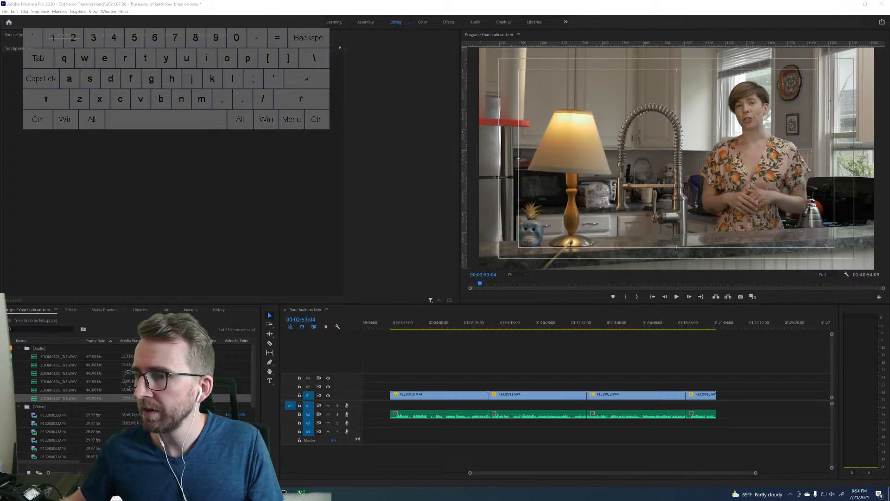
{"action": "left_click", "coordinate": [465, 389]}
{"action": "left_click", "coordinate": [453, 414]}
{"action": "right_click", "coordinate": [449, 414]}
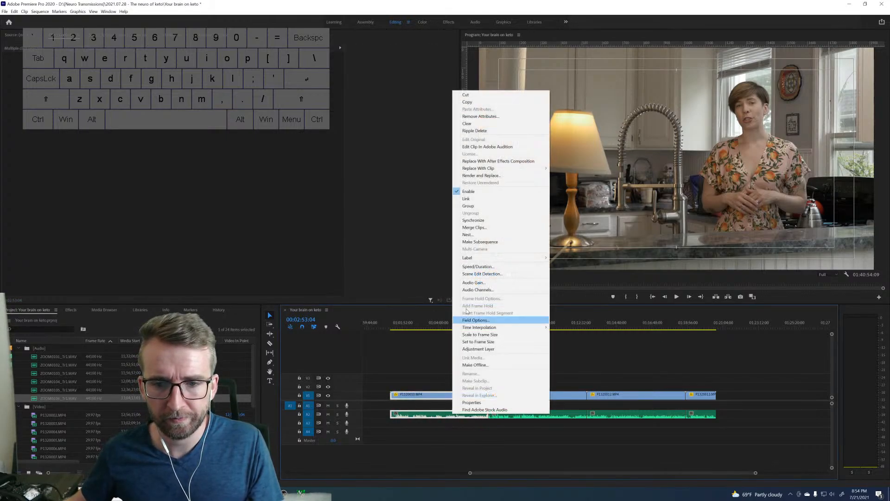
{"action": "left_click", "coordinate": [481, 202]}
Link each of the fourth group's three remaining video clips to the WAV piece beneath it.
{"action": "left_click", "coordinate": [529, 414]}
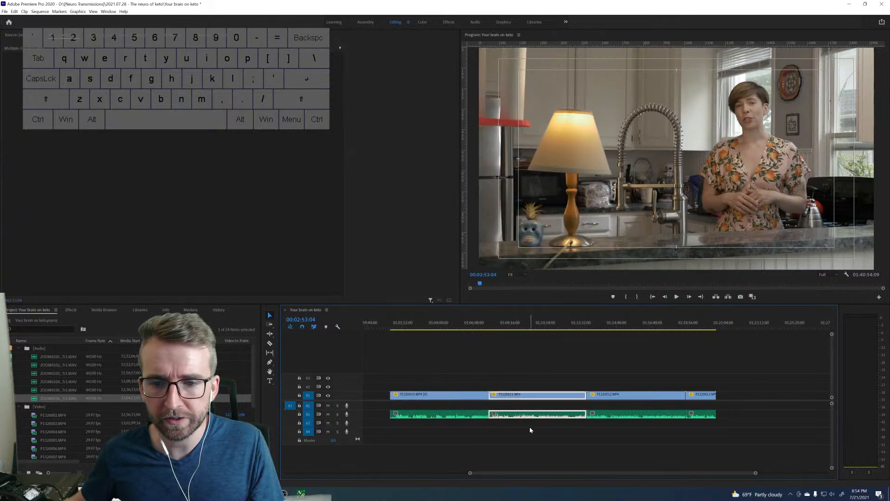
{"action": "right_click", "coordinate": [529, 413]}
{"action": "left_click", "coordinate": [555, 240]}
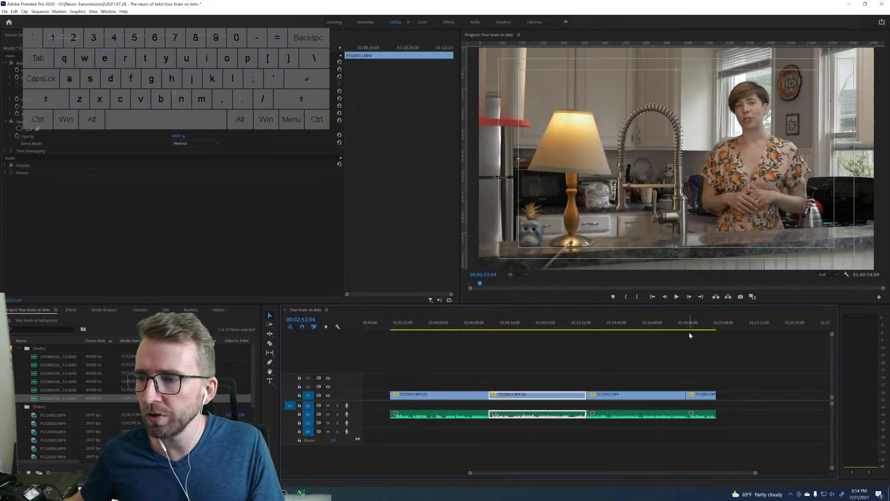
{"action": "left_click", "coordinate": [635, 414]}
{"action": "right_click", "coordinate": [635, 414]}
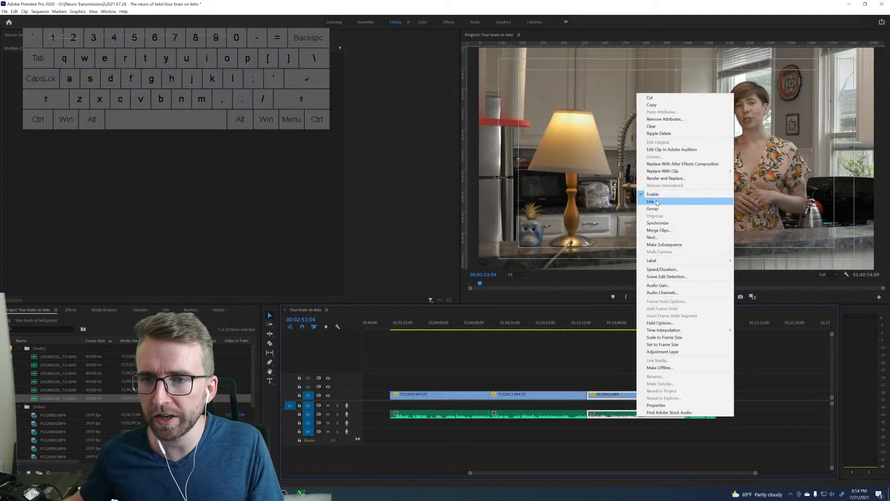
{"action": "left_click", "coordinate": [668, 208]}
{"action": "left_click", "coordinate": [700, 414]}
{"action": "right_click", "coordinate": [700, 414]}
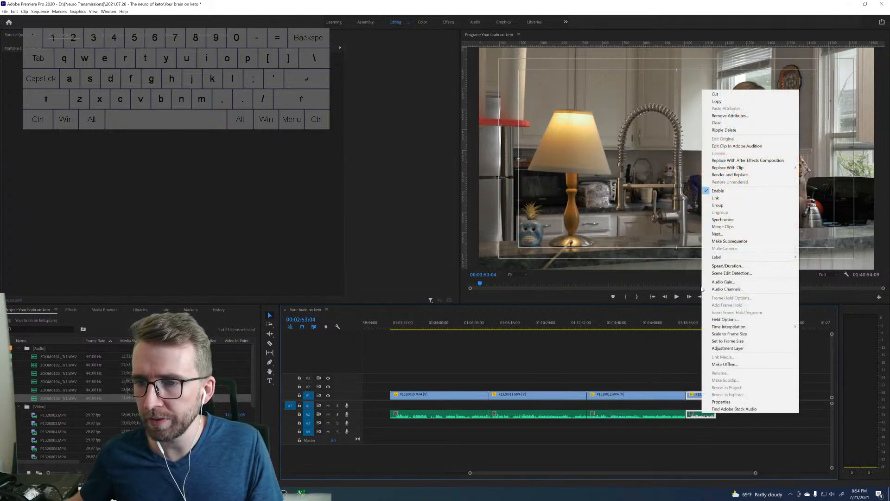
{"action": "left_click", "coordinate": [715, 198]}
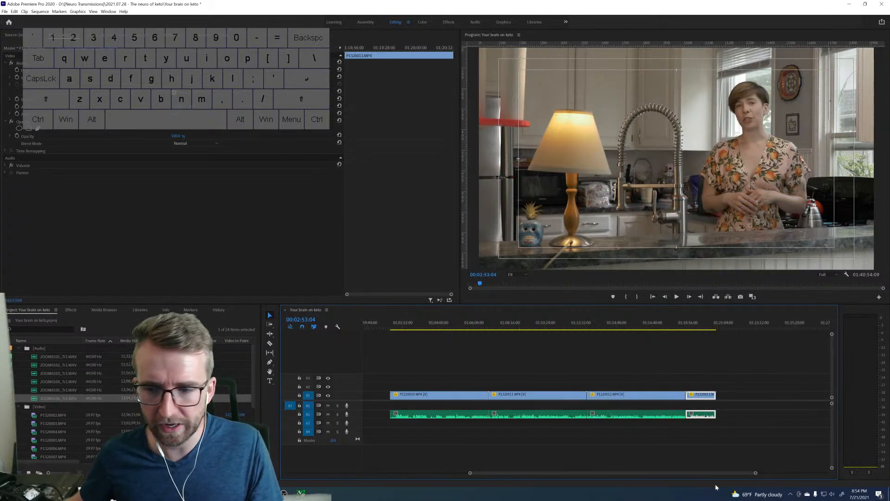
Play the last group's start, then move its first long clip and WAV earlier, away from the other clips, and synchronize them by audio.
{"action": "left_click_drag", "start_coordinate": [737, 474], "coordinate": [801, 472]}
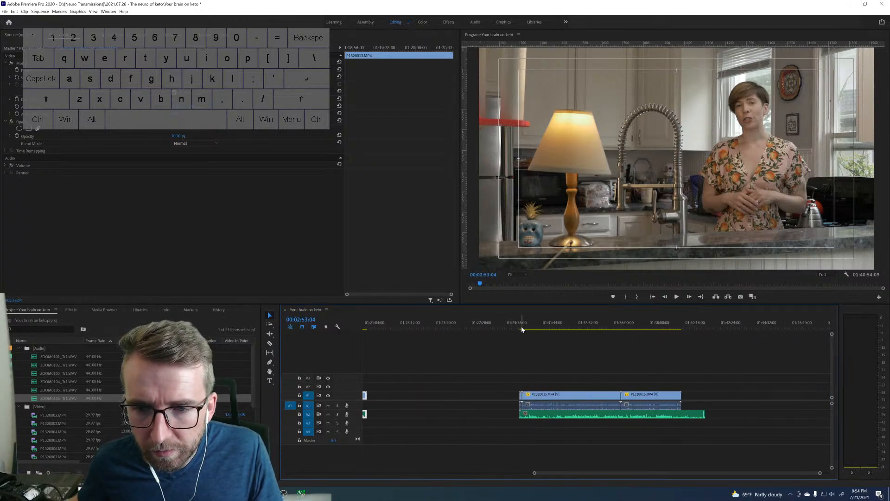
{"action": "left_click_drag", "start_coordinate": [521, 327], "coordinate": [519, 328]}
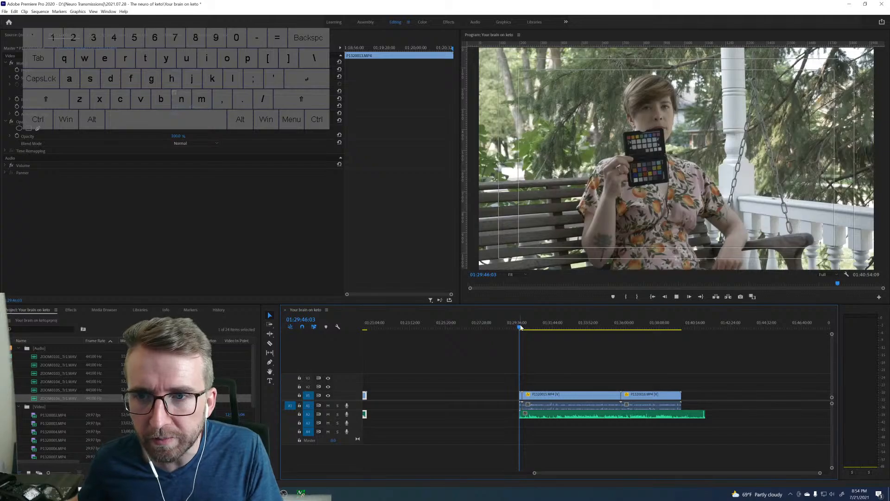
{"action": "key", "text": "space"}
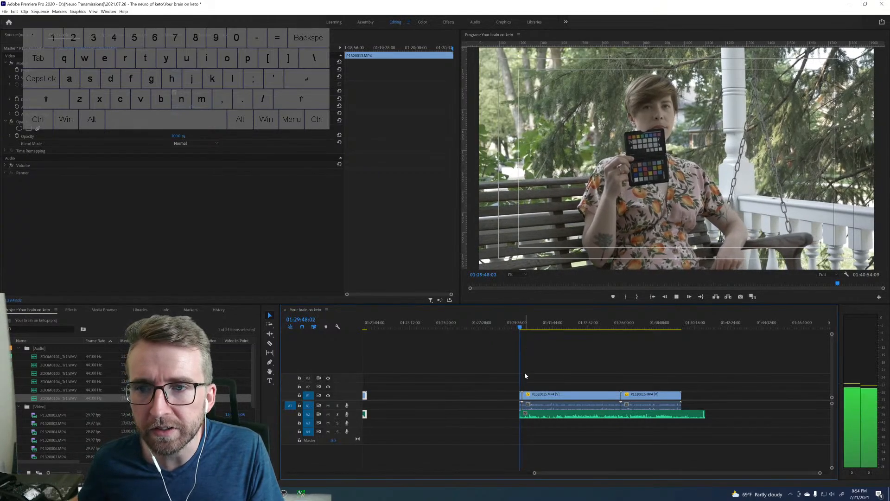
{"action": "key", "text": "space"}
{"action": "mouse_move", "coordinate": [522, 398]}
{"action": "left_mouse_down"}
{"action": "mouse_move", "coordinate": [500, 396]}
{"action": "mouse_move", "coordinate": [549, 399]}
{"action": "mouse_move", "coordinate": [537, 397]}
{"action": "left_mouse_up"}
{"action": "right_click", "coordinate": [538, 398]}
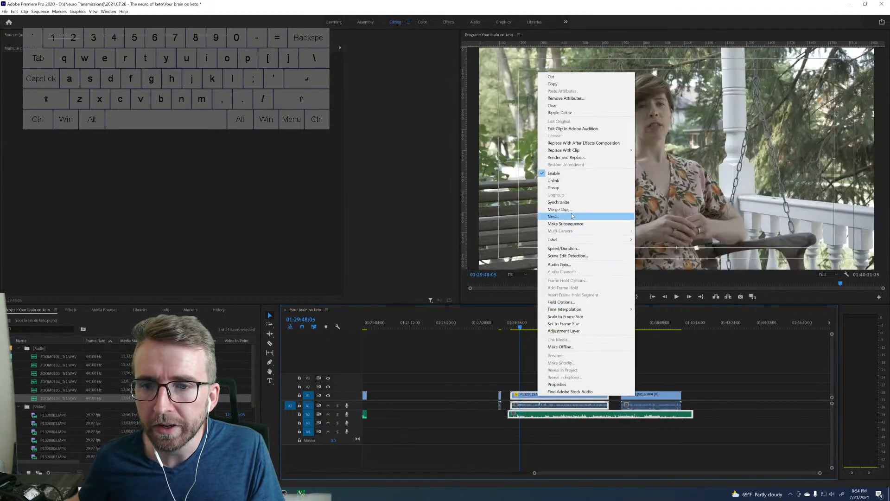
{"action": "left_click", "coordinate": [564, 208]}
{"action": "key", "text": "Return"}
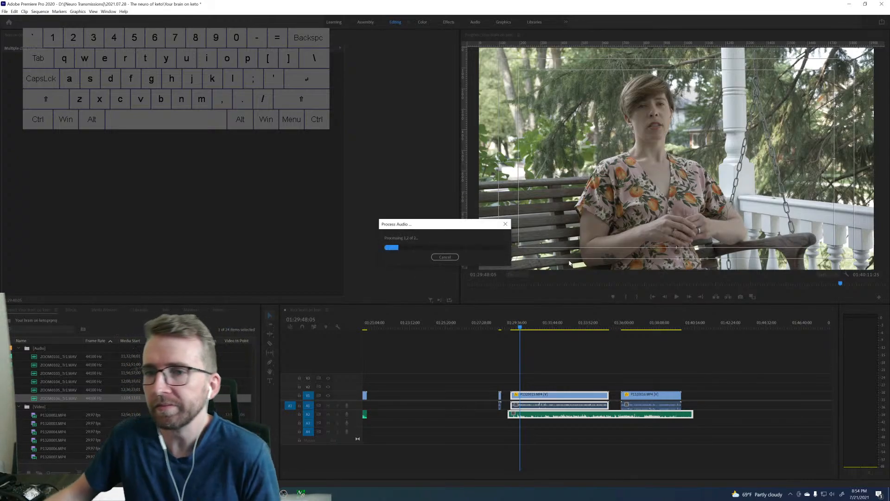
Trim the start of the last group's first long clip to the WAV's start and move P1320016.MP4 directly behind that clip.
{"action": "left_click", "coordinate": [518, 374]}
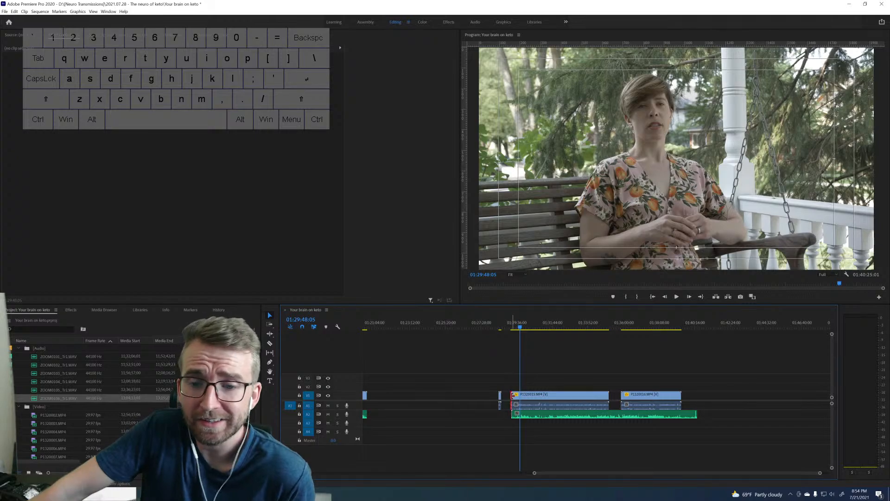
{"action": "left_click_drag", "start_coordinate": [513, 394], "coordinate": [516, 395]}
{"action": "left_click_drag", "start_coordinate": [636, 393], "coordinate": [628, 398]}
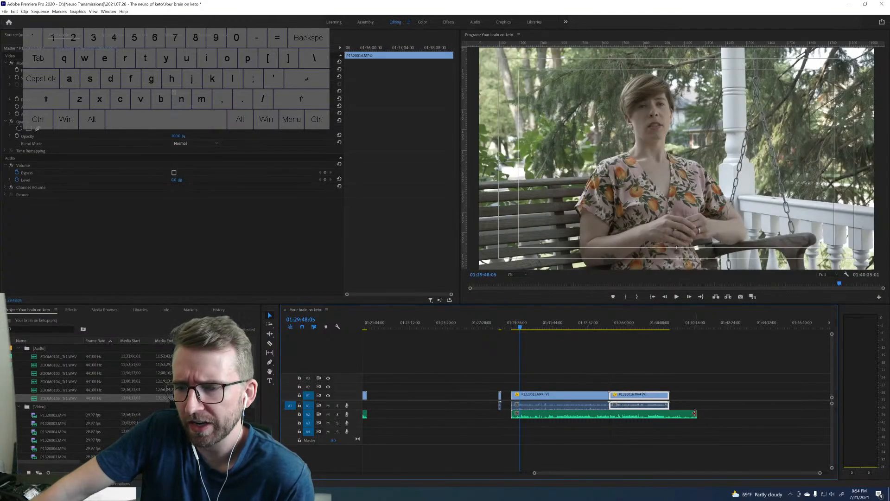
Trim the last WAV's end to P1320016.MP4 and cut the WAV at the boundary between the two long clips.
{"action": "left_click_drag", "start_coordinate": [694, 412], "coordinate": [669, 413]}
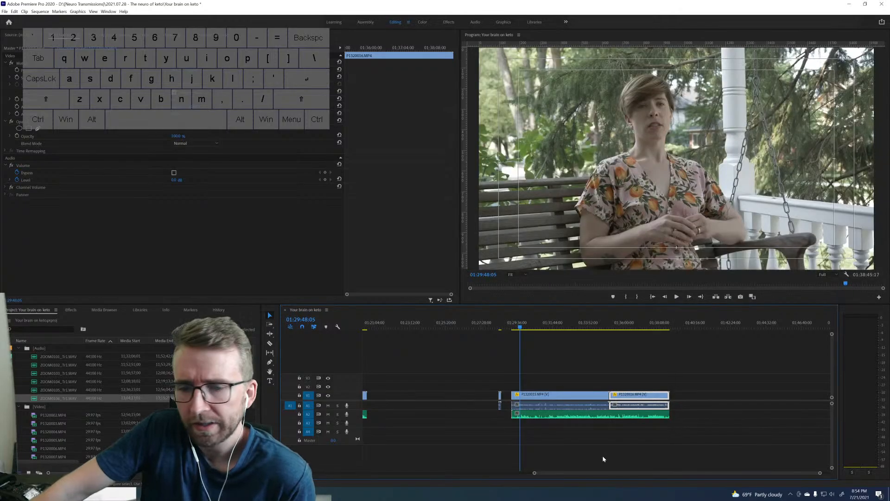
{"action": "left_click", "coordinate": [612, 414]}
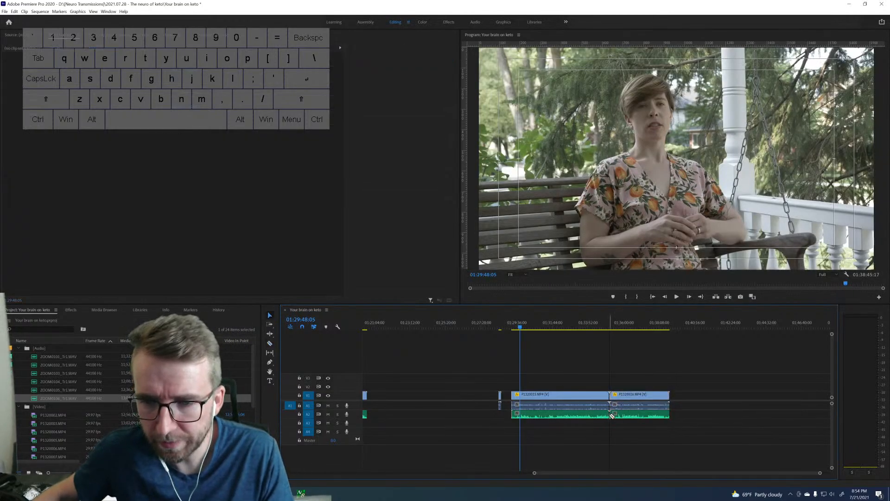
Delete the camera audio of the last group's two long clips.
{"action": "left_click_drag", "start_coordinate": [683, 405], "coordinate": [590, 407]}
{"action": "right_click", "coordinate": [589, 407]}
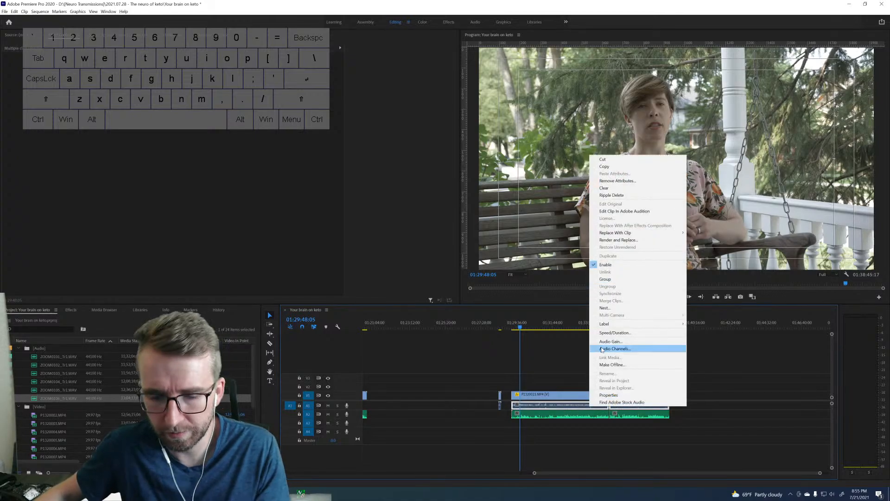
{"action": "left_click", "coordinate": [566, 404]}
{"action": "key", "text": "Delete"}
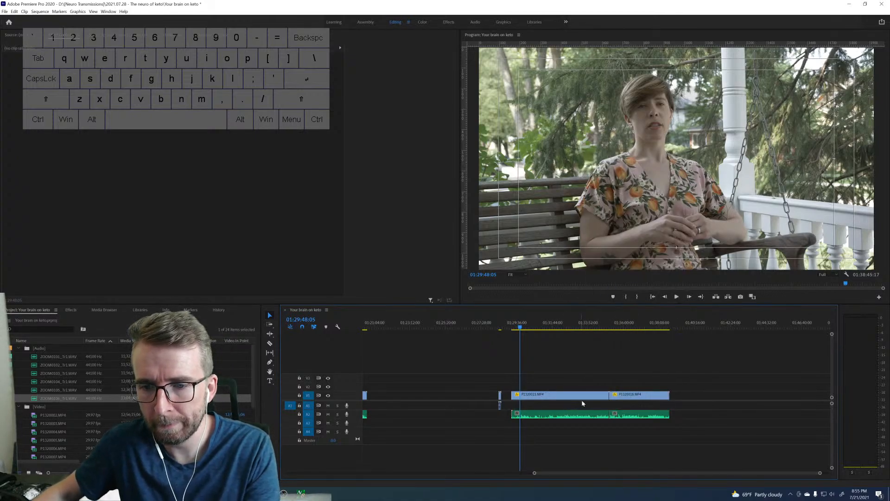
Link each of the last group's two long video clips to the WAV piece beneath it.
{"action": "left_click", "coordinate": [568, 394]}
{"action": "right_click", "coordinate": [572, 394]}
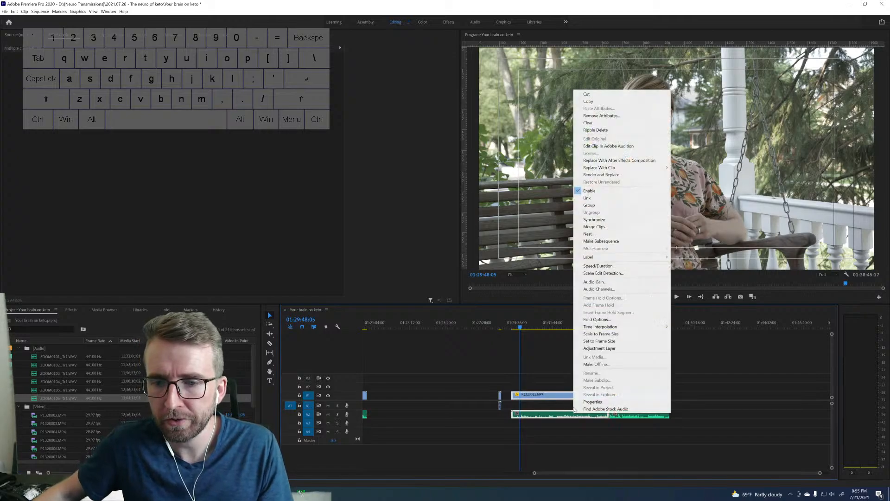
{"action": "left_click", "coordinate": [595, 199]}
{"action": "left_click_drag", "start_coordinate": [627, 382], "coordinate": [638, 416]}
{"action": "right_click", "coordinate": [638, 415]}
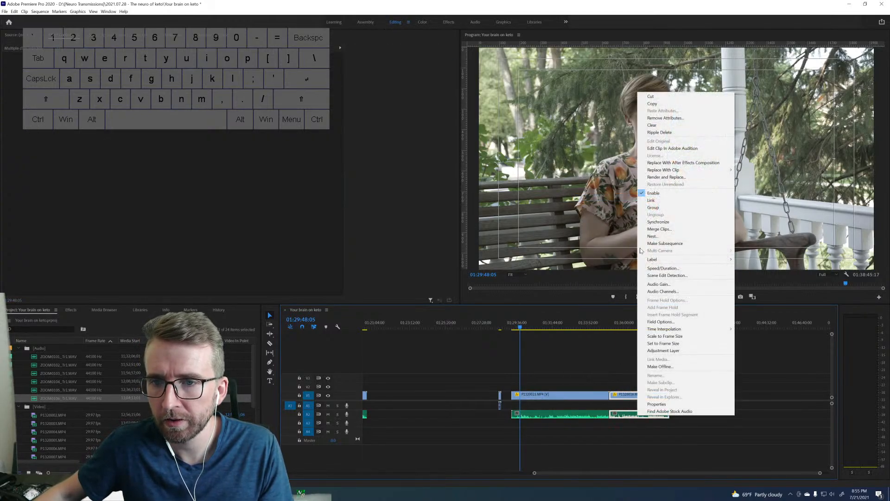
{"action": "left_click", "coordinate": [651, 203]}
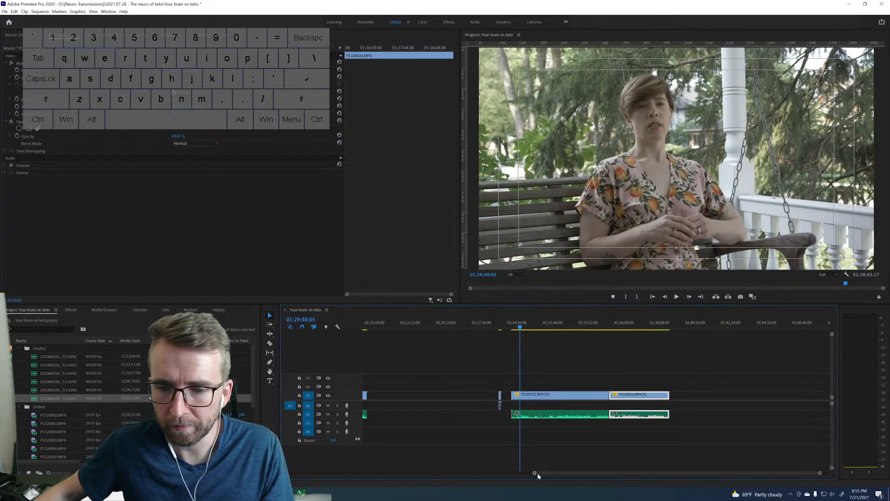
Close the gap before P1320002.MP4 by moving all clips forward together to the very start of the sequence.
{"action": "left_click_drag", "start_coordinate": [534, 474], "coordinate": [297, 474]}
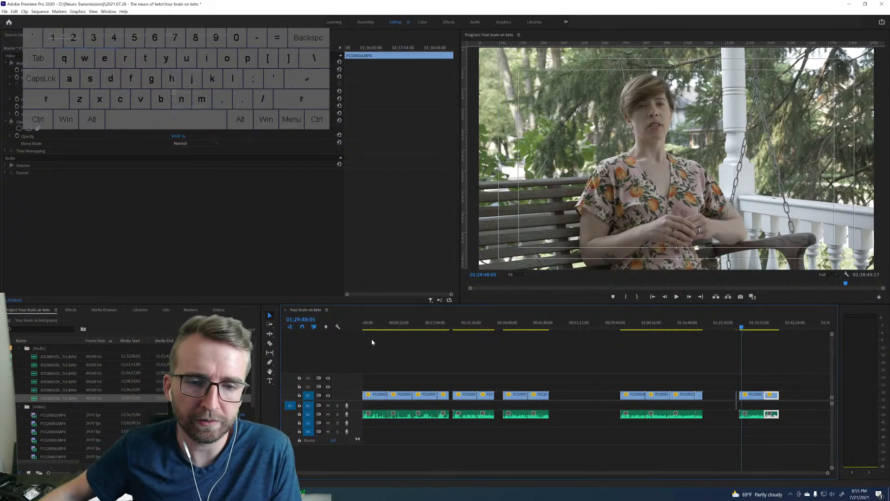
{"action": "left_click", "coordinate": [364, 328]}
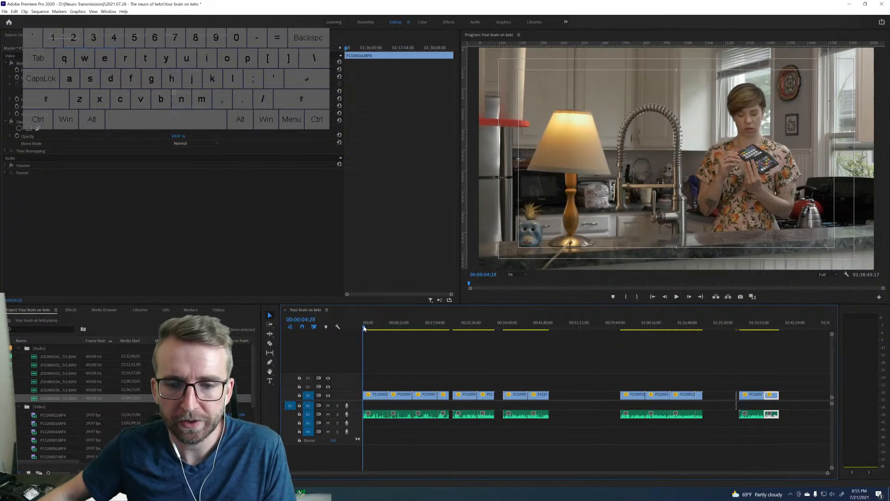
{"action": "key", "text": "Home"}
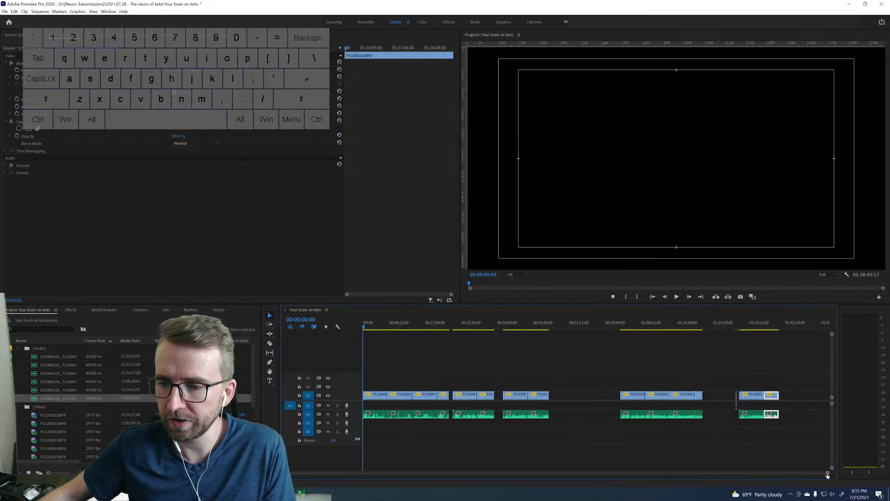
{"action": "left_click_drag", "start_coordinate": [827, 474], "coordinate": [615, 499]}
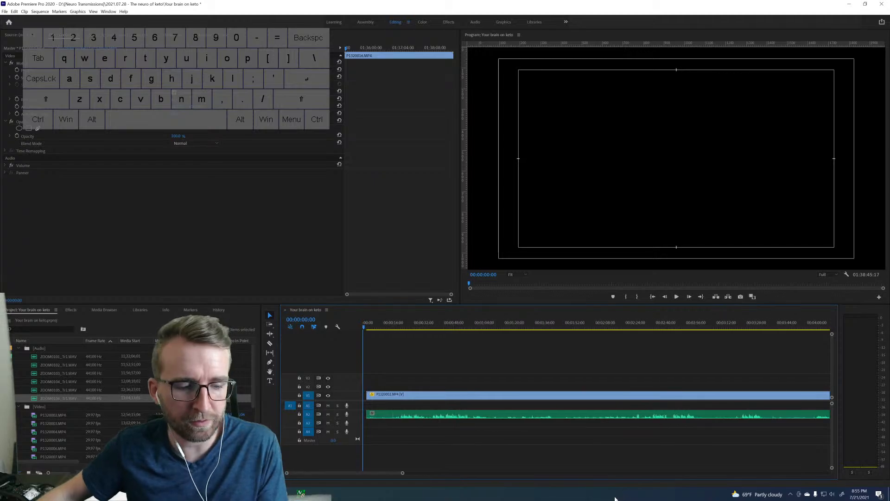
{"action": "key", "text": "a"}
{"action": "left_click_drag", "start_coordinate": [439, 398], "coordinate": [435, 398]}
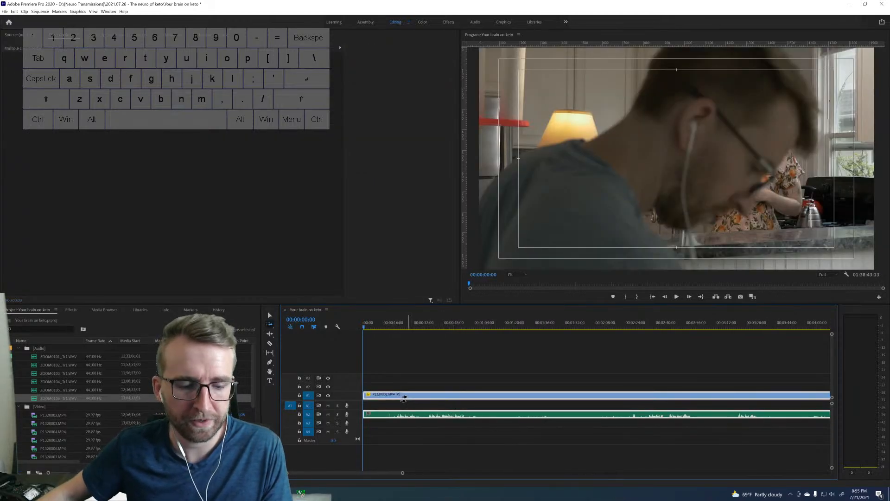
{"action": "key", "text": "v"}
{"action": "left_click", "coordinate": [406, 389]}
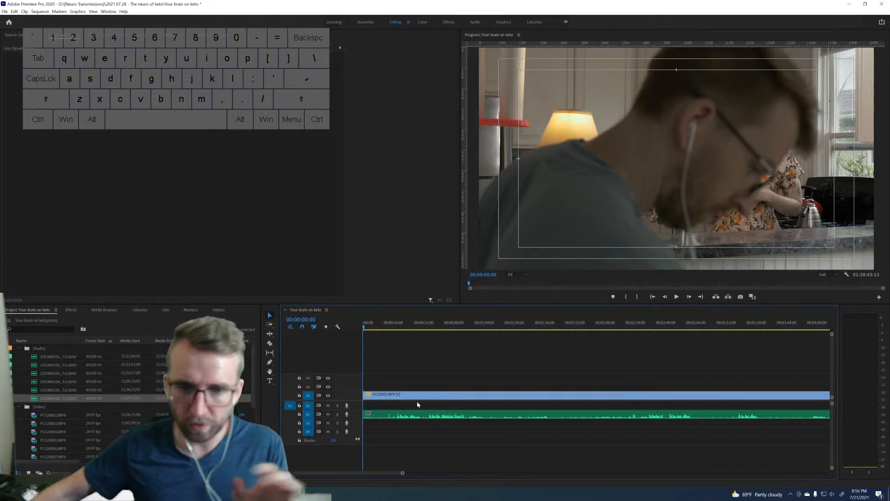
Place the playhead at 00:00:10:14, where the color chart faces the camera, and search the effects for "mbr".
{"action": "left_click_drag", "start_coordinate": [366, 327], "coordinate": [382, 327]}
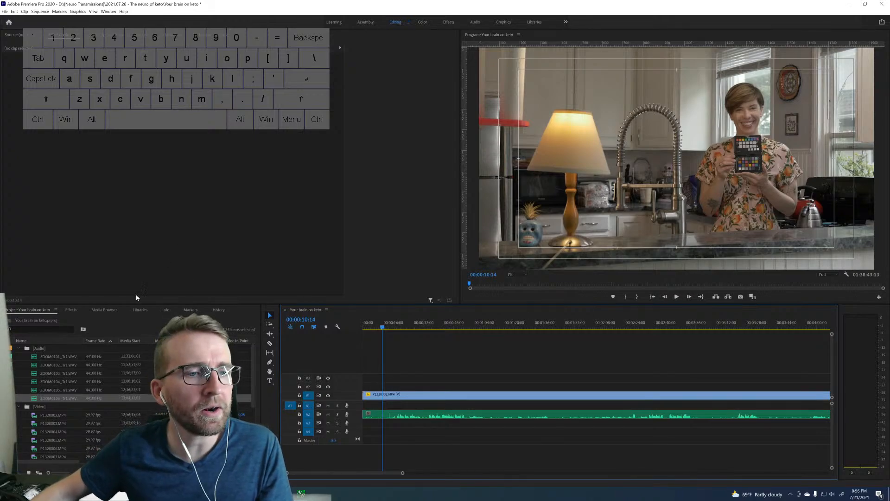
{"action": "left_click", "coordinate": [73, 310]}
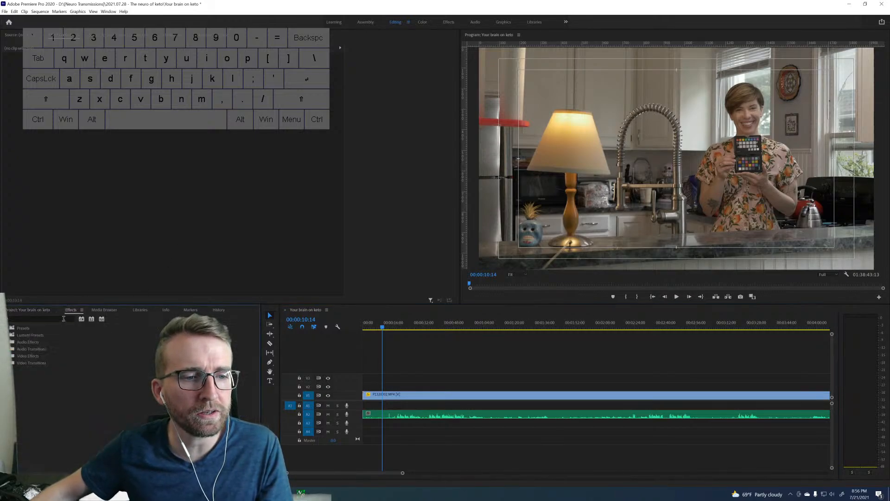
{"action": "left_click", "coordinate": [63, 319]}
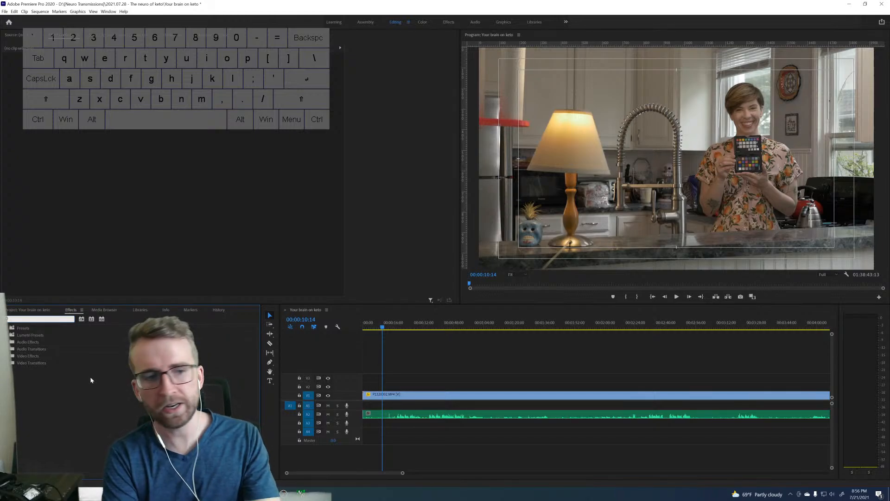
{"action": "type", "text": "mbr"}
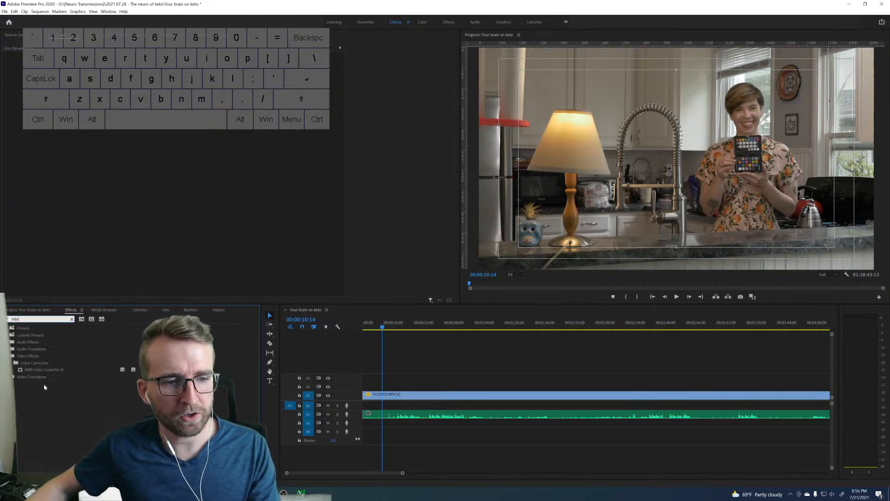
{"action": "left_click_drag", "start_coordinate": [44, 370], "coordinate": [96, 377]}
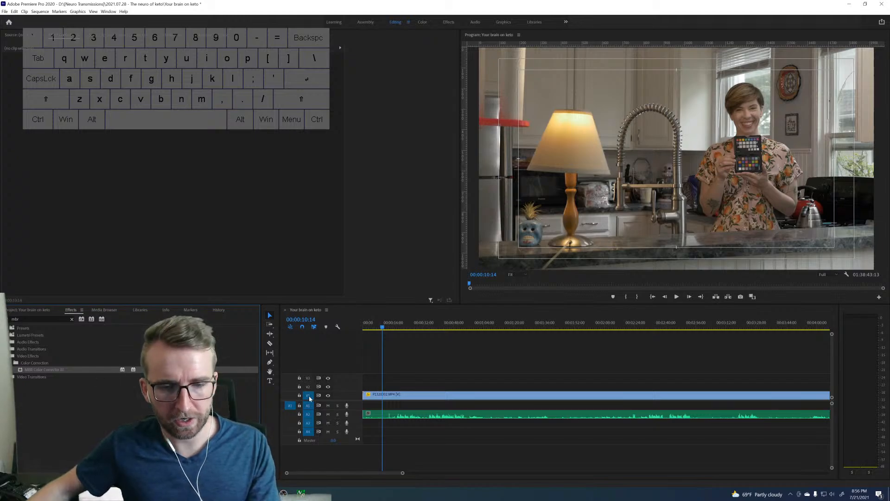
Cut P1320002.MP4 at the playhead and apply the MBR Color Corrector III effect to the short piece before the cut.
{"action": "key", "text": "c"}
{"action": "left_click", "coordinate": [382, 396]}
{"action": "key", "text": "v"}
{"action": "left_click", "coordinate": [375, 397]}
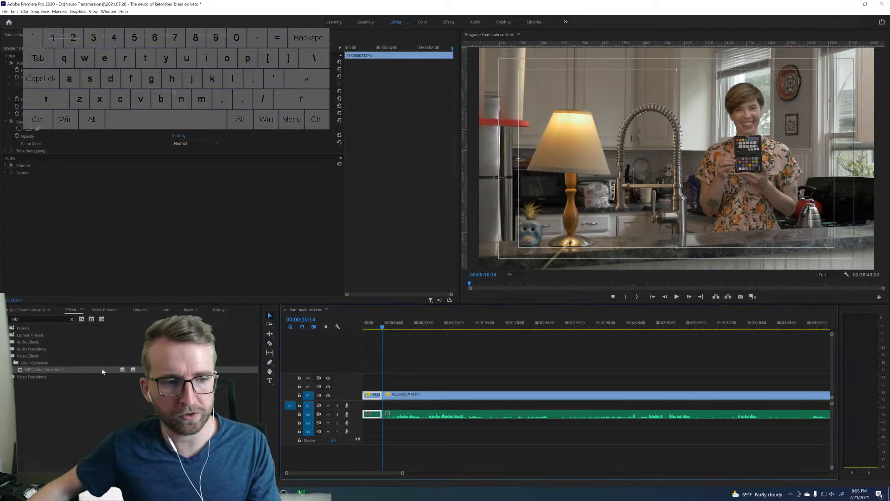
{"action": "left_click_drag", "start_coordinate": [103, 371], "coordinate": [376, 398]}
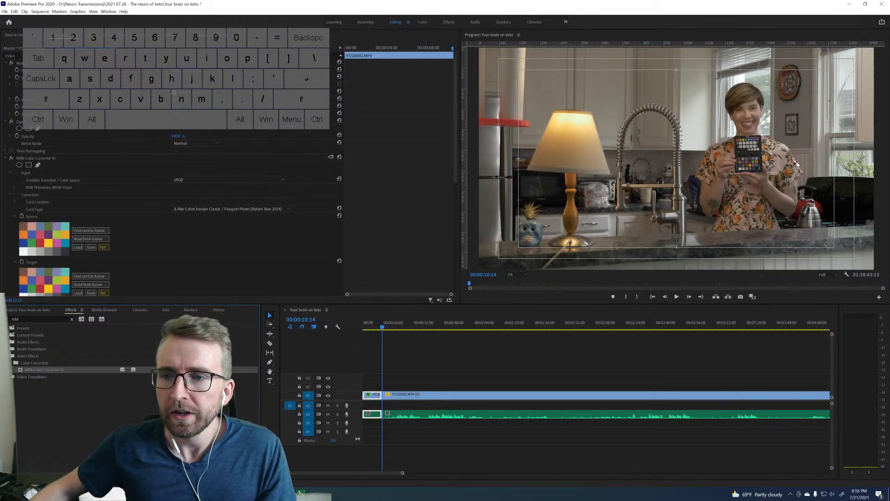
Select the MBR Color Corrector III effect and show the frame at 00:00:10:12 at 100% zoom with its card overlay.
{"action": "left_click", "coordinate": [38, 159]}
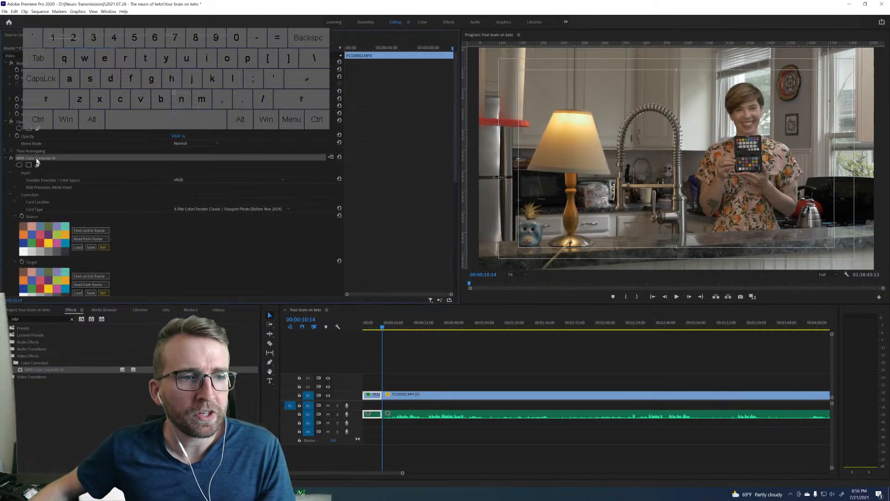
{"action": "key", "text": "Right"}
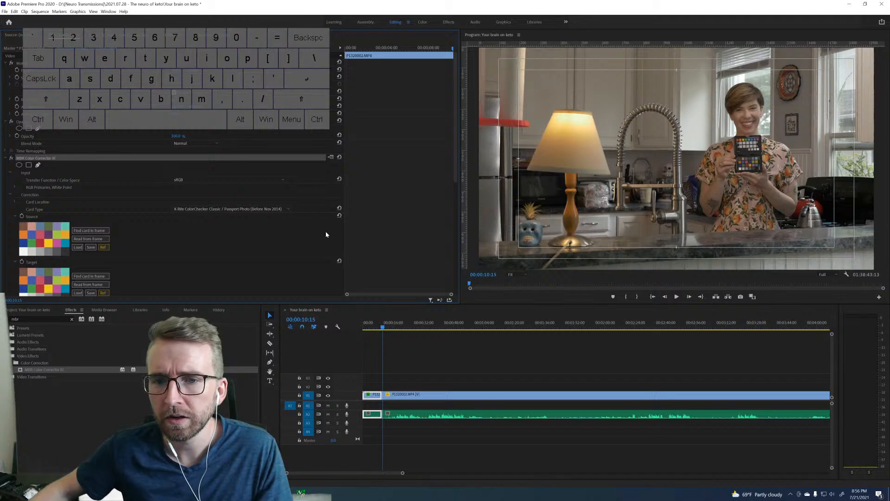
{"action": "left_click", "coordinate": [510, 274]}
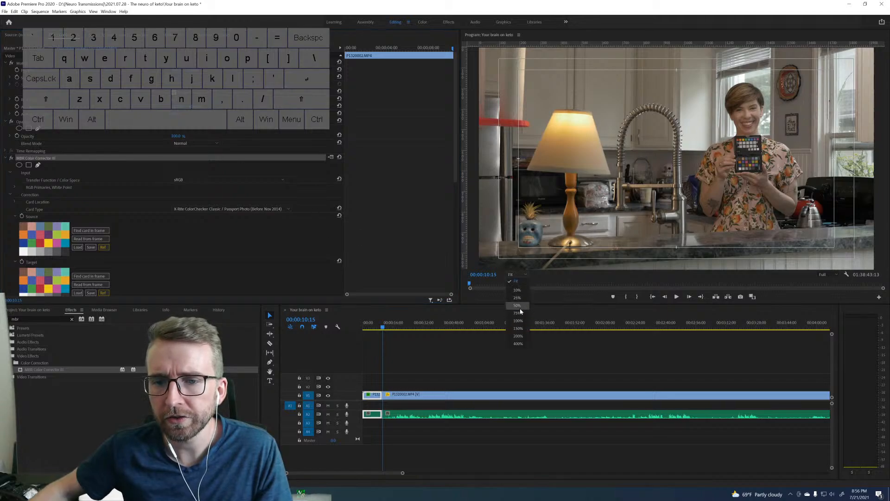
{"action": "left_click", "coordinate": [519, 306]}
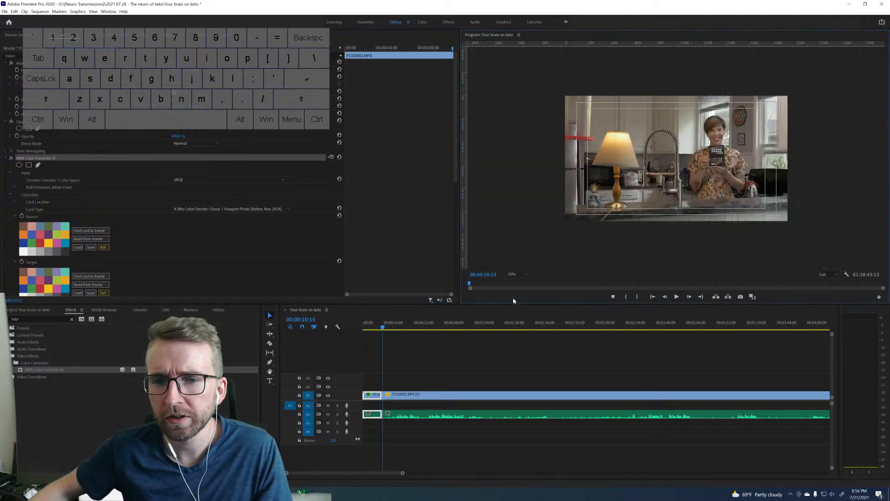
{"action": "left_click", "coordinate": [523, 275]}
{"action": "left_click", "coordinate": [518, 320]}
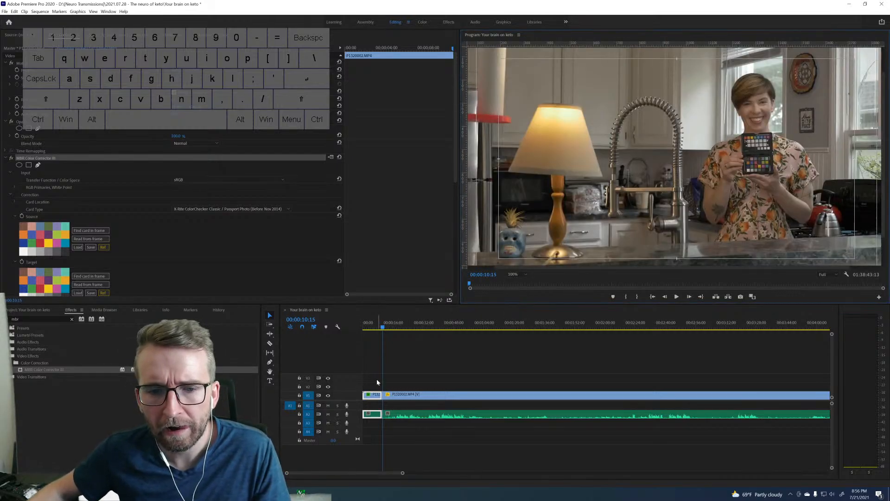
{"action": "key", "text": "Left"}
{"action": "key", "text": "Left"}
{"action": "key", "text": "Left"}
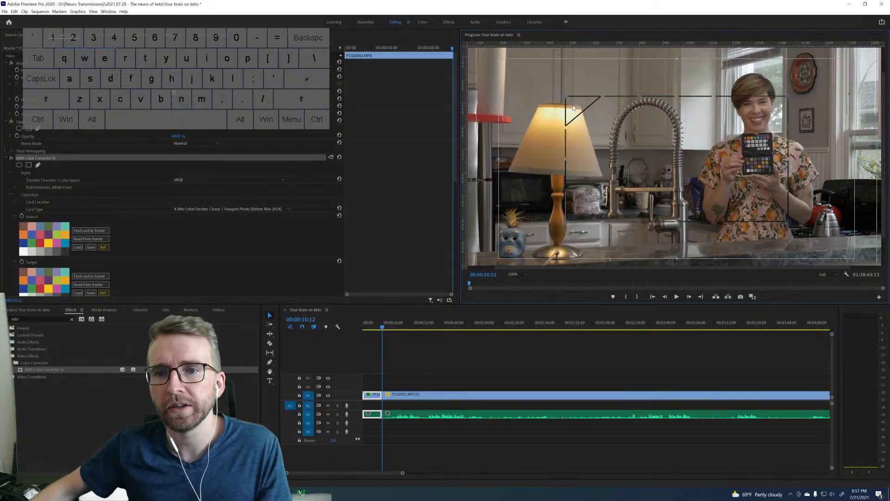
Place the four corners of the card overlay around the lower color chart in the presenter's hands.
{"action": "left_click_drag", "start_coordinate": [566, 99], "coordinate": [746, 161]}
{"action": "left_click_drag", "start_coordinate": [788, 97], "coordinate": [771, 159]}
{"action": "left_click_drag", "start_coordinate": [778, 215], "coordinate": [771, 175]}
{"action": "left_click_drag", "start_coordinate": [565, 224], "coordinate": [745, 174]}
Enlarge the color chart for precise alignment by viewing the program at 200% and setting the clip's scale to 100.
{"action": "left_click", "coordinate": [522, 274]}
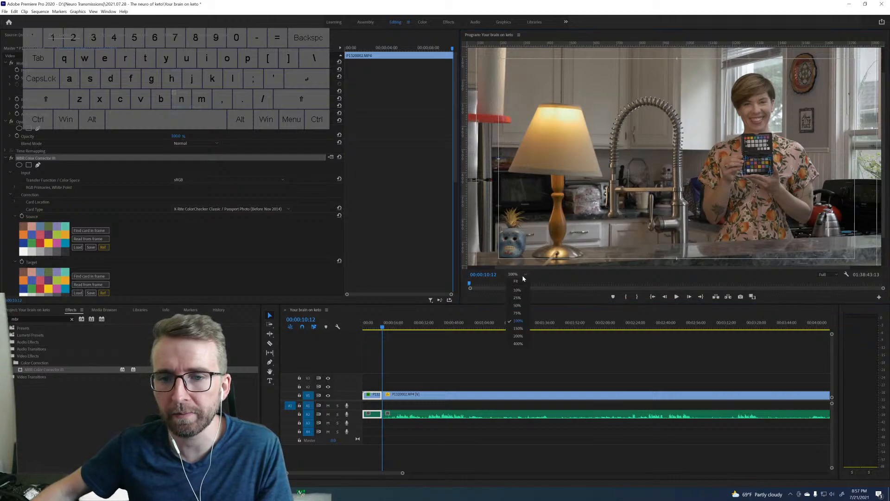
{"action": "left_click", "coordinate": [522, 318]}
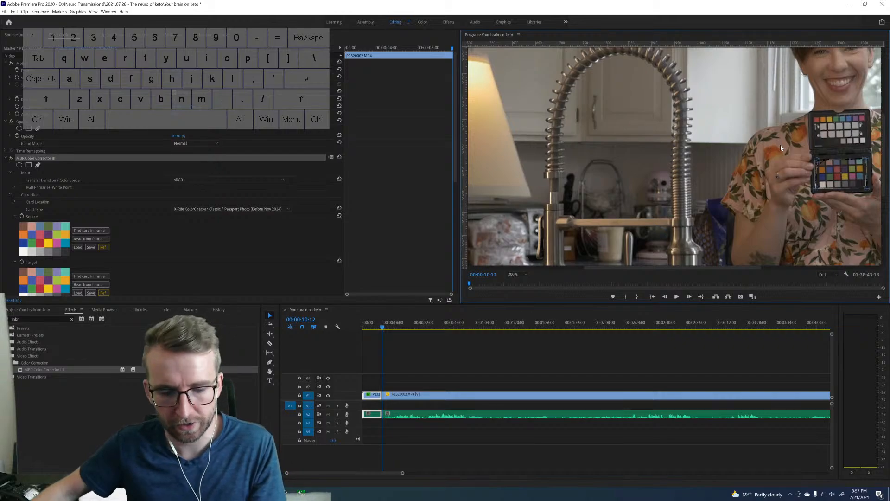
{"action": "key", "text": "h"}
{"action": "left_click_drag", "start_coordinate": [797, 140], "coordinate": [563, 131]}
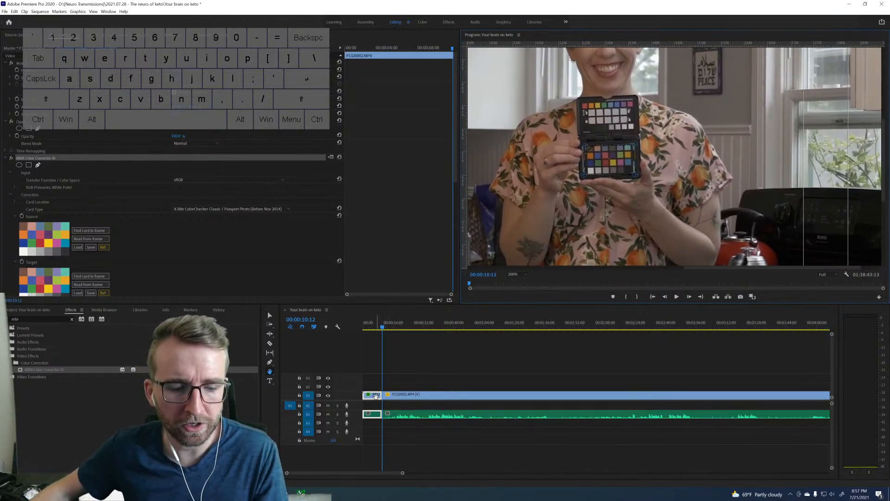
{"action": "key", "text": "v"}
{"action": "left_click", "coordinate": [175, 80]}
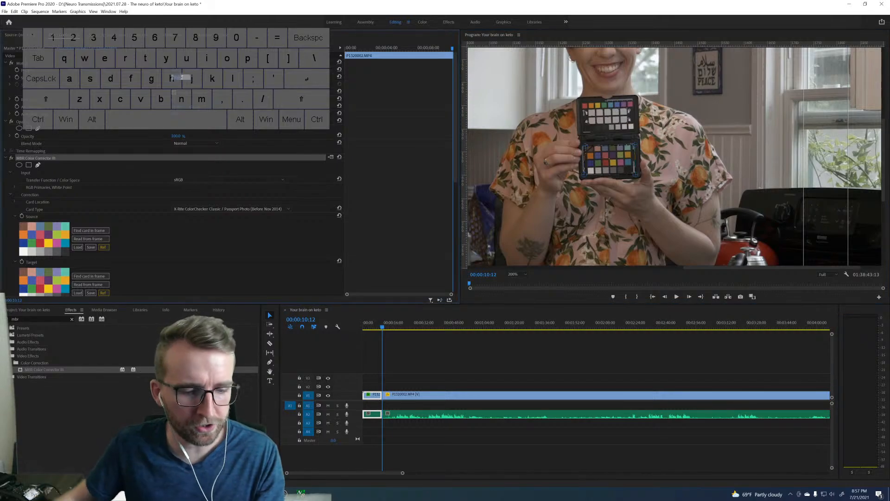
{"action": "type", "text": "100"}
{"action": "key", "text": "Return"}
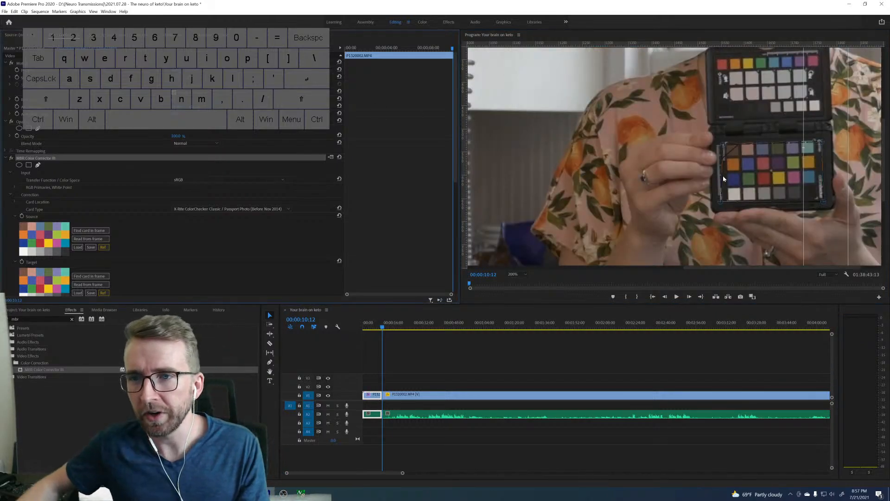
{"action": "key", "text": "h"}
{"action": "left_click_drag", "start_coordinate": [756, 170], "coordinate": [614, 163]}
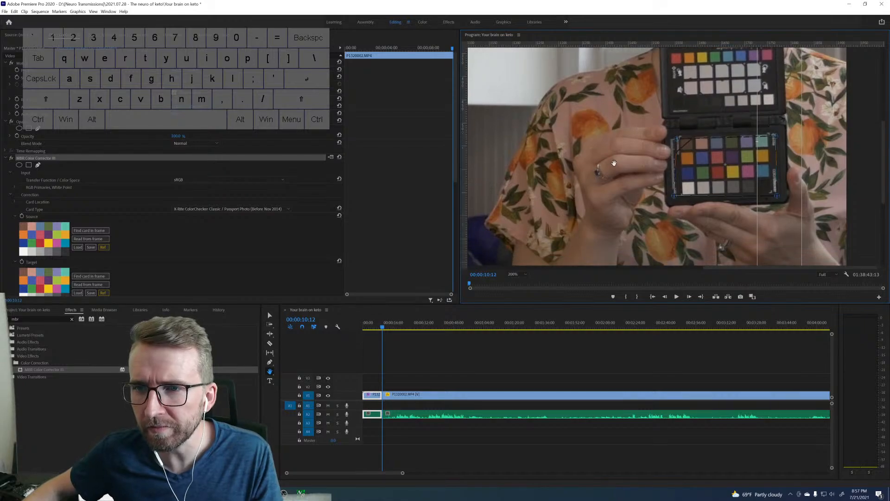
{"action": "key", "text": "v"}
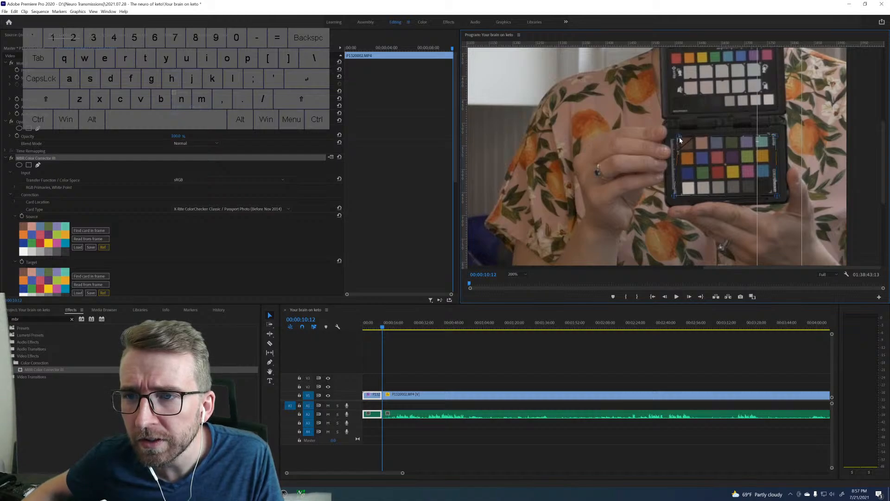
Fine-tune three corners of the card overlay to the chart's color patches and read the source colors from the frame.
{"action": "left_click_drag", "start_coordinate": [779, 138], "coordinate": [770, 136]}
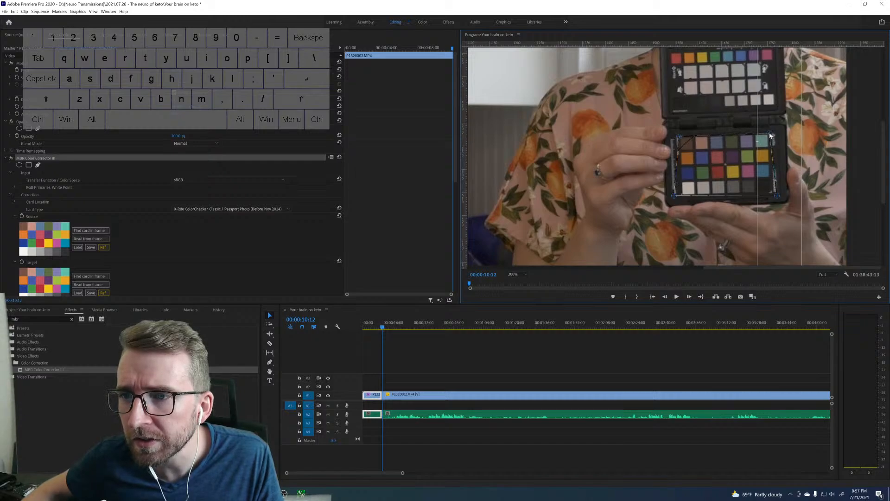
{"action": "left_click_drag", "start_coordinate": [777, 196], "coordinate": [772, 192]}
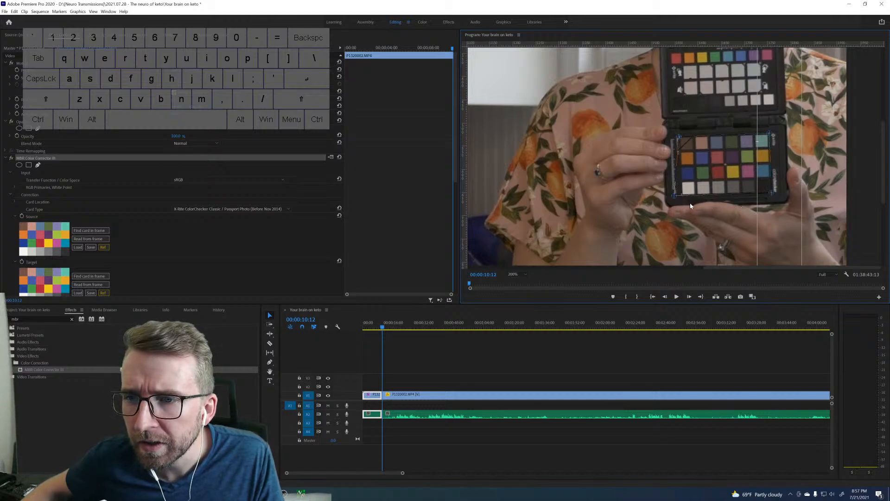
{"action": "left_click_drag", "start_coordinate": [673, 197], "coordinate": [679, 196]}
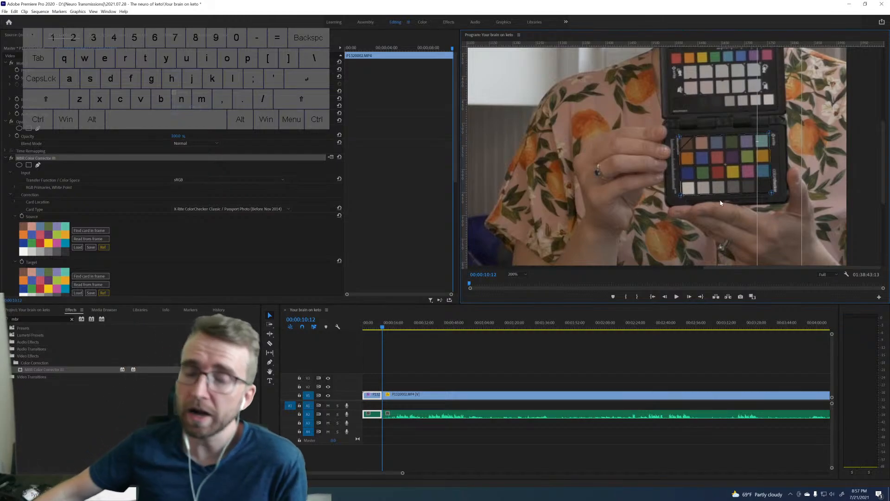
{"action": "left_click", "coordinate": [89, 239]}
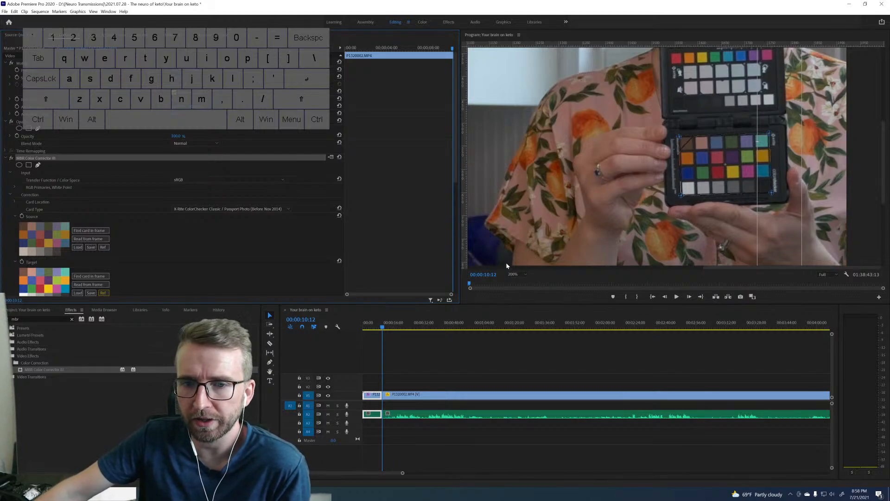
{"action": "left_click", "coordinate": [512, 274]}
{"action": "left_click", "coordinate": [516, 281]}
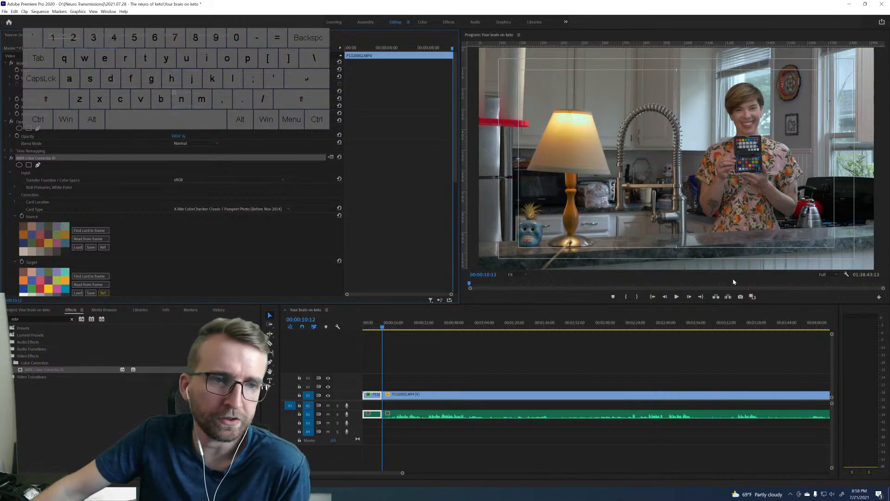
Compare the picture with Preserve Lightness off and on, leaving the option enabled.
{"action": "scroll", "coordinate": [198, 234], "scroll_direction": "down", "scroll_amount": 3}
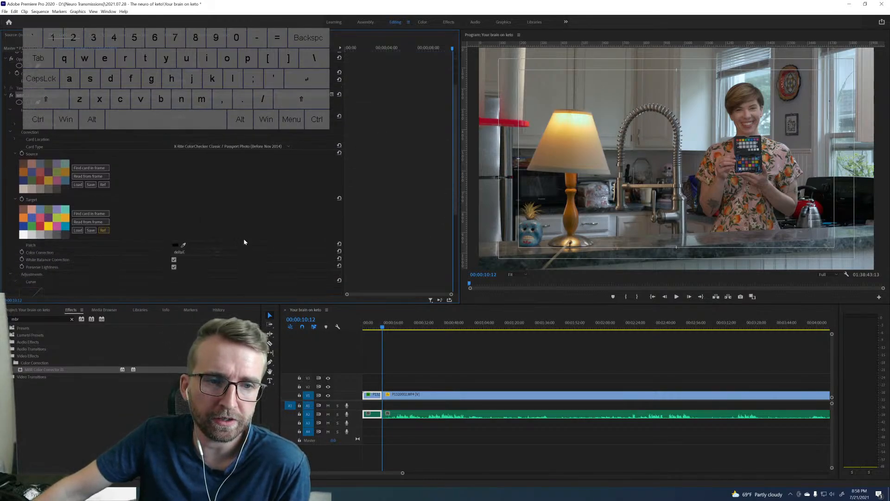
{"action": "scroll", "coordinate": [246, 240], "scroll_direction": "down", "scroll_amount": 5}
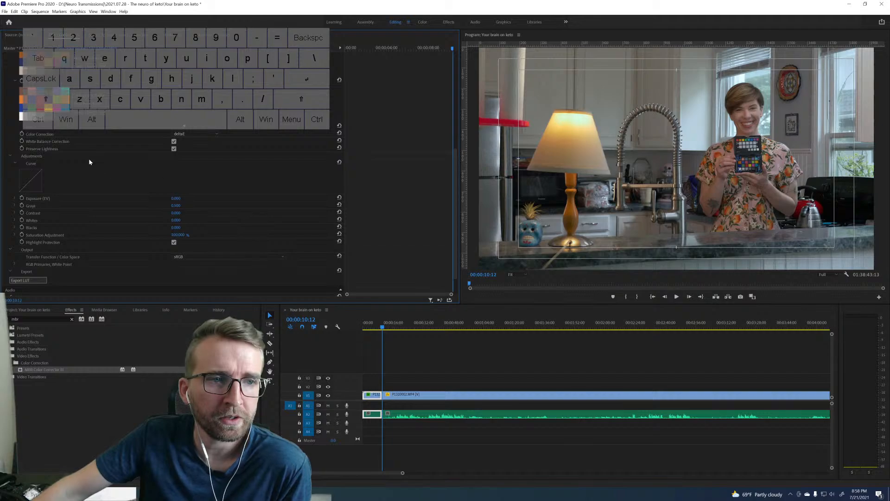
{"action": "left_click", "coordinate": [173, 149]}
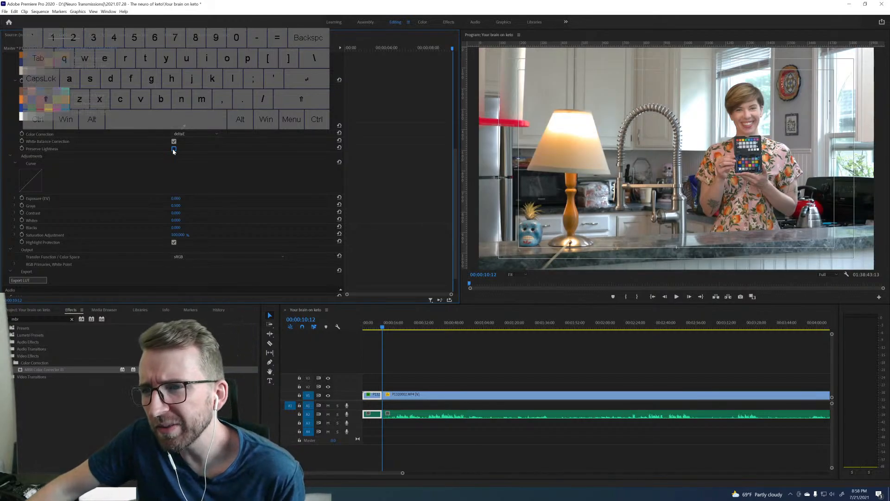
{"action": "left_click", "coordinate": [174, 149]}
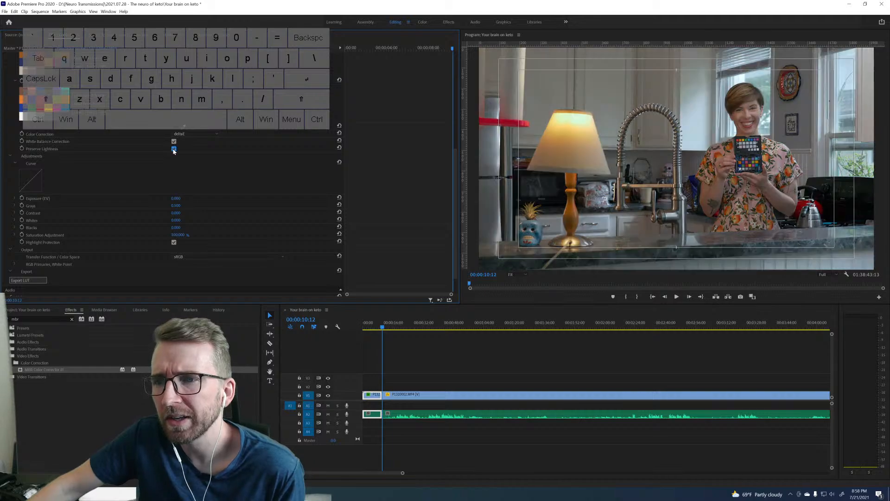
{"action": "left_click", "coordinate": [174, 149]}
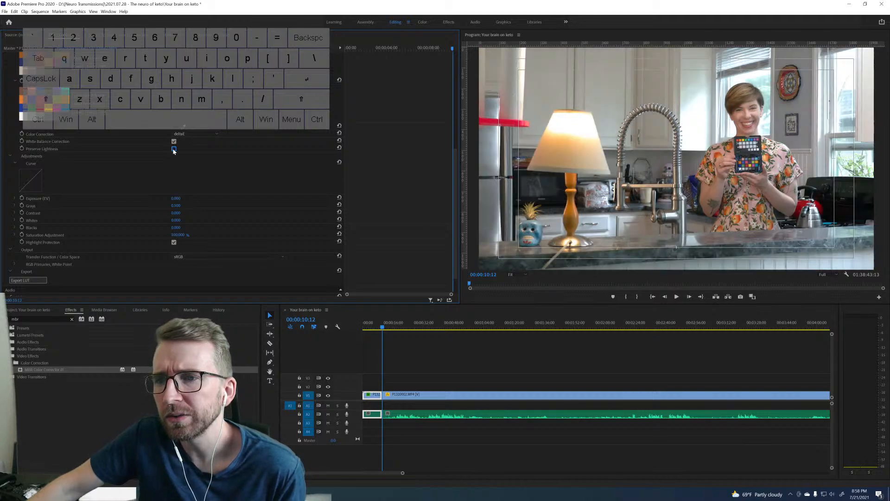
{"action": "left_click", "coordinate": [174, 149]}
{"action": "left_click", "coordinate": [173, 150]}
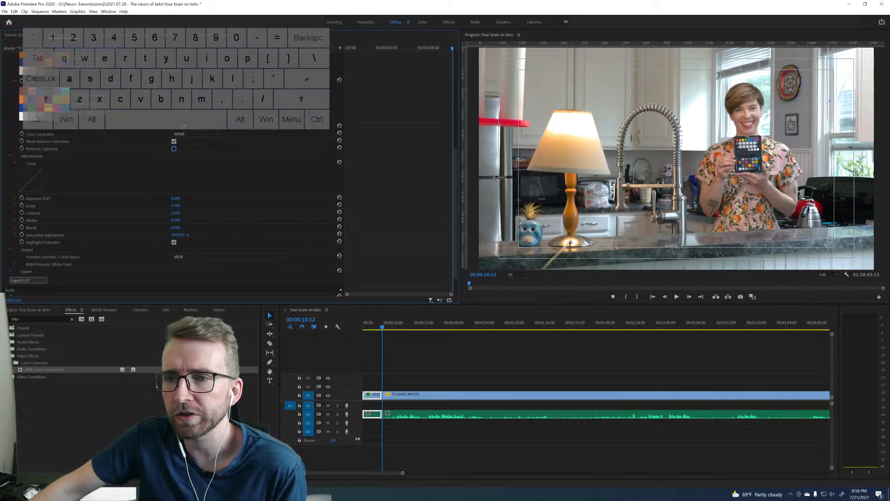
{"action": "left_click", "coordinate": [174, 148]}
Export the correction as a cube LUT named "Kitchen LUT" in the "2021.07.28 - The neuro of keto" folder.
{"action": "scroll", "coordinate": [416, 167], "scroll_direction": "down", "scroll_amount": 2}
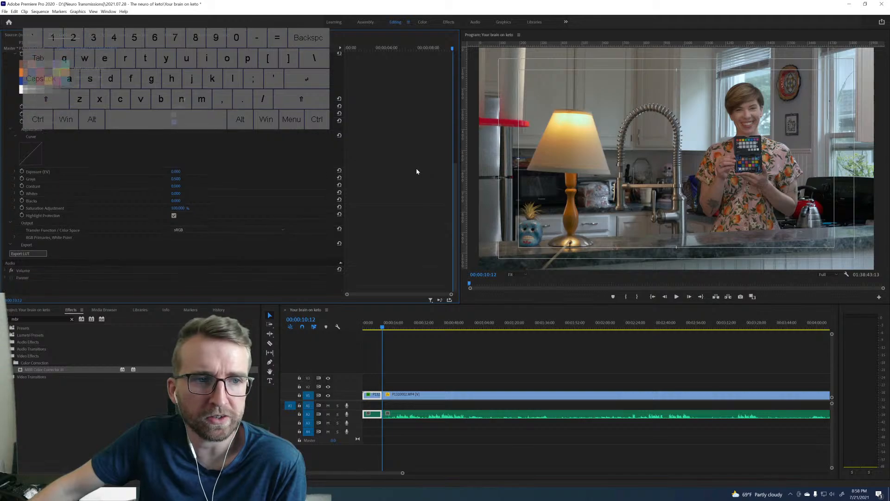
{"action": "left_click", "coordinate": [27, 255]}
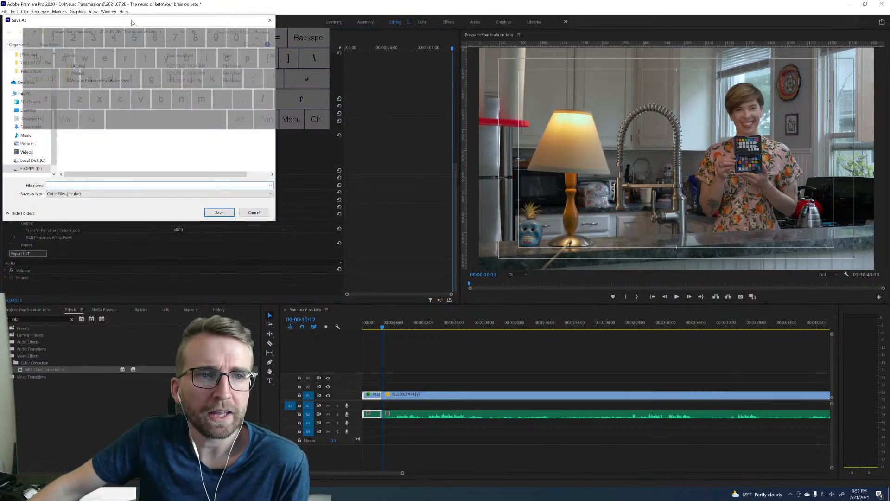
{"action": "left_click_drag", "start_coordinate": [133, 22], "coordinate": [564, 110]}
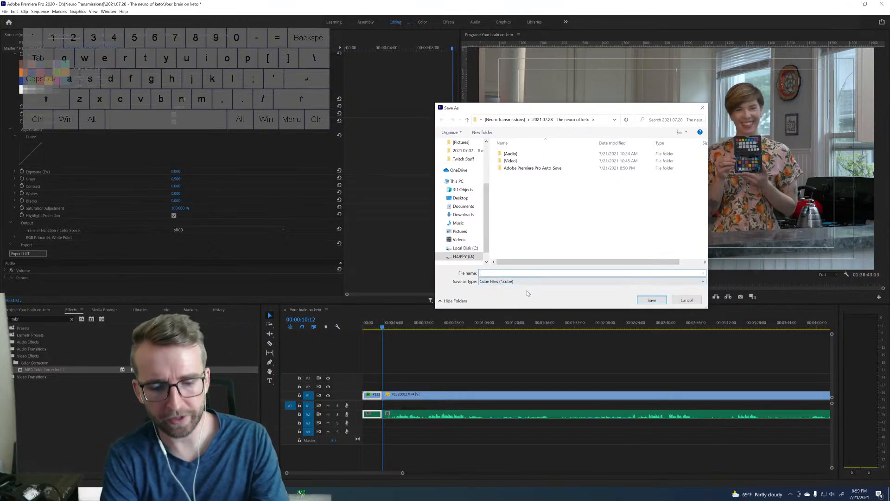
{"action": "type", "text": "Kitchen LUT"}
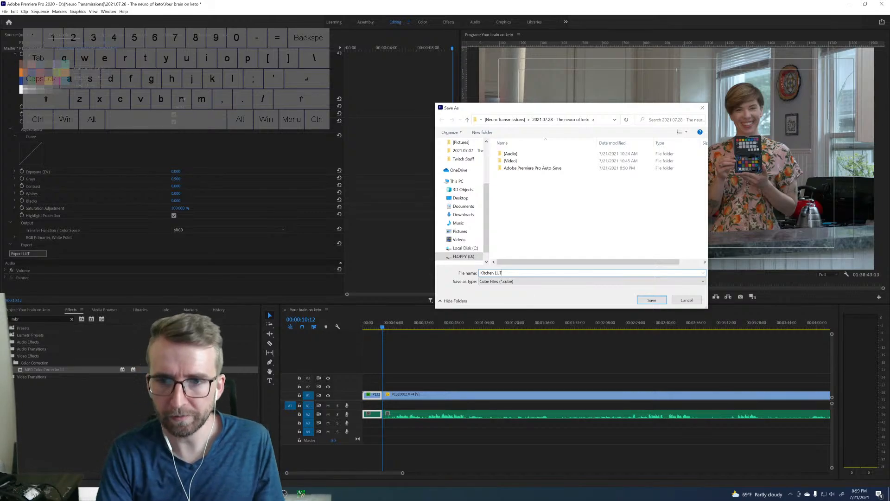
{"action": "key", "text": "Return"}
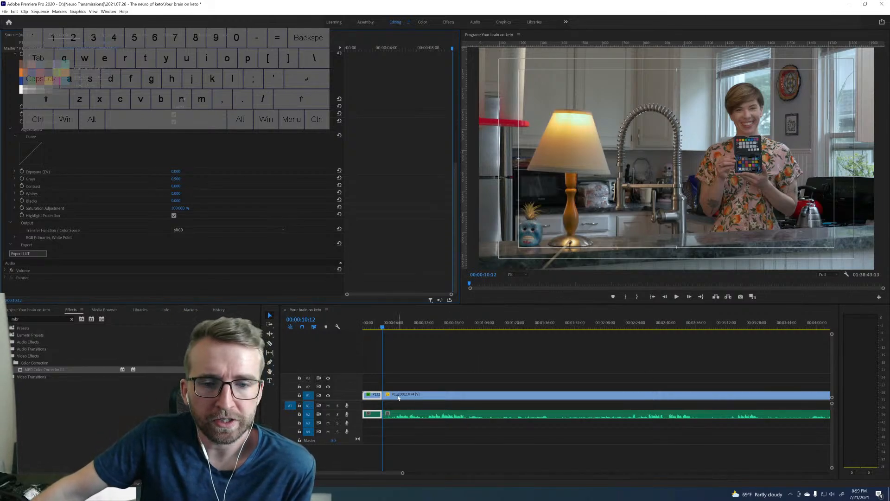
Delete the short color-chart piece at the start of the sequence and close the gap it leaves.
{"action": "left_click", "coordinate": [377, 392]}
{"action": "key", "text": "Delete"}
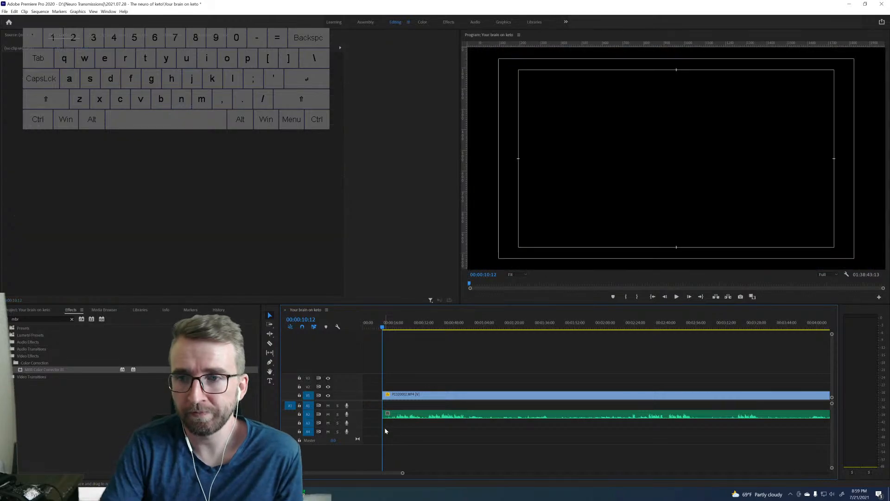
{"action": "left_click", "coordinate": [372, 396]}
{"action": "key", "text": "Delete"}
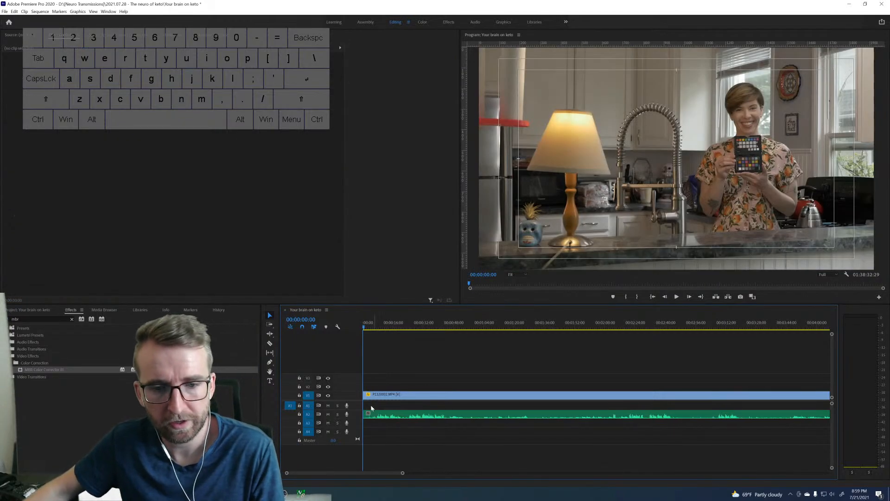
Search the effects for "lumetri col" and apply Lumetri Color to the remaining P1320002.MP4 clip.
{"action": "left_click", "coordinate": [398, 398]}
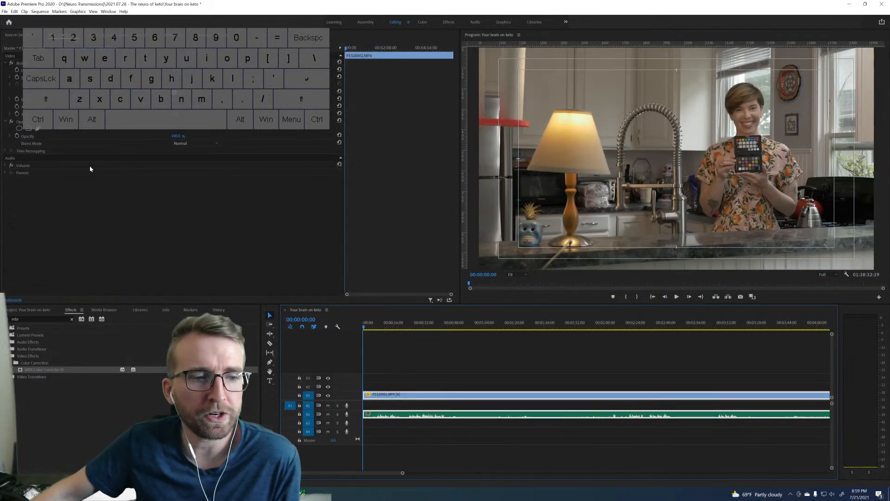
{"action": "left_click", "coordinate": [72, 319]}
{"action": "type", "text": "lu"}
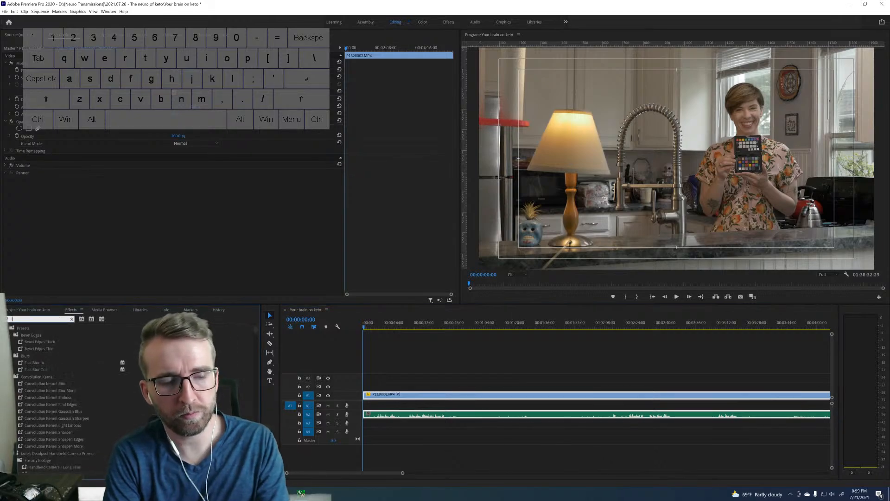
{"action": "type", "text": "metri col"}
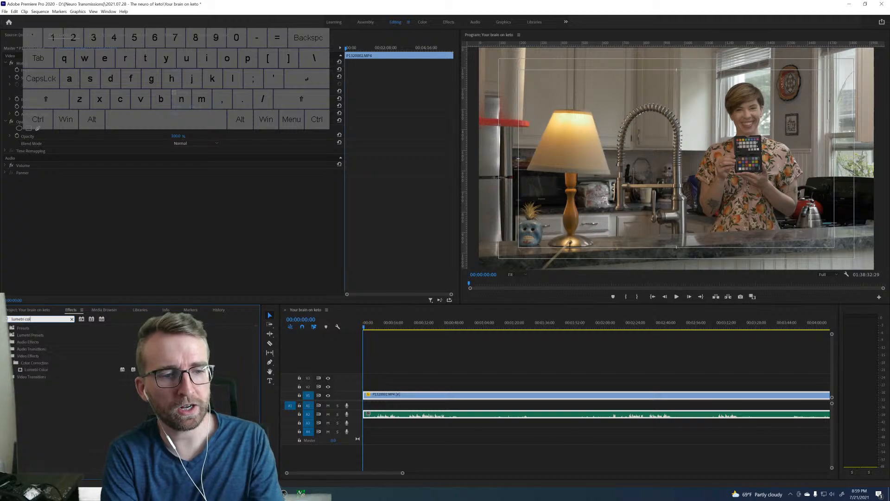
{"action": "left_click_drag", "start_coordinate": [45, 370], "coordinate": [401, 394]}
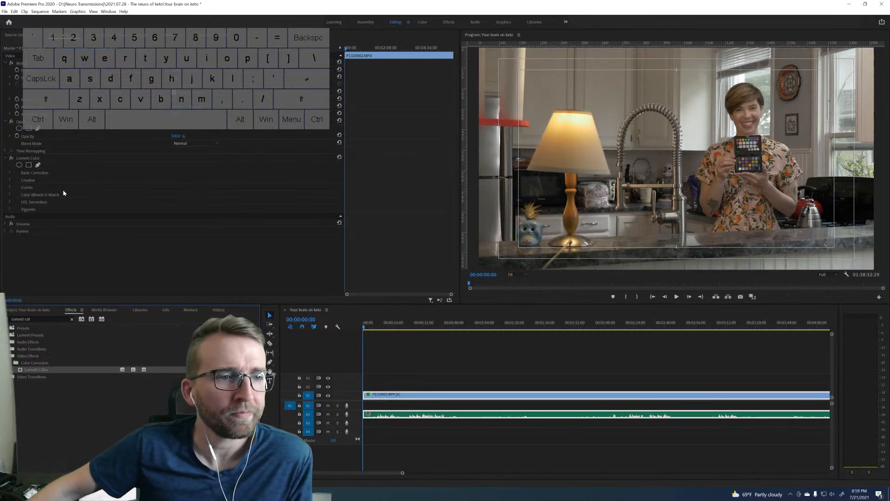
Load "Kitchen LUT.cube" from the "2021.07.28 - The neuro of keto" folder as the Input LUT in Lumetri's Basic Correction.
{"action": "left_click", "coordinate": [10, 173]}
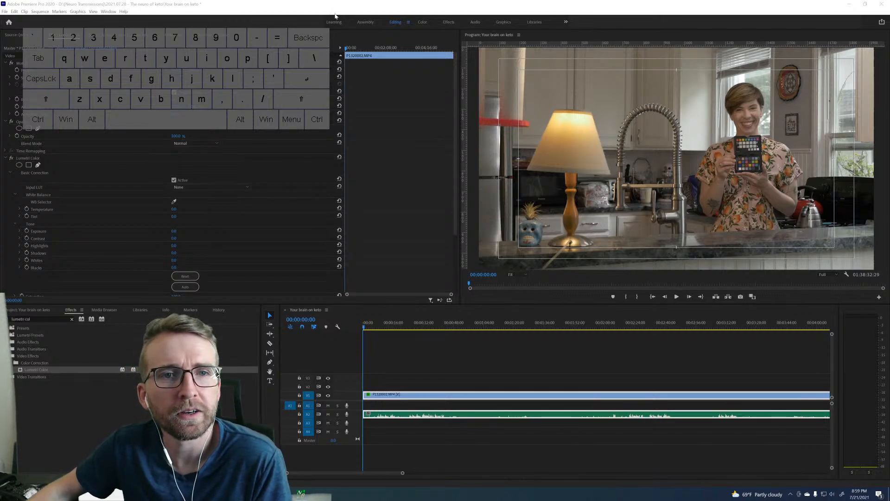
{"action": "left_click", "coordinate": [125, 275]}
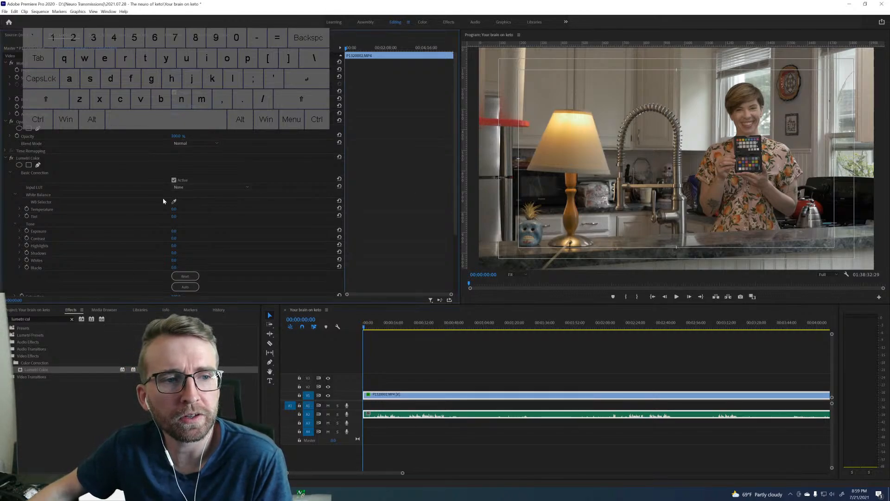
{"action": "left_click", "coordinate": [213, 187]}
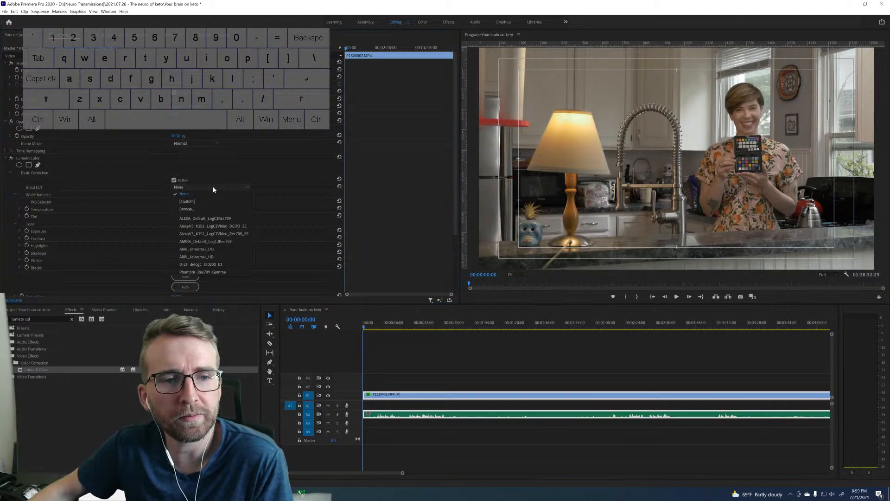
{"action": "left_click", "coordinate": [243, 187]}
{"action": "left_click", "coordinate": [227, 207]}
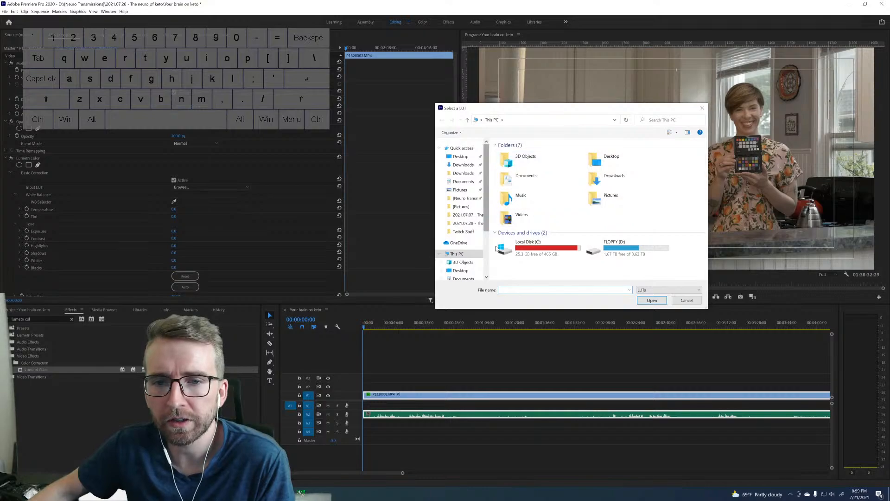
{"action": "left_click", "coordinate": [468, 223]}
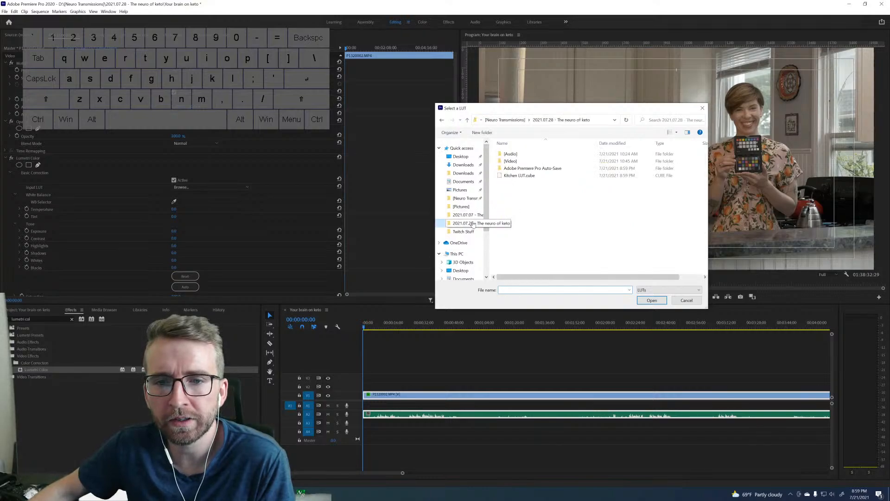
{"action": "left_click", "coordinate": [516, 176]}
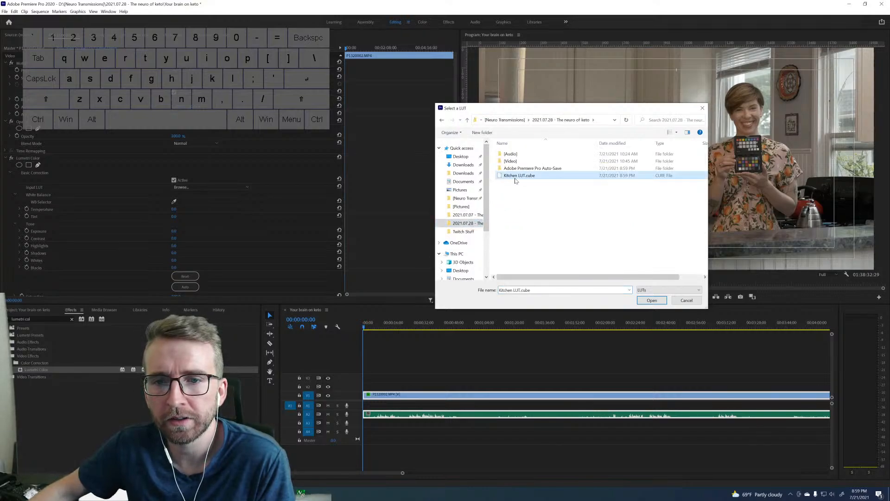
{"action": "left_click", "coordinate": [651, 300]}
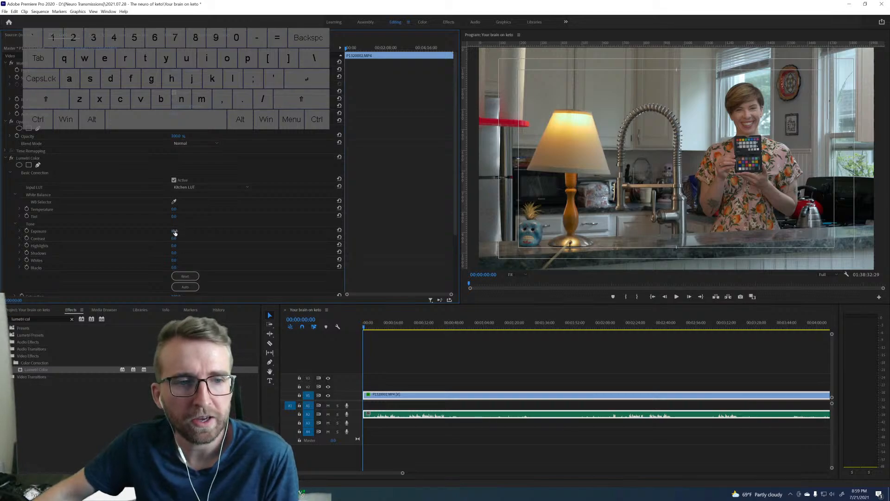
Brighten the clip by raising the Basic Correction exposure to about 1.3.
{"action": "scroll", "coordinate": [263, 232], "scroll_direction": "down", "scroll_amount": 5}
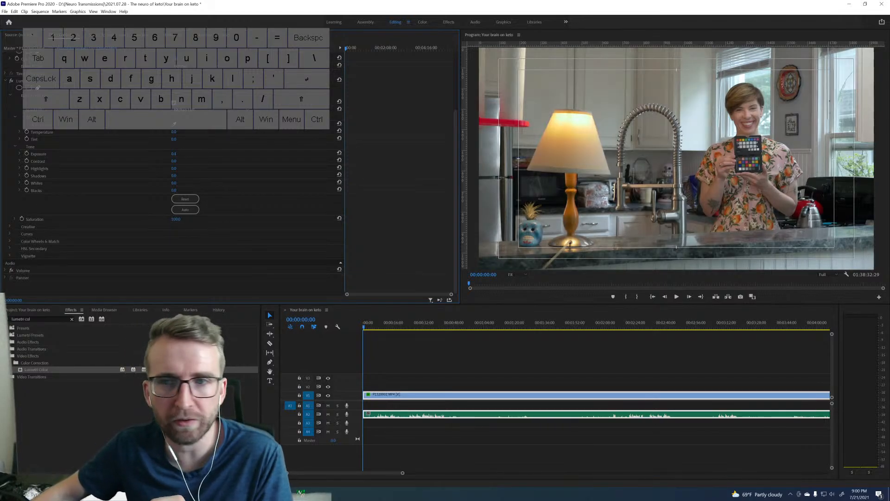
{"action": "mouse_move", "coordinate": [182, 154]}
{"action": "left_mouse_down"}
{"action": "mouse_move", "coordinate": [204, 154]}
{"action": "mouse_move", "coordinate": [179, 153]}
{"action": "left_mouse_up"}
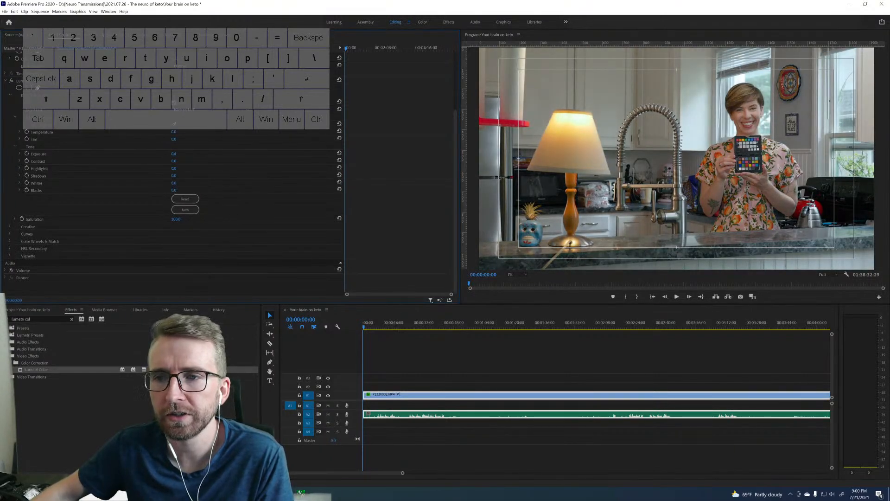
{"action": "left_click_drag", "start_coordinate": [175, 154], "coordinate": [181, 154]}
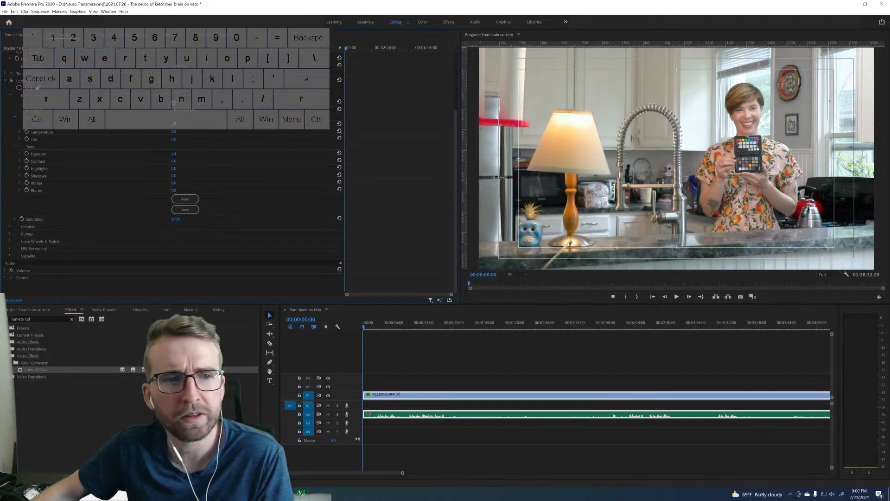
{"action": "left_click_drag", "start_coordinate": [178, 154], "coordinate": [174, 153]}
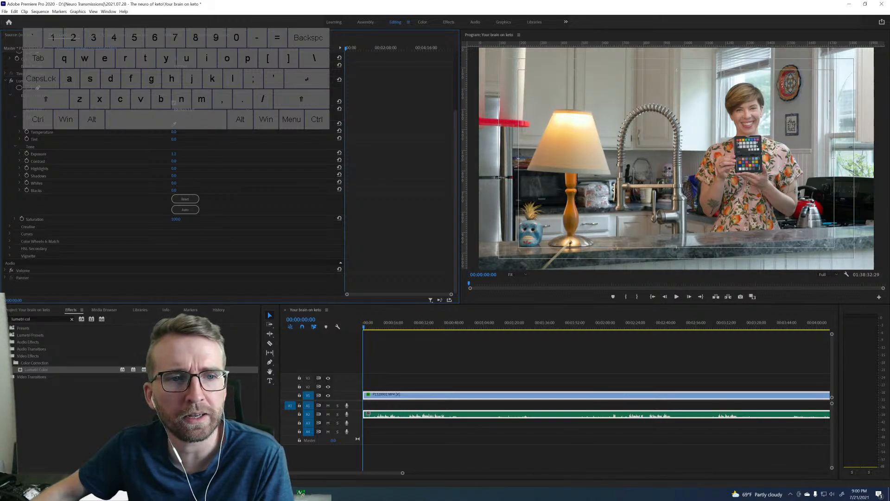
{"action": "left_click_drag", "start_coordinate": [174, 153], "coordinate": [175, 154]}
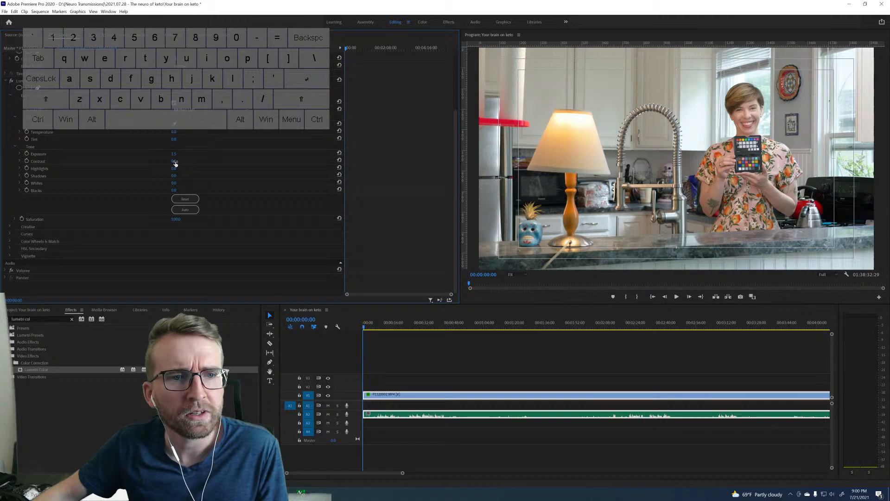
Set the vibrance in Lumetri's Creative adjustments to 20.
{"action": "left_click", "coordinate": [18, 226]}
{"action": "scroll", "coordinate": [292, 209], "scroll_direction": "down", "scroll_amount": 2}
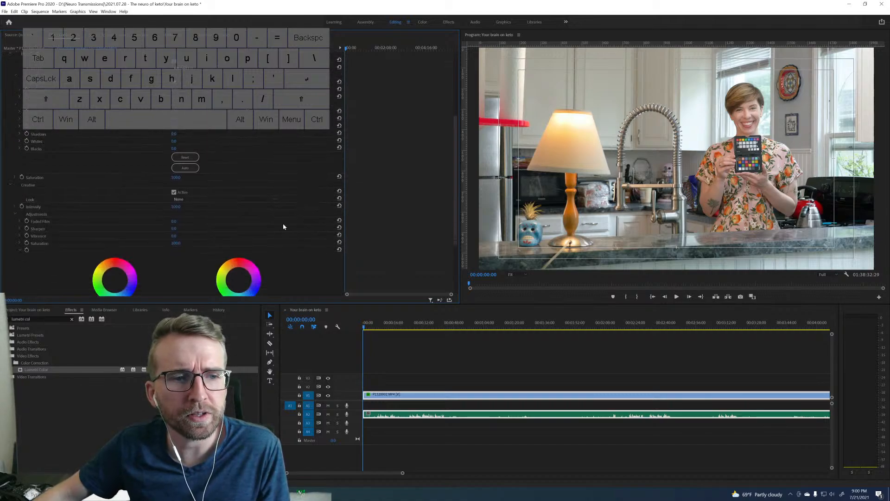
{"action": "left_click", "coordinate": [175, 236]}
{"action": "type", "text": "20"}
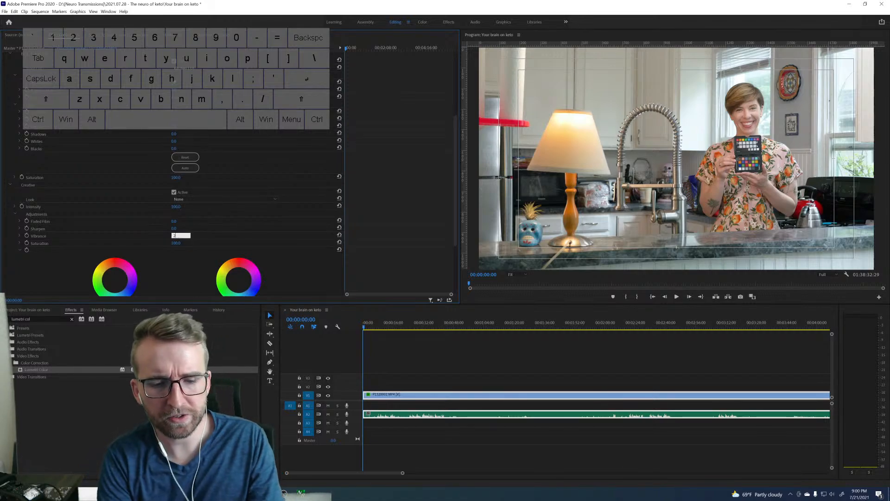
{"action": "key", "text": "Return"}
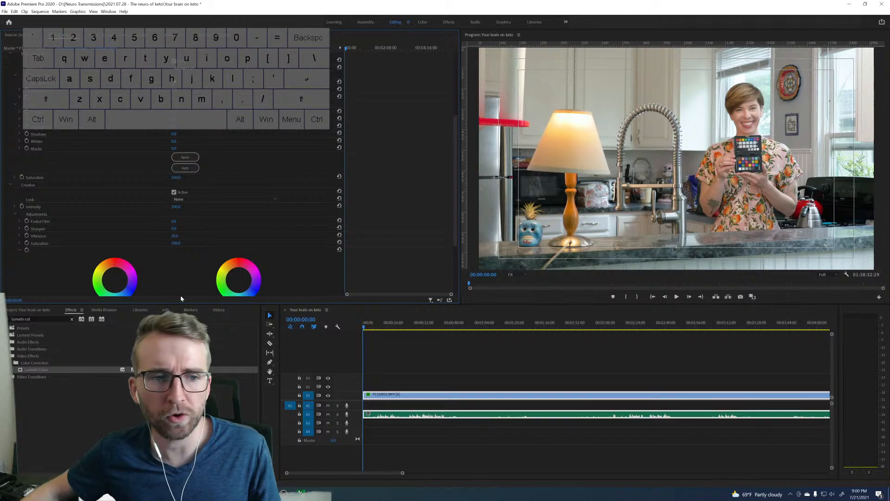
Apply the creative look "SL CLEAN KODAK A HDR" to the clip.
{"action": "scroll", "coordinate": [391, 213], "scroll_direction": "down", "scroll_amount": 2}
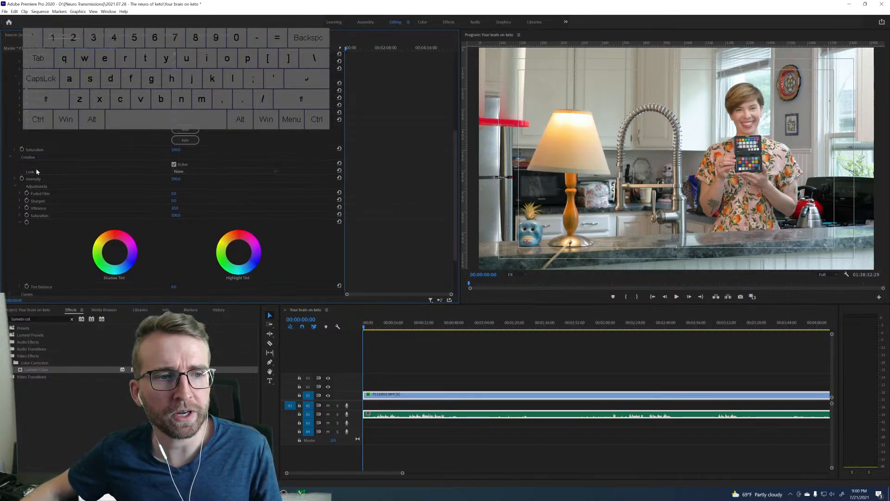
{"action": "left_click", "coordinate": [230, 171]}
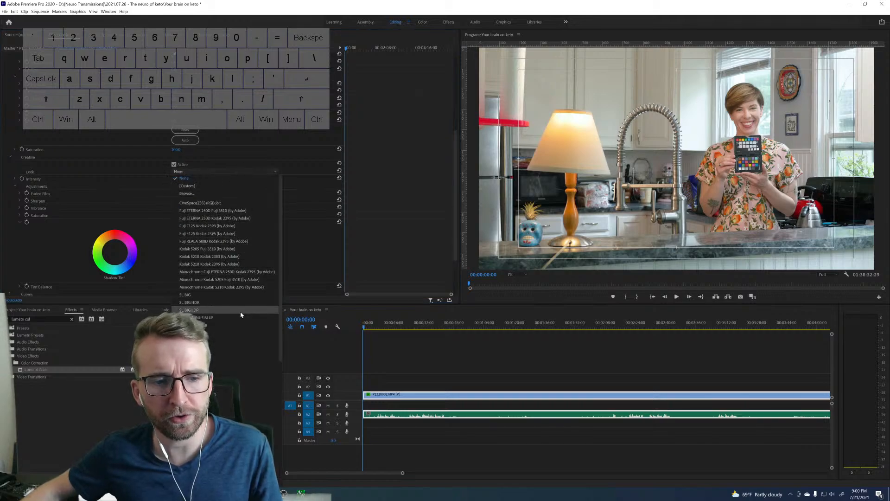
{"action": "scroll", "coordinate": [241, 325], "scroll_direction": "down", "scroll_amount": 8}
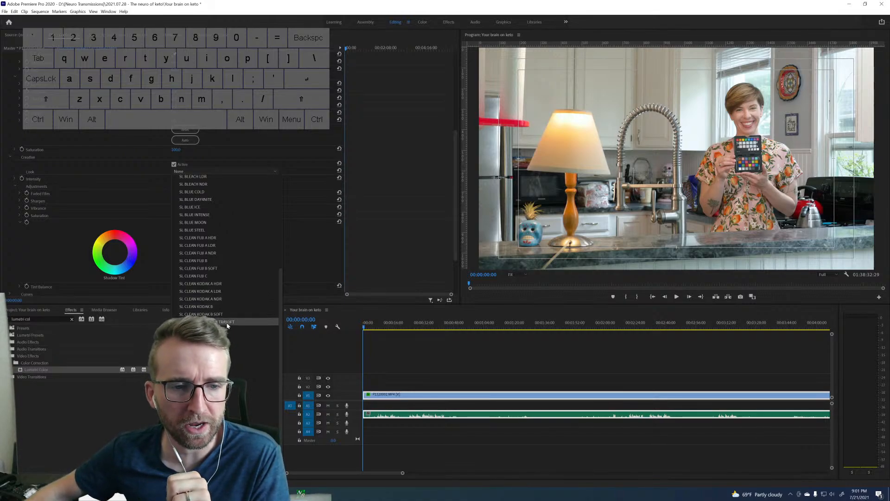
{"action": "left_click", "coordinate": [231, 284]}
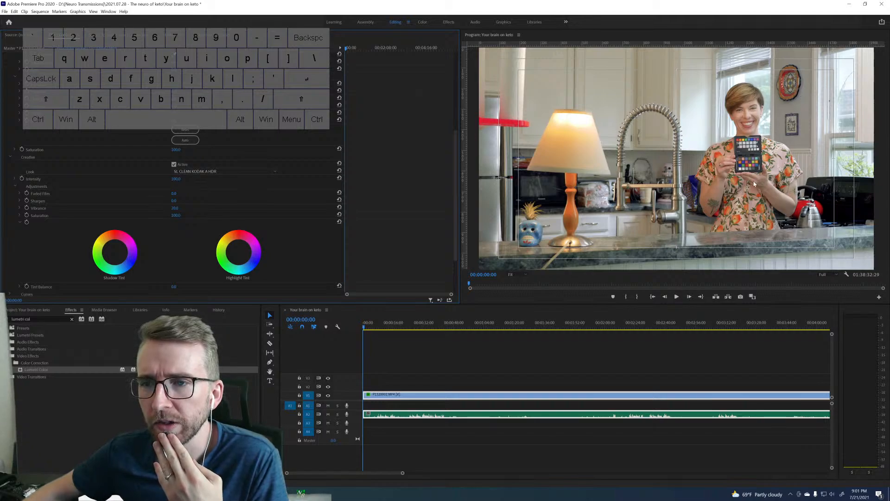
Try the looks SL CLEAN KODAK C HDR and SL CLEAN FUJI A HDR, then return to SL CLEAN KODAK A HDR.
{"action": "left_click", "coordinate": [241, 173]}
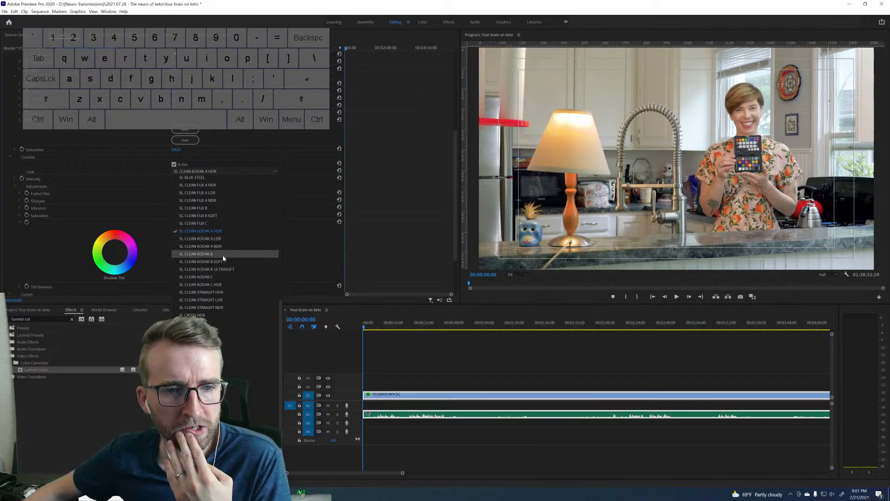
{"action": "left_click", "coordinate": [220, 283]}
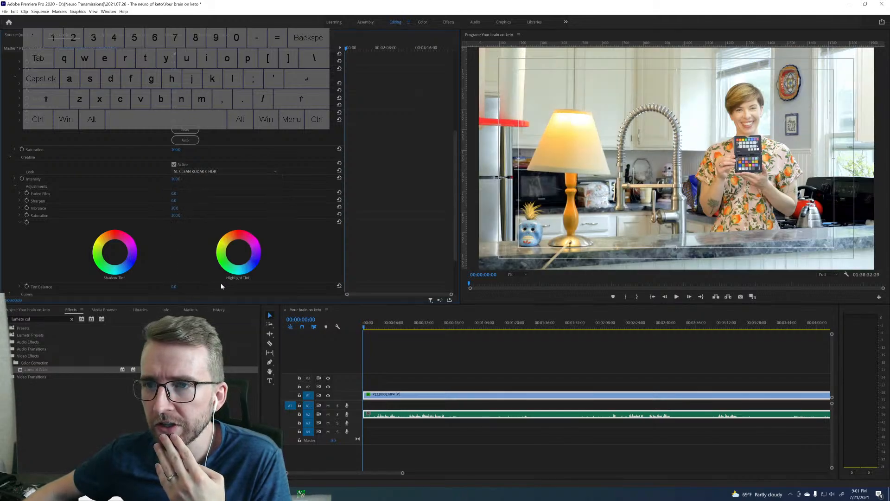
{"action": "left_click", "coordinate": [229, 172]}
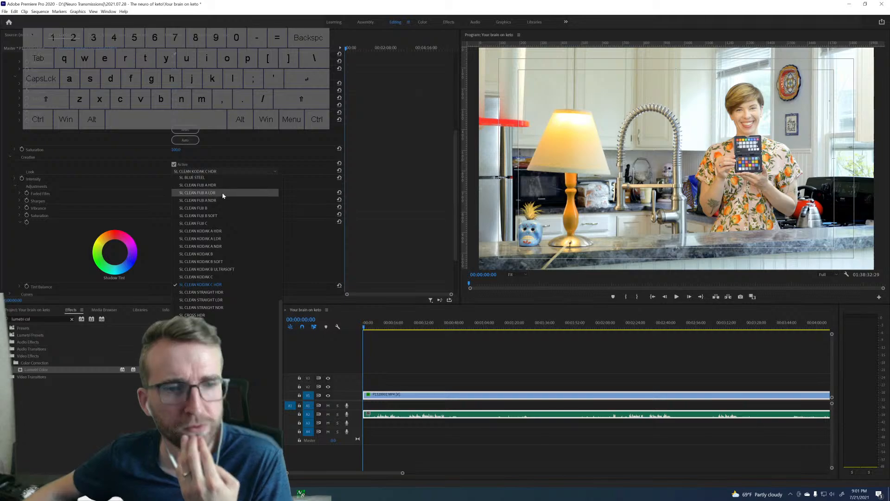
{"action": "left_click", "coordinate": [224, 186]}
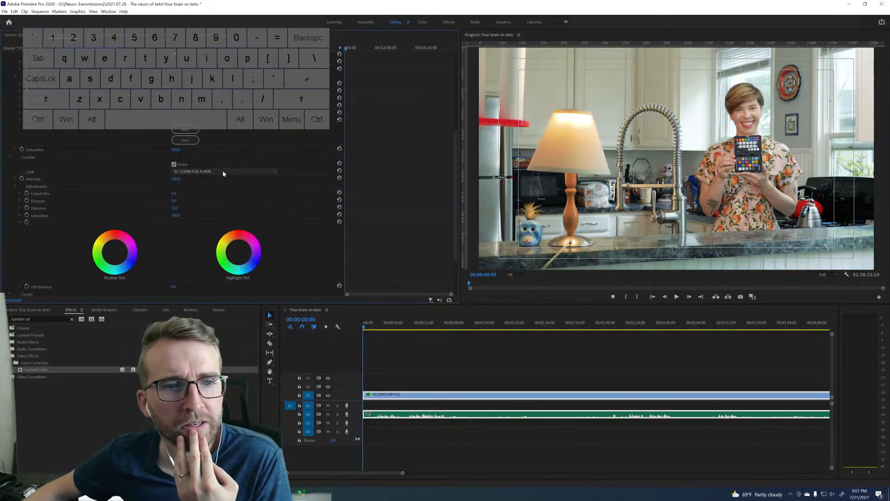
{"action": "left_click", "coordinate": [226, 172]}
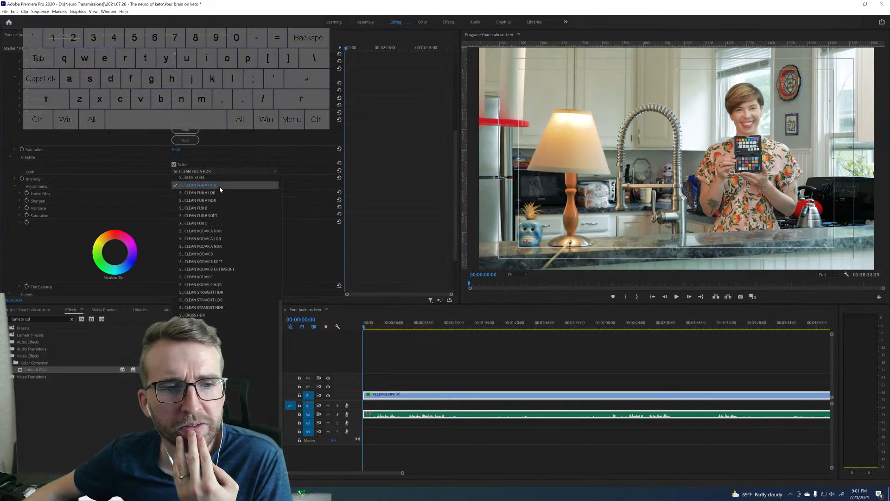
{"action": "left_click", "coordinate": [216, 230]}
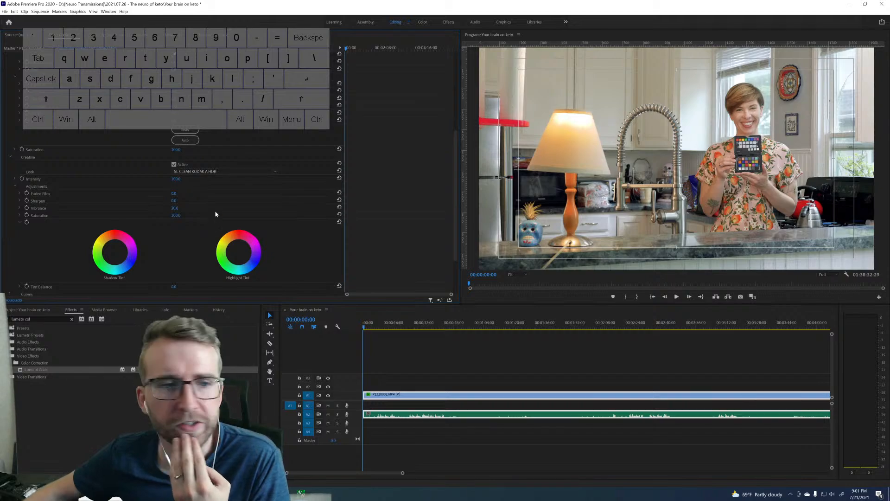
{"action": "left_click", "coordinate": [220, 171]}
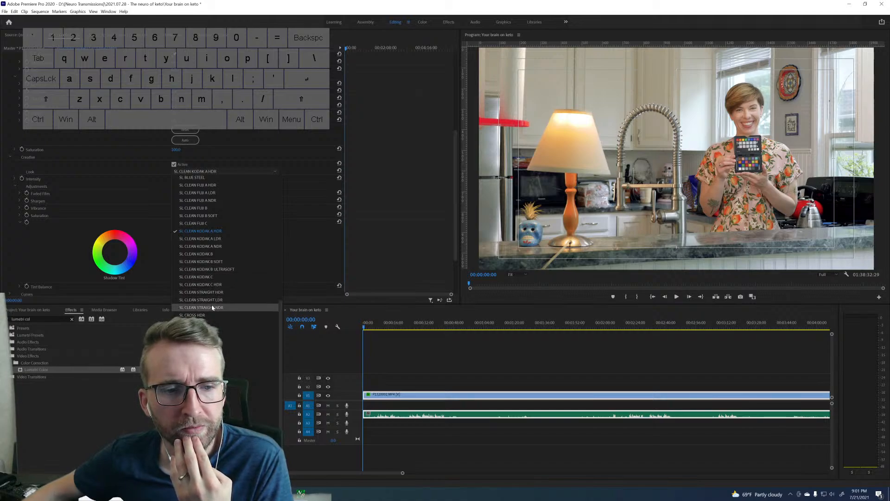
{"action": "left_click", "coordinate": [277, 143]}
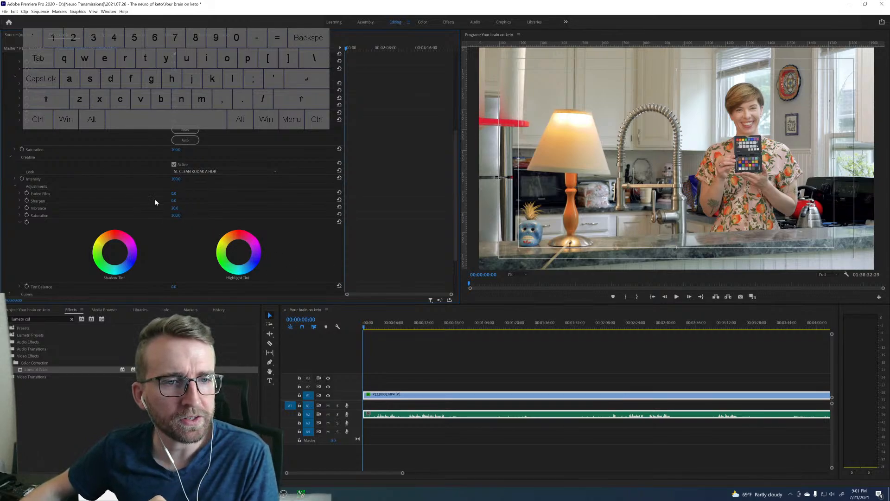
Set the Basic Correction tone values to contrast 10, shadows -5 and blacks -5.
{"action": "scroll", "coordinate": [289, 174], "scroll_direction": "up", "scroll_amount": 5}
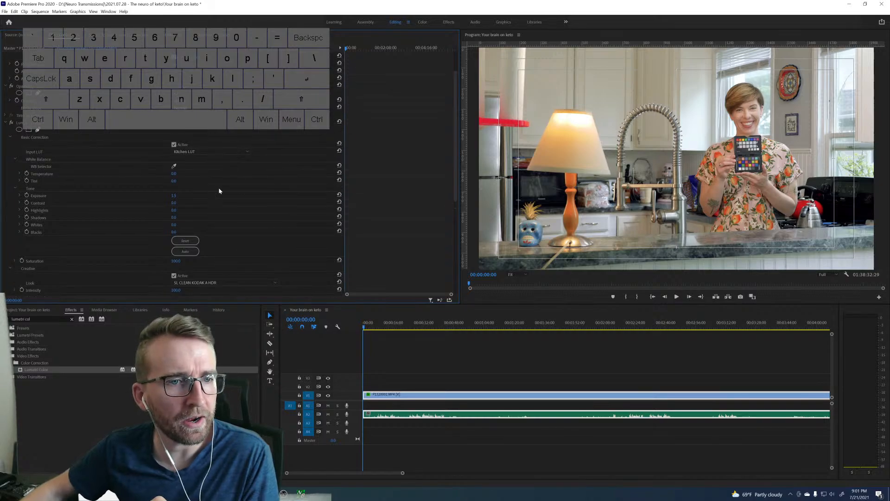
{"action": "left_click", "coordinate": [174, 203]}
{"action": "type", "text": "10"}
{"action": "key", "text": "Tab"}
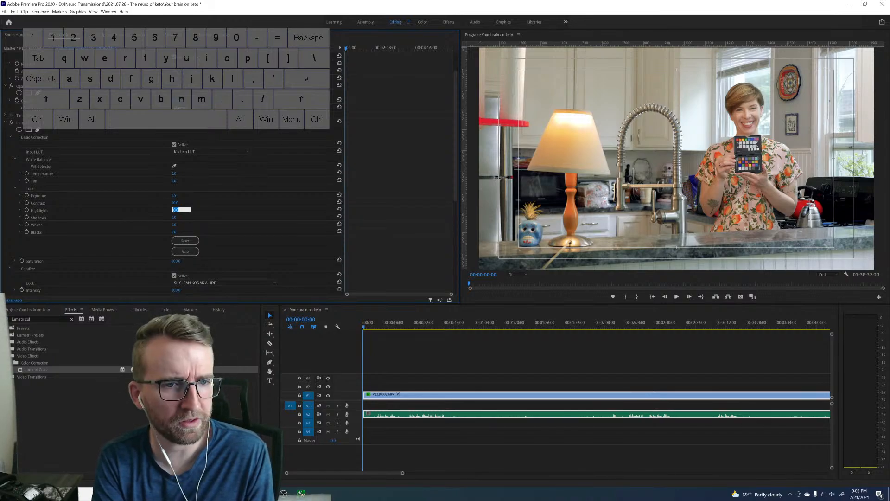
{"action": "key", "text": "Tab"}
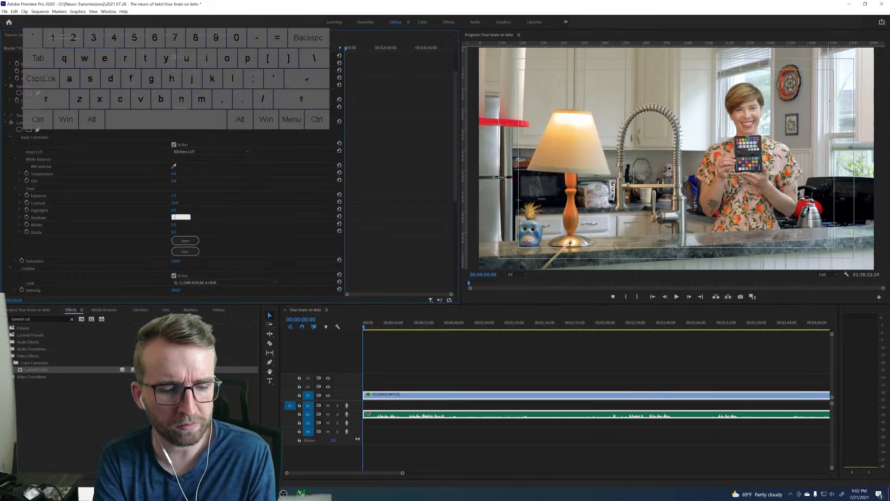
{"action": "type", "text": "-5"}
{"action": "key", "text": "Tab"}
{"action": "key", "text": "Tab"}
{"action": "type", "text": "-5"}
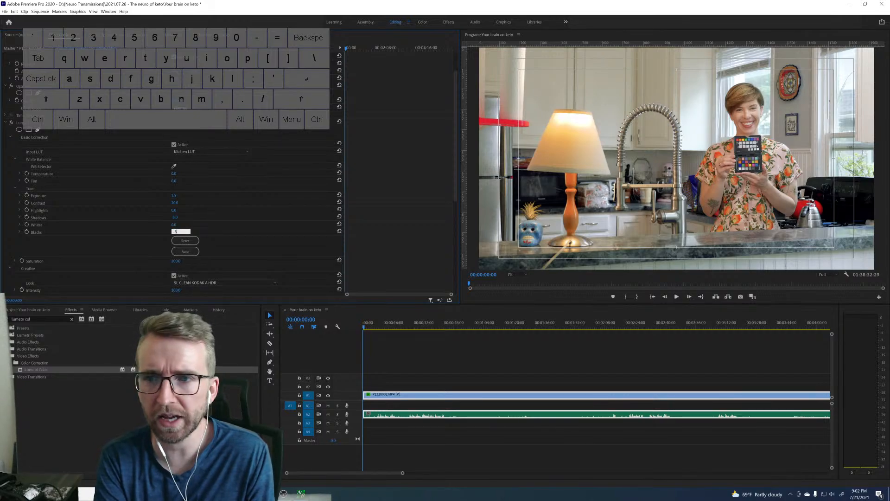
{"action": "key", "text": "Return"}
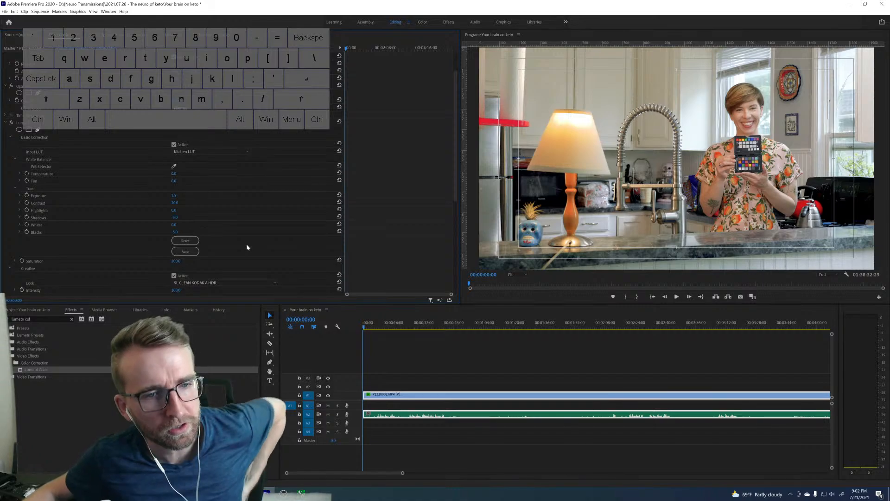
Try white balance temperatures of 5 and 10 in Basic Correction, settling on a temperature of 5.
{"action": "scroll", "coordinate": [353, 219], "scroll_direction": "down", "scroll_amount": 8}
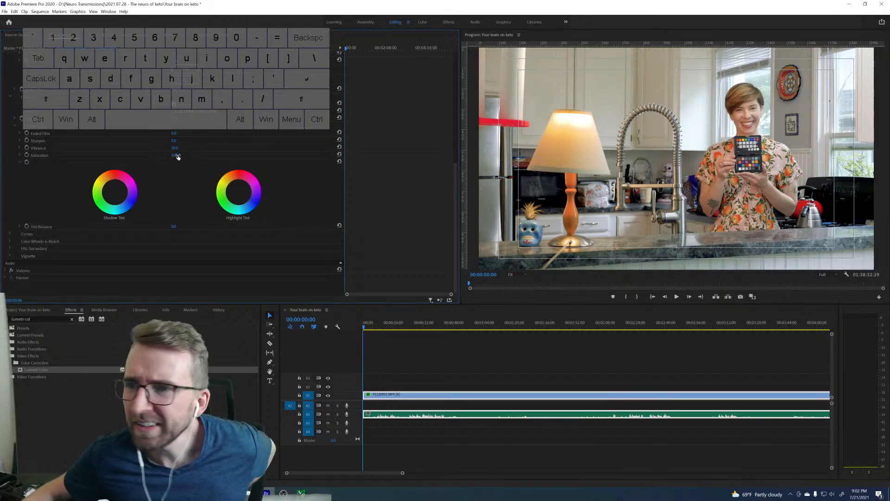
{"action": "scroll", "coordinate": [171, 156], "scroll_direction": "up", "scroll_amount": 5}
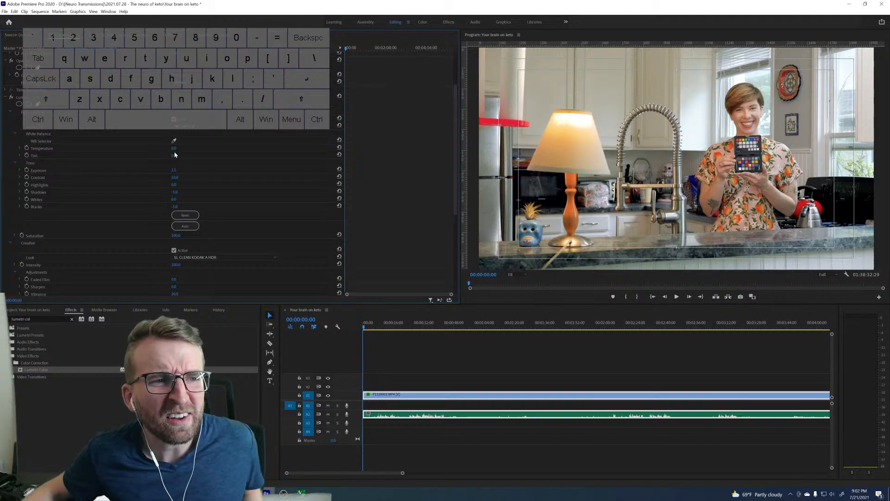
{"action": "left_click", "coordinate": [175, 149]}
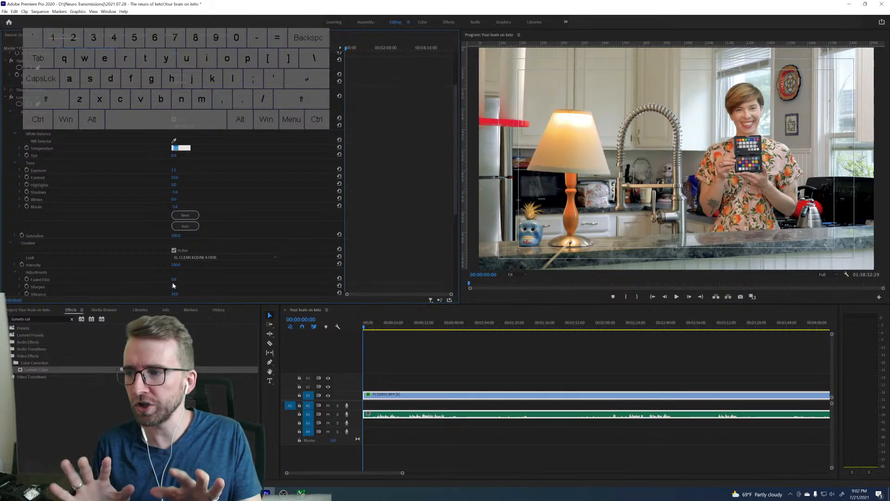
{"action": "type", "text": "5"}
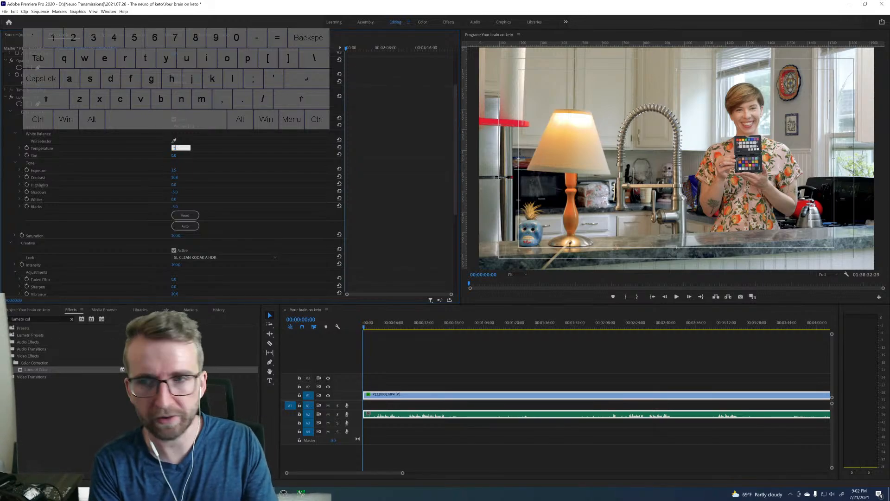
{"action": "key", "text": "Return"}
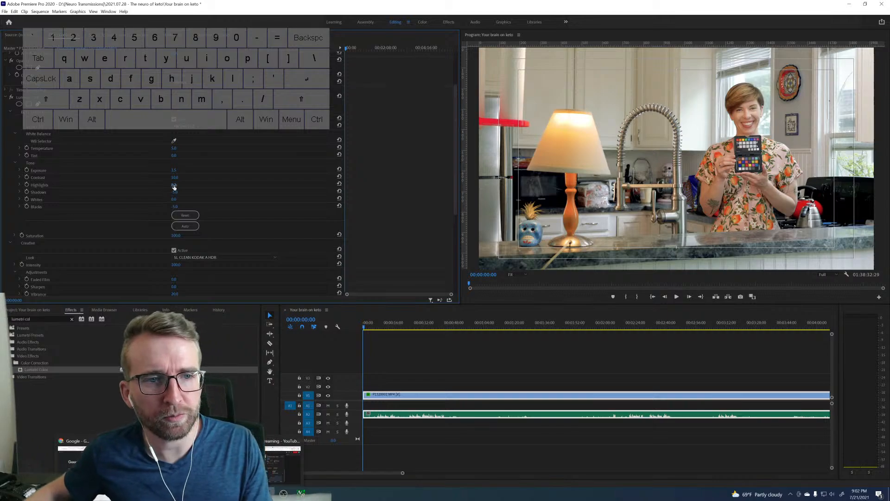
{"action": "left_click", "coordinate": [173, 151]}
{"action": "type", "text": "10"}
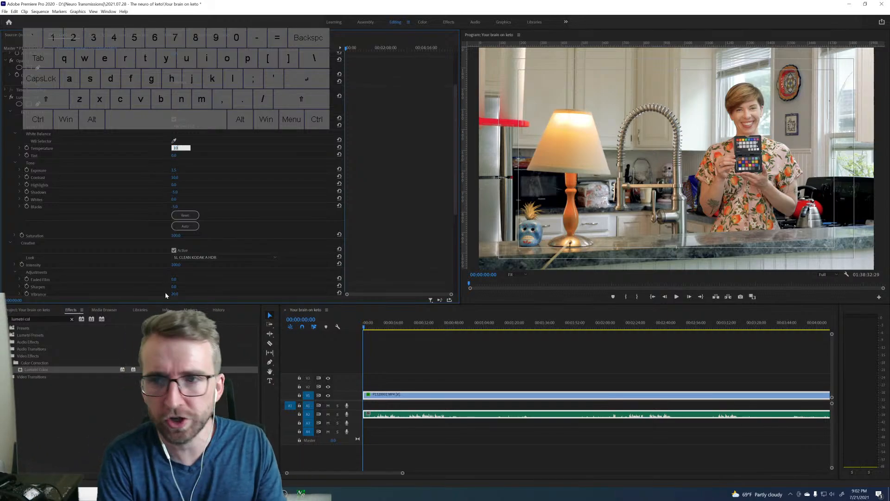
{"action": "key", "text": "Return"}
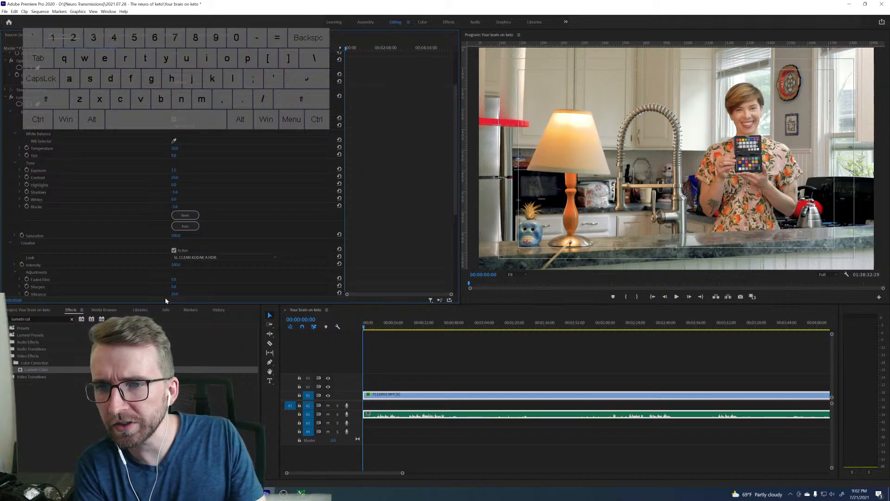
{"action": "left_click", "coordinate": [174, 148]}
{"action": "type", "text": "5"}
{"action": "key", "text": "Return"}
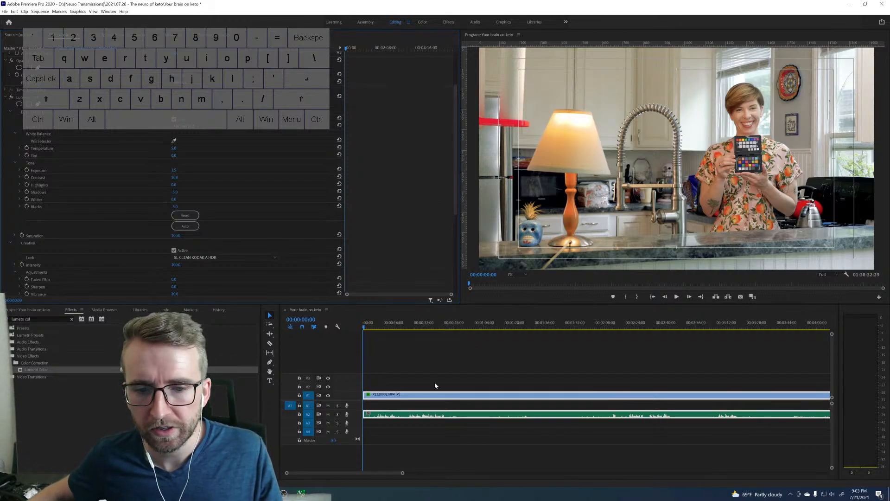
Copy the first clip's Lumetri Color effect and paste it onto the next three clips on V1.
{"action": "left_click_drag", "start_coordinate": [403, 474], "coordinate": [644, 431]}
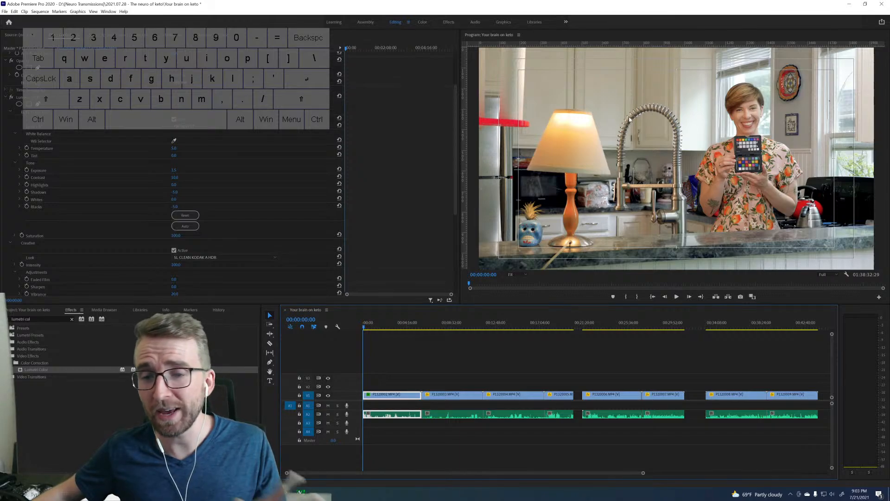
{"action": "left_click", "coordinate": [28, 97]}
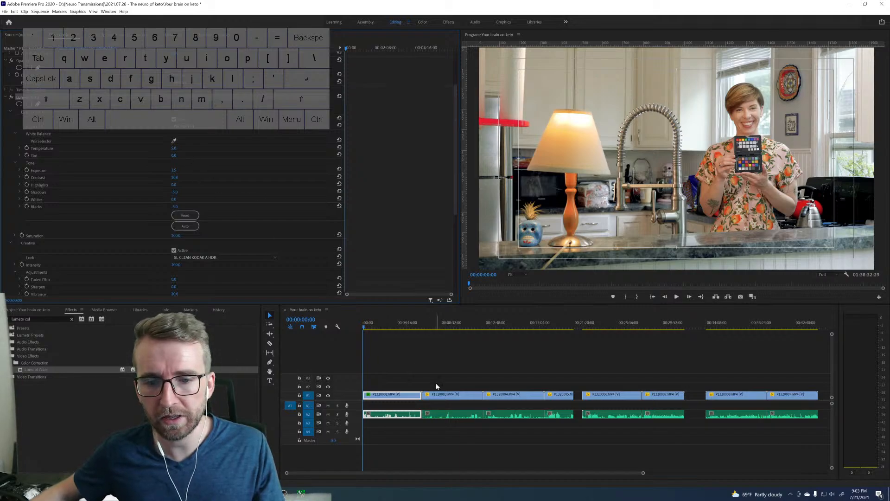
{"action": "left_click_drag", "start_coordinate": [436, 387], "coordinate": [571, 397]}
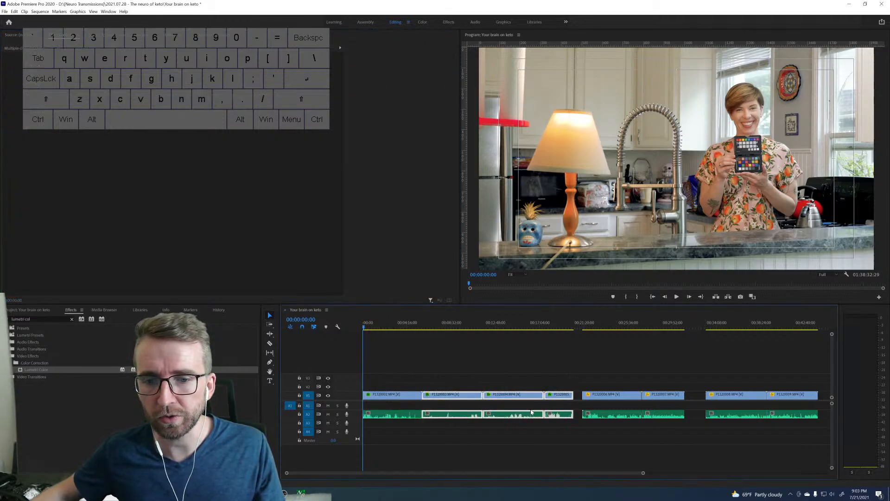
Compare frames from the graded clips with each other and with the ungraded closer shot to check the look's consistency.
{"action": "left_click", "coordinate": [450, 328]}
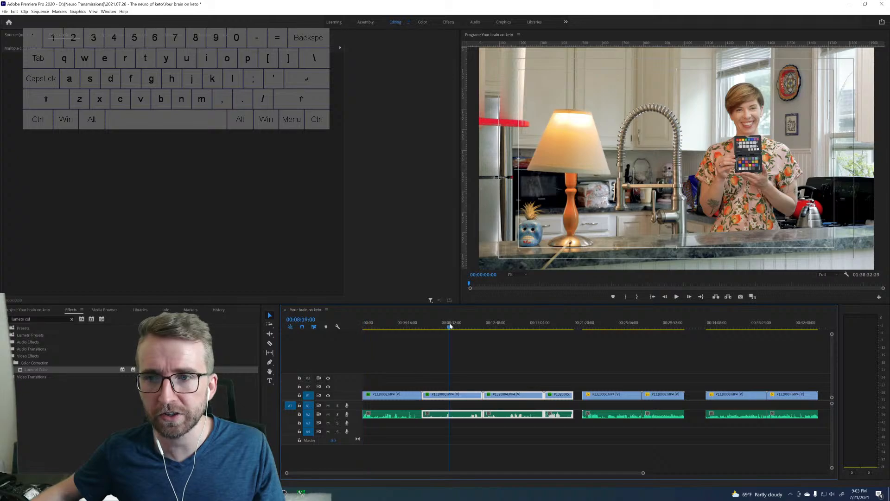
{"action": "left_click", "coordinate": [505, 327]}
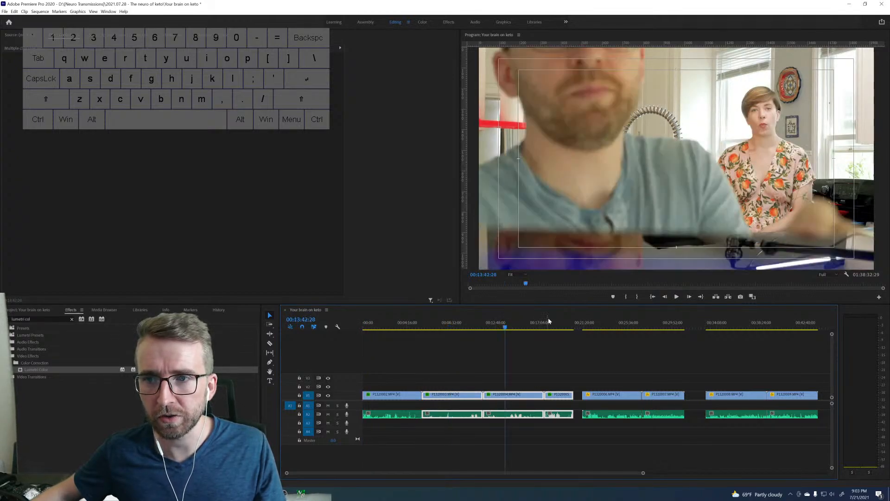
{"action": "left_click", "coordinate": [555, 325]}
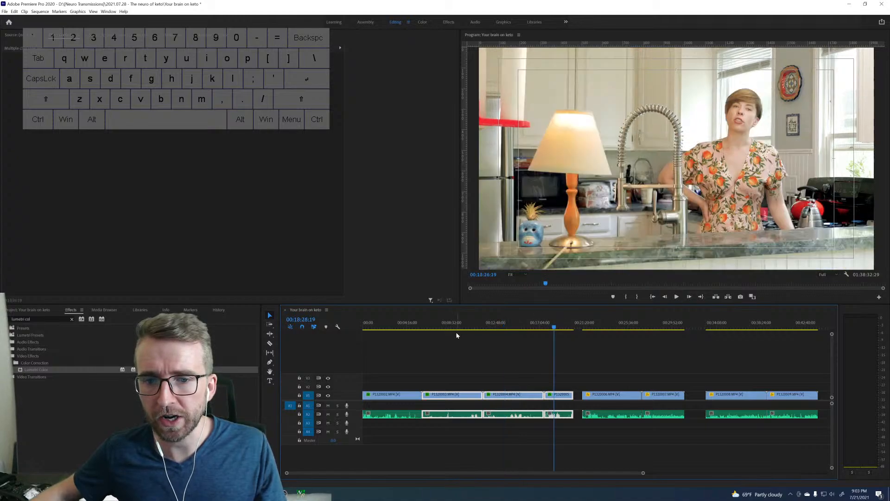
{"action": "left_click", "coordinate": [603, 321]}
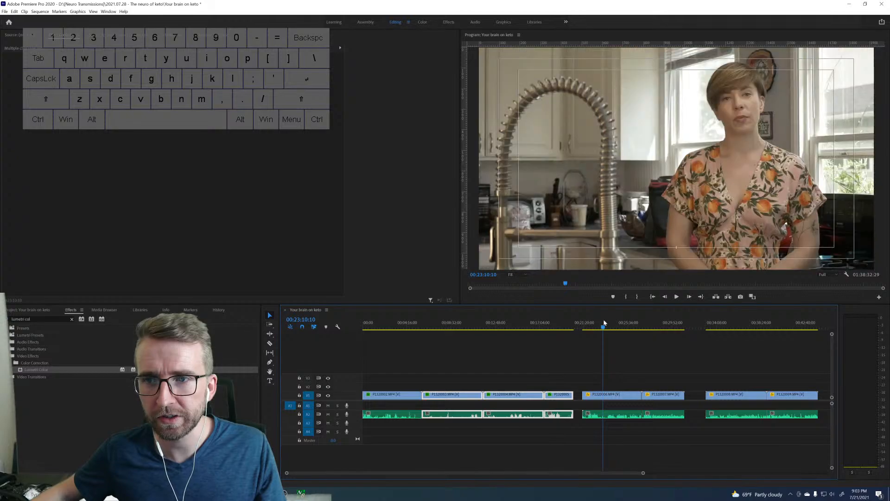
{"action": "left_click", "coordinate": [450, 323]}
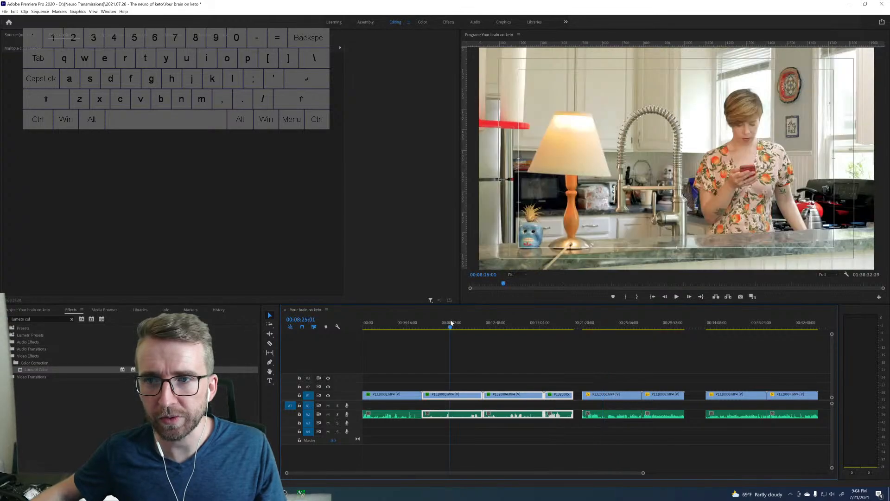
{"action": "left_click", "coordinate": [395, 323]}
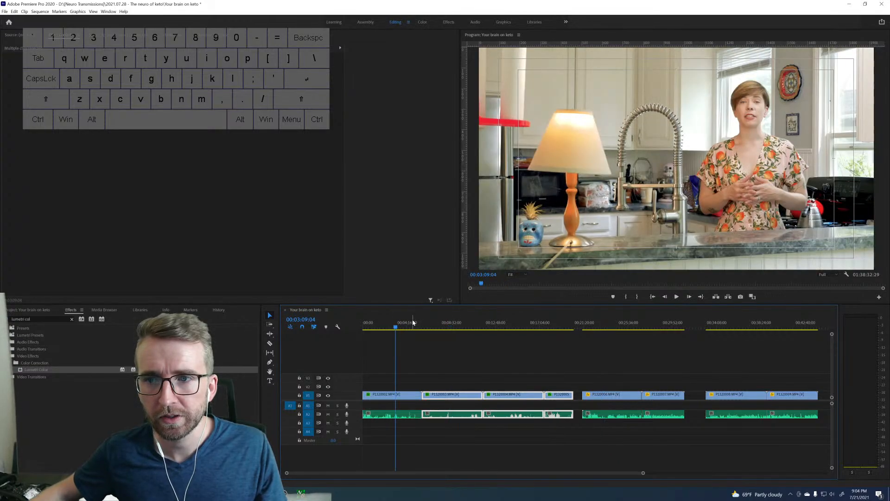
{"action": "left_click", "coordinate": [365, 323]}
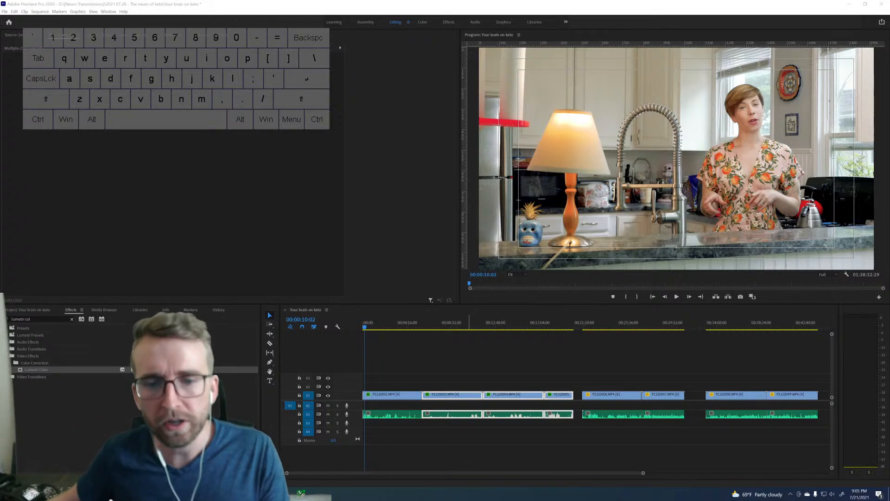
{"action": "left_click", "coordinate": [448, 328]}
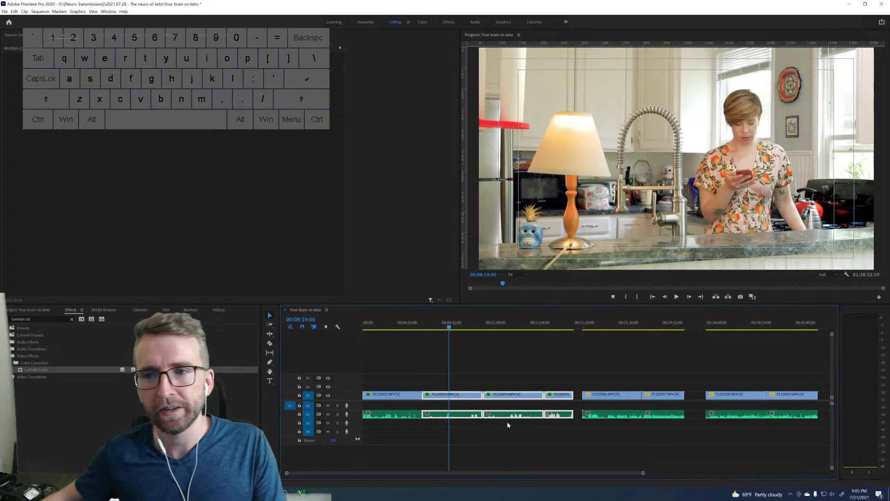
{"action": "left_click", "coordinate": [494, 326]}
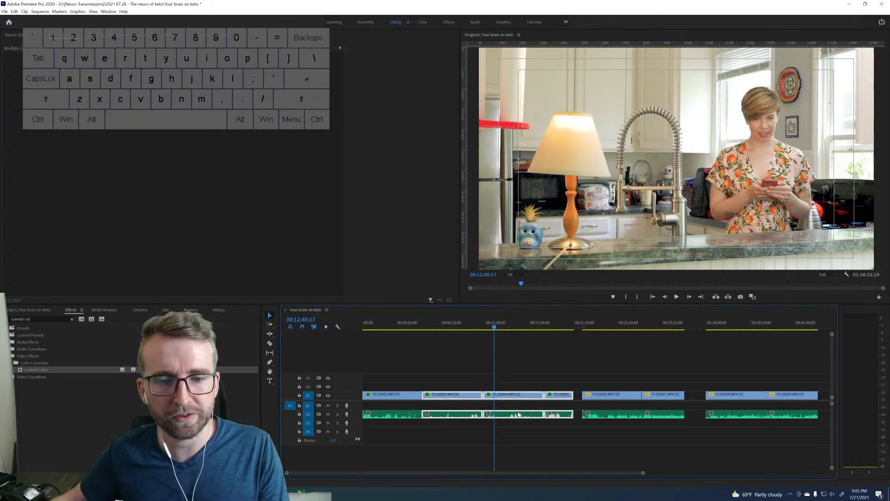
Lower the Lumetri exposure of clip P1320004.MP4, comparing it with the start of the first clip.
{"action": "left_click", "coordinate": [515, 388]}
{"action": "left_click", "coordinate": [515, 398]}
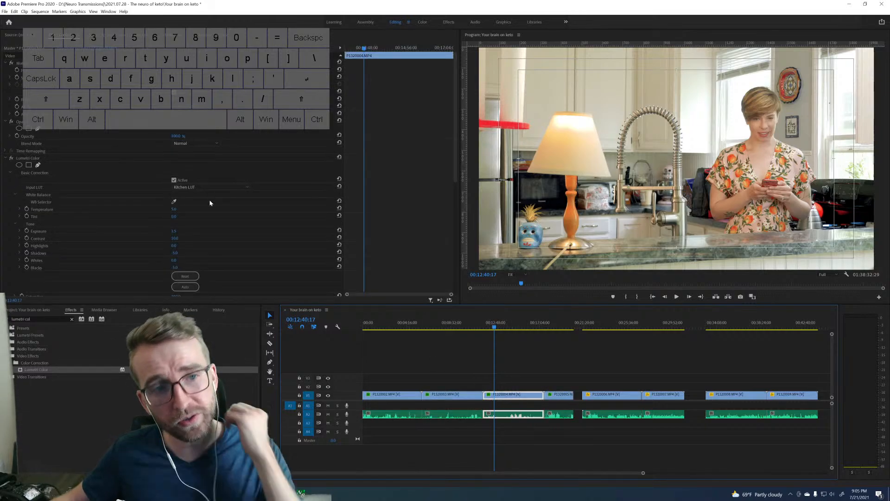
{"action": "left_click", "coordinate": [177, 232]}
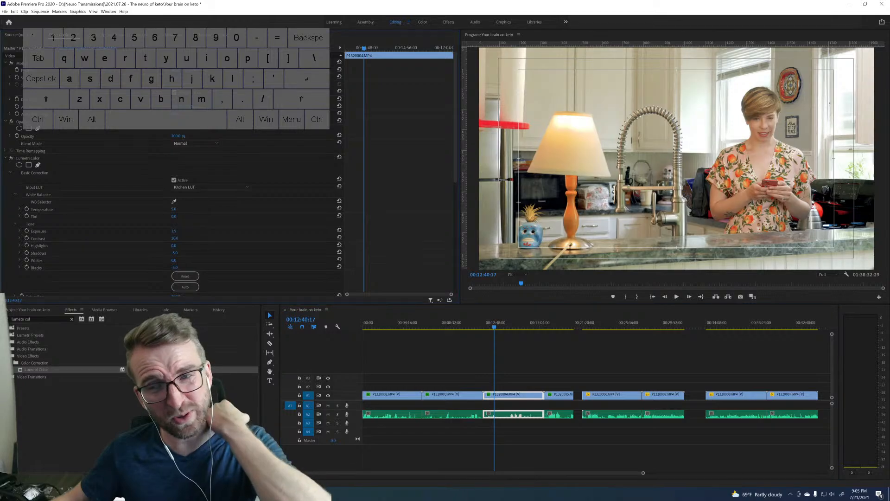
{"action": "left_click_drag", "start_coordinate": [175, 232], "coordinate": [174, 232]}
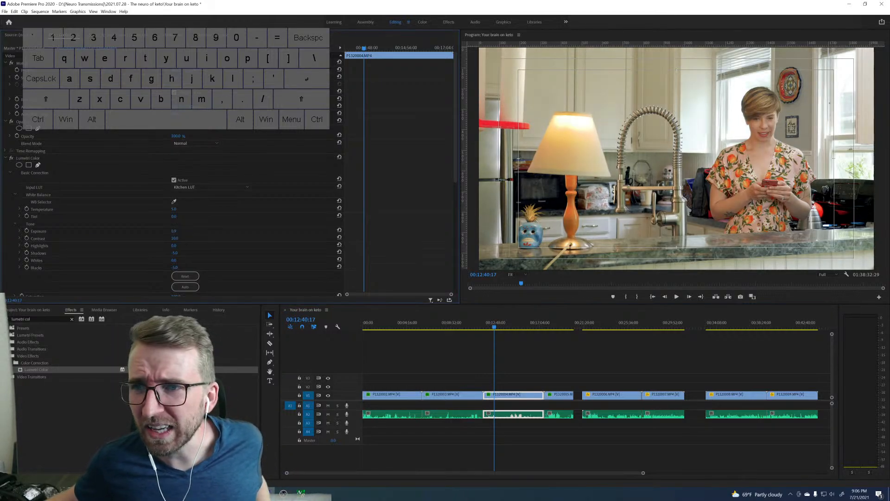
{"action": "left_click_drag", "start_coordinate": [394, 323], "coordinate": [364, 322]}
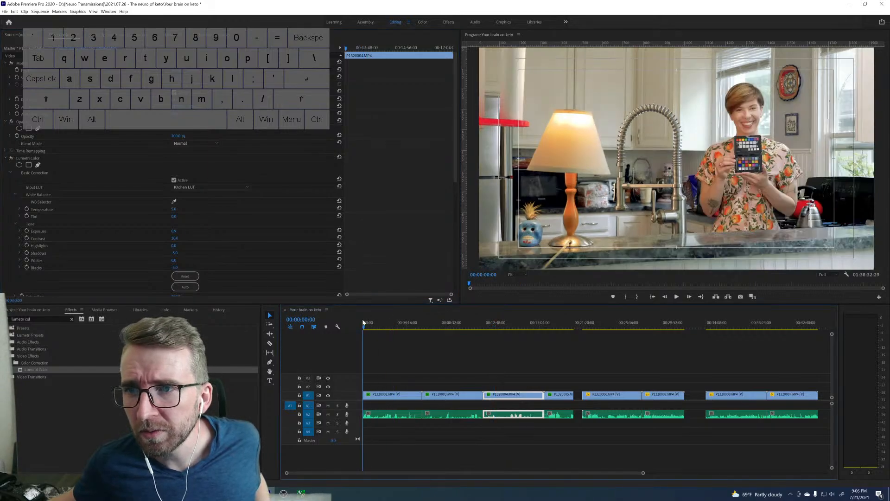
{"action": "left_click", "coordinate": [510, 327]}
{"action": "left_click_drag", "start_coordinate": [504, 327], "coordinate": [498, 328]}
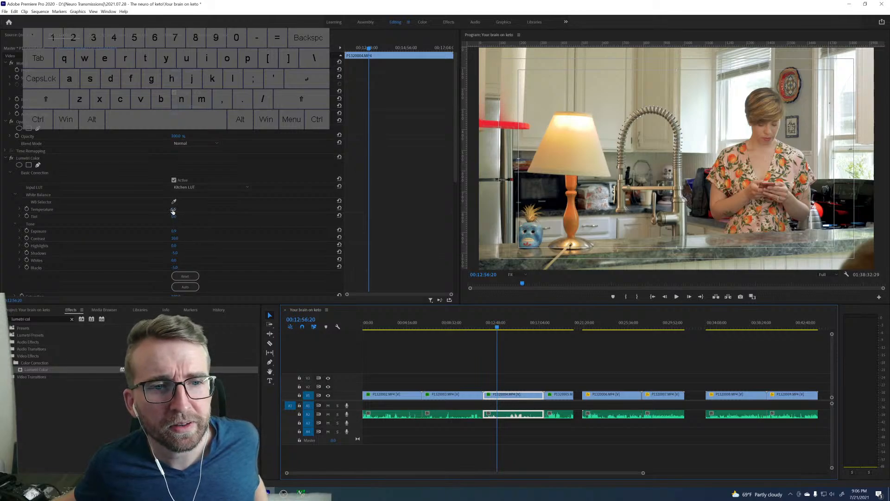
{"action": "left_click", "coordinate": [175, 230]}
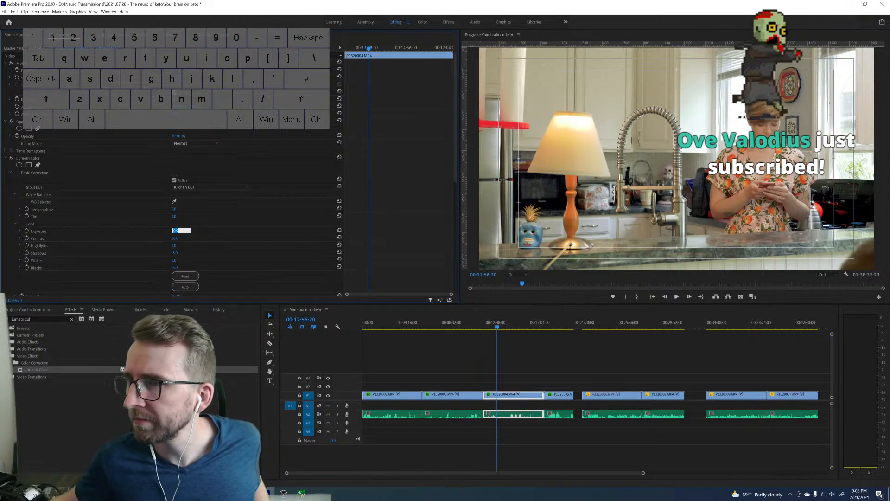
{"action": "key", "text": "Return"}
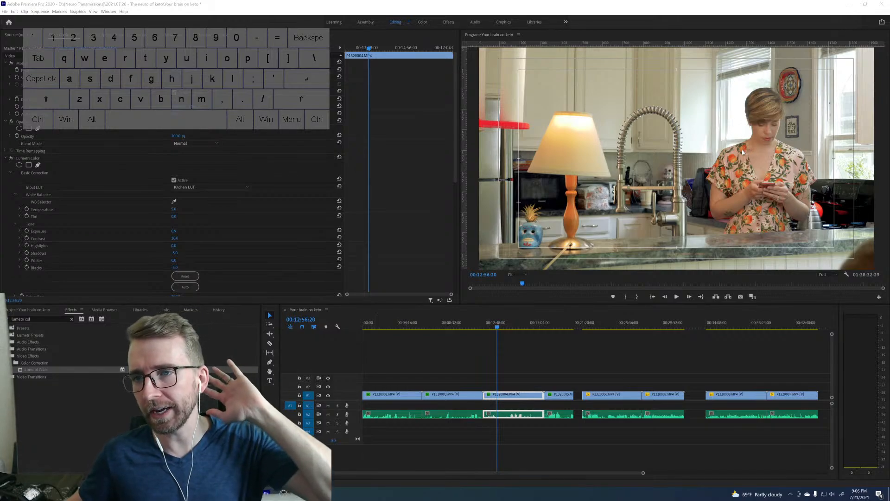
Fine-tune the exposure of P1320004.MP4 on the frame at 00:15:15:15, reducing it further.
{"action": "left_click", "coordinate": [507, 326]}
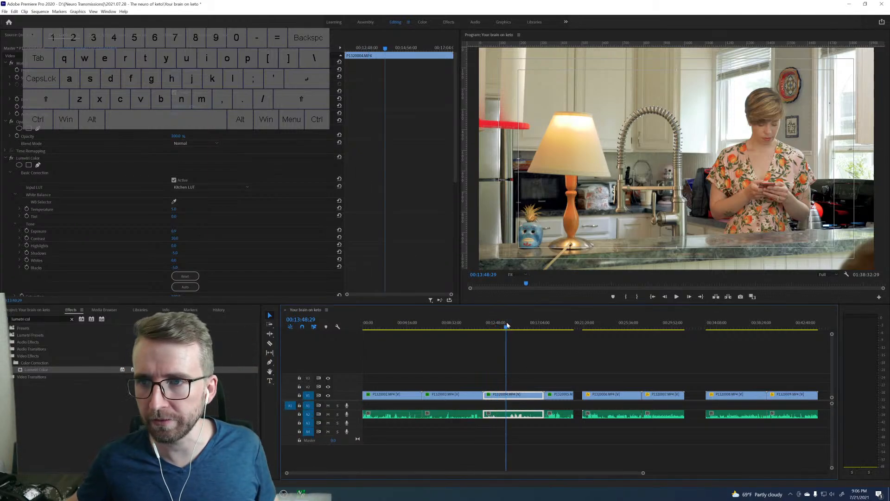
{"action": "left_click", "coordinate": [521, 326]}
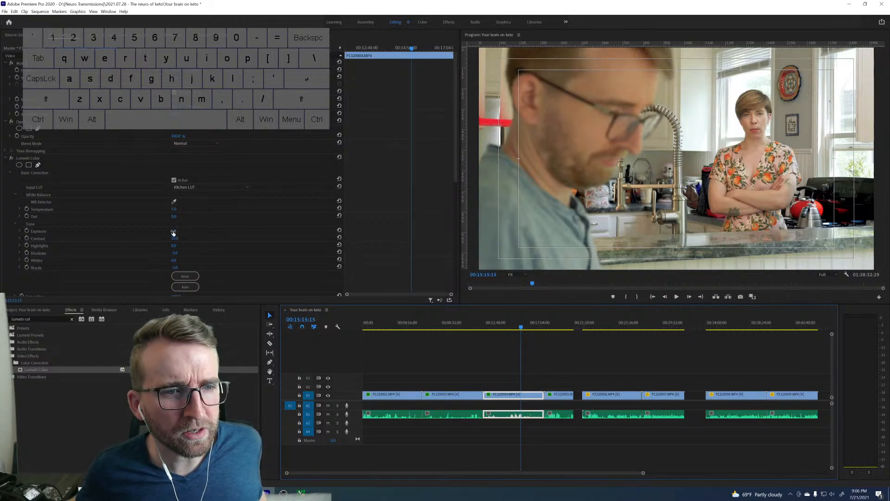
{"action": "left_click_drag", "start_coordinate": [173, 232], "coordinate": [171, 231]}
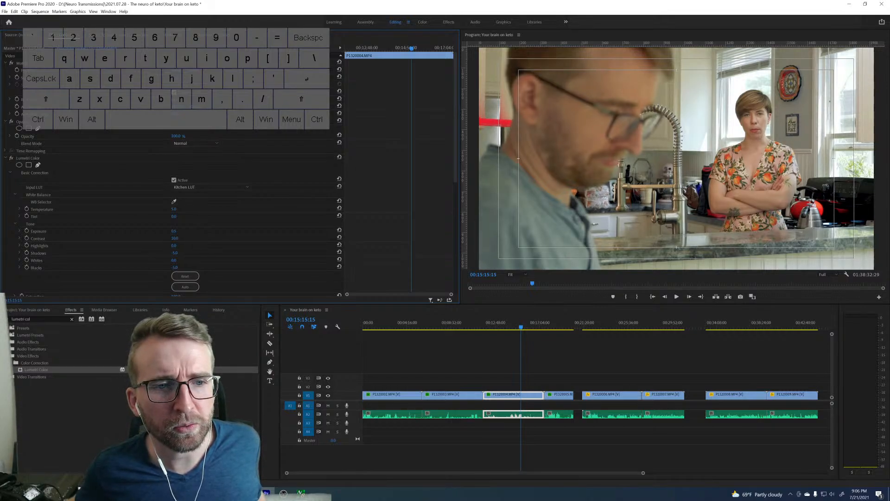
{"action": "left_click_drag", "start_coordinate": [171, 230], "coordinate": [169, 231]}
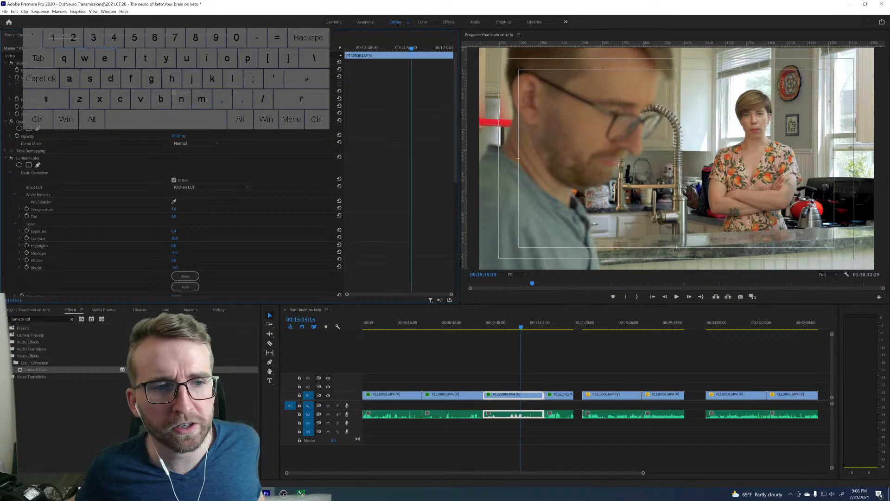
{"action": "left_click_drag", "start_coordinate": [169, 230], "coordinate": [181, 231]}
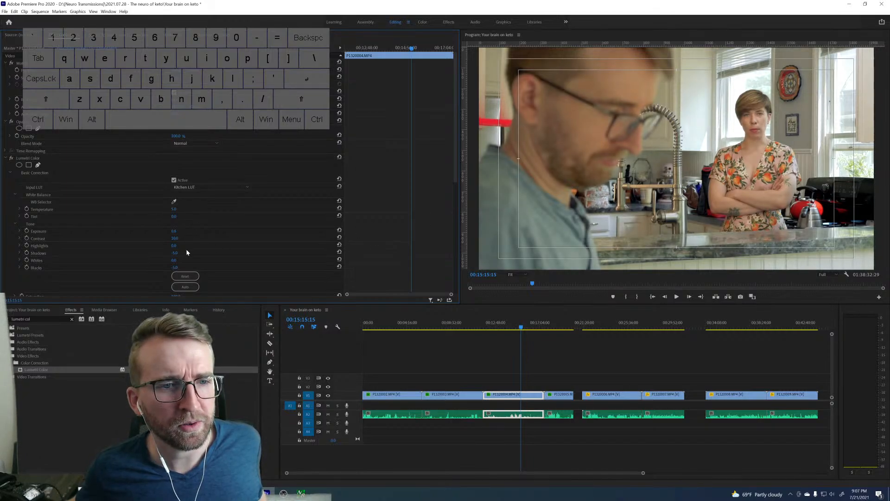
Set the Lumetri highlights of P1320004.MP4 to 10 and its whites to -10.
{"action": "left_click", "coordinate": [174, 246]}
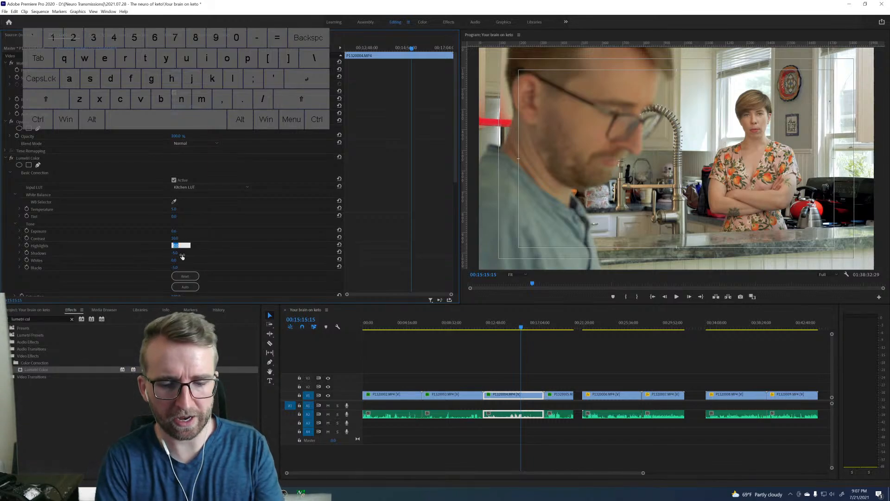
{"action": "type", "text": "10"}
{"action": "key", "text": "Return"}
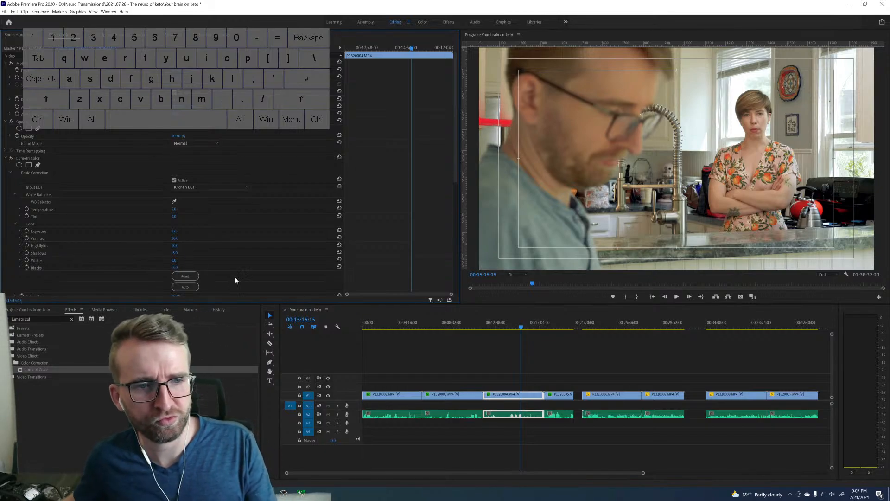
{"action": "left_click", "coordinate": [178, 260]}
{"action": "type", "text": "-10"}
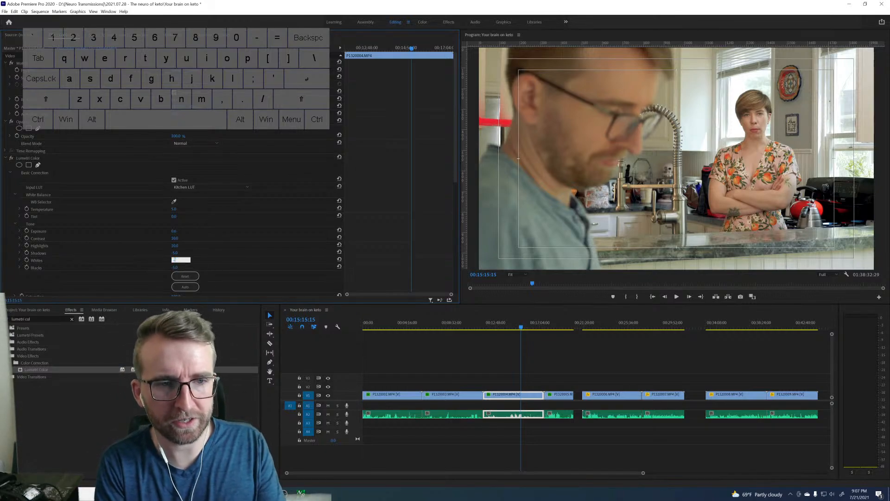
{"action": "key", "text": "Return"}
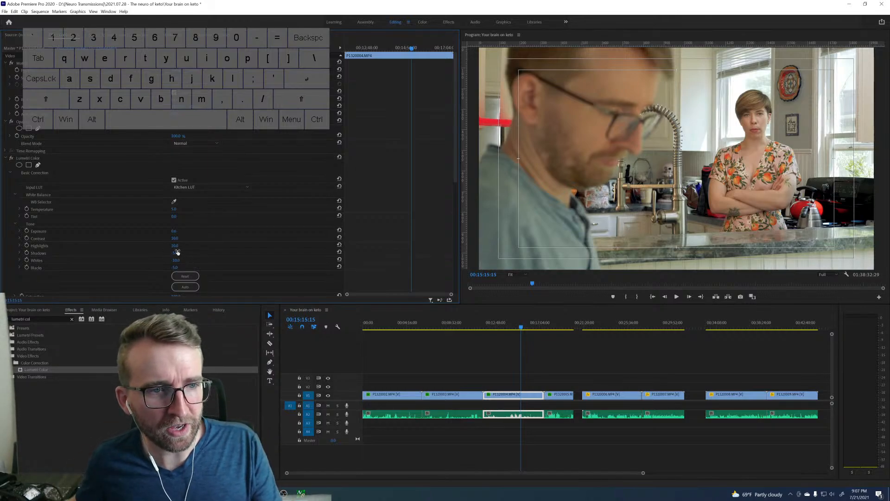
Raise the Lumetri highlights of P1320004.MP4 to 20 and check the look on other frames of the clip.
{"action": "left_click", "coordinate": [180, 245]}
{"action": "type", "text": "20"}
{"action": "key", "text": "Return"}
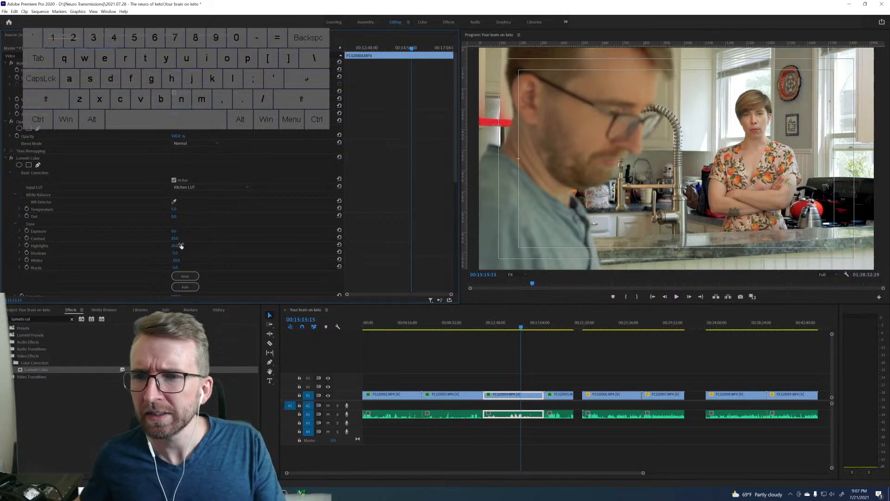
{"action": "left_click", "coordinate": [511, 327]}
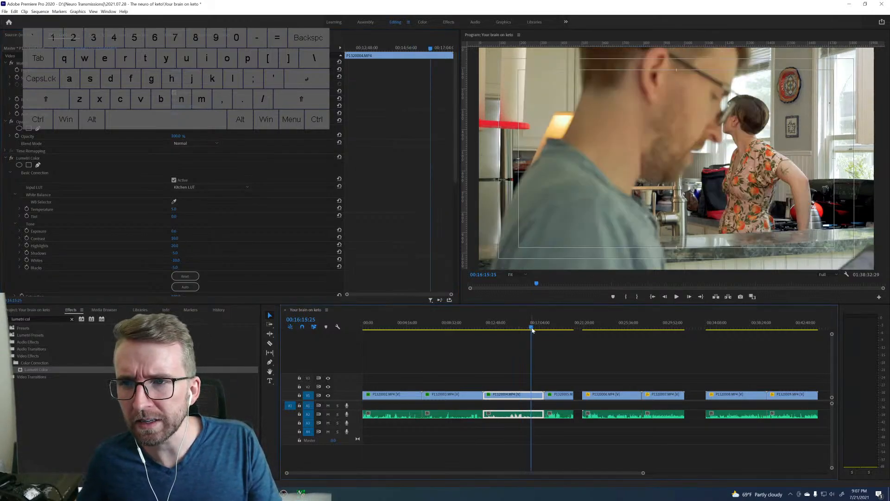
{"action": "mouse_move", "coordinate": [511, 324]}
{"action": "left_mouse_down"}
{"action": "mouse_move", "coordinate": [489, 326]}
{"action": "mouse_move", "coordinate": [501, 326]}
{"action": "left_mouse_up"}
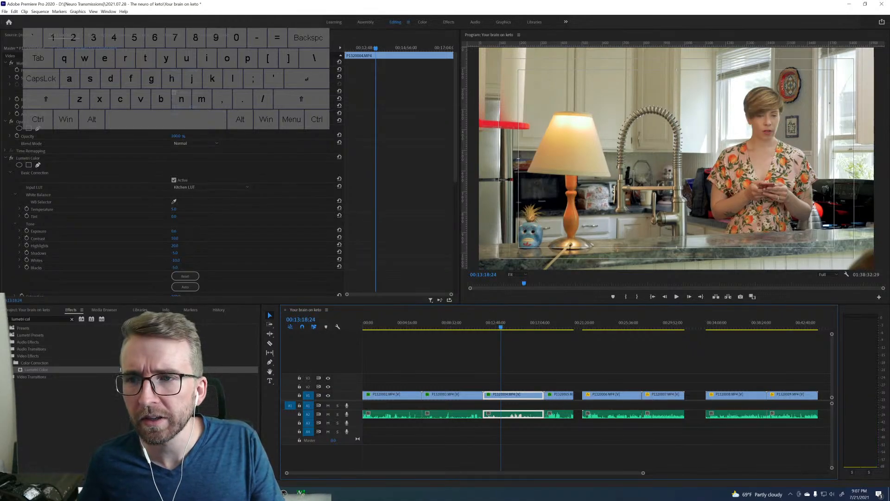
Set the blacks and shadows of P1320004.MP4 to -10 each and play the clip briefly to check the grade.
{"action": "left_click", "coordinate": [179, 267]}
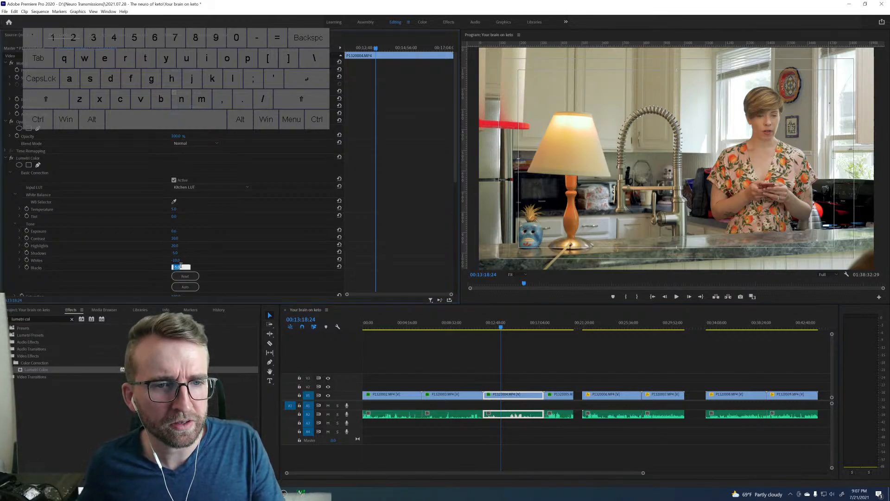
{"action": "type", "text": "-10"}
{"action": "key", "text": "Return"}
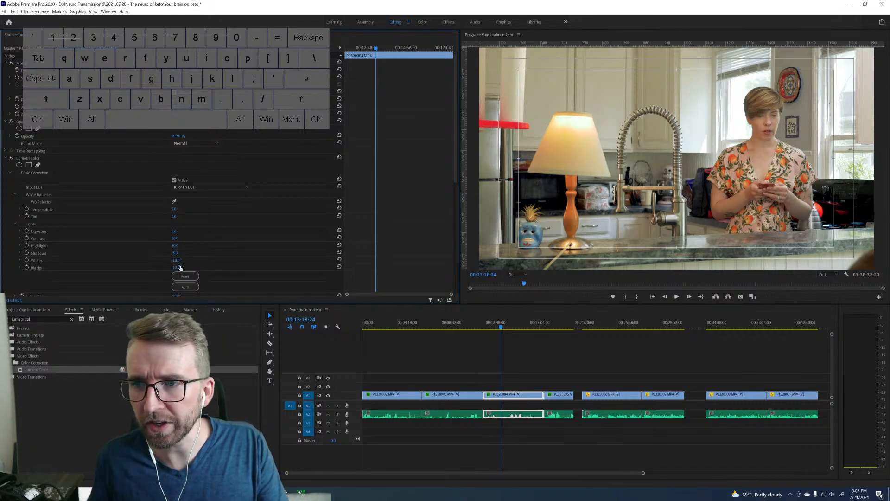
{"action": "left_click", "coordinate": [176, 254]}
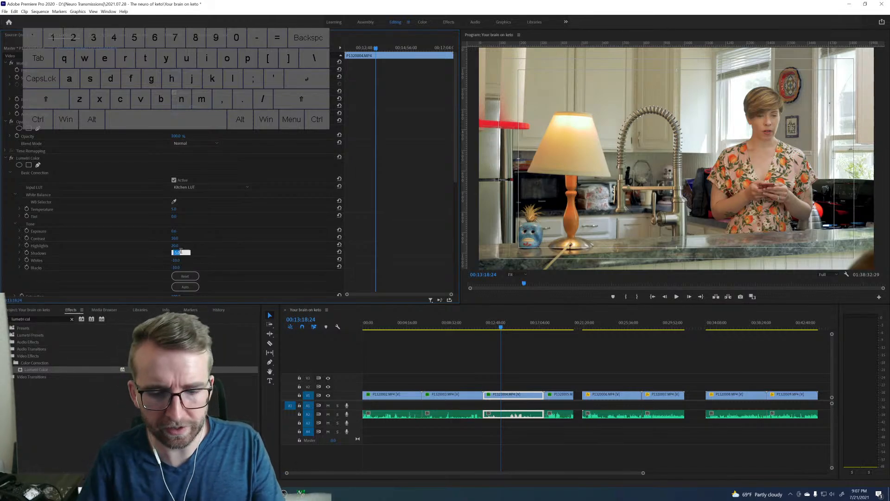
{"action": "type", "text": "-10"}
{"action": "key", "text": "Return"}
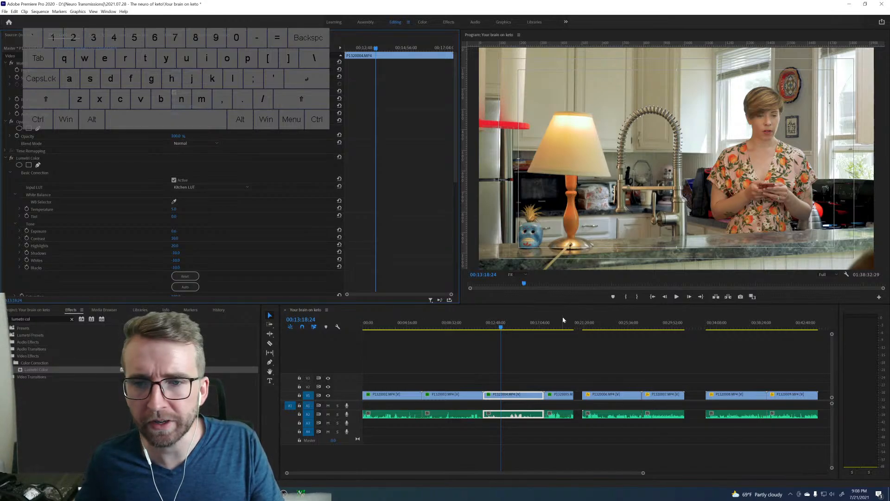
{"action": "key", "text": "space"}
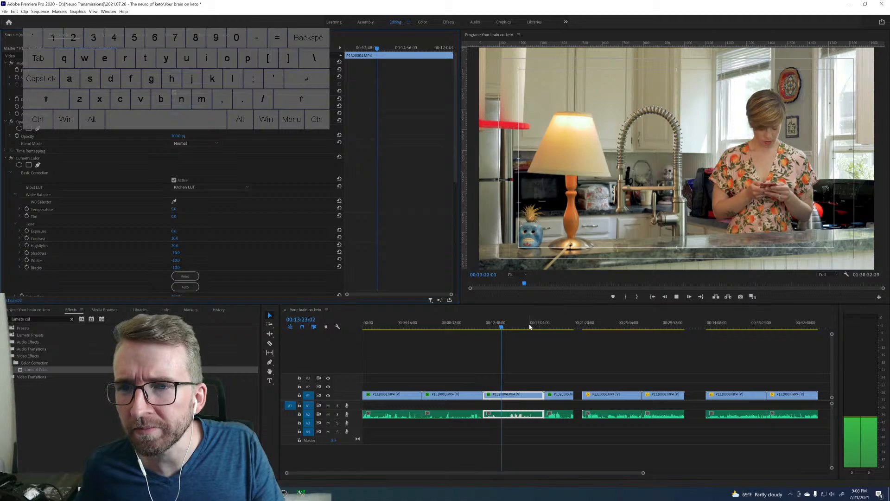
{"action": "key", "text": "space"}
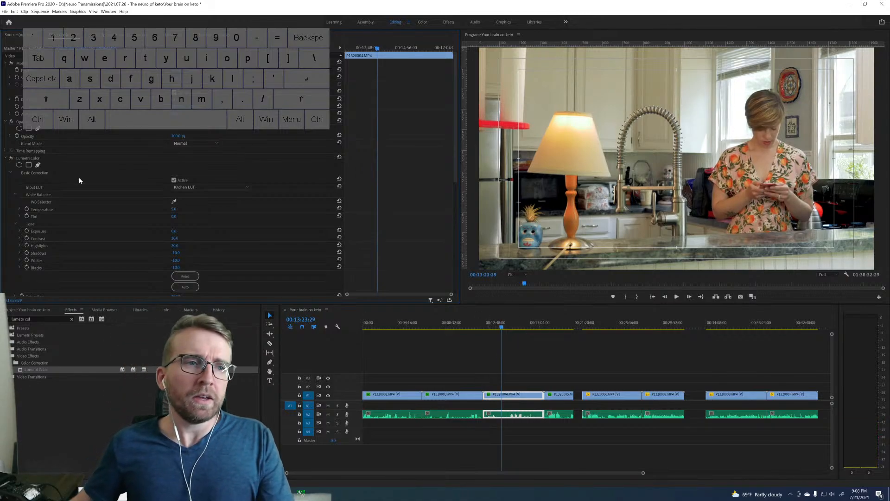
Copy the Lumetri Color effect of P1320004.MP4 and use it to replace the one on P1320003.MP4.
{"action": "left_click", "coordinate": [38, 159]}
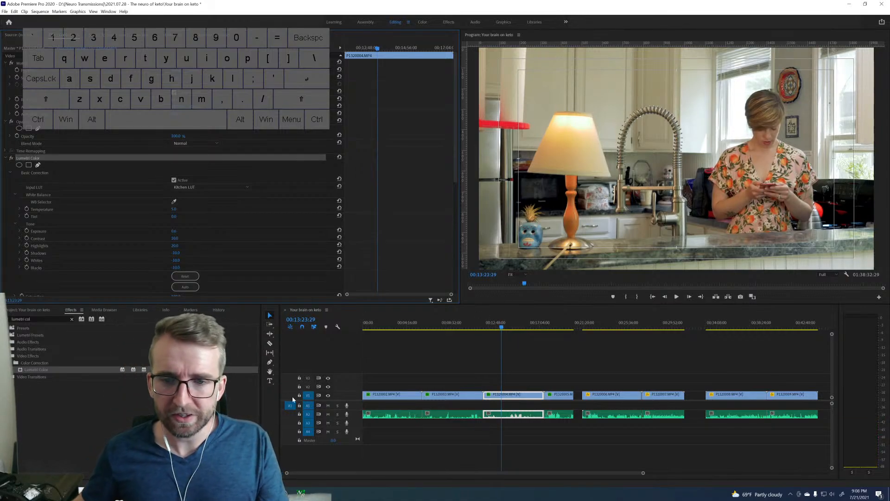
{"action": "left_click", "coordinate": [463, 329]}
{"action": "left_click", "coordinate": [473, 399]}
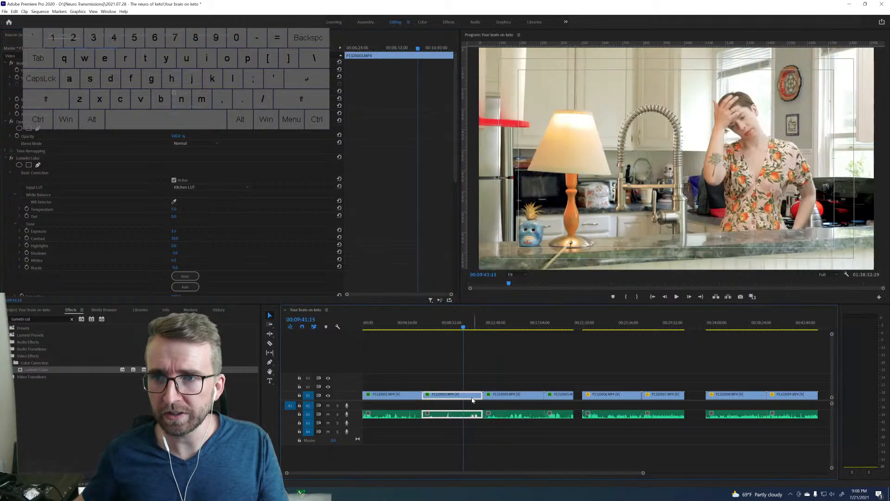
{"action": "left_click", "coordinate": [39, 160]}
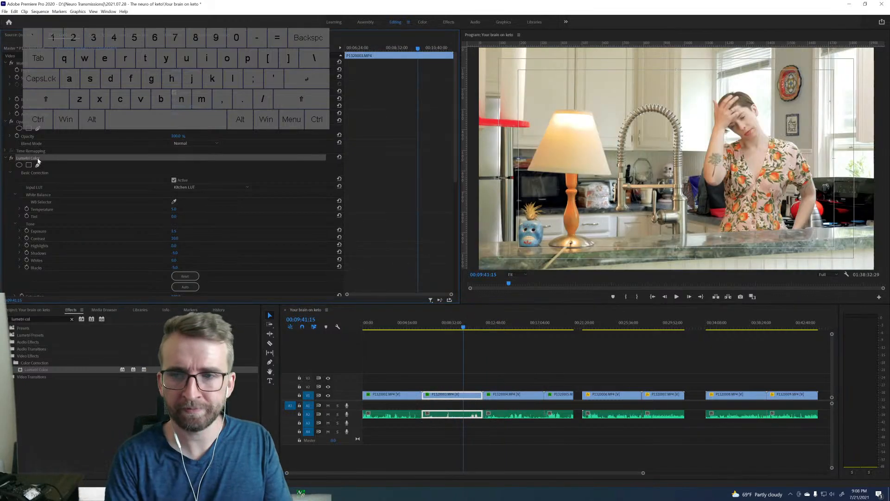
Replace the Lumetri Color effect on P1320005.MP4 with the copied one.
{"action": "left_click", "coordinate": [561, 325]}
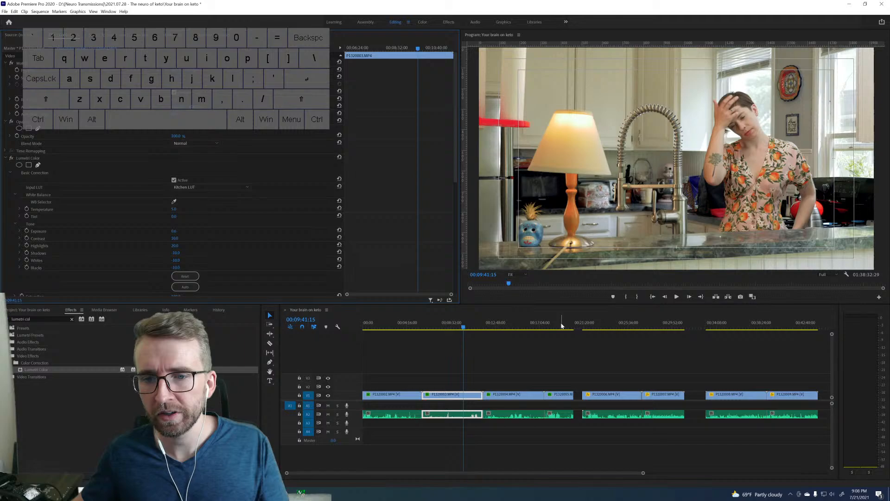
{"action": "left_click", "coordinate": [565, 398]}
{"action": "left_click", "coordinate": [28, 158]}
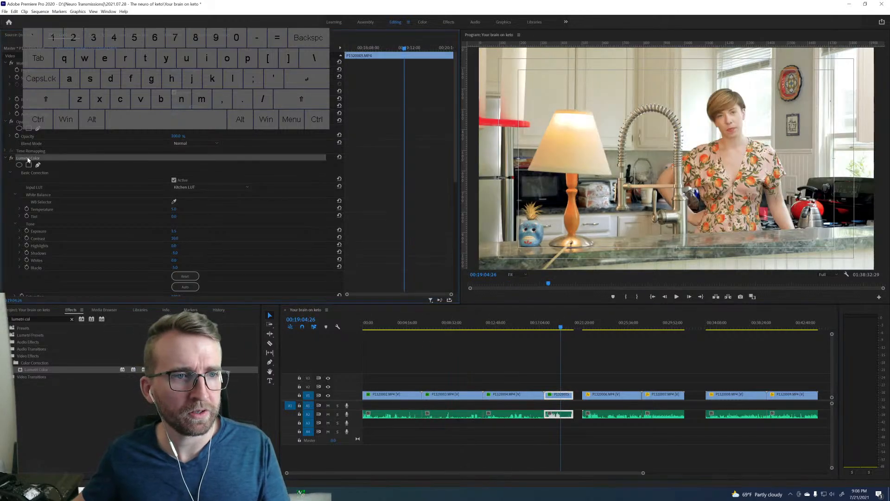
{"action": "key", "text": "Delete"}
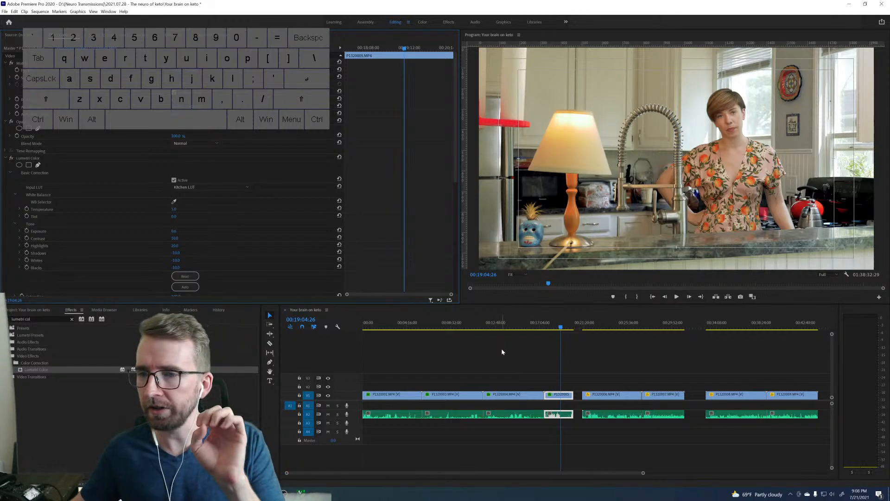
Paste the copied Lumetri Color effect onto P1320006.MP4 and P1320007.MP4, comparing the closer shots with the wide shot.
{"action": "left_click", "coordinate": [607, 320]}
{"action": "left_click", "coordinate": [619, 395]}
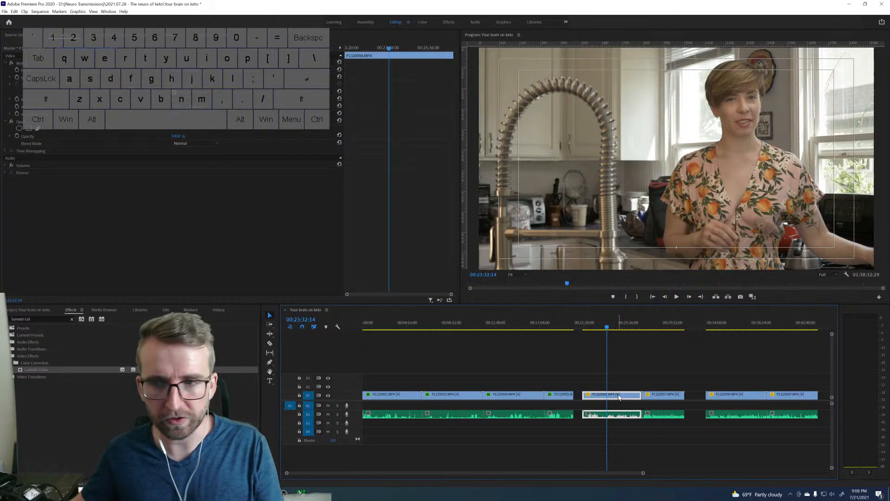
{"action": "key", "text": "ctrl+v"}
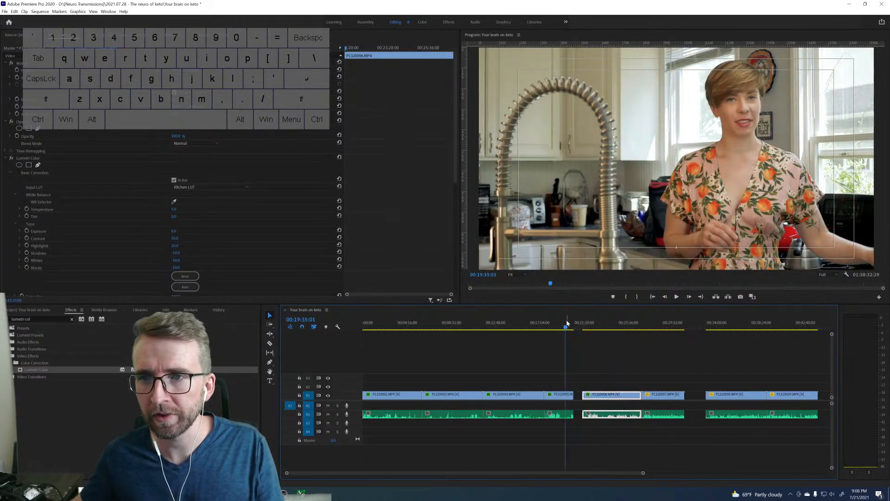
{"action": "left_click", "coordinate": [610, 324]}
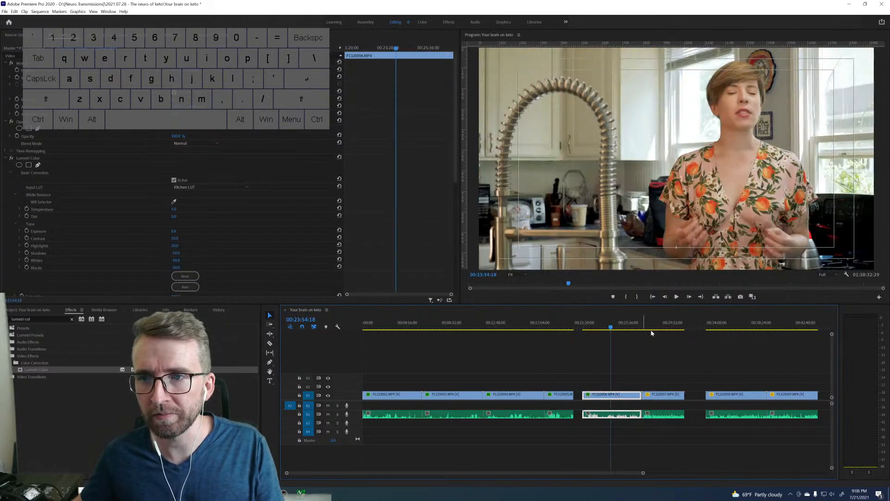
{"action": "left_click", "coordinate": [658, 325]}
{"action": "left_click", "coordinate": [673, 394]}
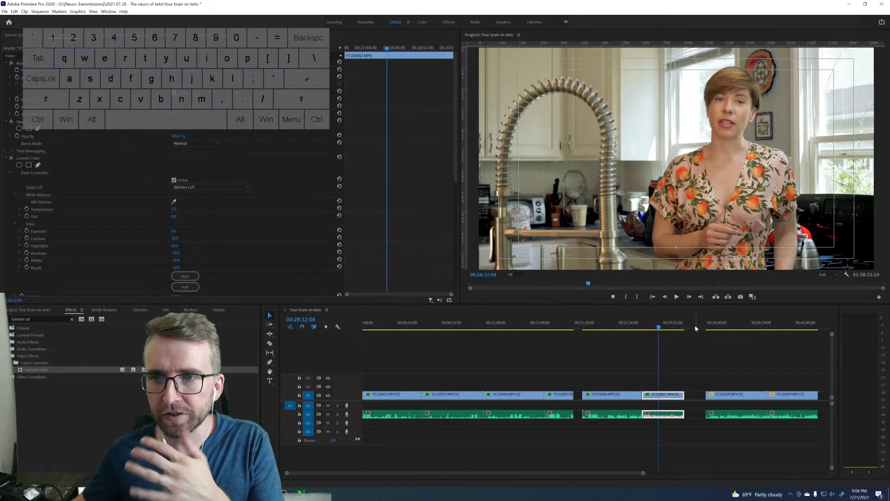
{"action": "left_click", "coordinate": [558, 327]}
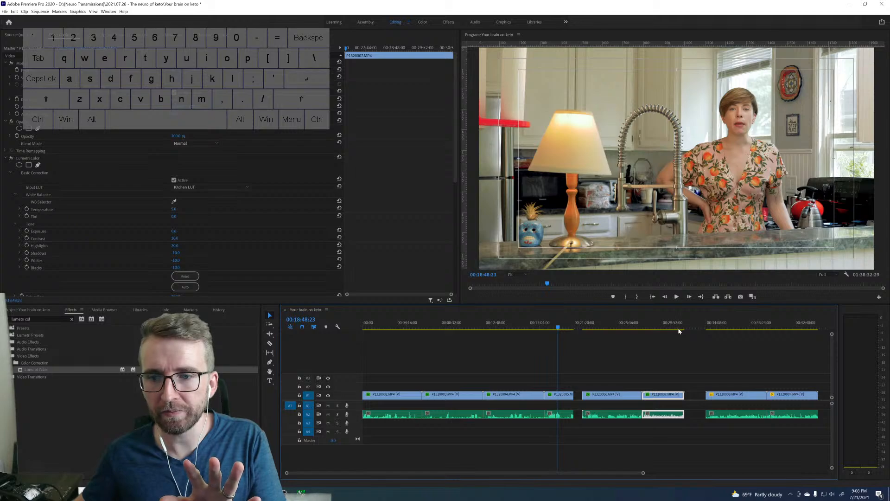
Paste the copied Lumetri Color effect onto the ungraded kitchen clips P1320008.MP4 and P1320009.MP4.
{"action": "scroll", "coordinate": [616, 336], "scroll_direction": "down", "scroll_amount": 5}
{"action": "left_click", "coordinate": [592, 325]}
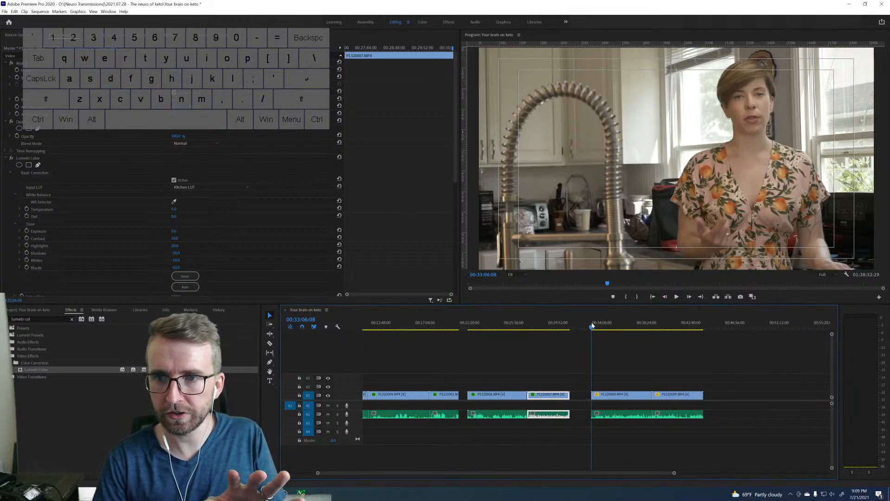
{"action": "left_click", "coordinate": [612, 395]}
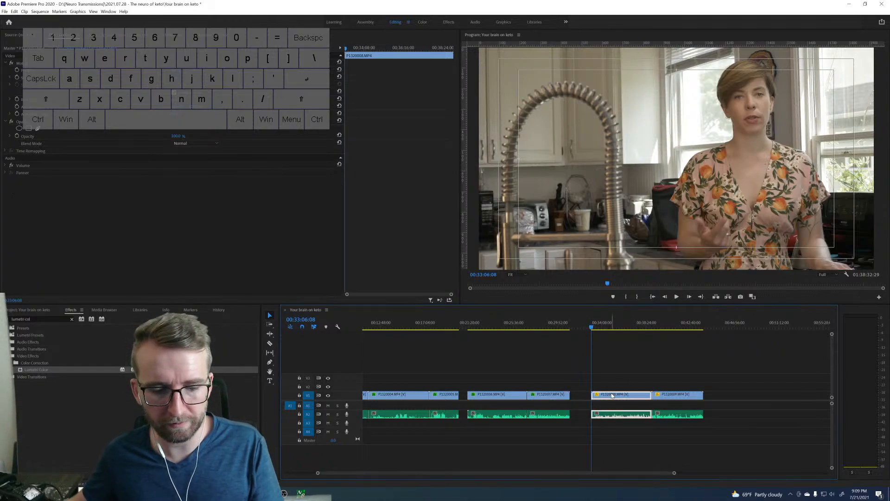
{"action": "left_click", "coordinate": [678, 337]}
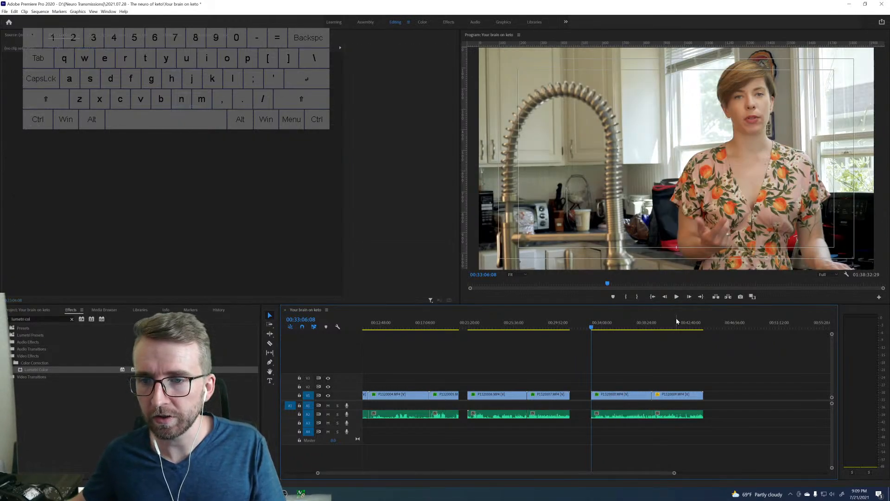
{"action": "left_click", "coordinate": [676, 324]}
{"action": "left_click", "coordinate": [689, 395]}
{"action": "key", "text": "ctrl+v"}
Go to the start of P1320010.MP4 and search the effects for "mbr".
{"action": "scroll", "coordinate": [664, 370], "scroll_direction": "down", "scroll_amount": 12}
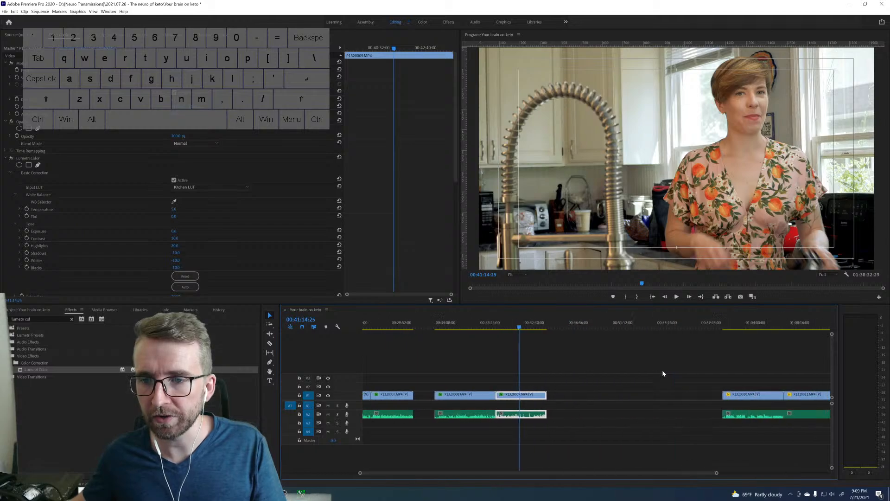
{"action": "left_click", "coordinate": [646, 326]}
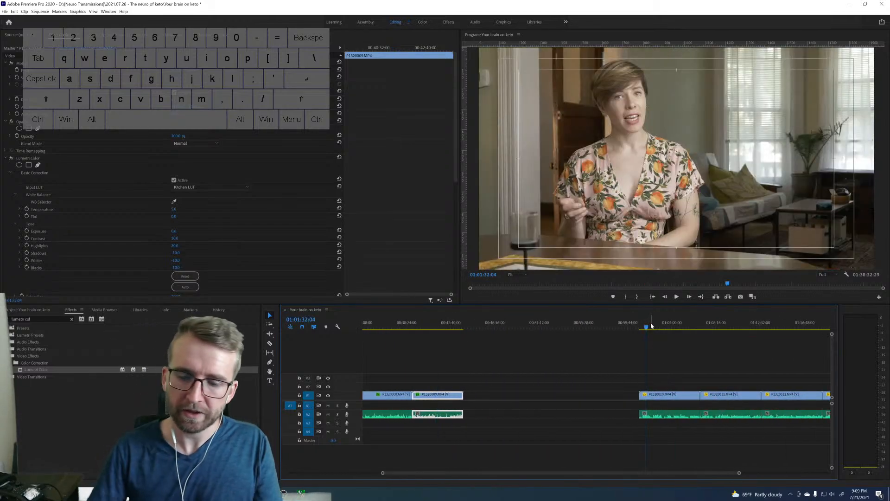
{"action": "key", "text": "Up"}
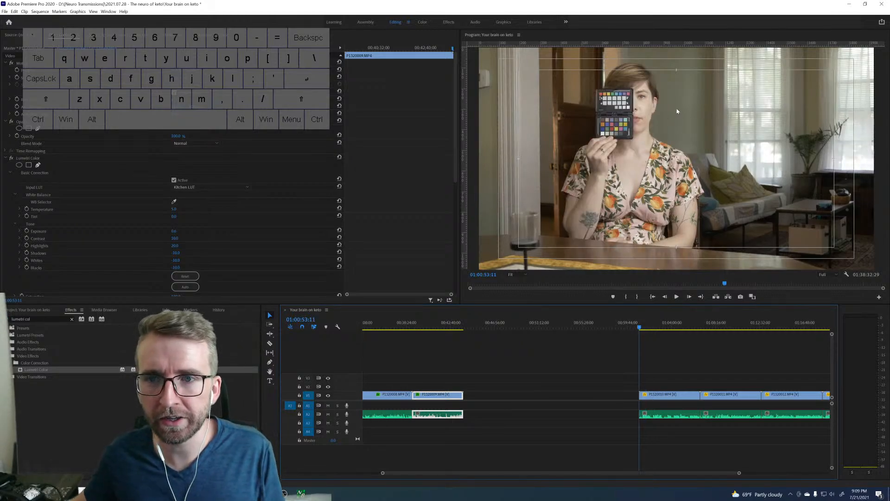
{"action": "left_click", "coordinate": [71, 319]}
{"action": "type", "text": "mb"}
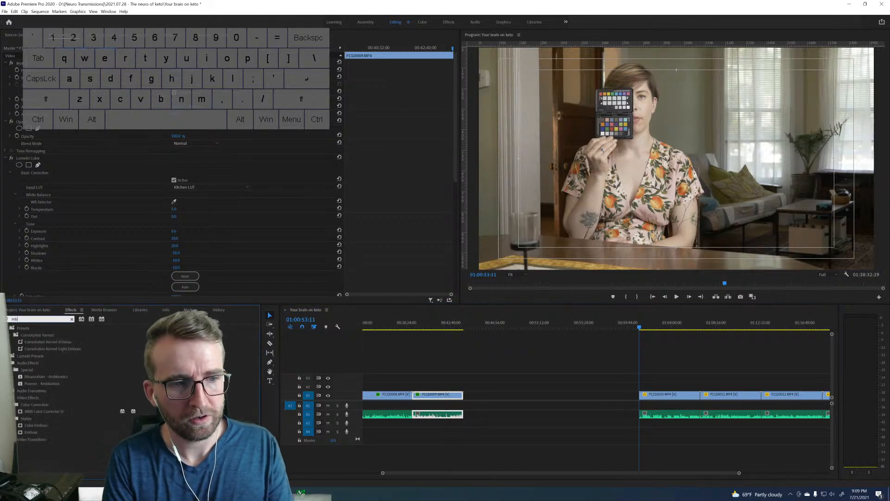
{"action": "type", "text": "r"}
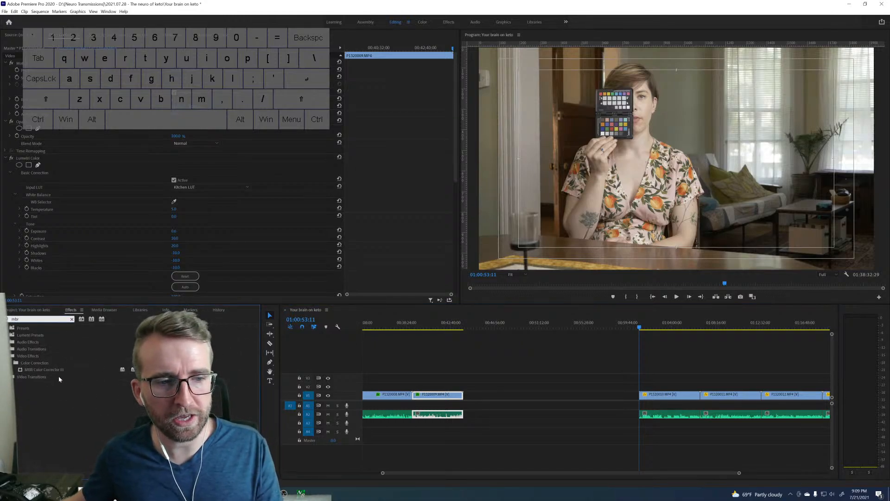
Play the start of P1320010.MP4 and park the playhead on the color chart frame at 01:00:55:02.
{"action": "left_click", "coordinate": [672, 393]}
{"action": "key", "text": "space"}
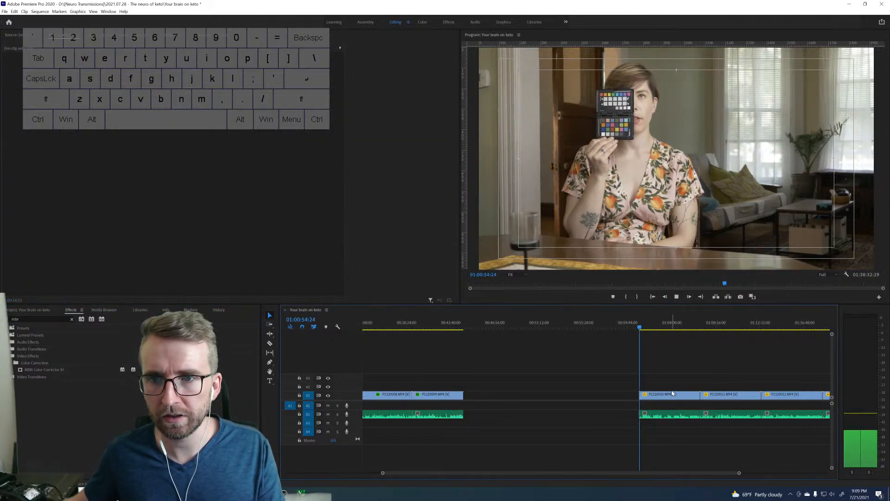
{"action": "key", "text": "space"}
{"action": "key", "text": "c"}
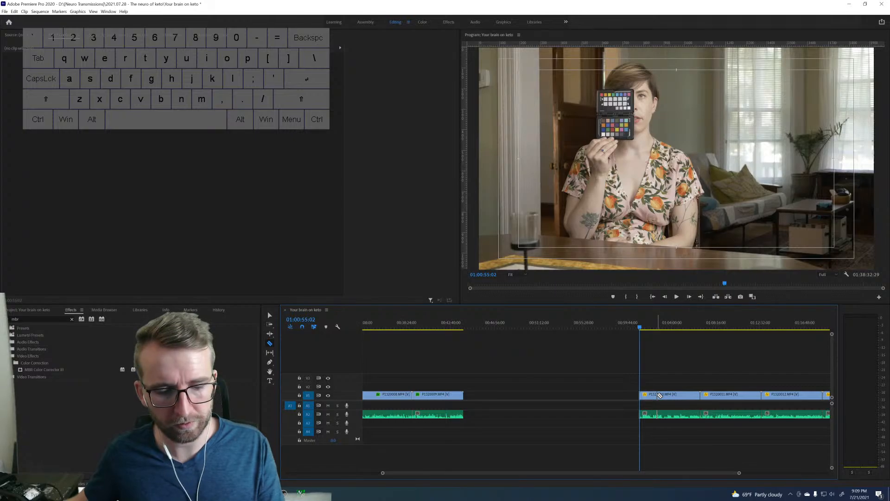
{"action": "key", "text": "v"}
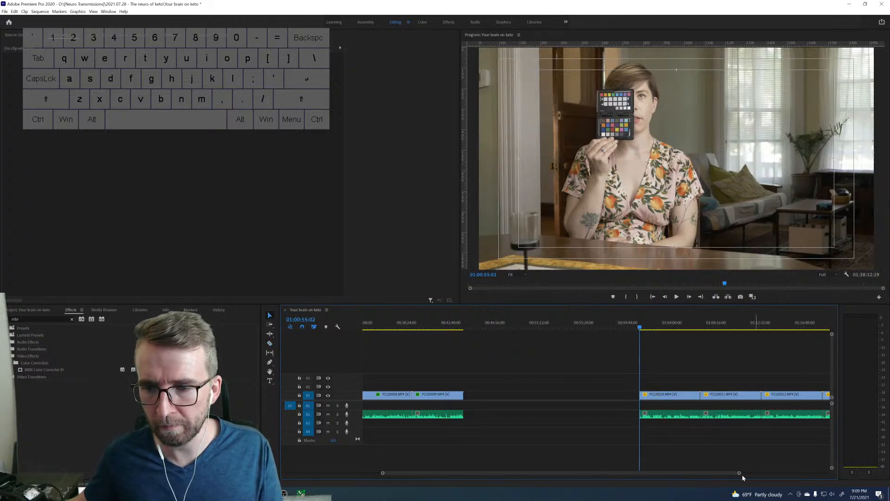
Apply MBR Color Corrector III to the short opening piece of P1320010.MP4 and park the playhead on its chart frame at 01:00:55:00.
{"action": "left_click_drag", "start_coordinate": [740, 473], "coordinate": [607, 473]}
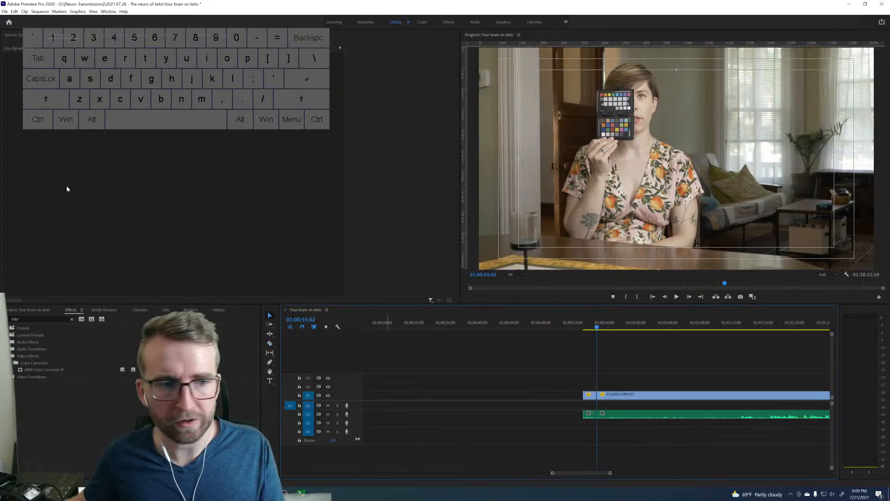
{"action": "left_click_drag", "start_coordinate": [47, 370], "coordinate": [585, 397]}
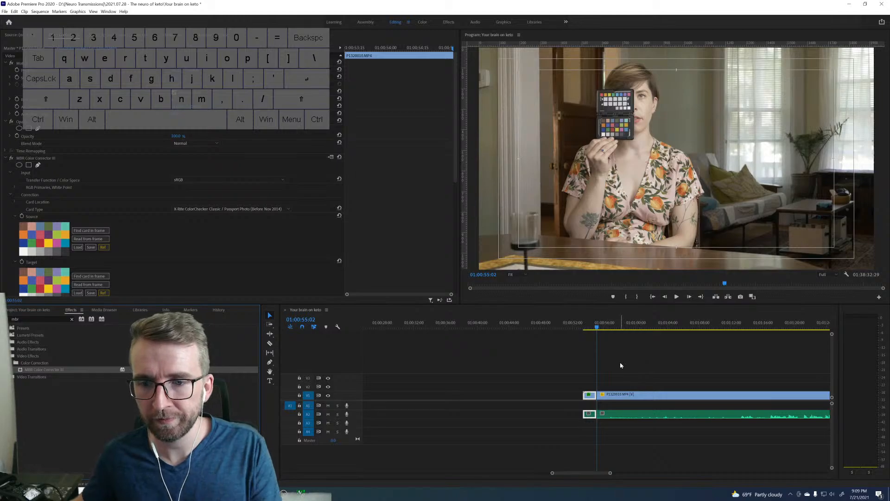
{"action": "left_click", "coordinate": [626, 377]}
{"action": "key", "text": "Left"}
{"action": "key", "text": "Left"}
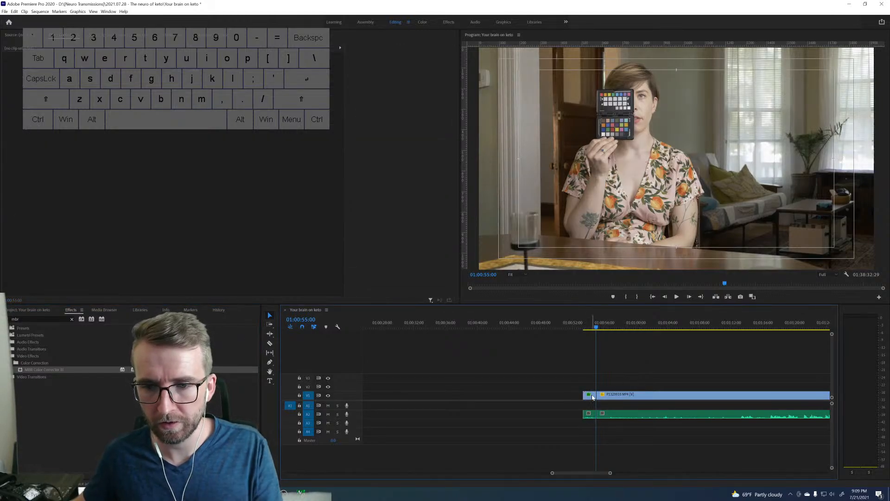
Fit the four corners of the MBR Color Corrector III card overlay to the lower color patch panel of the handheld chart.
{"action": "left_click", "coordinate": [590, 395]}
{"action": "left_click", "coordinate": [29, 159]}
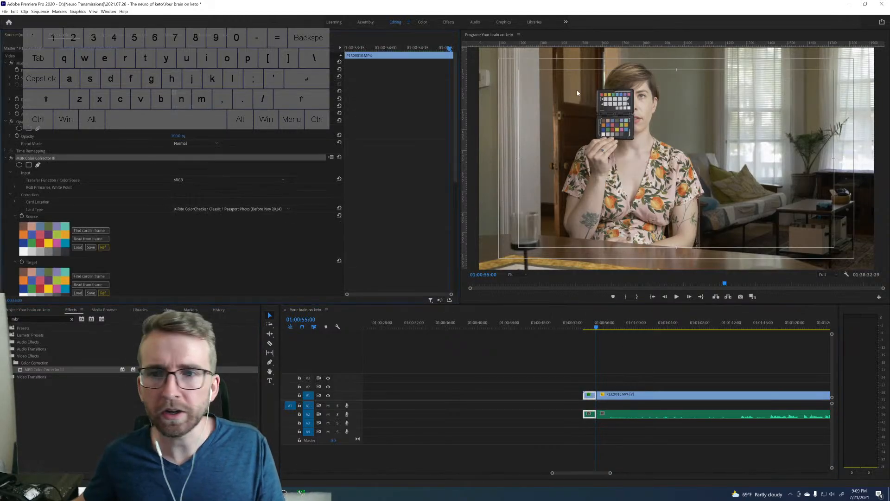
{"action": "left_click_drag", "start_coordinate": [583, 107], "coordinate": [607, 122]}
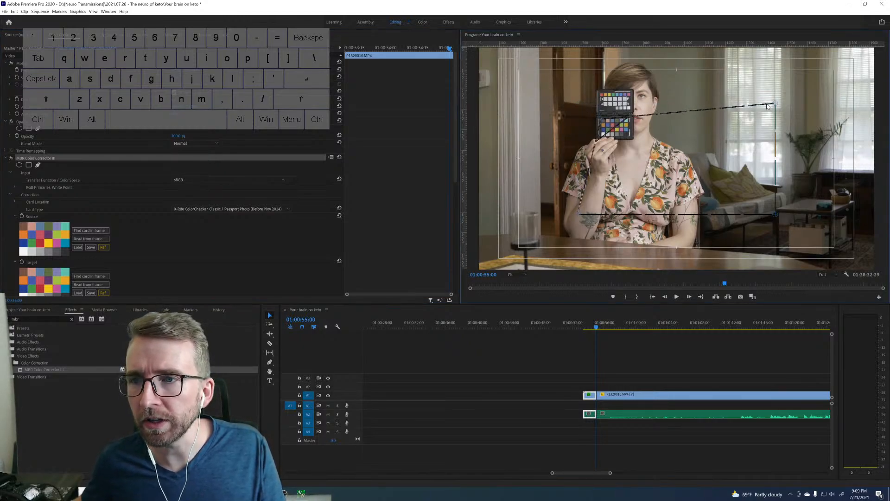
{"action": "left_click_drag", "start_coordinate": [774, 103], "coordinate": [630, 118]}
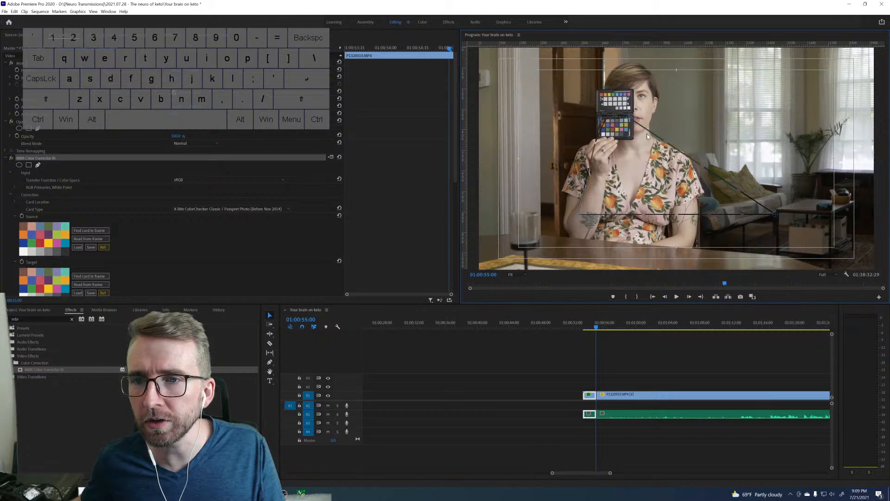
{"action": "left_click_drag", "start_coordinate": [773, 215], "coordinate": [629, 137]}
{"action": "left_click_drag", "start_coordinate": [578, 214], "coordinate": [601, 138]}
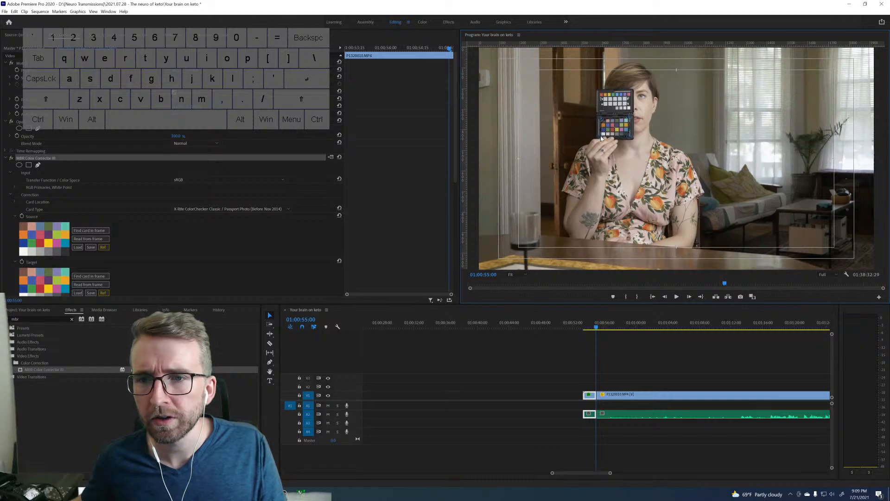
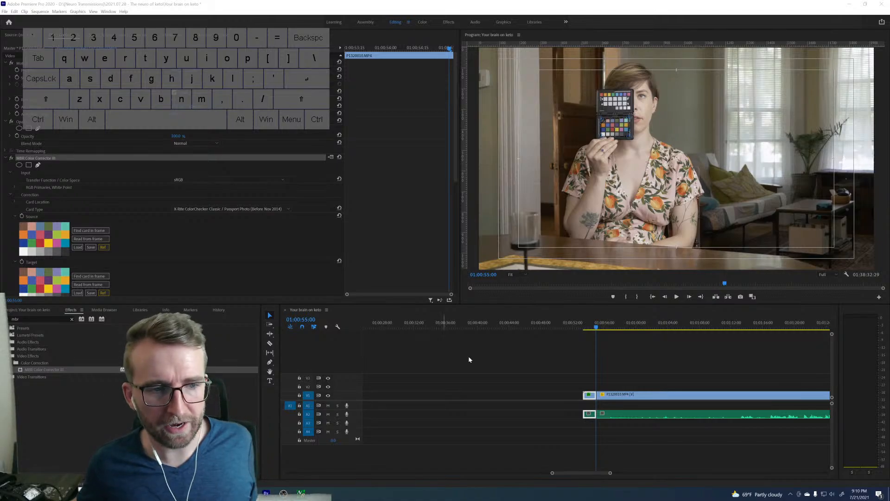
Set the scale of the short opening piece of P1320010.MP4 to 100 to enlarge the color chart.
{"action": "left_click", "coordinate": [590, 397]}
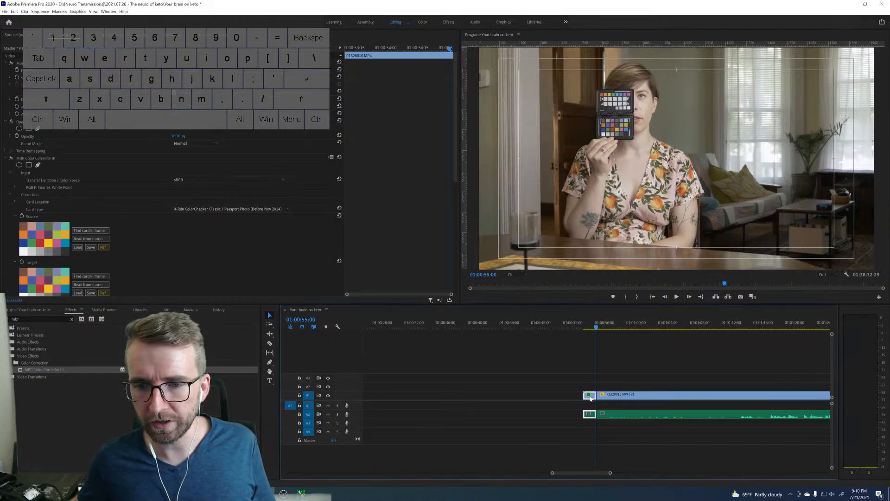
{"action": "left_click", "coordinate": [175, 78]}
{"action": "type", "text": "20"}
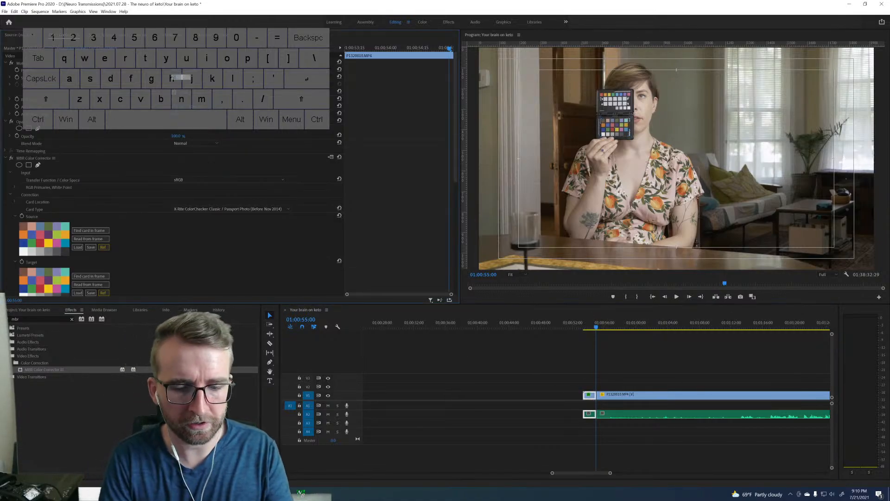
{"action": "key", "text": "Return"}
{"action": "left_click", "coordinate": [186, 78]}
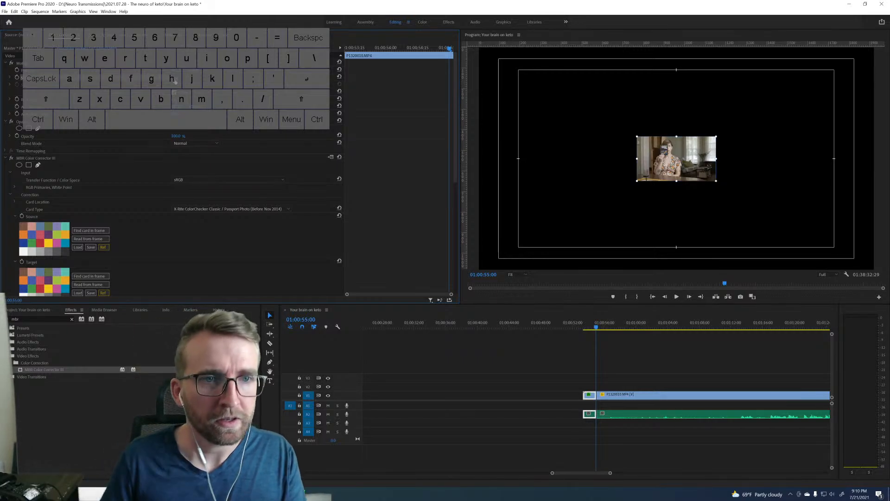
{"action": "type", "text": "100"}
{"action": "key", "text": "Return"}
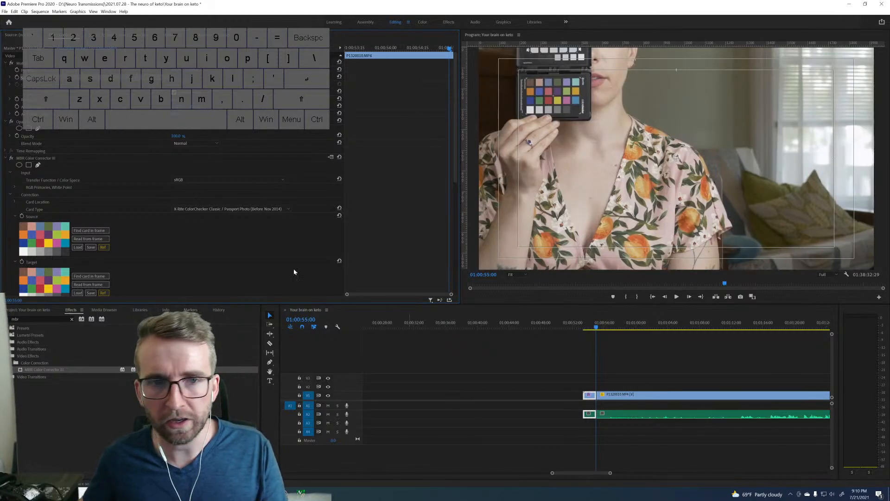
Refine the upper-left corner of the card overlay on the lower patch panel and read the source colors from the frame.
{"action": "left_click", "coordinate": [516, 274]}
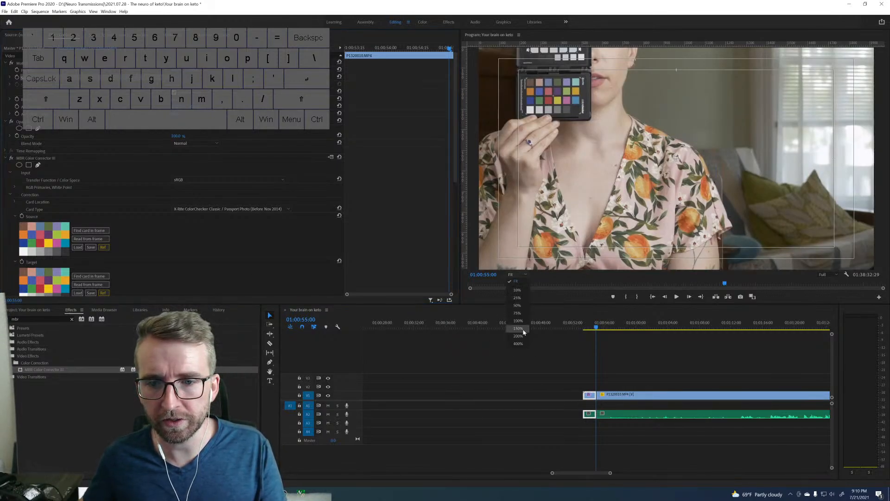
{"action": "left_click", "coordinate": [517, 330]}
{"action": "key", "text": "h"}
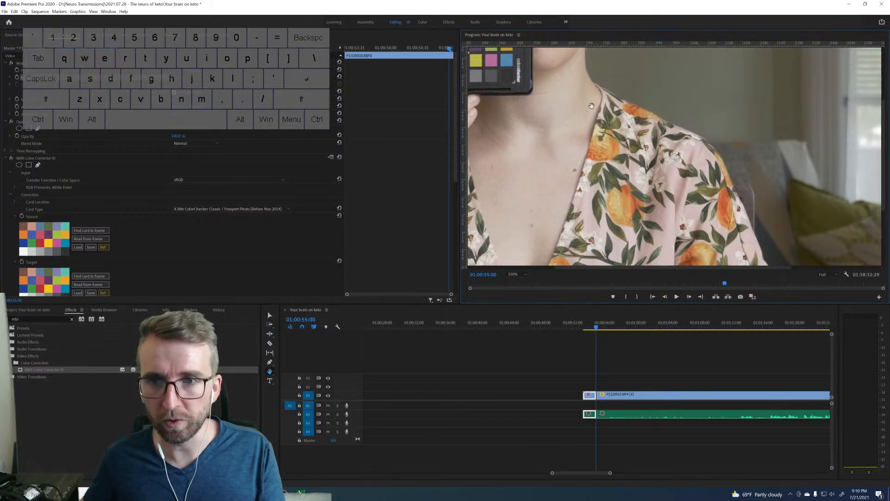
{"action": "left_click_drag", "start_coordinate": [651, 122], "coordinate": [858, 248]}
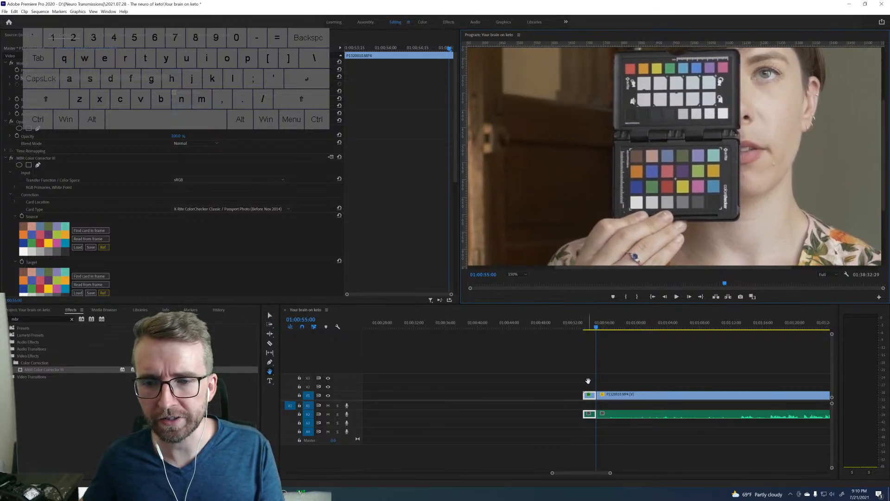
{"action": "key", "text": "v"}
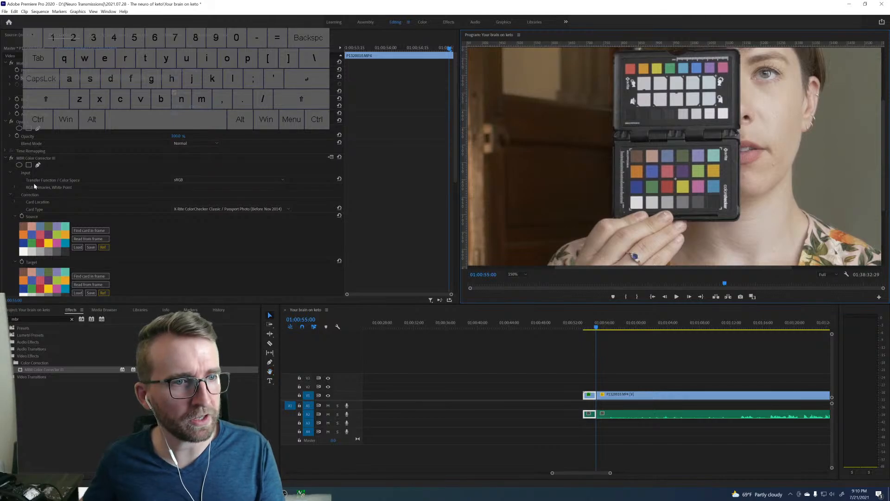
{"action": "left_click", "coordinate": [31, 160]}
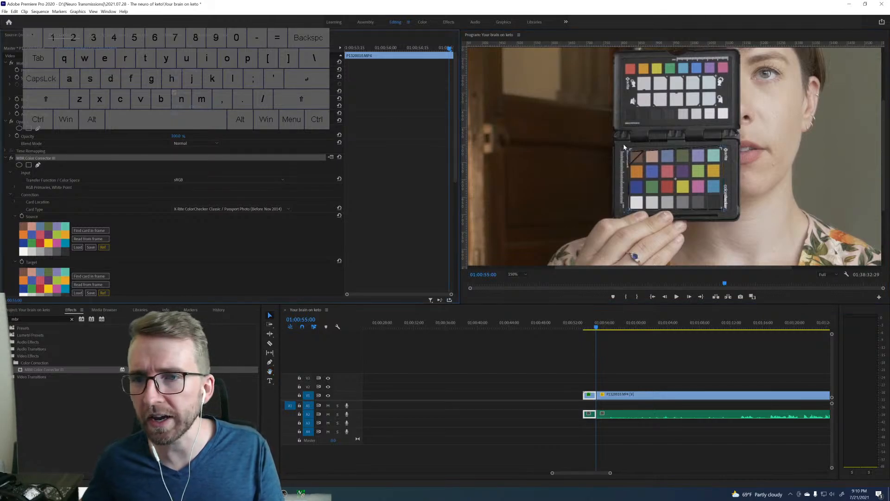
{"action": "left_click_drag", "start_coordinate": [630, 151], "coordinate": [629, 149]}
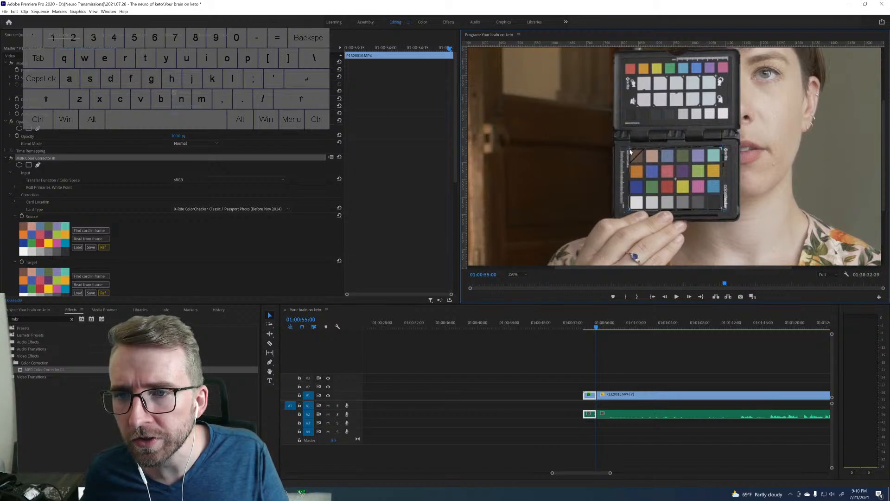
{"action": "left_click_drag", "start_coordinate": [630, 149], "coordinate": [629, 148]}
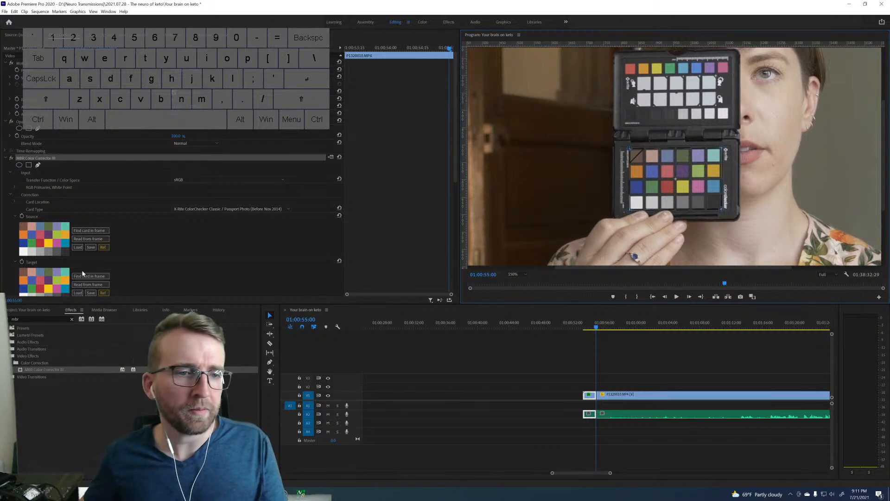
{"action": "left_click", "coordinate": [99, 239]}
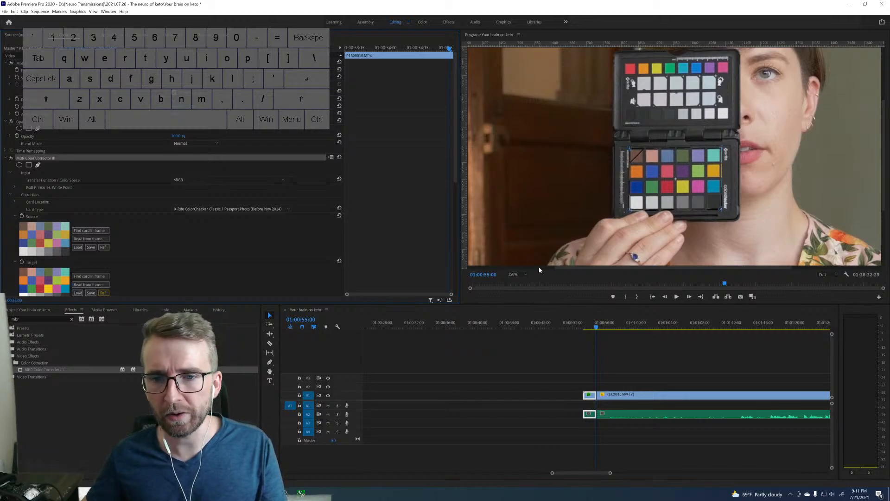
Set the opening piece's scale to 50 and shift its position horizontally and vertically so the picture fills the frame.
{"action": "left_click", "coordinate": [525, 274]}
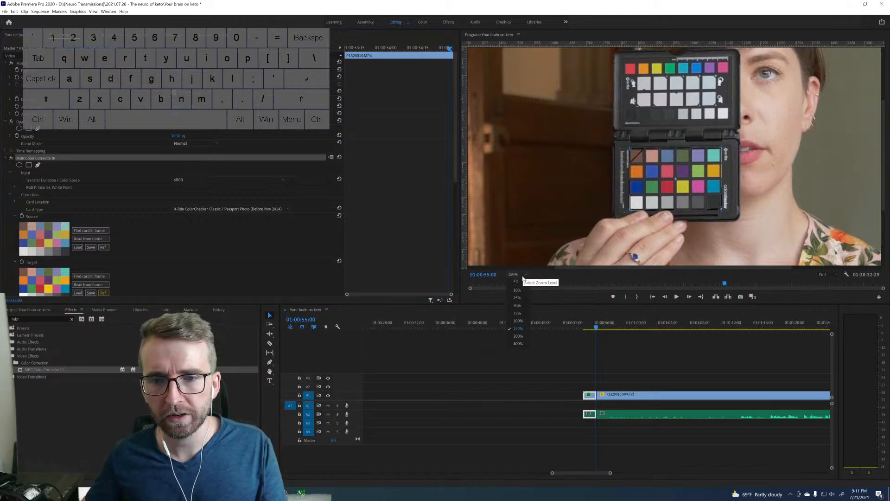
{"action": "left_click", "coordinate": [512, 326]}
{"action": "left_click", "coordinate": [513, 274]}
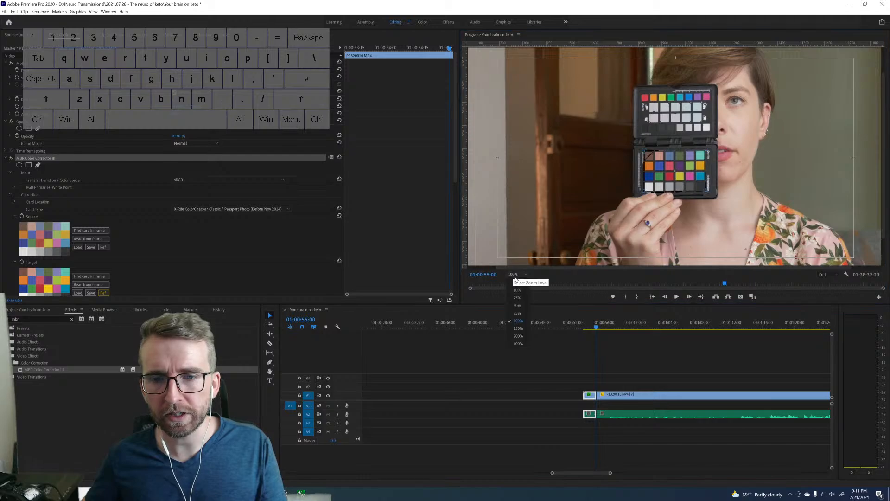
{"action": "left_click", "coordinate": [516, 282]}
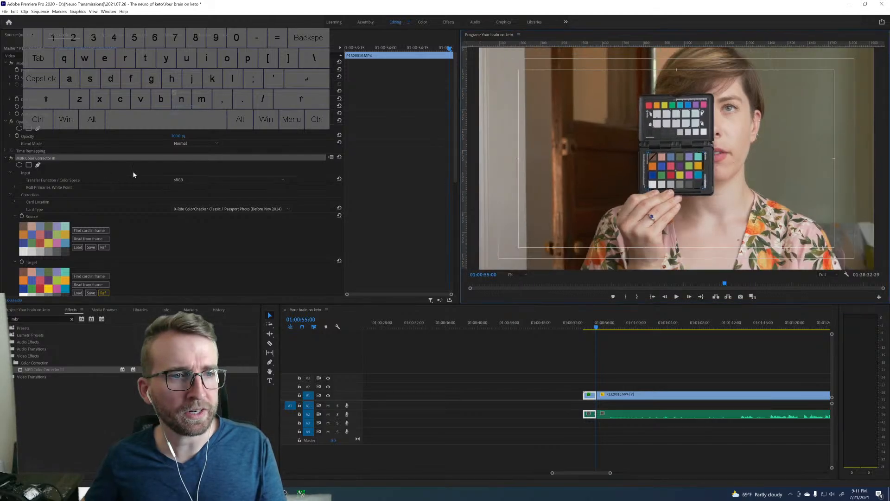
{"action": "left_click", "coordinate": [180, 77]}
{"action": "type", "text": "50"}
{"action": "key", "text": "Return"}
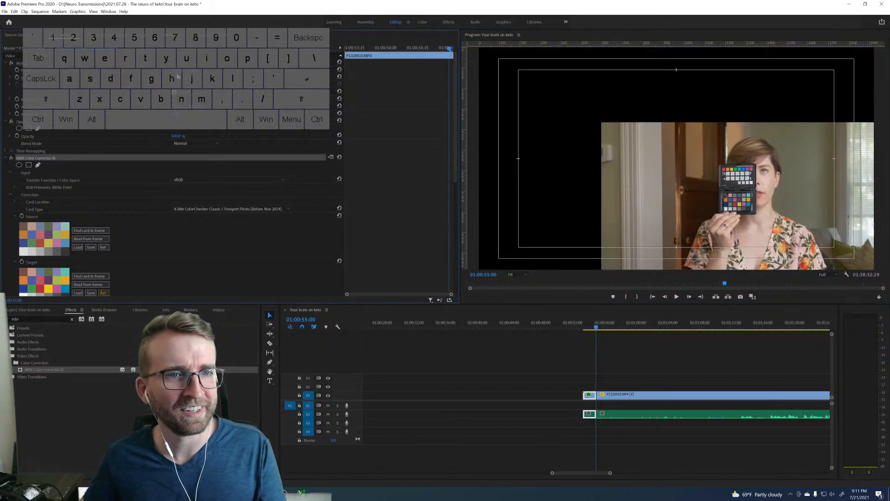
{"action": "left_click_drag", "start_coordinate": [179, 73], "coordinate": [10, 73]}
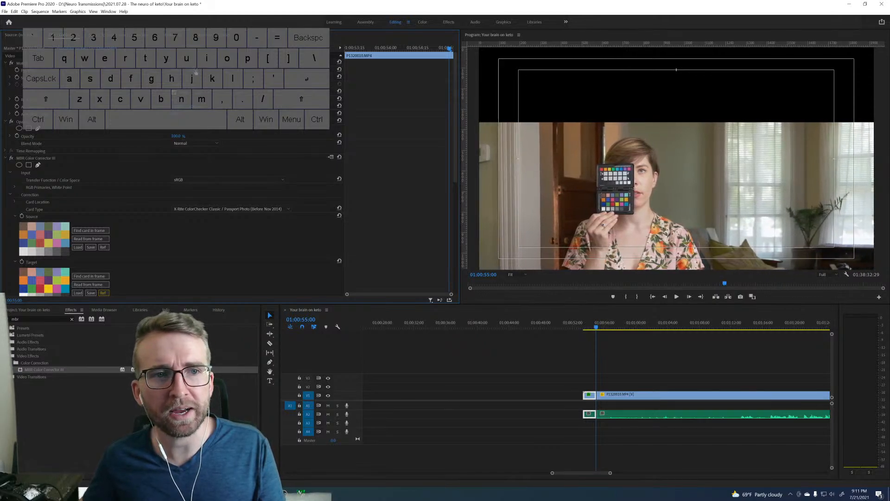
{"action": "left_click_drag", "start_coordinate": [195, 70], "coordinate": [22, 70]}
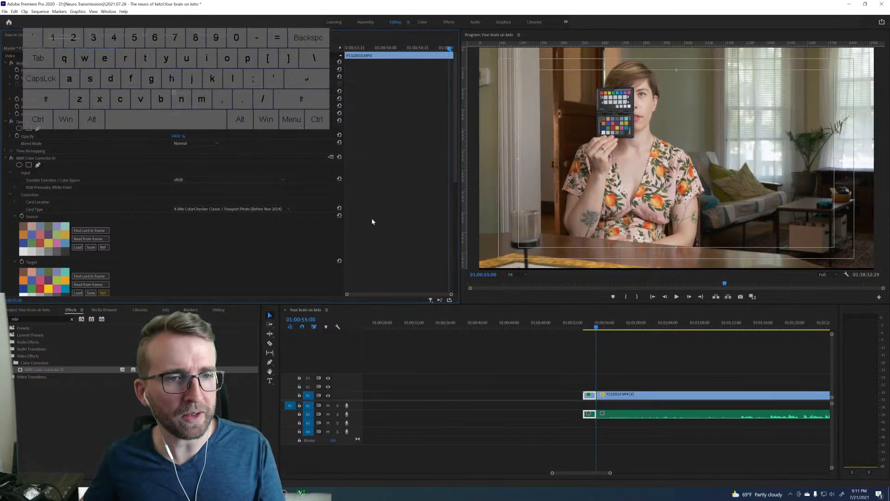
Compare the corrected picture with Preserve Lightness off and on, leaving the option enabled.
{"action": "scroll", "coordinate": [179, 255], "scroll_direction": "down", "scroll_amount": 5}
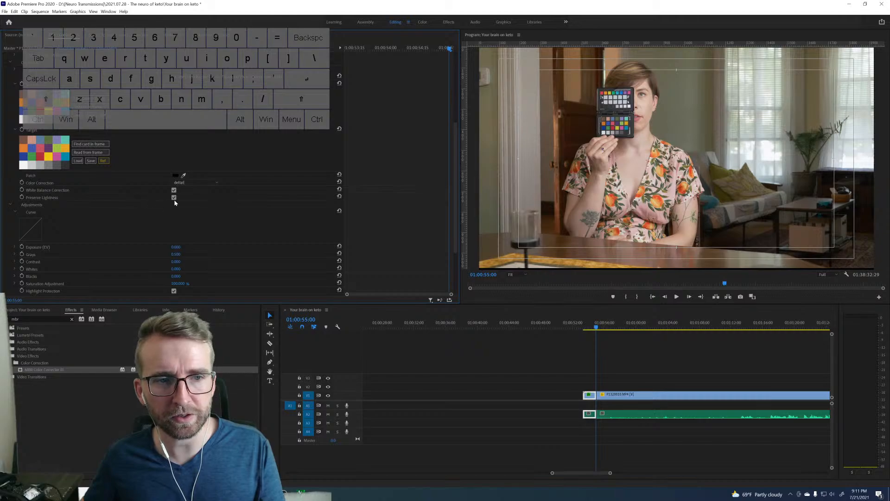
{"action": "left_click", "coordinate": [174, 199]}
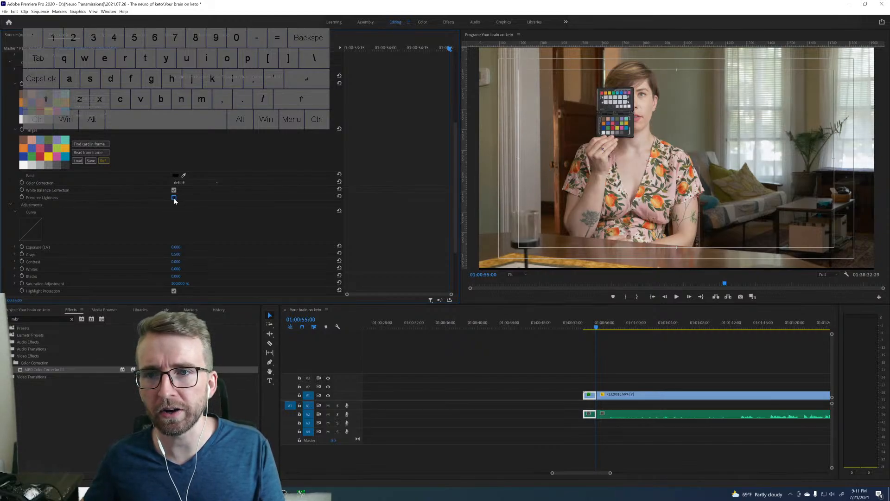
{"action": "left_click", "coordinate": [175, 199]}
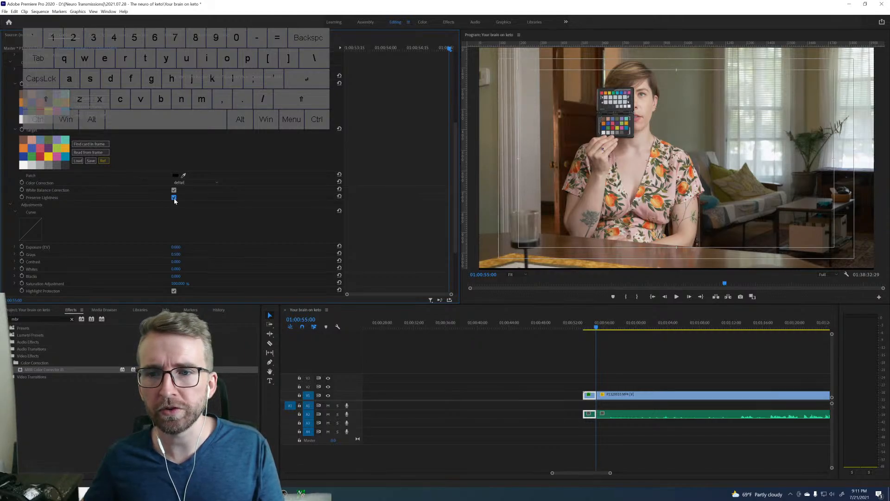
{"action": "left_click", "coordinate": [174, 199]}
{"action": "left_click", "coordinate": [175, 200]}
{"action": "left_click", "coordinate": [175, 199]}
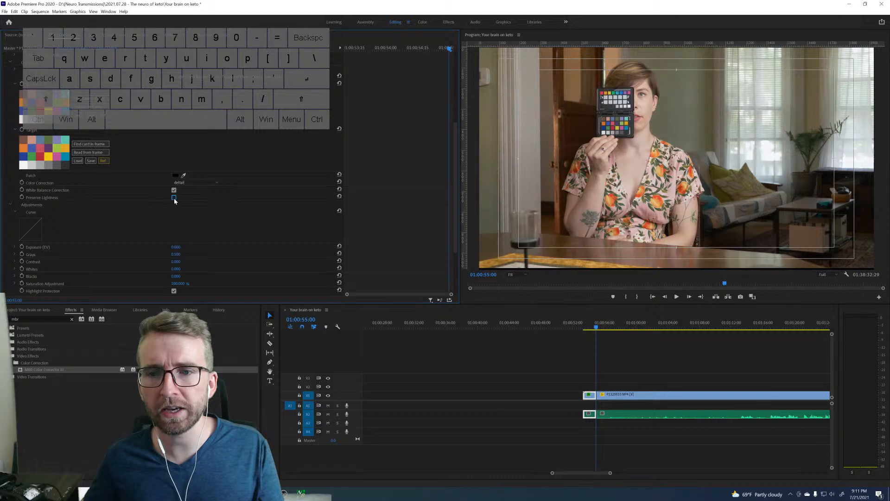
{"action": "left_click", "coordinate": [174, 199]}
{"action": "left_click", "coordinate": [175, 200]}
{"action": "left_click", "coordinate": [174, 199]}
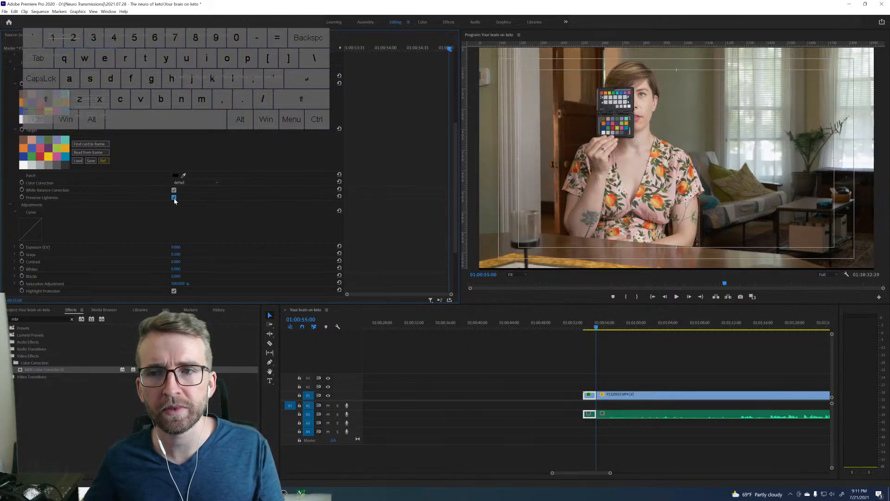
Export the MBR correction as a LUT cube file whose name starts with "Dining Room", in the project folder beside Kitchen LUT.cube.
{"action": "scroll", "coordinate": [315, 172], "scroll_direction": "down", "scroll_amount": 4}
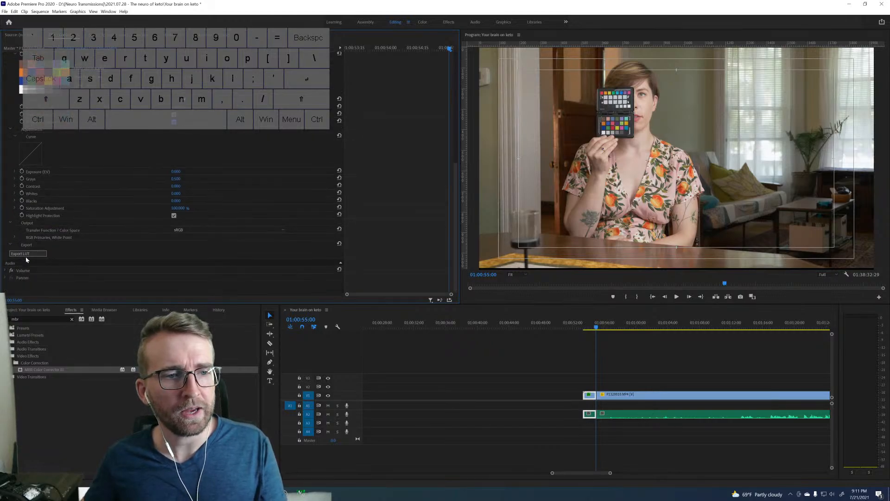
{"action": "left_click", "coordinate": [28, 253]}
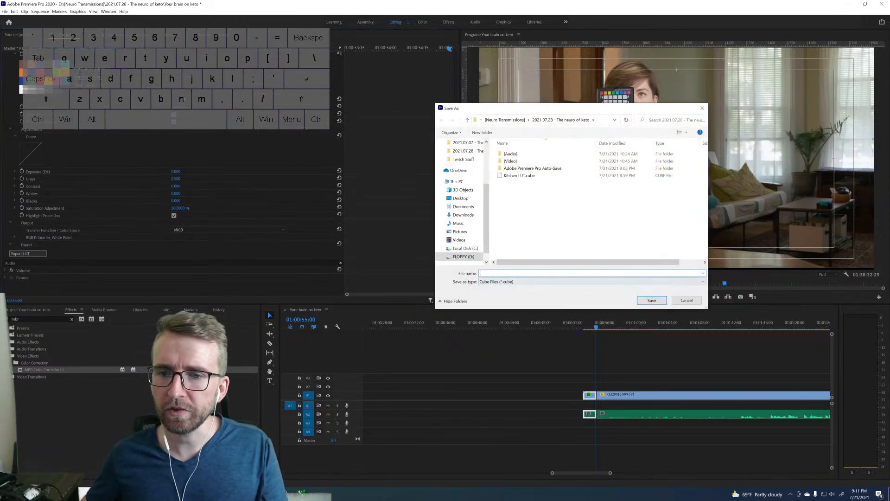
{"action": "type", "text": "Dining ro"}
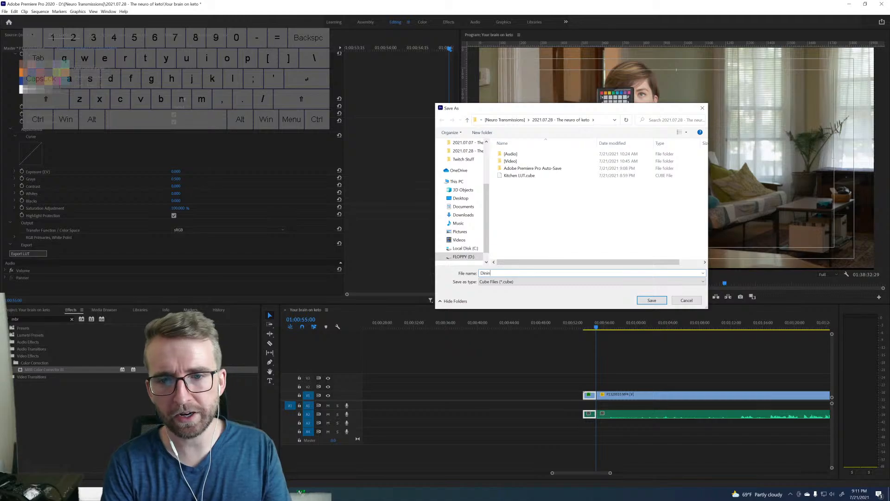
{"action": "key", "text": "BackSpace"}
{"action": "key", "text": "BackSpace"}
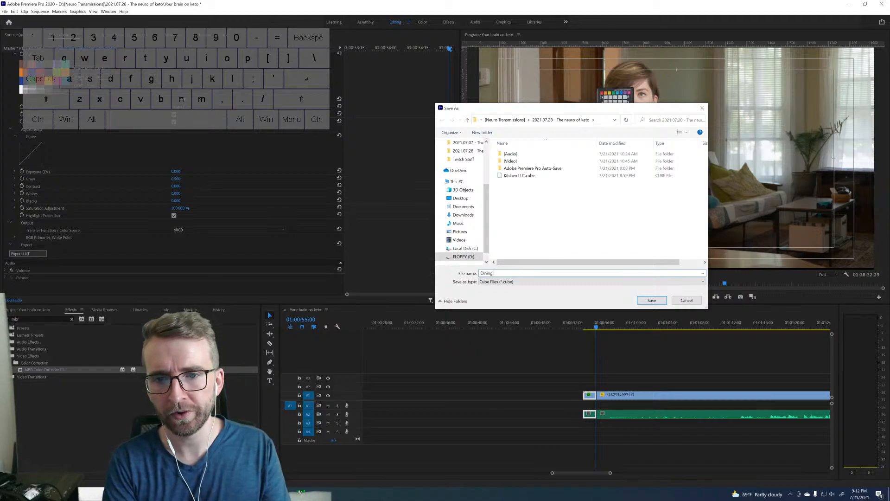
{"action": "type", "text": "Room LUT"}
{"action": "key", "text": "Return"}
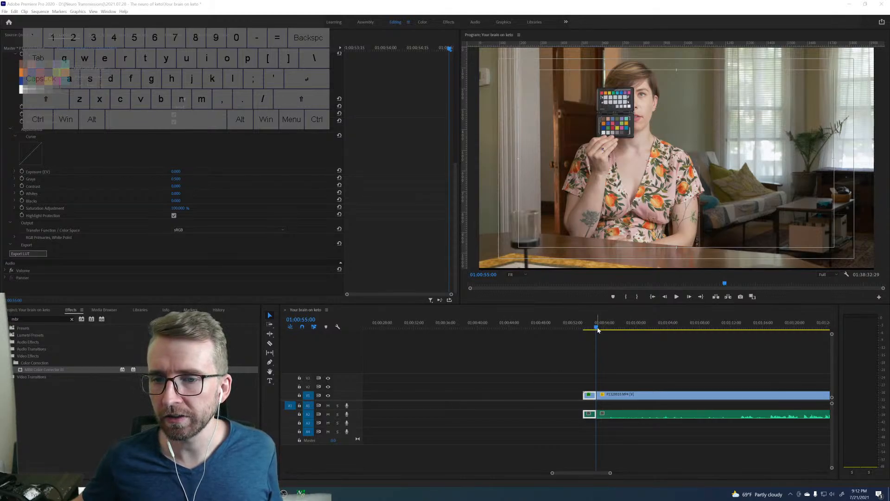
Isolate a second short piece of P1320010.MP4 right after the opening one and park the playhead on its chart frame at 01:00:55:10.
{"action": "left_click_drag", "start_coordinate": [597, 327], "coordinate": [602, 325]}
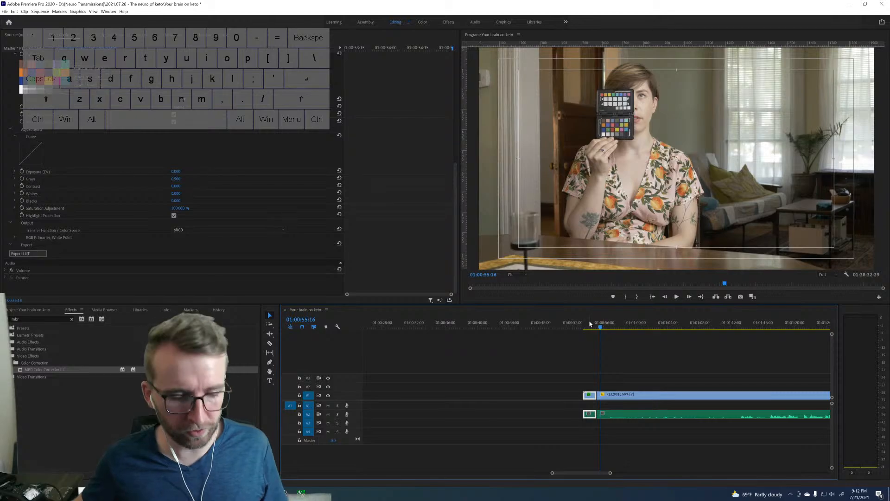
{"action": "left_click", "coordinate": [598, 397]}
{"action": "key", "text": "Left"}
{"action": "key", "text": "Left"}
{"action": "key", "text": "Left"}
{"action": "key", "text": "Left"}
{"action": "key", "text": "Left"}
{"action": "key", "text": "Left"}
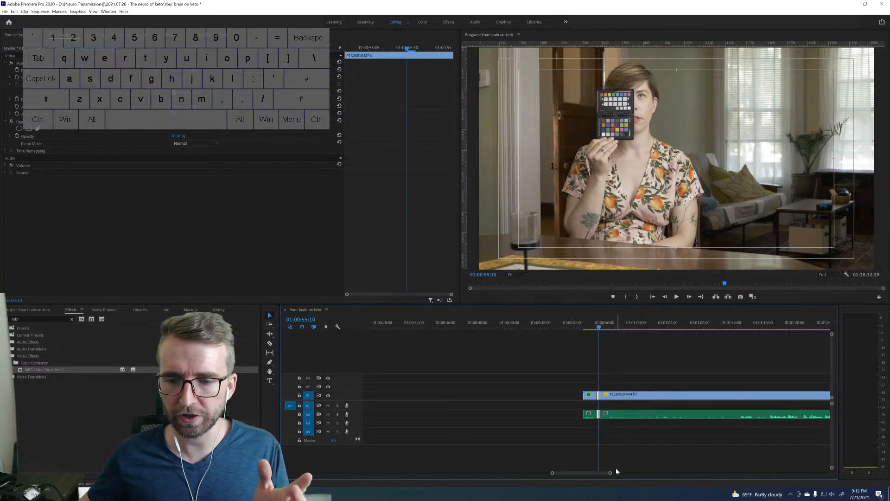
Apply MBR Color Corrector III to the second short piece of P1320010.MP4 and review its source, target and correction settings.
{"action": "left_click_drag", "start_coordinate": [610, 472], "coordinate": [571, 467]}
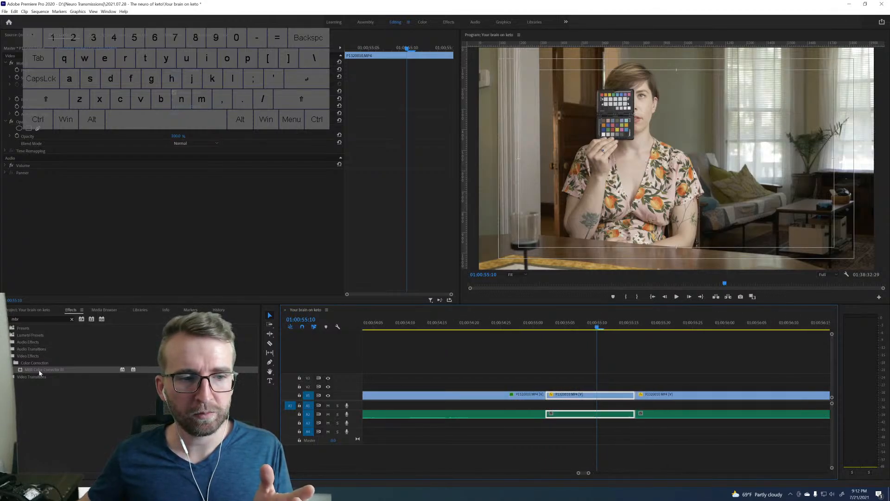
{"action": "left_click_drag", "start_coordinate": [40, 370], "coordinate": [621, 397]}
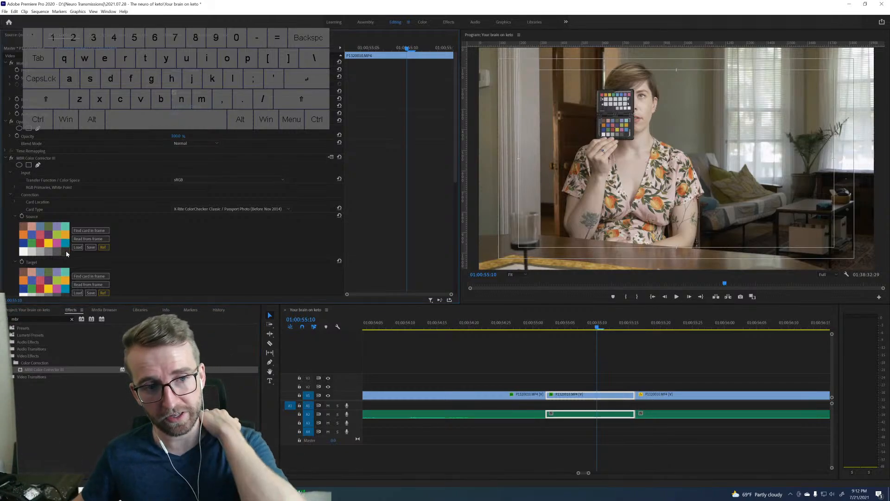
{"action": "scroll", "coordinate": [122, 234], "scroll_direction": "down", "scroll_amount": 3}
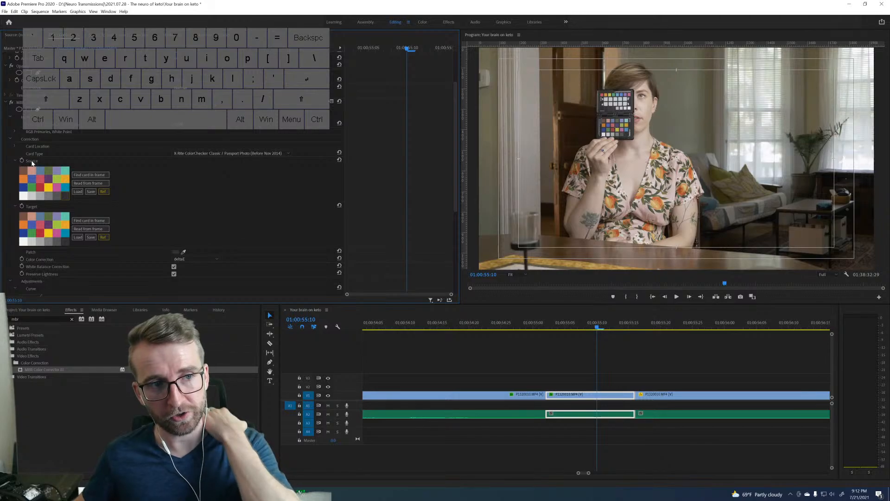
{"action": "scroll", "coordinate": [116, 248], "scroll_direction": "down", "scroll_amount": 2}
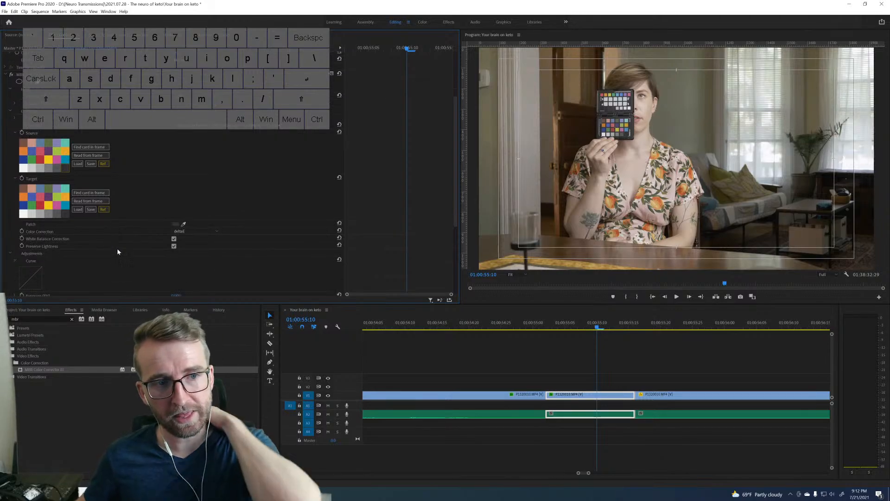
{"action": "scroll", "coordinate": [103, 243], "scroll_direction": "down", "scroll_amount": 1}
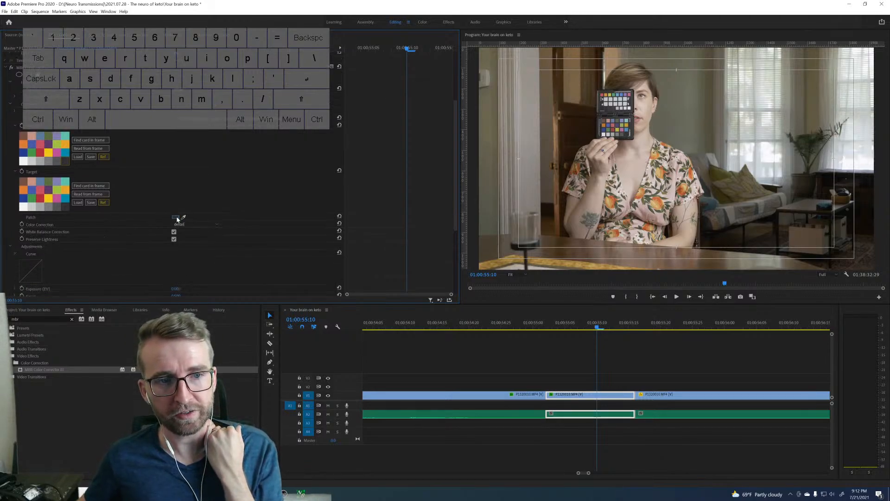
Try a Patch colour sampled from the chart's dark corner patch, comparing the effect off and on before resetting it.
{"action": "left_click", "coordinate": [177, 217]}
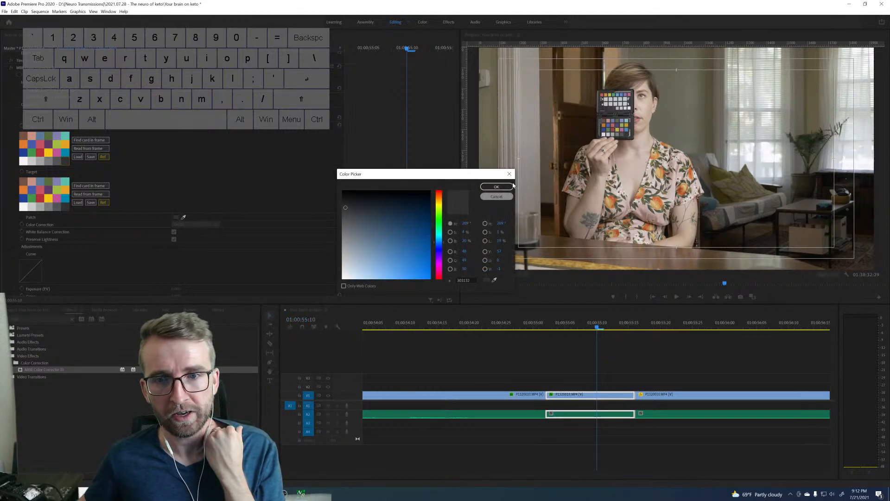
{"action": "left_click", "coordinate": [495, 197]}
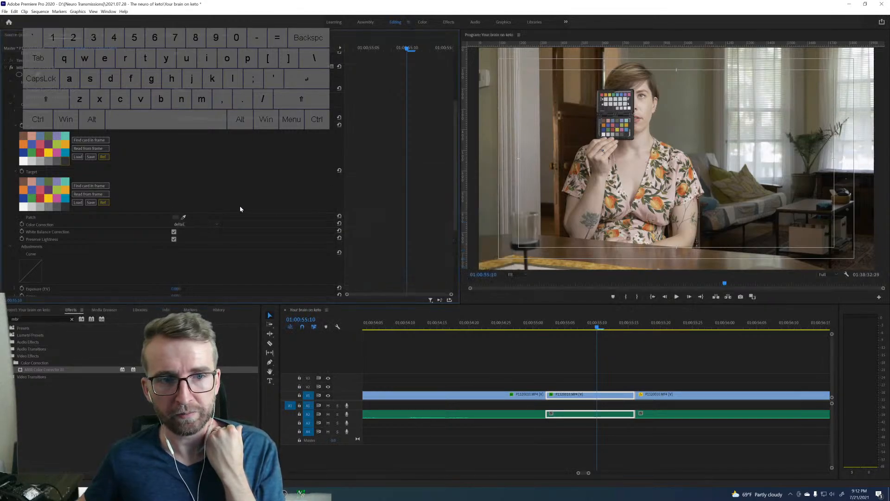
{"action": "left_click", "coordinate": [184, 217]}
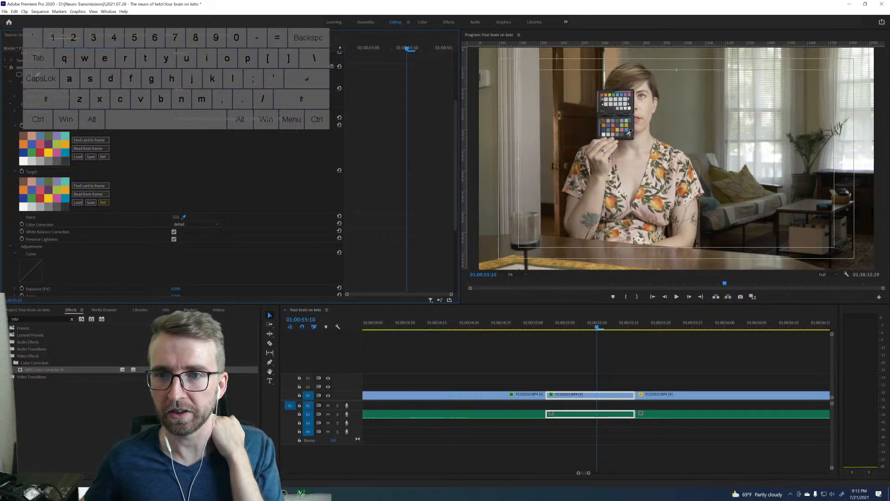
{"action": "left_click", "coordinate": [628, 134]}
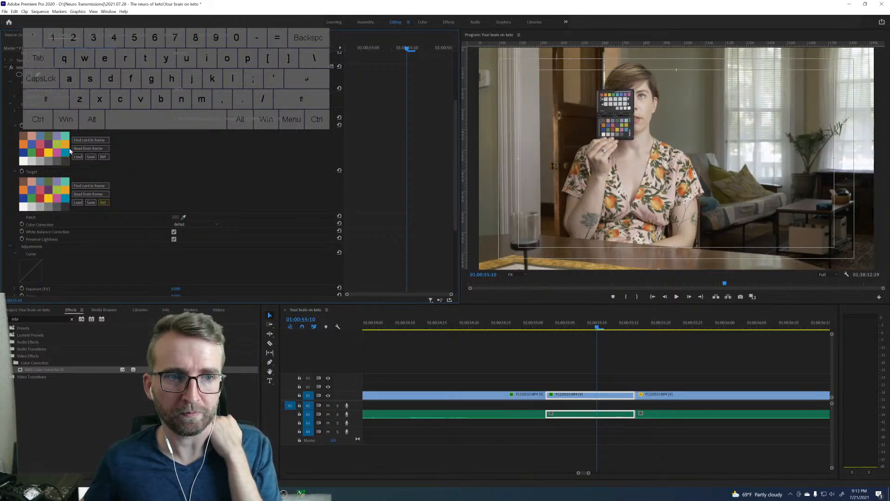
{"action": "left_click", "coordinate": [12, 68]}
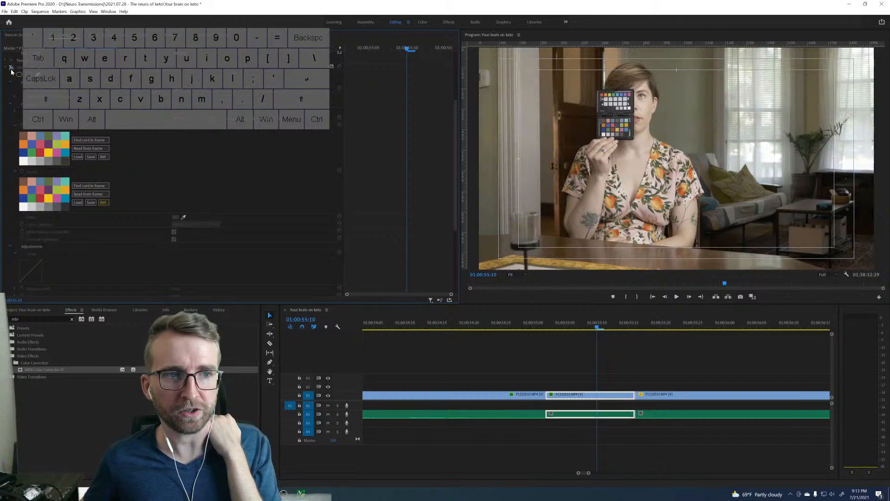
{"action": "left_click", "coordinate": [11, 68]}
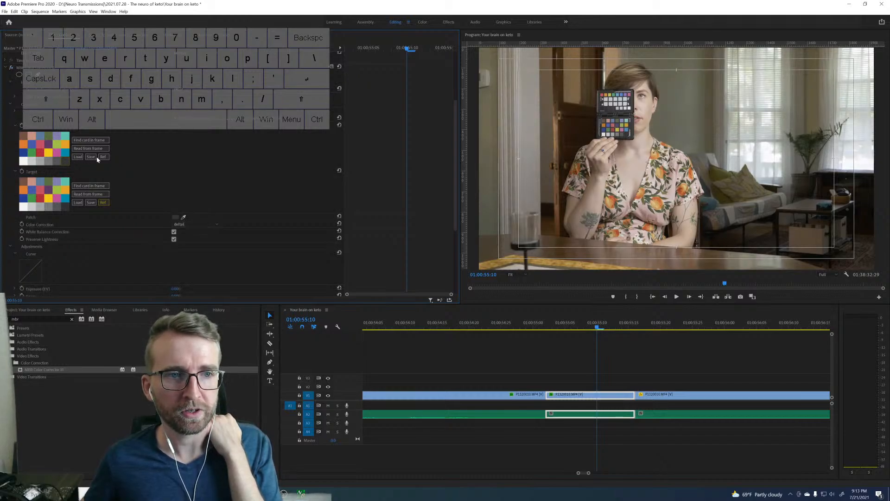
{"action": "left_click", "coordinate": [339, 66]}
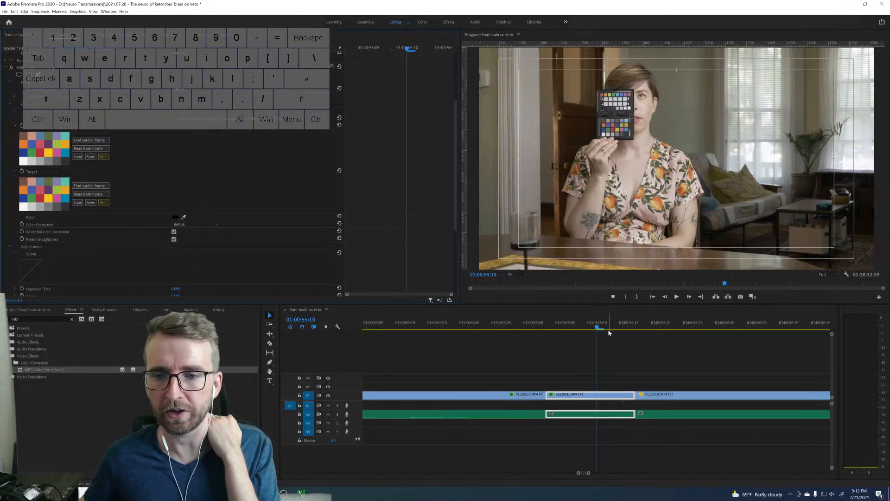
Fit the four corner points of the MBR correction grid roughly around the lower 24-patch colour chart.
{"action": "left_click", "coordinate": [41, 68]}
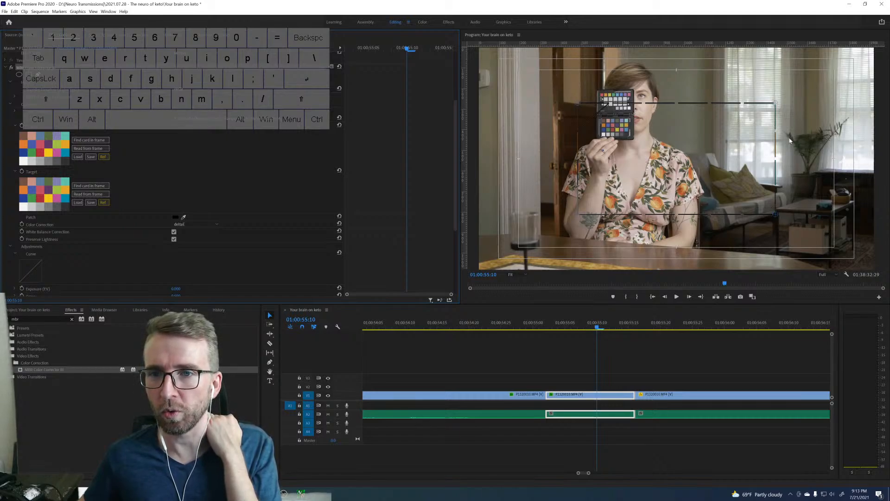
{"action": "left_click_drag", "start_coordinate": [590, 106], "coordinate": [602, 121]}
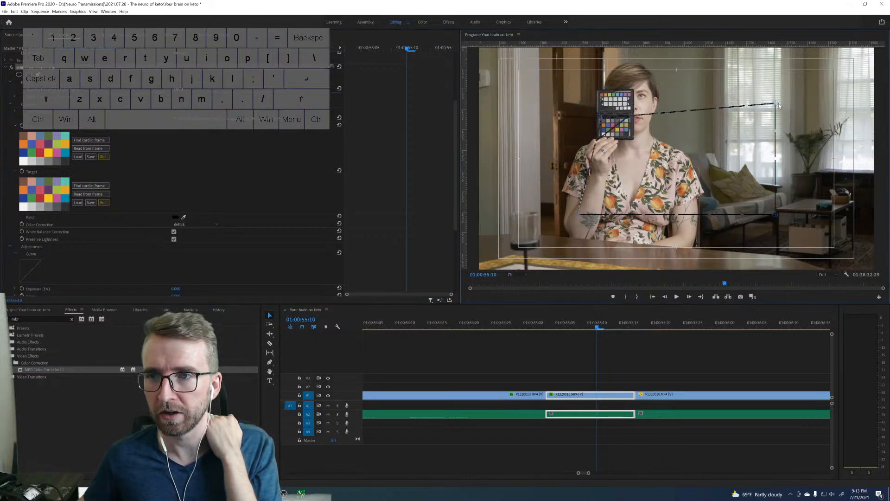
{"action": "left_click_drag", "start_coordinate": [778, 107], "coordinate": [630, 120]}
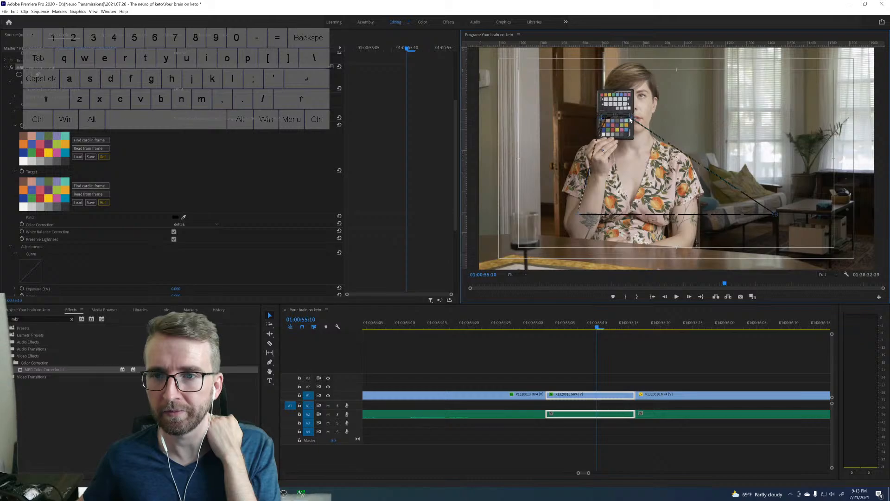
{"action": "left_click_drag", "start_coordinate": [773, 218], "coordinate": [630, 138]}
{"action": "left_click_drag", "start_coordinate": [583, 211], "coordinate": [601, 139]}
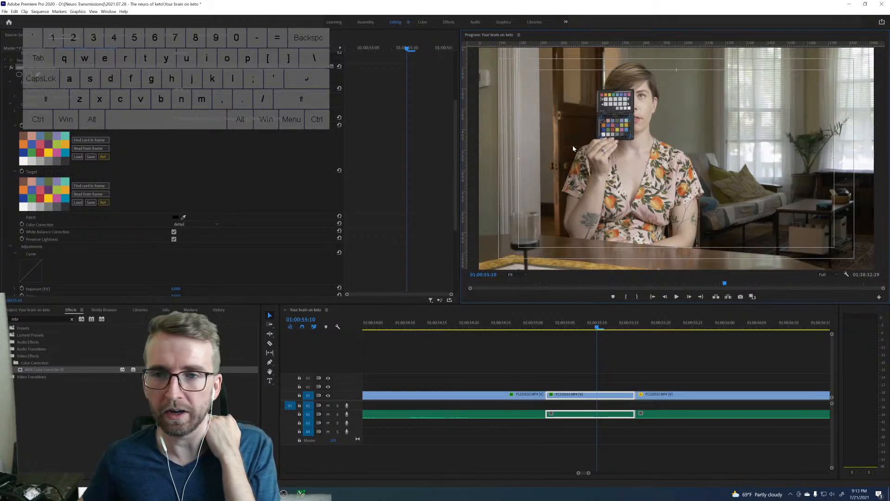
Refine the four grid corners at 400% magnification so they sit exactly on the outer corners of the 24-patch chart.
{"action": "left_click", "coordinate": [511, 275]}
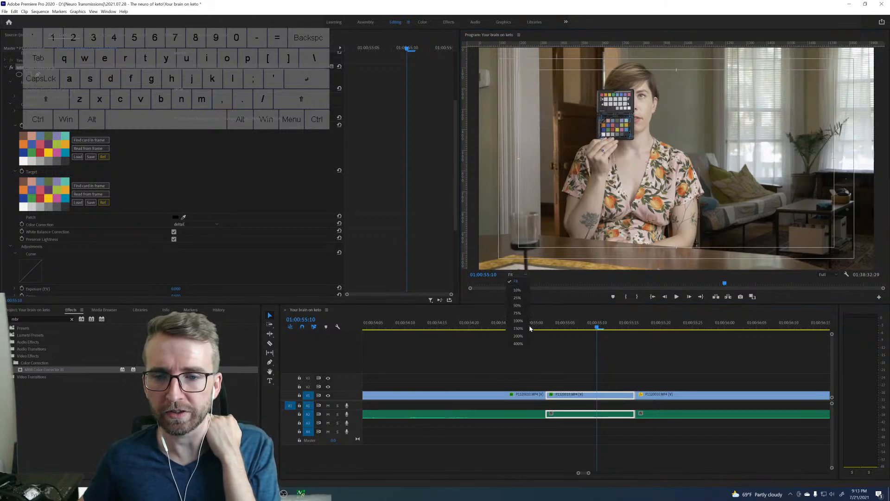
{"action": "left_click", "coordinate": [518, 336]}
{"action": "left_click", "coordinate": [520, 274]}
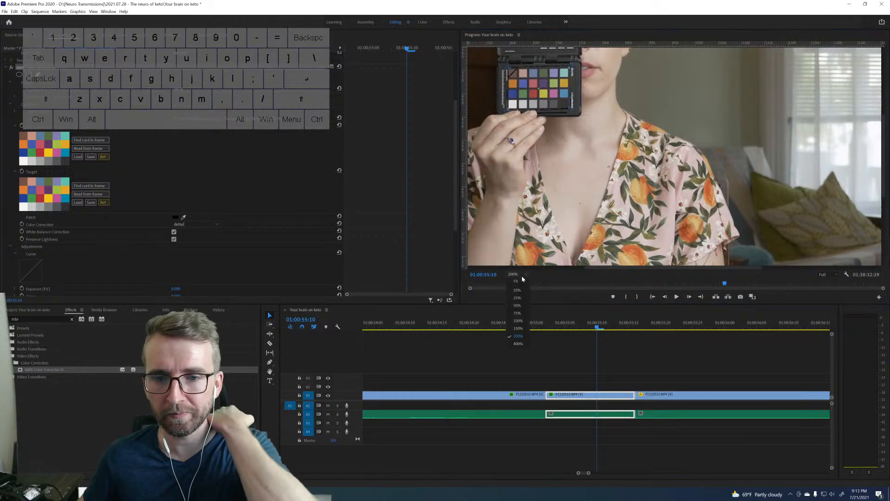
{"action": "left_click", "coordinate": [517, 342]}
{"action": "key", "text": "h"}
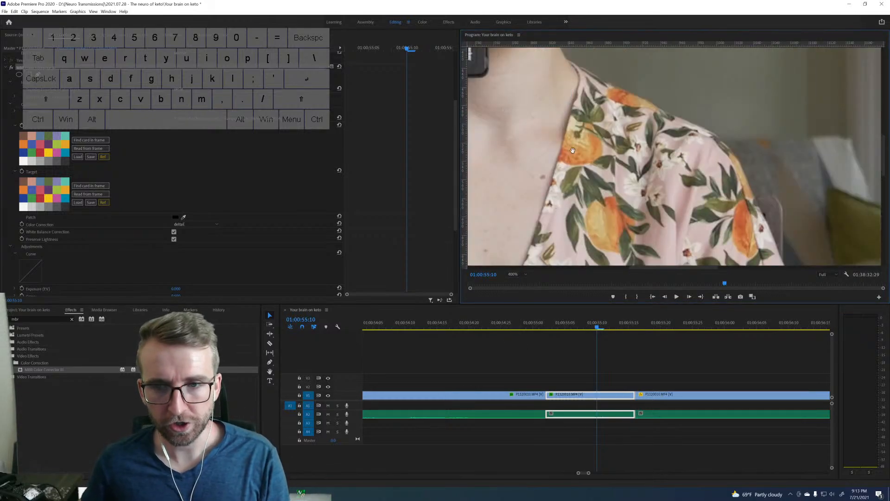
{"action": "left_click_drag", "start_coordinate": [482, 53], "coordinate": [775, 183]}
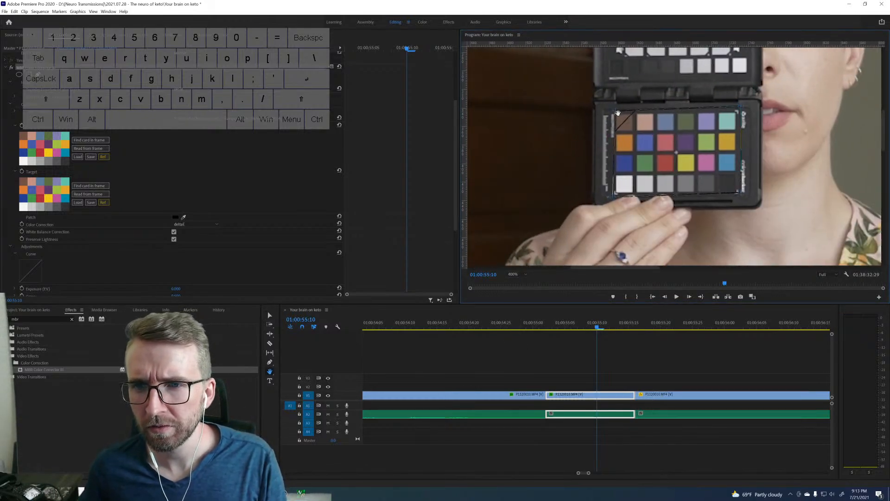
{"action": "key", "text": "v"}
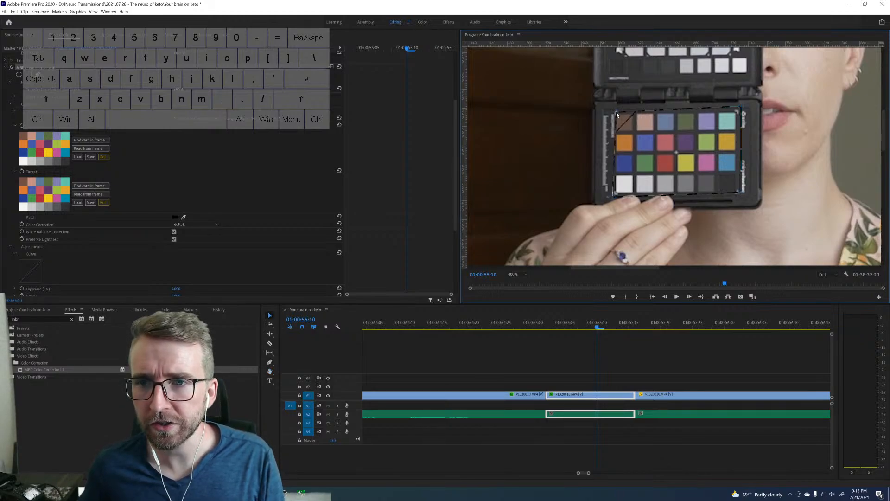
{"action": "left_click_drag", "start_coordinate": [616, 112], "coordinate": [614, 112]}
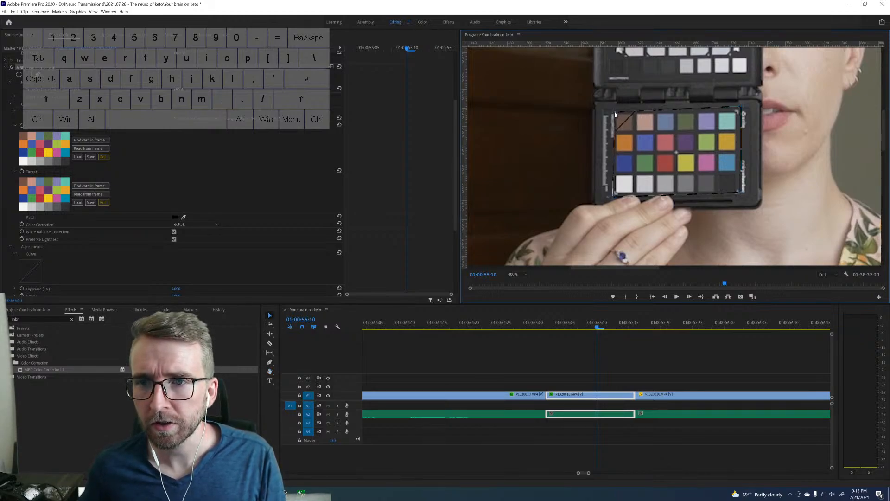
{"action": "left_click_drag", "start_coordinate": [741, 107], "coordinate": [737, 111]}
{"action": "left_click_drag", "start_coordinate": [740, 192], "coordinate": [737, 195]}
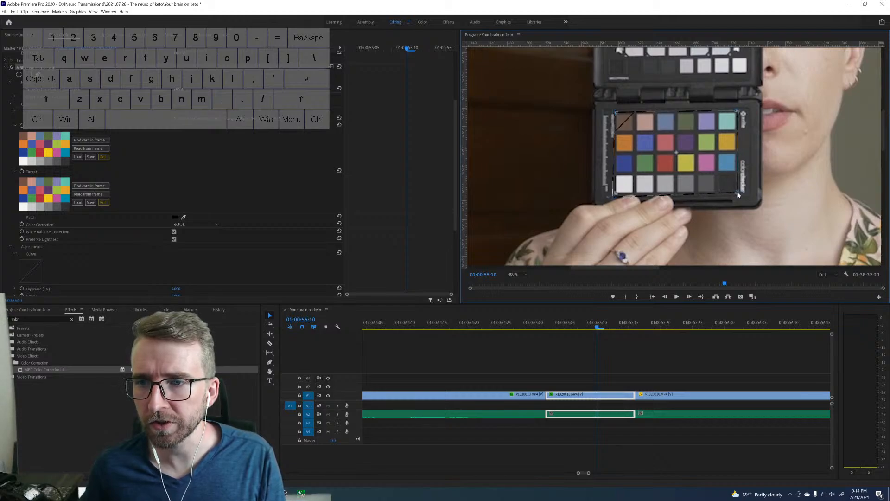
{"action": "left_click_drag", "start_coordinate": [613, 196], "coordinate": [614, 194]}
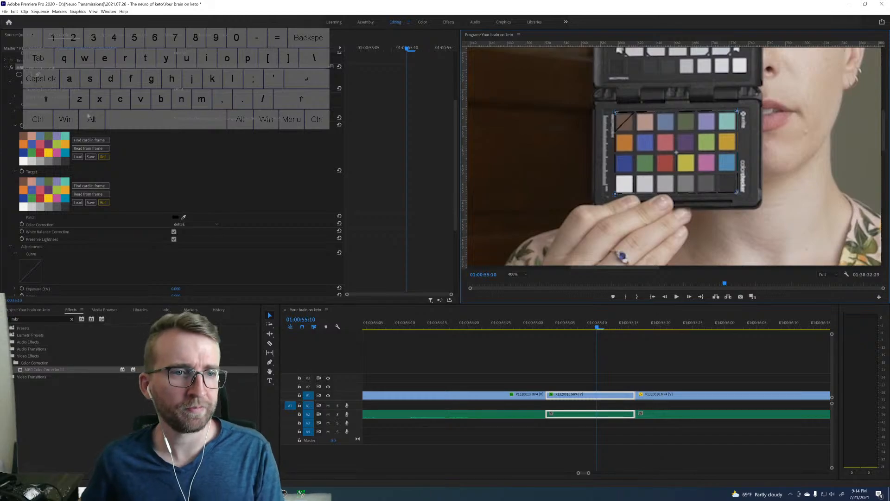
Read the source chart colours from the frame and check the corrected picture at Fit magnification.
{"action": "left_click", "coordinate": [93, 150]}
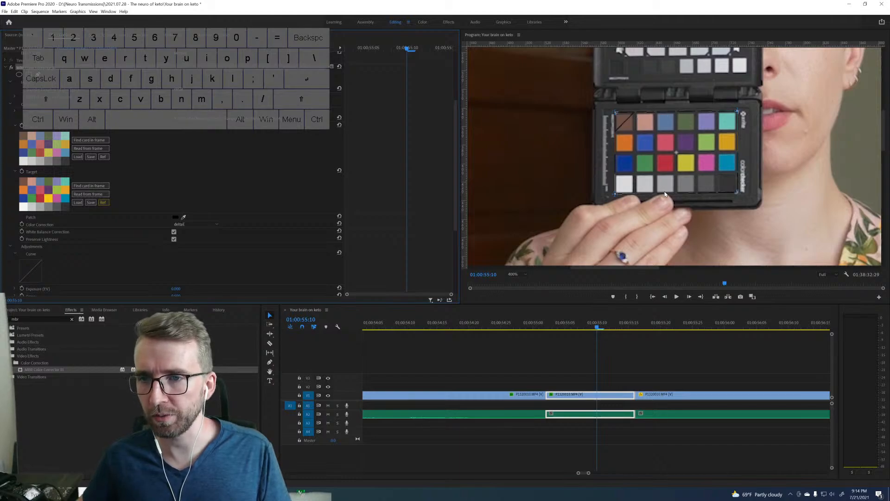
{"action": "left_click", "coordinate": [515, 274]}
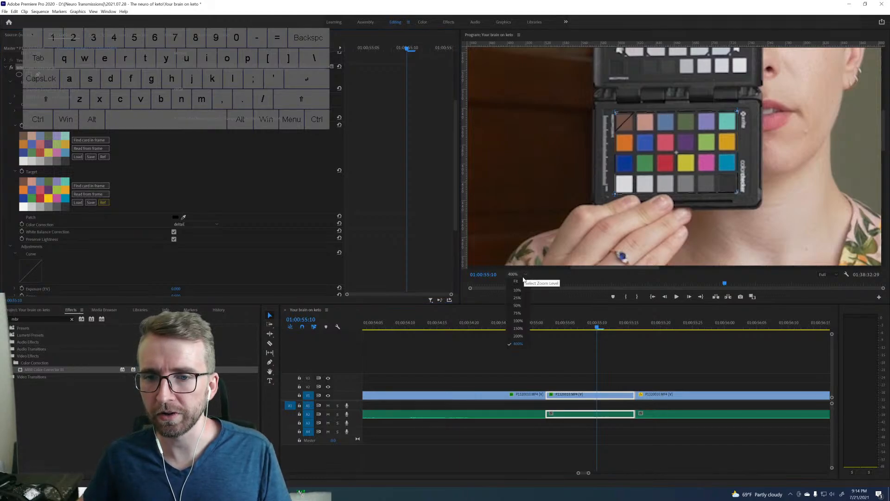
{"action": "left_click", "coordinate": [516, 281]}
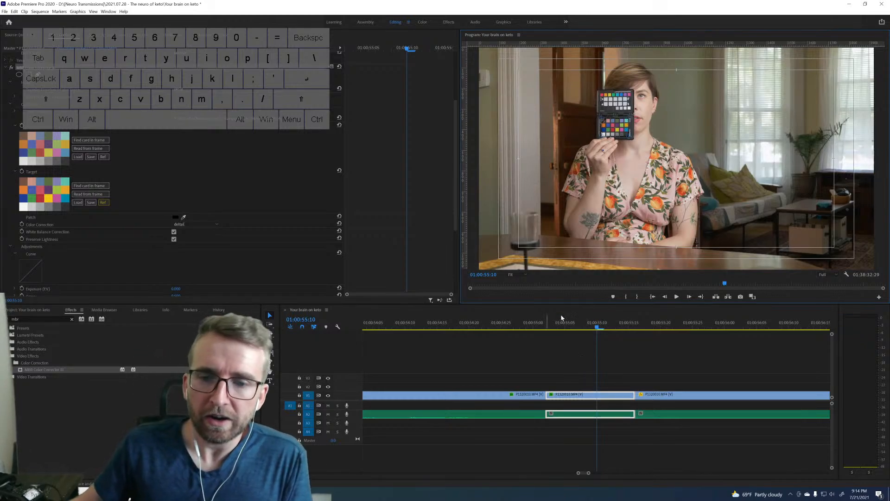
Delete the two short chart pieces at the start of P1320010.MP4 and park the playhead at 01:00:55:20 on the remaining clip.
{"action": "left_click_drag", "start_coordinate": [582, 361], "coordinate": [537, 415]}
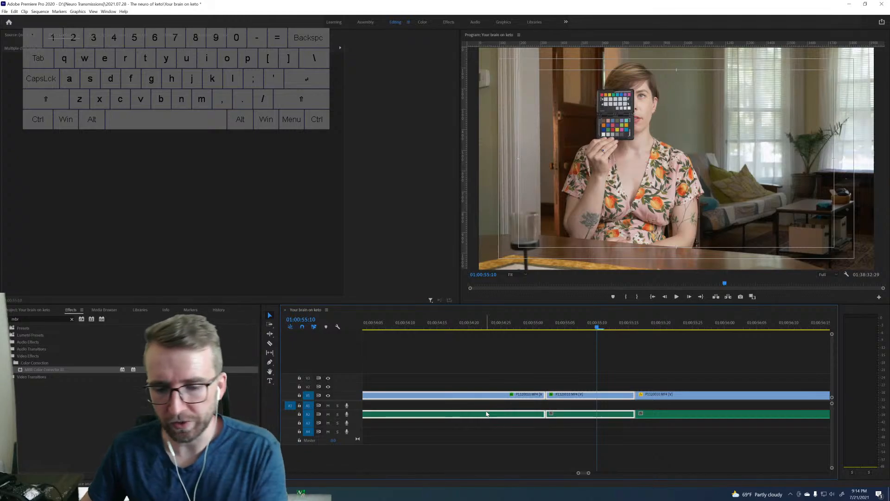
{"action": "key", "text": "Delete"}
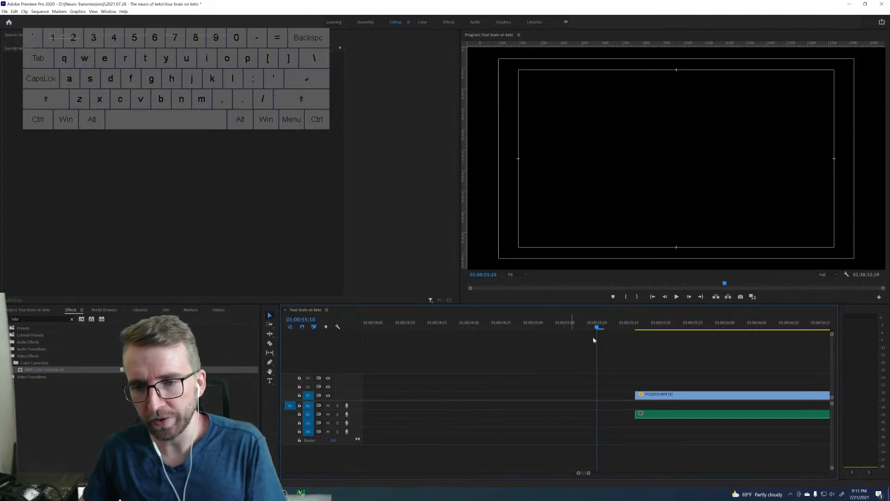
{"action": "left_click", "coordinate": [663, 328]}
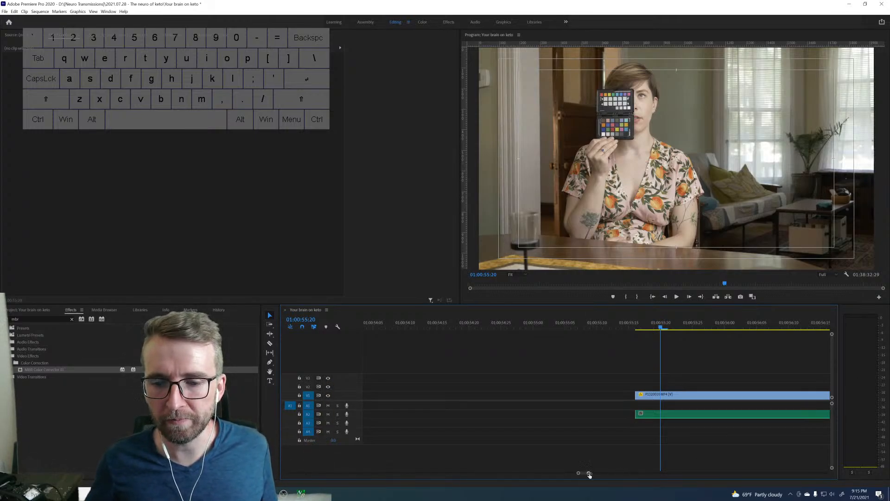
Find the Lumetri Color effect and apply it to the remaining P1320010.MP4 clip.
{"action": "left_click_drag", "start_coordinate": [587, 473], "coordinate": [837, 464]}
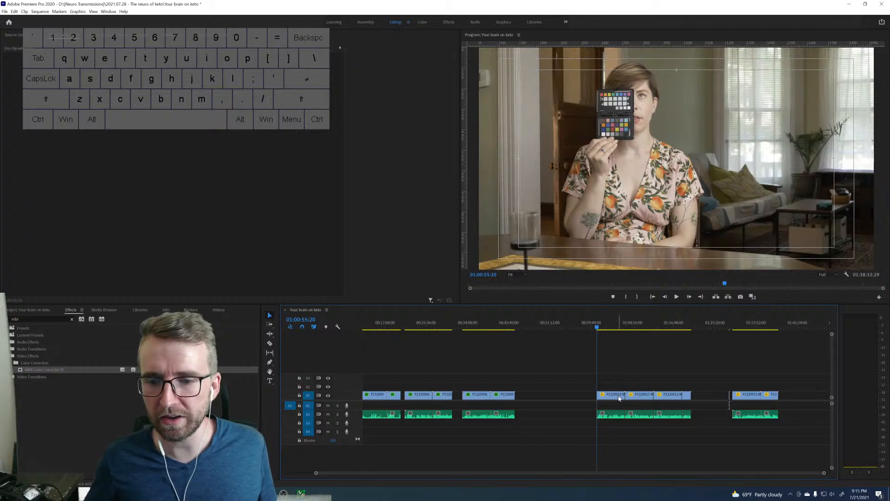
{"action": "left_click", "coordinate": [616, 395]}
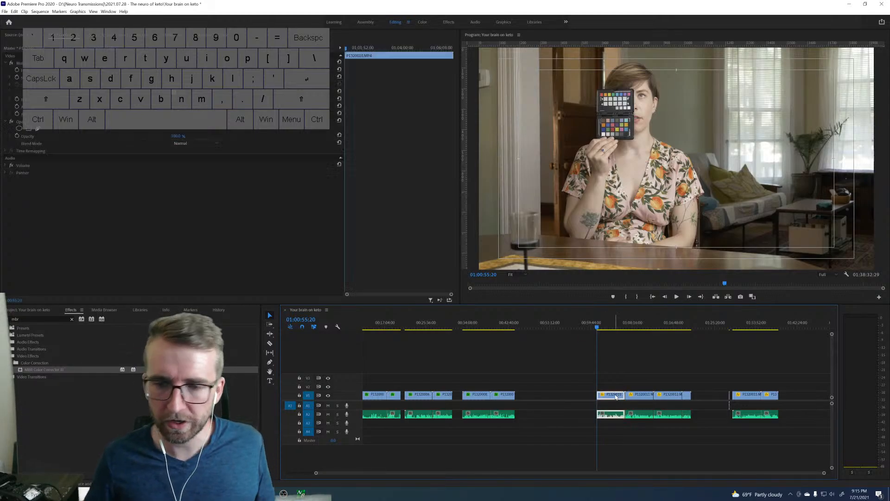
{"action": "left_click", "coordinate": [71, 320]}
{"action": "left_click", "coordinate": [72, 320]}
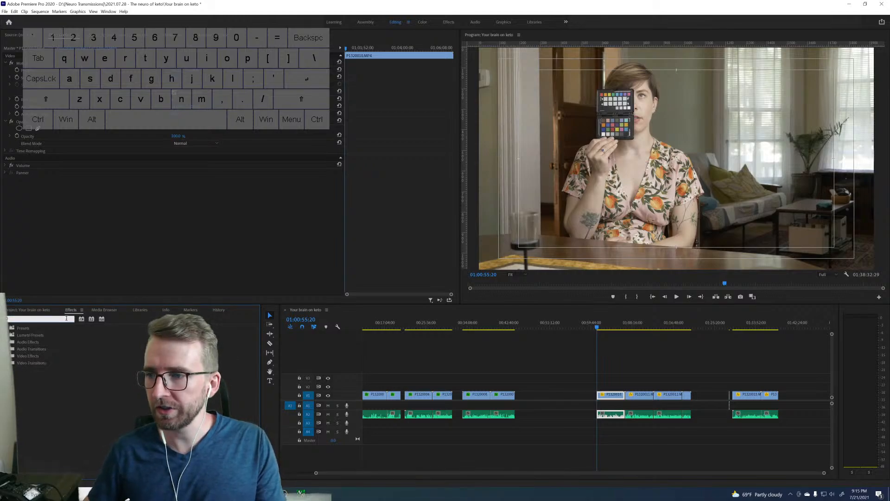
{"action": "type", "text": "lumetri colo"}
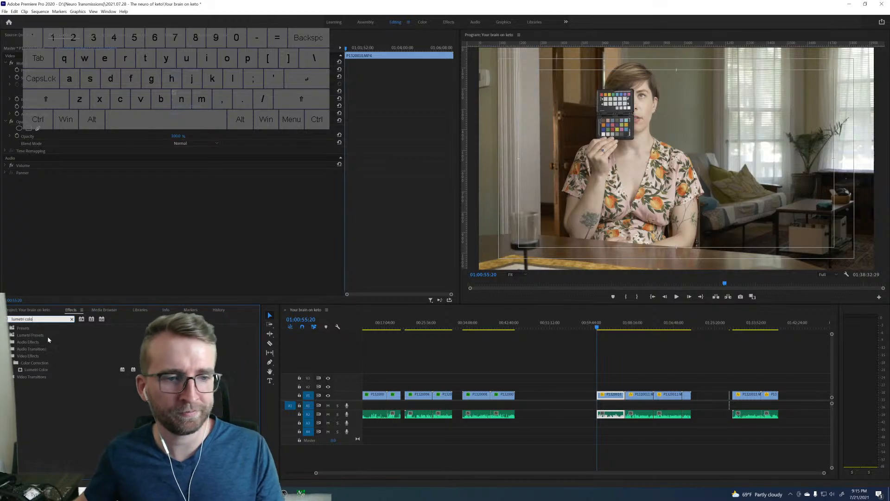
{"action": "left_click_drag", "start_coordinate": [43, 370], "coordinate": [613, 398]}
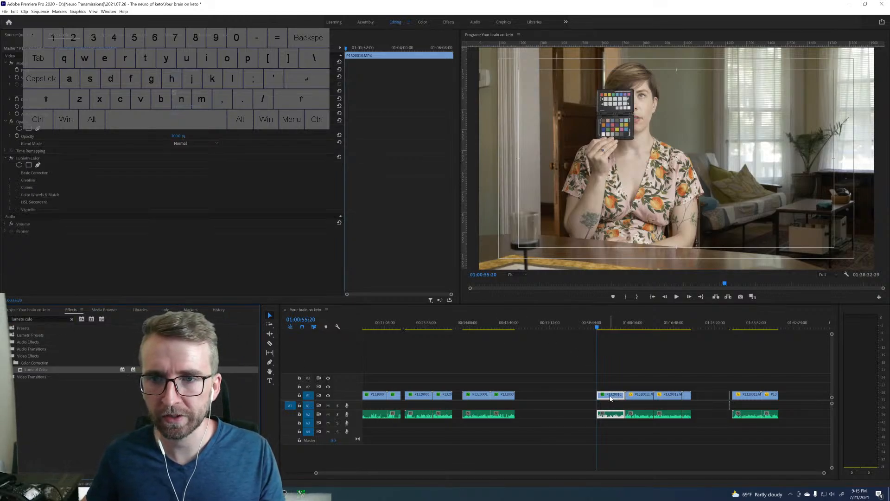
Load Dining Room LUT.cube from the project folder as the Input LUT in the clip's Lumetri Basic Correction.
{"action": "left_click", "coordinate": [10, 171]}
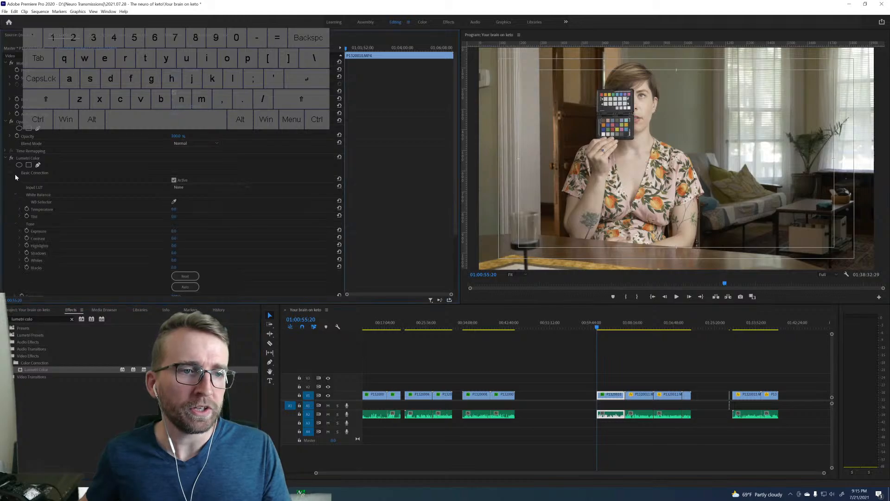
{"action": "left_click", "coordinate": [247, 187]}
{"action": "left_click", "coordinate": [235, 208]}
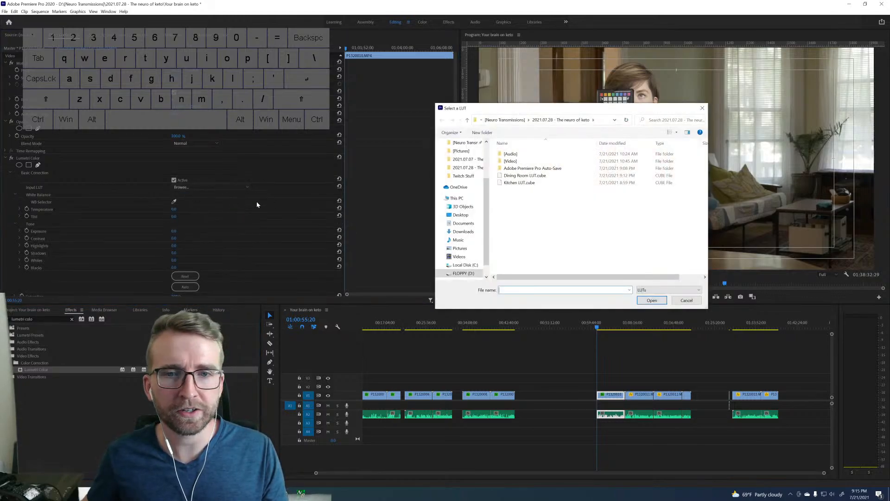
{"action": "left_click", "coordinate": [536, 176]}
{"action": "left_click", "coordinate": [651, 301]}
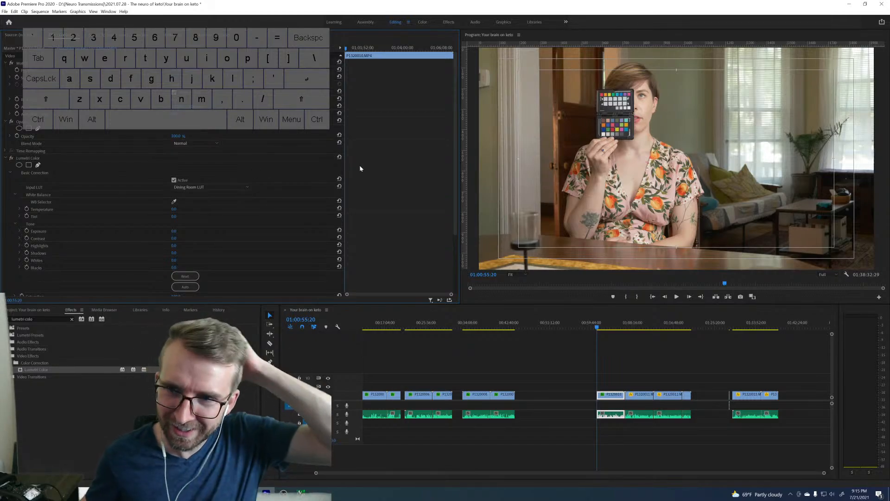
Try a different Exposure value in the clip's Lumetri Basic Correction tone settings.
{"action": "scroll", "coordinate": [357, 171], "scroll_direction": "down", "scroll_amount": 3}
{"action": "scroll", "coordinate": [355, 177], "scroll_direction": "down", "scroll_amount": 3}
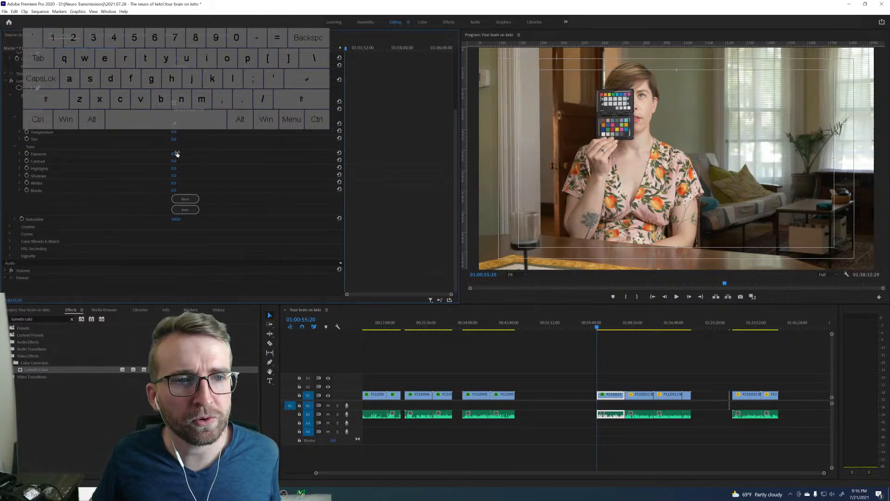
{"action": "left_click_drag", "start_coordinate": [176, 154], "coordinate": [184, 153]}
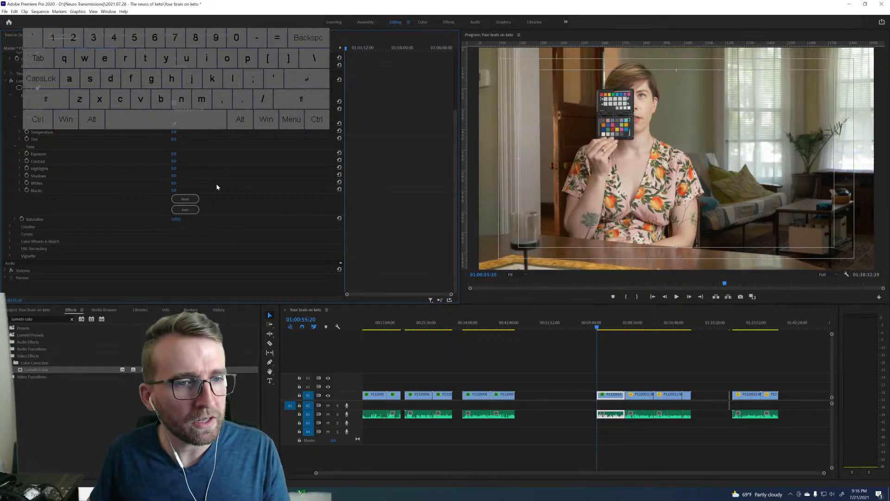
Apply the SL CLEAN KODAK A HDR look in the Creative section of the clip's Lumetri Color effect.
{"action": "left_click", "coordinate": [27, 226]}
{"action": "scroll", "coordinate": [310, 229], "scroll_direction": "down", "scroll_amount": 2}
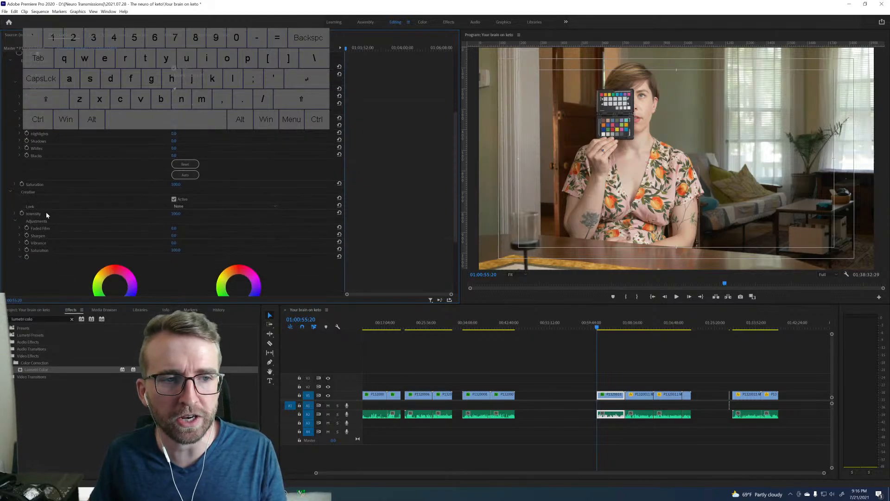
{"action": "left_click", "coordinate": [180, 206]}
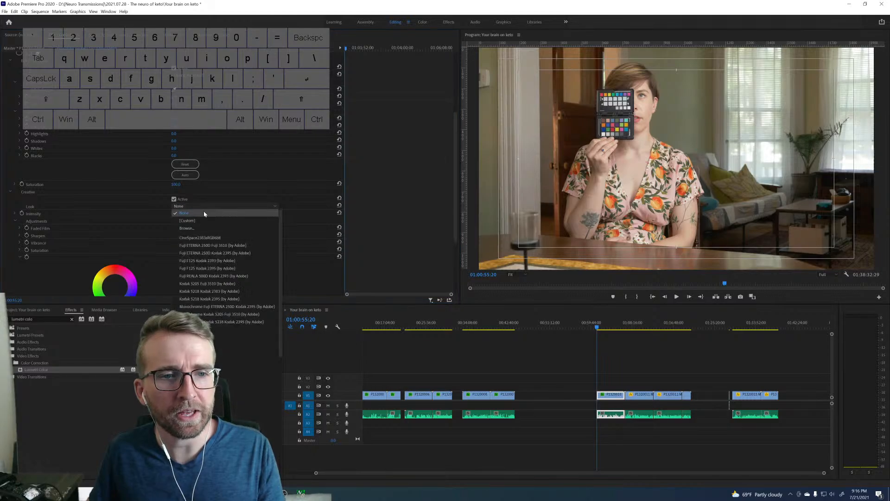
{"action": "scroll", "coordinate": [226, 350], "scroll_direction": "down", "scroll_amount": 5}
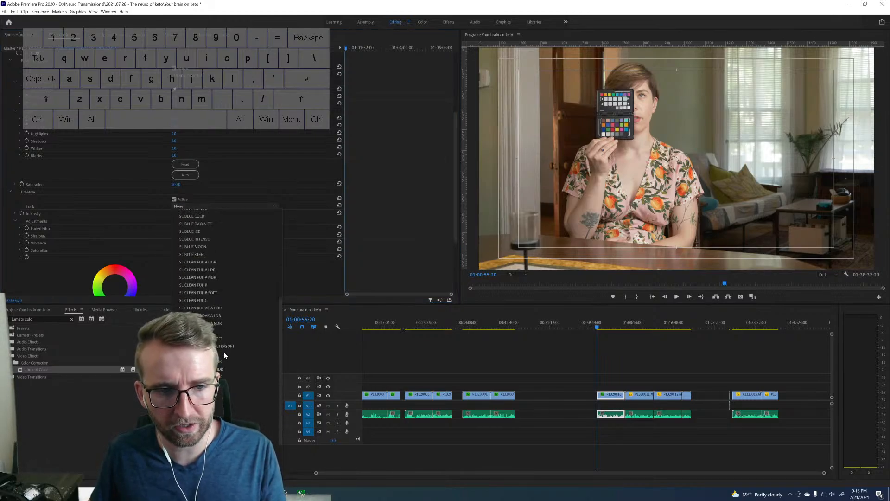
{"action": "left_click", "coordinate": [211, 308]}
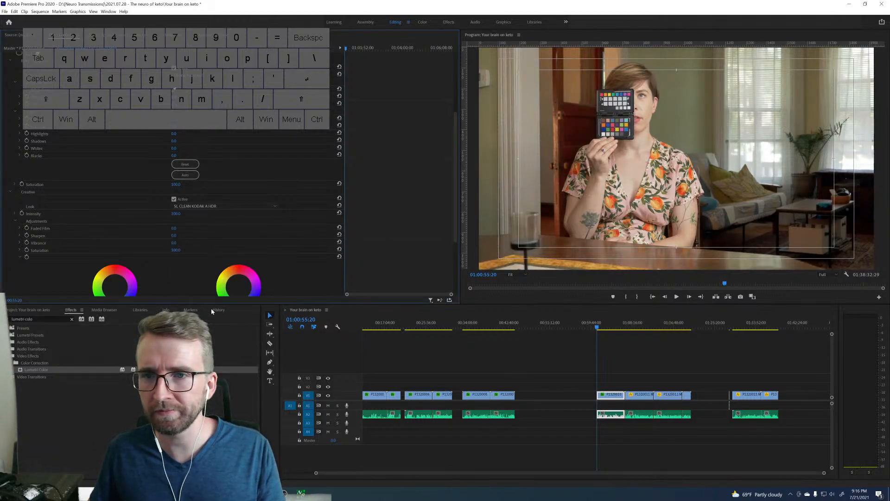
Compare the picture with and without the Creative look by repeatedly switching the Creative section off and on, leaving it active.
{"action": "left_click", "coordinate": [174, 199]}
{"action": "left_click", "coordinate": [173, 199]}
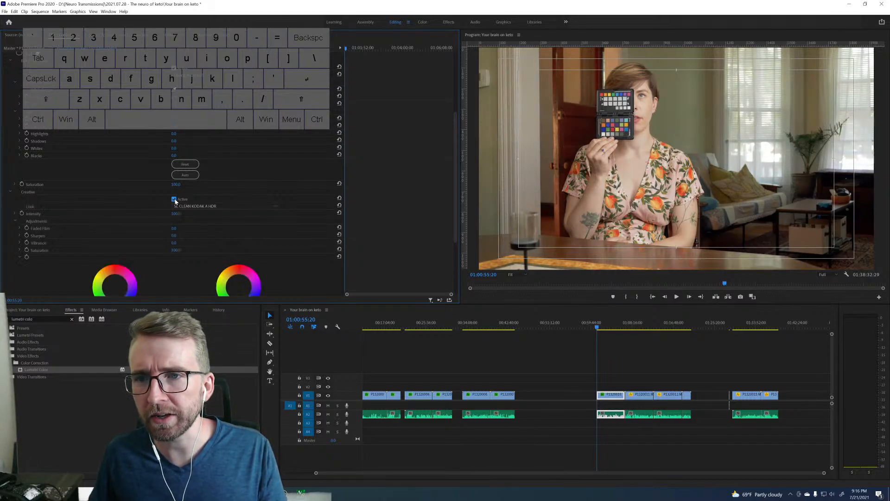
{"action": "left_click", "coordinate": [174, 200]}
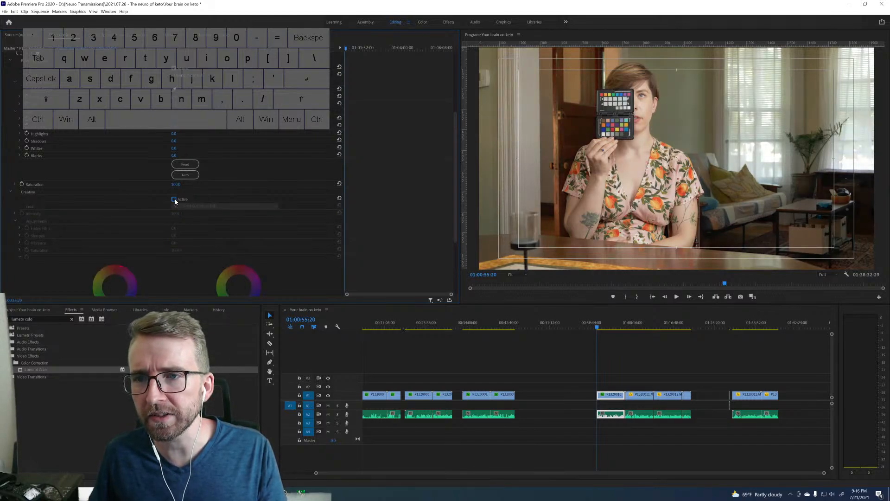
{"action": "left_click", "coordinate": [174, 200]}
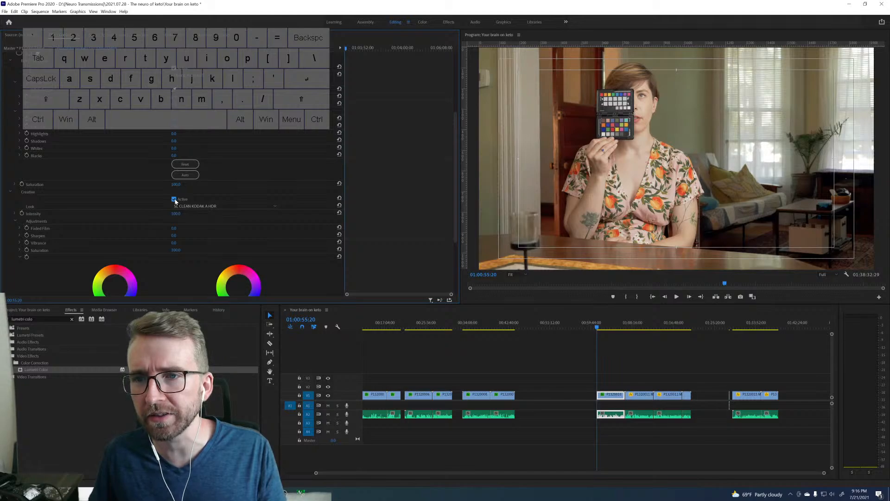
{"action": "left_click", "coordinate": [174, 199]}
{"action": "left_click", "coordinate": [174, 200]}
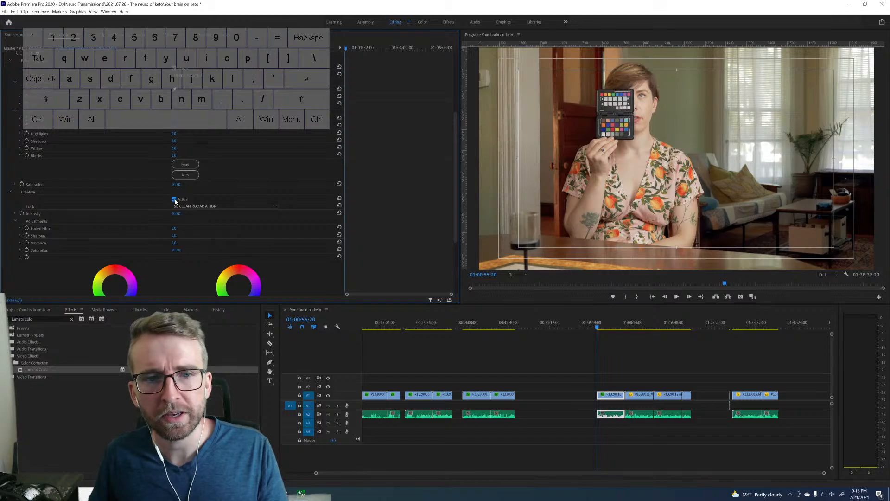
{"action": "left_click", "coordinate": [174, 200]}
{"action": "left_click", "coordinate": [175, 199]}
{"action": "left_click", "coordinate": [174, 200]}
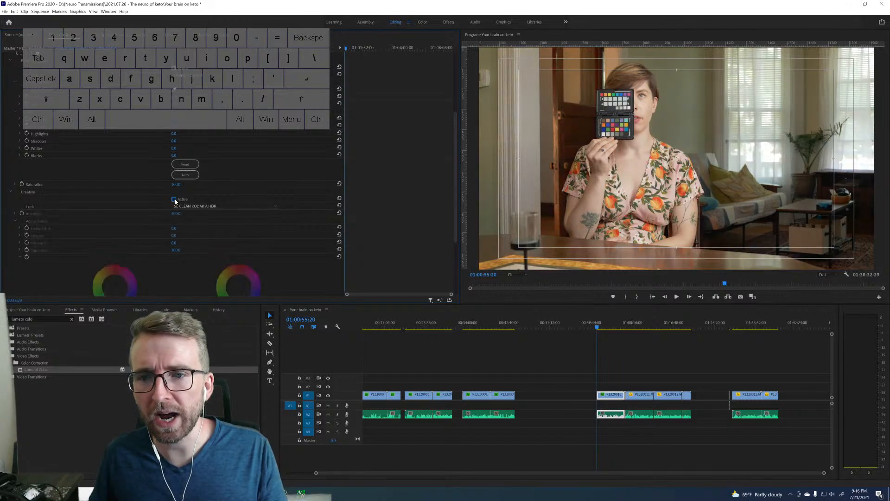
{"action": "left_click", "coordinate": [175, 200]}
{"action": "left_click", "coordinate": [174, 200]}
{"action": "left_click", "coordinate": [175, 199]}
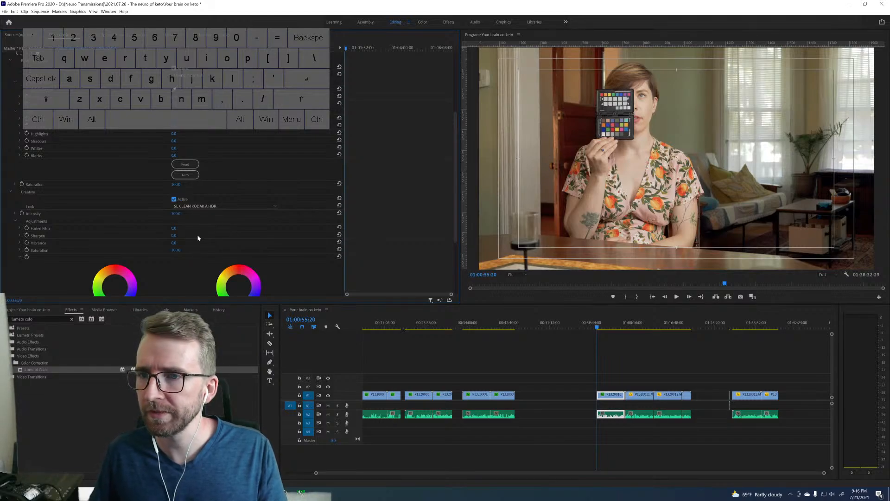
Set the clip's Lumetri Creative Vibrance to 20 and its Basic Correction Contrast to 10.
{"action": "left_click", "coordinate": [174, 243]}
{"action": "type", "text": "20"}
{"action": "key", "text": "Return"}
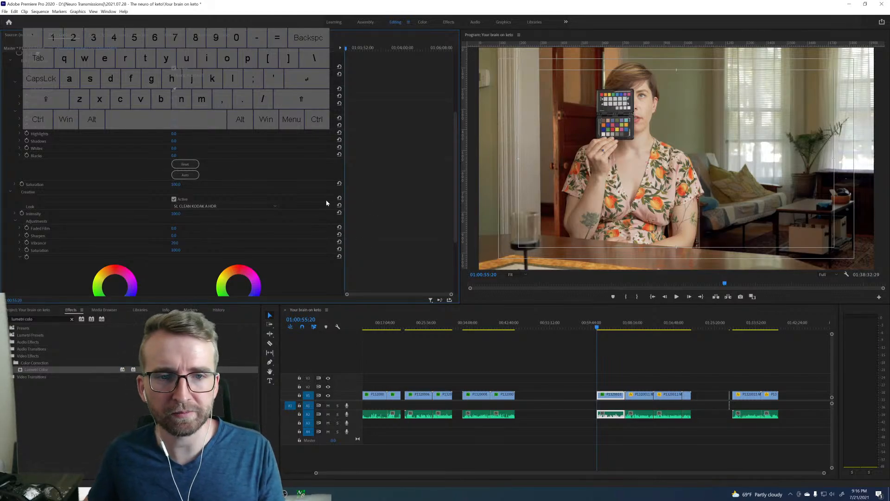
{"action": "scroll", "coordinate": [394, 148], "scroll_direction": "up", "scroll_amount": 4}
{"action": "scroll", "coordinate": [387, 160], "scroll_direction": "up", "scroll_amount": 2}
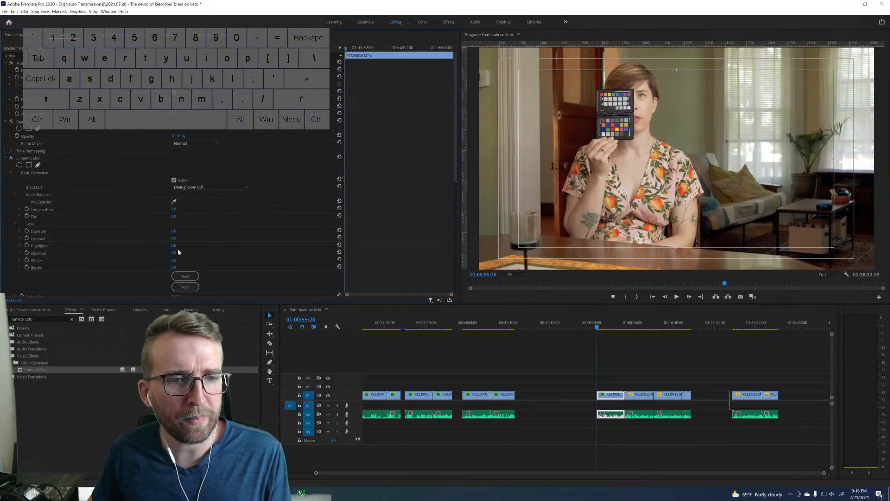
{"action": "left_click", "coordinate": [179, 237]}
{"action": "type", "text": "100"}
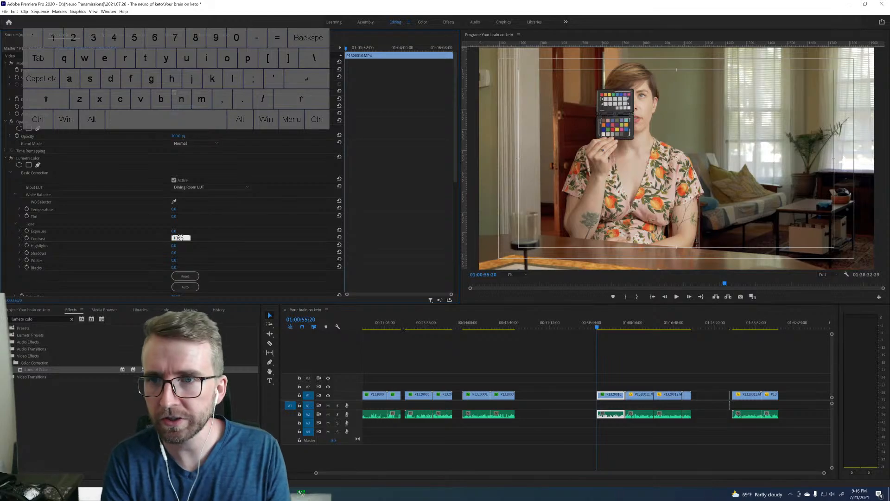
{"action": "key", "text": "Return"}
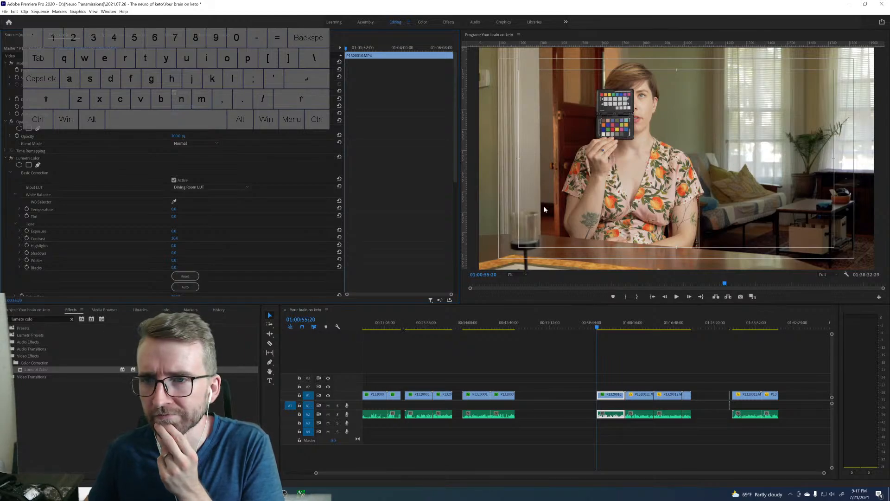
Copy the finished Lumetri Color effect from the graded clip onto the remaining dining-room clips that directly follow it.
{"action": "left_click", "coordinate": [33, 158]}
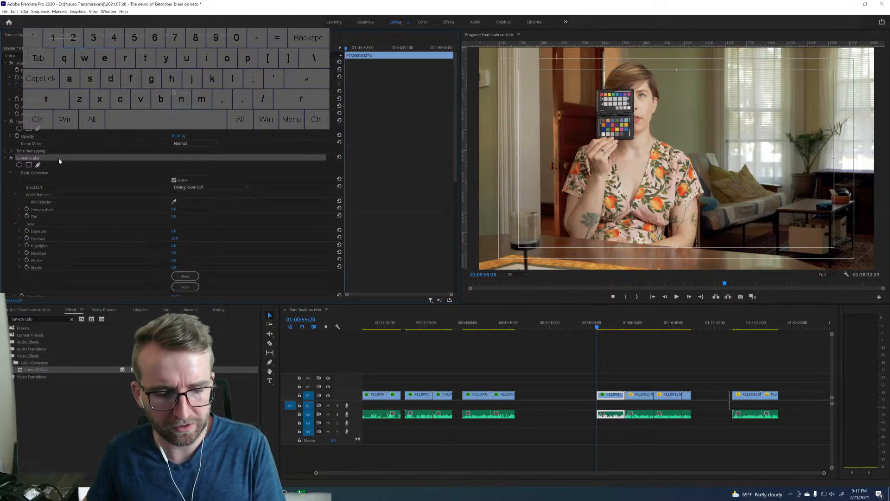
{"action": "left_click_drag", "start_coordinate": [637, 385], "coordinate": [698, 396]}
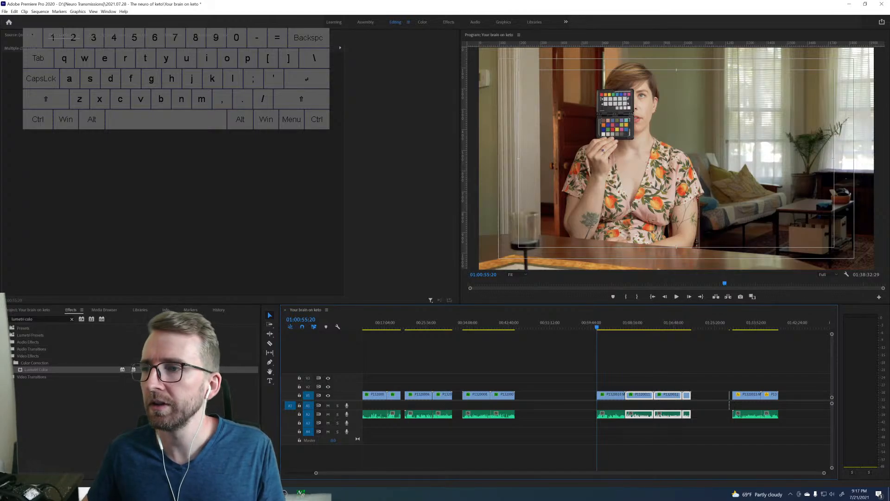
{"action": "left_click", "coordinate": [126, 499]}
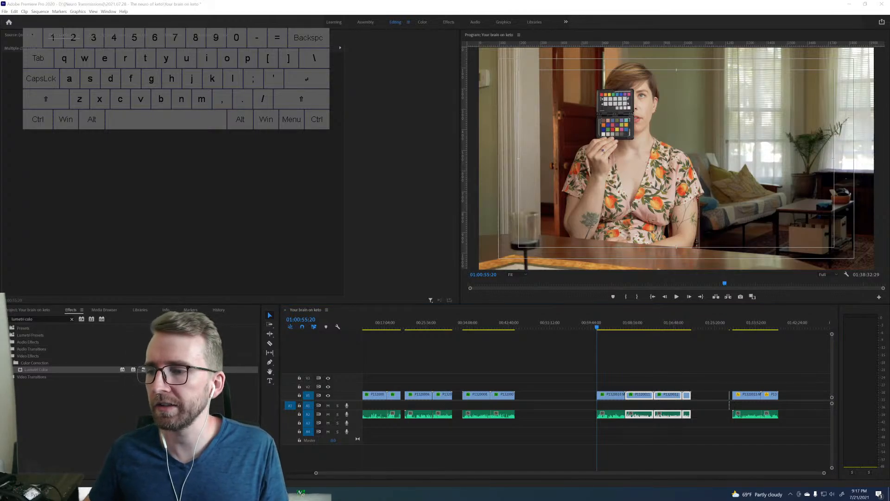
{"action": "left_click", "coordinate": [665, 376]}
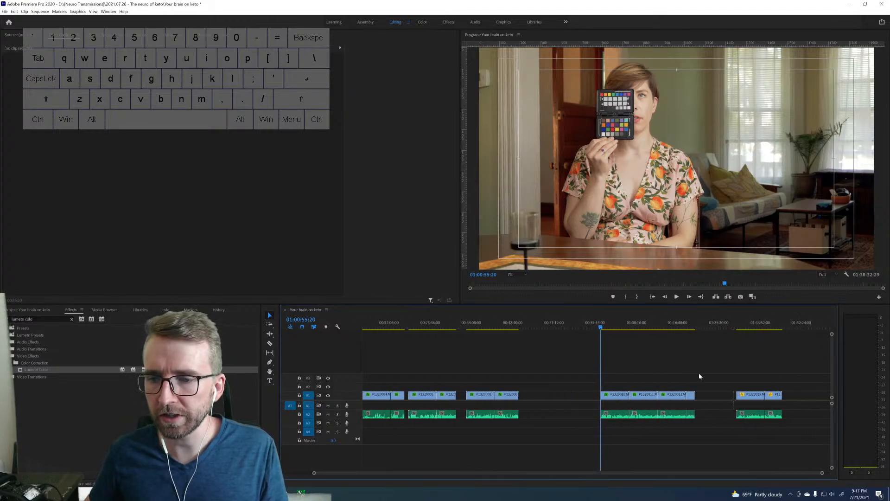
Park the playhead at 01:28:23:29 on the short porch clip where the color chart is held up.
{"action": "left_click", "coordinate": [733, 328]}
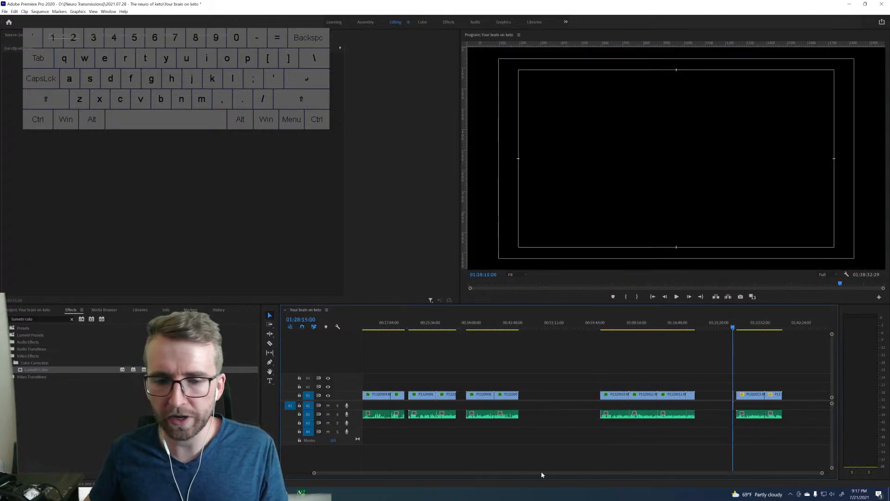
{"action": "left_click_drag", "start_coordinate": [821, 473], "coordinate": [685, 467]}
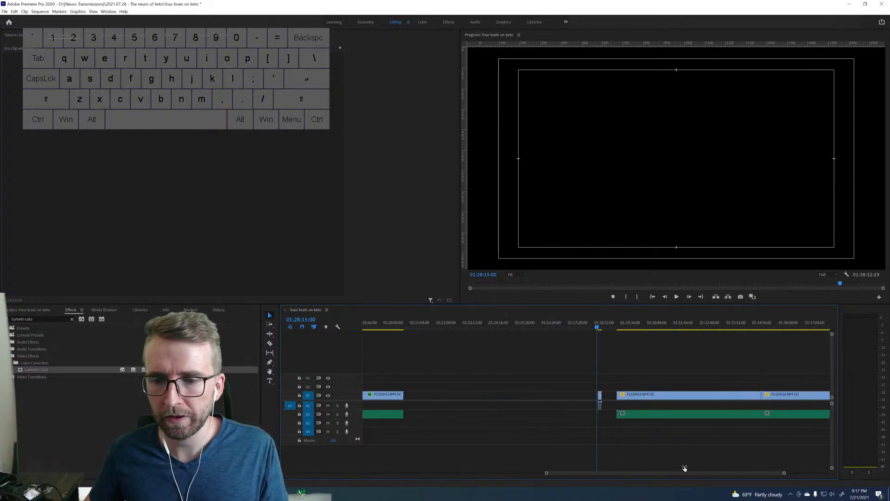
{"action": "key", "text": "Down"}
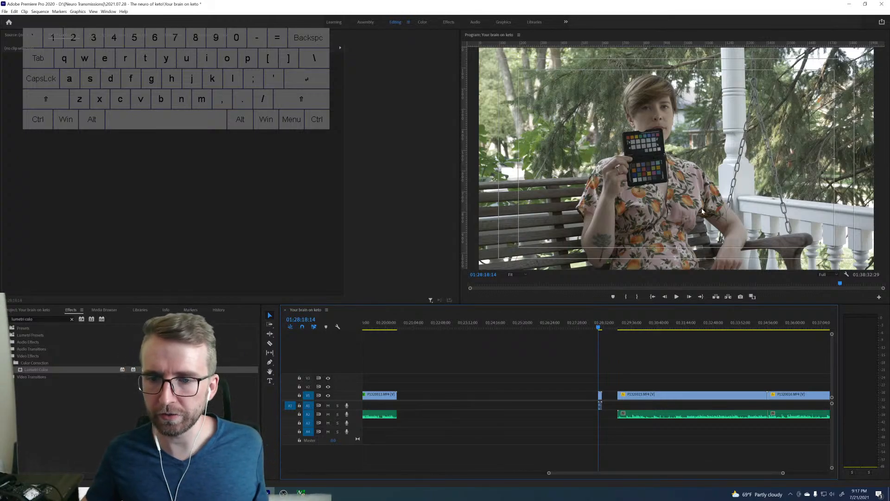
{"action": "left_click", "coordinate": [601, 326]}
{"action": "left_click", "coordinate": [600, 327]}
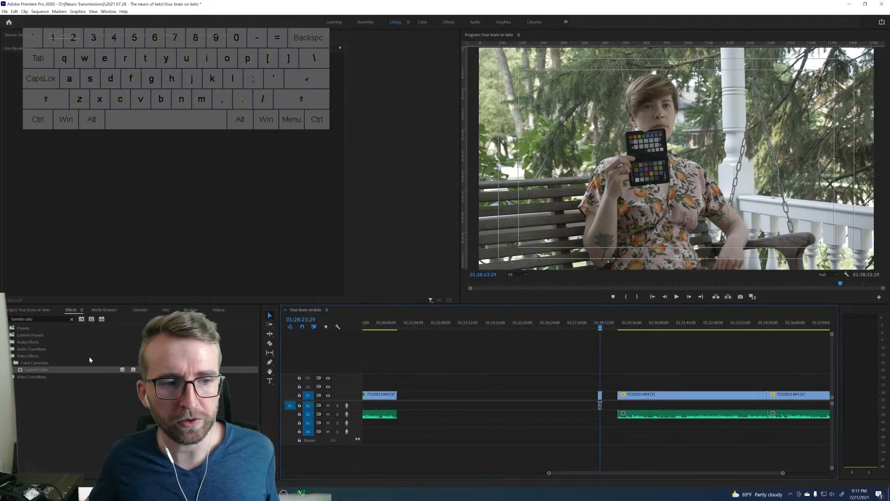
Find the MBR Color Corrector III effect and apply it to the short porch chart clip.
{"action": "left_click", "coordinate": [71, 319]}
{"action": "type", "text": "mbr"}
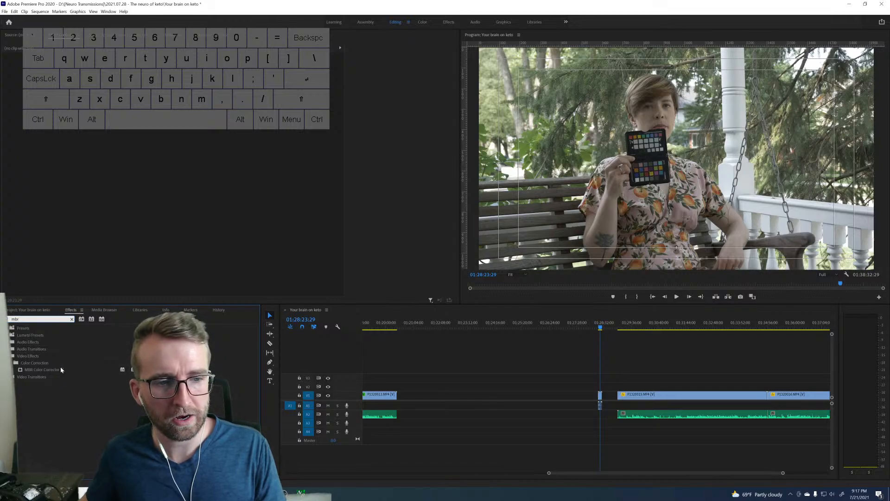
{"action": "left_click_drag", "start_coordinate": [61, 367], "coordinate": [599, 394]}
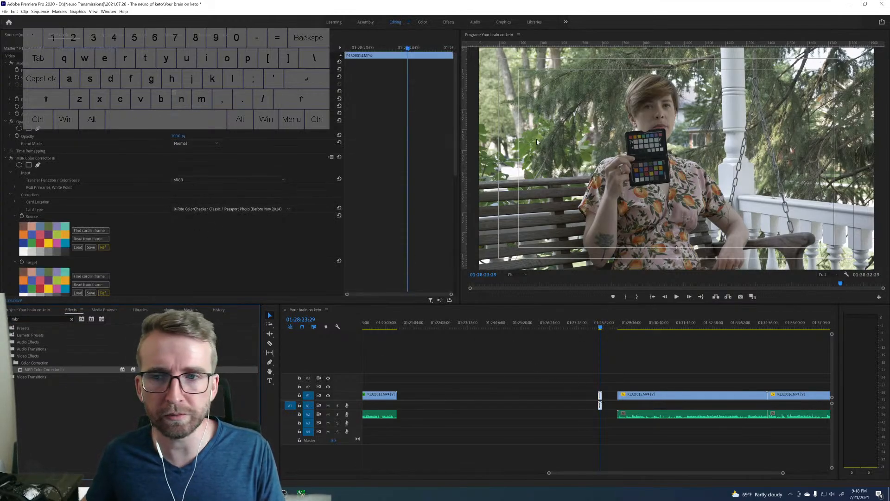
Show the MBR Color Corrector III card overlay and move its four corners roughly onto the lower color chart in the frame.
{"action": "left_click", "coordinate": [71, 160]}
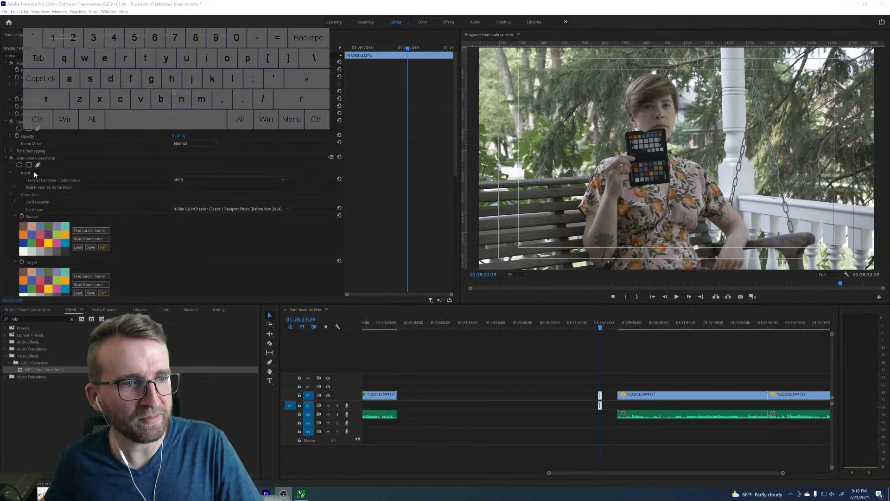
{"action": "left_click", "coordinate": [26, 159]}
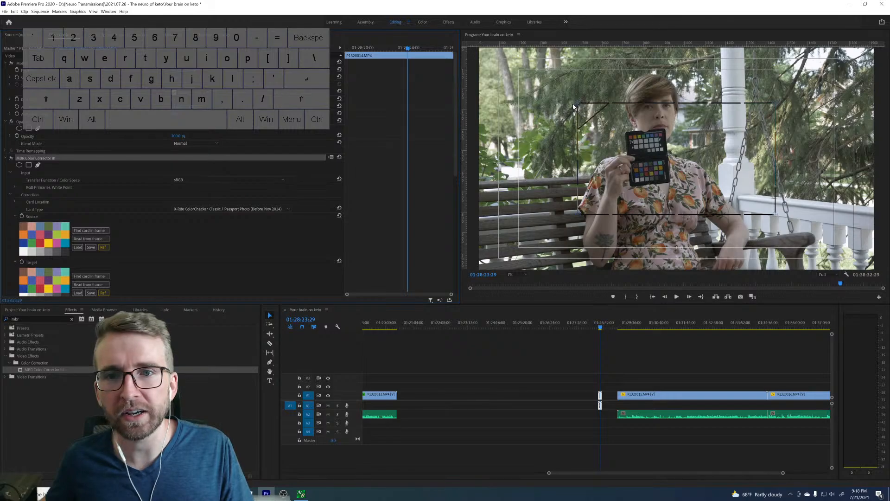
{"action": "left_click_drag", "start_coordinate": [578, 104], "coordinate": [633, 163]}
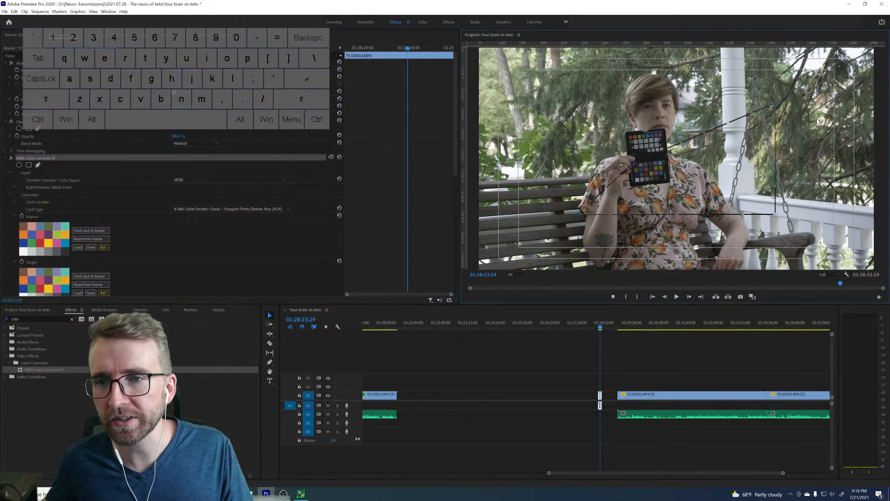
{"action": "left_click_drag", "start_coordinate": [774, 106], "coordinate": [663, 160]}
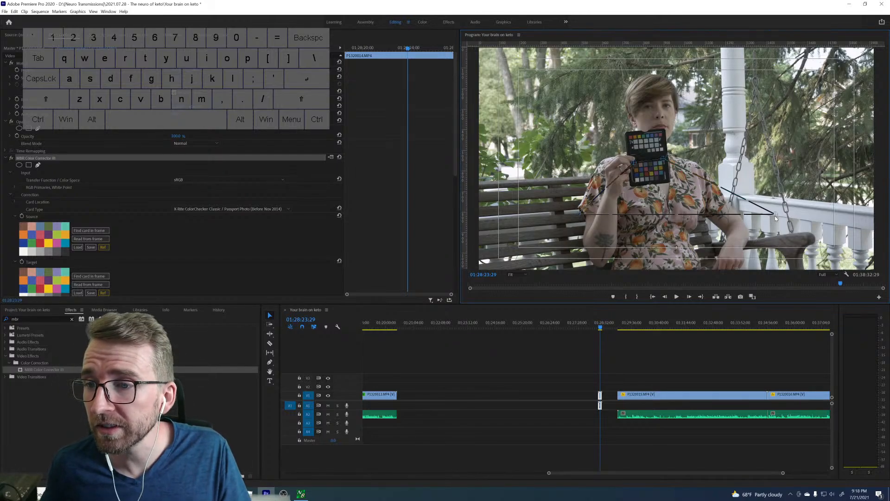
{"action": "left_click_drag", "start_coordinate": [776, 216], "coordinate": [666, 182]}
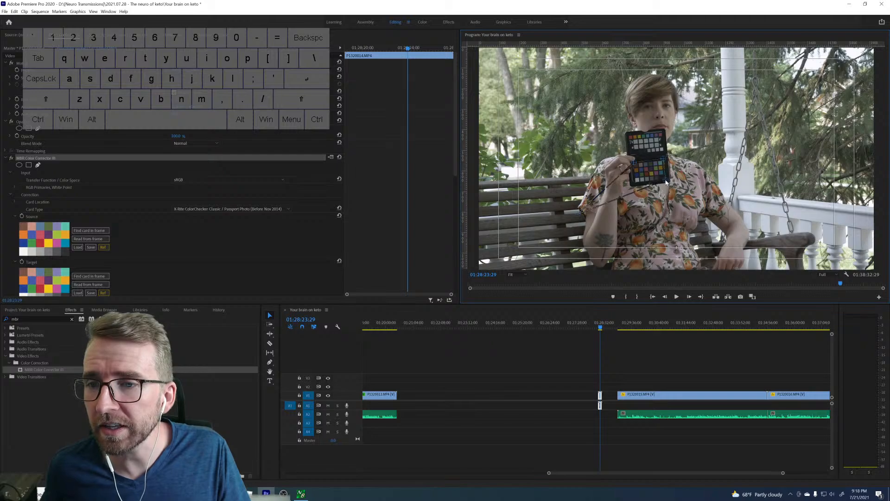
{"action": "left_click_drag", "start_coordinate": [578, 214], "coordinate": [632, 188]}
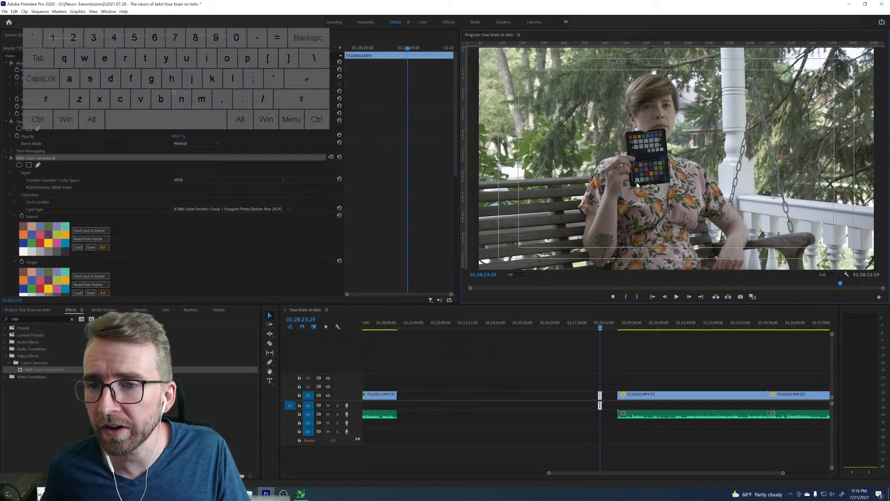
Fine-tune the card overlay's corners so they align with the outer corners of the chart's color patches.
{"action": "left_click", "coordinate": [524, 273]}
{"action": "left_click", "coordinate": [516, 344]}
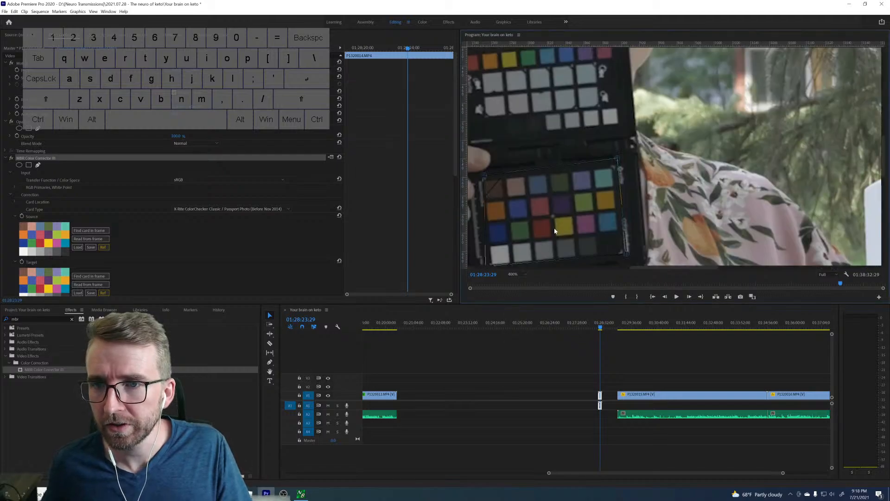
{"action": "key", "text": "h"}
{"action": "left_click_drag", "start_coordinate": [559, 217], "coordinate": [662, 159]}
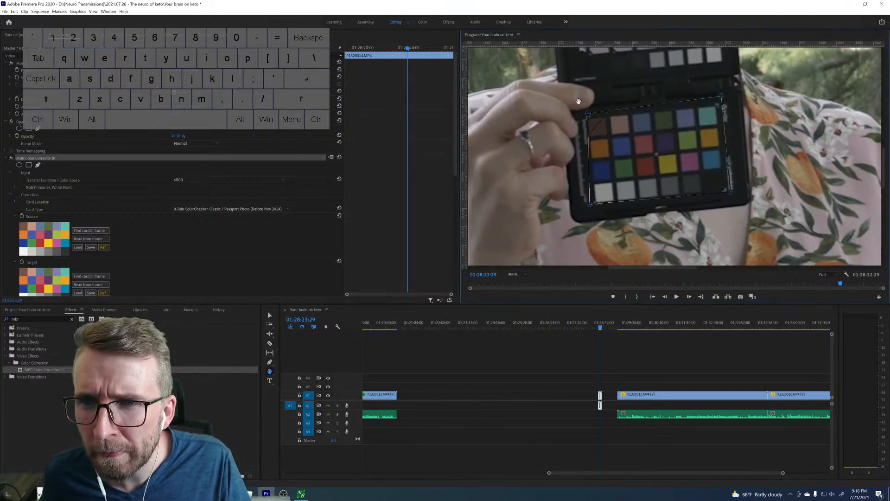
{"action": "key", "text": "v"}
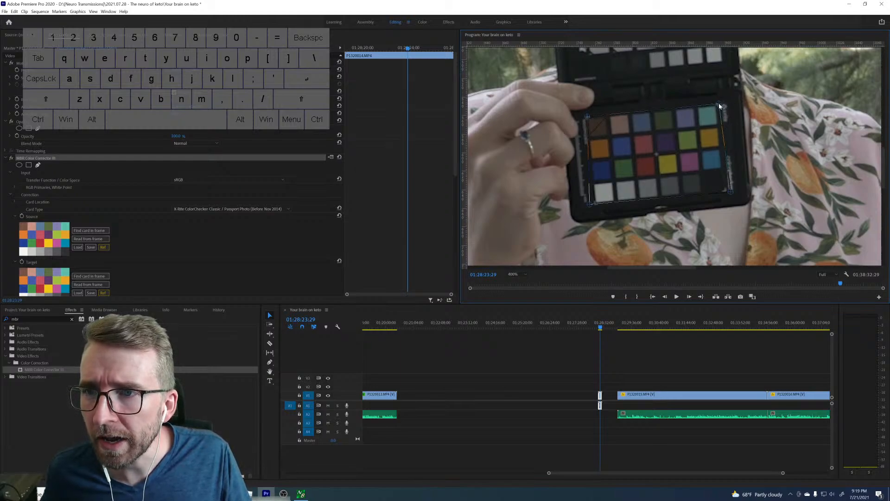
{"action": "left_click_drag", "start_coordinate": [731, 191], "coordinate": [728, 191]}
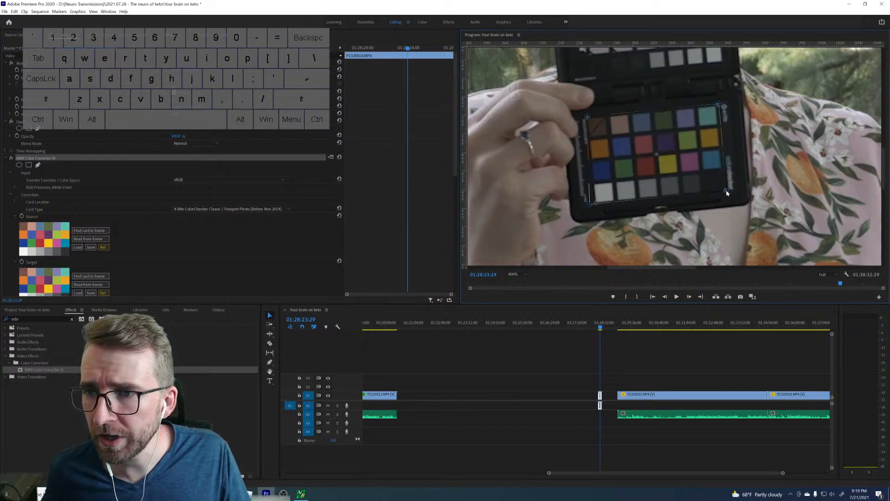
{"action": "left_click_drag", "start_coordinate": [591, 208], "coordinate": [594, 204]}
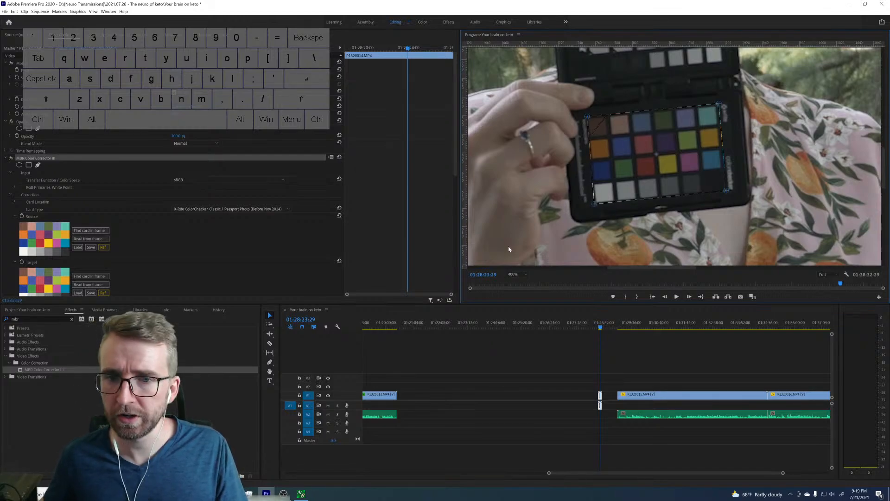
Fit the full frame in view and read the source colors from the color chart in the frame.
{"action": "left_click", "coordinate": [519, 274]}
{"action": "left_click", "coordinate": [518, 286]}
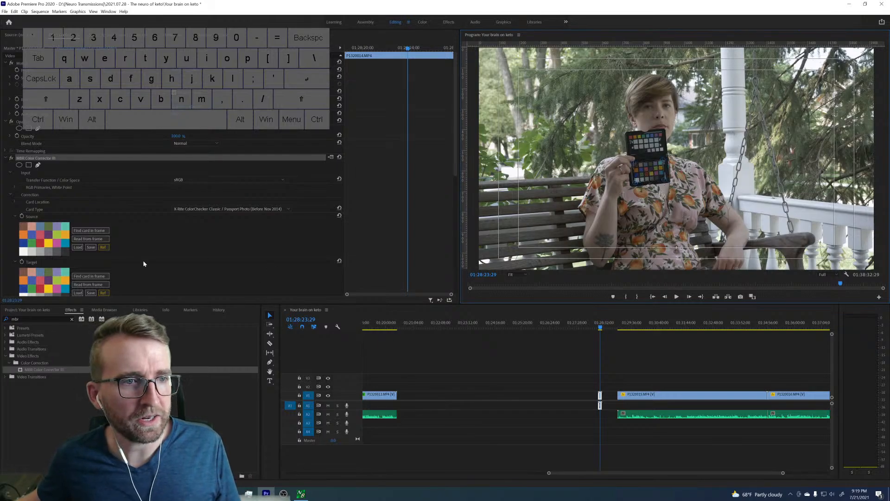
{"action": "left_click", "coordinate": [101, 240]}
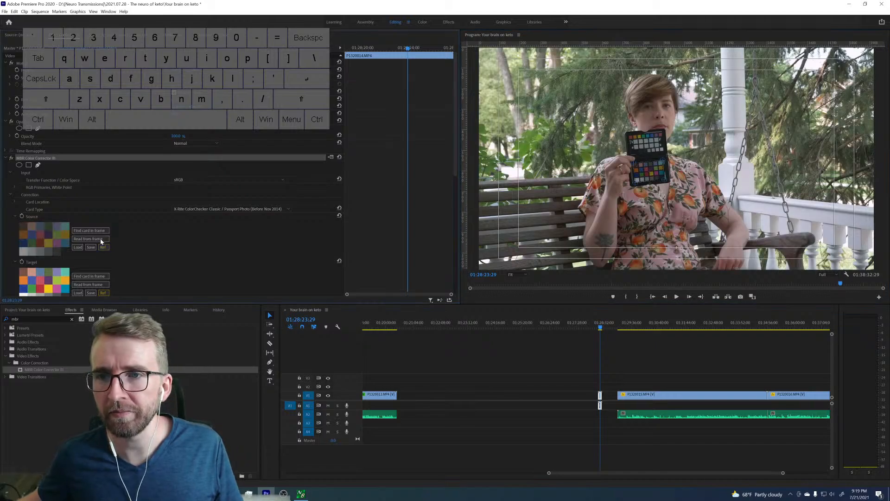
Try the chart correction with Preserve Lightness turned off, and restore the option.
{"action": "scroll", "coordinate": [328, 224], "scroll_direction": "down", "scroll_amount": 2}
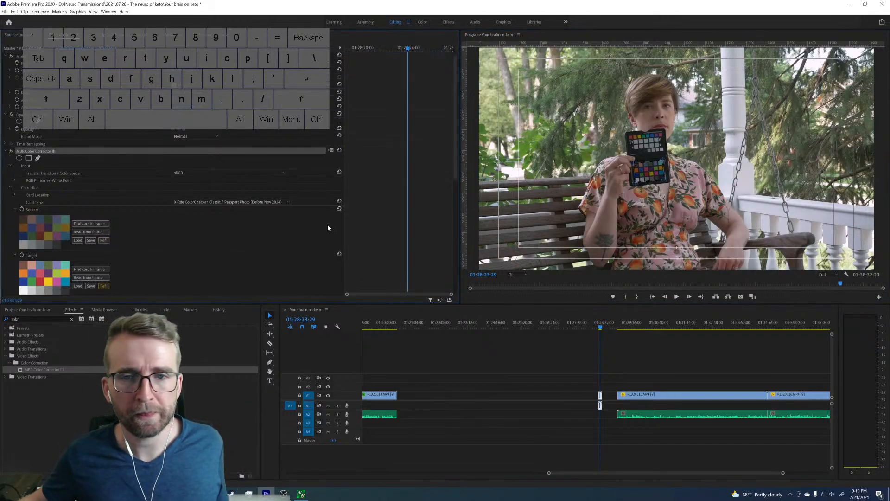
{"action": "scroll", "coordinate": [376, 205], "scroll_direction": "down", "scroll_amount": 6}
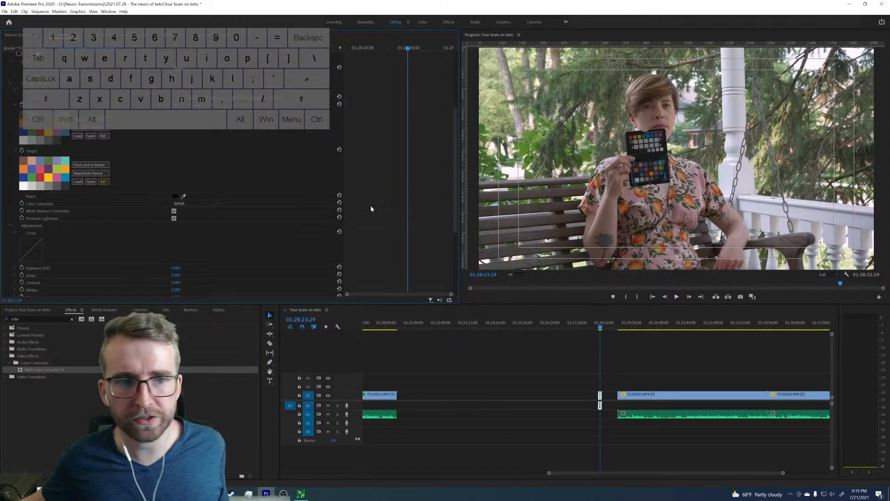
{"action": "left_click", "coordinate": [174, 219]}
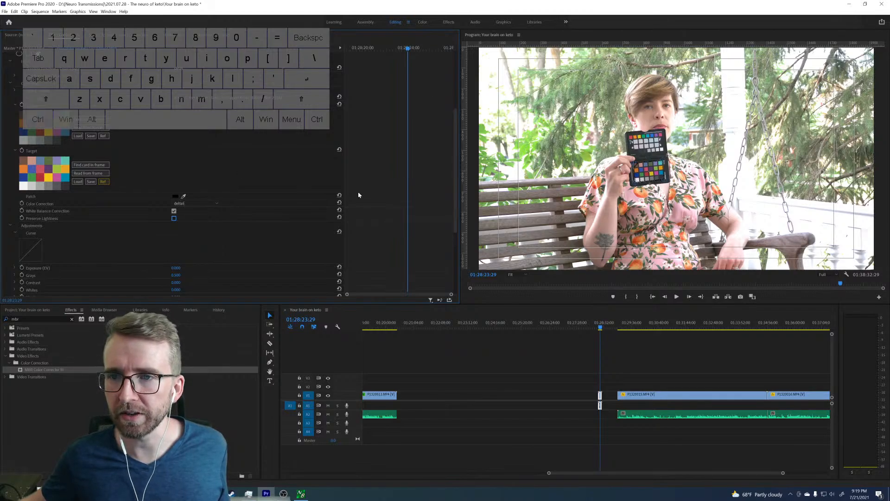
{"action": "left_click", "coordinate": [174, 218]}
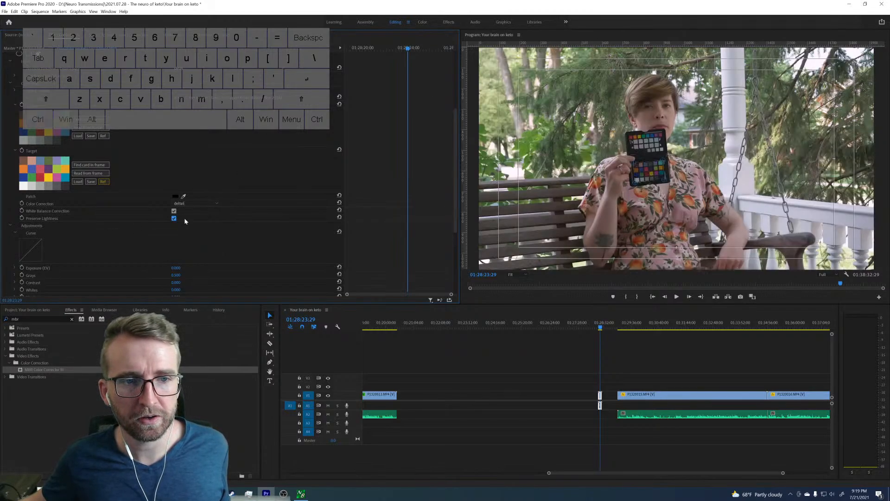
Export the chart correction as a cube LUT named "Outside LUT" in the project folder.
{"action": "scroll", "coordinate": [451, 187], "scroll_direction": "down", "scroll_amount": 5}
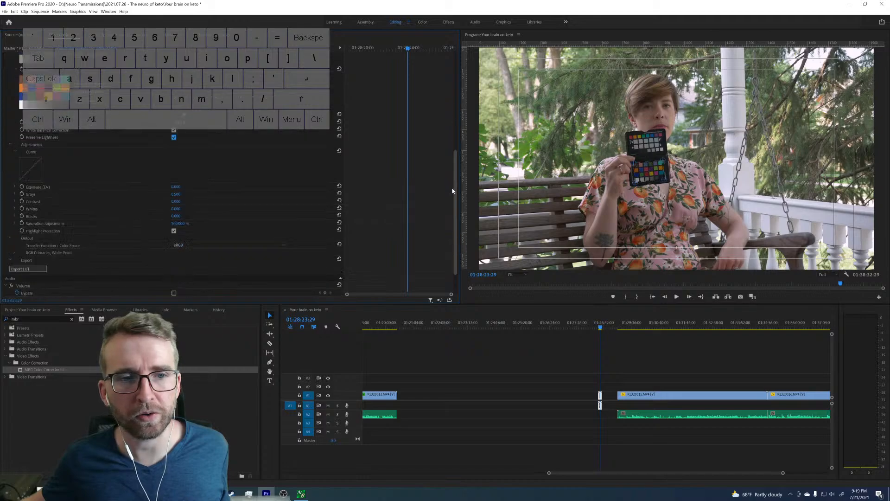
{"action": "left_click", "coordinate": [37, 233]}
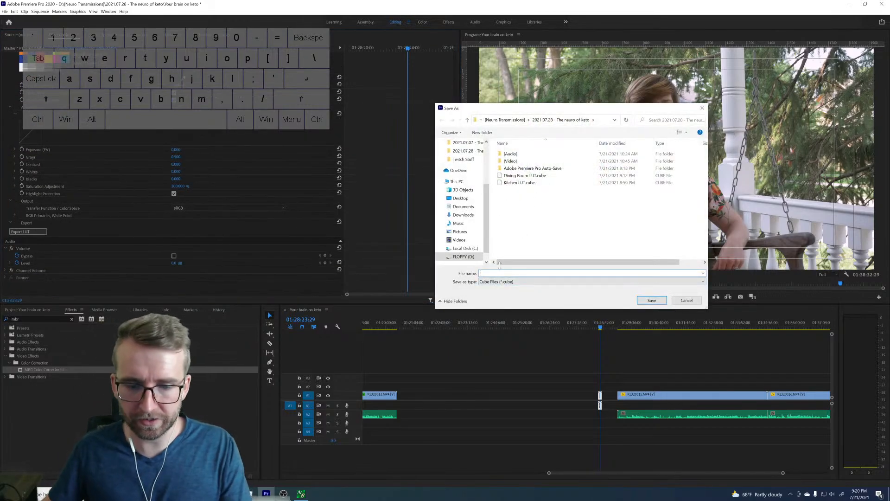
{"action": "type", "text": "Outside L"}
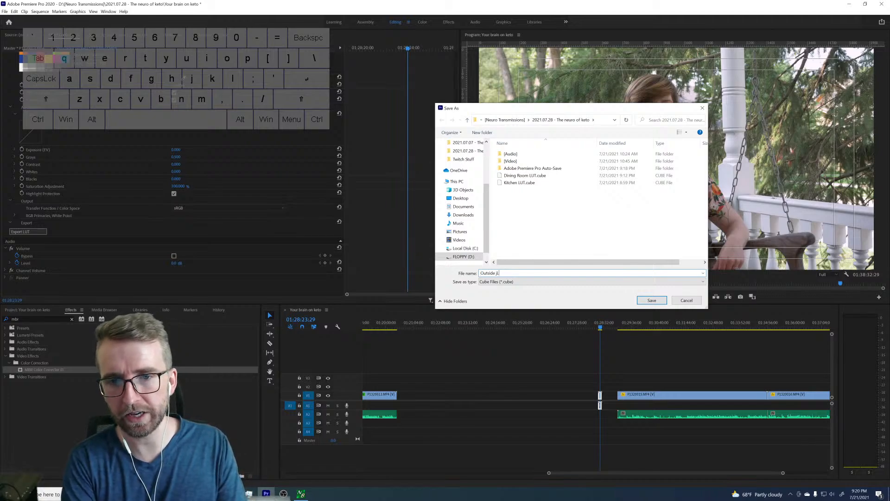
{"action": "type", "text": "UT"}
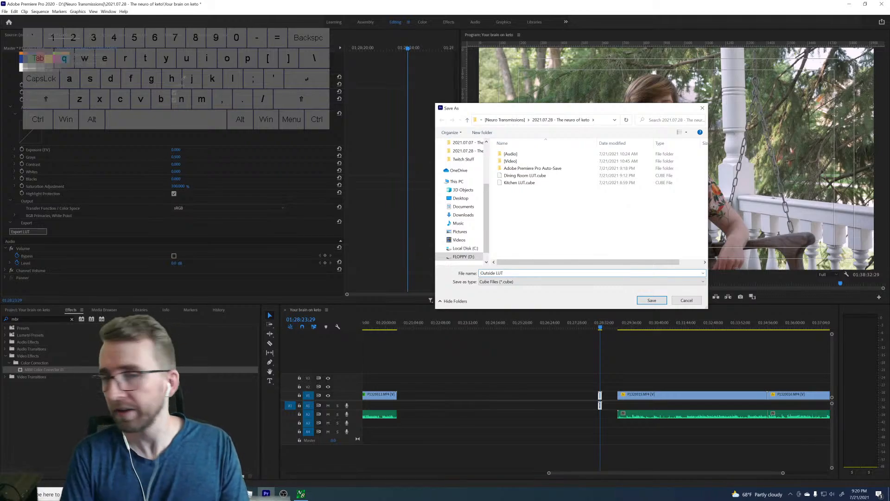
{"action": "key", "text": "Return"}
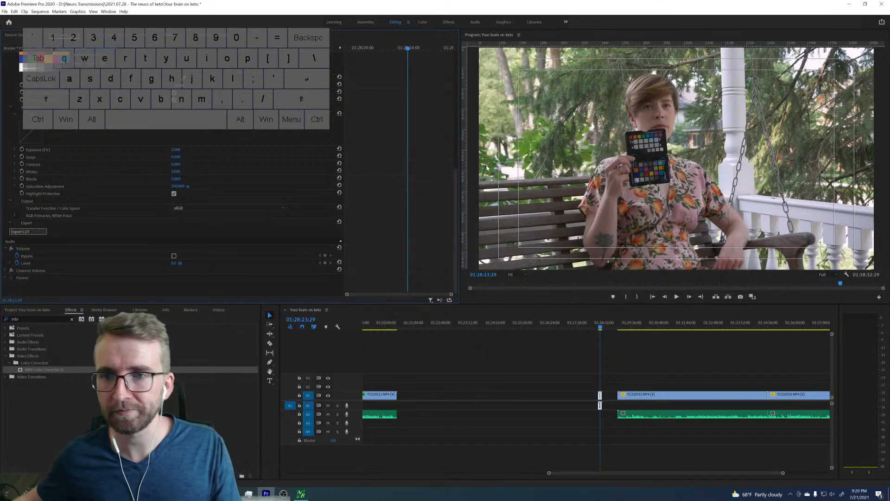
Compare the long porch clip with the corrected chart clip, and disable MBR Color Corrector III on the chart clip.
{"action": "left_click", "coordinate": [628, 326]}
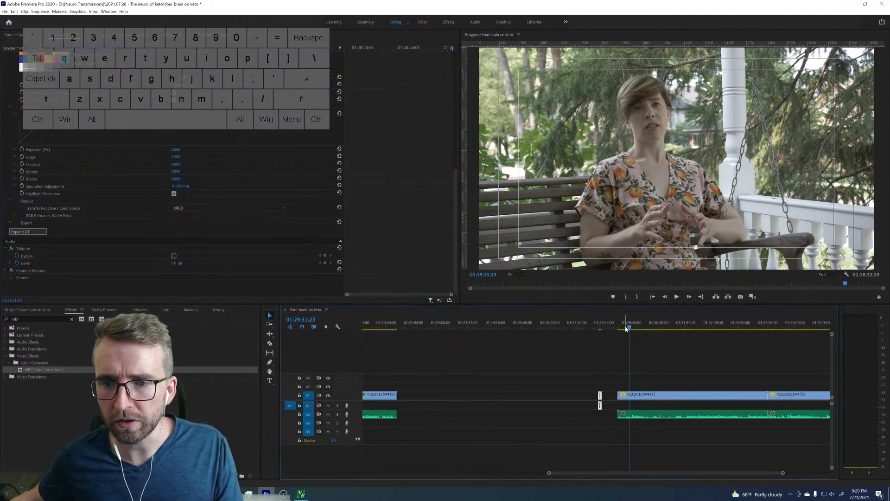
{"action": "left_click", "coordinate": [600, 327]}
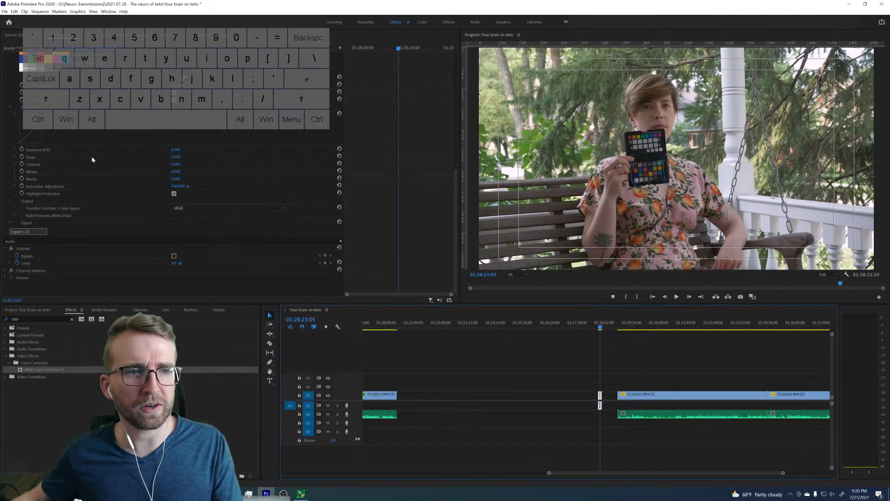
{"action": "scroll", "coordinate": [366, 150], "scroll_direction": "up", "scroll_amount": 6}
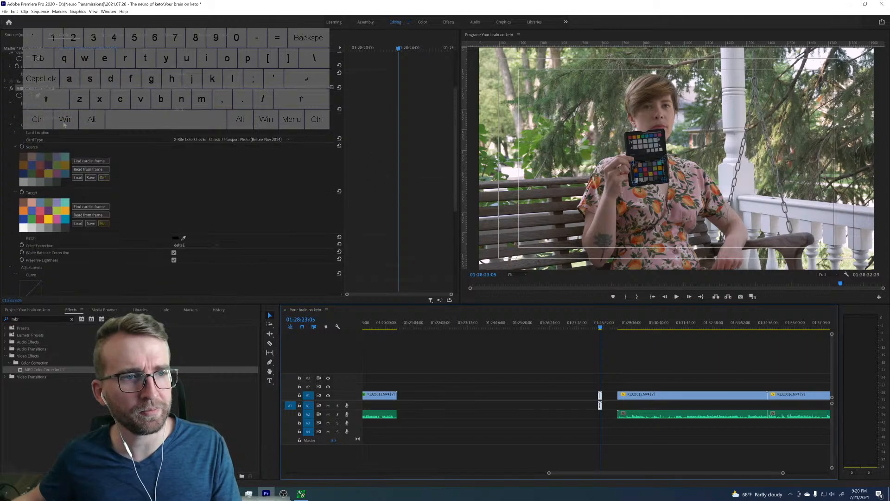
{"action": "left_click", "coordinate": [11, 89]}
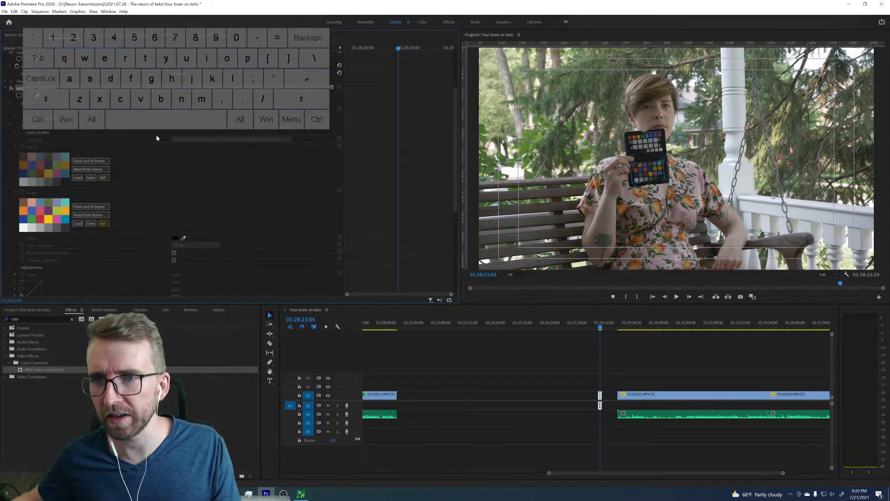
Find the Lumetri Color effect and apply it to the first long porch clip after the chart clip.
{"action": "left_click", "coordinate": [620, 327]}
{"action": "left_click", "coordinate": [622, 327]}
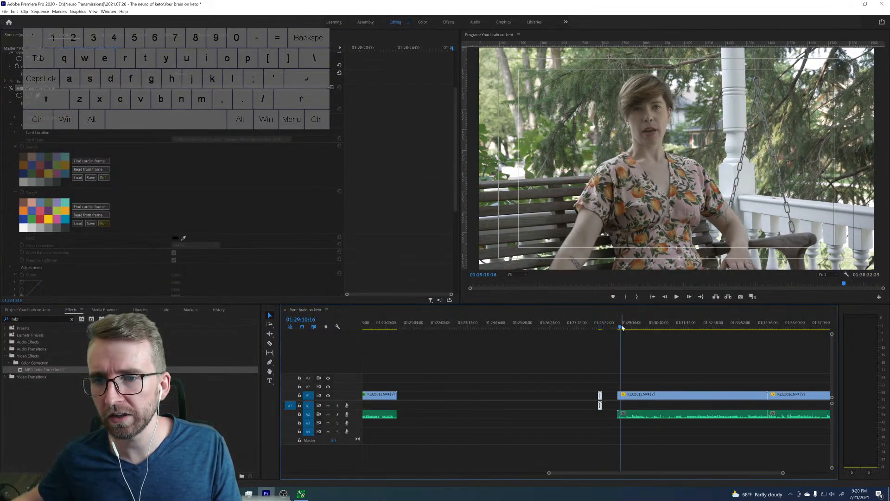
{"action": "left_click", "coordinate": [631, 394]}
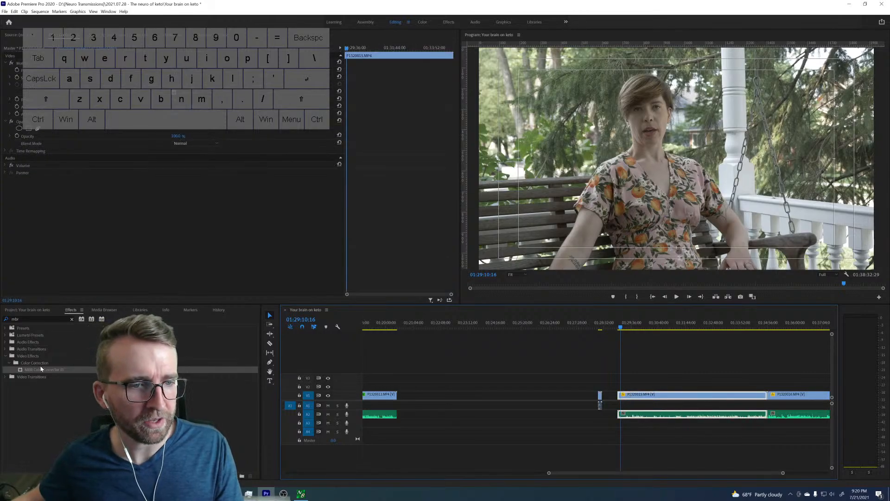
{"action": "left_click", "coordinate": [71, 319]}
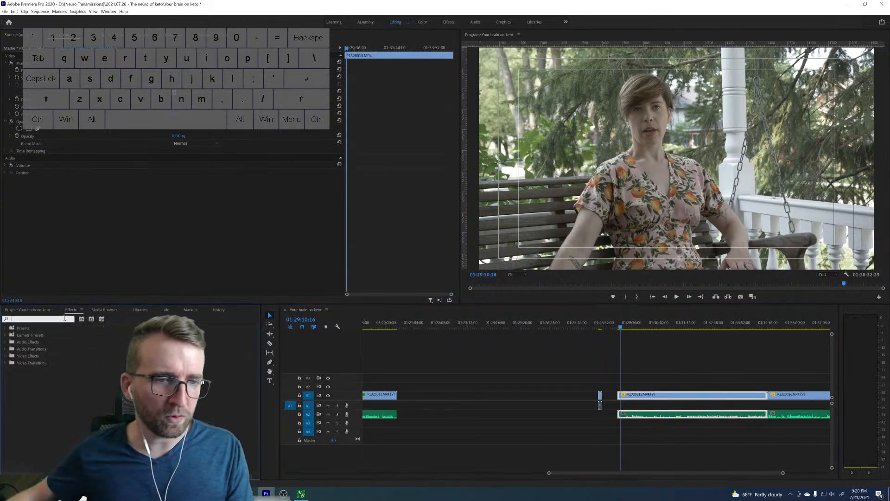
{"action": "type", "text": "lumetri"}
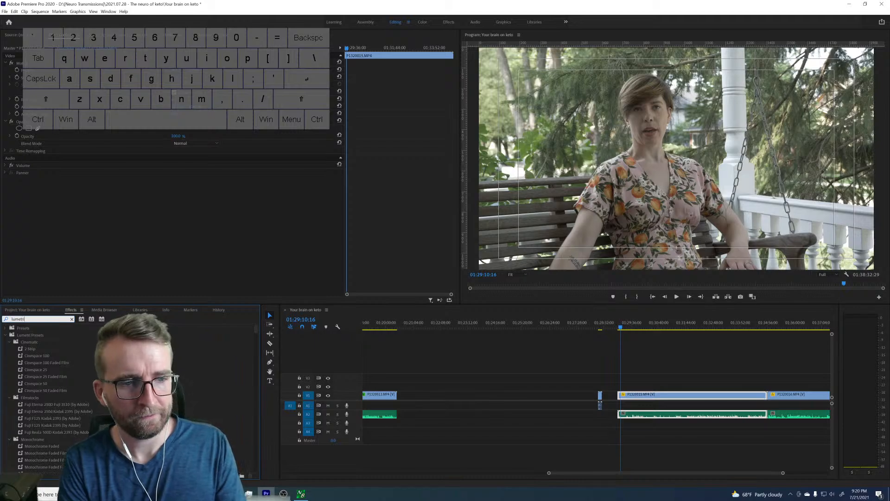
{"action": "type", "text": " c"}
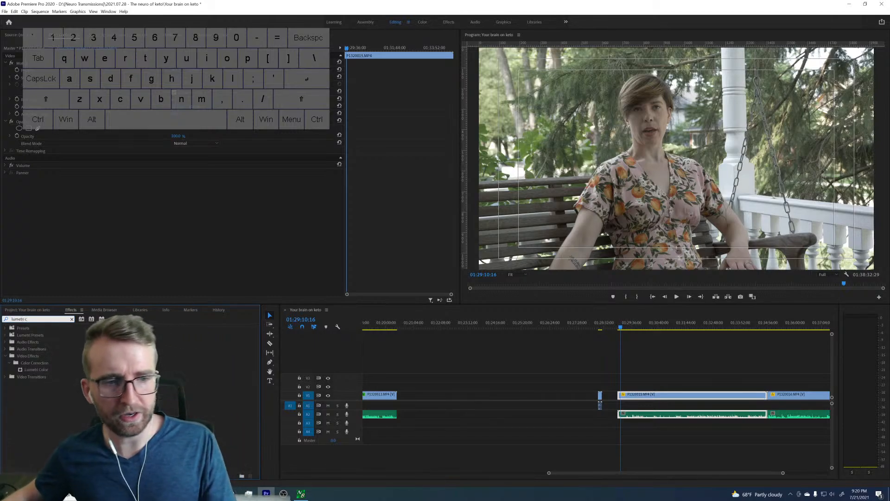
{"action": "left_click_drag", "start_coordinate": [36, 369], "coordinate": [647, 394]}
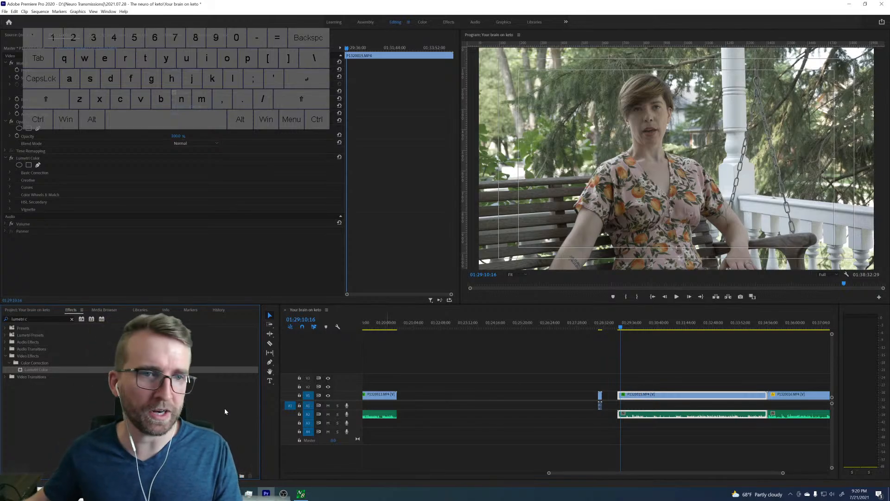
Load "Outside LUT.cube" as the Input LUT in the porch clip's Lumetri Basic Correction.
{"action": "left_click", "coordinate": [34, 172]}
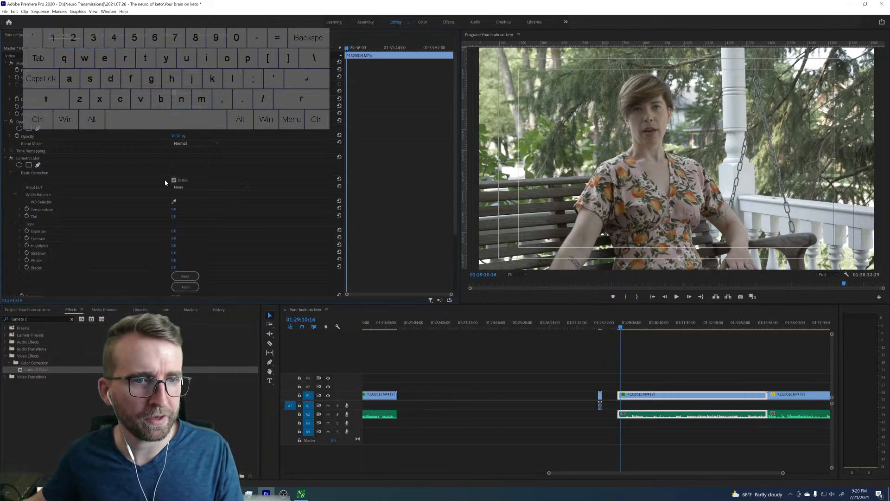
{"action": "left_click", "coordinate": [199, 188]}
{"action": "left_click", "coordinate": [234, 207]}
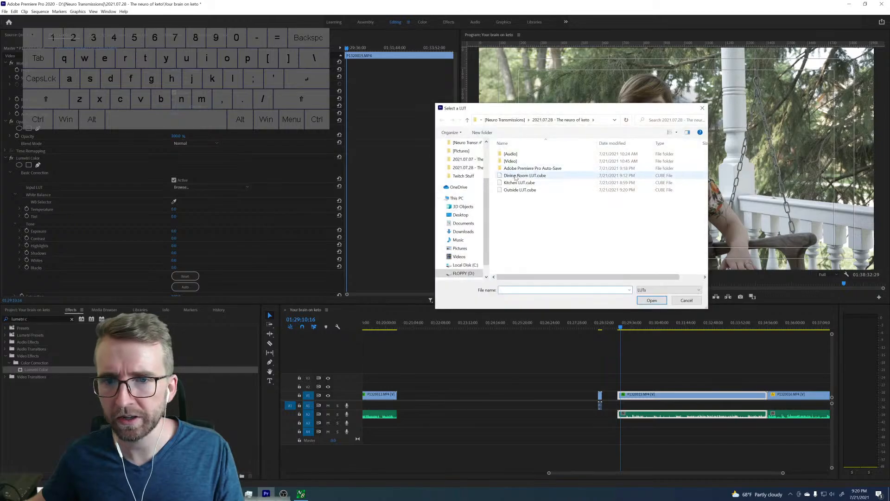
{"action": "left_click", "coordinate": [518, 190]}
{"action": "left_click", "coordinate": [651, 300]}
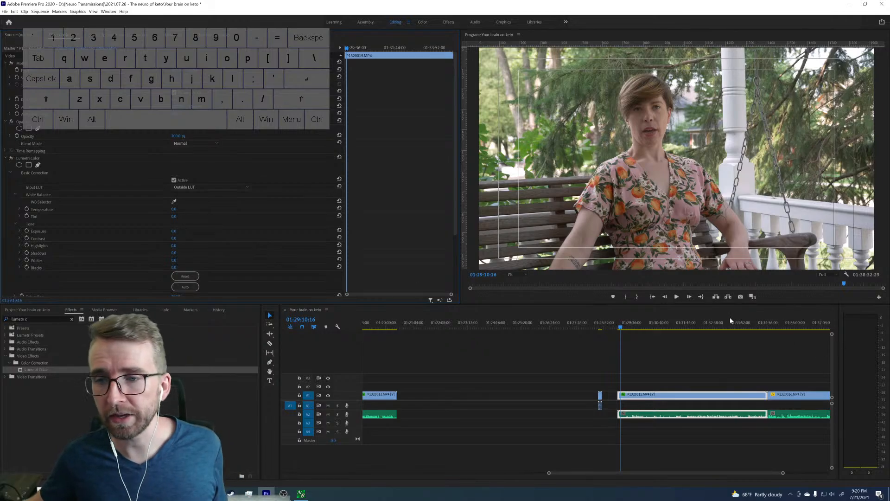
Check the LUT-corrected look at several points along the first long porch clip.
{"action": "left_click", "coordinate": [737, 327]}
{"action": "left_click", "coordinate": [642, 328]}
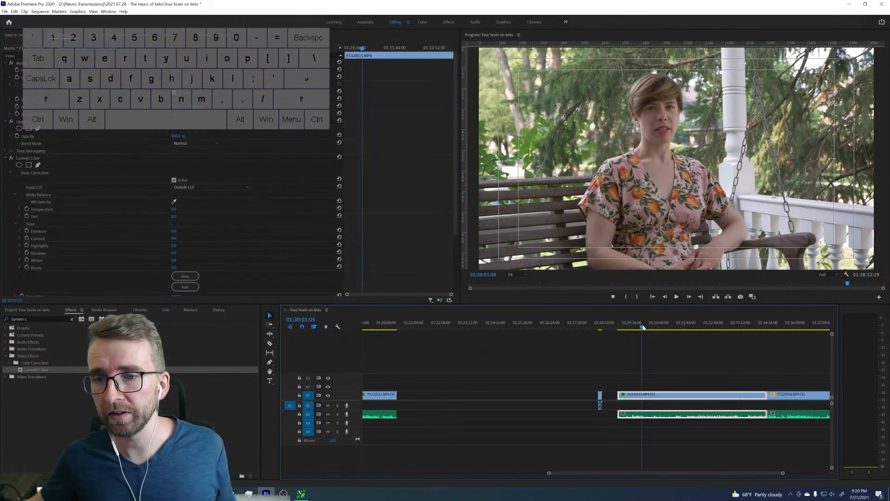
{"action": "left_click", "coordinate": [731, 327]}
{"action": "left_click", "coordinate": [758, 327]}
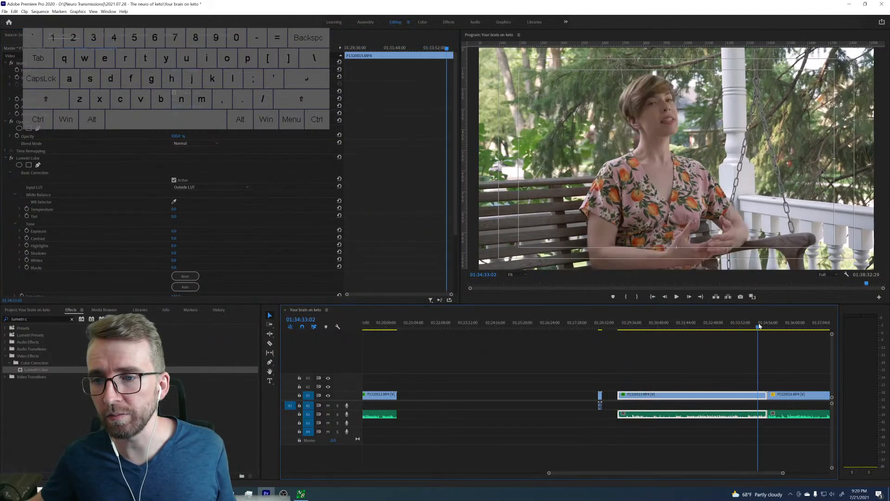
{"action": "left_click", "coordinate": [709, 328]}
{"action": "left_click", "coordinate": [681, 328]}
{"action": "left_click", "coordinate": [652, 328]}
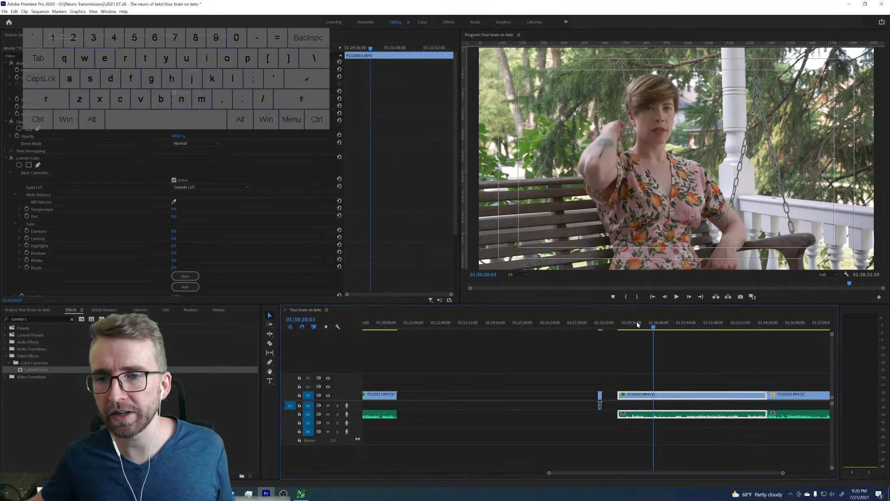
{"action": "left_click", "coordinate": [635, 328]}
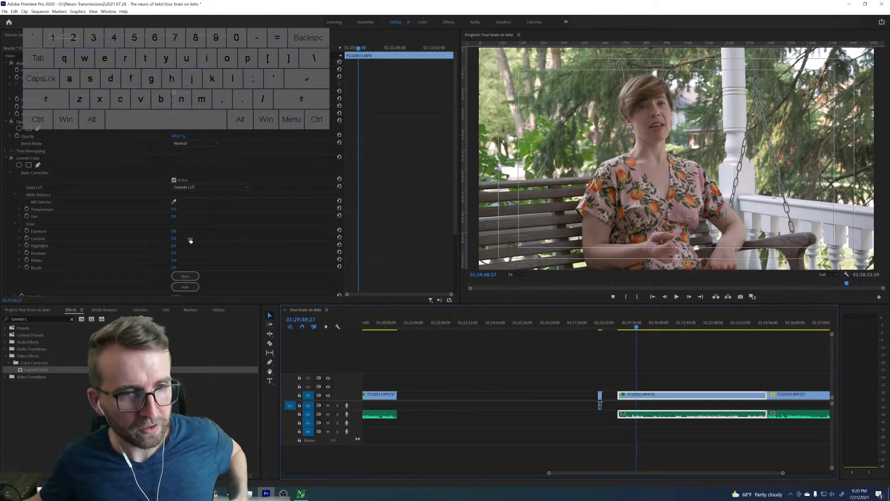
Try raising the porch clip's Lumetri Exposure to about 0.9 and setting Contrast to 10.
{"action": "left_click_drag", "start_coordinate": [174, 231], "coordinate": [184, 232]}
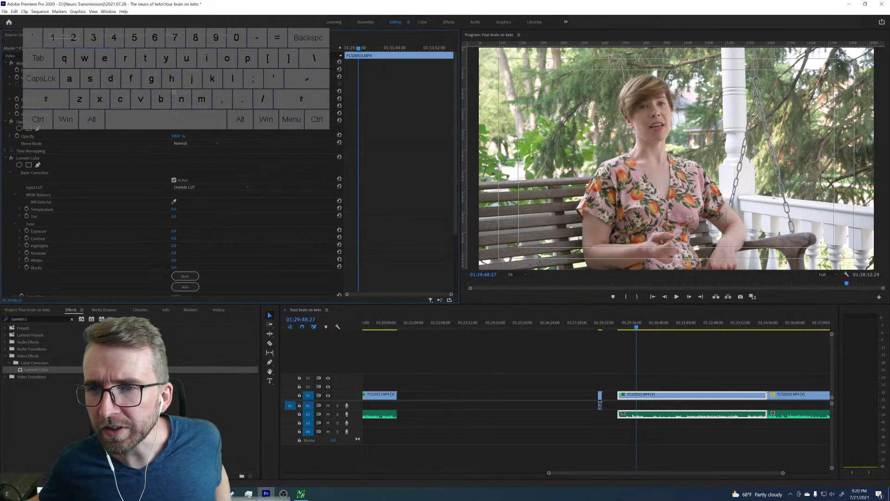
{"action": "left_click", "coordinate": [182, 238]}
{"action": "type", "text": "10"}
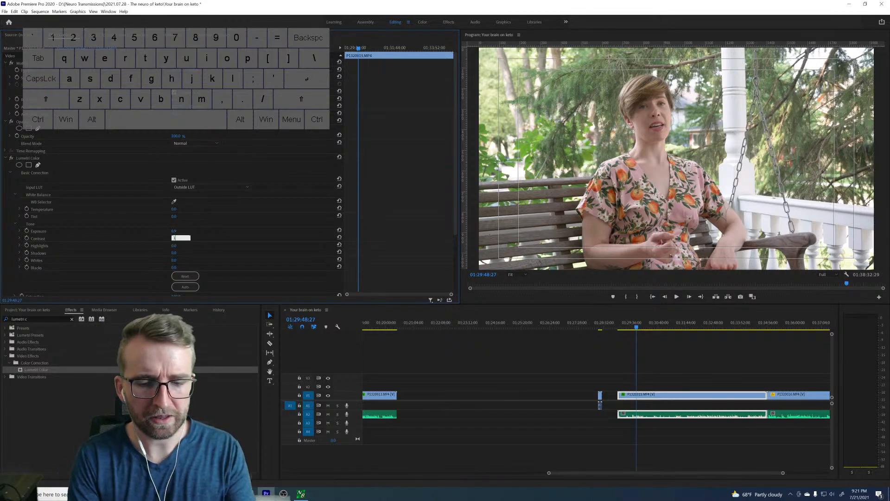
{"action": "key", "text": "Return"}
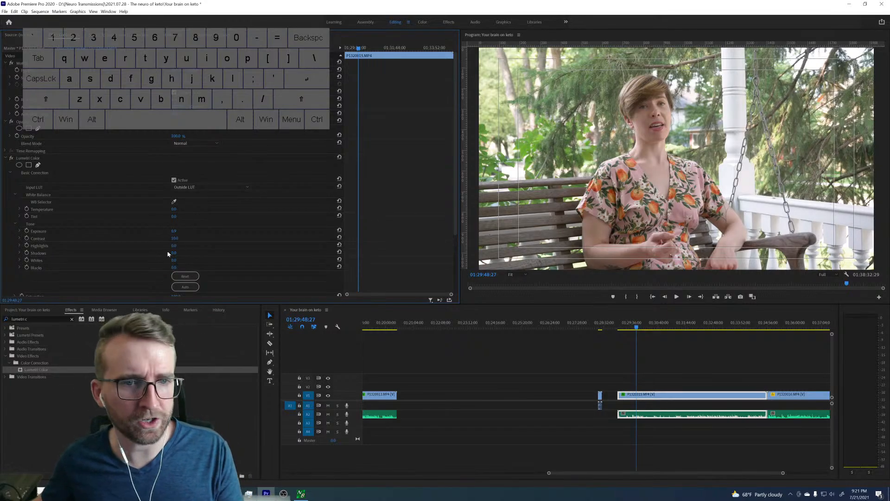
Try Shadows at -10 and Blacks at -8 on the porch clip, and reset all its Tone values.
{"action": "left_click", "coordinate": [175, 253]}
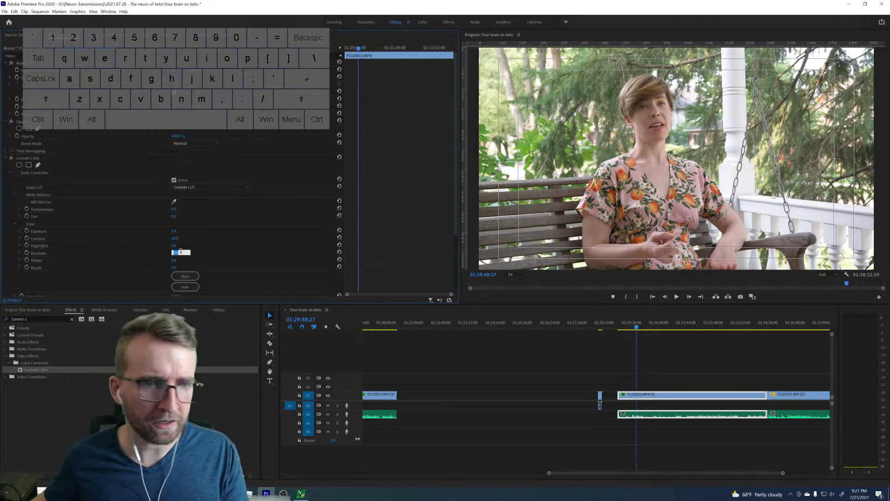
{"action": "type", "text": "10"}
{"action": "key", "text": "Return"}
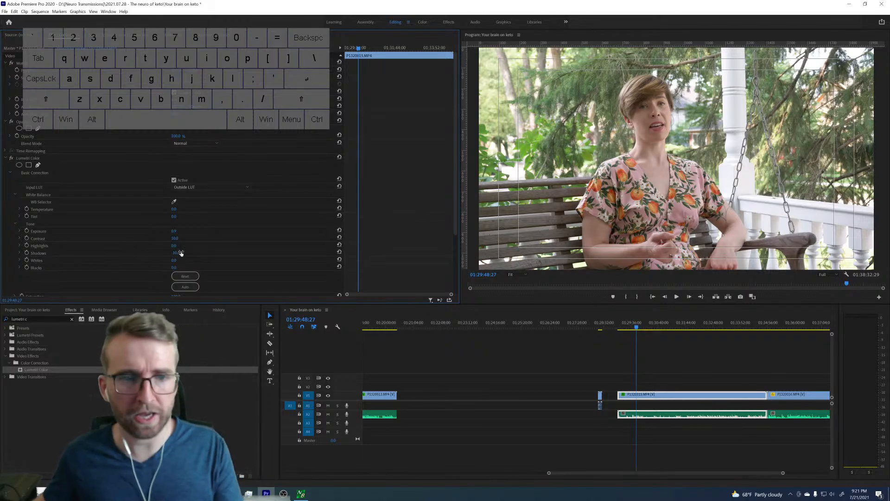
{"action": "left_click", "coordinate": [176, 267]}
{"action": "type", "text": "-8"}
{"action": "key", "text": "Return"}
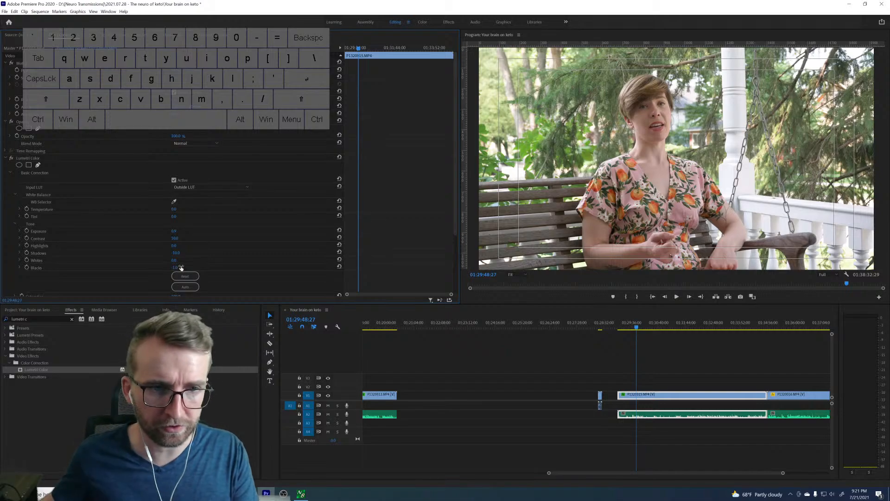
{"action": "left_click", "coordinate": [179, 275]}
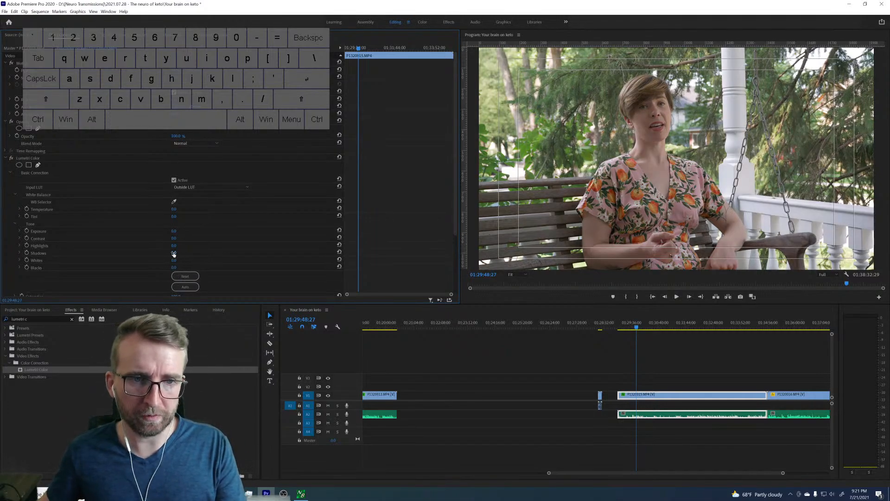
Undo the reset of the porch clip's Tone values and set its Lumetri Blacks to -10.
{"action": "key", "text": "ctrl+z"}
{"action": "left_click", "coordinate": [175, 267]}
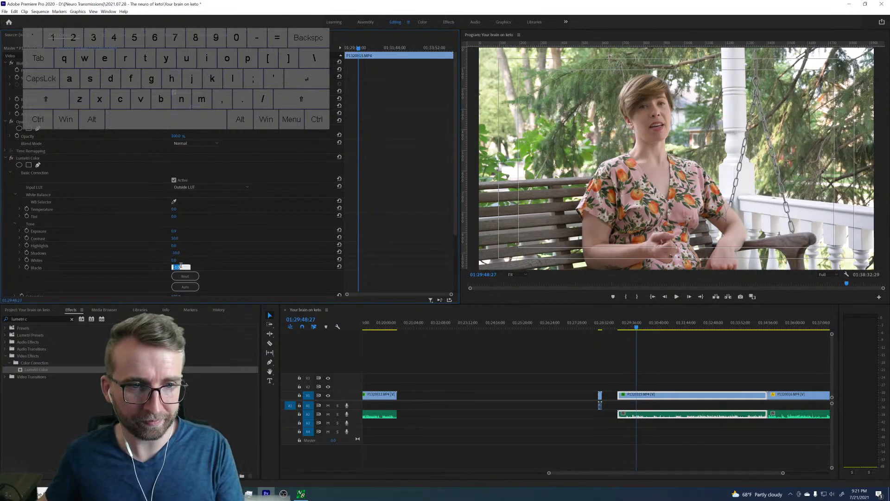
{"action": "type", "text": "-10"}
{"action": "key", "text": "Return"}
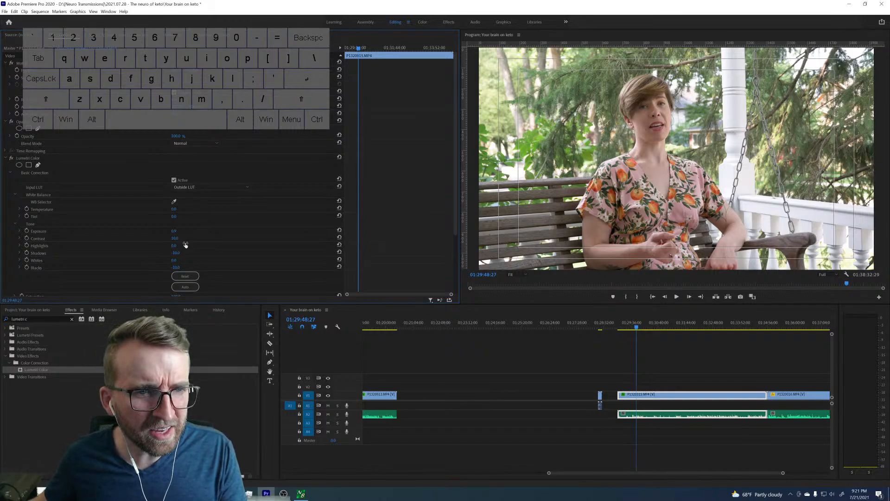
Set the porch clip's Lumetri Highlights to 10 and Whites to 10.
{"action": "left_click", "coordinate": [176, 245]}
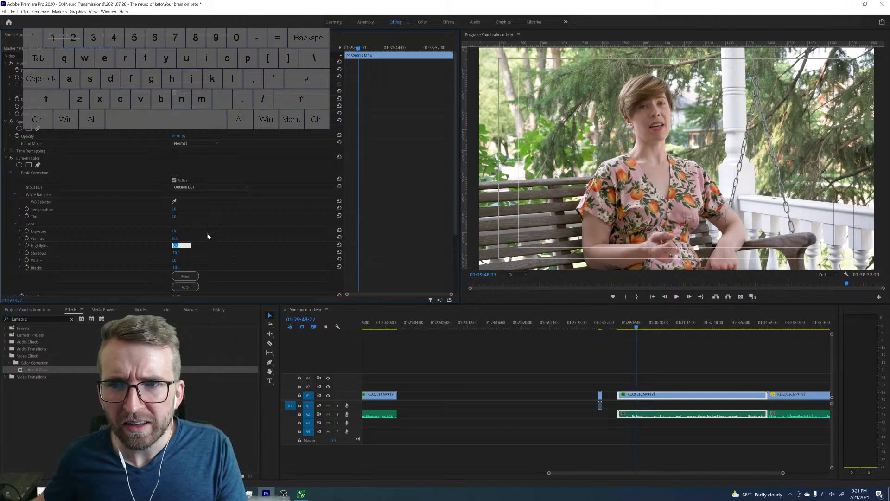
{"action": "type", "text": "10"}
{"action": "key", "text": "Return"}
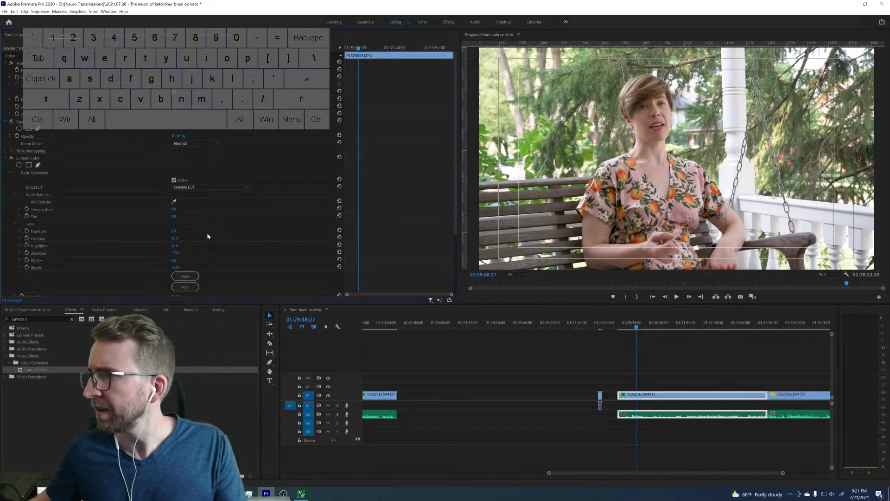
{"action": "left_click", "coordinate": [175, 261]}
{"action": "type", "text": "10"}
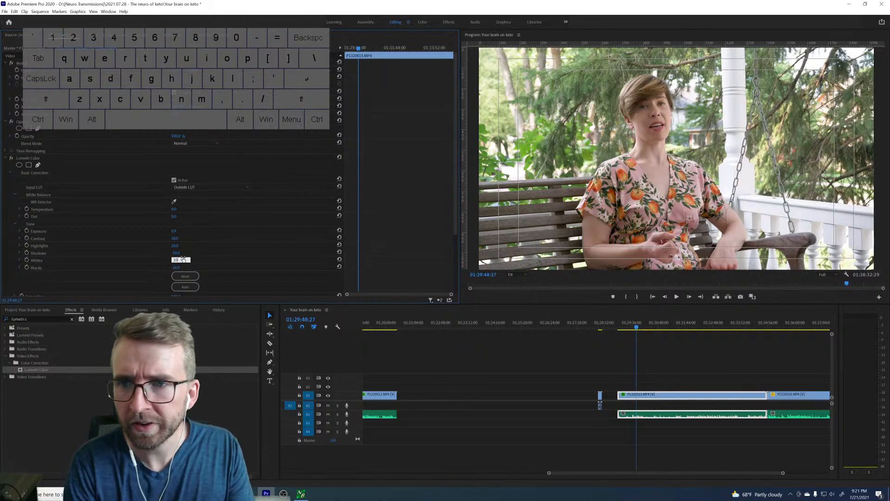
{"action": "key", "text": "Return"}
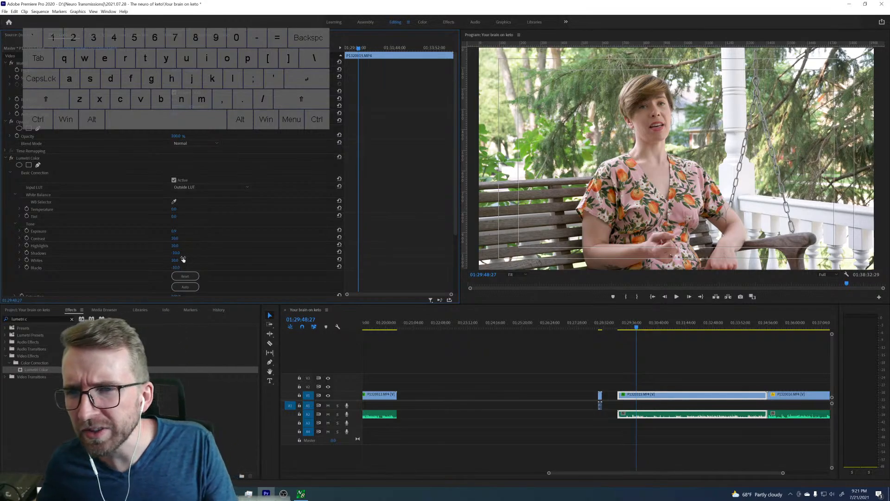
Apply the SL CLEAN KODAK A HDR look in the Creative section of the porch clip's Lumetri Color.
{"action": "scroll", "coordinate": [288, 220], "scroll_direction": "down", "scroll_amount": 3}
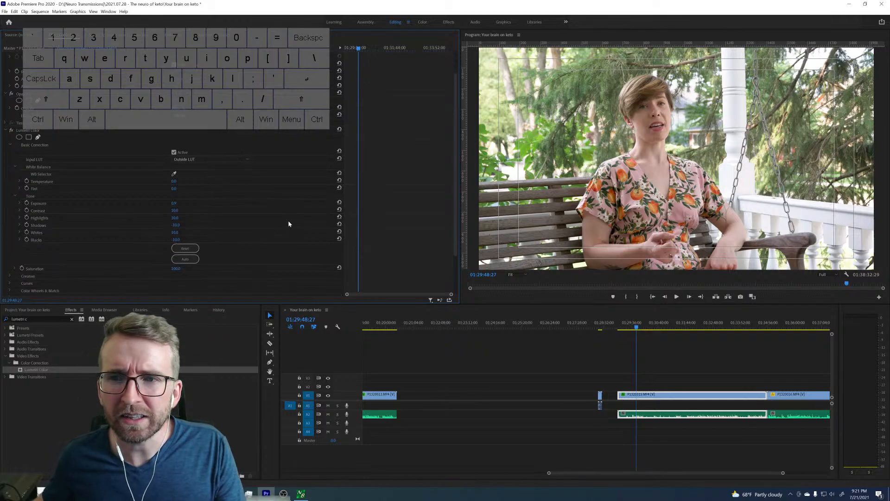
{"action": "scroll", "coordinate": [288, 221], "scroll_direction": "down", "scroll_amount": 1}
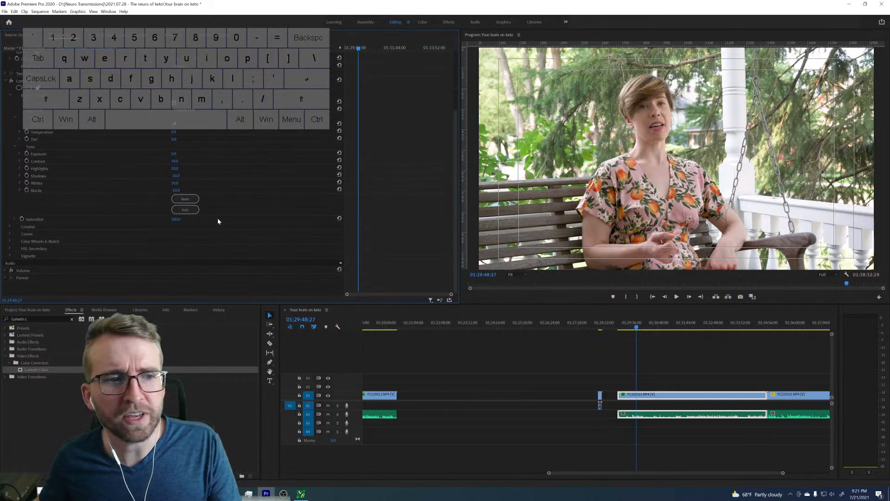
{"action": "left_click", "coordinate": [10, 227]}
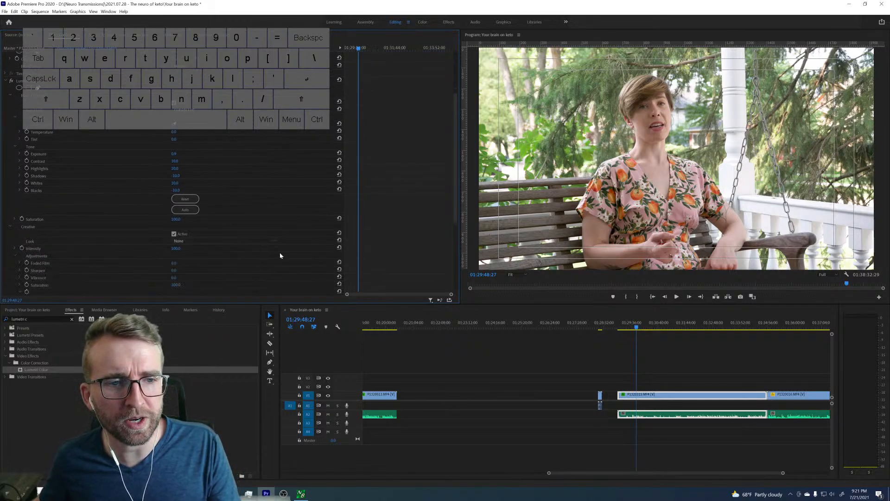
{"action": "left_click", "coordinate": [266, 241]}
{"action": "scroll", "coordinate": [243, 329], "scroll_direction": "down", "scroll_amount": 2}
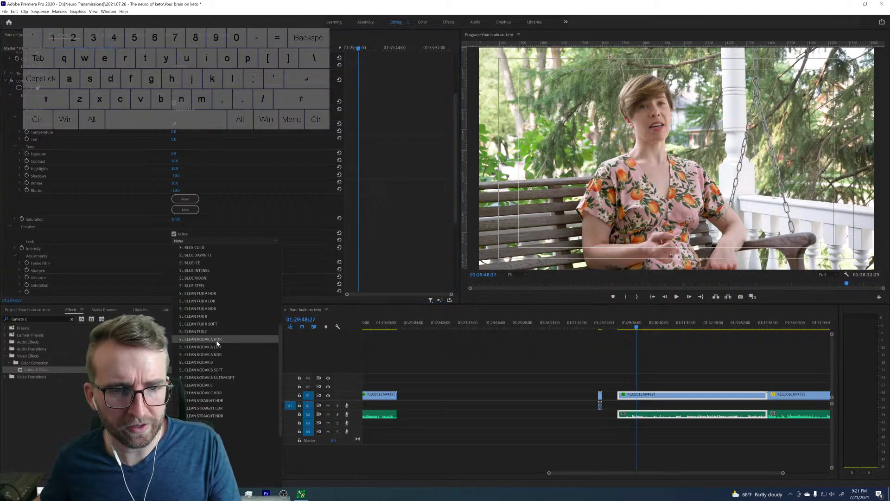
{"action": "left_click", "coordinate": [216, 340]}
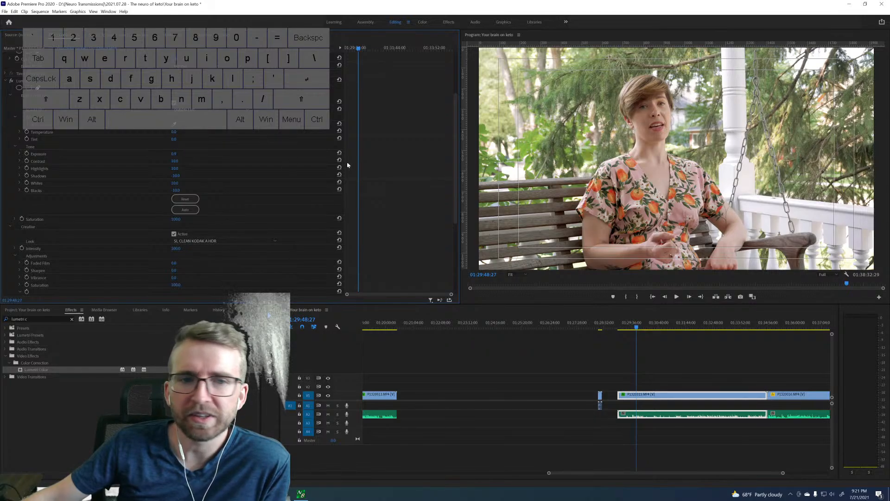
Compare the porch image with and without the Creative look by switching that section off and on several times.
{"action": "left_click", "coordinate": [174, 234]}
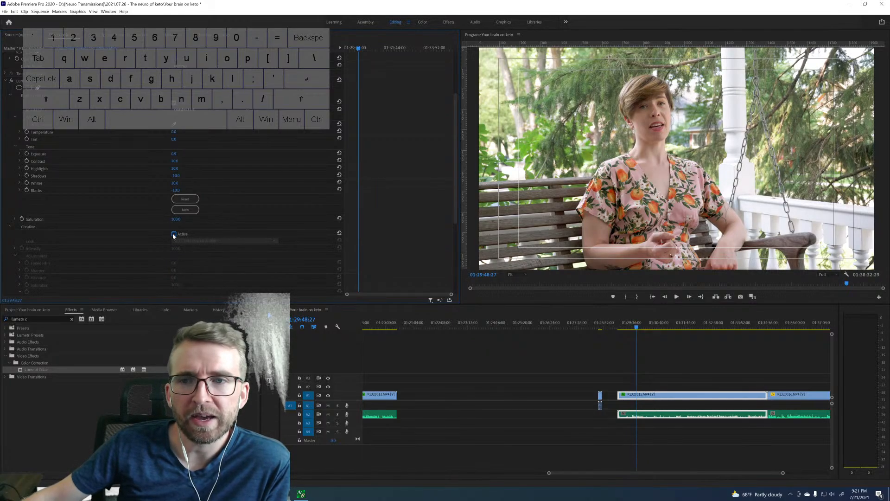
{"action": "left_click", "coordinate": [174, 234]}
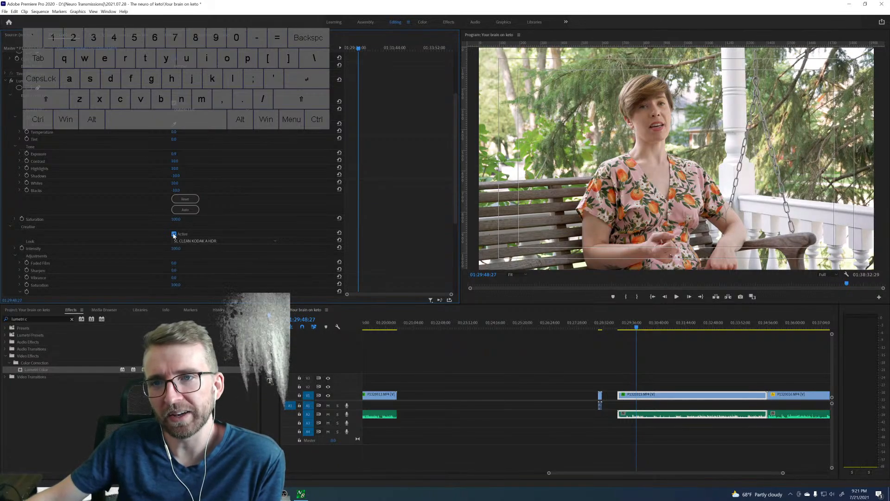
{"action": "left_click", "coordinate": [174, 235]}
{"action": "left_click", "coordinate": [174, 234]}
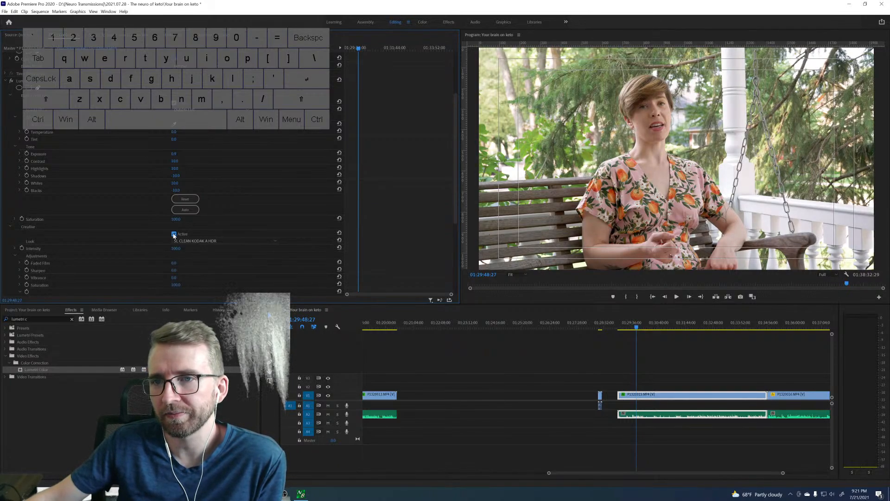
{"action": "left_click", "coordinate": [174, 234]}
{"action": "left_click", "coordinate": [174, 234]}
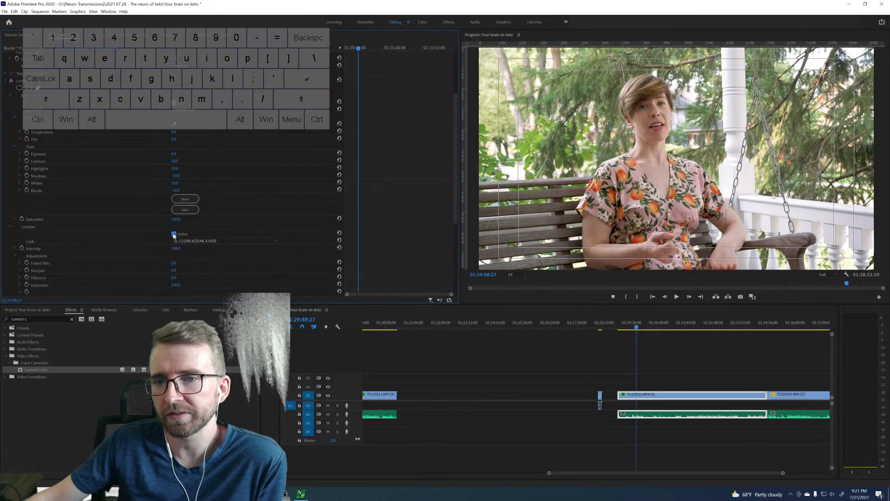
Set the Vibrance in the porch clip's Creative adjustments to 20.
{"action": "left_click", "coordinate": [177, 277]}
{"action": "type", "text": "20"}
{"action": "key", "text": "Return"}
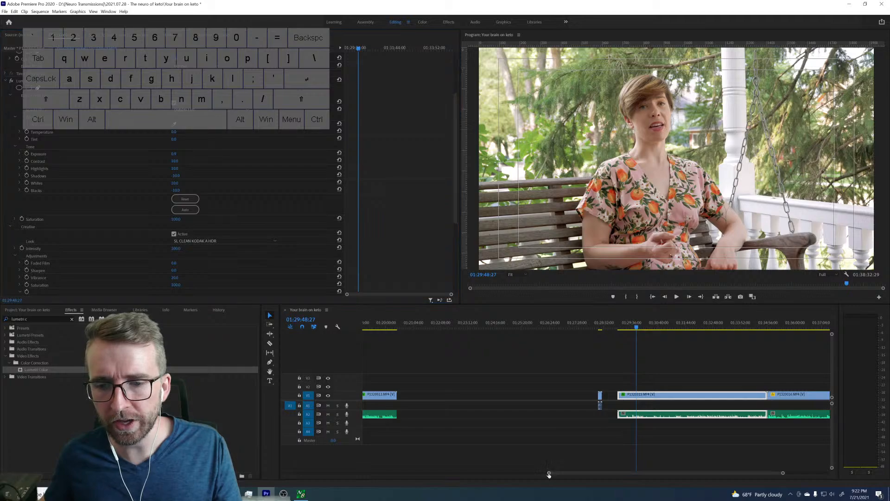
Compare the porch grade with the dining-room and kitchen clips, and check the second kitchen clip's Lumetri values.
{"action": "left_click_drag", "start_coordinate": [548, 473], "coordinate": [377, 472]}
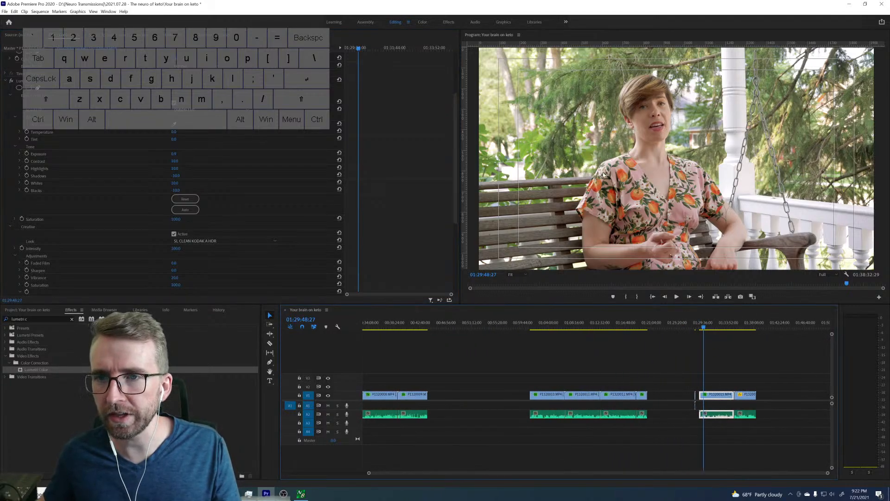
{"action": "left_click", "coordinate": [624, 327]}
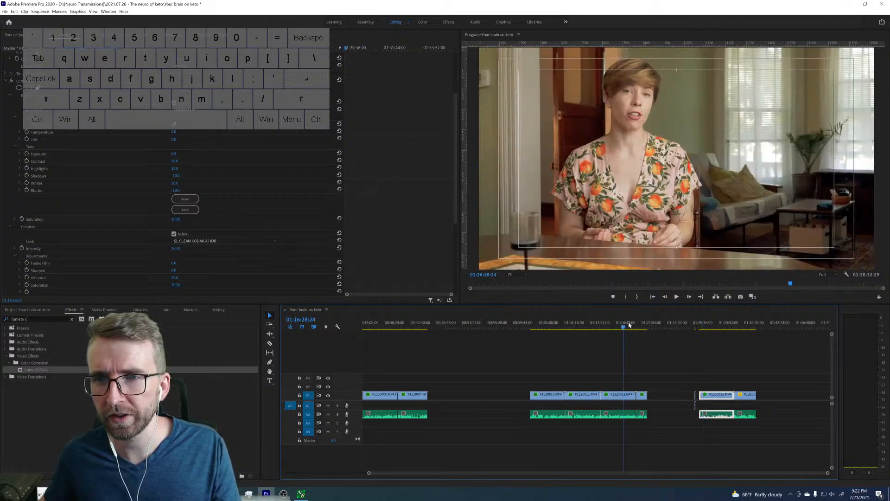
{"action": "left_click", "coordinate": [716, 322]}
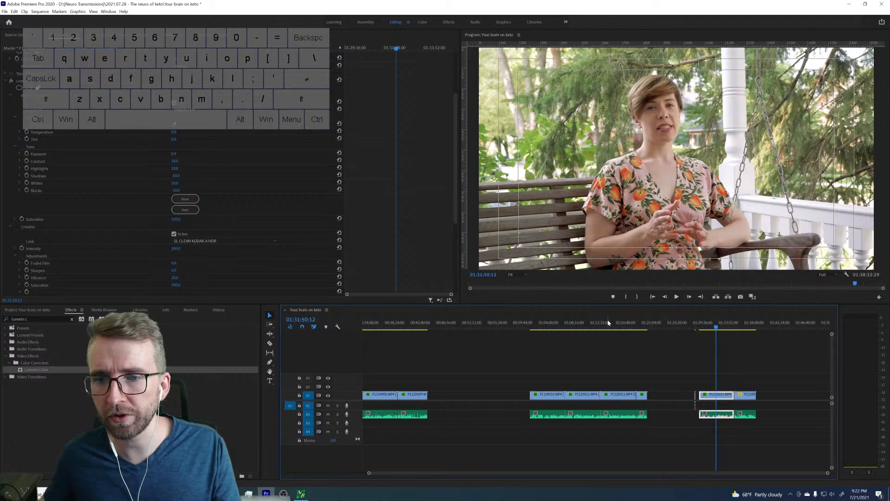
{"action": "left_click", "coordinate": [606, 325]}
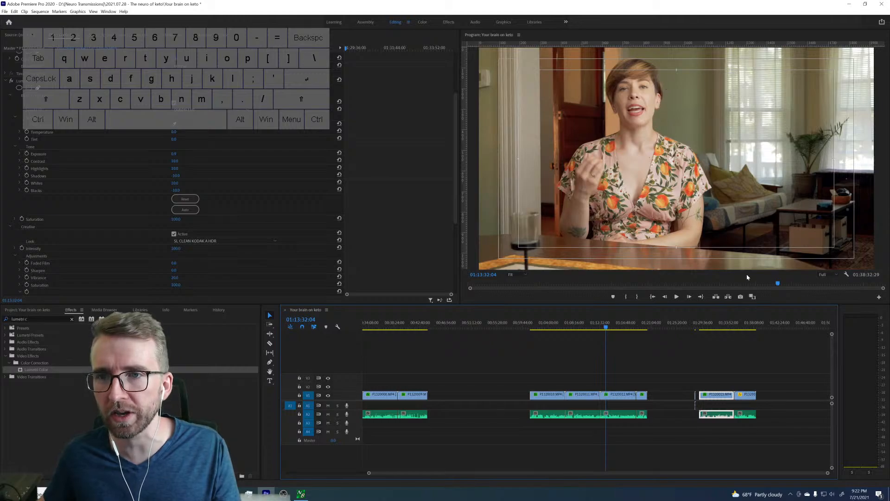
{"action": "left_click", "coordinate": [723, 327]}
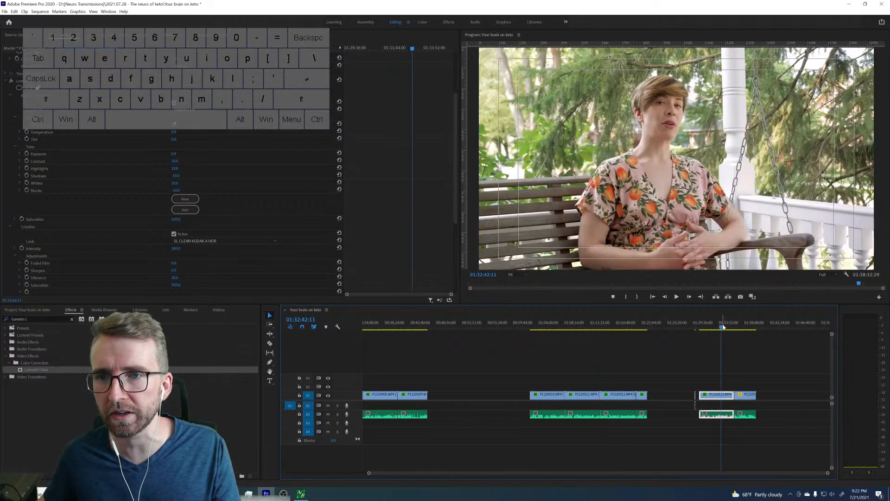
{"action": "left_click", "coordinate": [405, 328]}
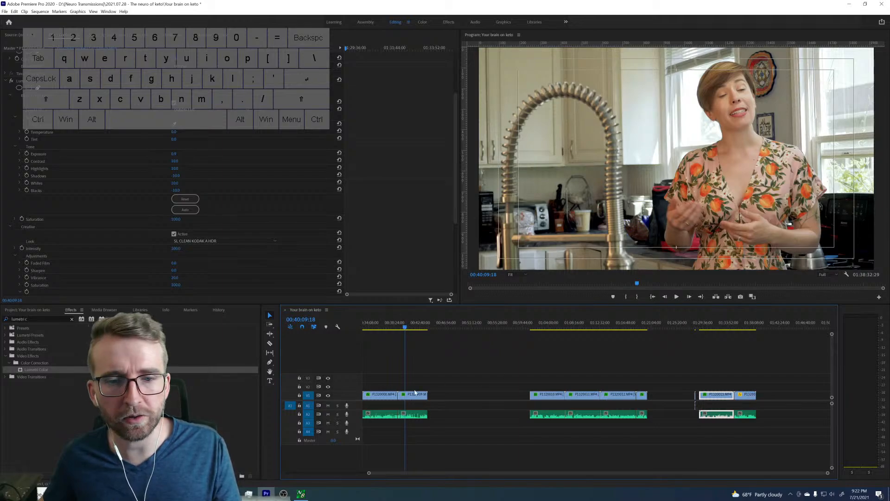
{"action": "left_click", "coordinate": [415, 393]}
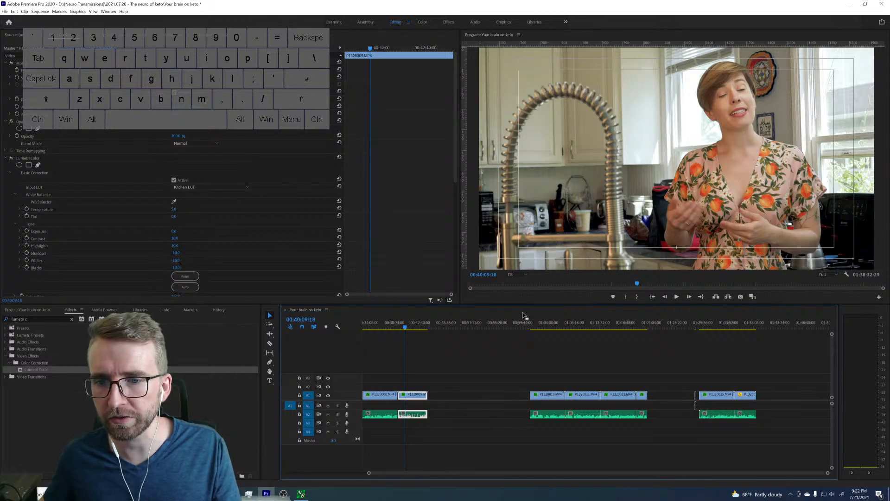
Set the Lumetri Temperature of the first dining-room clip to 5.
{"action": "left_click", "coordinate": [550, 328]}
{"action": "left_click", "coordinate": [553, 393]}
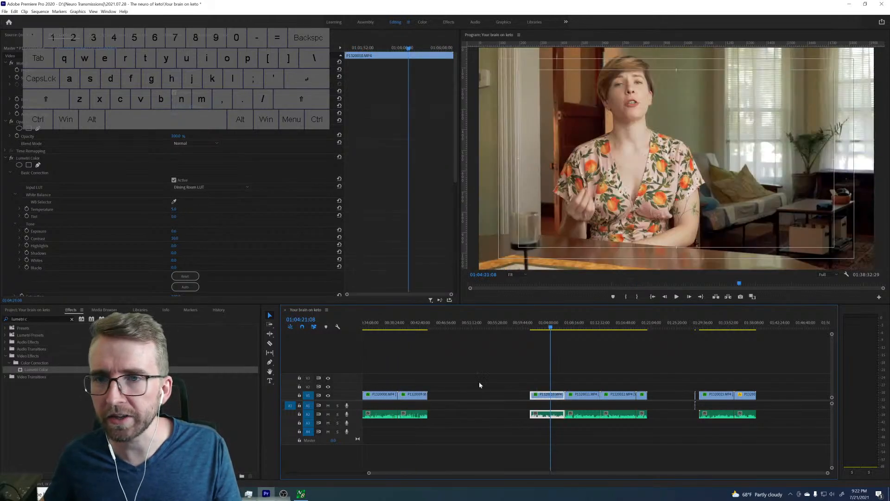
{"action": "left_click", "coordinate": [173, 211]}
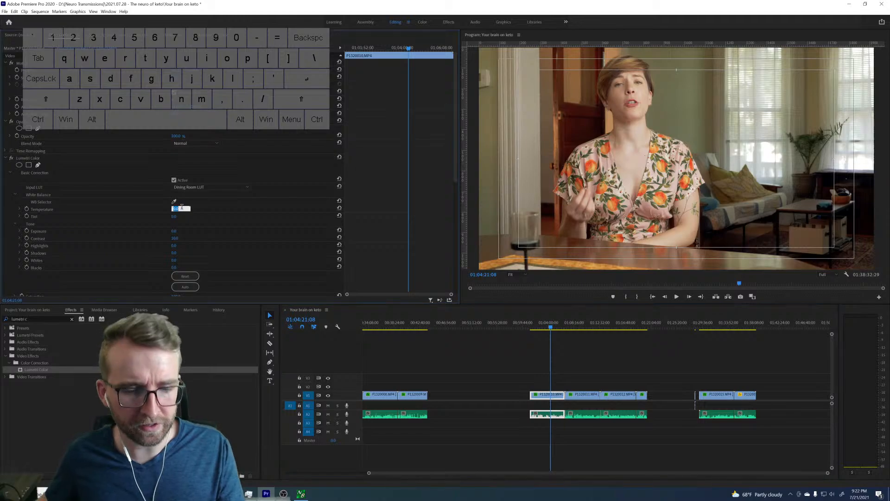
{"action": "type", "text": "5"}
{"action": "key", "text": "Return"}
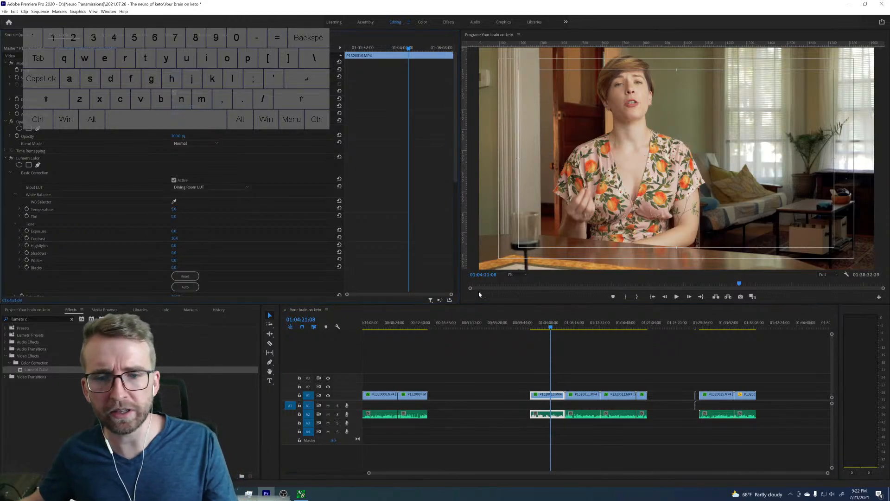
Replace the Lumetri Color effect on the other three dining-room clips with the first clip's, leaving their remaining video and audio attributes alone.
{"action": "left_click", "coordinate": [25, 159]}
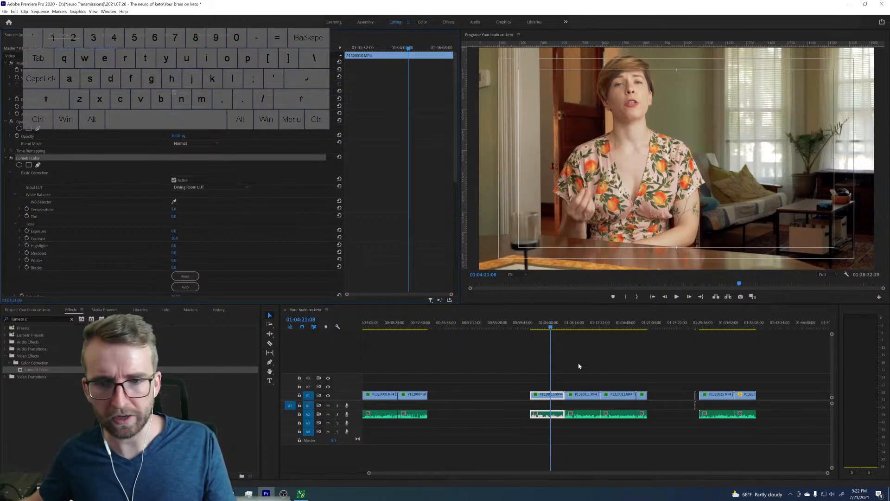
{"action": "left_click_drag", "start_coordinate": [579, 381], "coordinate": [685, 400]}
{"action": "right_click", "coordinate": [586, 397]}
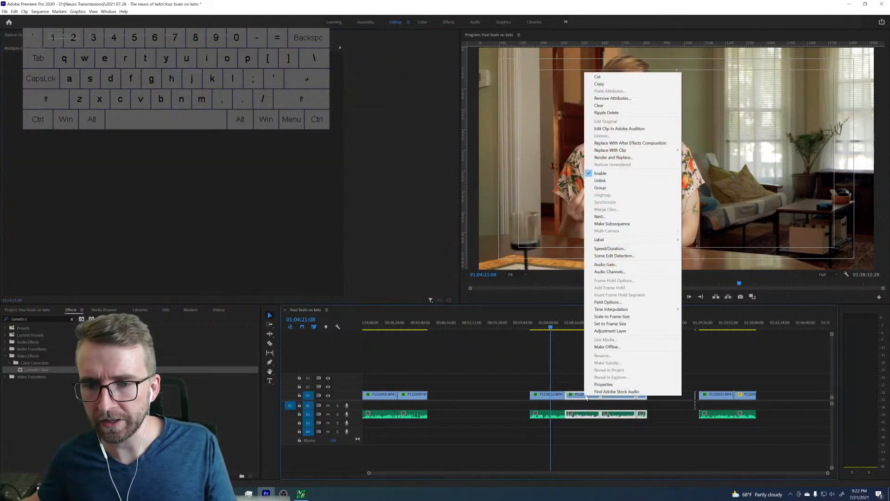
{"action": "left_click", "coordinate": [626, 98]}
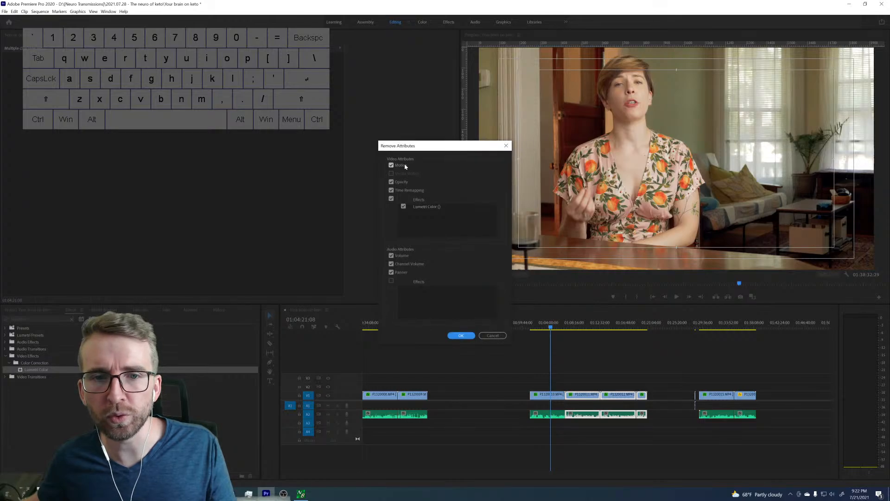
{"action": "left_click", "coordinate": [393, 166]}
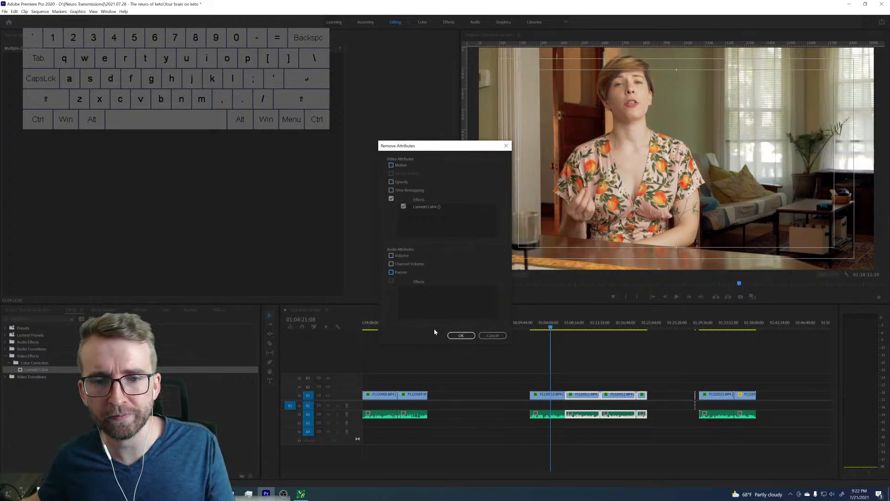
{"action": "left_click", "coordinate": [459, 335]}
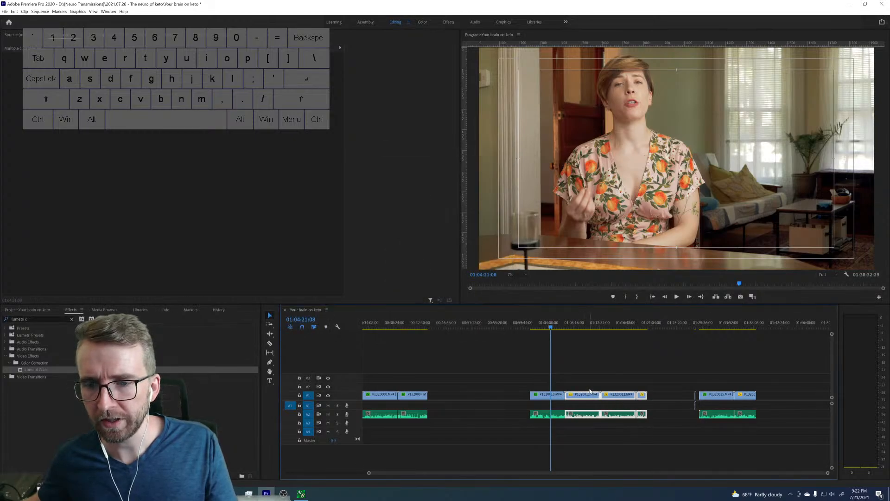
Set the first long porch clip's Lumetri Temperature to 5 and select its Lumetri Color effect.
{"action": "left_click", "coordinate": [716, 329]}
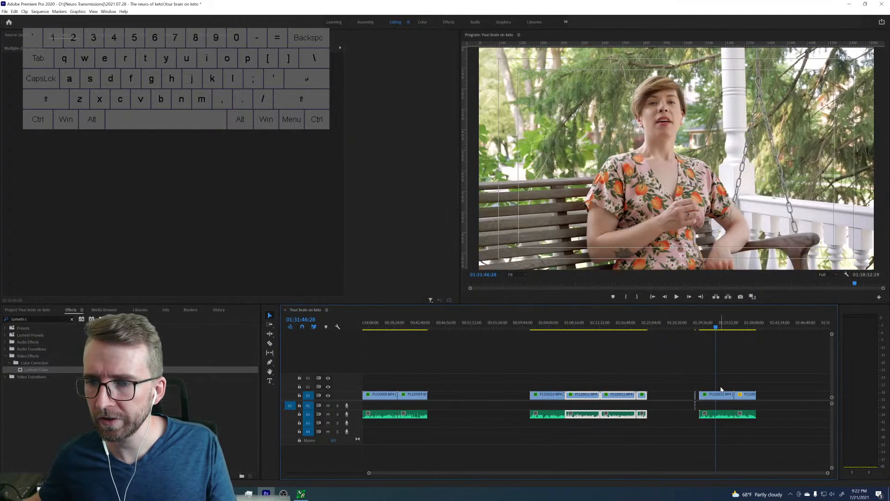
{"action": "left_click", "coordinate": [721, 394]}
{"action": "left_click", "coordinate": [174, 210]}
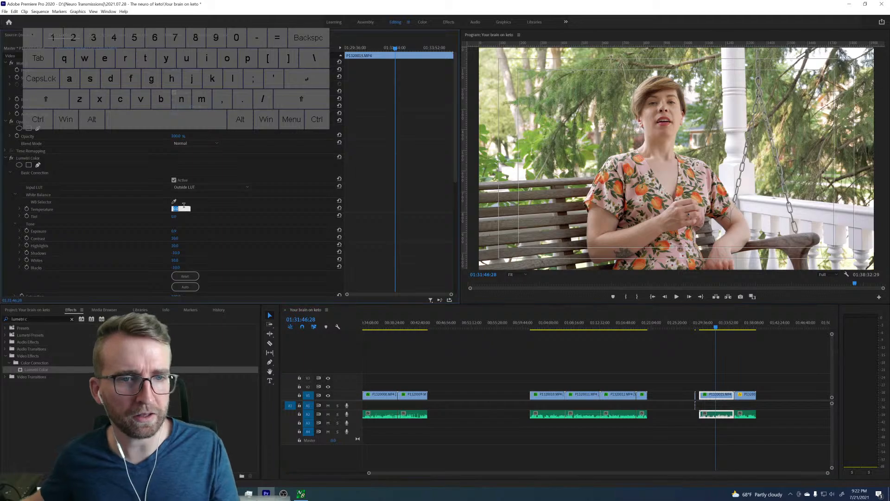
{"action": "type", "text": "5"}
{"action": "key", "text": "Return"}
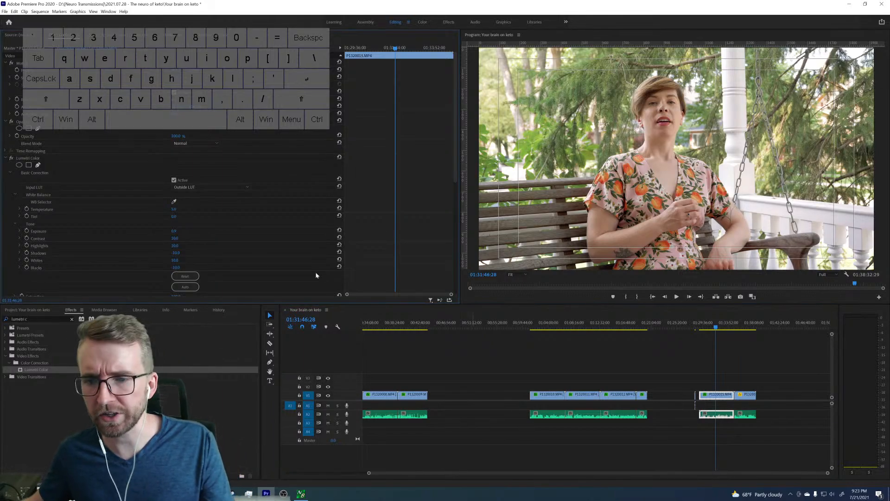
{"action": "left_click", "coordinate": [33, 159]}
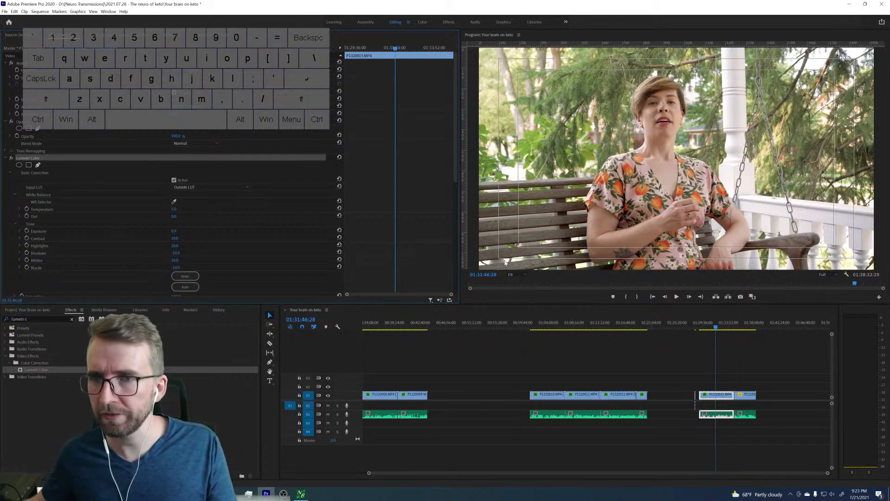
Paste the Lumetri Color effect onto the last porch clip and toggle it off and on to compare the image with and without grading.
{"action": "left_click", "coordinate": [746, 322]}
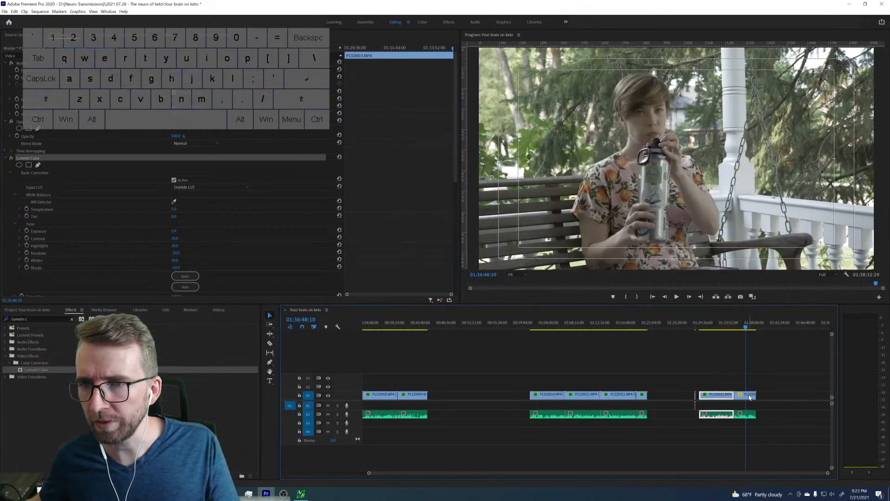
{"action": "left_click", "coordinate": [750, 395]}
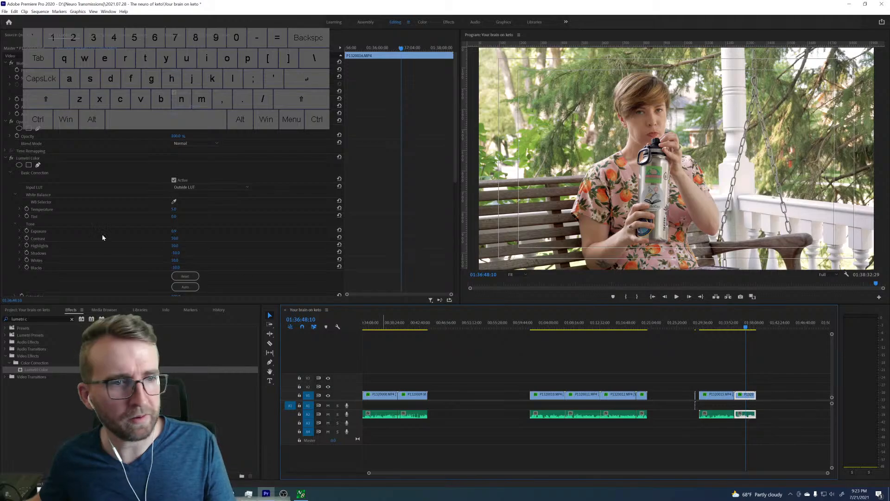
{"action": "left_click", "coordinate": [11, 159]}
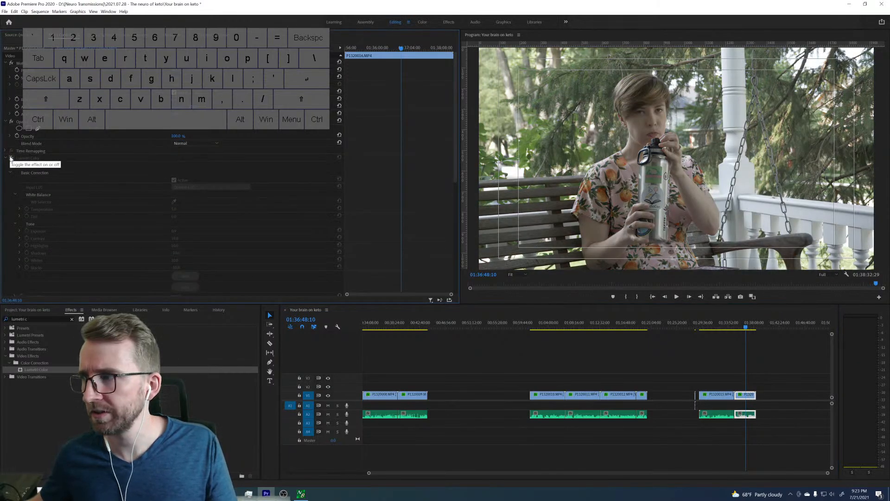
{"action": "left_click", "coordinate": [11, 158]}
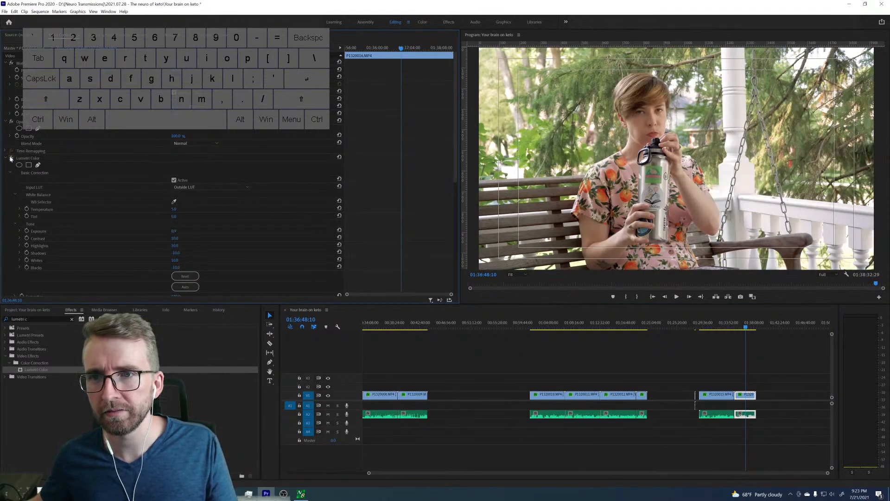
{"action": "left_click", "coordinate": [11, 158]}
{"action": "left_click", "coordinate": [11, 158]}
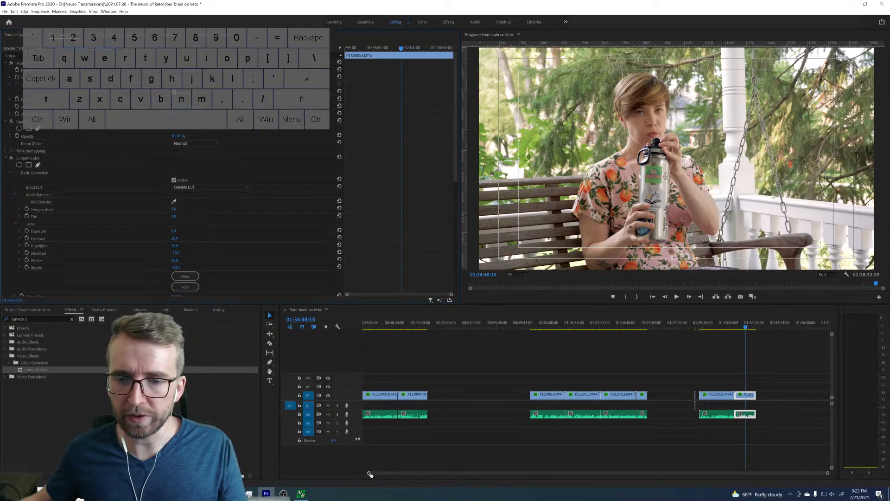
Move the dining-room and porch clip groups earlier to narrow the large timeline gaps, and remove the tiny stray clip before the porch clips.
{"action": "left_click_drag", "start_coordinate": [370, 474], "coordinate": [286, 473]}
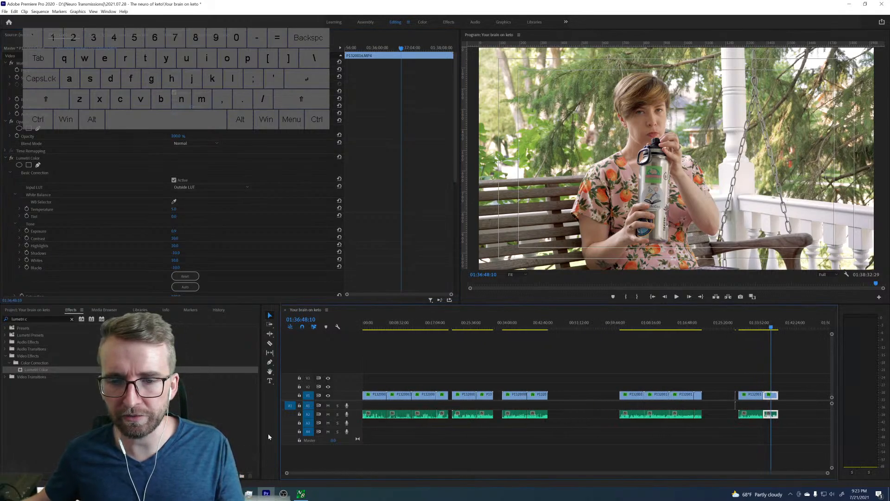
{"action": "left_click_drag", "start_coordinate": [612, 370], "coordinate": [809, 418]}
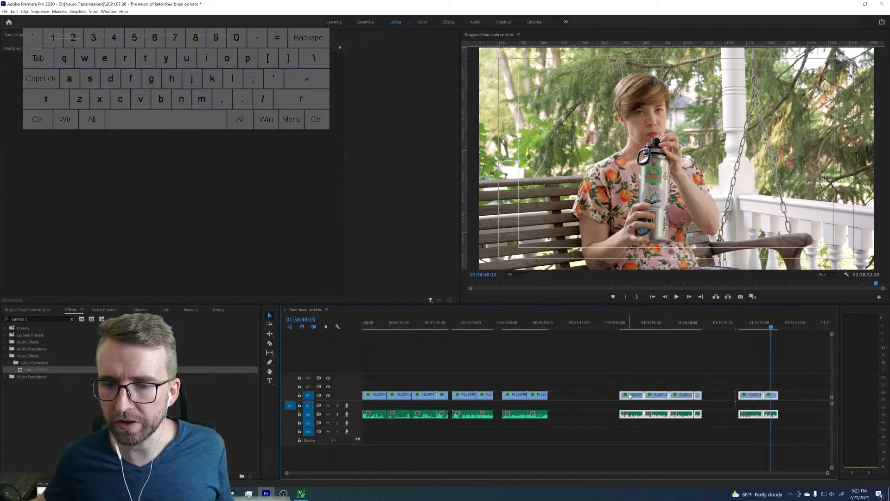
{"action": "left_click_drag", "start_coordinate": [630, 395], "coordinate": [571, 395]}
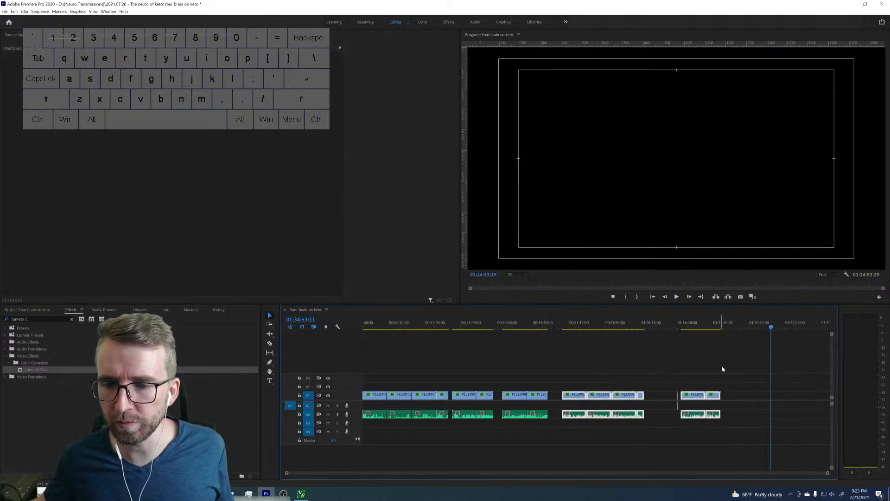
{"action": "left_click", "coordinate": [665, 387]}
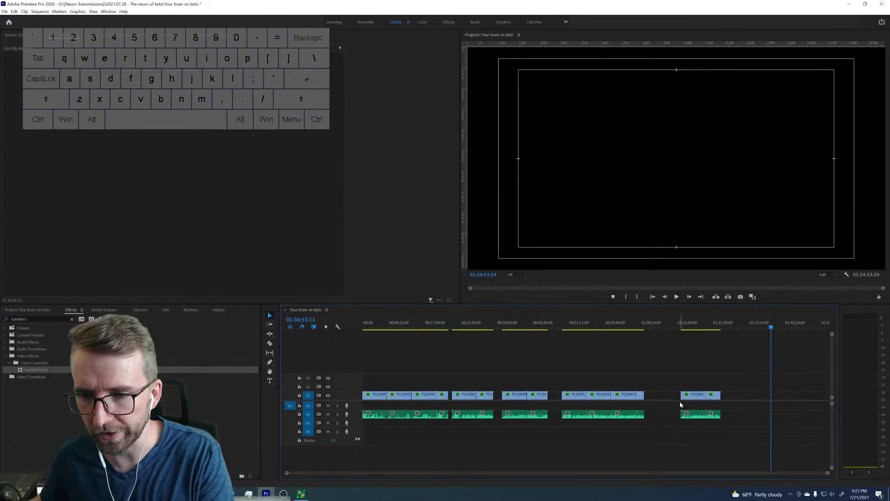
{"action": "left_click_drag", "start_coordinate": [665, 374], "coordinate": [672, 399]}
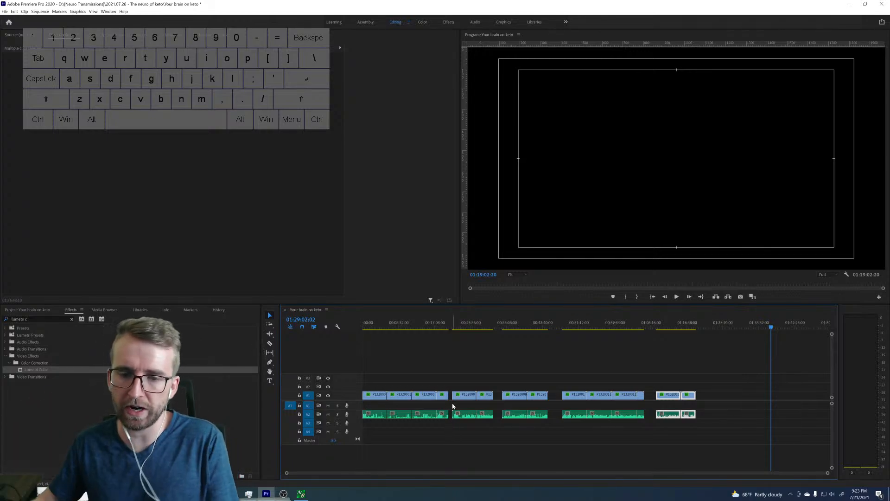
Normalize the max peak of the first four kitchen clips with Audio Gain.
{"action": "left_click", "coordinate": [427, 325]}
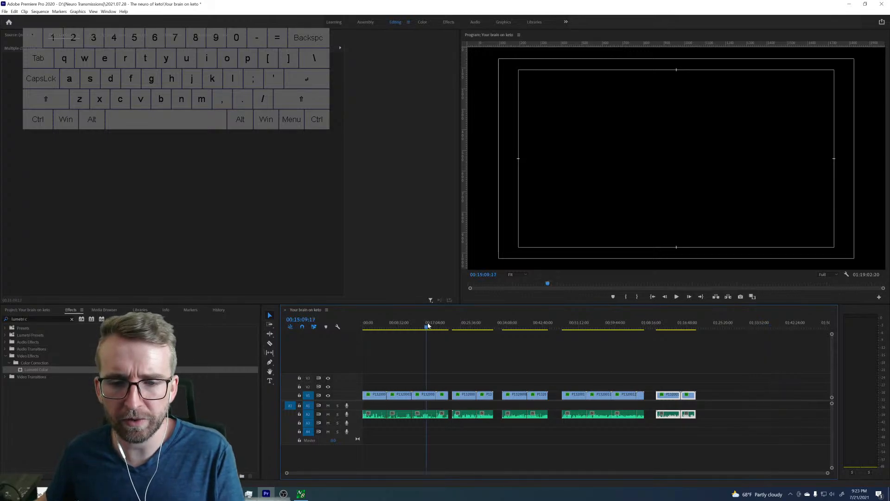
{"action": "left_click_drag", "start_coordinate": [370, 426], "coordinate": [451, 411]}
{"action": "right_click", "coordinate": [444, 414]}
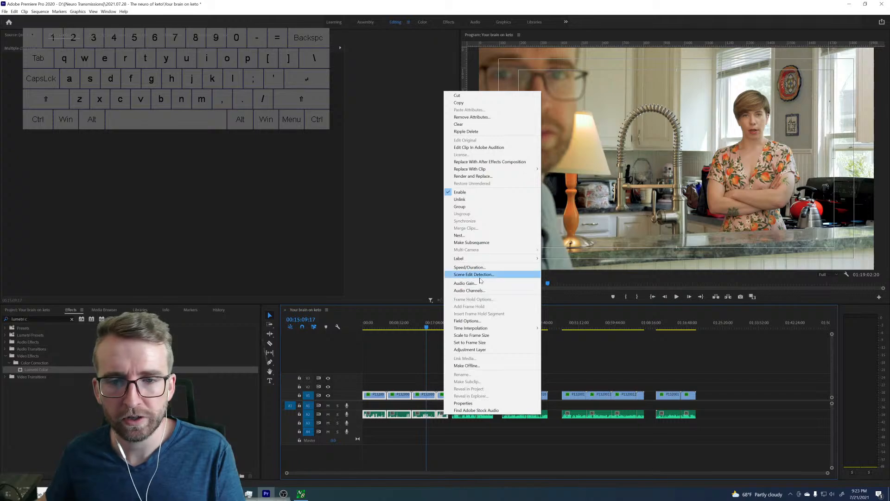
{"action": "left_click", "coordinate": [464, 282]}
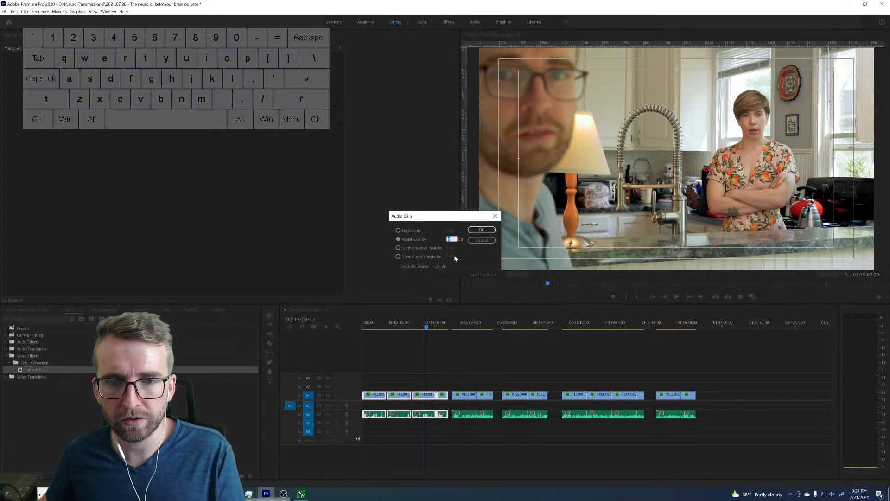
{"action": "left_click", "coordinate": [488, 239]}
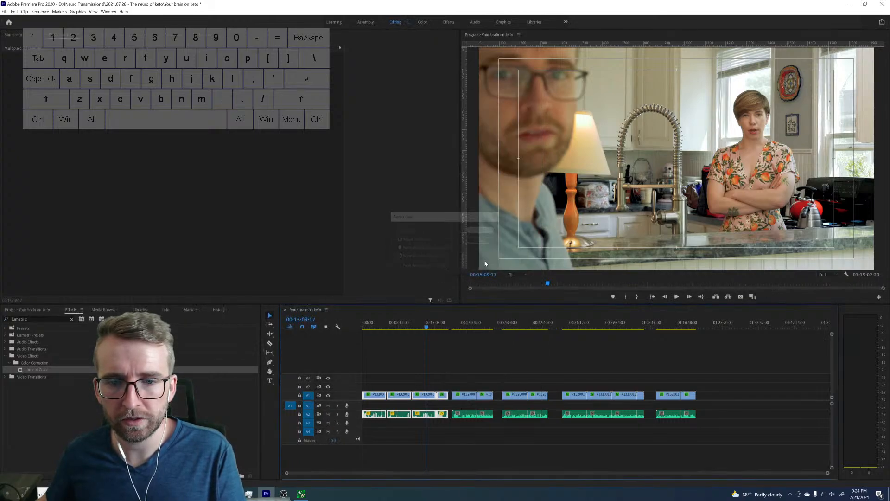
Apply the same max-peak normalization to the two clips of the second timeline group.
{"action": "left_click", "coordinate": [461, 415]}
{"action": "right_click", "coordinate": [490, 416]}
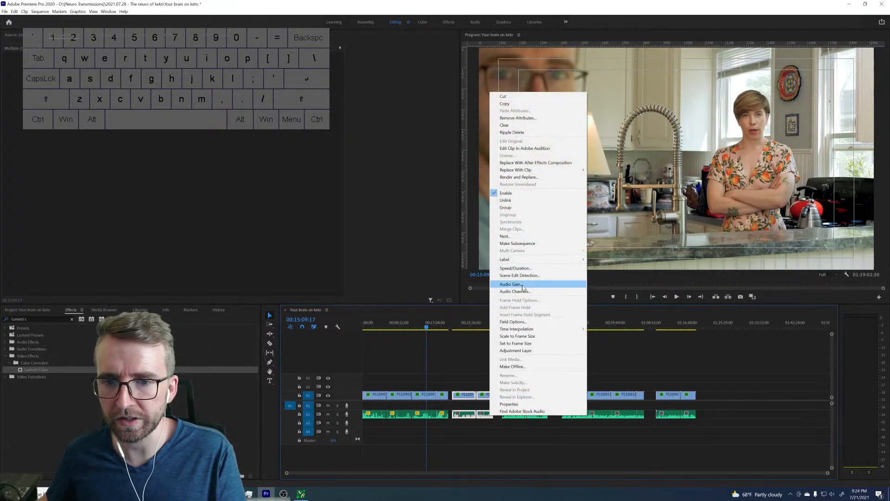
{"action": "left_click", "coordinate": [514, 283]}
{"action": "left_click", "coordinate": [481, 229]}
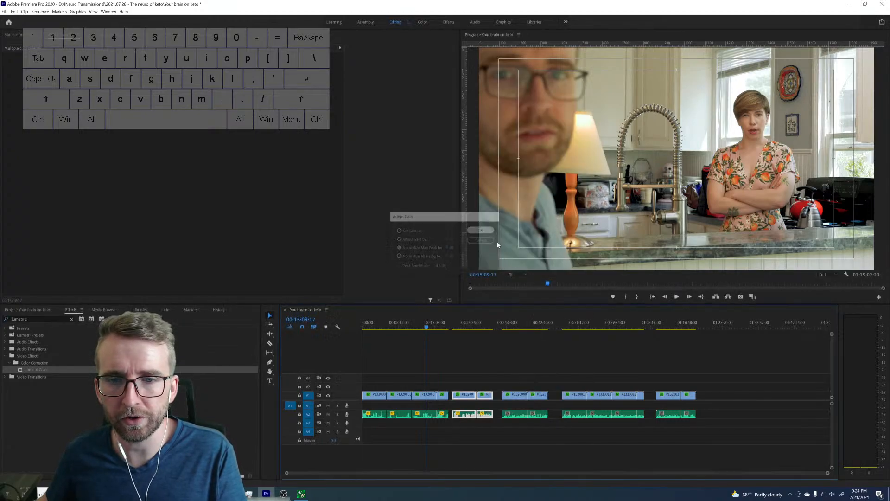
Normalize the max peak of the third timeline group's two clips with the same Audio Gain setting.
{"action": "left_click", "coordinate": [533, 420]}
{"action": "left_click", "coordinate": [533, 416]}
{"action": "right_click", "coordinate": [541, 416]}
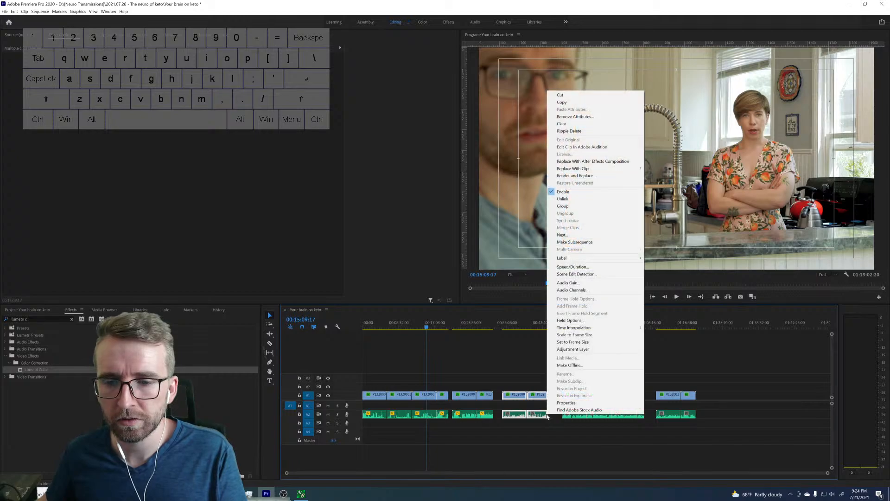
{"action": "left_click", "coordinate": [571, 284]}
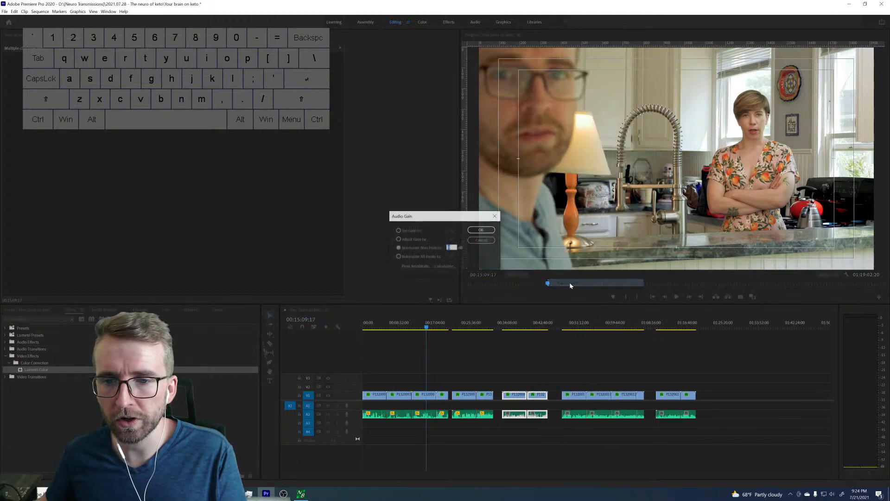
{"action": "left_click", "coordinate": [481, 230]}
Normalize the max peak of the four dining-room clips with Audio Gain.
{"action": "left_click", "coordinate": [575, 414]}
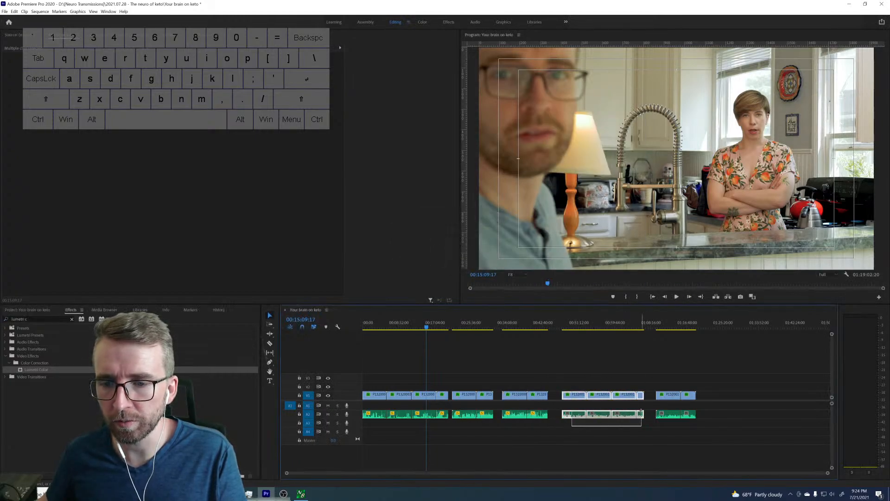
{"action": "right_click", "coordinate": [641, 414]}
{"action": "left_click", "coordinate": [663, 284]}
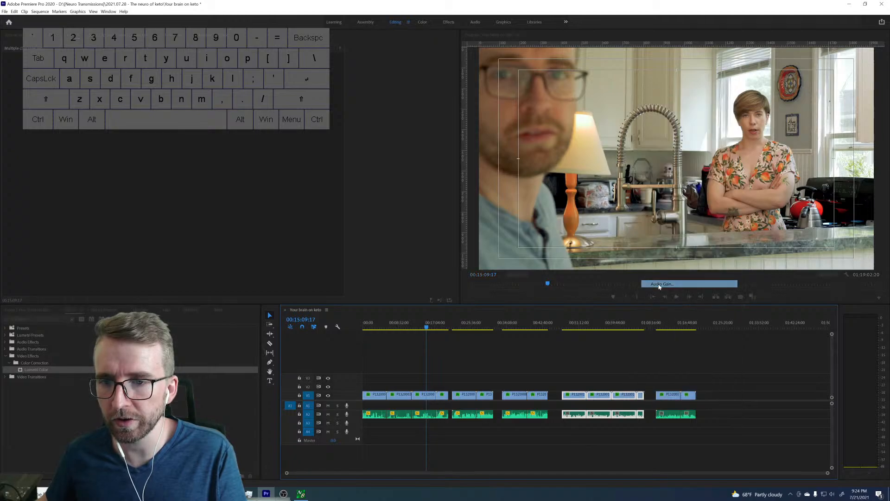
{"action": "left_click", "coordinate": [484, 231]}
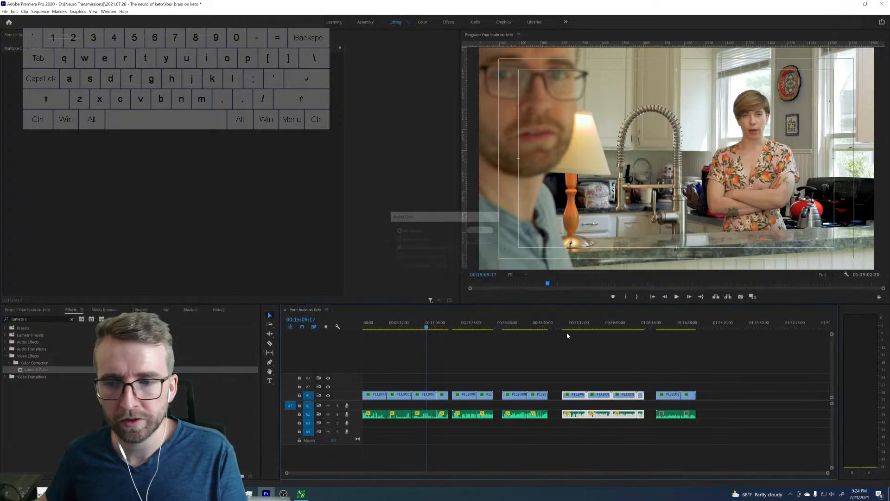
Normalize the max peak of the two porch clips with Audio Gain.
{"action": "left_click", "coordinate": [665, 415]}
{"action": "right_click", "coordinate": [689, 417]}
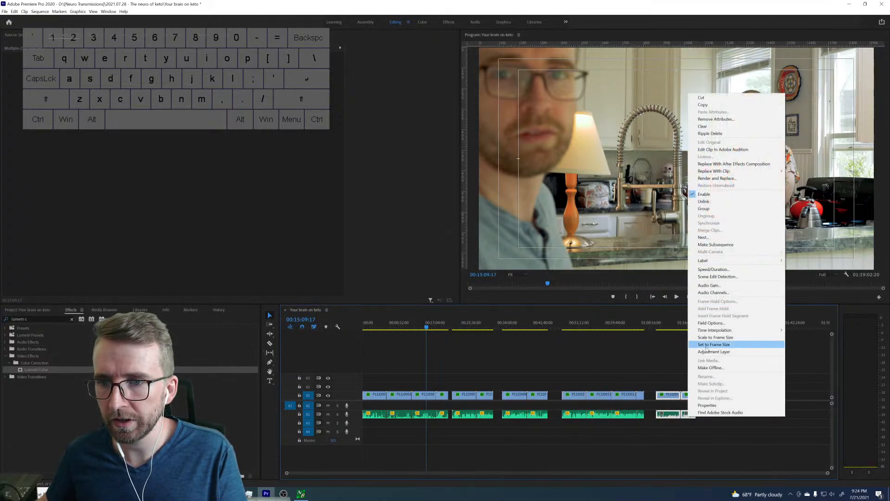
{"action": "left_click", "coordinate": [709, 284]}
{"action": "left_click", "coordinate": [484, 230]}
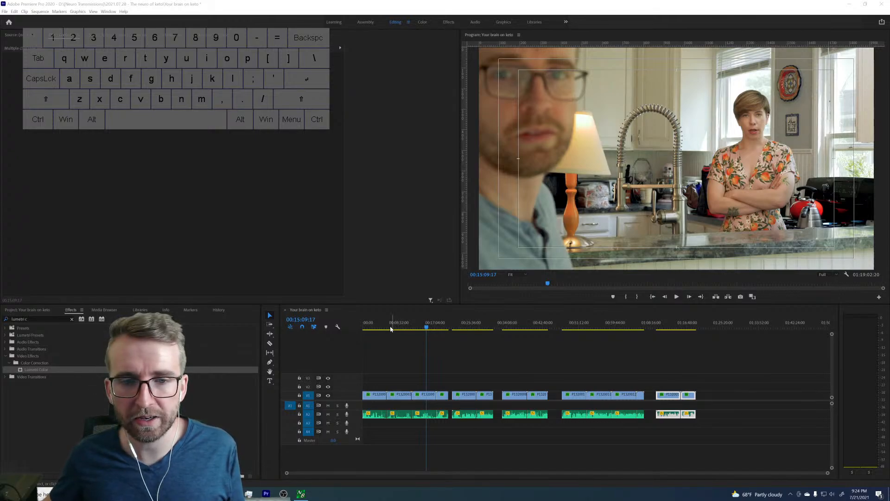
Review the first kitchen clip from the start of the sequence, playing and skimming through it to judge the take and its sound.
{"action": "left_click", "coordinate": [316, 315]}
{"action": "key", "text": "Home"}
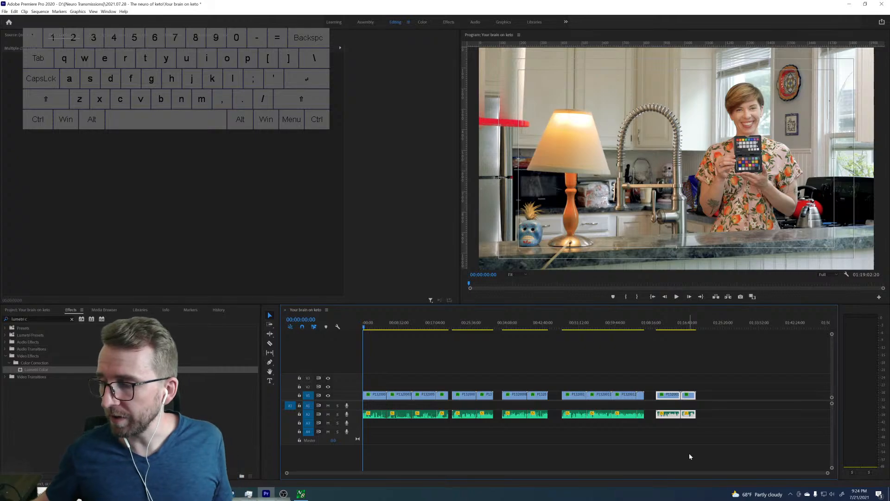
{"action": "left_click_drag", "start_coordinate": [827, 475], "coordinate": [695, 468]}
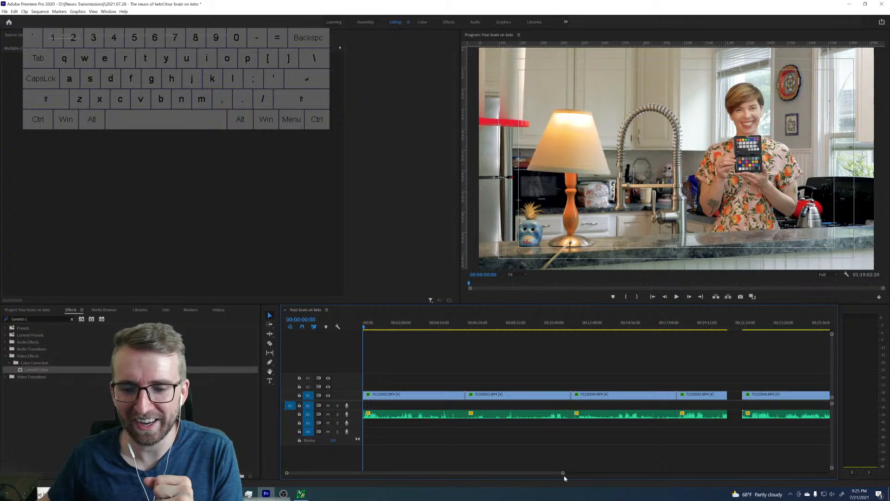
{"action": "left_click_drag", "start_coordinate": [562, 475], "coordinate": [549, 475]}
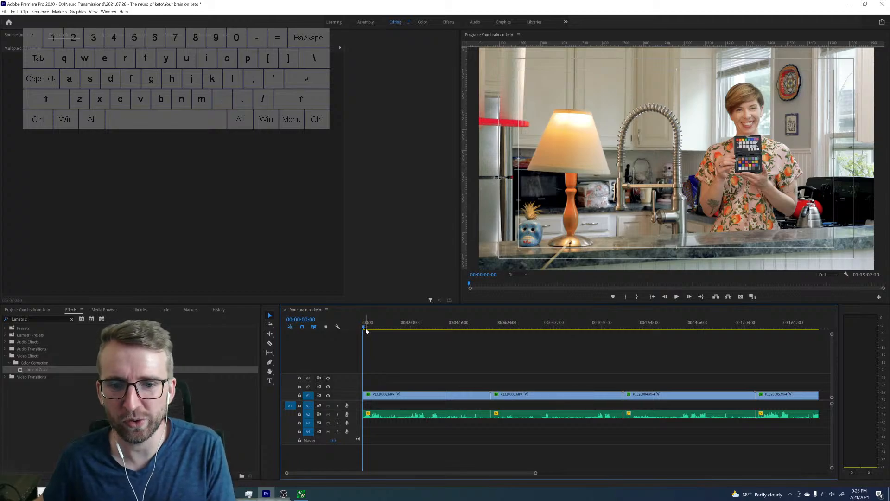
{"action": "left_click_drag", "start_coordinate": [366, 329], "coordinate": [359, 327]}
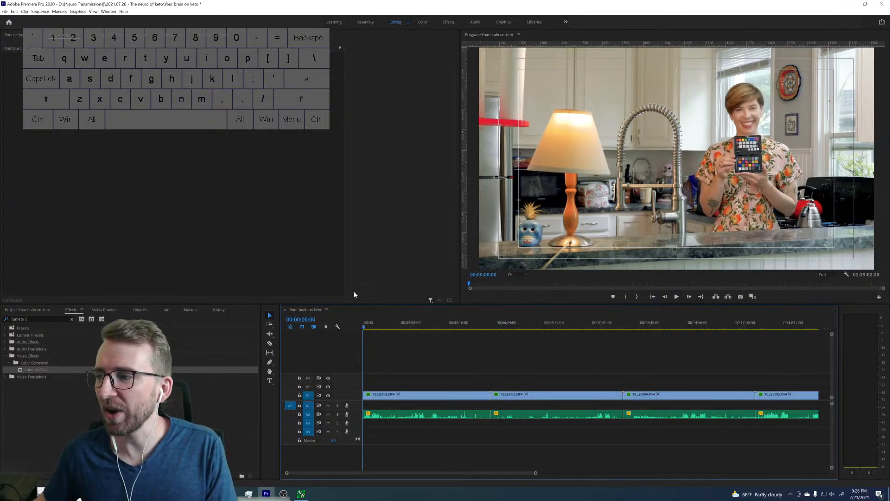
{"action": "key", "text": "space"}
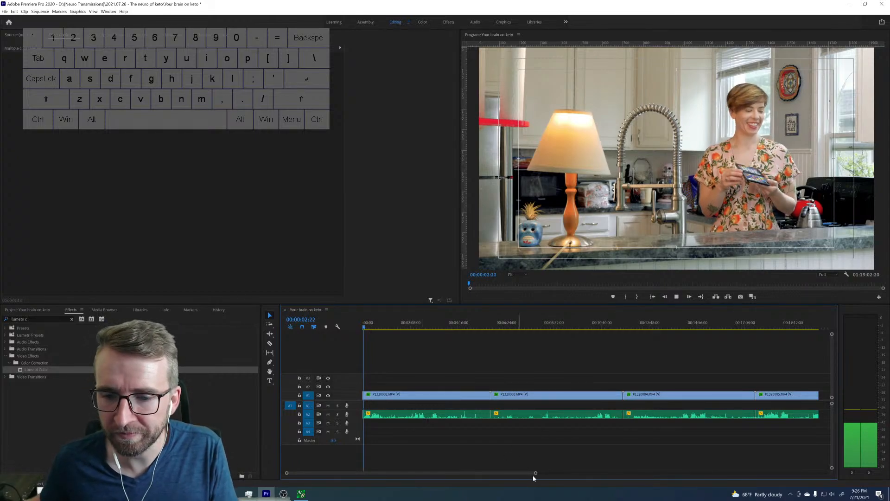
{"action": "left_click_drag", "start_coordinate": [535, 473], "coordinate": [462, 470]}
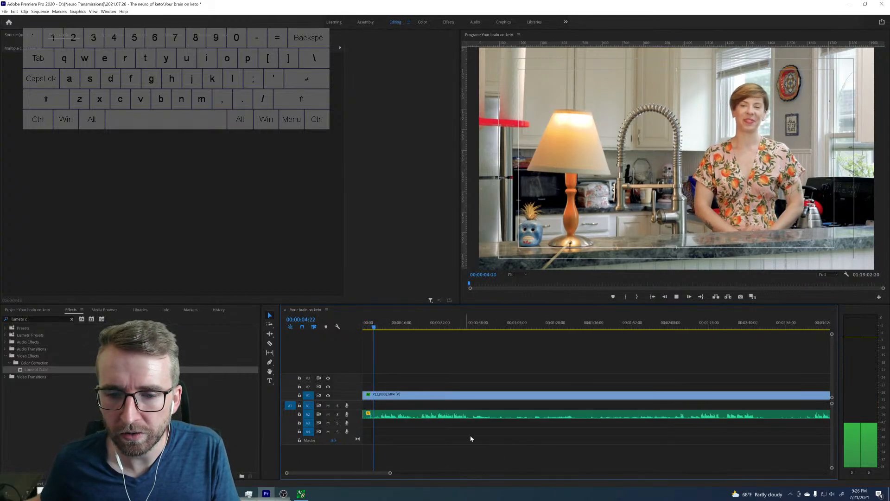
{"action": "left_click_drag", "start_coordinate": [414, 326], "coordinate": [478, 329]}
{"action": "left_click_drag", "start_coordinate": [684, 326], "coordinate": [810, 329]}
{"action": "key", "text": "space"}
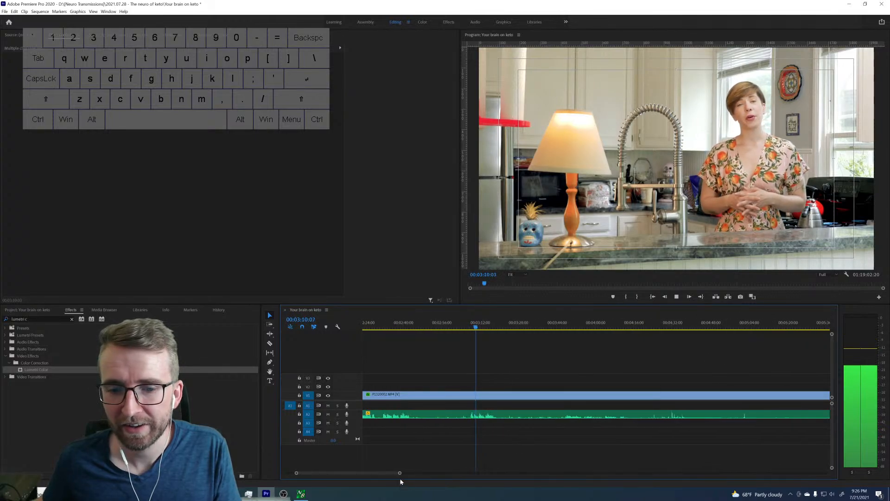
Ripple-delete the first kitchen clip with its audio from the sequence.
{"action": "left_click_drag", "start_coordinate": [398, 473], "coordinate": [442, 469]}
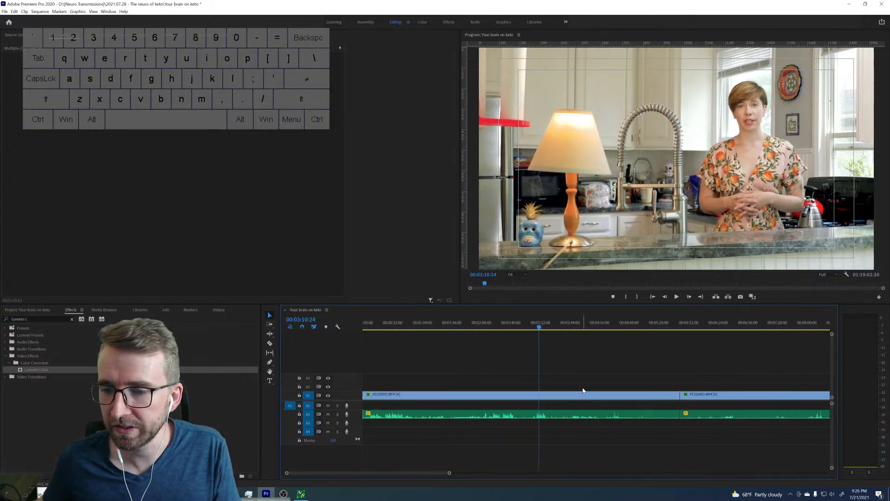
{"action": "scroll", "coordinate": [582, 390], "scroll_direction": "down", "scroll_amount": 3}
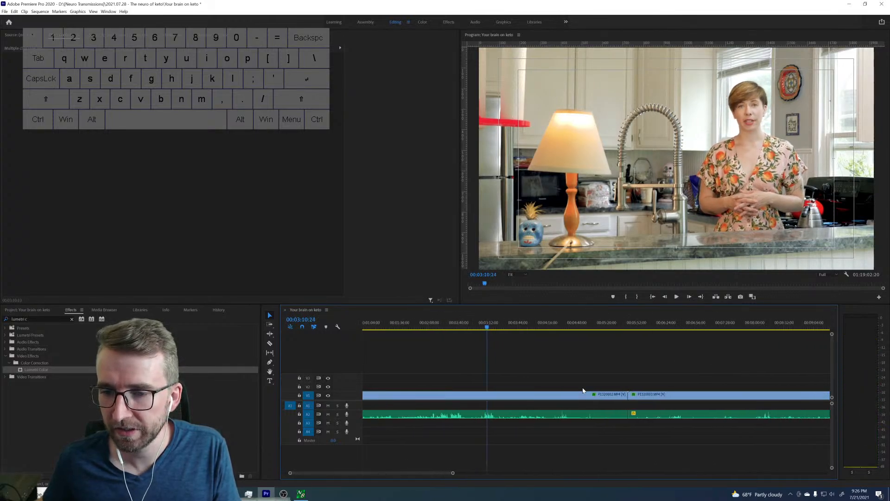
{"action": "left_click", "coordinate": [557, 397]}
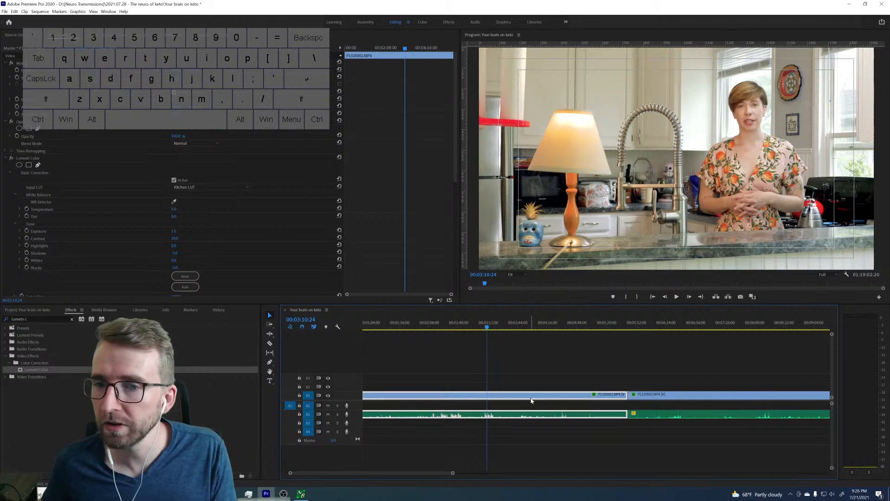
{"action": "key", "text": "shift+Delete"}
Play the later part of the clip that opens the sequence to review the take, and pause playback.
{"action": "key", "text": "Home"}
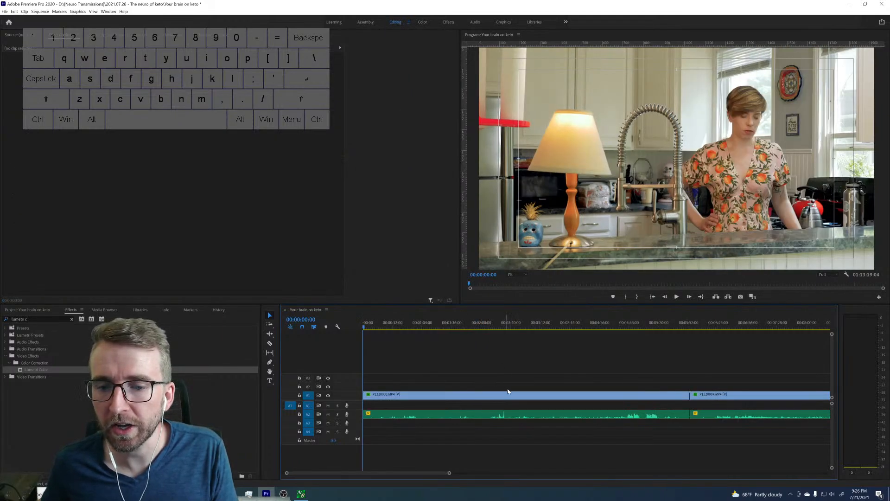
{"action": "left_click_drag", "start_coordinate": [621, 324], "coordinate": [620, 327]}
{"action": "key", "text": "space"}
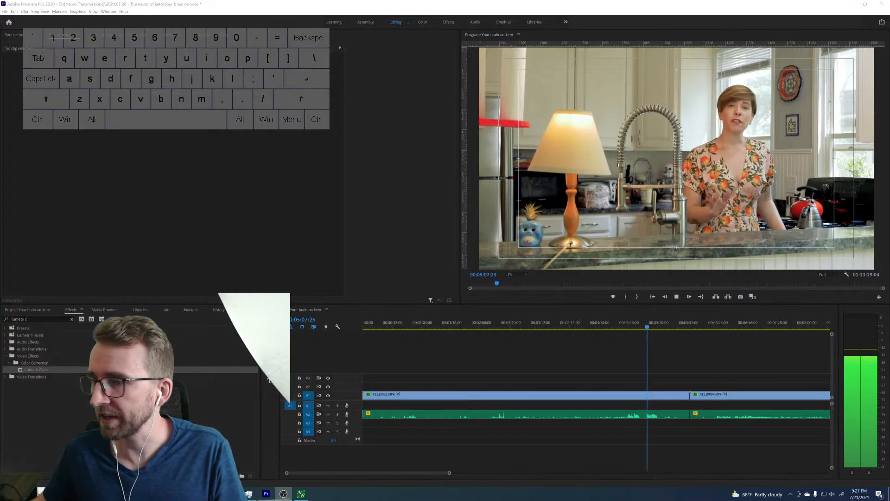
{"action": "left_click", "coordinate": [715, 349]}
{"action": "key", "text": "space"}
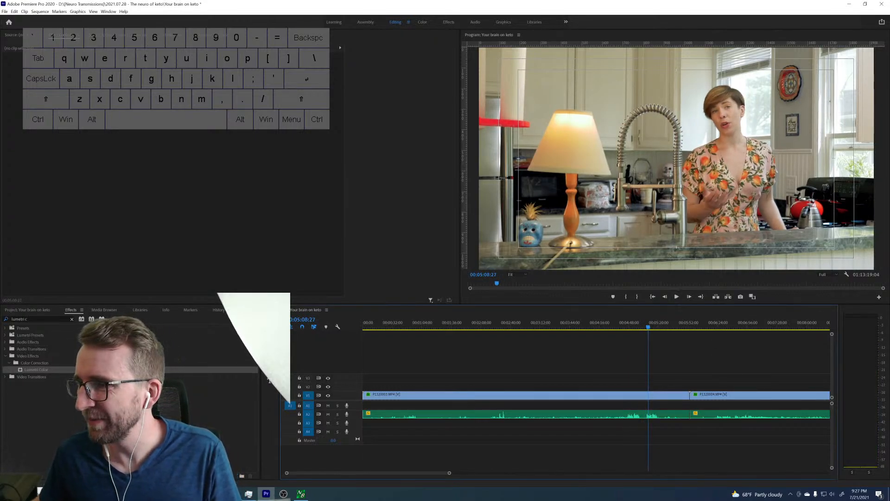
{"action": "key", "text": "alt+Tab"}
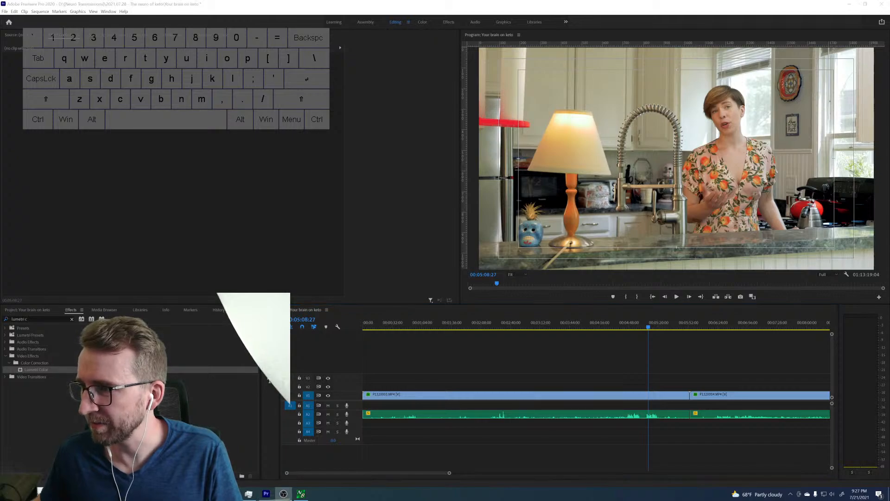
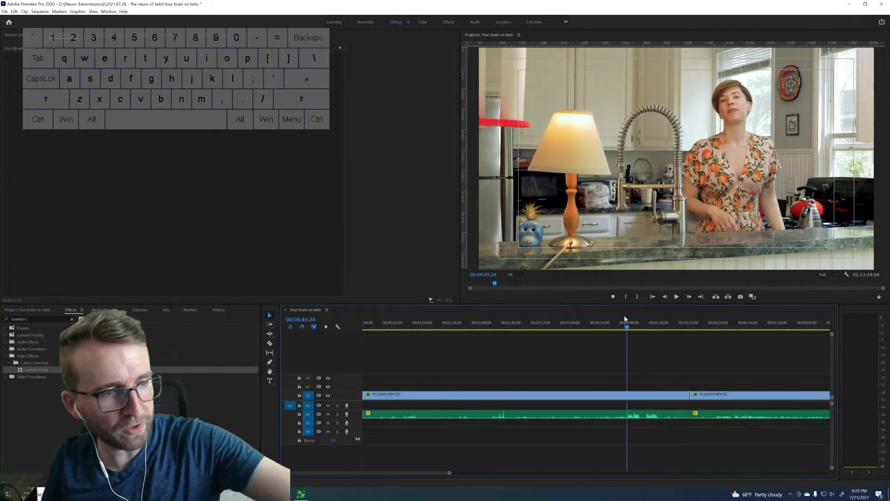
Review the clip that opens the sequence, and split the second clip with its audio at 00:08:28:16.
{"action": "key", "text": "space"}
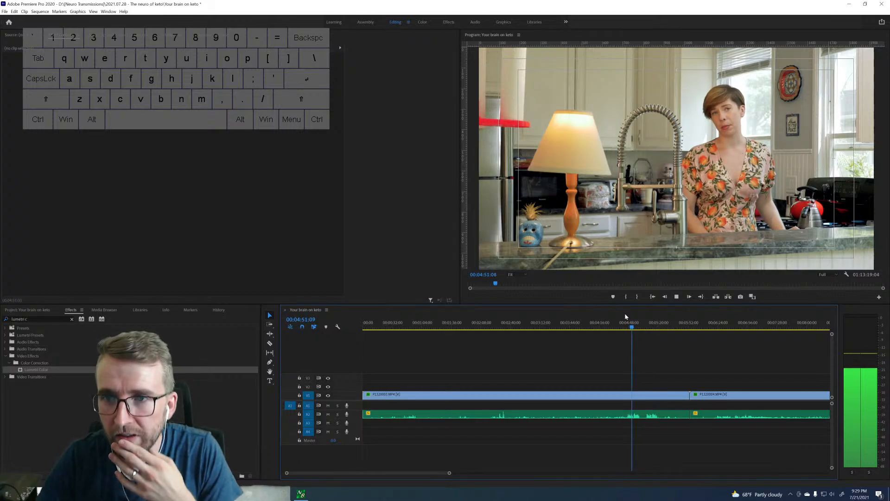
{"action": "key", "text": "space"}
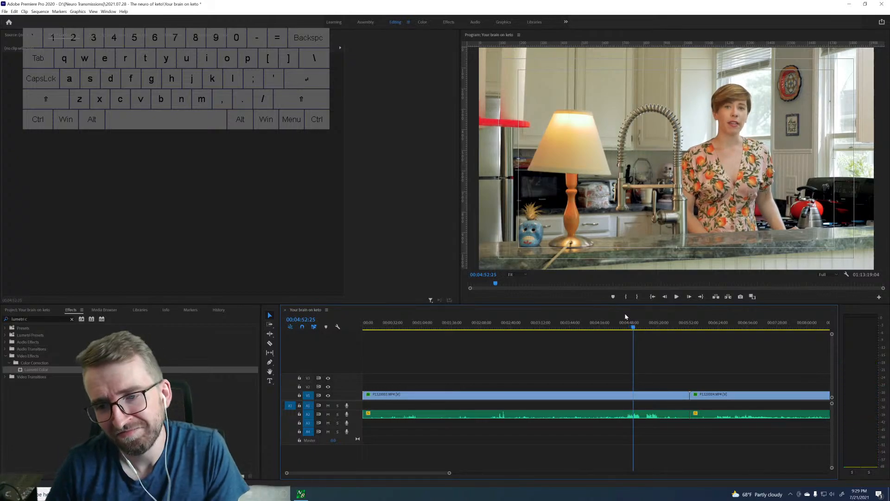
{"action": "scroll", "coordinate": [547, 388], "scroll_direction": "down", "scroll_amount": 4}
{"action": "scroll", "coordinate": [556, 380], "scroll_direction": "down", "scroll_amount": 4}
{"action": "left_click_drag", "start_coordinate": [568, 326], "coordinate": [571, 327]}
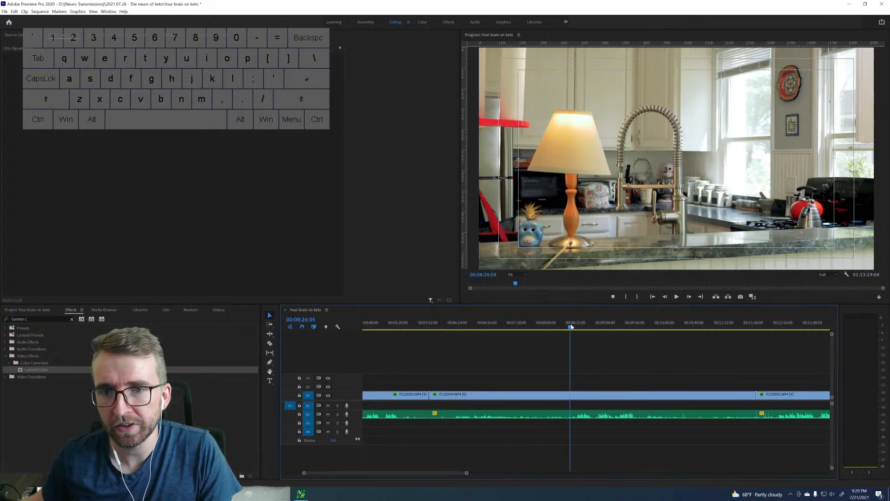
{"action": "key", "text": "space"}
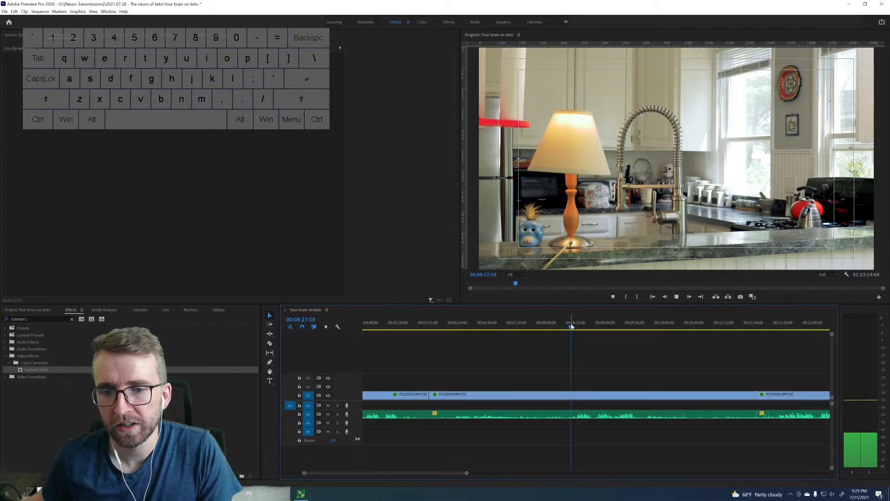
{"action": "key", "text": "space"}
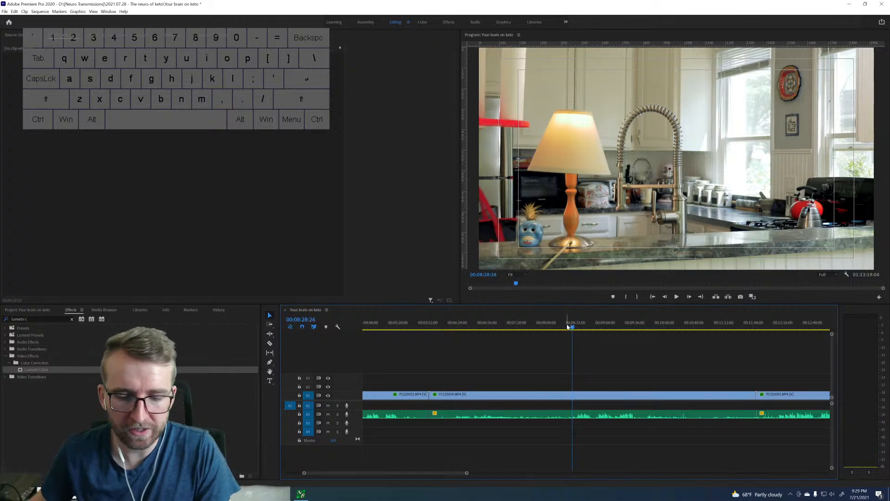
{"action": "key", "text": "Left"}
{"action": "key", "text": "Left"}
{"action": "key", "text": "Left"}
{"action": "key", "text": "Left"}
{"action": "key", "text": "Left"}
{"action": "key", "text": "Left"}
{"action": "key", "text": "Left"}
{"action": "key", "text": "Left"}
{"action": "key", "text": "Left"}
{"action": "key", "text": "Left"}
{"action": "key", "text": "ctrl+k"}
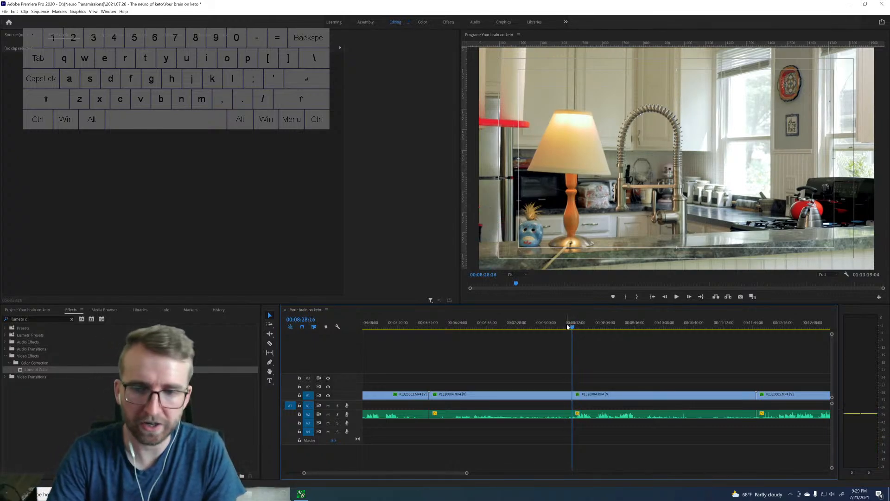
Play the take that follows the cut, and split the clip with its audio at 00:08:40:27.
{"action": "key", "text": "space"}
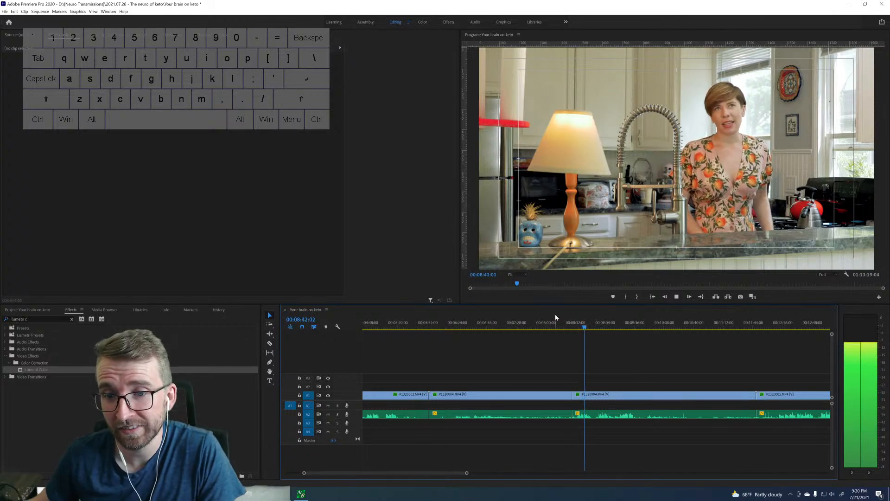
{"action": "key", "text": "space"}
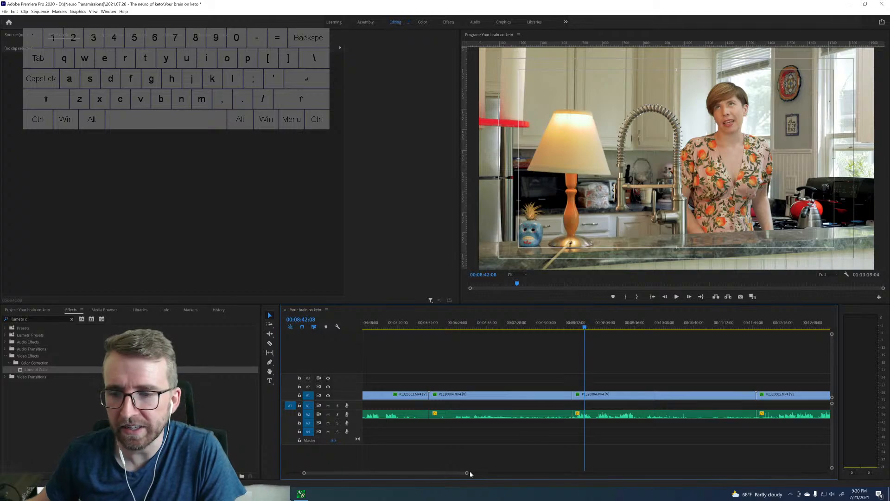
{"action": "left_click_drag", "start_coordinate": [468, 472], "coordinate": [422, 471]}
{"action": "left_click", "coordinate": [587, 328]}
{"action": "key", "text": "space"}
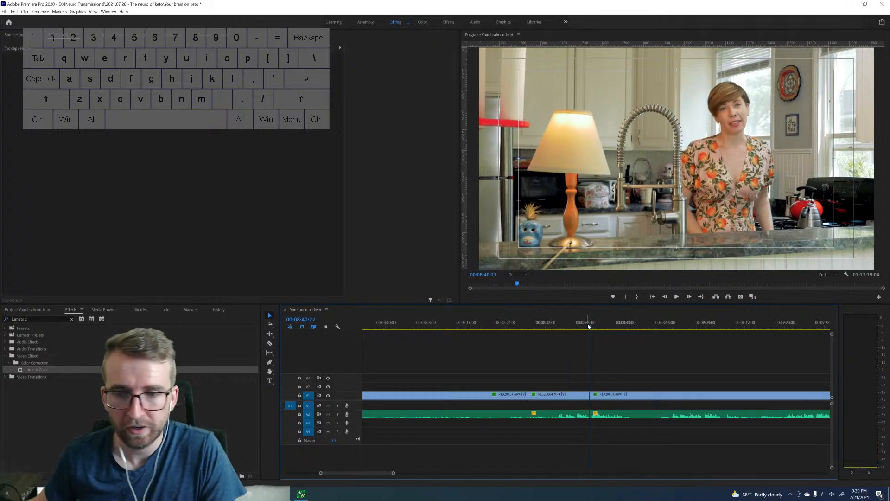
Ripple-delete the opening clip and the part of the second clip before the cut at 00:08:28:16.
{"action": "left_click_drag", "start_coordinate": [394, 474], "coordinate": [494, 468]}
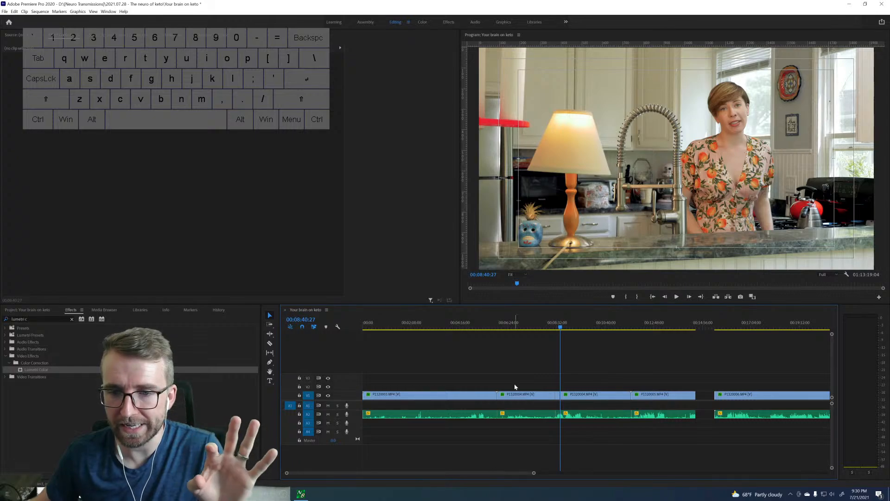
{"action": "left_click_drag", "start_coordinate": [522, 378], "coordinate": [472, 393]}
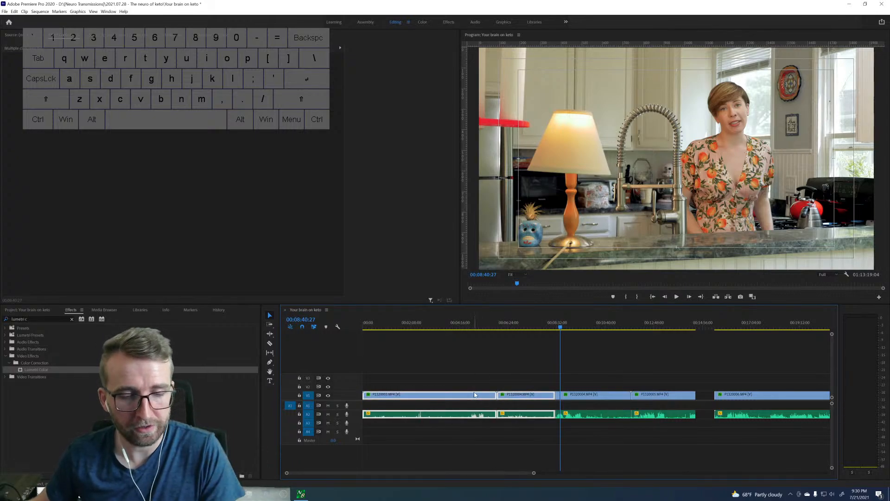
{"action": "key", "text": "shift+Delete"}
Skim the start of the close-up clip, and play through the last wide kitchen clip before the gap to judge its take.
{"action": "key", "text": "Home"}
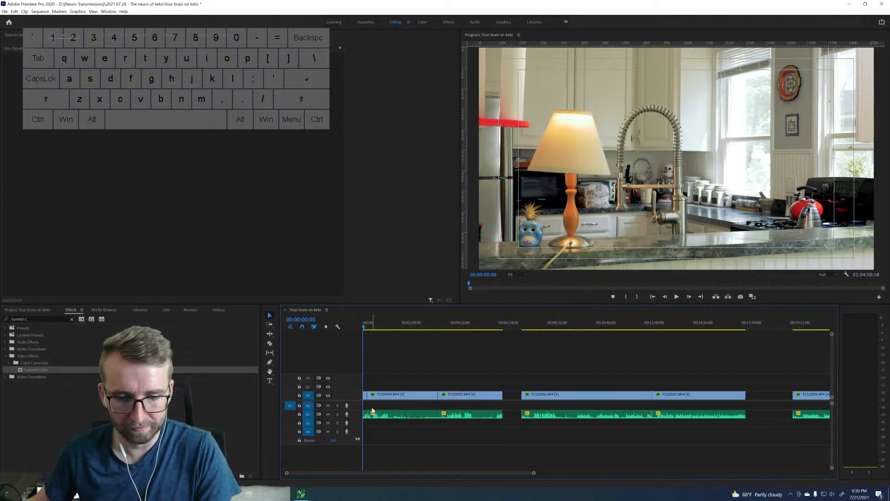
{"action": "left_click", "coordinate": [529, 327]}
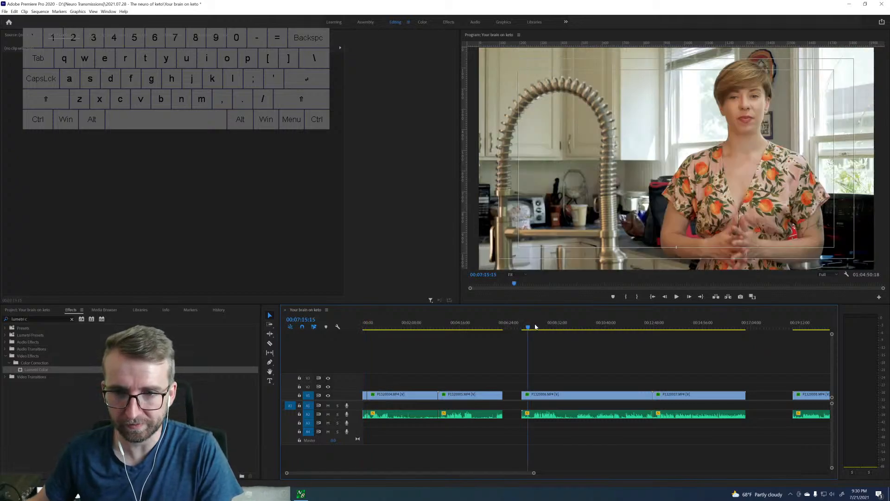
{"action": "left_click_drag", "start_coordinate": [547, 326], "coordinate": [549, 326]}
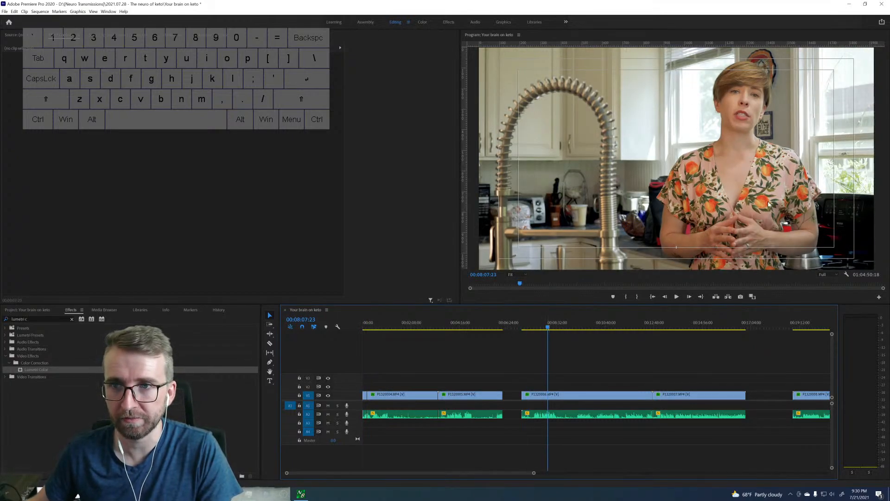
{"action": "left_click", "coordinate": [367, 325]}
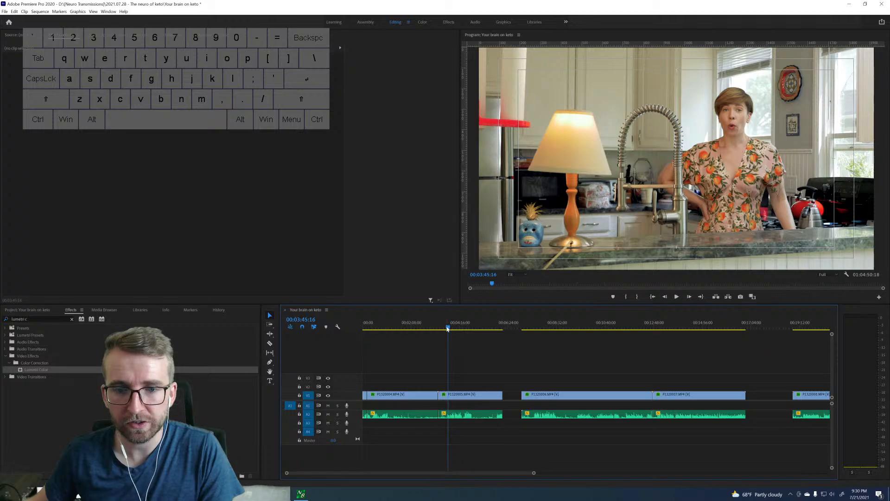
{"action": "key", "text": "space"}
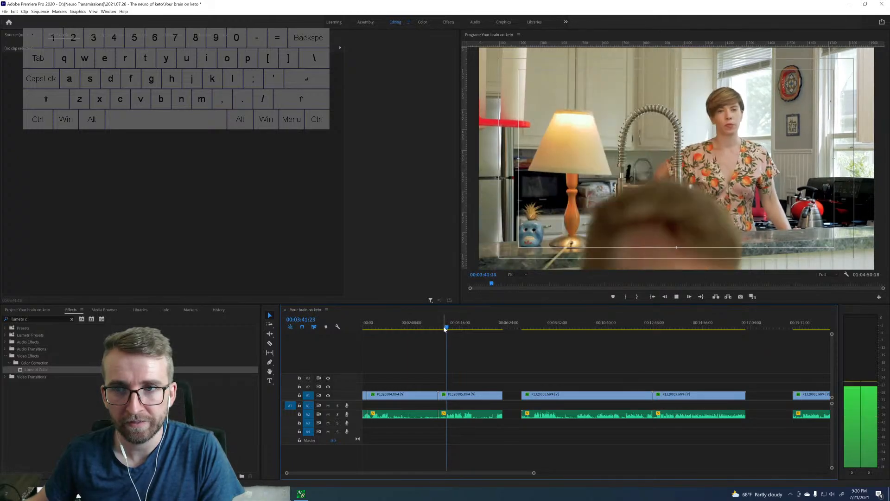
{"action": "left_click_drag", "start_coordinate": [532, 473], "coordinate": [486, 472]}
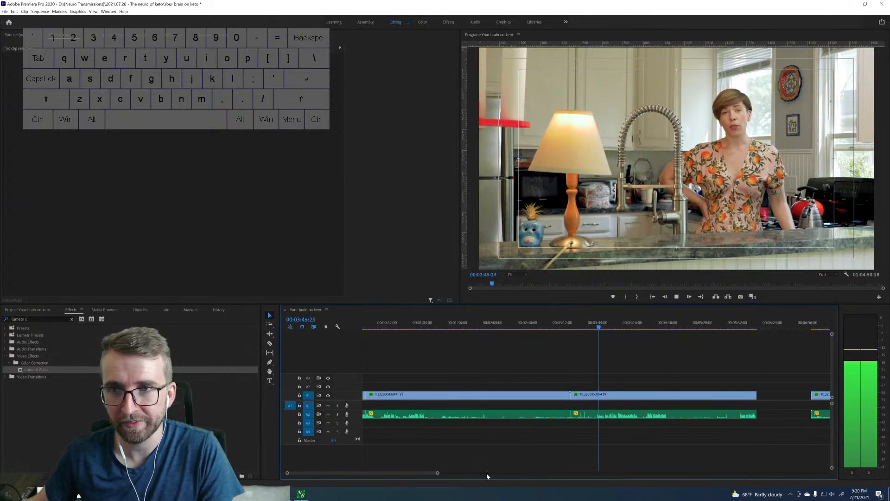
{"action": "scroll", "coordinate": [440, 473], "scroll_direction": "down", "scroll_amount": 3}
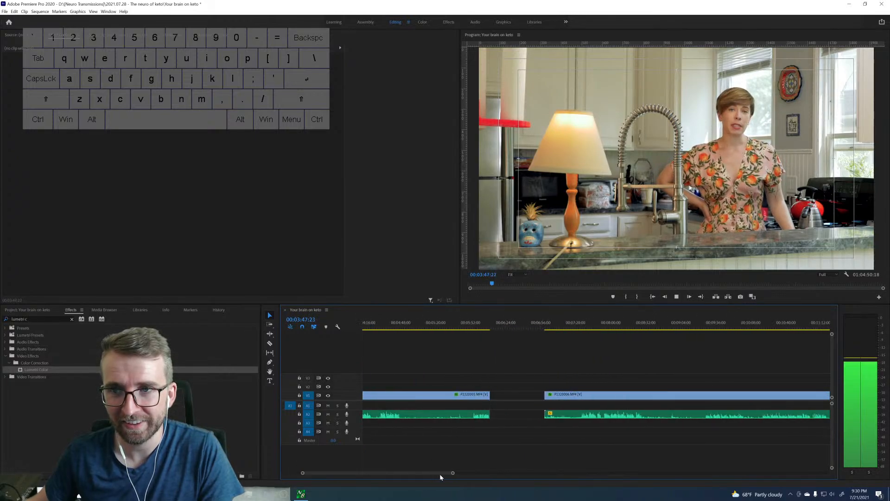
{"action": "scroll", "coordinate": [434, 474], "scroll_direction": "up", "scroll_amount": 2}
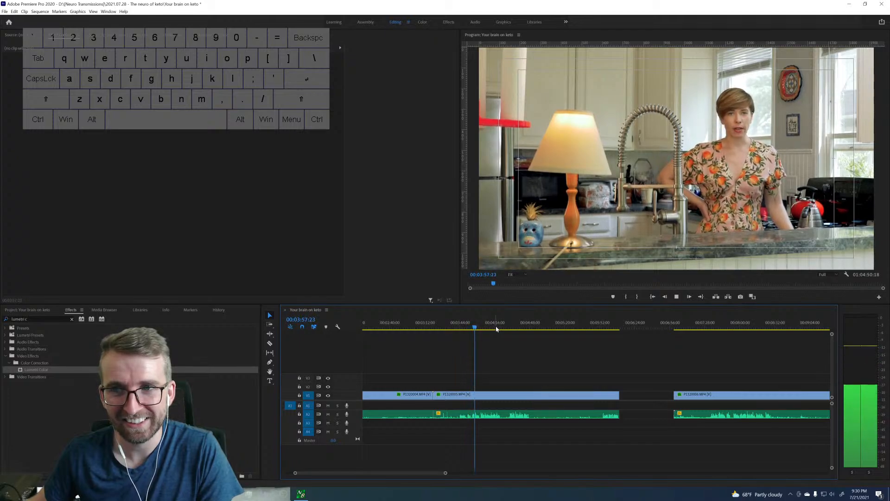
{"action": "left_click_drag", "start_coordinate": [485, 329], "coordinate": [510, 330]}
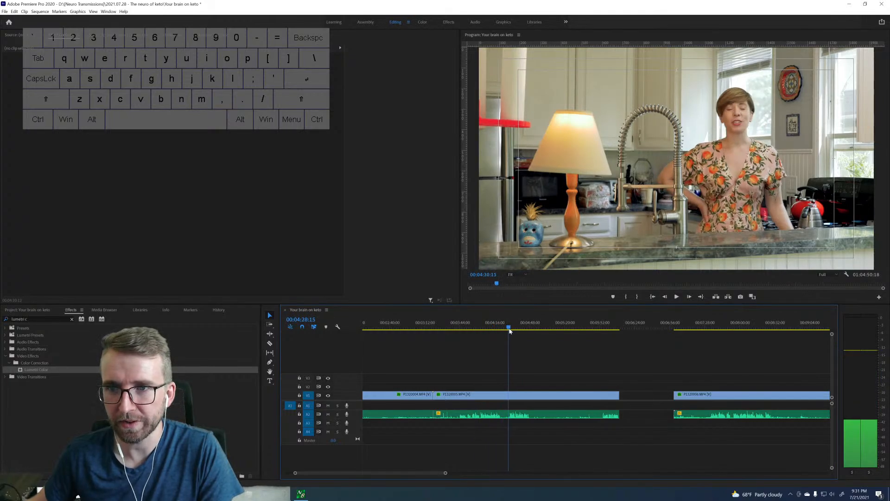
{"action": "key", "text": "space"}
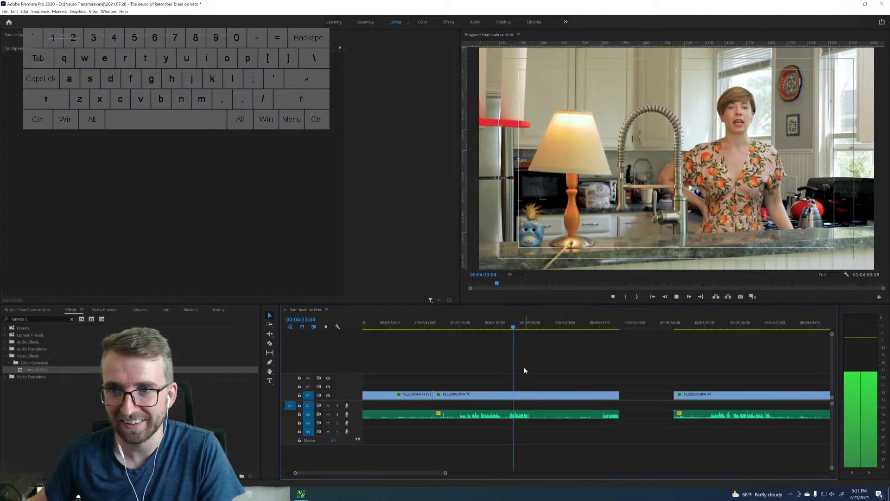
{"action": "key", "text": "space"}
Delete the two wide kitchen clips after the short opening piece, and close the gap up to the first close-up clip.
{"action": "left_click_drag", "start_coordinate": [446, 475], "coordinate": [510, 473]}
{"action": "left_click_drag", "start_coordinate": [424, 384], "coordinate": [500, 405]}
{"action": "key", "text": "Delete"}
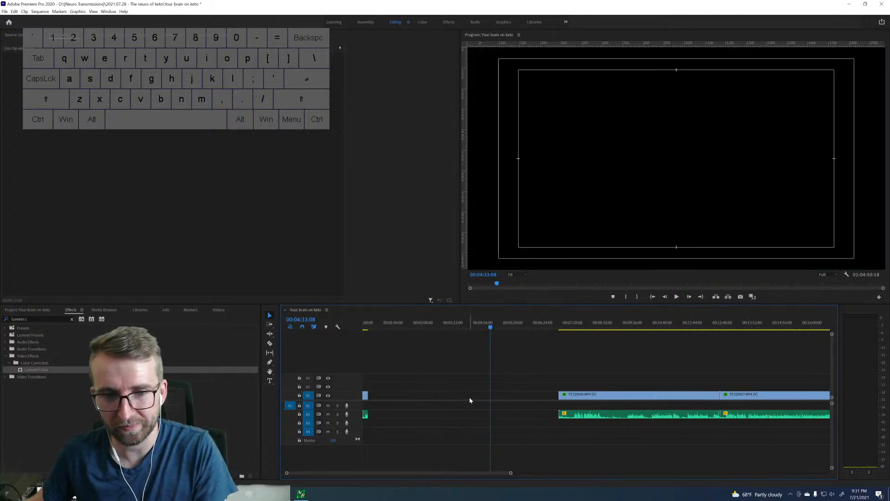
{"action": "left_click", "coordinate": [470, 395]}
{"action": "key", "text": "Delete"}
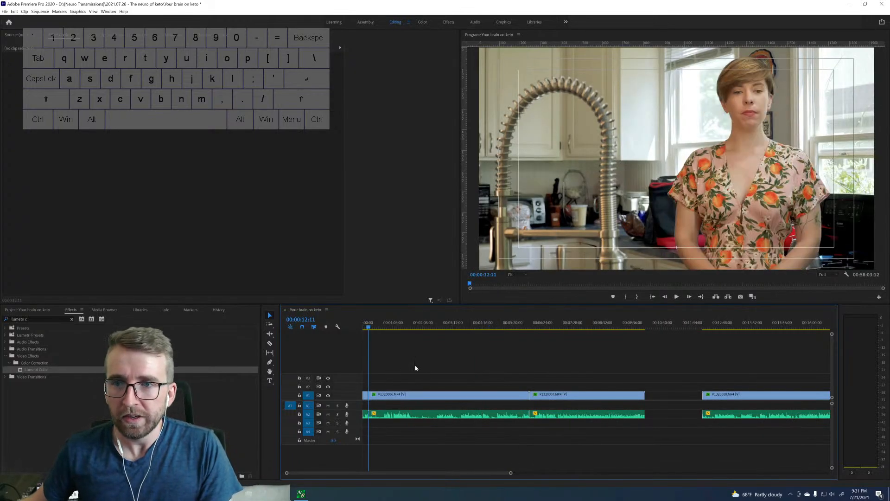
Play the start of the short opening piece and the first spoken lines of the close-up clip to find where its take begins.
{"action": "left_click_drag", "start_coordinate": [511, 474], "coordinate": [435, 473]}
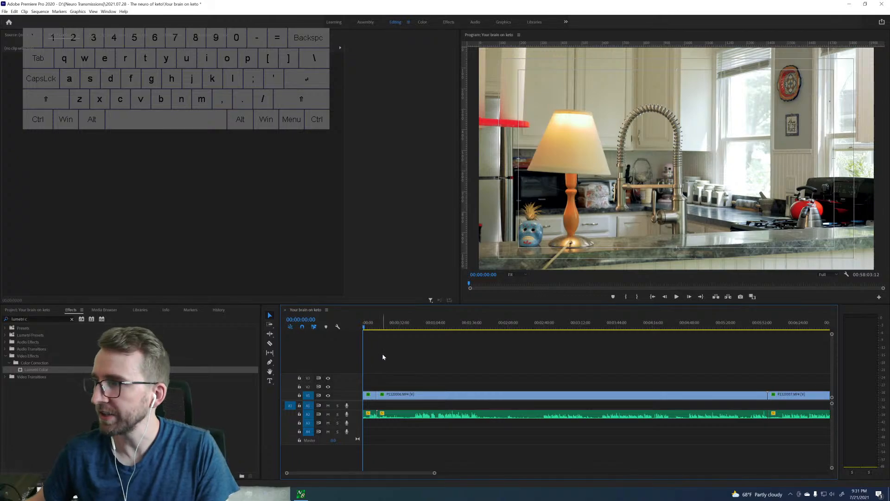
{"action": "key", "text": "space"}
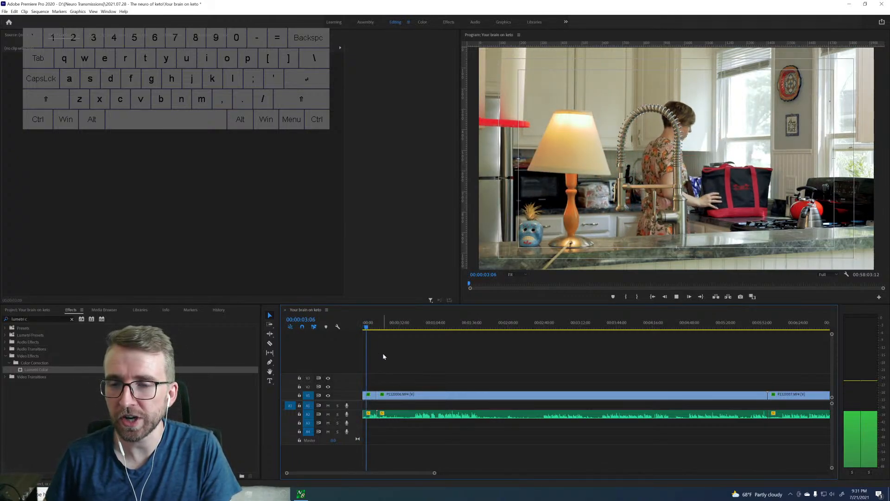
{"action": "key", "text": "space"}
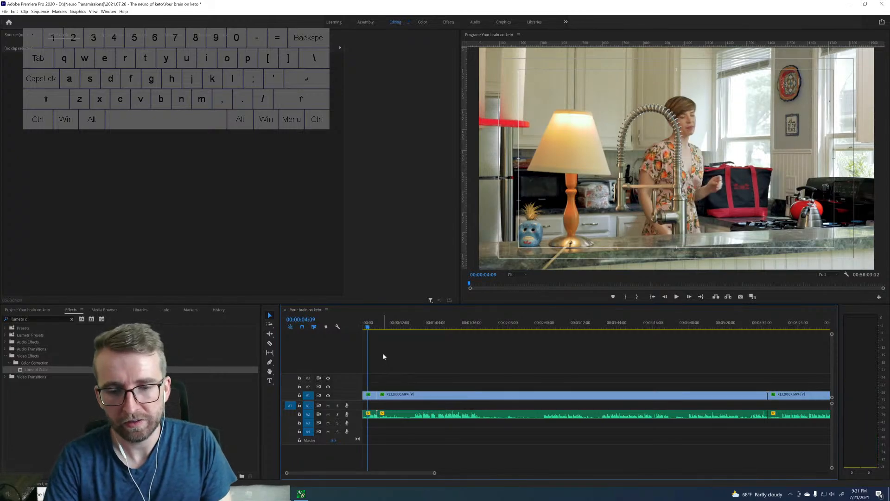
{"action": "key", "text": "Down"}
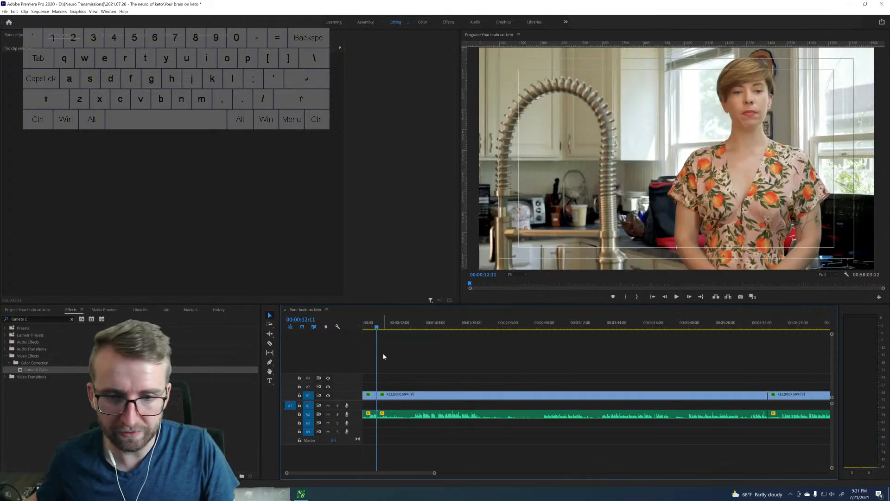
{"action": "left_click", "coordinate": [413, 329]}
{"action": "key", "text": "space"}
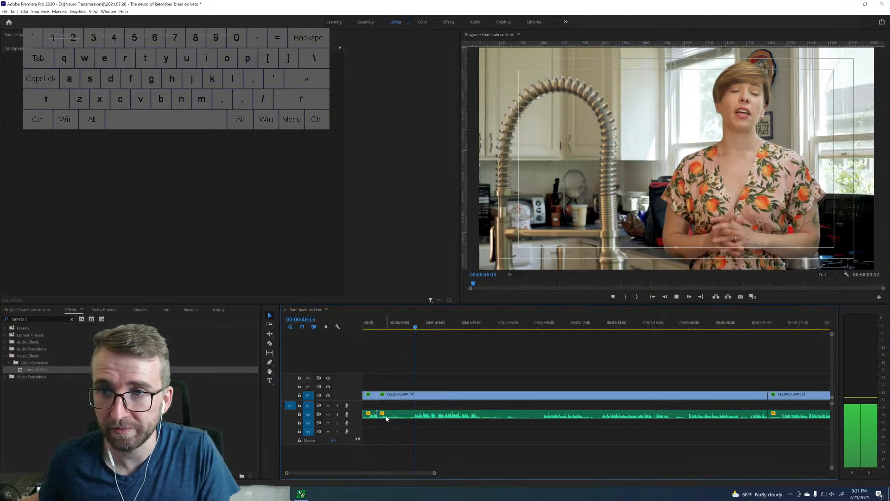
Split the close-up clip with its audio at the start of the take, at 00:00:53:09.
{"action": "left_click_drag", "start_coordinate": [434, 473], "coordinate": [388, 472]}
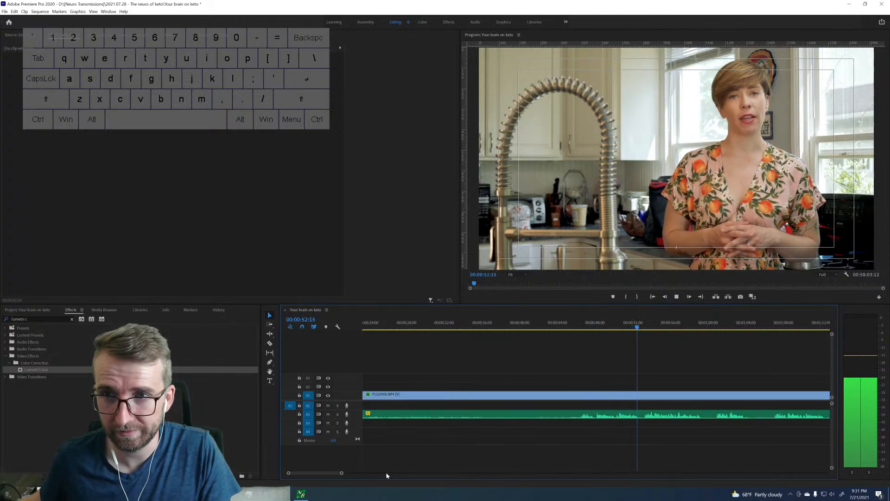
{"action": "key", "text": "space"}
{"action": "key", "text": "Left"}
{"action": "key", "text": "Left"}
{"action": "key", "text": "Left"}
{"action": "key", "text": "Left"}
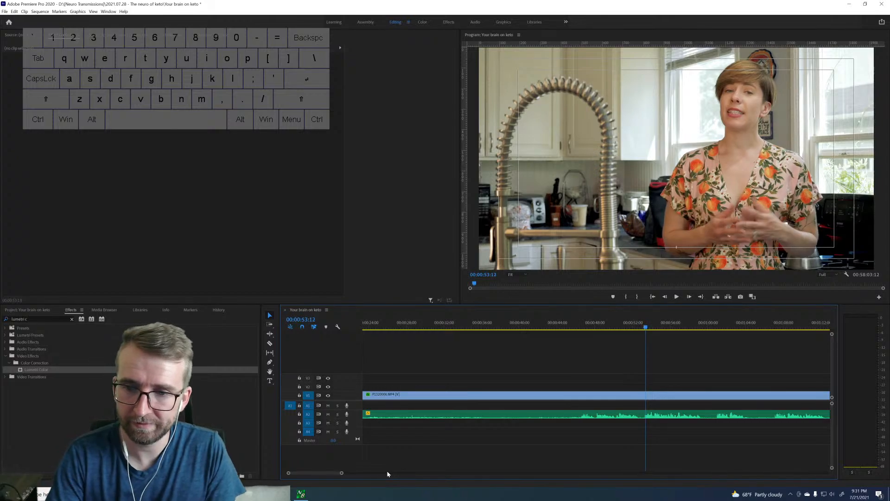
{"action": "key", "text": "Left"}
{"action": "key", "text": "Left"}
{"action": "key", "text": "Right"}
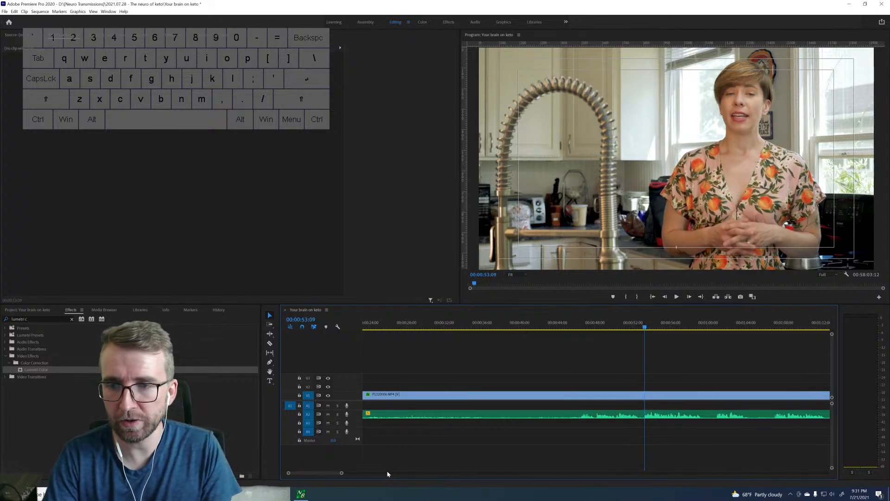
{"action": "key", "text": "ctrl+k"}
Ripple-delete the part of the close-up clip before the cut so the take follows the short opening piece.
{"action": "left_click", "coordinate": [411, 396]}
{"action": "key", "text": "shift+Delete"}
{"action": "left_click_drag", "start_coordinate": [339, 473], "coordinate": [371, 475]}
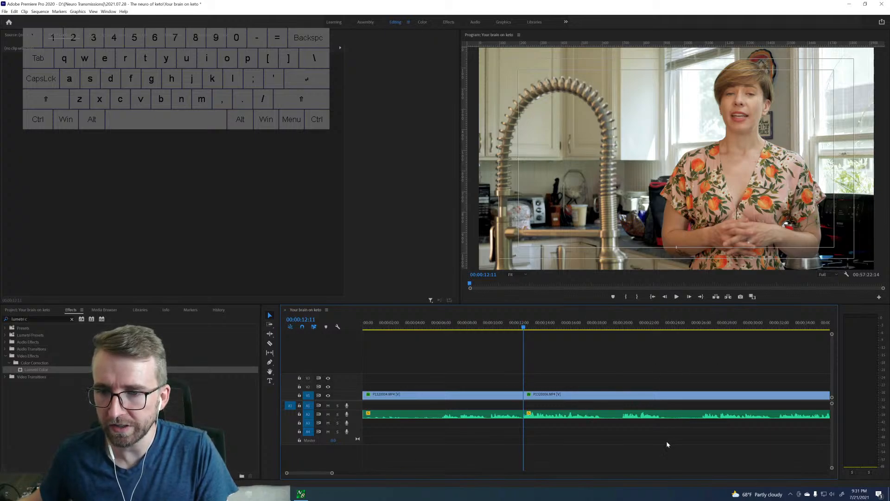
Play and skim the close-up clip from 00:00:12:11 onwards to find where the next attempt at the line starts.
{"action": "scroll", "coordinate": [695, 410], "scroll_direction": "right", "scroll_amount": 3}
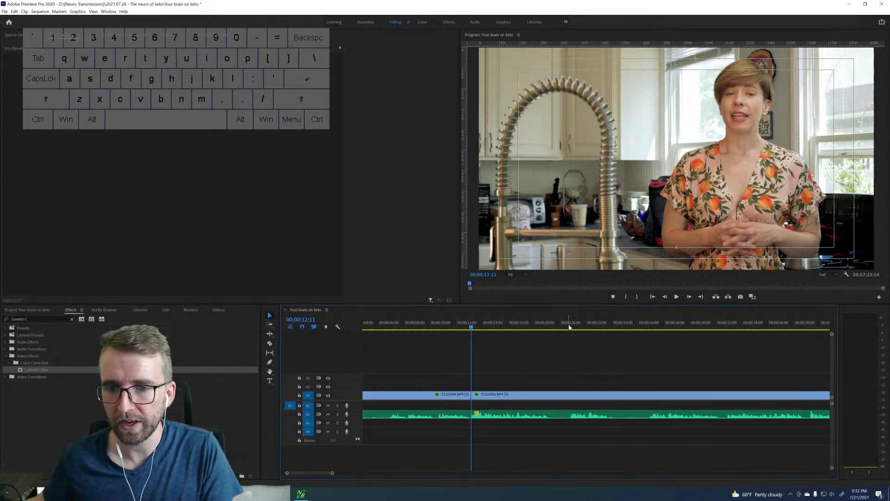
{"action": "key", "text": "space"}
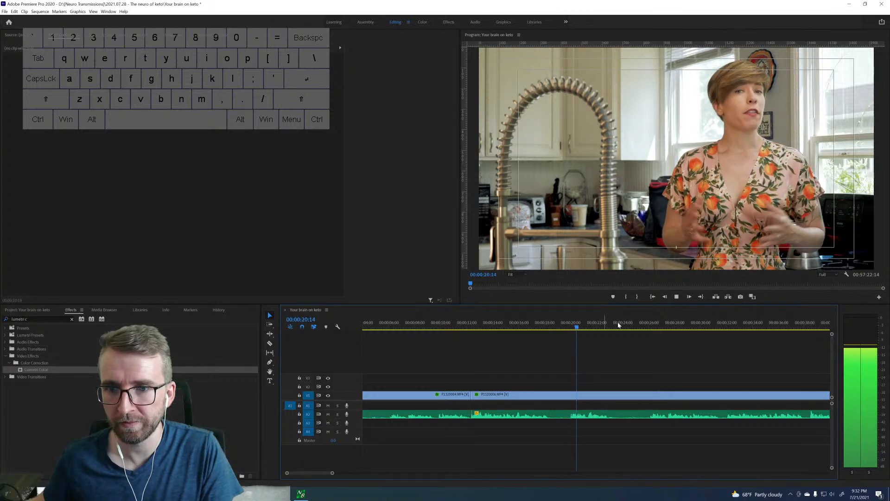
{"action": "left_click", "coordinate": [651, 328]}
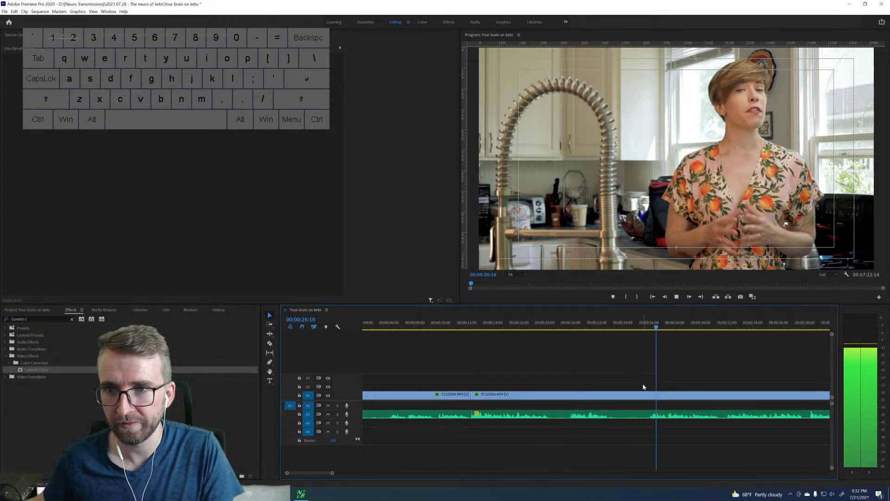
{"action": "key", "text": "space"}
{"action": "scroll", "coordinate": [644, 386], "scroll_direction": "down", "scroll_amount": 3}
{"action": "scroll", "coordinate": [643, 385], "scroll_direction": "down", "scroll_amount": 2}
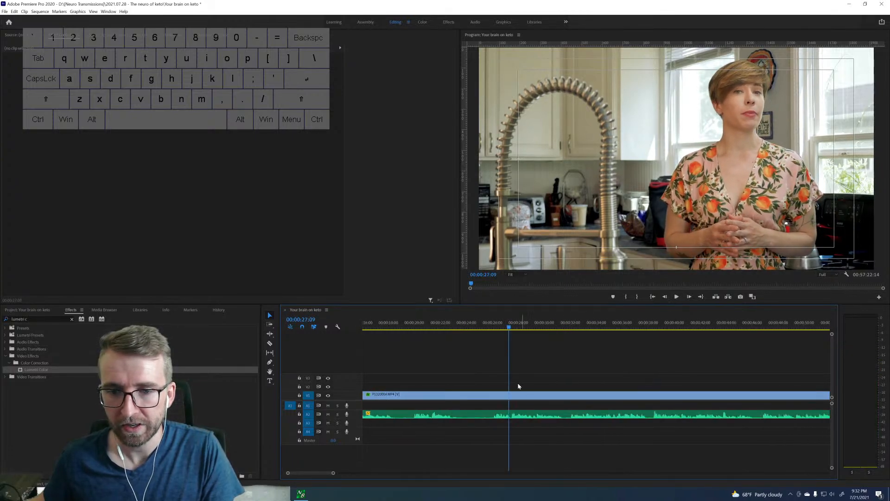
{"action": "key", "text": "Left"}
{"action": "key", "text": "Left"}
{"action": "key", "text": "Right"}
{"action": "key", "text": "Right"}
{"action": "key", "text": "Right"}
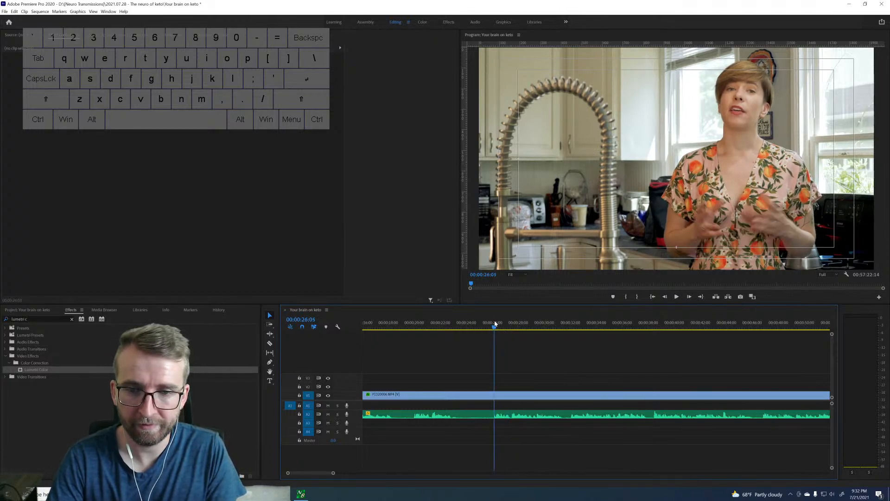
Split the close-up clip at 00:00:32:01 and ripple-delete the piece between the short opening piece and that cut.
{"action": "left_click", "coordinate": [564, 327]}
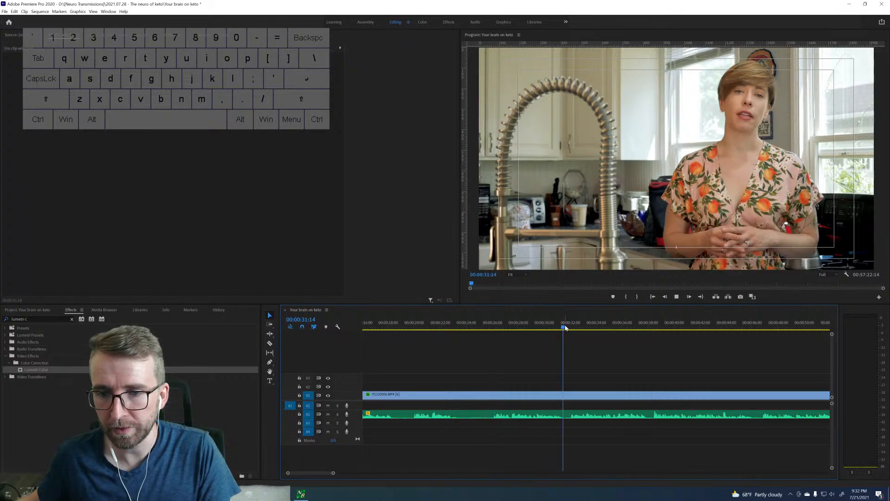
{"action": "key", "text": "space"}
{"action": "key", "text": "Left"}
{"action": "key", "text": "Left"}
{"action": "key", "text": "Left"}
{"action": "key", "text": "Left"}
{"action": "key", "text": "Left"}
{"action": "key", "text": "Left"}
{"action": "key", "text": "Left"}
{"action": "key", "text": "Left"}
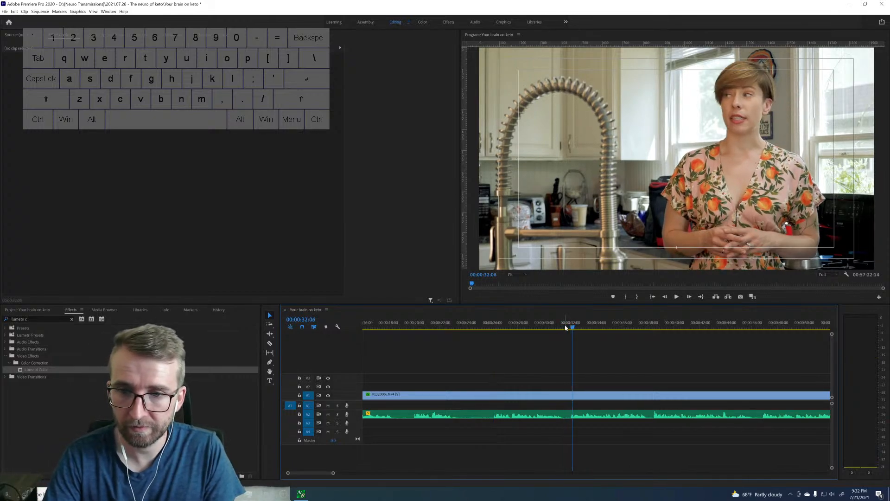
{"action": "key", "text": "Right"}
{"action": "key", "text": "ctrl+k"}
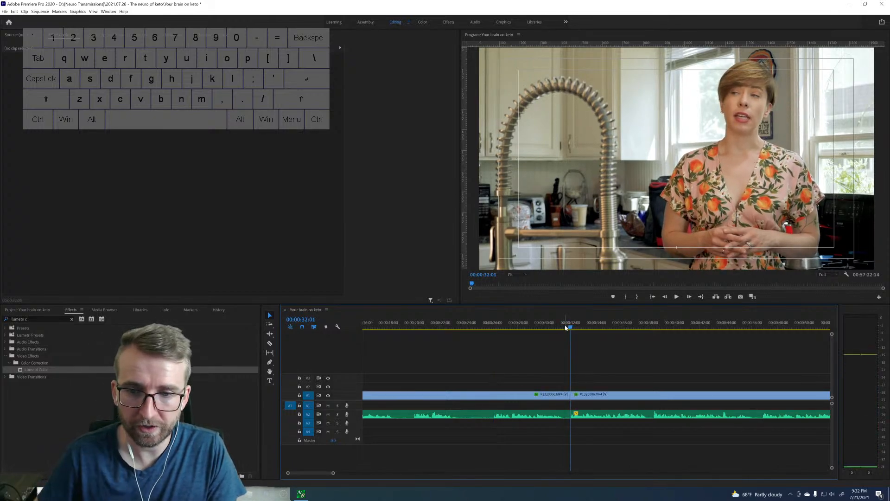
{"action": "left_click", "coordinate": [461, 394]}
{"action": "key", "text": "shift+Delete"}
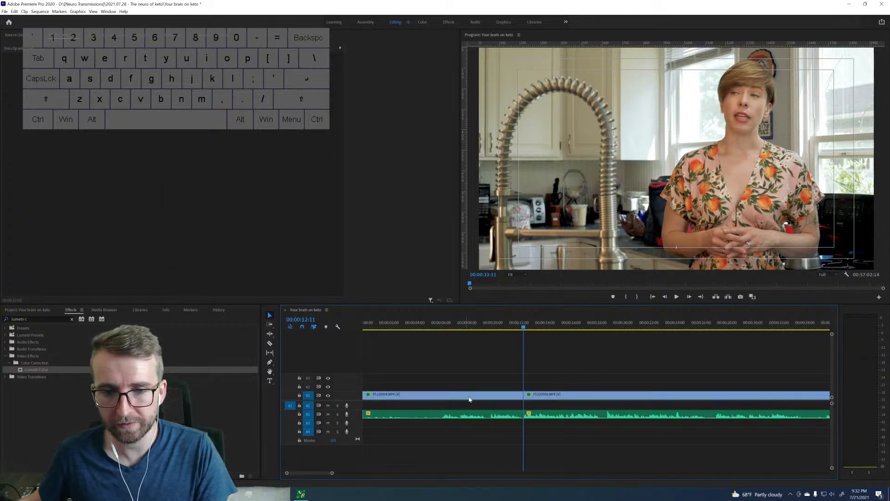
Play across the join with the short opening piece and sample the following lines of the close-up take.
{"action": "left_click", "coordinate": [510, 327]}
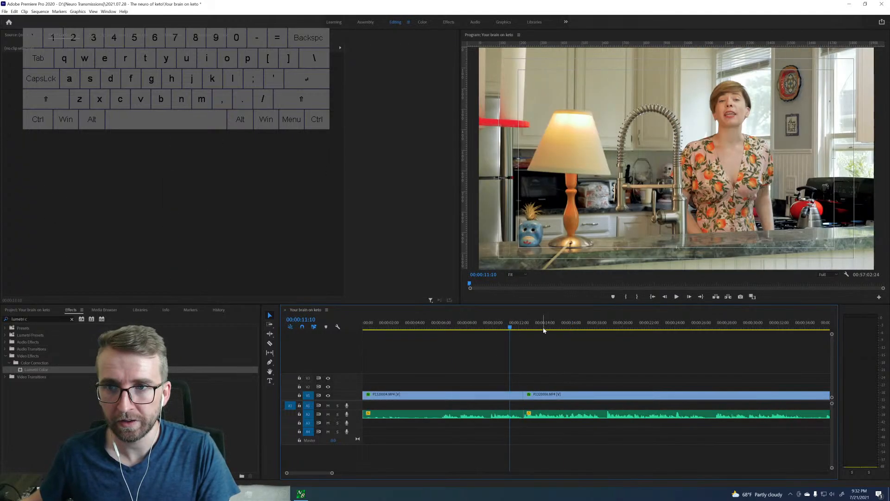
{"action": "left_click", "coordinate": [525, 327]}
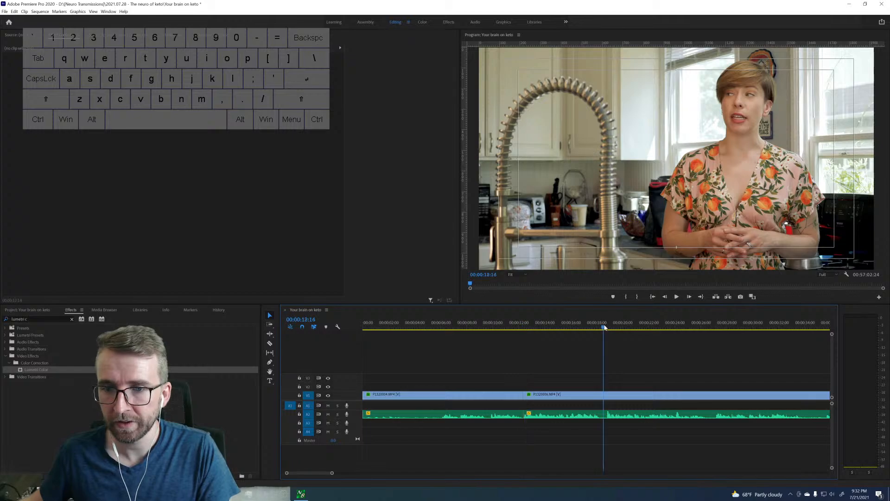
{"action": "left_click", "coordinate": [606, 327]}
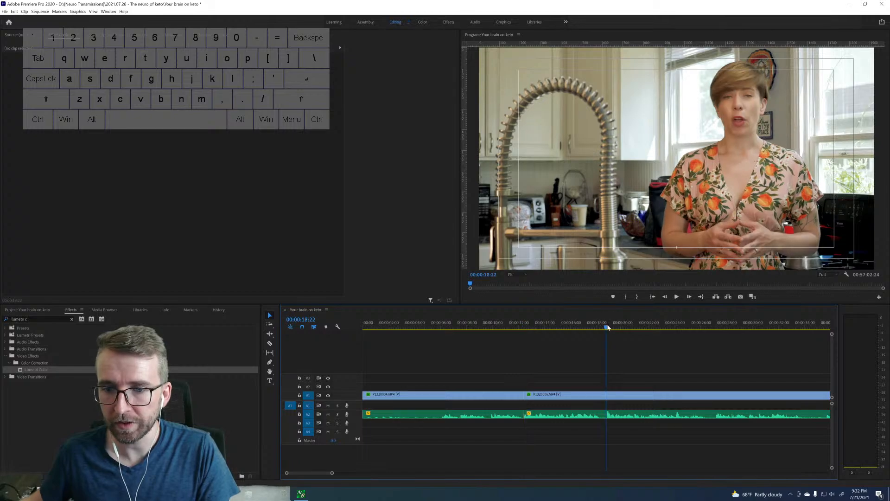
{"action": "left_click", "coordinate": [715, 327]}
{"action": "key", "text": "space"}
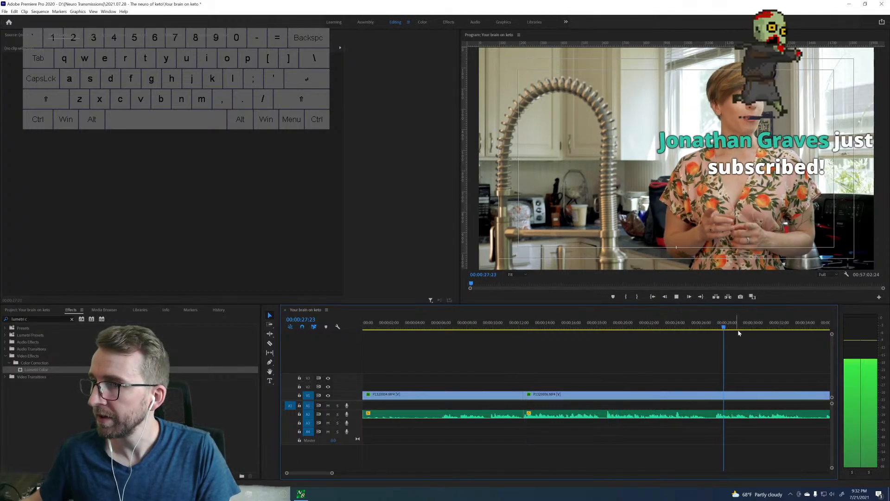
{"action": "key", "text": "space"}
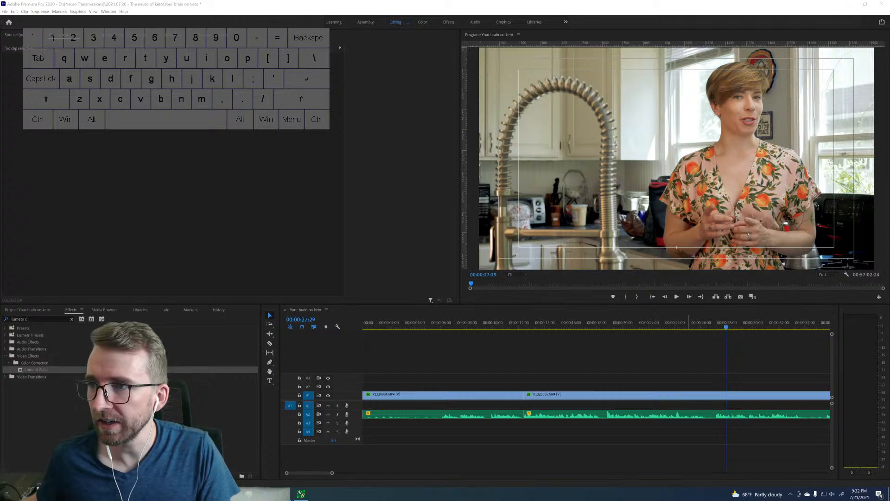
{"action": "left_click", "coordinate": [702, 373]}
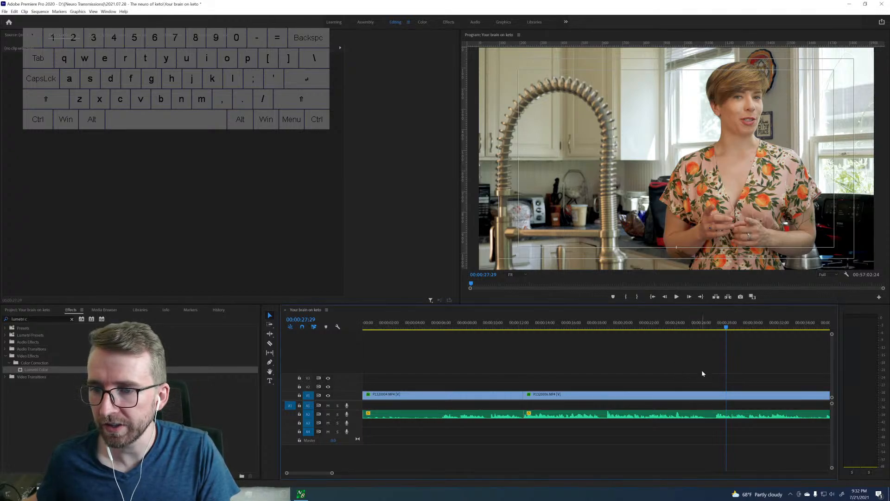
Review the close-up clip from 00:00:28 past its quiet stretch to find where the speaker starts the next take.
{"action": "scroll", "coordinate": [704, 373], "scroll_direction": "down", "scroll_amount": 3}
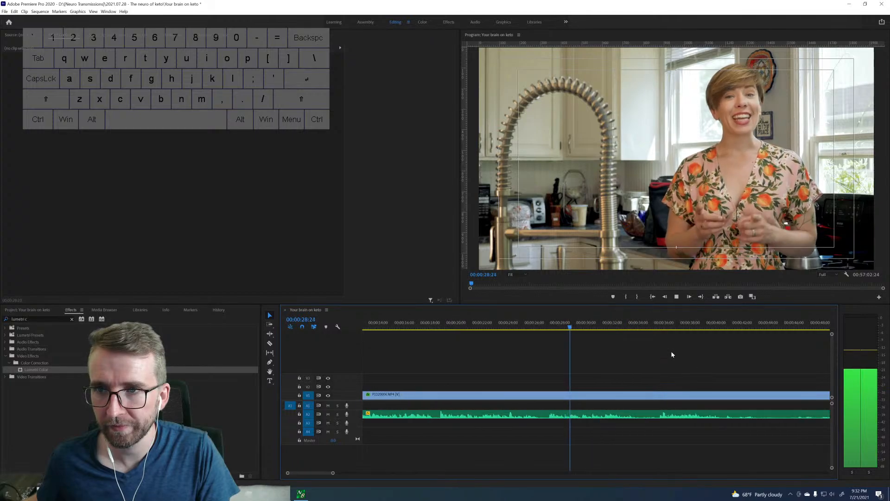
{"action": "left_click", "coordinate": [656, 323]}
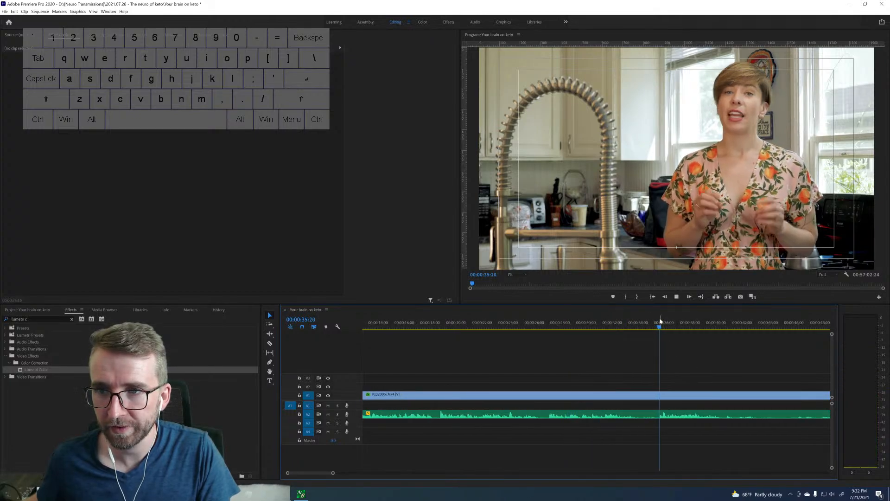
{"action": "scroll", "coordinate": [675, 355], "scroll_direction": "down", "scroll_amount": 3}
{"action": "scroll", "coordinate": [674, 356], "scroll_direction": "down", "scroll_amount": 2}
{"action": "key", "text": "space"}
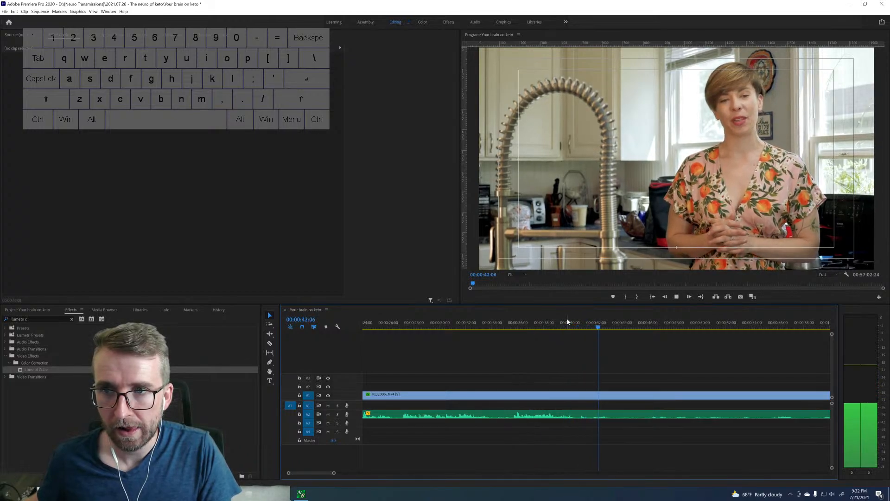
{"action": "key", "text": "space"}
{"action": "key", "text": "space"}
{"action": "left_click_drag", "start_coordinate": [333, 472], "coordinate": [356, 474]}
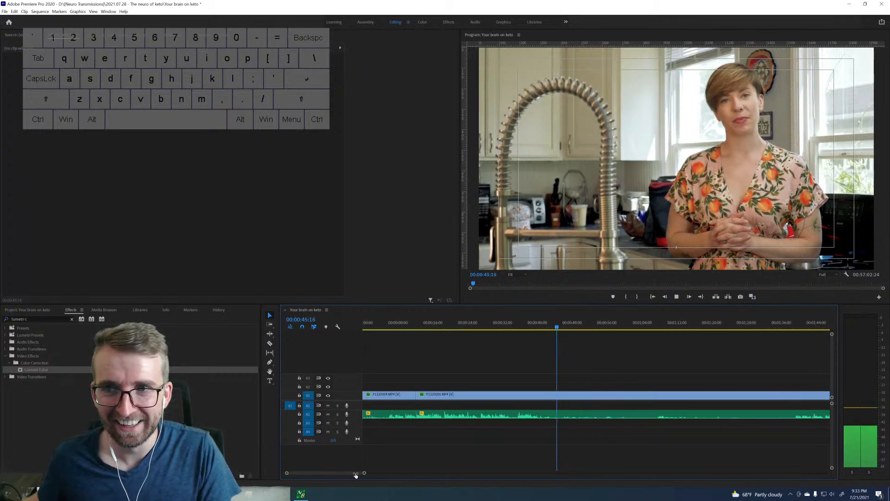
{"action": "scroll", "coordinate": [655, 364], "scroll_direction": "down", "scroll_amount": 5}
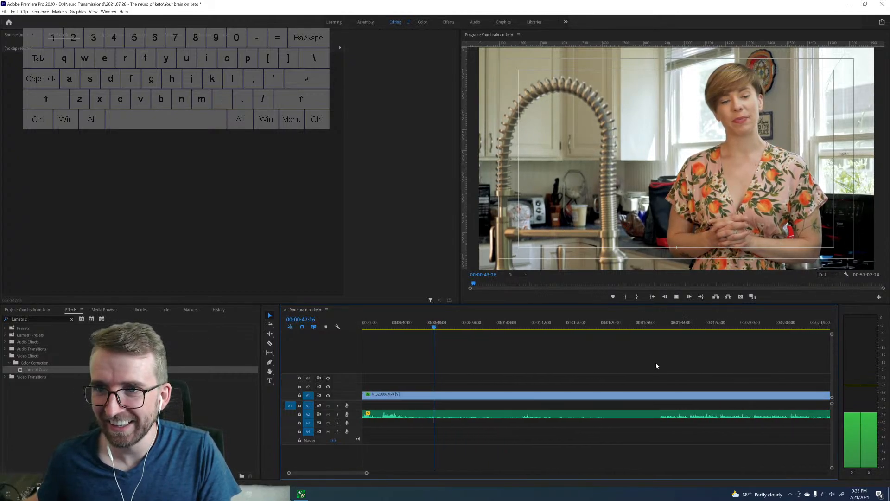
{"action": "key", "text": "space"}
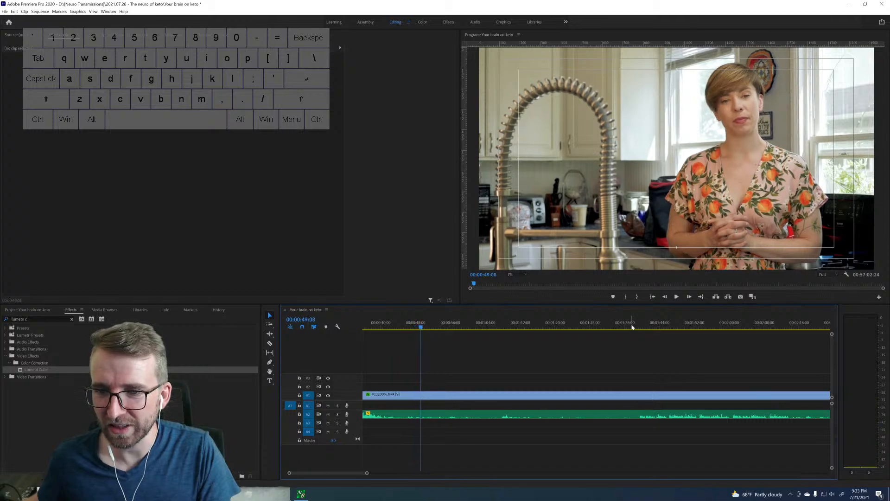
{"action": "key", "text": "space"}
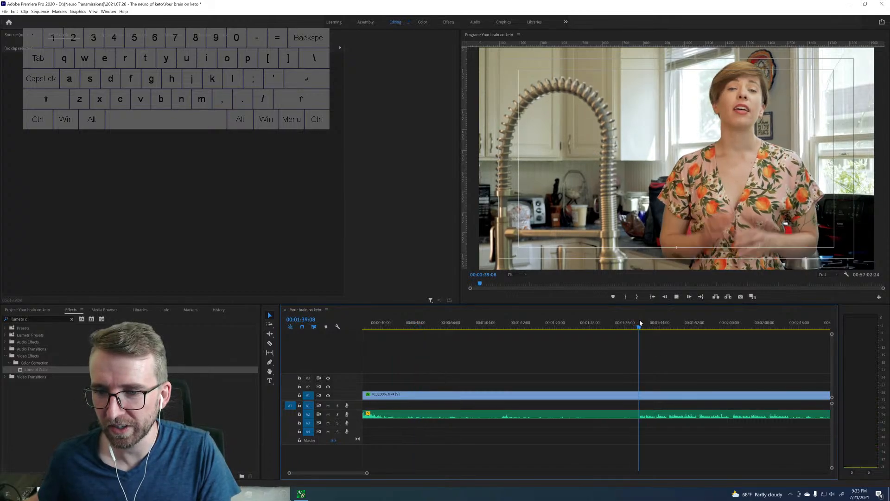
{"action": "key", "text": "space"}
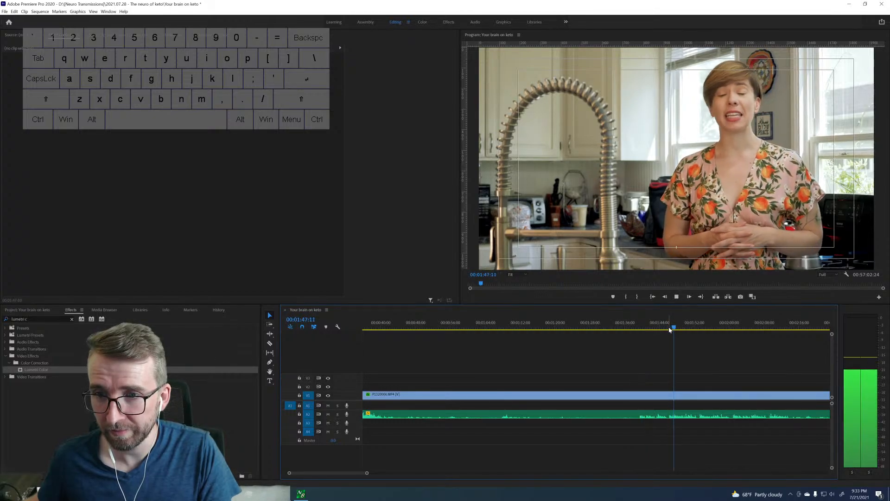
Split the close-up clip at 00:01:46:02 and ripple-delete everything between the short opening piece and that cut.
{"action": "left_click", "coordinate": [667, 329]}
{"action": "key", "text": "space"}
{"action": "key", "text": "space"}
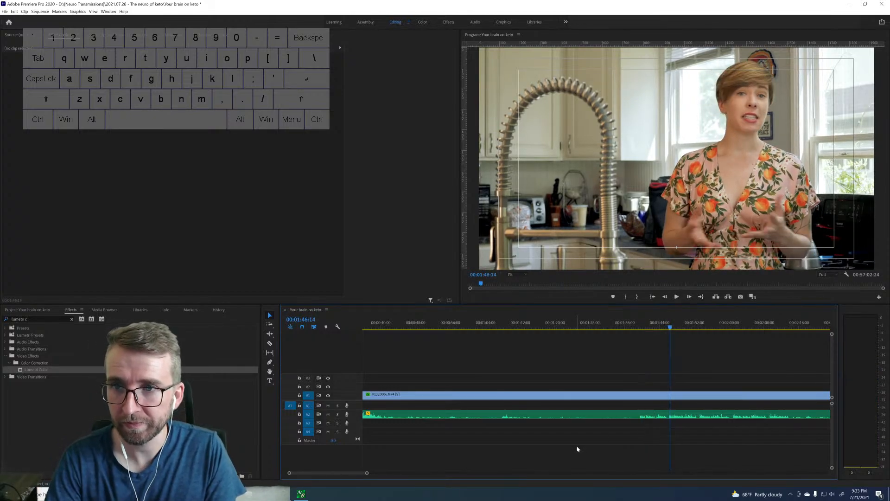
{"action": "key", "text": "Left"}
{"action": "key", "text": "Left"}
{"action": "key", "text": "Left"}
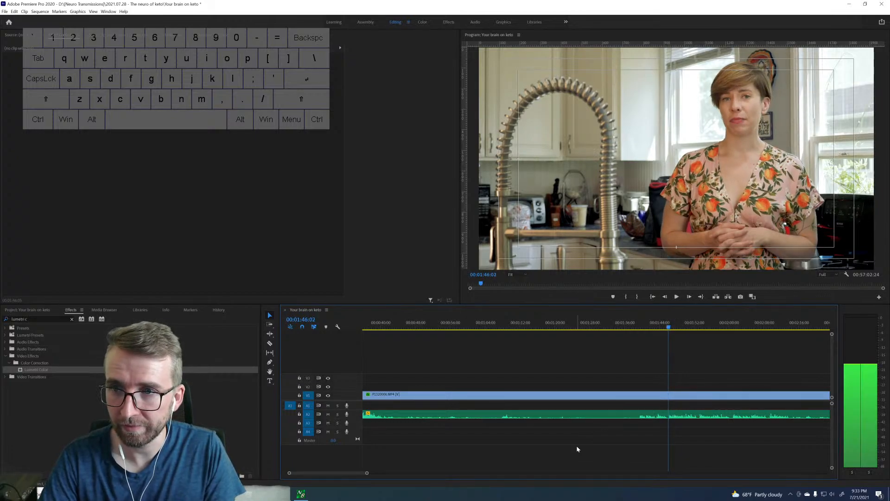
{"action": "key", "text": "Up"}
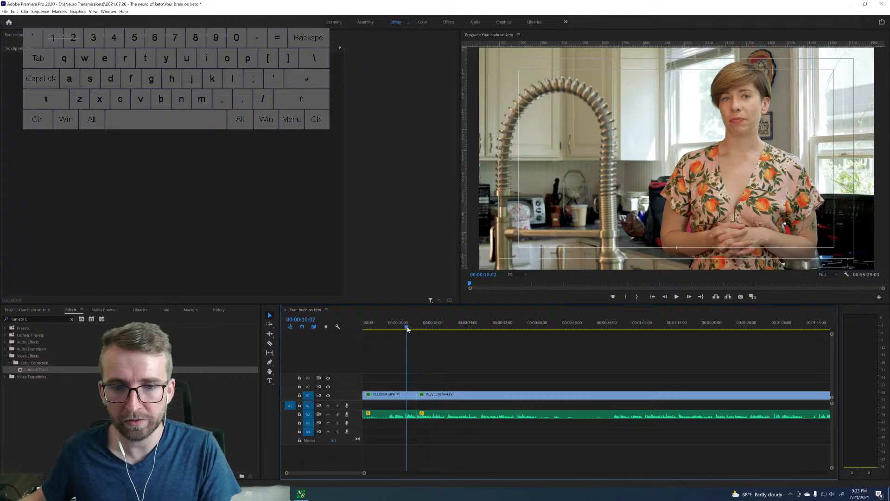
Undo the last ripple delete and replay the restored take up to 00:00:37:12 to compare it.
{"action": "key", "text": "ctrl+z"}
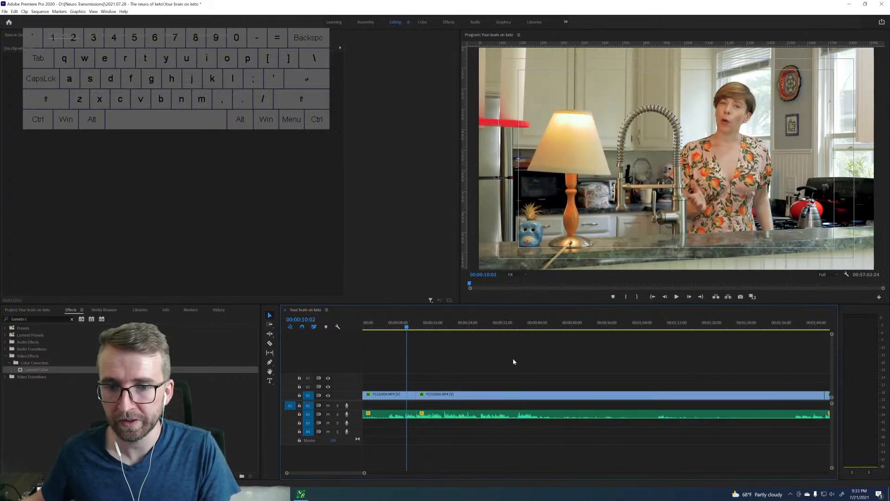
{"action": "left_click_drag", "start_coordinate": [537, 333], "coordinate": [506, 329]}
{"action": "key", "text": "space"}
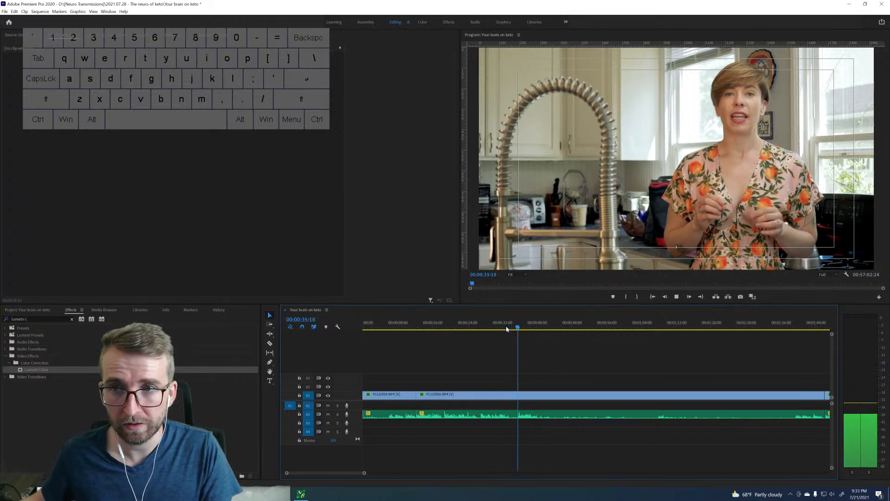
{"action": "key", "text": "space"}
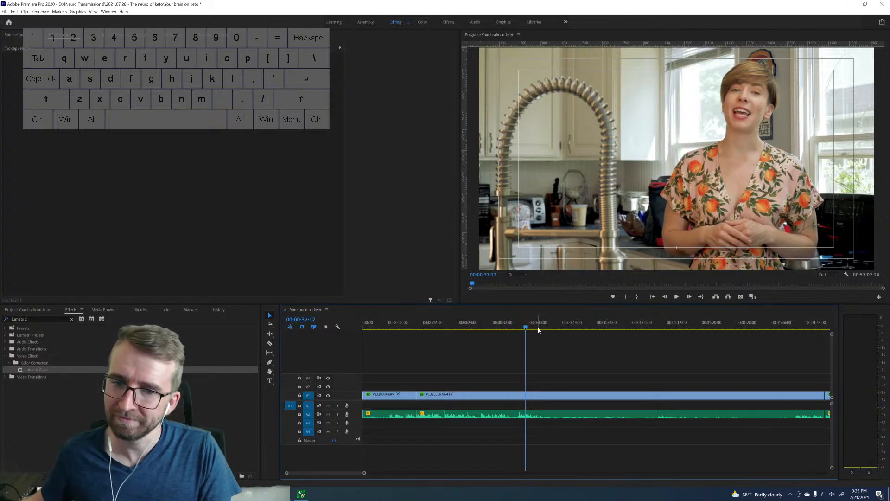
Ripple-delete the restored close-up piece again so the take from the second cut follows the short opening piece.
{"action": "scroll", "coordinate": [669, 379], "scroll_direction": "down", "scroll_amount": 4}
{"action": "left_click", "coordinate": [654, 394]}
{"action": "scroll", "coordinate": [494, 330], "scroll_direction": "up", "scroll_amount": 4}
Play the retained close-up take to the end of its line and split the clip at 00:00:40:03.
{"action": "left_click", "coordinate": [512, 327]}
{"action": "key", "text": "space"}
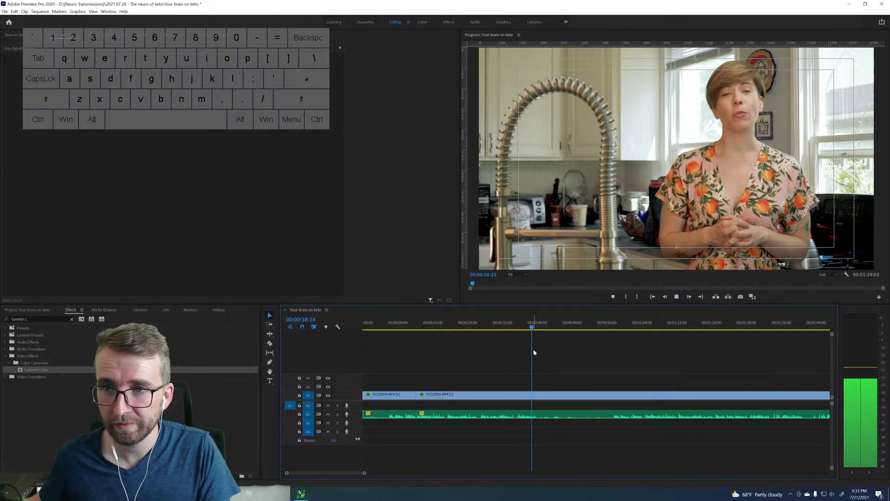
{"action": "key", "text": "space"}
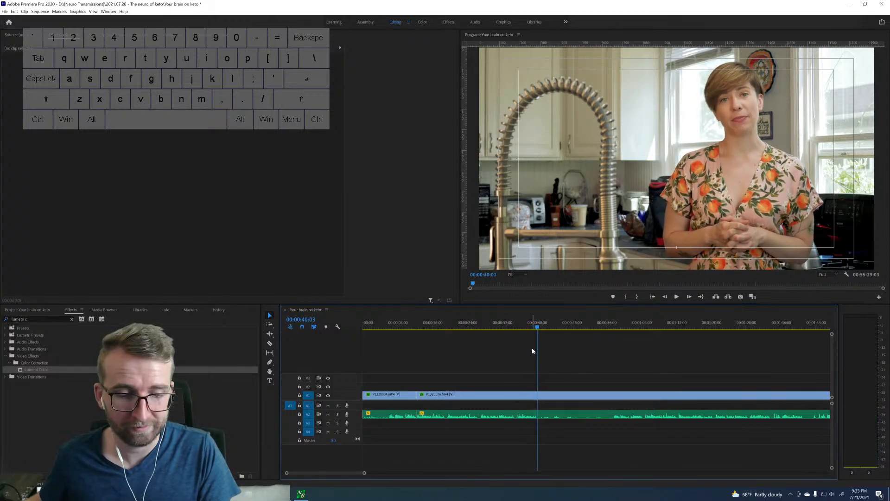
Split the close-up clip at 00:01:04:24, before the next good take, and ripple-delete the piece from 00:00:40:03 to that cut.
{"action": "key", "text": "space"}
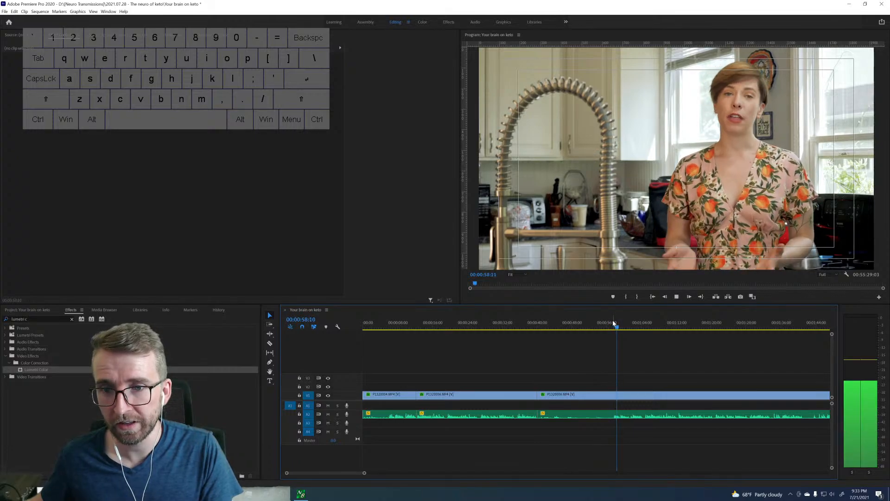
{"action": "key", "text": "space"}
{"action": "left_click_drag", "start_coordinate": [563, 328], "coordinate": [625, 333]}
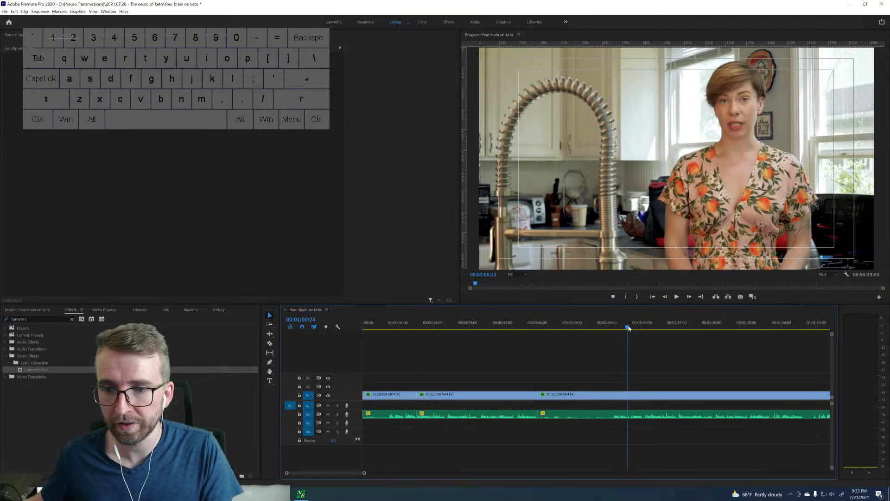
{"action": "left_click_drag", "start_coordinate": [634, 326], "coordinate": [645, 326]}
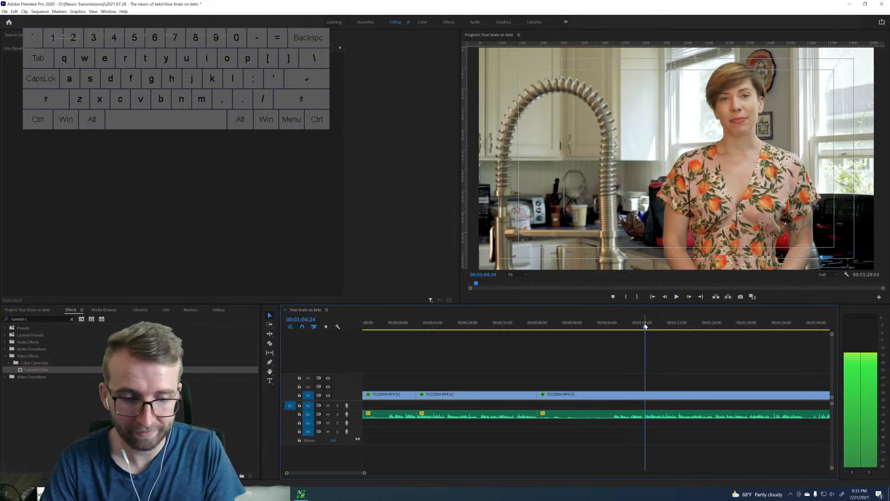
{"action": "key", "text": "ctrl+k"}
{"action": "left_click", "coordinate": [621, 398]}
{"action": "key", "text": "q"}
{"action": "scroll", "coordinate": [567, 358], "scroll_direction": "down", "scroll_amount": 2}
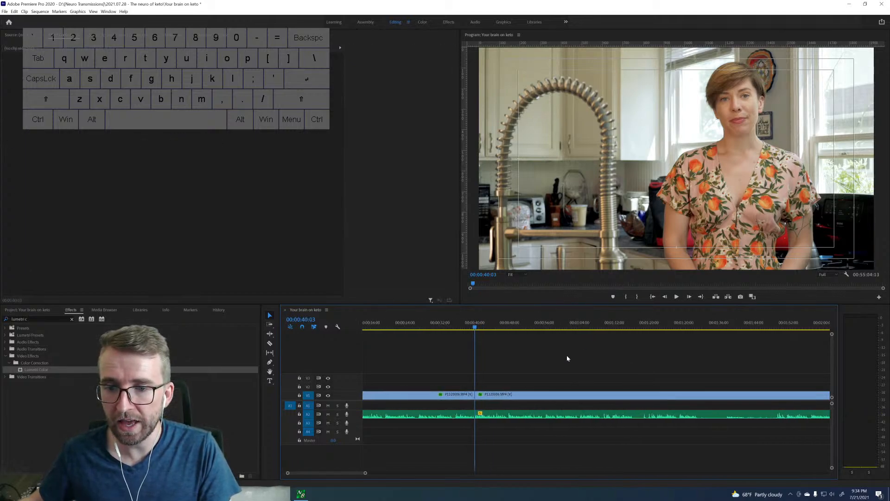
Play the take from 00:00:40:03 to the end of its line and split the clip at 00:01:16:17.
{"action": "key", "text": "space"}
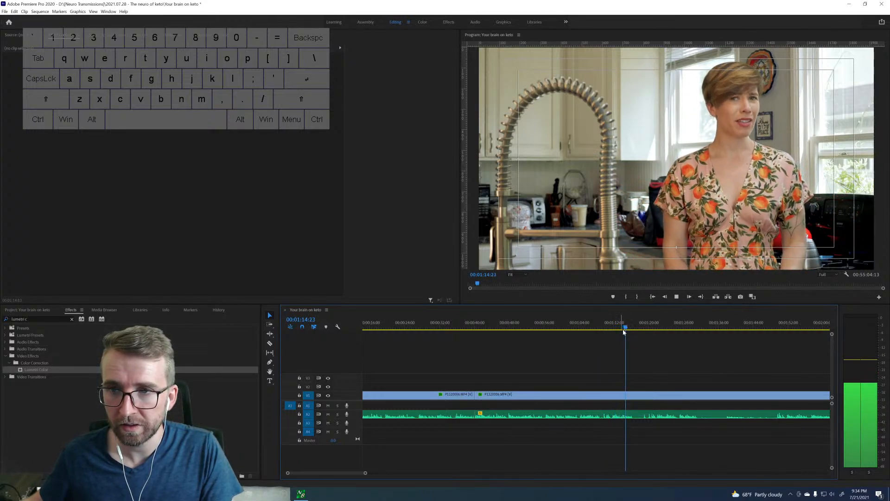
{"action": "key", "text": "space"}
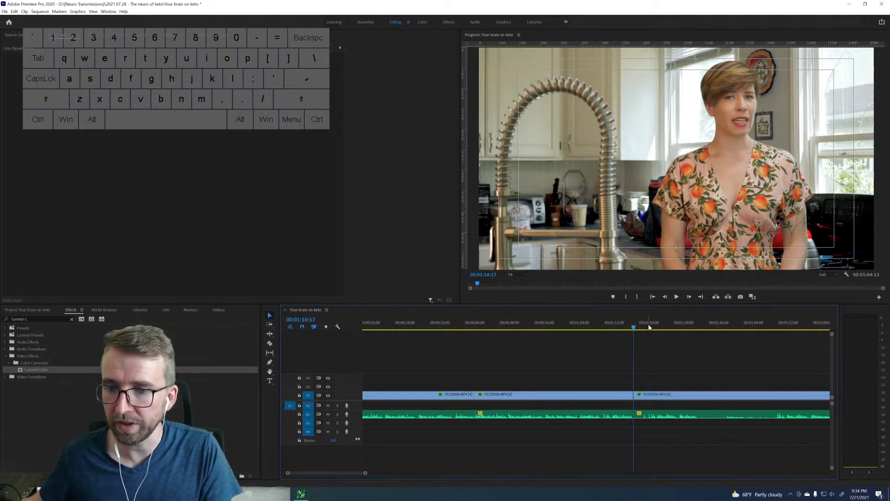
Review the takes after the 00:01:16:17 cut, split the clip at 00:01:49:17, and ripple-delete the piece between the two cuts.
{"action": "key", "text": "space"}
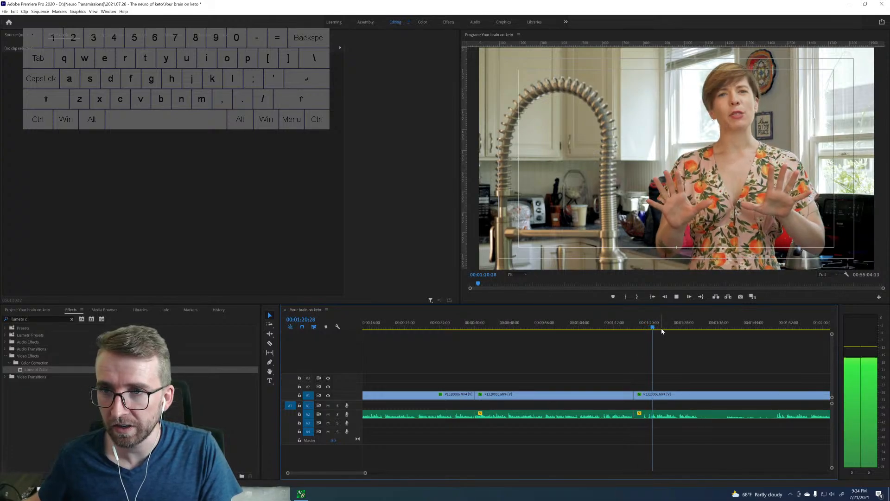
{"action": "key", "text": "space"}
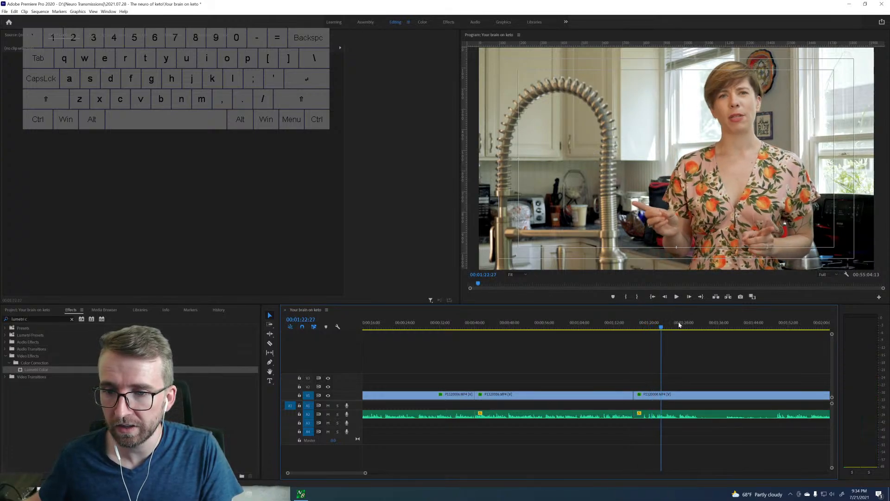
{"action": "left_click", "coordinate": [771, 329]}
{"action": "key", "text": "space"}
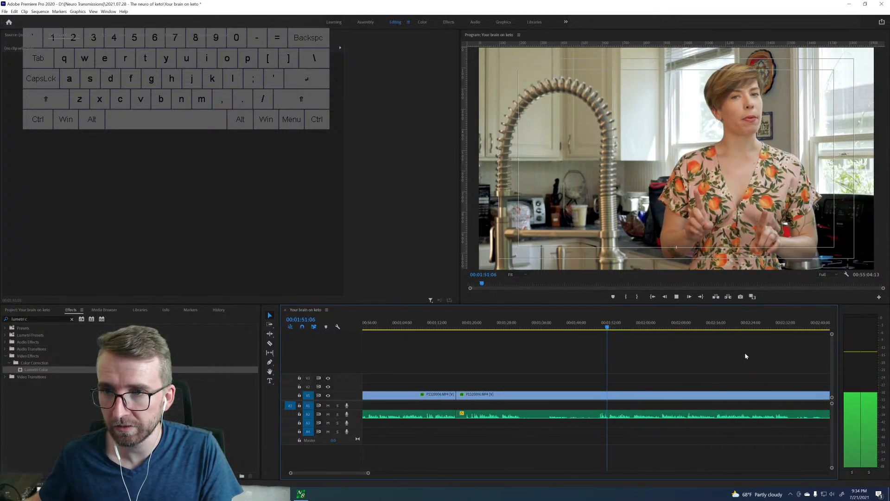
{"action": "left_click", "coordinate": [492, 328]}
{"action": "key", "text": "space"}
{"action": "key", "text": "space"}
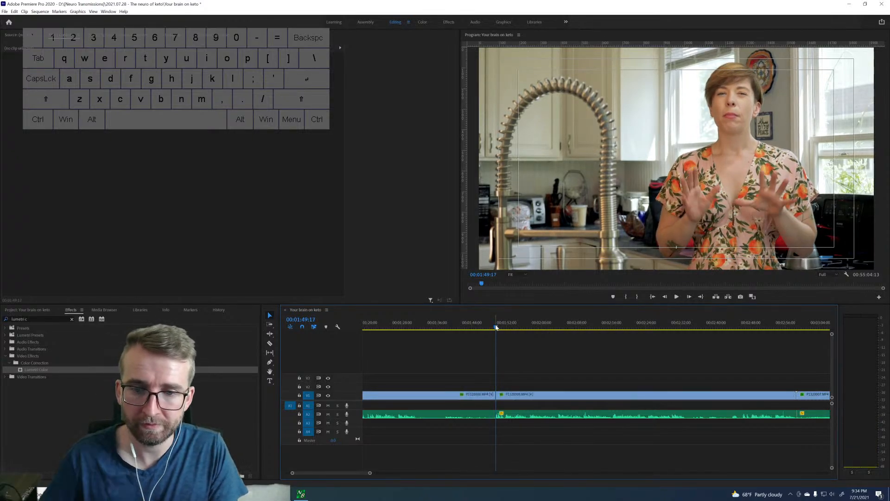
{"action": "key", "text": "ctrl+k"}
{"action": "scroll", "coordinate": [483, 378], "scroll_direction": "up", "scroll_amount": 3}
{"action": "left_click", "coordinate": [484, 394]}
{"action": "key", "text": "q"}
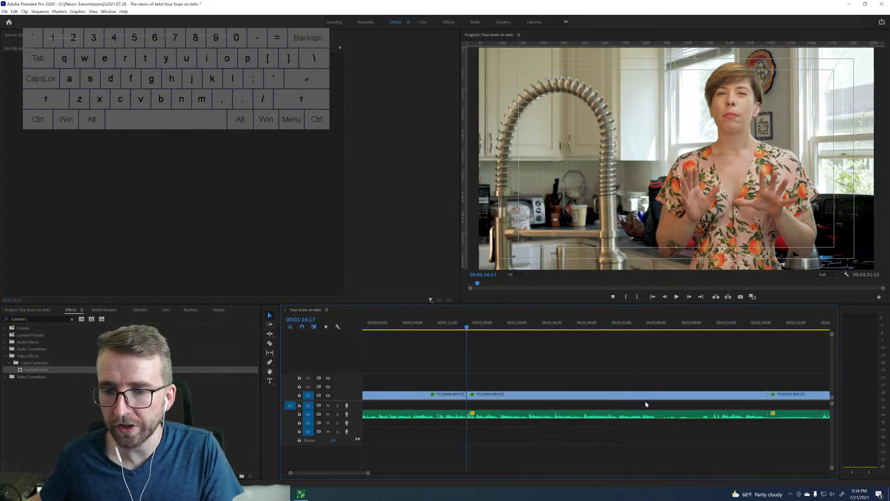
Play the end of the retained take from about 00:01:57 and split the clip at about 00:02:00.
{"action": "left_click_drag", "start_coordinate": [639, 327], "coordinate": [647, 327]}
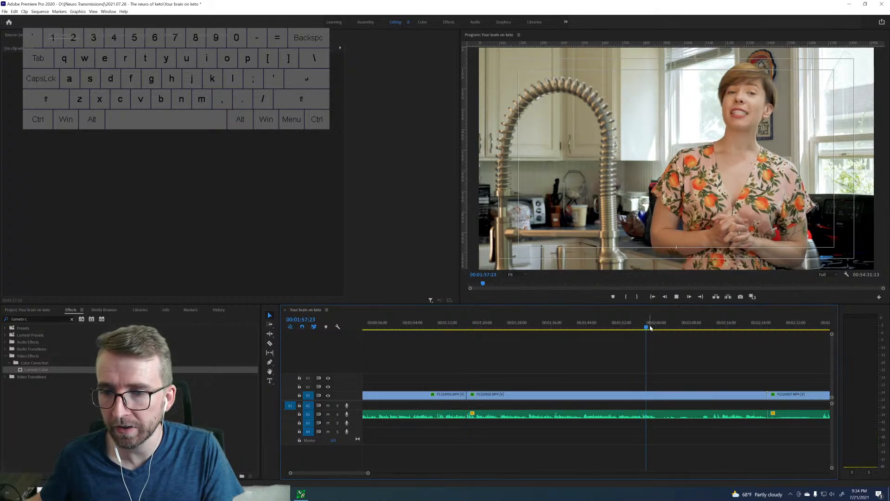
{"action": "key", "text": "space"}
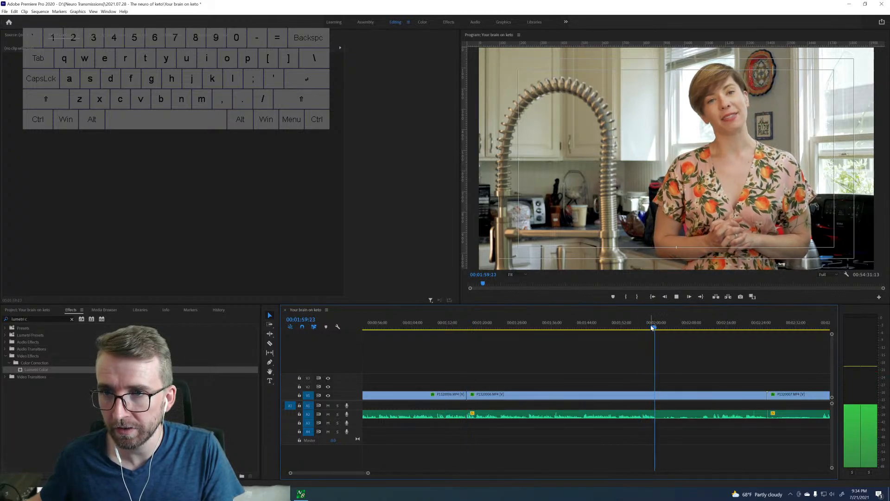
{"action": "key", "text": "space"}
{"action": "key", "text": "ctrl+k"}
Review the rest of the clip after the 00:02:00 cut and ripple-delete that piece up to the next clip.
{"action": "key", "text": "space"}
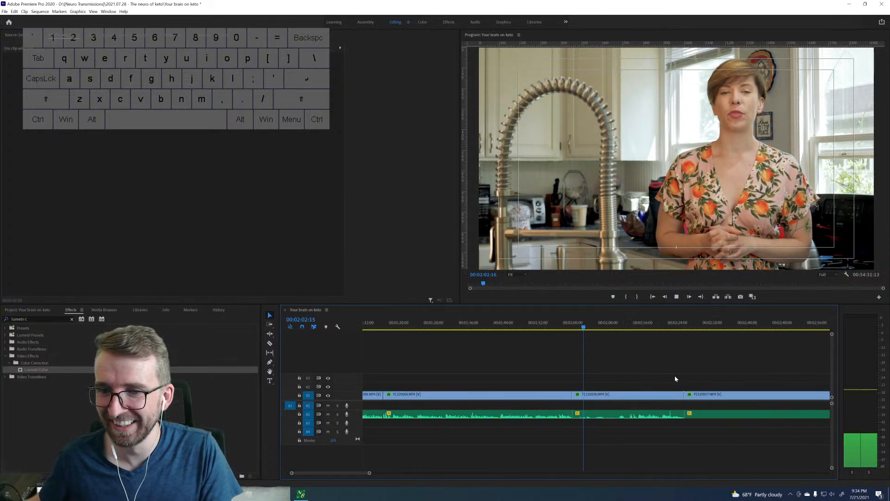
{"action": "left_click_drag", "start_coordinate": [616, 328], "coordinate": [629, 327]}
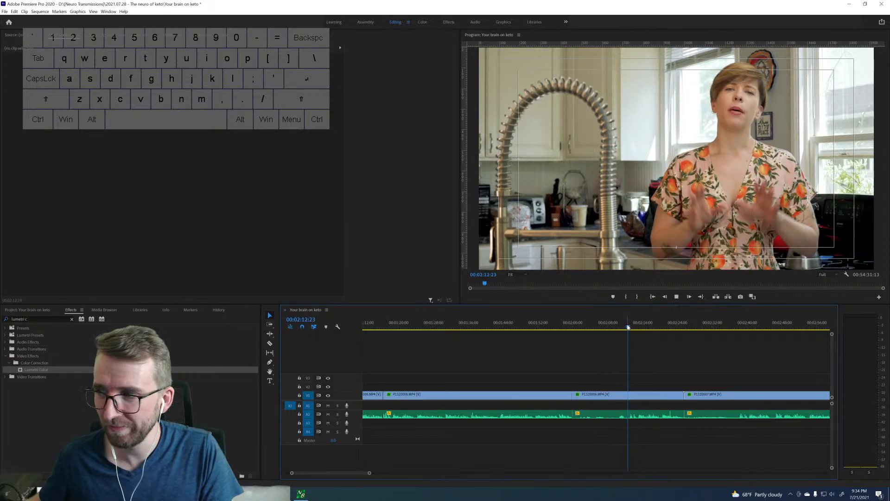
{"action": "key", "text": "space"}
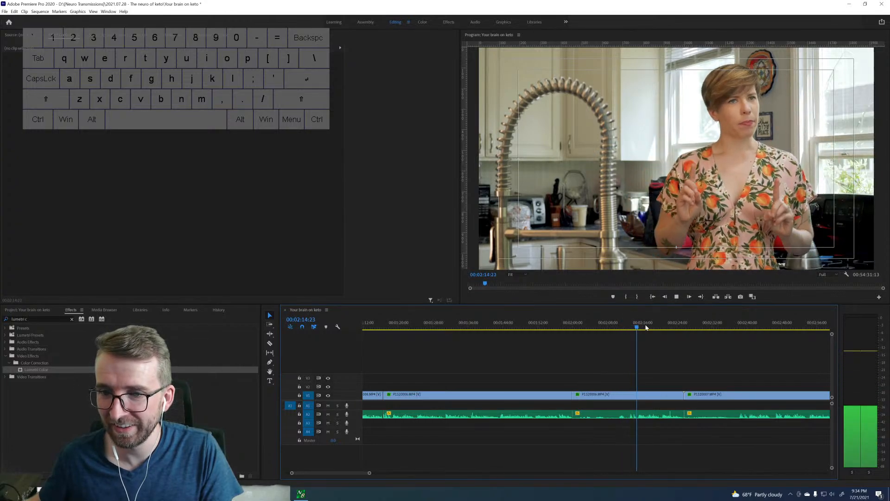
{"action": "key", "text": "space"}
{"action": "left_click", "coordinate": [633, 393]}
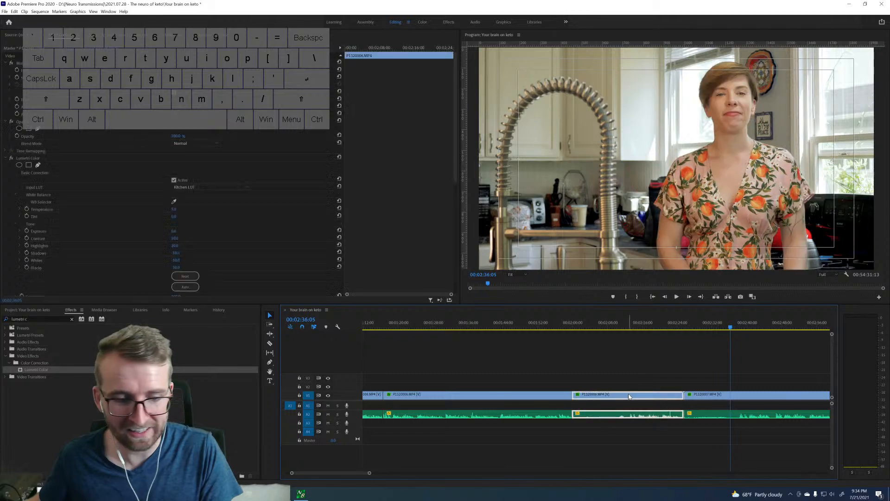
{"action": "key", "text": "shift+Delete"}
Review the takes in the next clip between about 00:02:12 and 00:03:01, replaying the section from 00:02:35:23 to 00:02:56:00.
{"action": "left_click", "coordinate": [622, 326]}
{"action": "left_click_drag", "start_coordinate": [623, 327], "coordinate": [628, 325]}
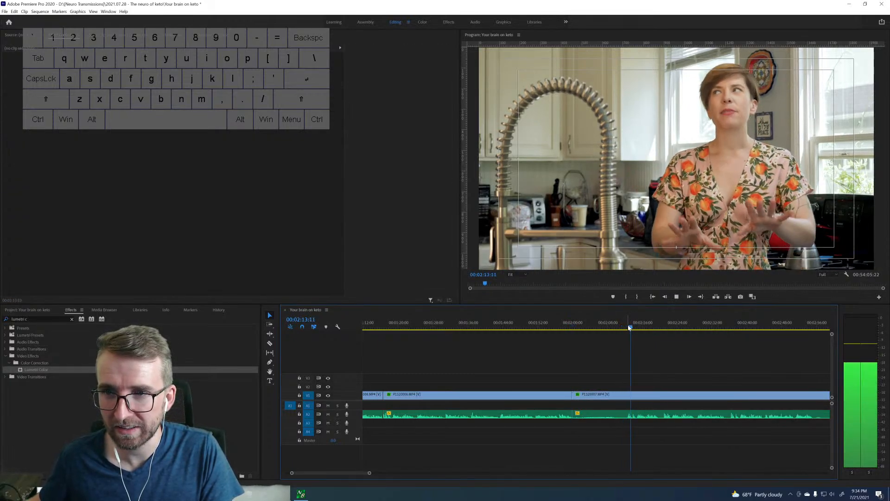
{"action": "key", "text": "space"}
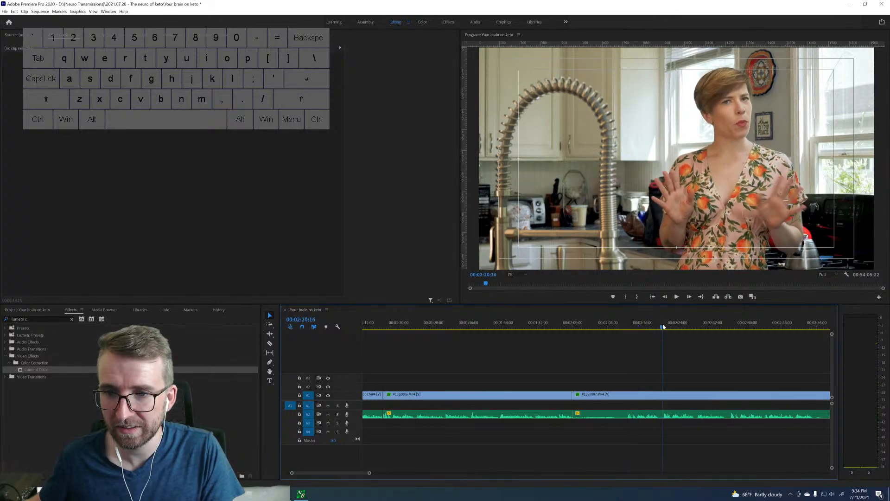
{"action": "key", "text": "space"}
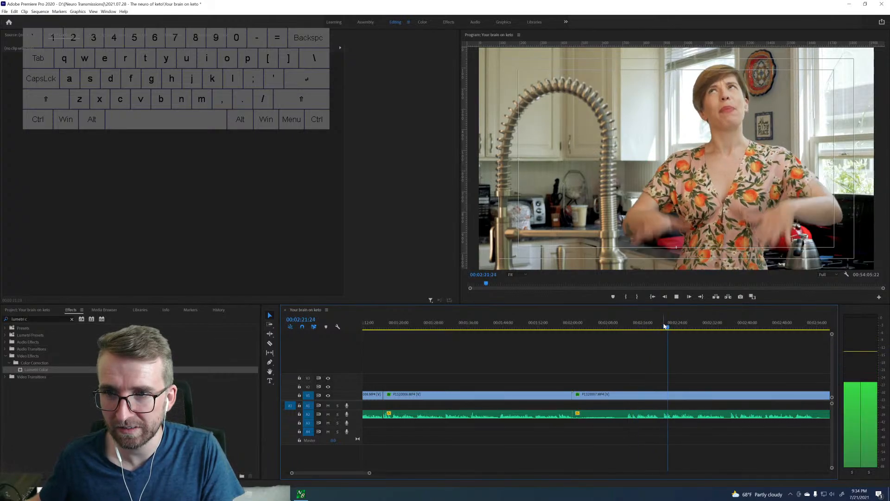
{"action": "left_click_drag", "start_coordinate": [721, 327], "coordinate": [731, 326]}
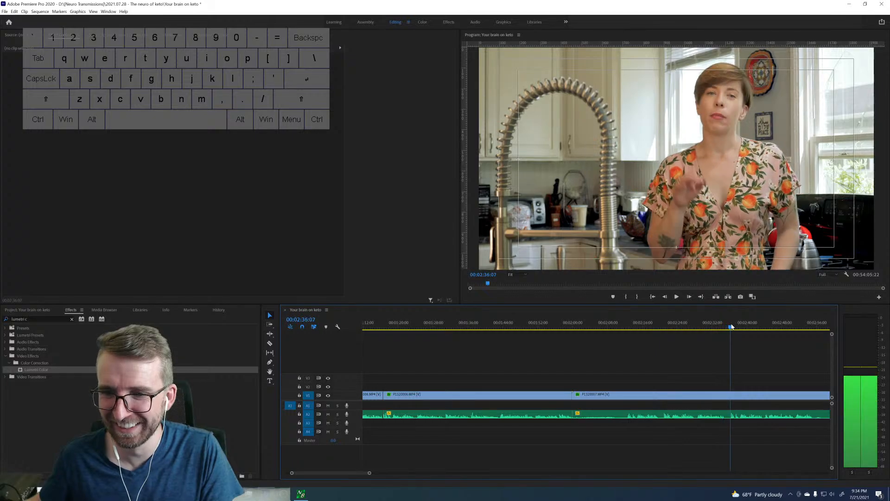
{"action": "key", "text": "space"}
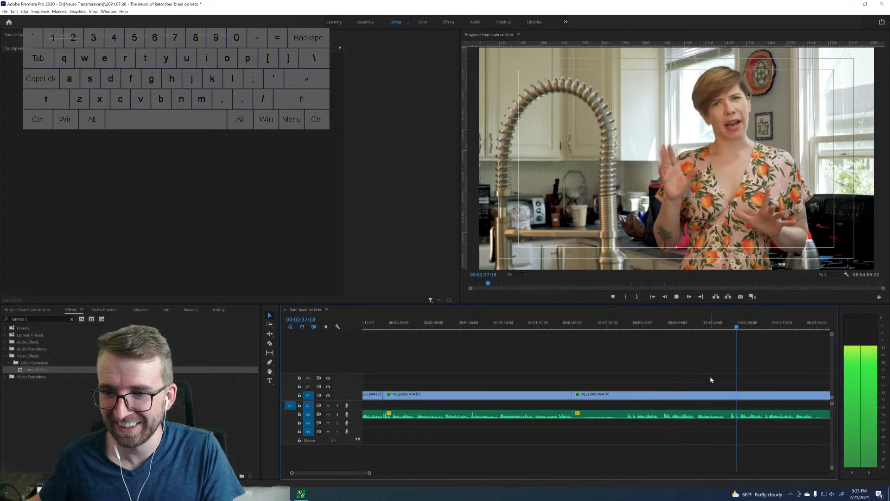
{"action": "key", "text": "space"}
{"action": "scroll", "coordinate": [710, 376], "scroll_direction": "right", "scroll_amount": 3}
{"action": "scroll", "coordinate": [708, 372], "scroll_direction": "right", "scroll_amount": 2}
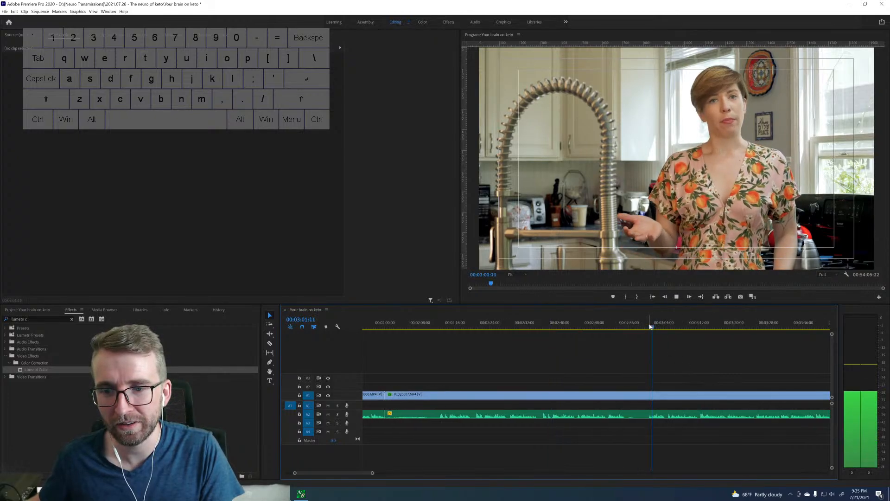
{"action": "key", "text": "space"}
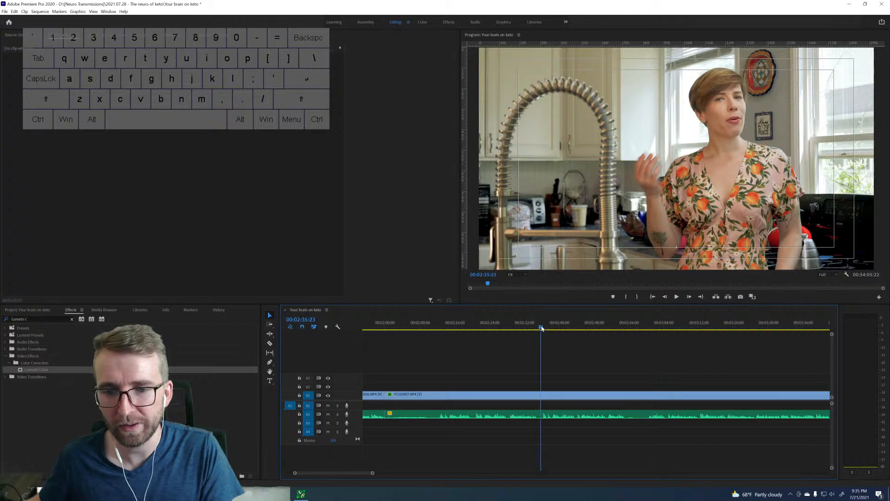
{"action": "key", "text": "space"}
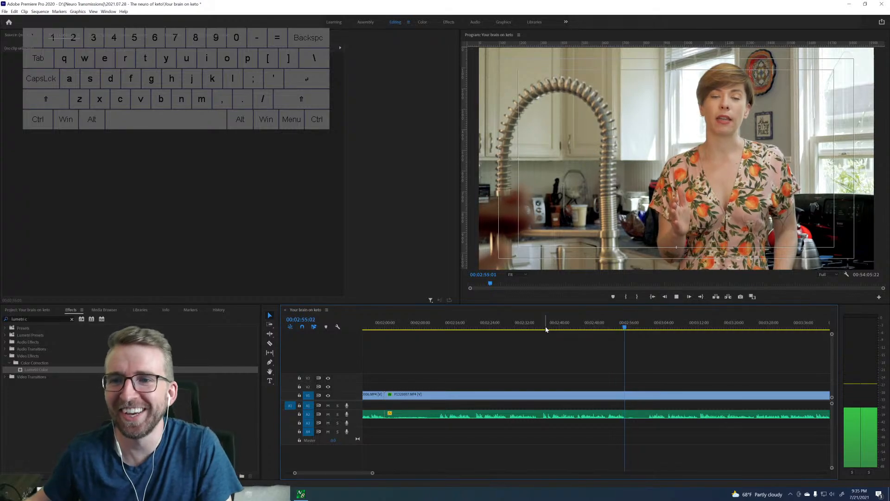
{"action": "key", "text": "space"}
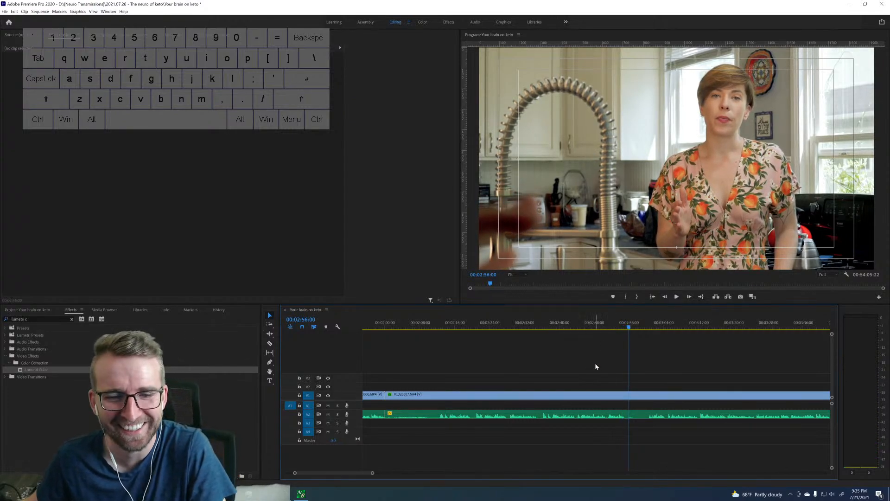
Find the start of the take after 00:02:56:00 frame by frame and split the clip at 00:03:05:01.
{"action": "scroll", "coordinate": [530, 364], "scroll_direction": "up", "scroll_amount": 5}
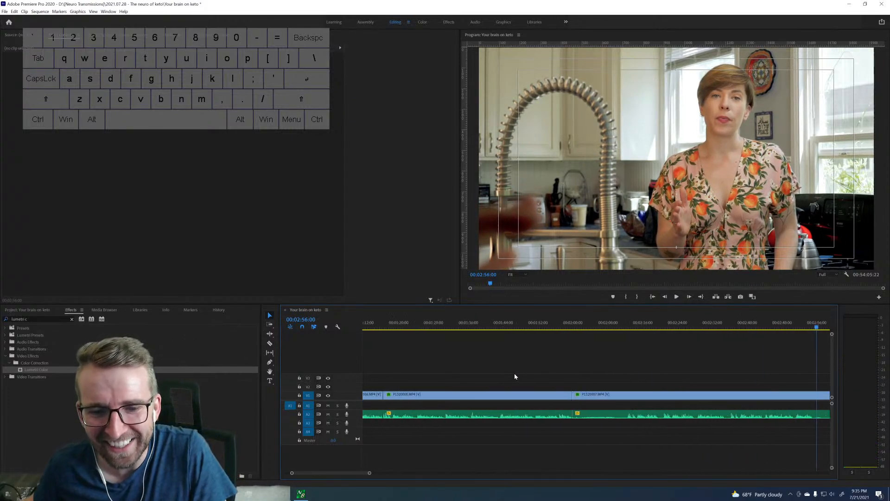
{"action": "scroll", "coordinate": [604, 374], "scroll_direction": "down", "scroll_amount": 5}
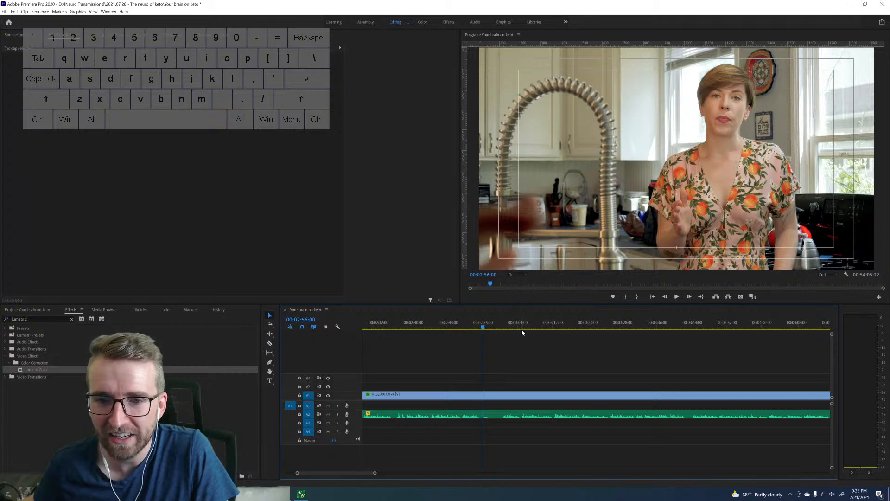
{"action": "key", "text": "space"}
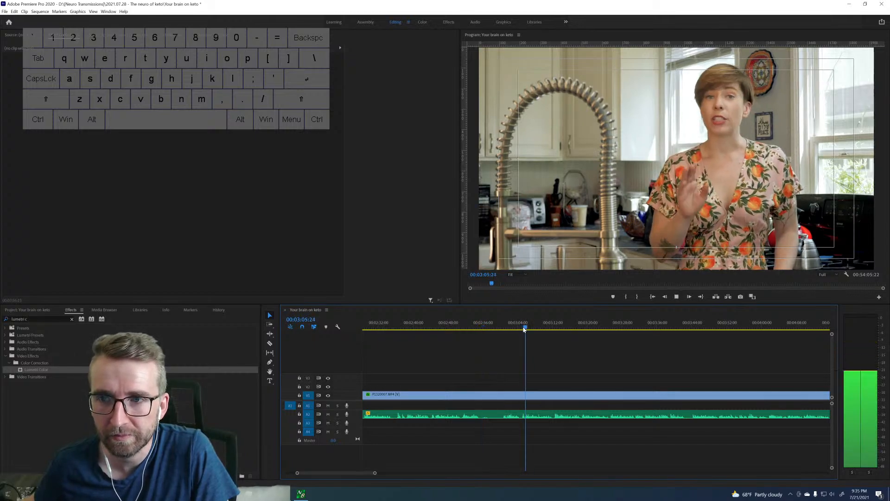
{"action": "left_click", "coordinate": [507, 327]}
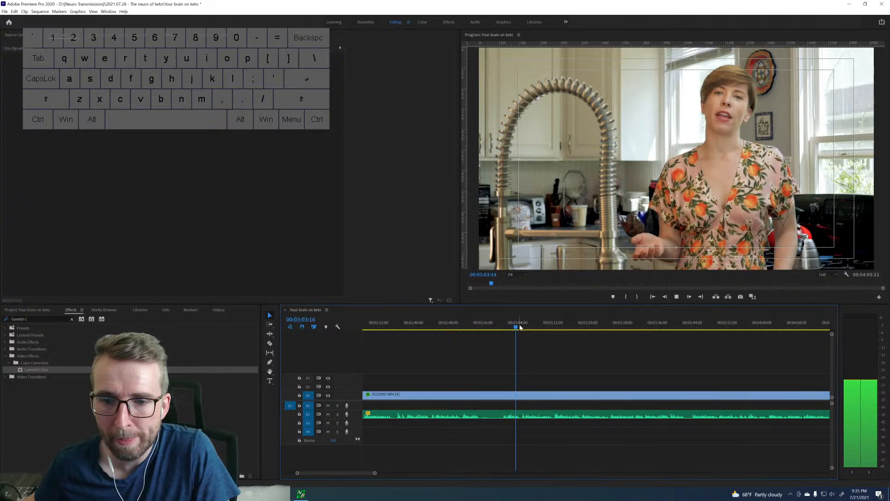
{"action": "key", "text": "space"}
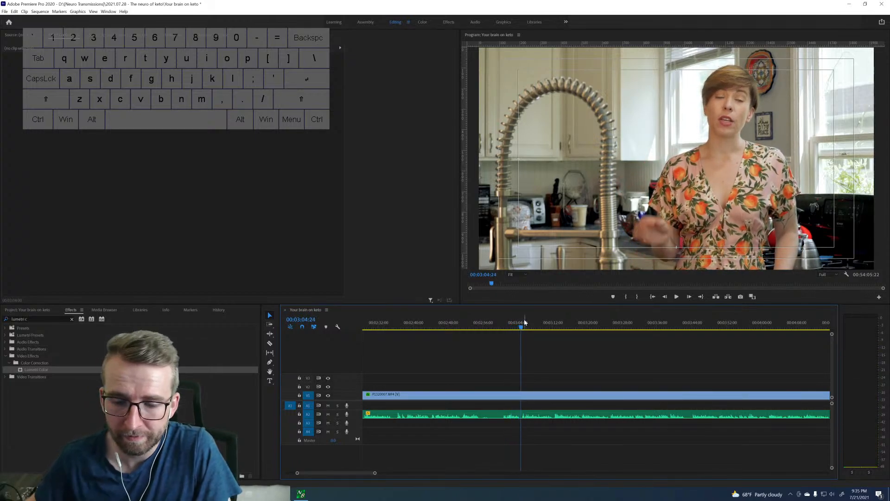
{"action": "key", "text": "Right"}
{"action": "key", "text": "Right"}
{"action": "key", "text": "Right"}
{"action": "key", "text": "Right"}
{"action": "key", "text": "Right"}
{"action": "key", "text": "Right"}
{"action": "key", "text": "Right"}
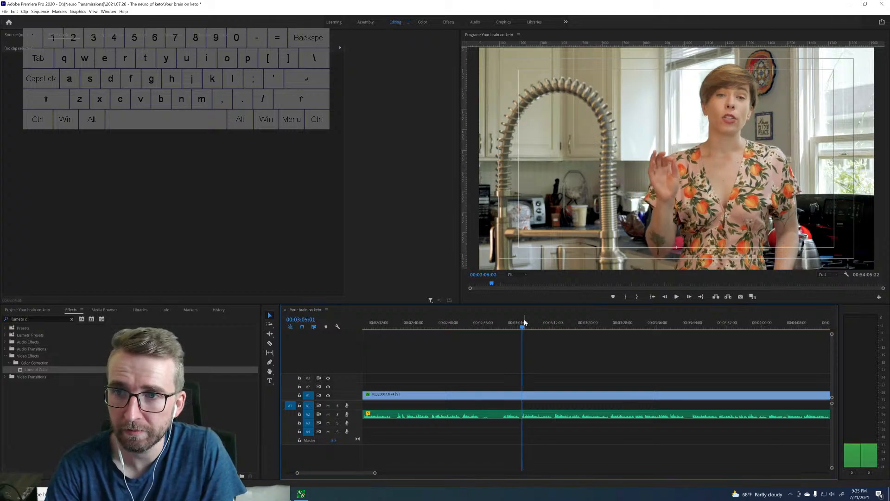
{"action": "key", "text": "ctrl+k"}
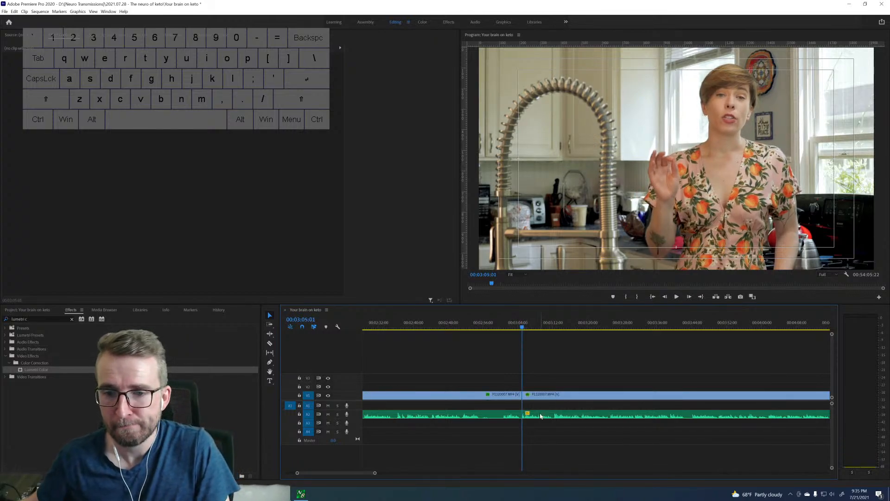
Compare the takes around the 00:03:05:01 cut by playing from about 00:02:16, from about 00:02:42 and from the cut itself.
{"action": "scroll", "coordinate": [550, 352], "scroll_direction": "up", "scroll_amount": 5}
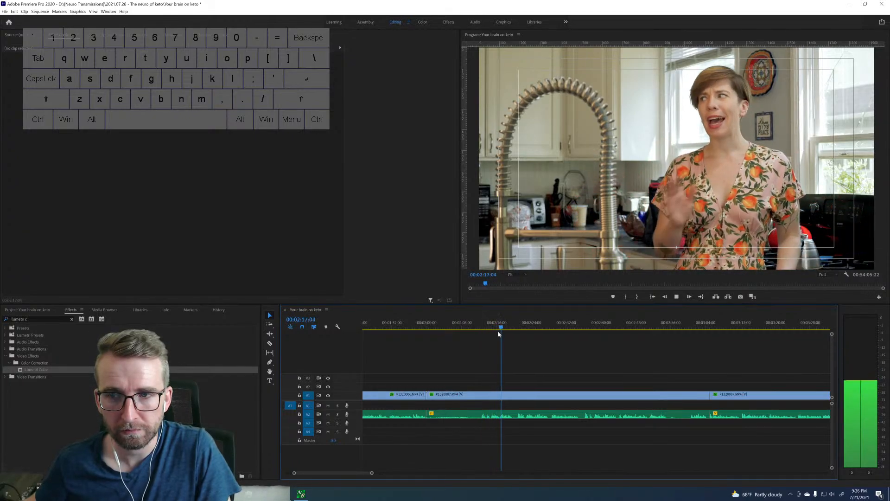
{"action": "key", "text": "space"}
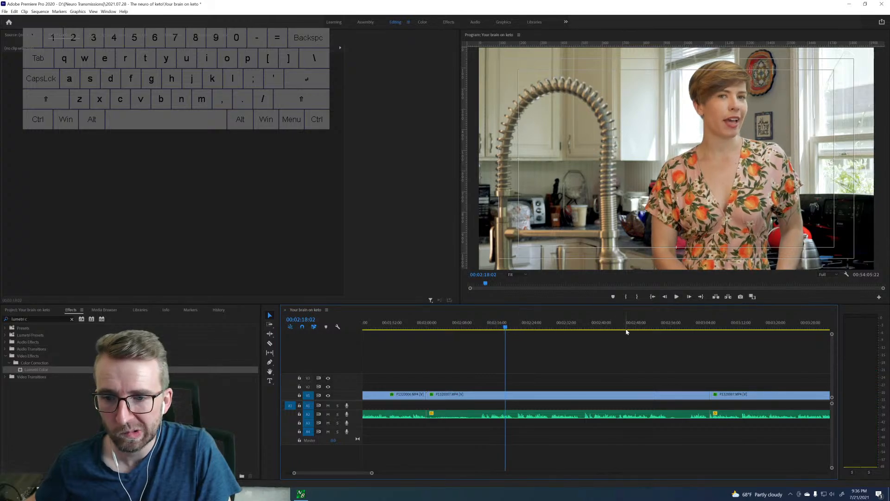
{"action": "left_click_drag", "start_coordinate": [586, 327], "coordinate": [607, 324]}
{"action": "key", "text": "space"}
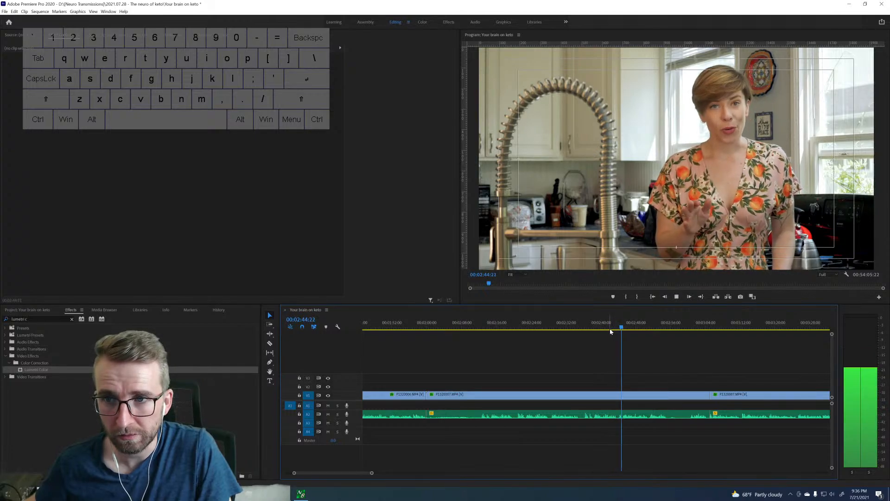
{"action": "key", "text": "space"}
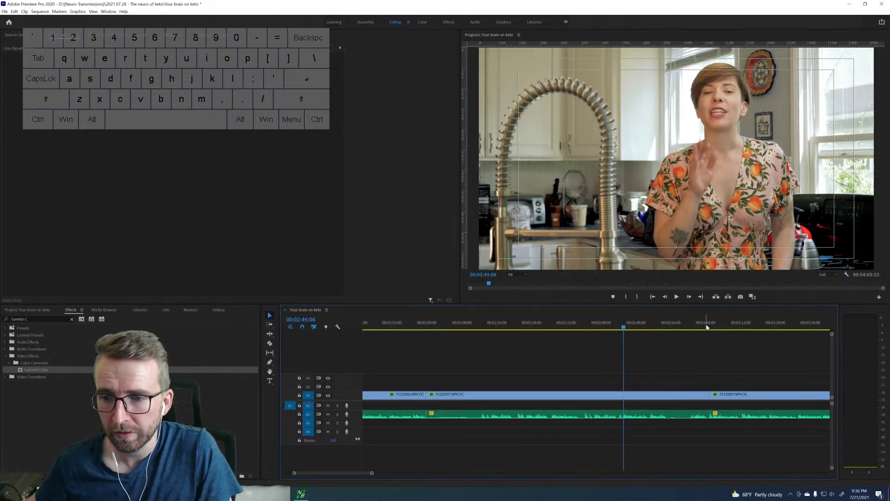
{"action": "left_click", "coordinate": [713, 328]}
{"action": "key", "text": "space"}
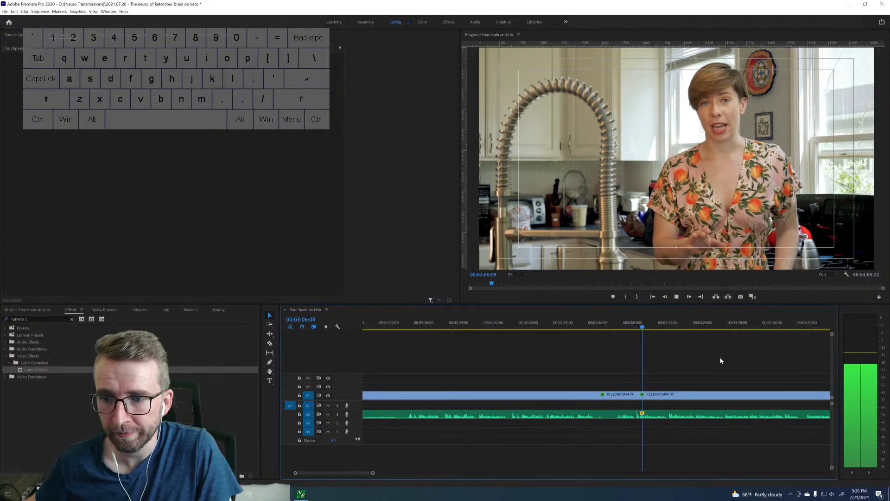
Replay the clip's alternative takes from about 00:02:46, 00:02:36 and 00:02:13 to compare their delivery.
{"action": "key", "text": "space"}
{"action": "left_click_drag", "start_coordinate": [514, 326], "coordinate": [555, 323]}
{"action": "key", "text": "space"}
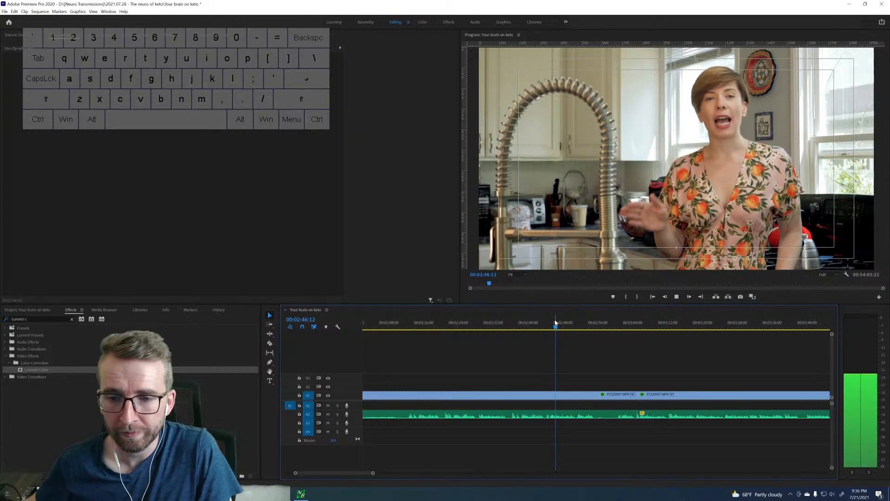
{"action": "left_click", "coordinate": [512, 326]}
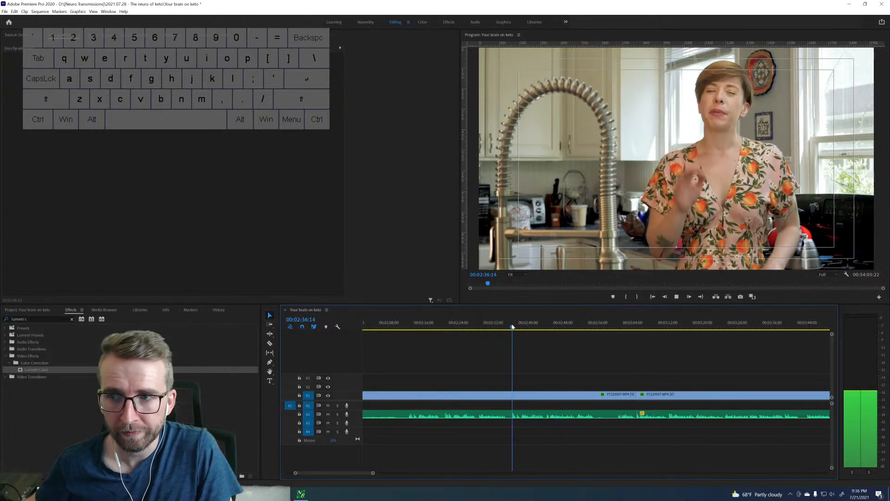
{"action": "key", "text": "space"}
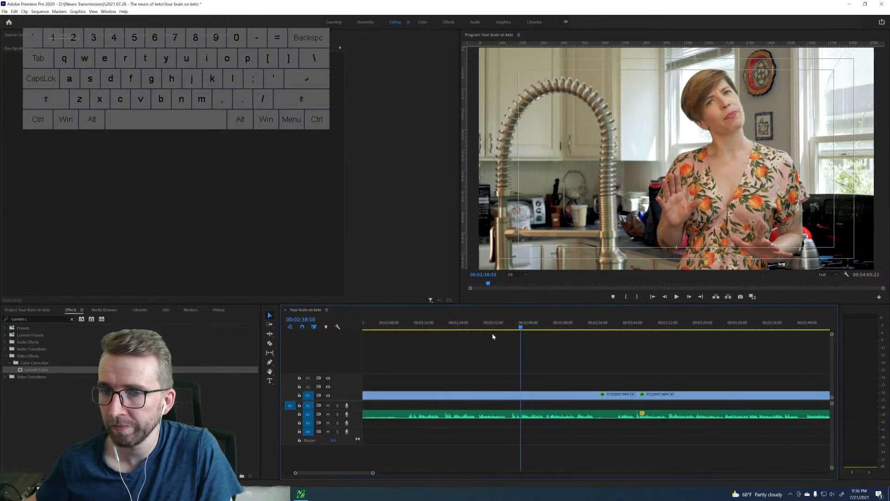
{"action": "left_click", "coordinate": [409, 325]}
{"action": "key", "text": "space"}
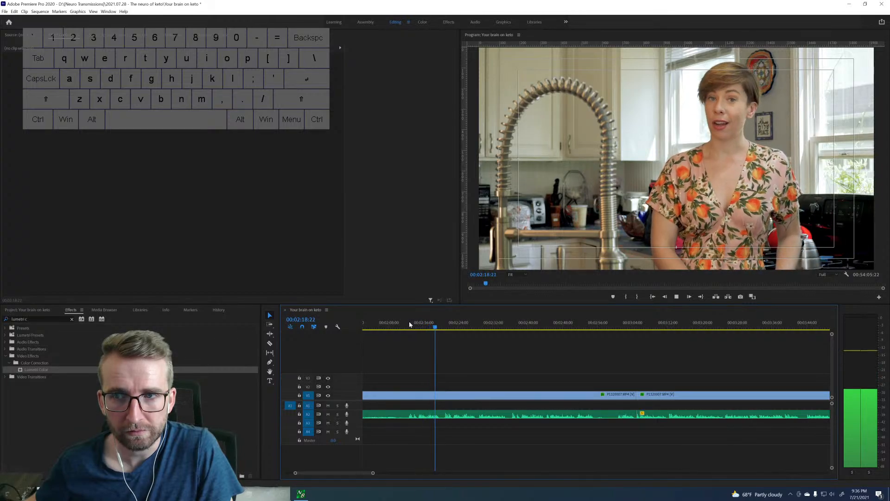
{"action": "key", "text": "space"}
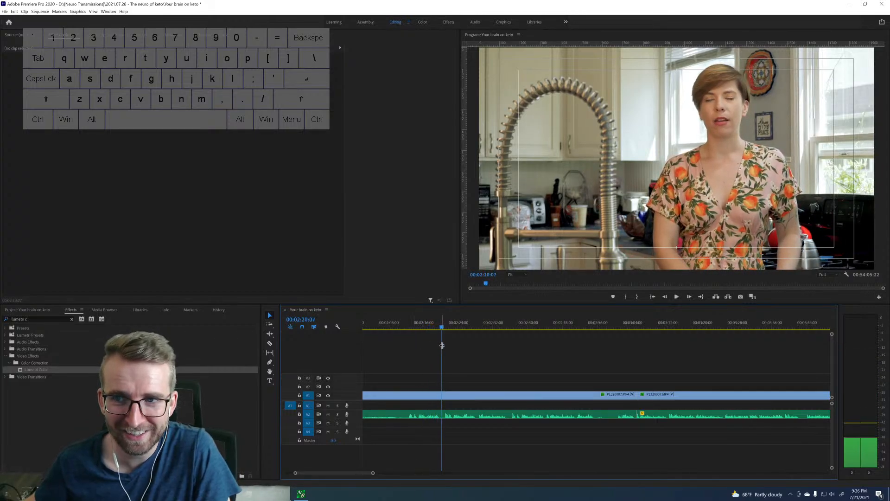
Replay the end of the previous retained take from about 00:01:57 up to the 00:02:00 cut.
{"action": "scroll", "coordinate": [447, 343], "scroll_direction": "up", "scroll_amount": 10}
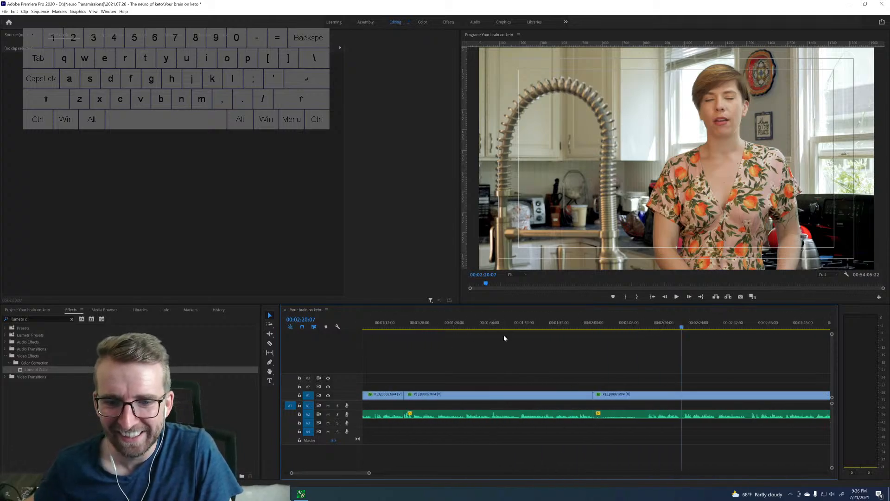
{"action": "left_click", "coordinate": [583, 328]}
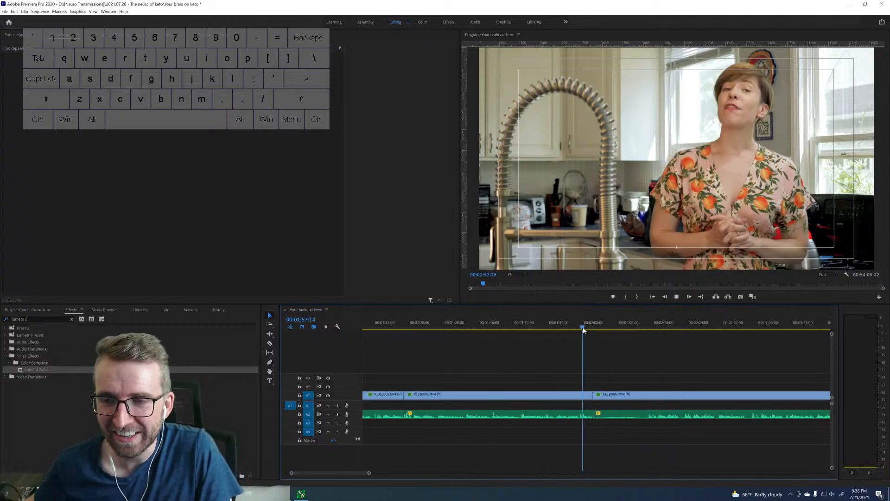
{"action": "key", "text": "space"}
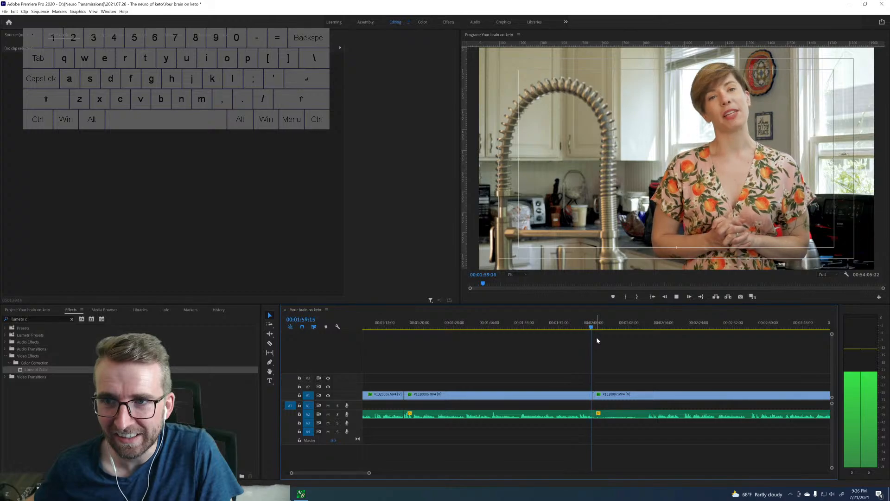
{"action": "key", "text": "space"}
Play the take from 00:03:00:12 across the 00:03:05:01 cut to about 00:03:09.
{"action": "scroll", "coordinate": [646, 348], "scroll_direction": "right", "scroll_amount": 5}
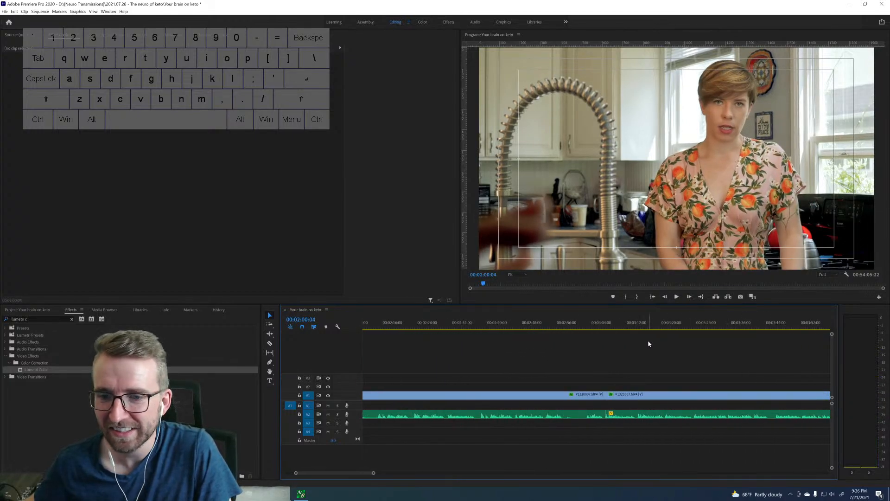
{"action": "left_click", "coordinate": [586, 327]}
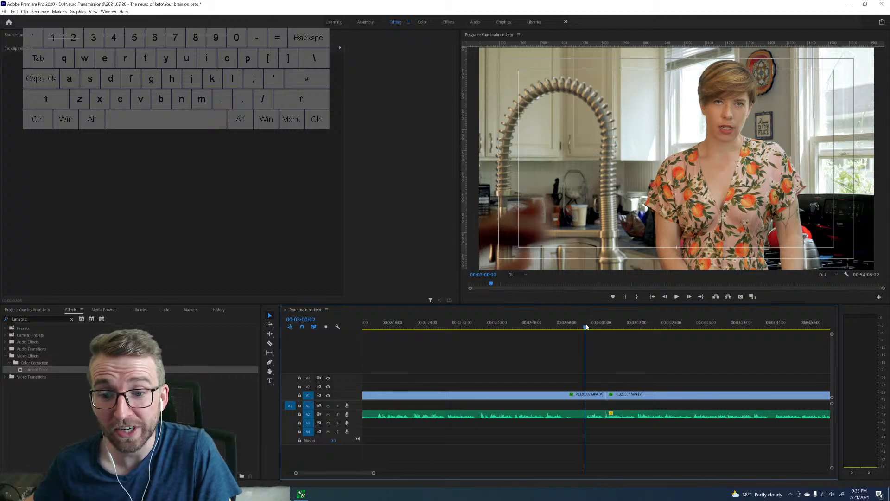
{"action": "key", "text": "space"}
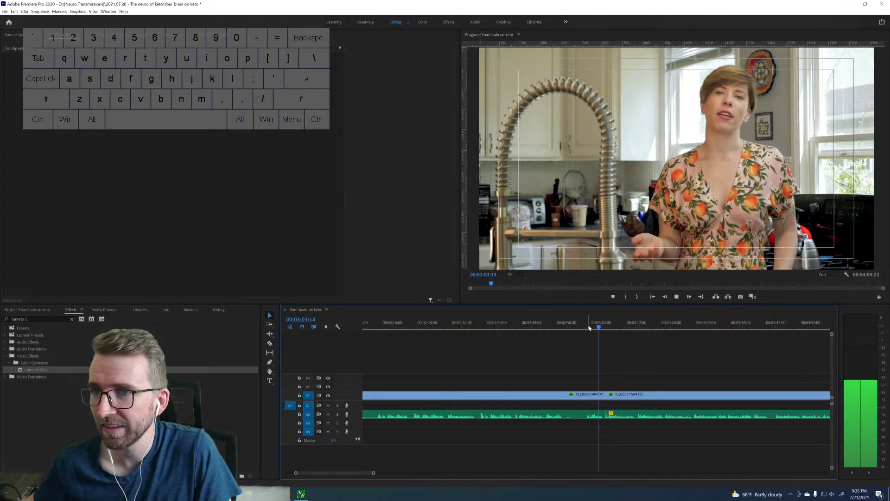
{"action": "key", "text": "space"}
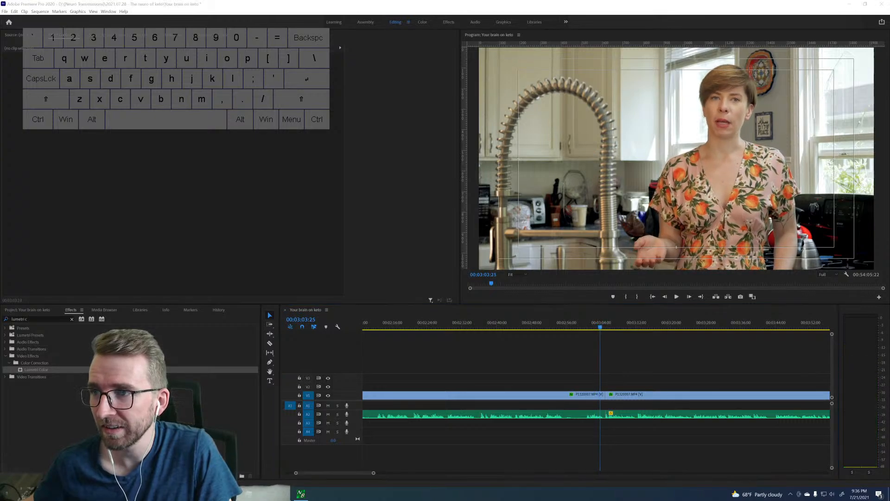
{"action": "left_click", "coordinate": [579, 353]}
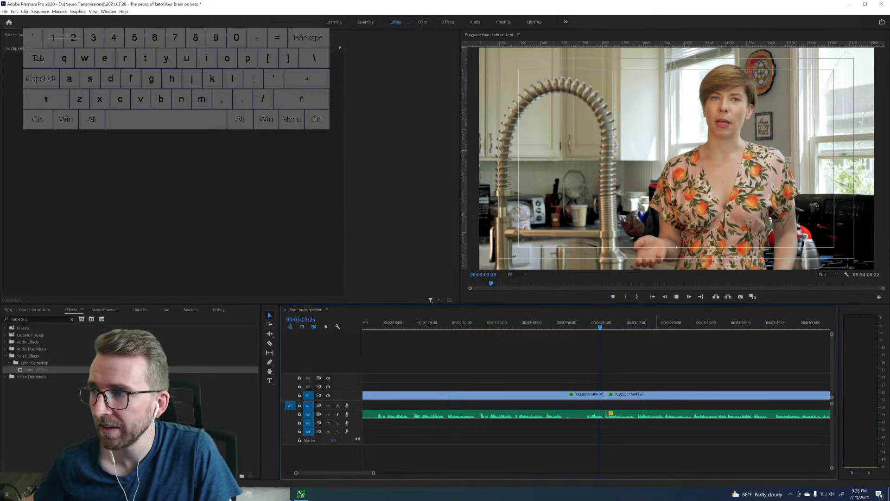
{"action": "key", "text": "space"}
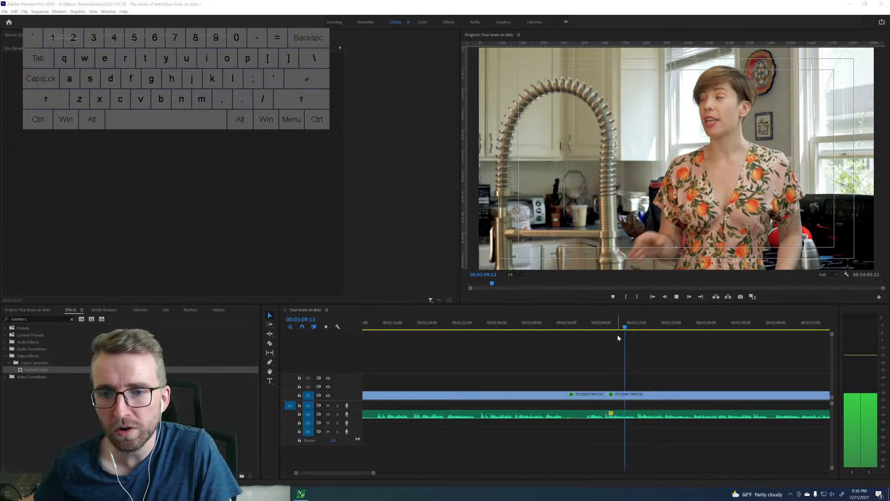
{"action": "key", "text": "space"}
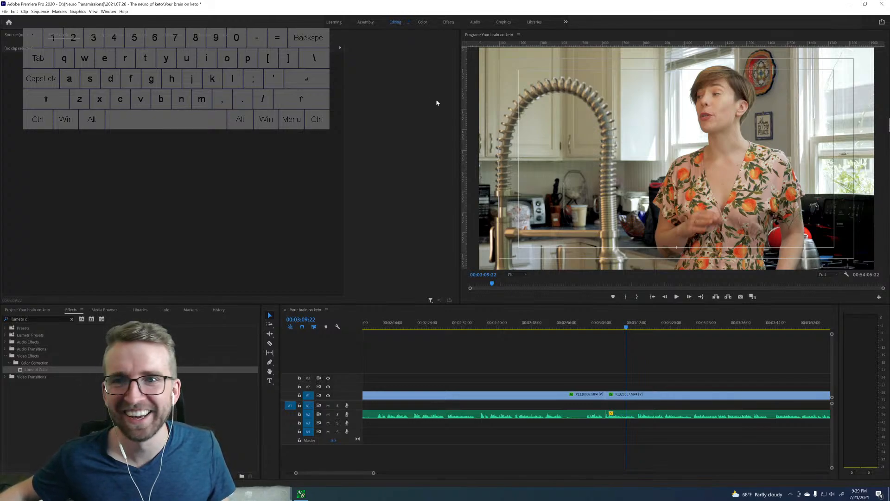
Replay the take after the 00:03:05:01 cut to about 00:03:15 and recheck its lead-in from 00:03:01:23.
{"action": "left_click", "coordinate": [612, 328]}
{"action": "key", "text": "space"}
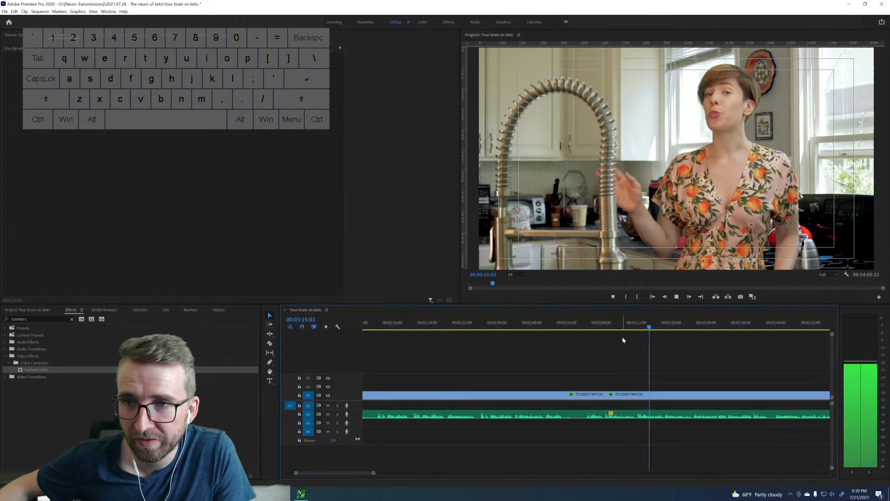
{"action": "left_click", "coordinate": [609, 324]}
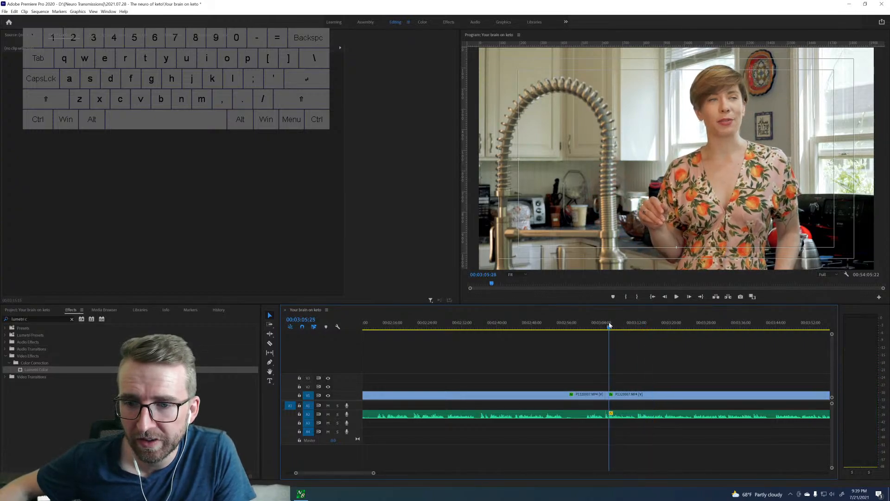
{"action": "left_click_drag", "start_coordinate": [609, 325], "coordinate": [606, 325]}
{"action": "key", "text": "space"}
{"action": "left_click", "coordinate": [592, 326]}
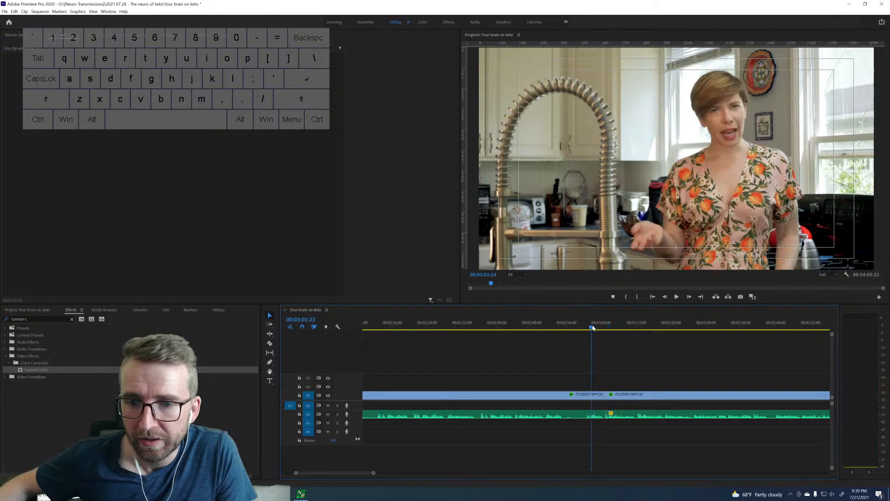
{"action": "key", "text": "space"}
Play the earlier take from 00:02:36:02 and split the clip at its end at 00:02:43:23.
{"action": "left_click_drag", "start_coordinate": [590, 327], "coordinate": [511, 330]}
{"action": "scroll", "coordinate": [519, 342], "scroll_direction": "up", "scroll_amount": 2}
{"action": "scroll", "coordinate": [517, 342], "scroll_direction": "up", "scroll_amount": 1}
{"action": "left_click", "coordinate": [573, 328]}
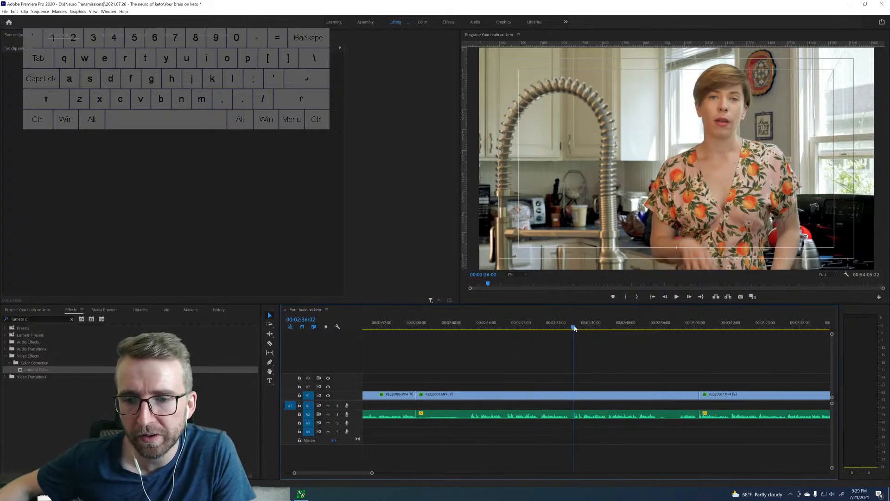
{"action": "key", "text": "space"}
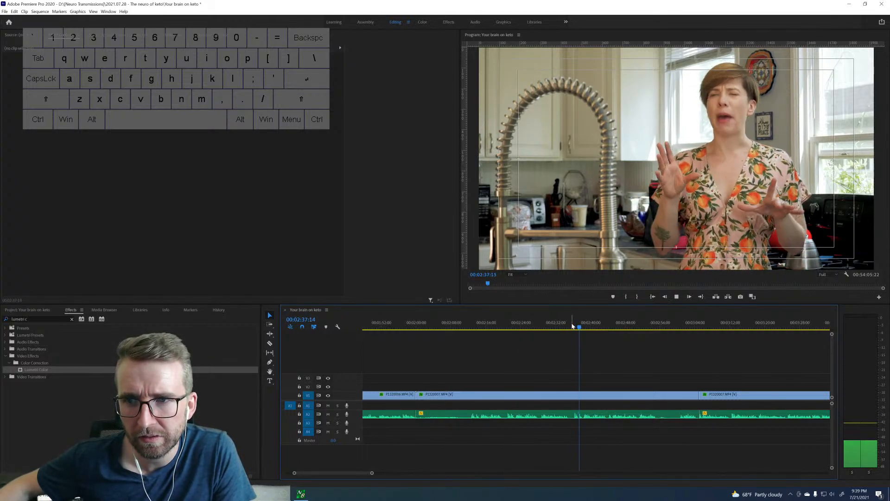
{"action": "key", "text": "space"}
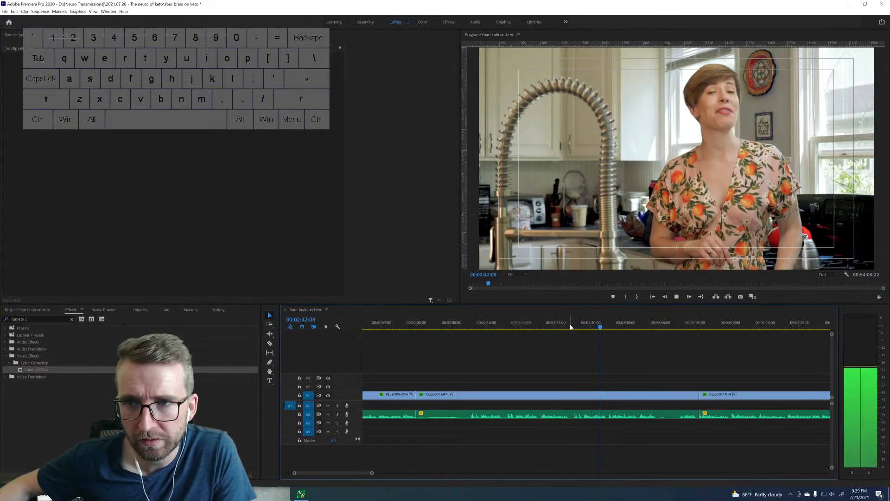
{"action": "key", "text": "space"}
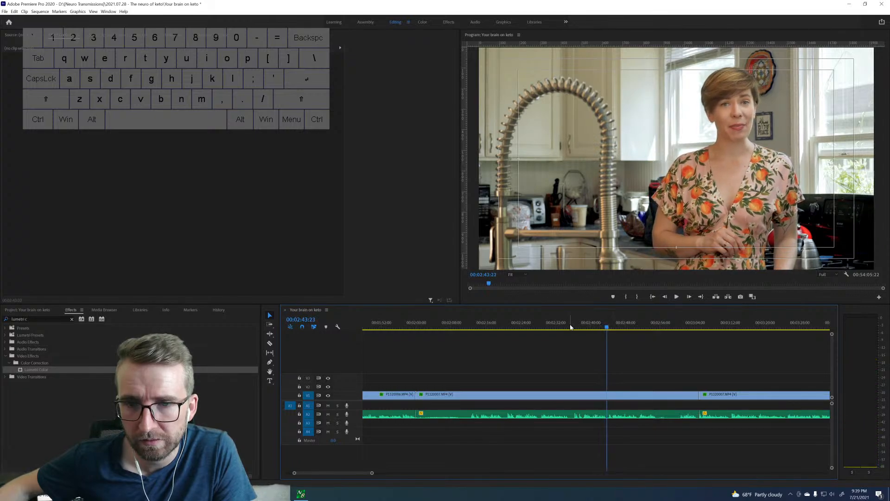
Split the clip at the take's start at 00:02:36:08 and ripple-remove the footage before it back to the previous clip.
{"action": "left_click", "coordinate": [571, 326]}
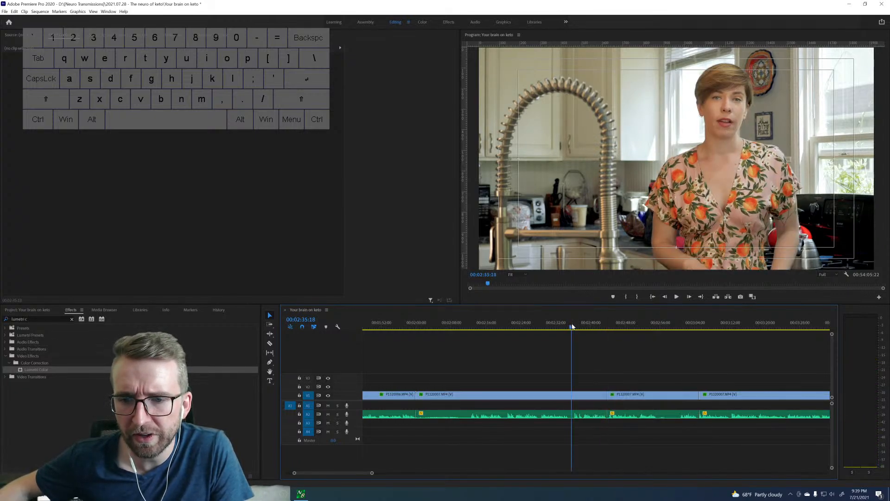
{"action": "key", "text": "space"}
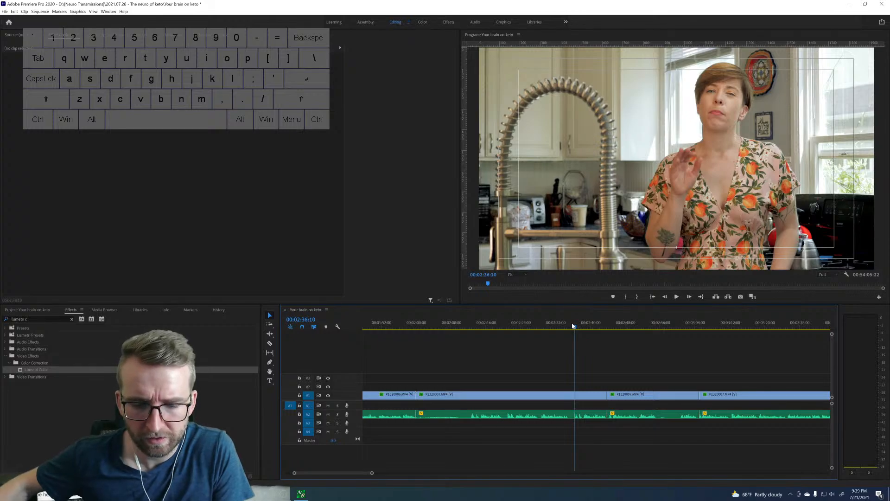
{"action": "key", "text": "Left"}
{"action": "key", "text": "Left"}
{"action": "key", "text": "ctrl+k"}
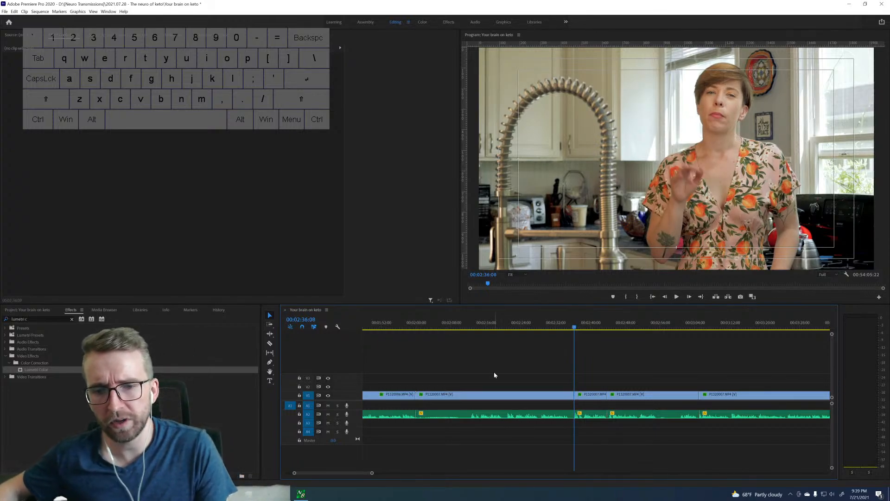
{"action": "key", "text": "q"}
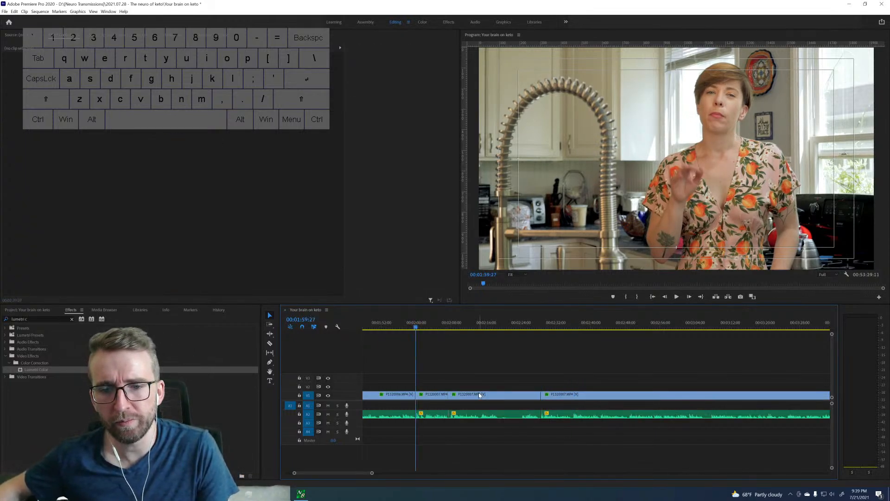
Ripple-delete the piece following the retained short take and play across the new cut near 00:02:08.
{"action": "left_click", "coordinate": [478, 392]}
{"action": "key", "text": "Down"}
{"action": "left_click", "coordinate": [472, 366]}
{"action": "key", "text": "space"}
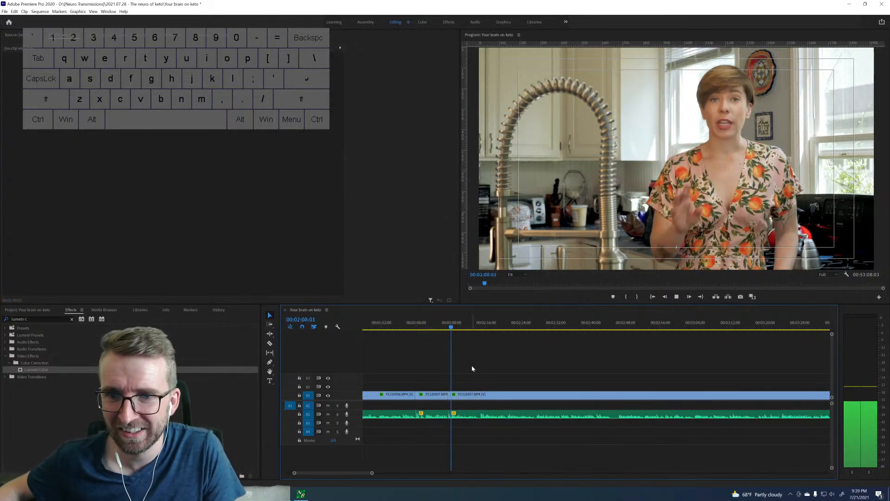
Undo the last ripple delete to preview the removed piece, remove it again and play on to about 00:02:23.
{"action": "key", "text": "space"}
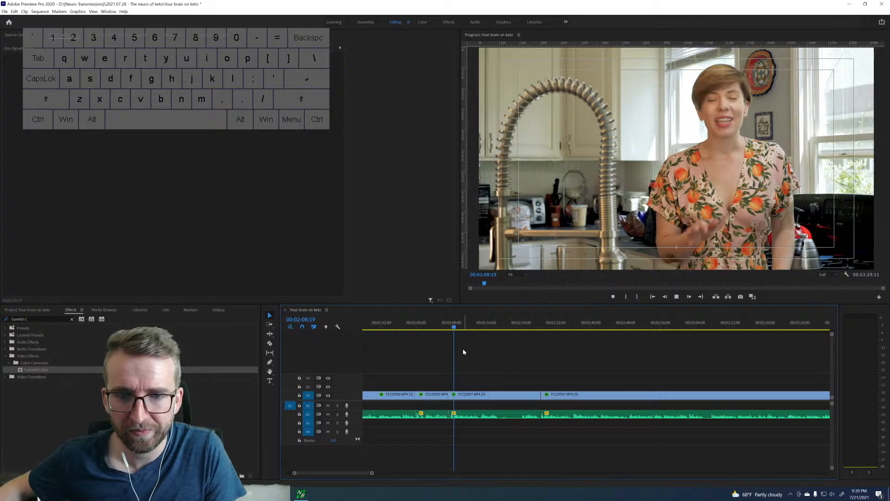
{"action": "key", "text": "space"}
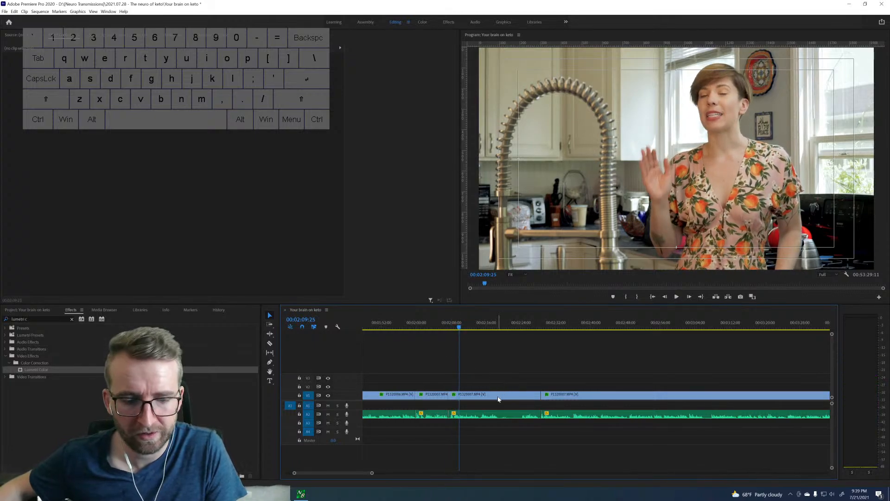
{"action": "key", "text": "ctrl+z"}
{"action": "key", "text": "space"}
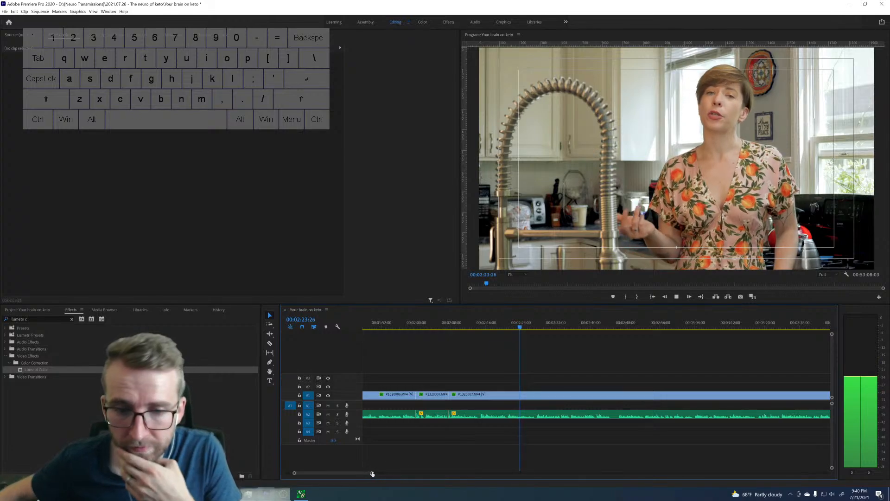
Play the take on from 00:02:23 to its end and split the clip at 00:02:44:19.
{"action": "left_click_drag", "start_coordinate": [371, 473], "coordinate": [389, 472]}
{"action": "scroll", "coordinate": [537, 409], "scroll_direction": "down", "scroll_amount": 3}
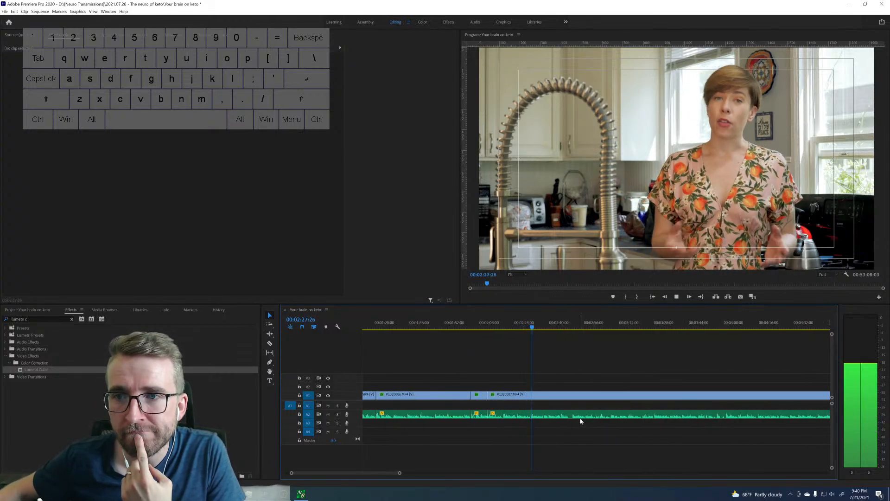
{"action": "left_click_drag", "start_coordinate": [399, 473], "coordinate": [371, 476]}
{"action": "scroll", "coordinate": [580, 419], "scroll_direction": "down", "scroll_amount": 5}
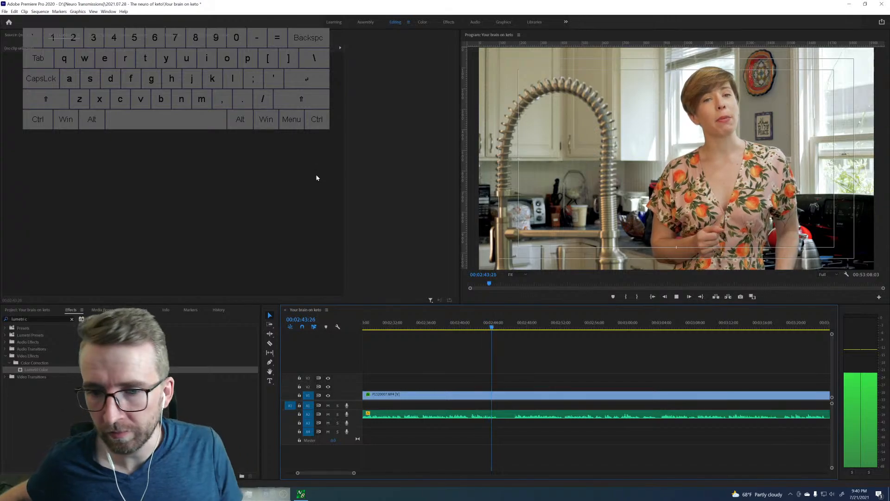
{"action": "key", "text": "space"}
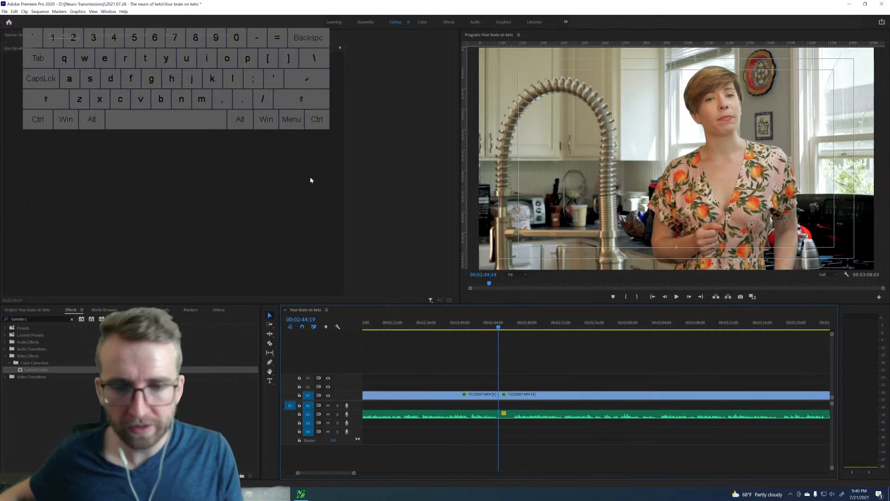
Locate where speech resumes, split the clip at 00:02:46:15, ripple-remove the short piece before it and play on.
{"action": "left_click_drag", "start_coordinate": [498, 326], "coordinate": [513, 327]}
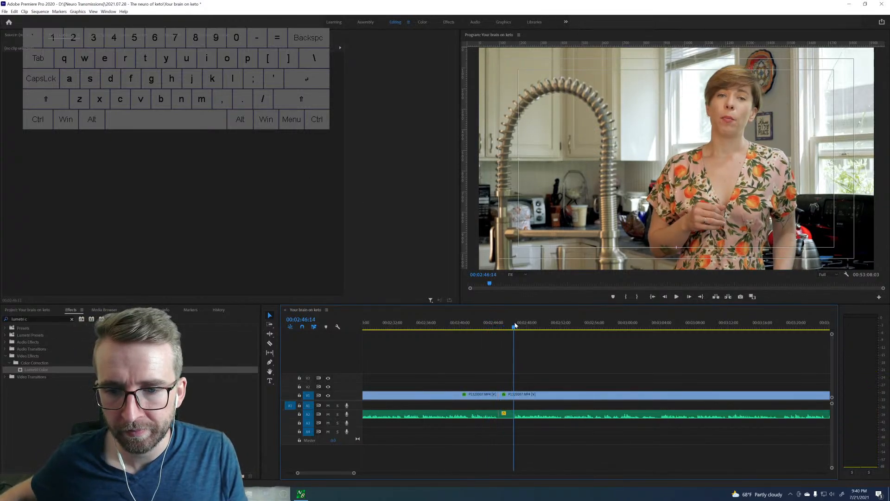
{"action": "key", "text": "space"}
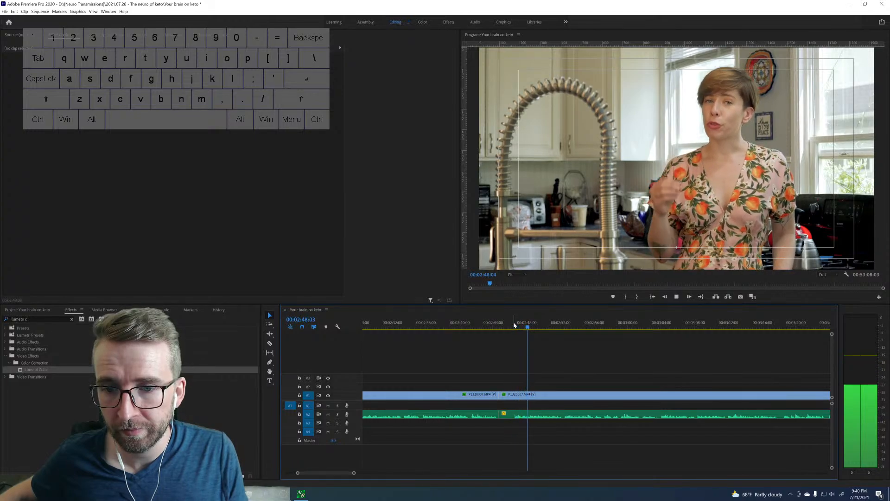
{"action": "scroll", "coordinate": [664, 383], "scroll_direction": "down", "scroll_amount": 3}
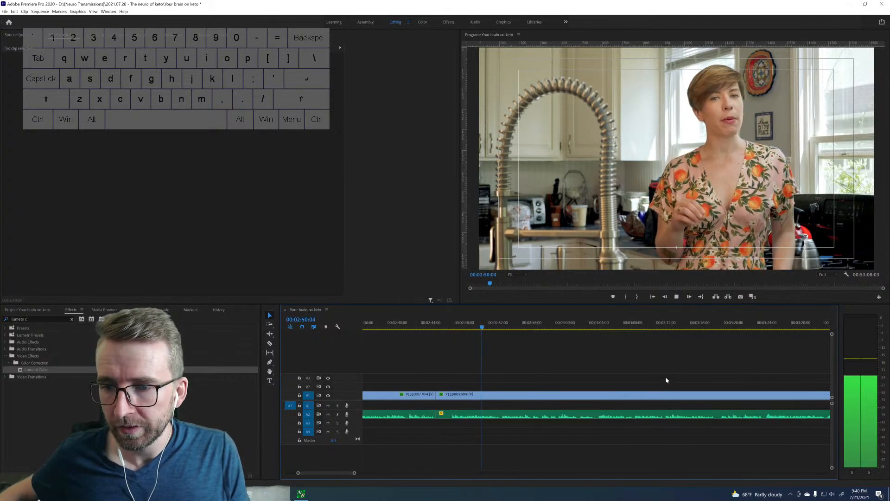
{"action": "key", "text": "space"}
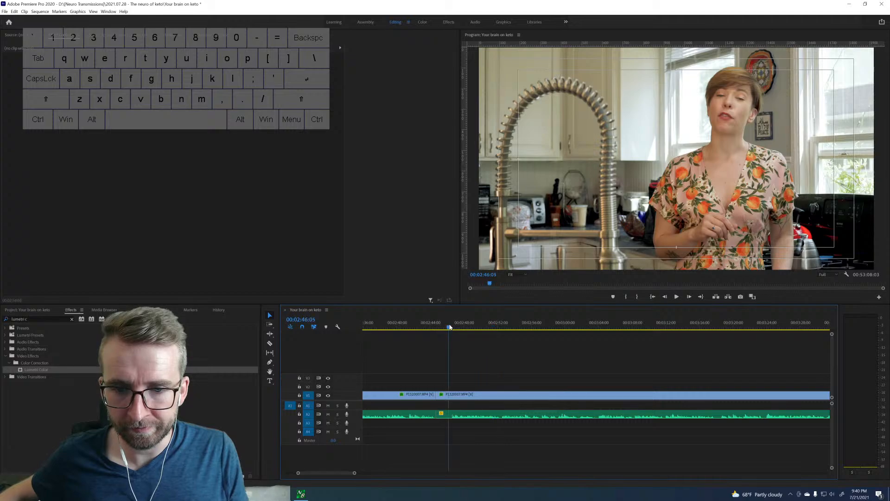
{"action": "key", "text": "space"}
{"action": "key", "text": "Left"}
{"action": "key", "text": "Left"}
{"action": "key", "text": "Left"}
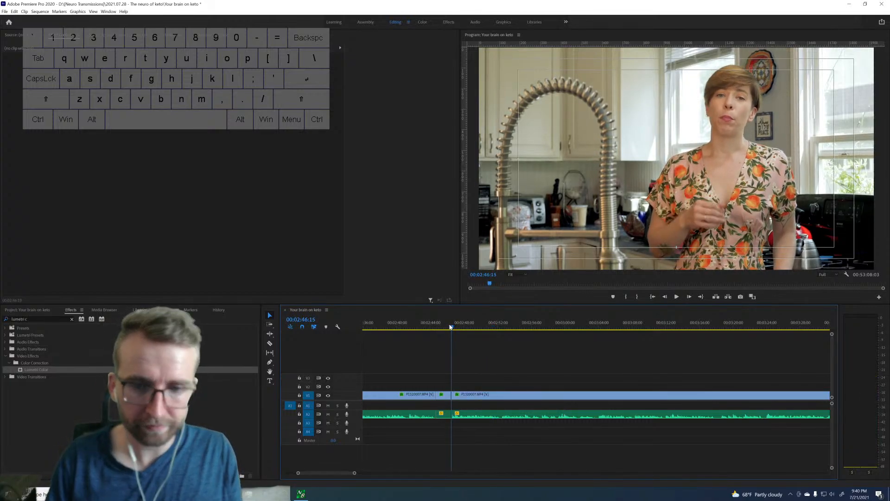
{"action": "key", "text": "q"}
{"action": "key", "text": "space"}
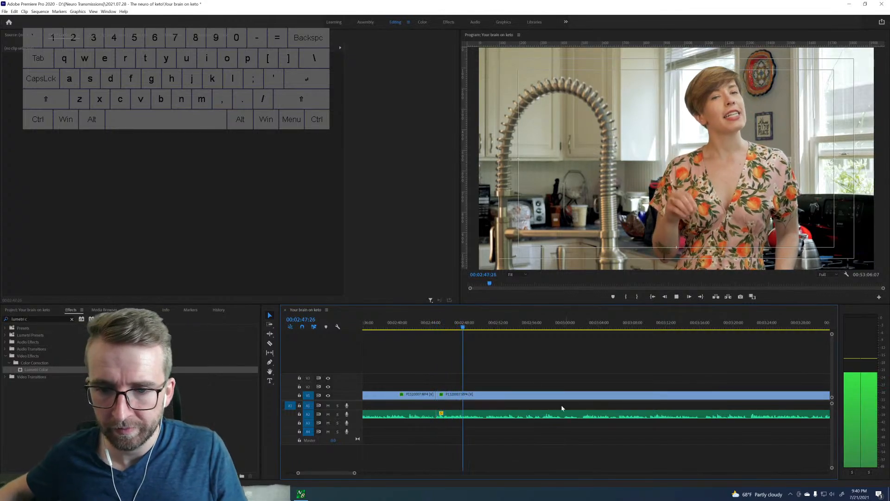
Play the take through from 00:02:47 to about 00:03:53 to find where its usable part ends.
{"action": "left_click_drag", "start_coordinate": [354, 474], "coordinate": [376, 472]}
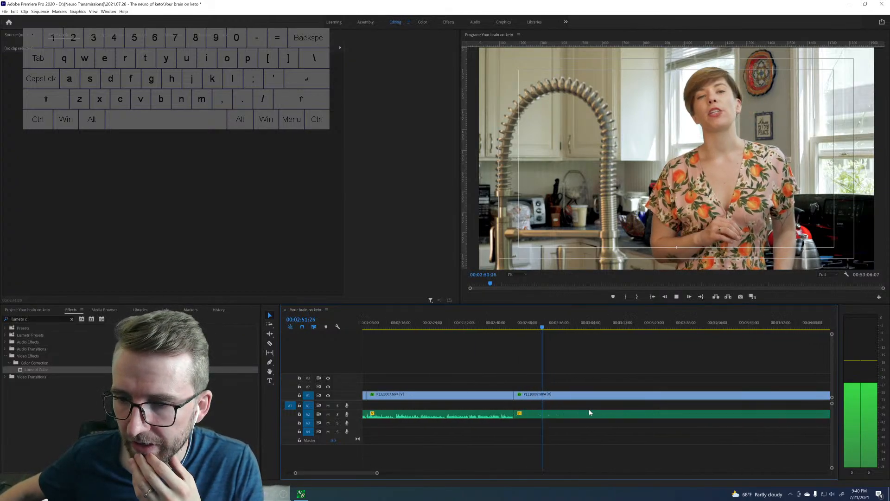
{"action": "scroll", "coordinate": [590, 412], "scroll_direction": "down", "scroll_amount": 4}
{"action": "scroll", "coordinate": [589, 409], "scroll_direction": "down", "scroll_amount": 2}
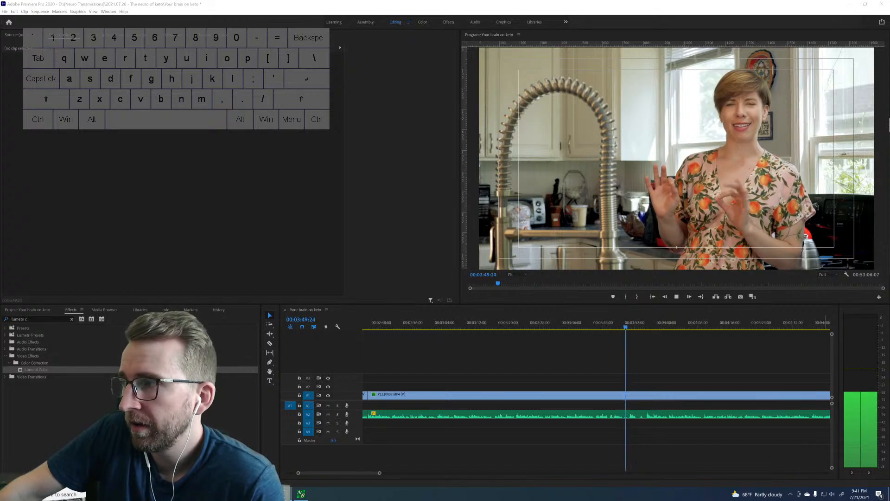
{"action": "scroll", "coordinate": [655, 361], "scroll_direction": "down", "scroll_amount": 2}
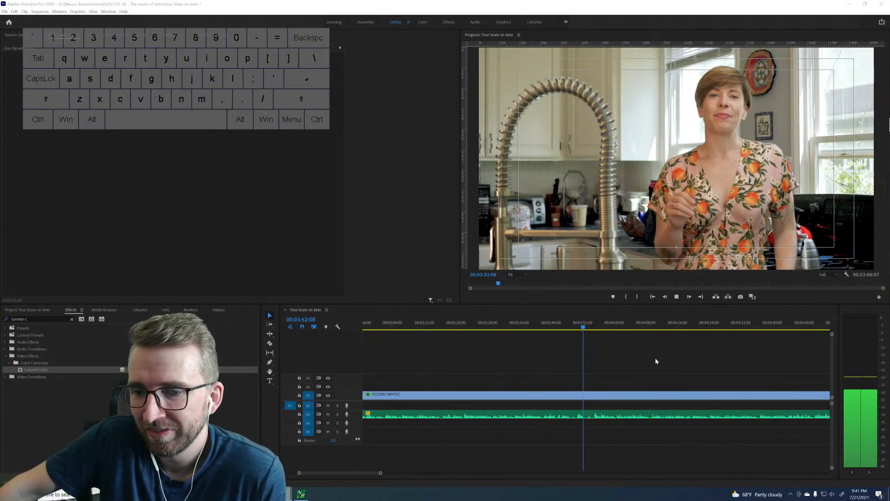
Replay the passage from about 00:03:47 and split the clip at the end of the good line, near 00:03:50.
{"action": "left_click", "coordinate": [564, 328]}
{"action": "key", "text": "space"}
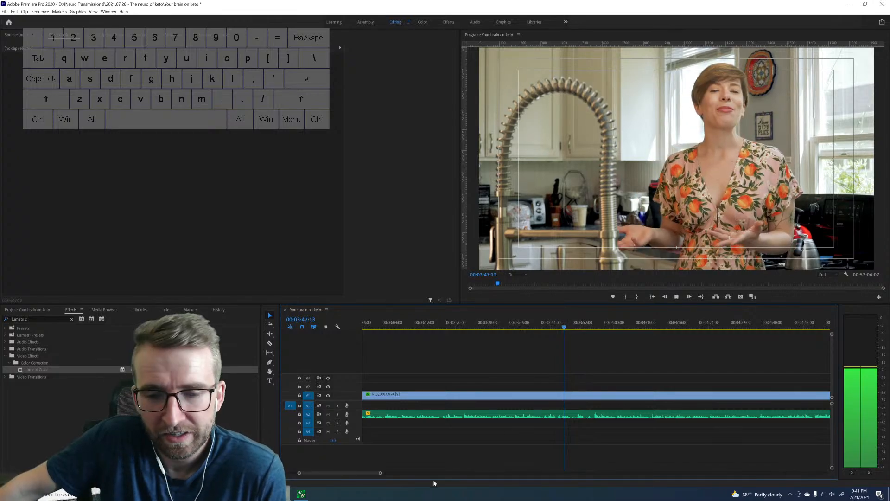
{"action": "left_click_drag", "start_coordinate": [380, 472], "coordinate": [339, 477]}
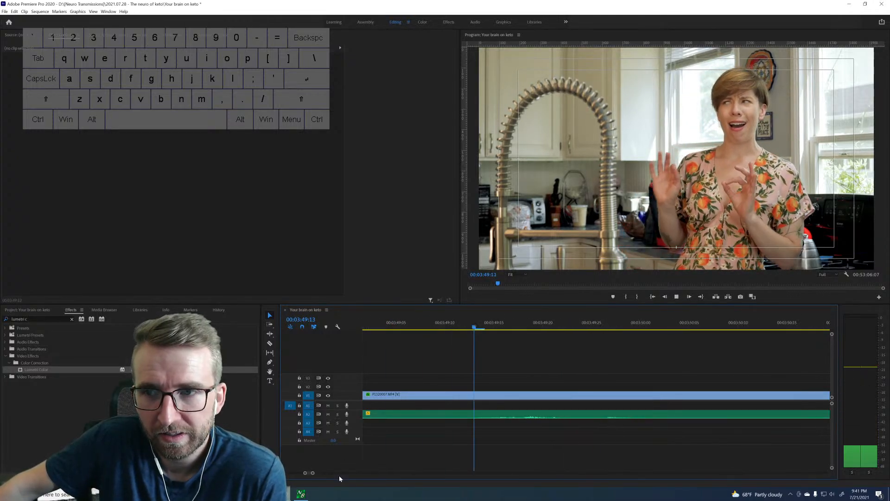
{"action": "key", "text": "space"}
{"action": "left_click_drag", "start_coordinate": [313, 474], "coordinate": [354, 472]}
{"action": "key", "text": "space"}
Split the clip where speech resumes at 00:03:55:00, ripple-delete the piece before it and play from the new cut.
{"action": "key", "text": "space"}
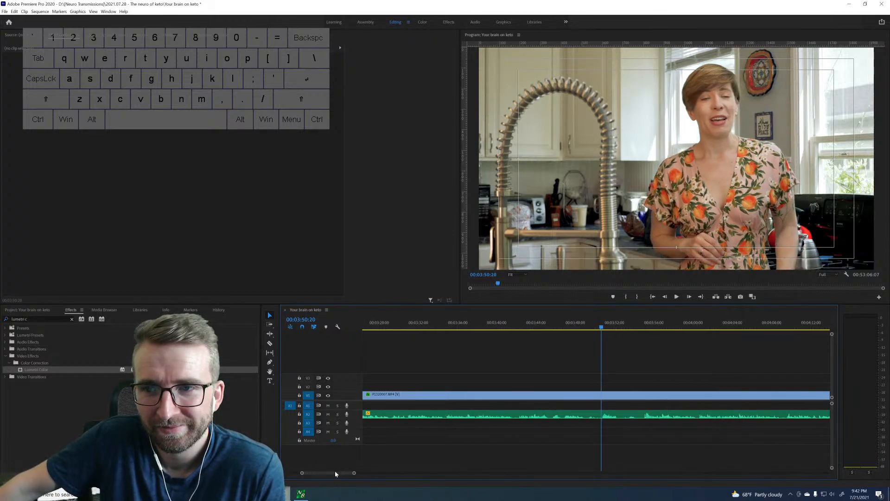
{"action": "key", "text": "Left"}
{"action": "key", "text": "Left"}
{"action": "key", "text": "Left"}
{"action": "key", "text": "ctrl+k"}
{"action": "key", "text": "space"}
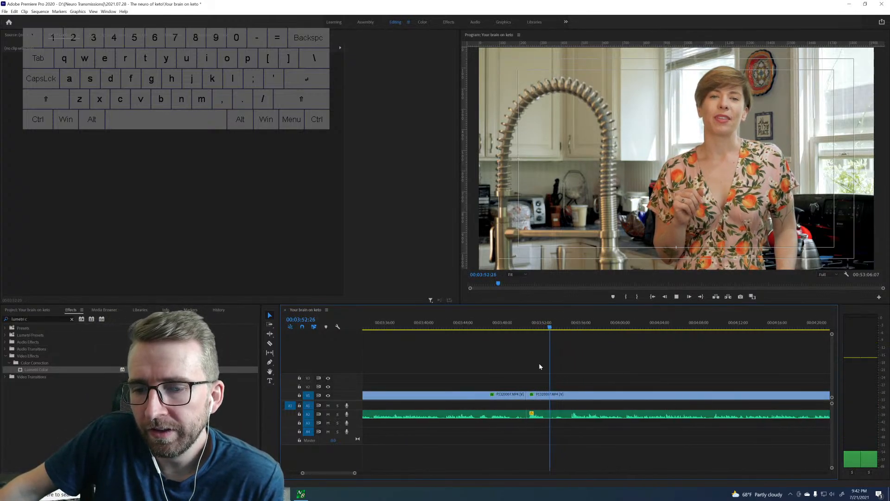
{"action": "key", "text": "space"}
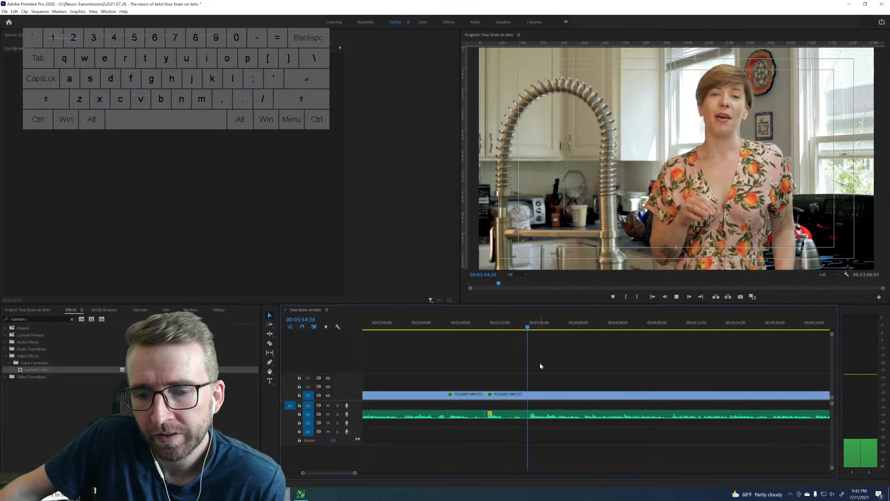
{"action": "key", "text": "ctrl+k"}
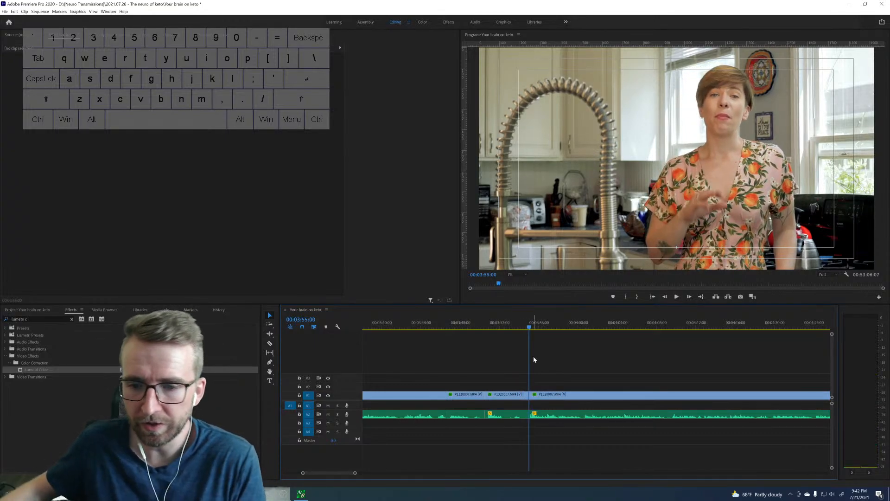
{"action": "left_click", "coordinate": [497, 395]}
{"action": "key", "text": "shift+Delete"}
{"action": "key", "text": "space"}
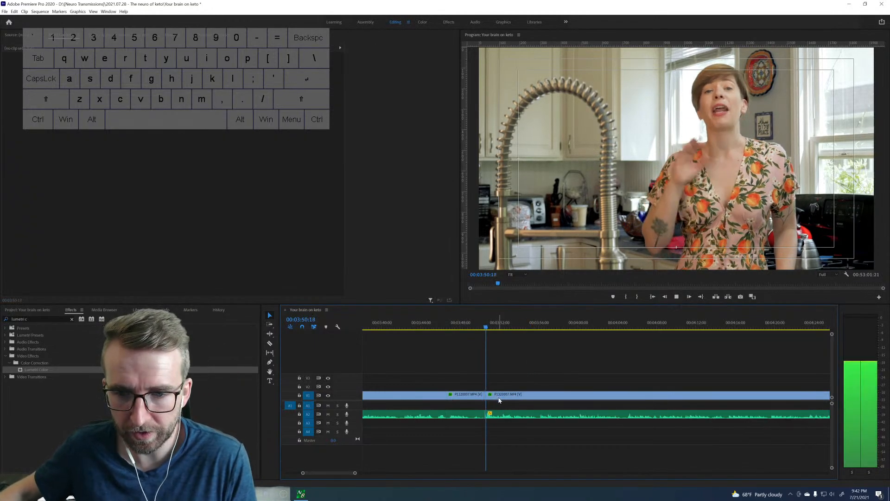
Play the rest of the clip to about 00:04:54, find where the take ends and split the clip at 00:04:53:24.
{"action": "scroll", "coordinate": [384, 474], "scroll_direction": "down", "scroll_amount": 3}
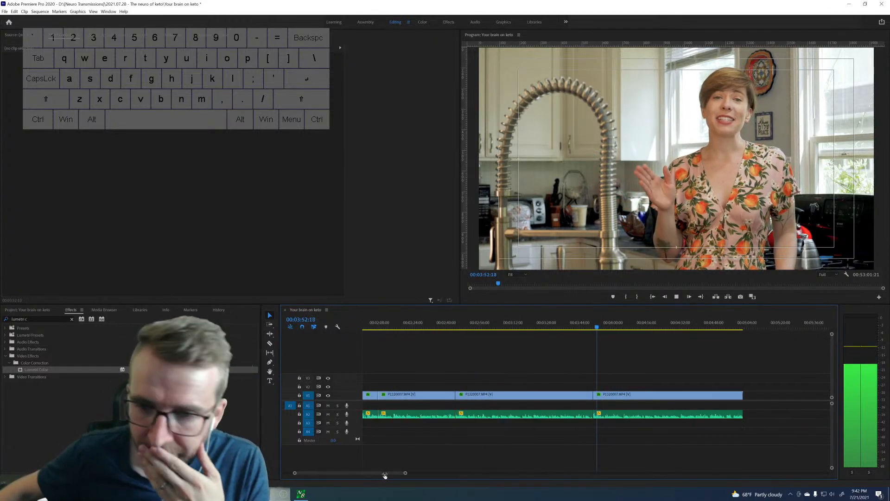
{"action": "scroll", "coordinate": [515, 392], "scroll_direction": "down", "scroll_amount": 3}
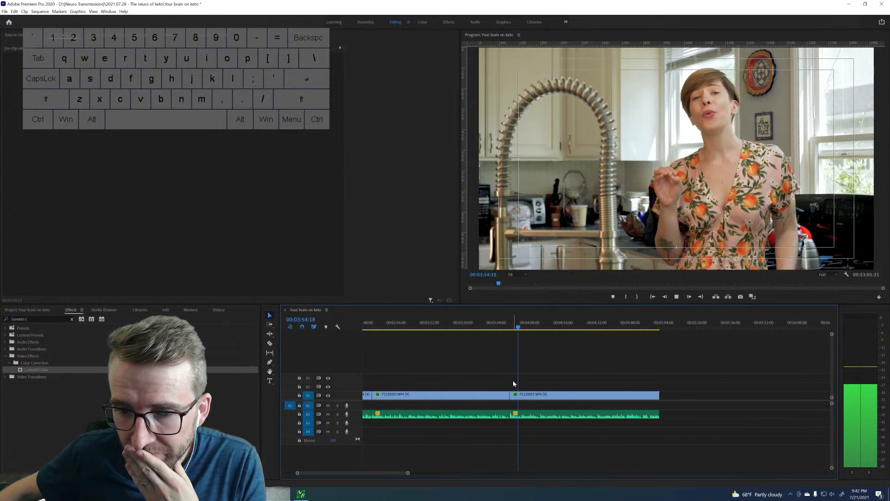
{"action": "left_click_drag", "start_coordinate": [407, 473], "coordinate": [388, 473]}
{"action": "scroll", "coordinate": [477, 391], "scroll_direction": "down", "scroll_amount": 3}
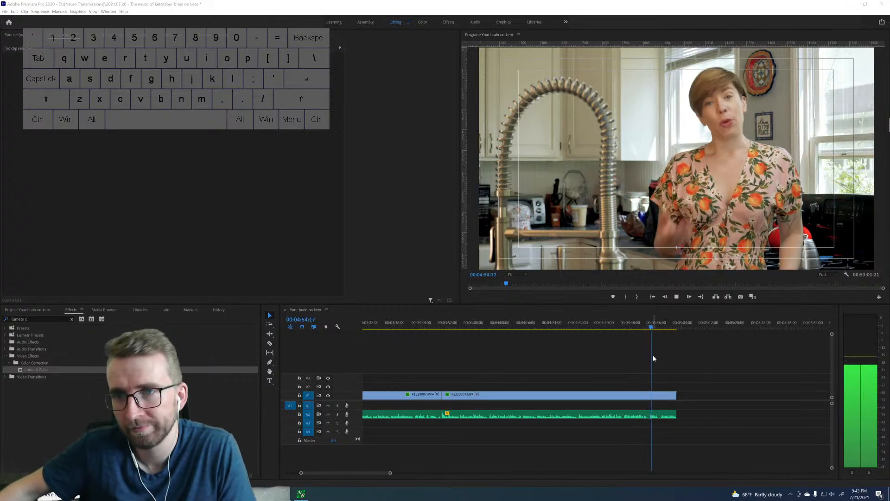
{"action": "left_click", "coordinate": [646, 326]}
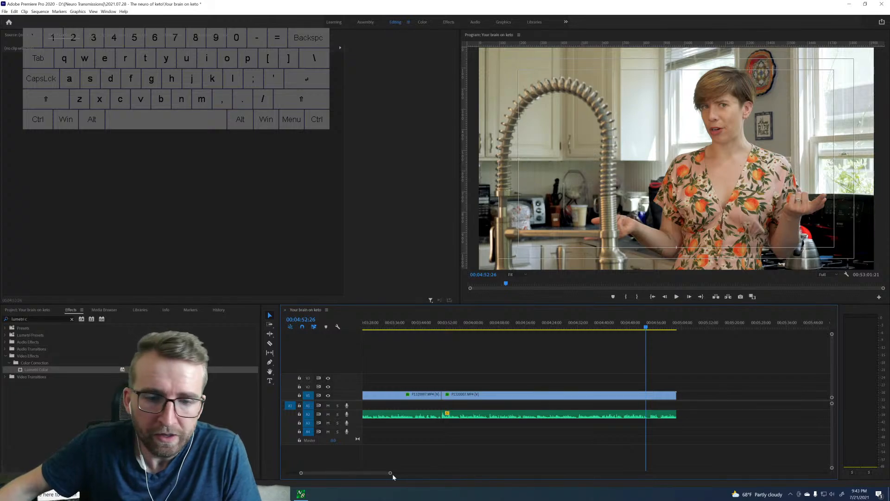
{"action": "left_click_drag", "start_coordinate": [392, 474], "coordinate": [371, 475]}
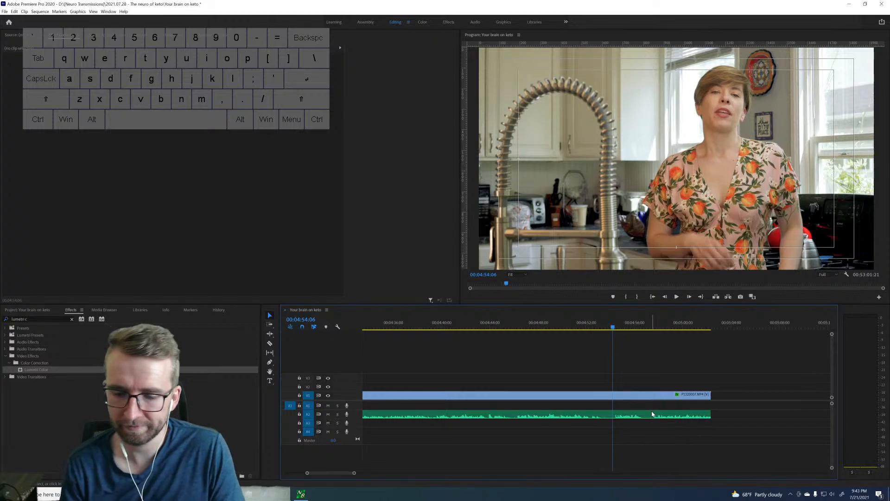
{"action": "key", "text": "Left"}
{"action": "key", "text": "Left"}
{"action": "key", "text": "Left"}
{"action": "key", "text": "Left"}
{"action": "key", "text": "Left"}
{"action": "key", "text": "Left"}
{"action": "key", "text": "Left"}
{"action": "key", "text": "Left"}
{"action": "key", "text": "Left"}
{"action": "key", "text": "Left"}
{"action": "key", "text": "Left"}
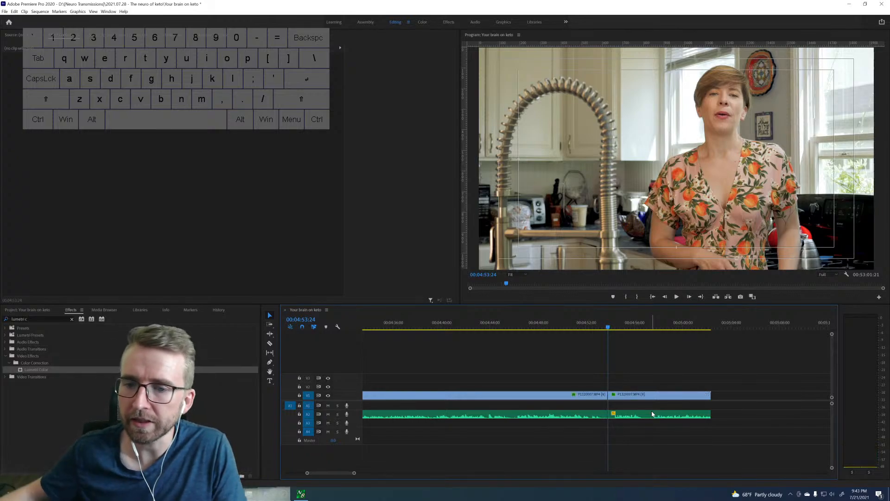
Delete the leftover piece after 00:04:53:24 and close the gap up to the next clip.
{"action": "key", "text": "Up"}
{"action": "key", "text": "Down"}
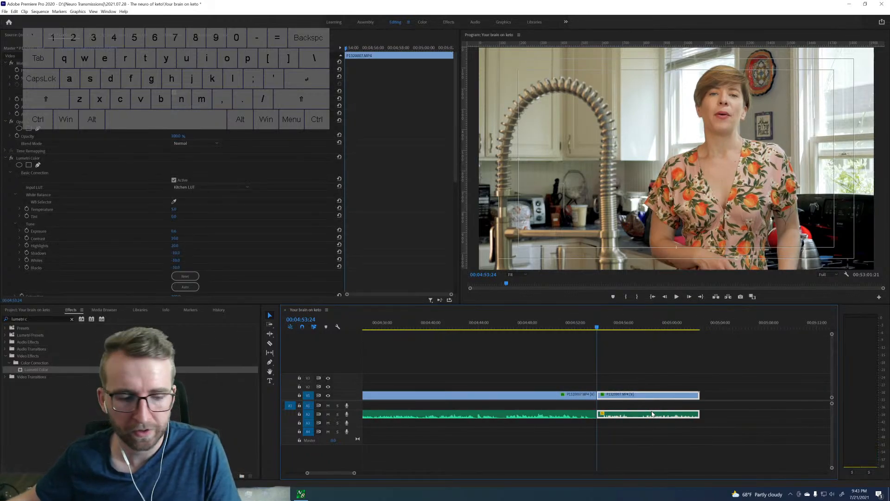
{"action": "key", "text": "Delete"}
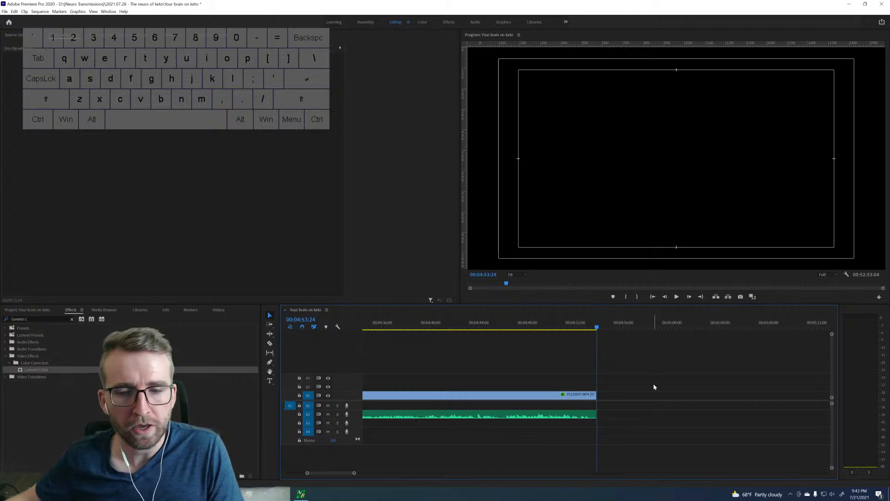
{"action": "left_click", "coordinate": [643, 396]}
{"action": "key", "text": "Delete"}
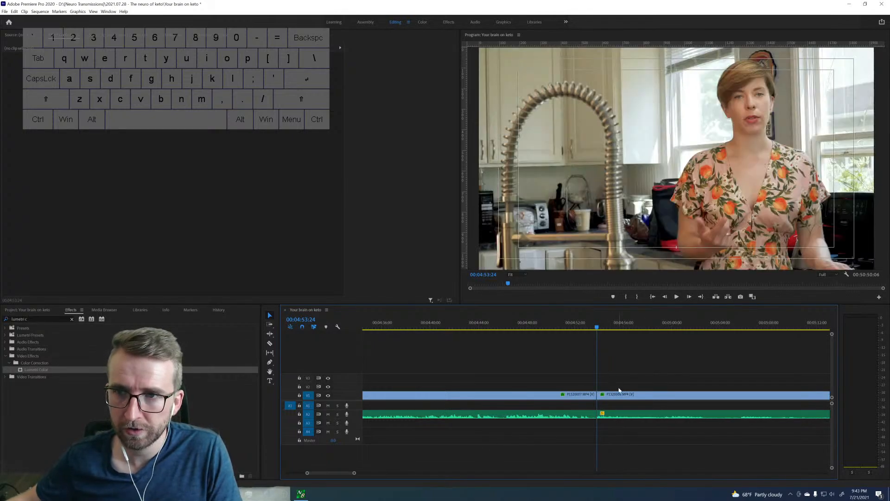
Review the beginning of the next clip, find where the usable take starts and split it at 00:05:29:01.
{"action": "left_click_drag", "start_coordinate": [354, 473], "coordinate": [388, 466]}
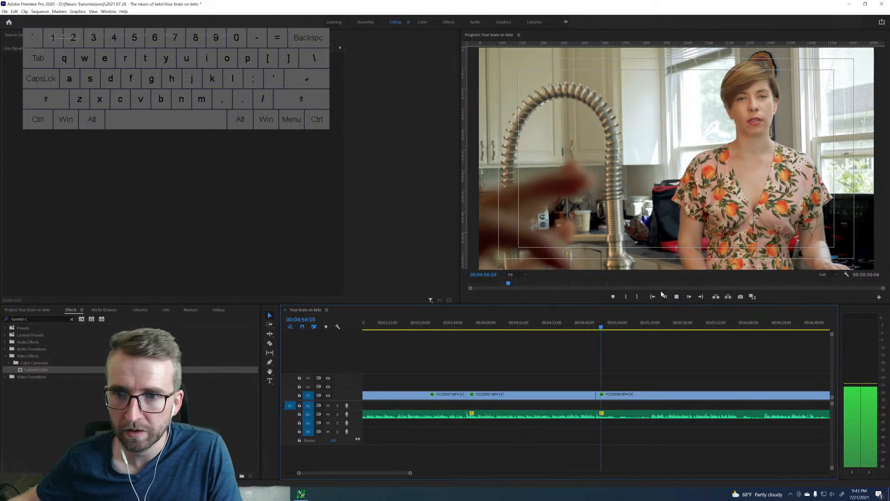
{"action": "left_click_drag", "start_coordinate": [638, 326], "coordinate": [652, 323]}
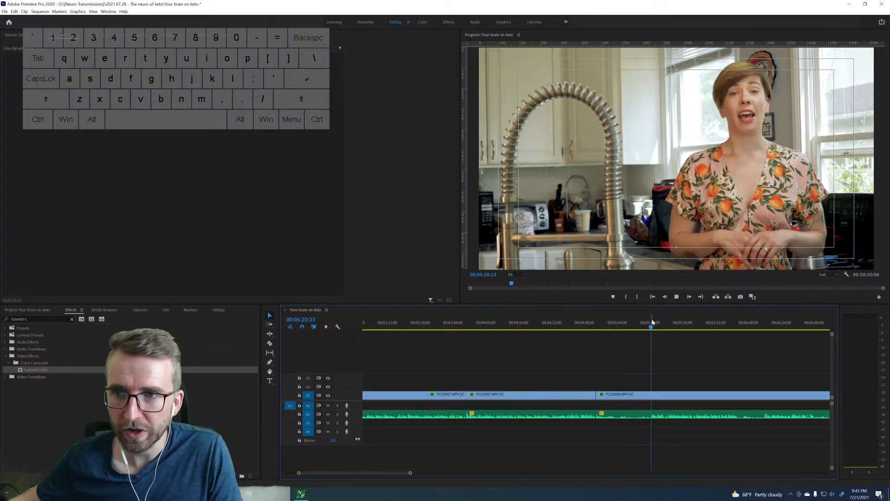
{"action": "key", "text": "space"}
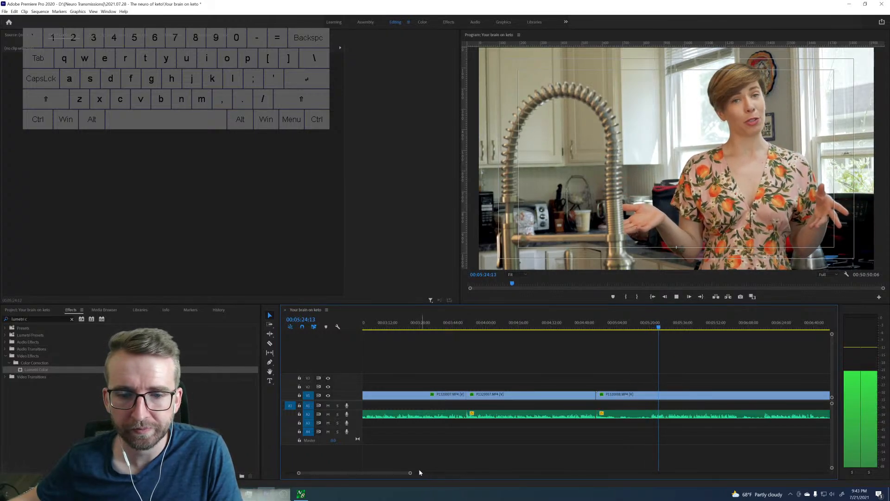
{"action": "left_click_drag", "start_coordinate": [410, 473], "coordinate": [385, 477]}
{"action": "key", "text": "space"}
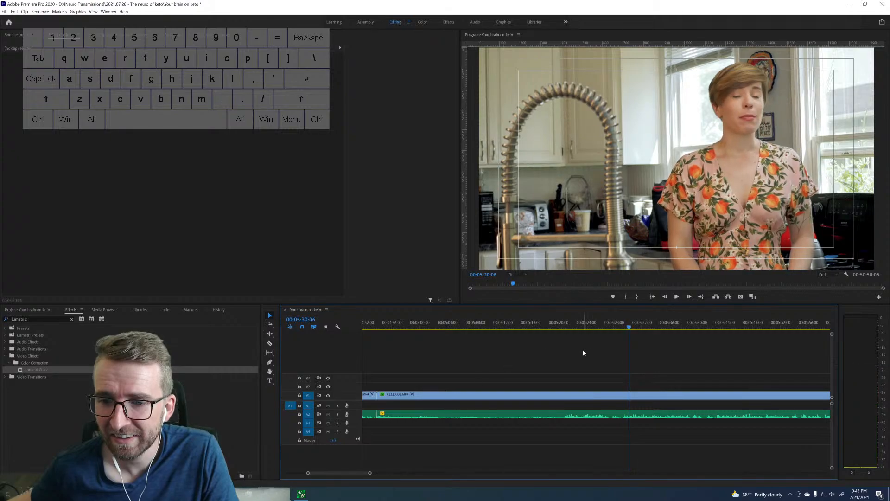
{"action": "left_click", "coordinate": [616, 328]}
{"action": "key", "text": "space"}
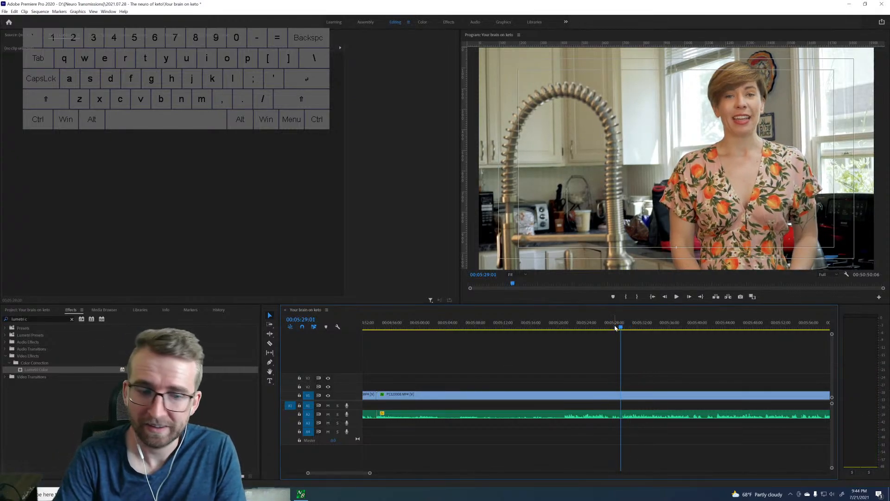
Ripple-delete the unusable opening piece of that clip and play from the new cut at 00:04:53:24.
{"action": "key", "text": "Up"}
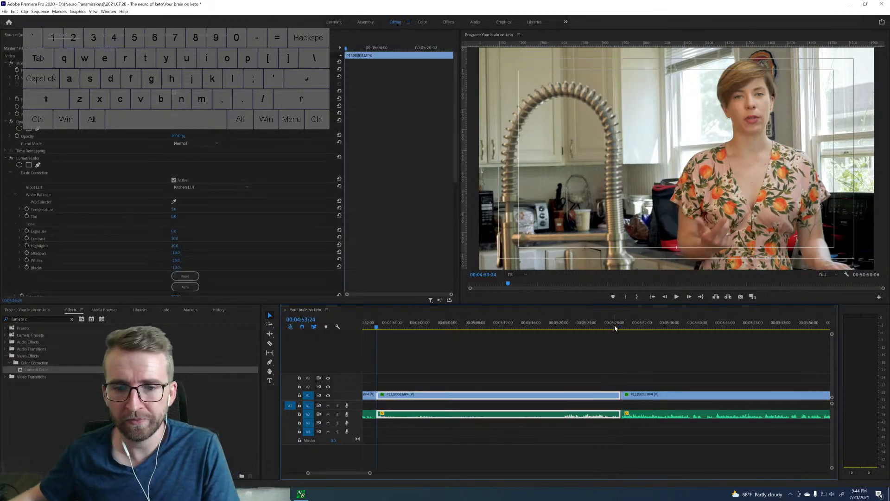
{"action": "key", "text": "shift+Delete"}
{"action": "key", "text": "space"}
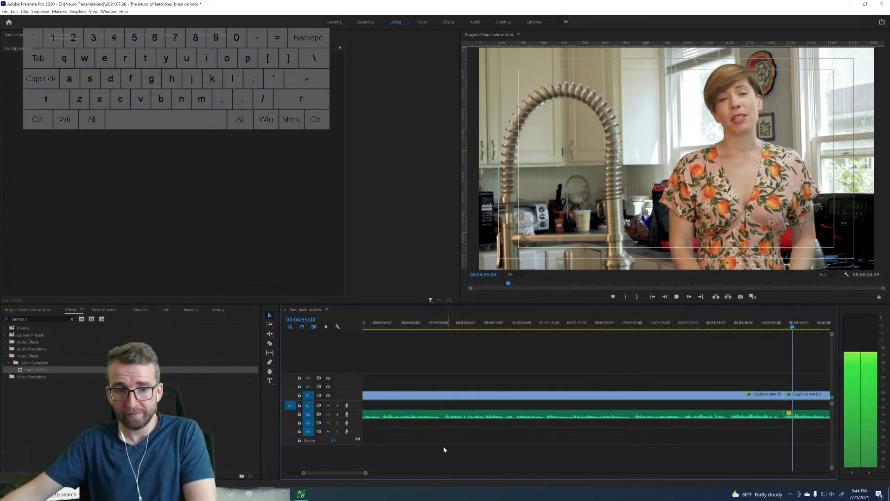
Sample the clip after 00:04:53:24 at about 00:05:43, 00:06:22 and 00:06:41 to compare its repeated takes.
{"action": "left_click_drag", "start_coordinate": [365, 473], "coordinate": [378, 474]}
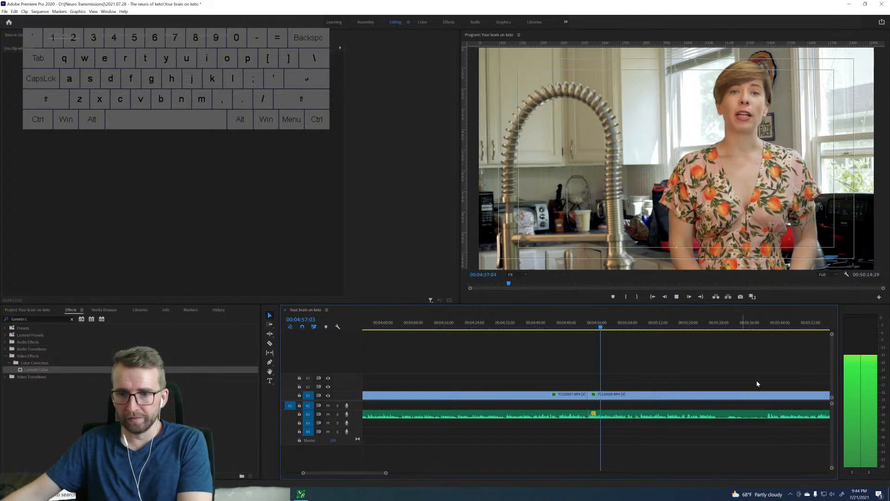
{"action": "key", "text": "space"}
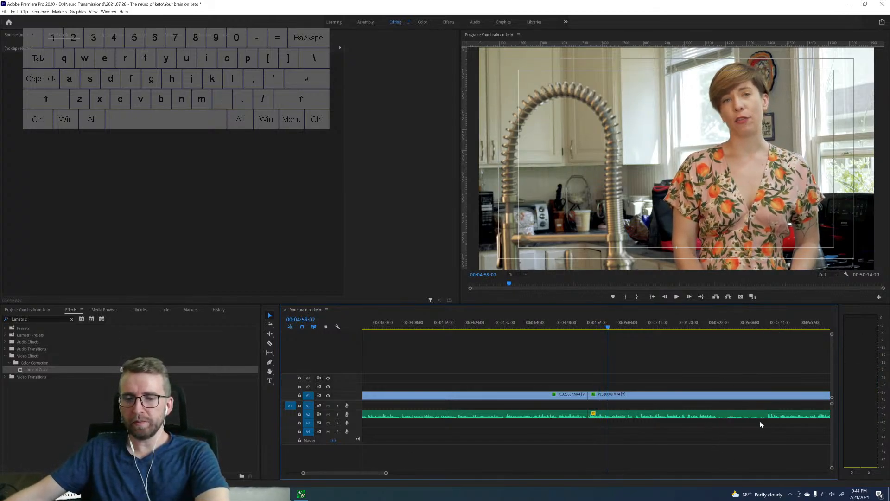
{"action": "left_click", "coordinate": [764, 328]}
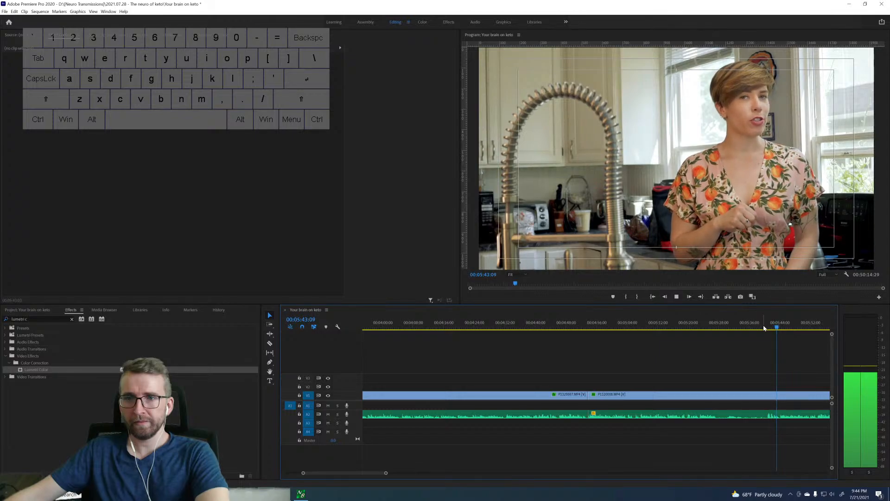
{"action": "key", "text": "space"}
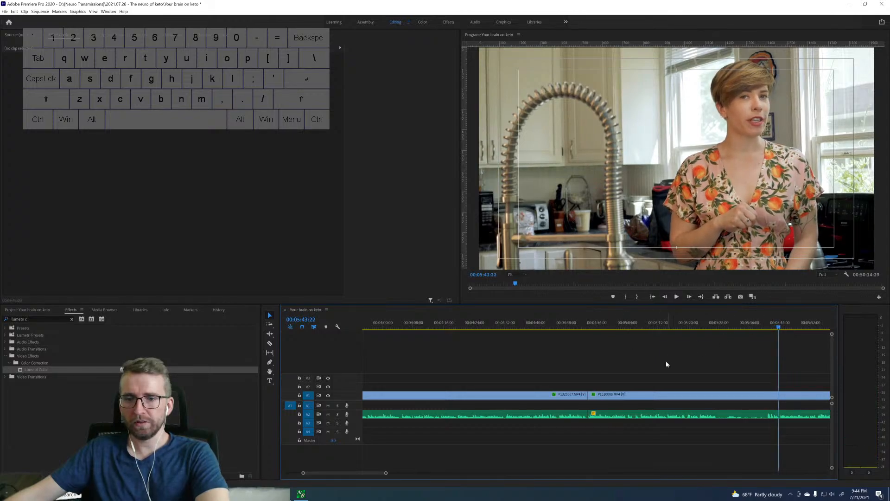
{"action": "left_click", "coordinate": [591, 328]}
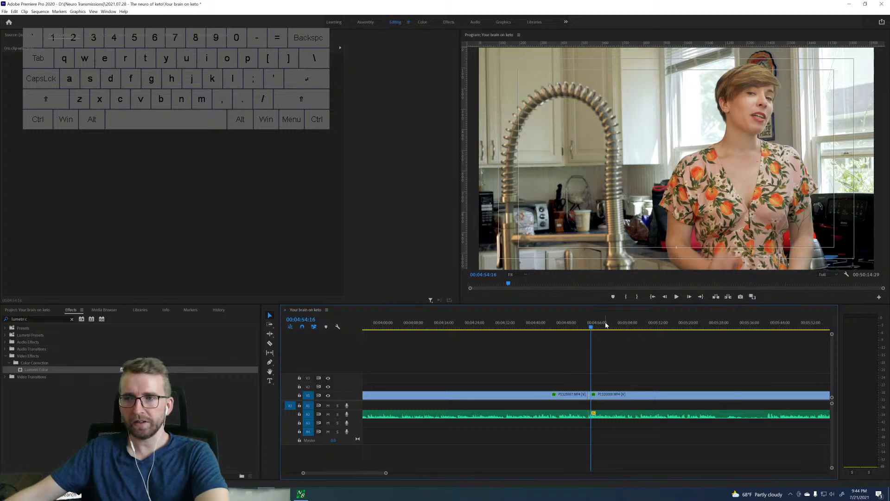
{"action": "scroll", "coordinate": [740, 365], "scroll_direction": "down", "scroll_amount": 8}
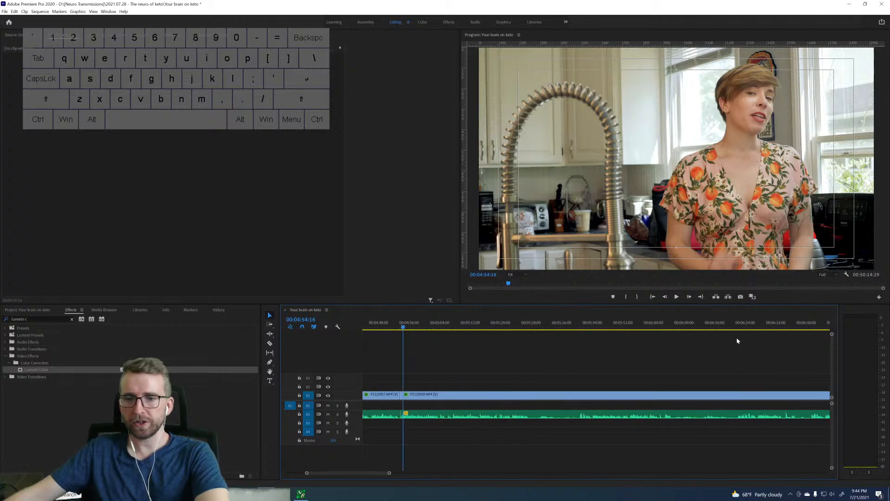
{"action": "key", "text": "space"}
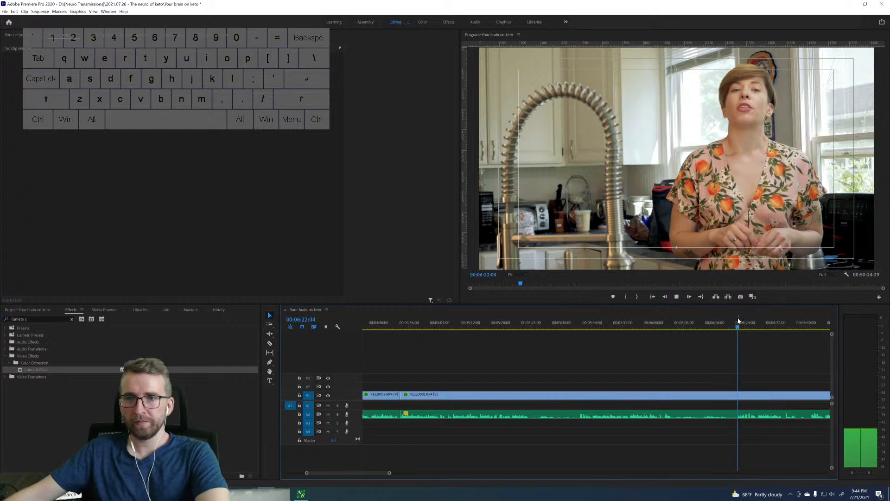
{"action": "key", "text": "space"}
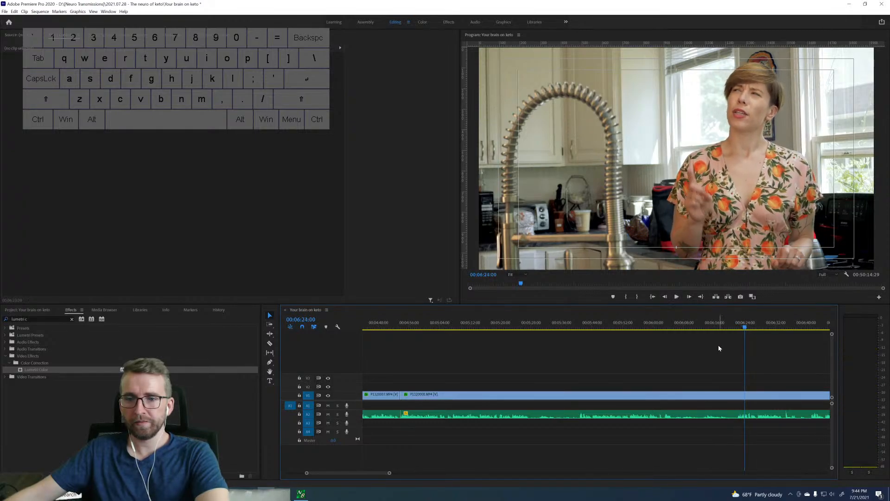
{"action": "scroll", "coordinate": [744, 351], "scroll_direction": "down", "scroll_amount": 1}
{"action": "left_click", "coordinate": [739, 326]}
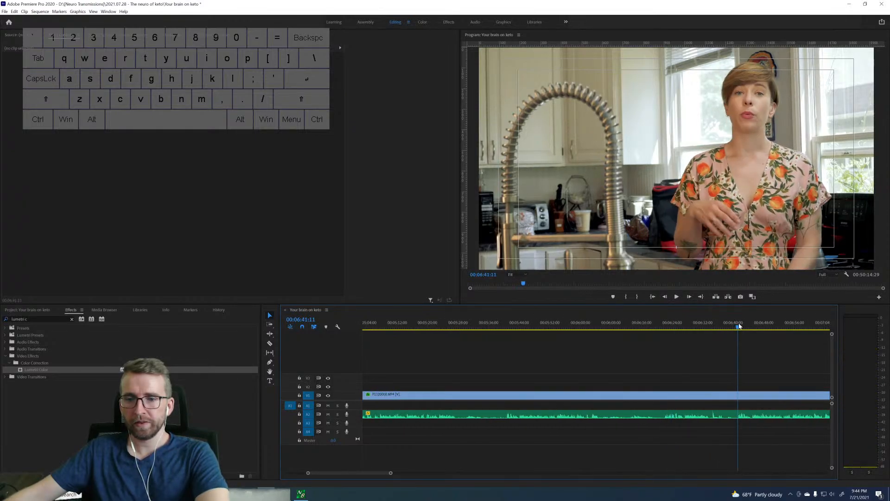
{"action": "key", "text": "space"}
{"action": "scroll", "coordinate": [678, 341], "scroll_direction": "up", "scroll_amount": 7}
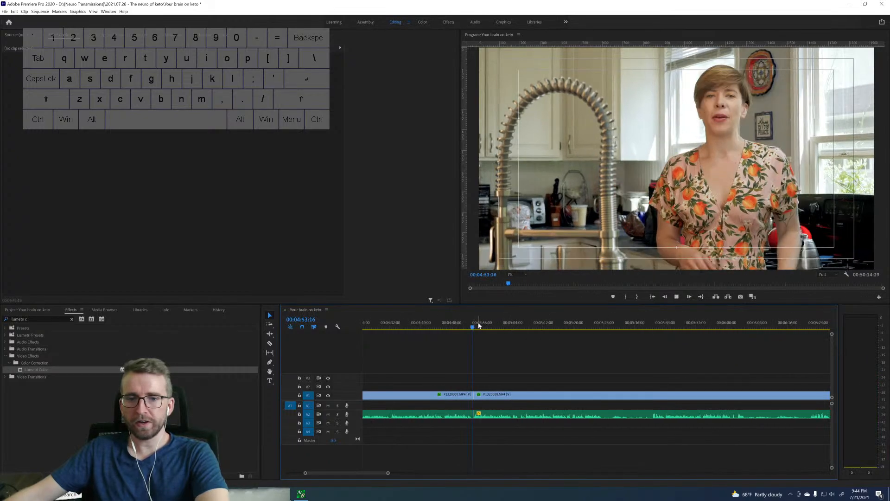
Play the clip from about 00:04:53, find where the usable line ends and split the clip at 00:05:22:25.
{"action": "key", "text": "space"}
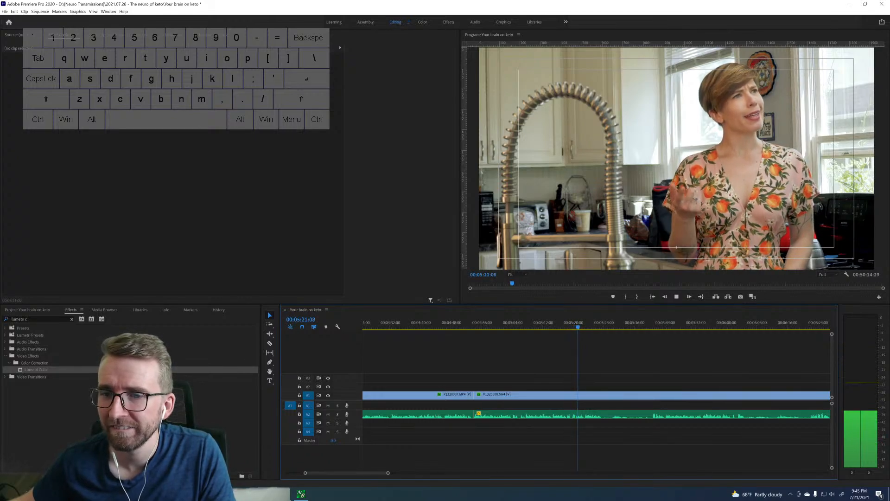
{"action": "key", "text": "space"}
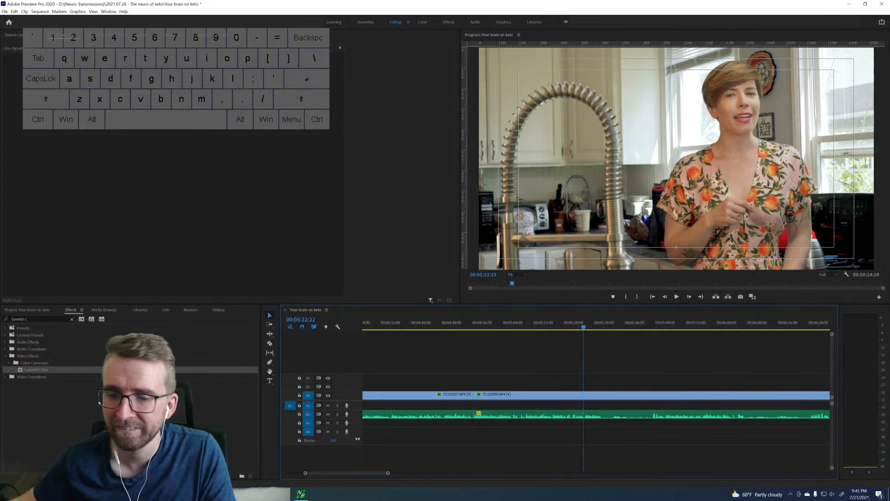
{"action": "key", "text": "space"}
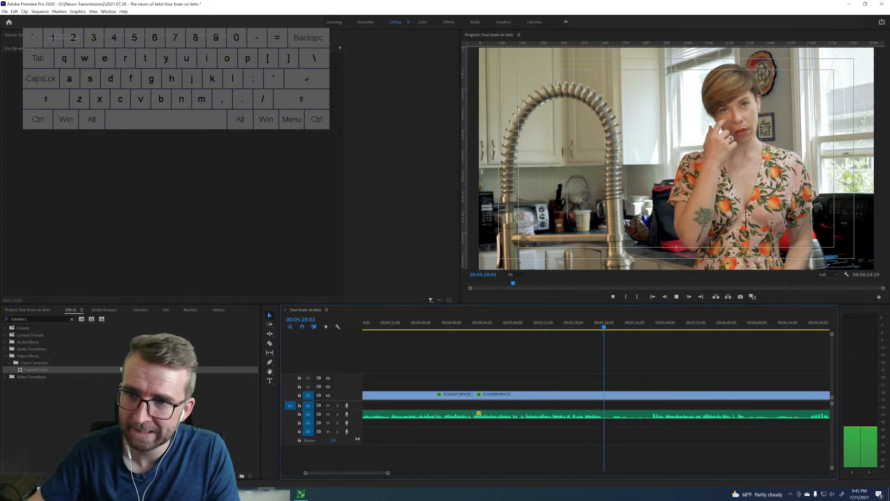
{"action": "key", "text": "space"}
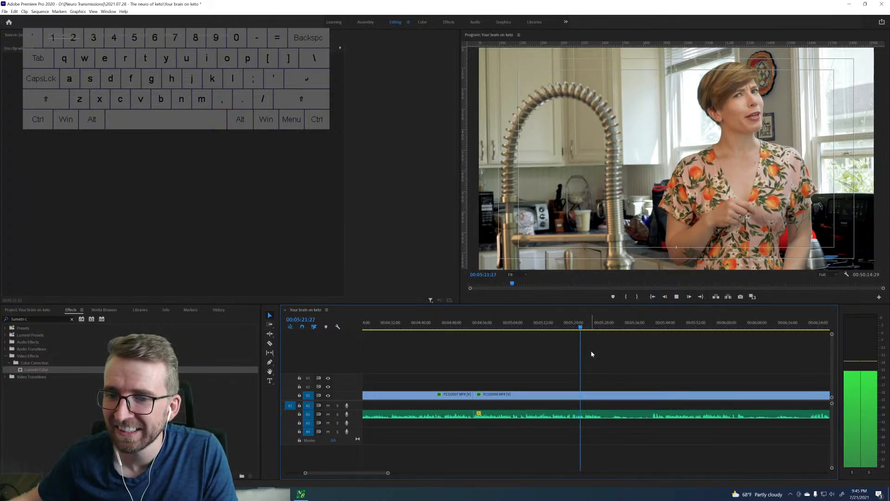
{"action": "key", "text": "space"}
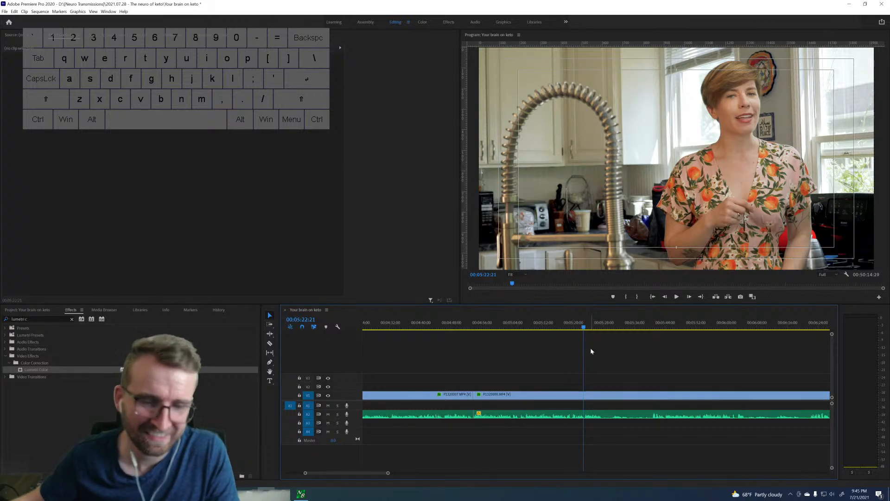
{"action": "key", "text": "Right"}
{"action": "key", "text": "Right"}
{"action": "key", "text": "Right"}
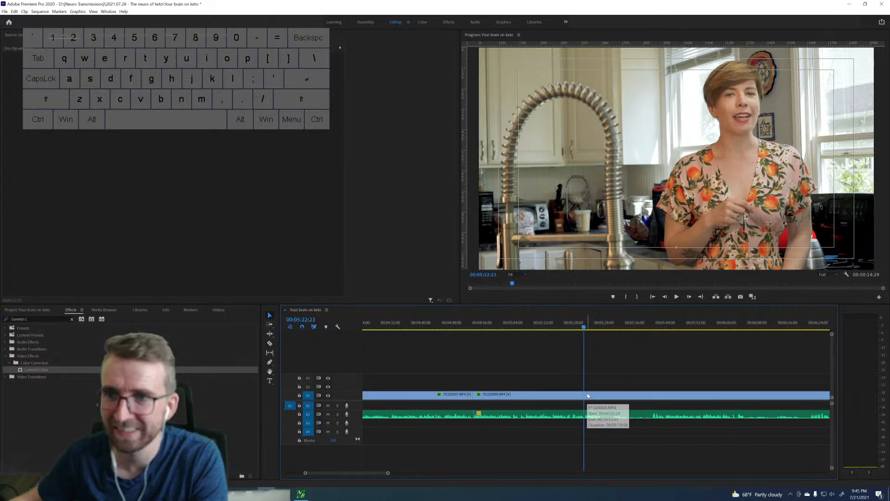
{"action": "key", "text": "Left"}
{"action": "key", "text": "Left"}
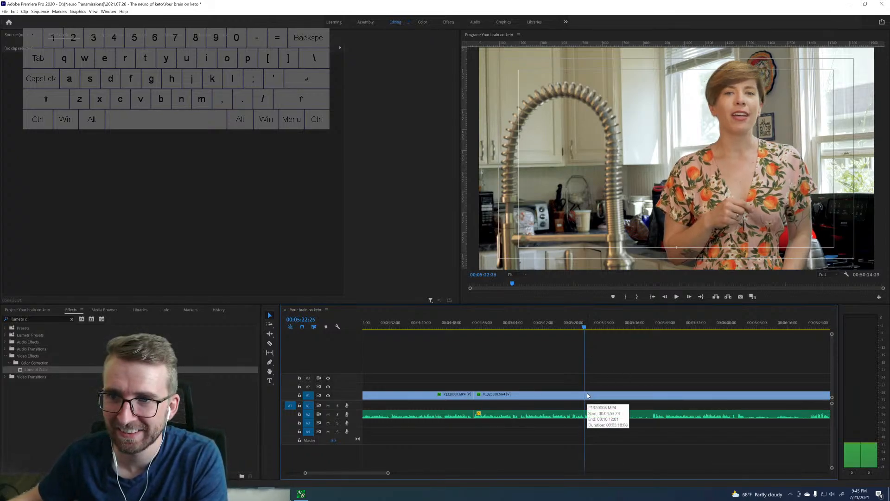
{"action": "key", "text": "ctrl+k"}
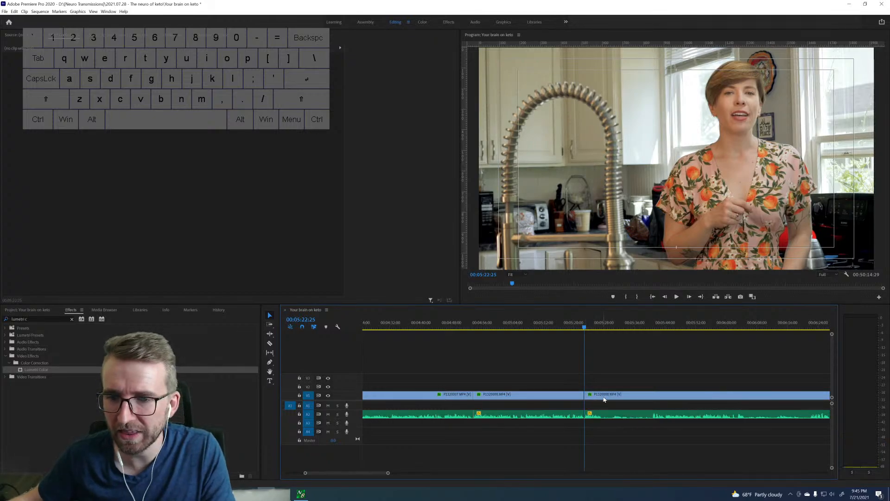
Review the retakes after the new cut, playing from about 00:05:40 to 00:06:03 to judge whether they are usable.
{"action": "scroll", "coordinate": [585, 330], "scroll_direction": "right", "scroll_amount": 3}
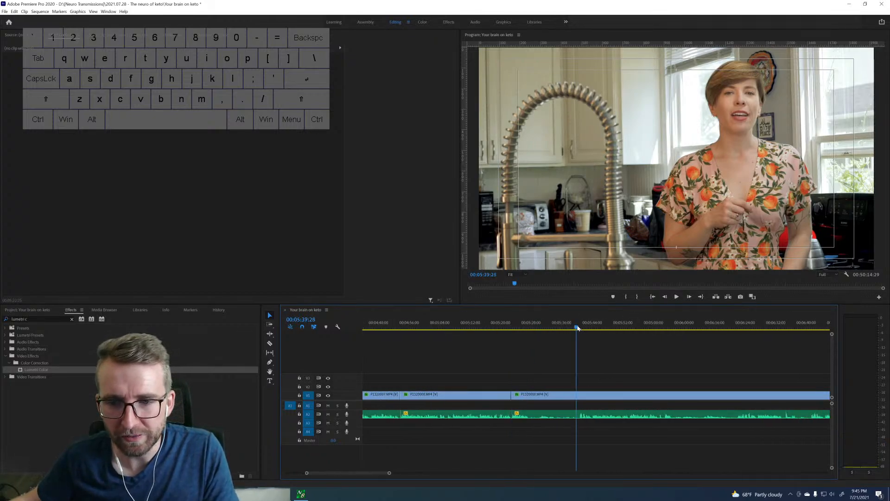
{"action": "left_click", "coordinate": [579, 328]}
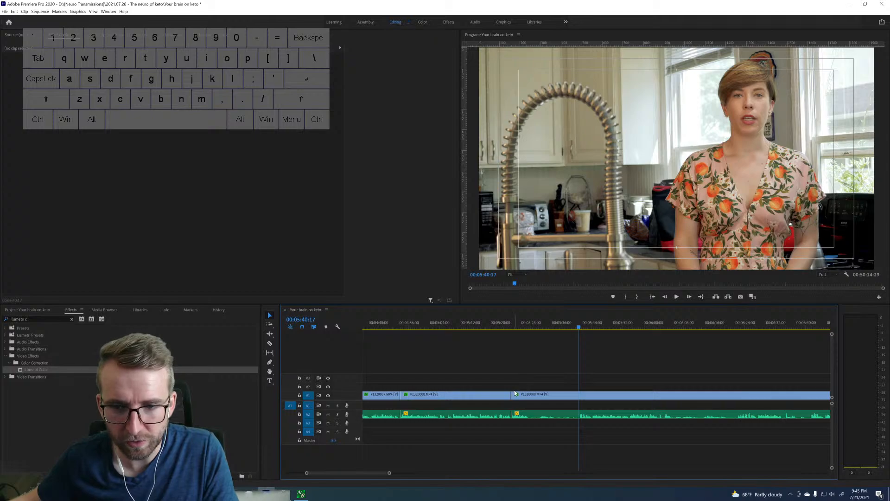
{"action": "key", "text": "space"}
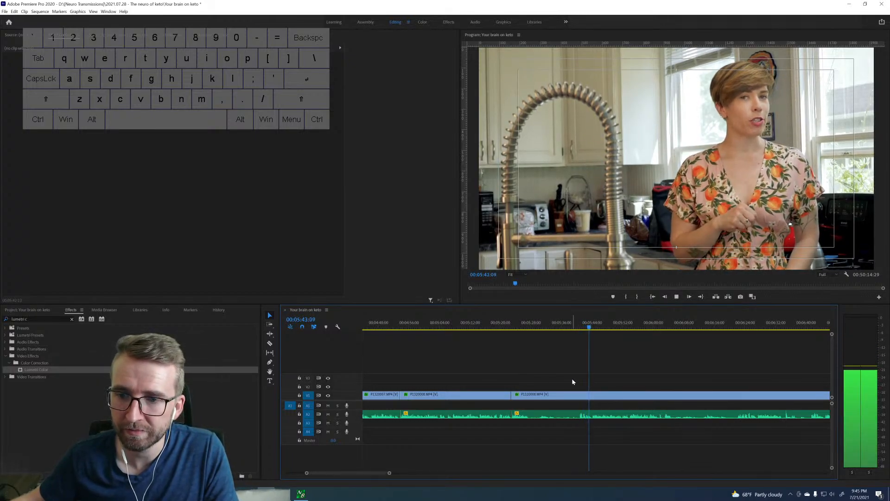
{"action": "key", "text": "space"}
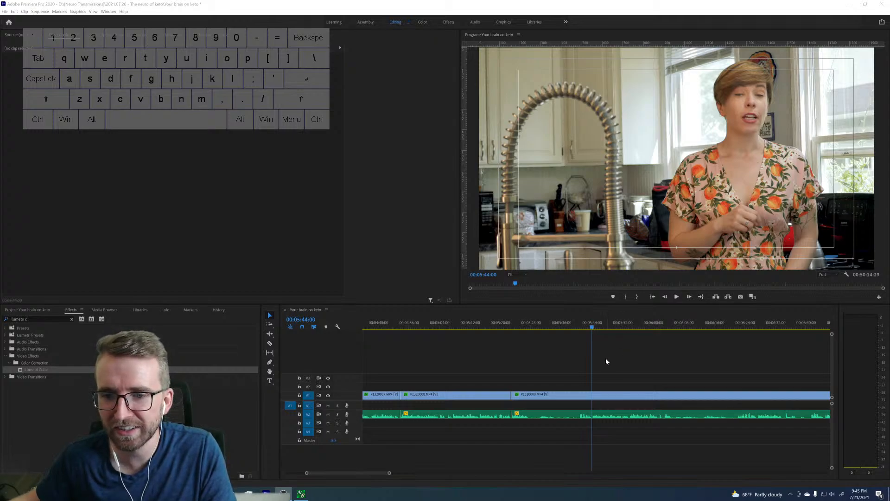
{"action": "left_click", "coordinate": [593, 329]}
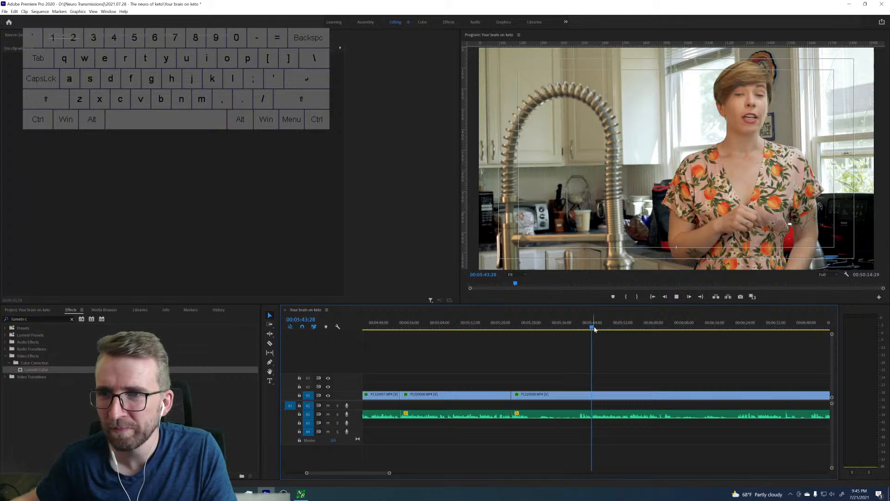
{"action": "key", "text": "space"}
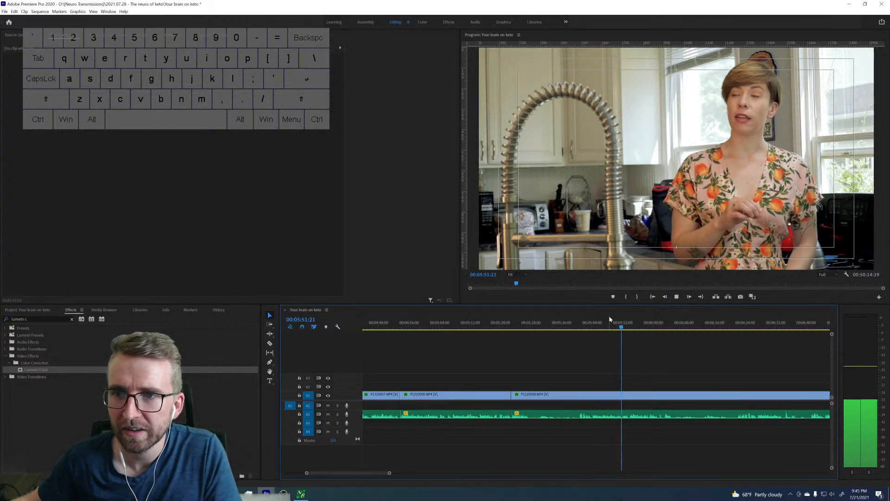
{"action": "key", "text": "space"}
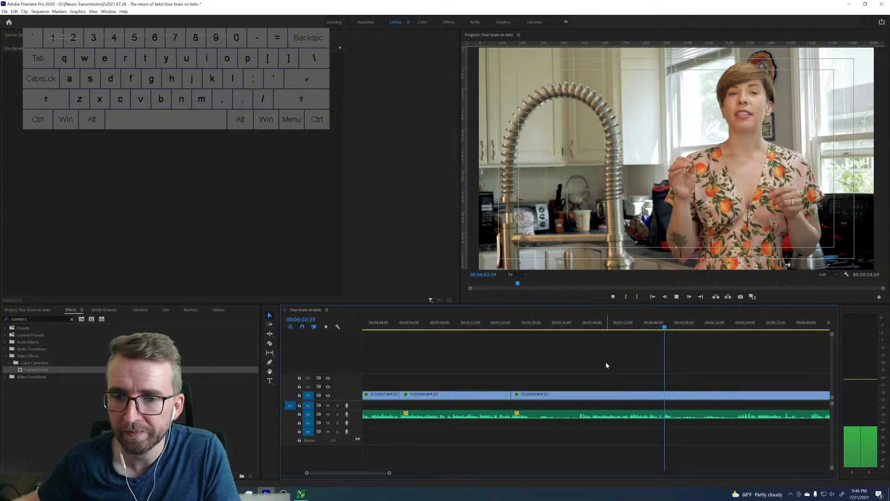
{"action": "key", "text": "space"}
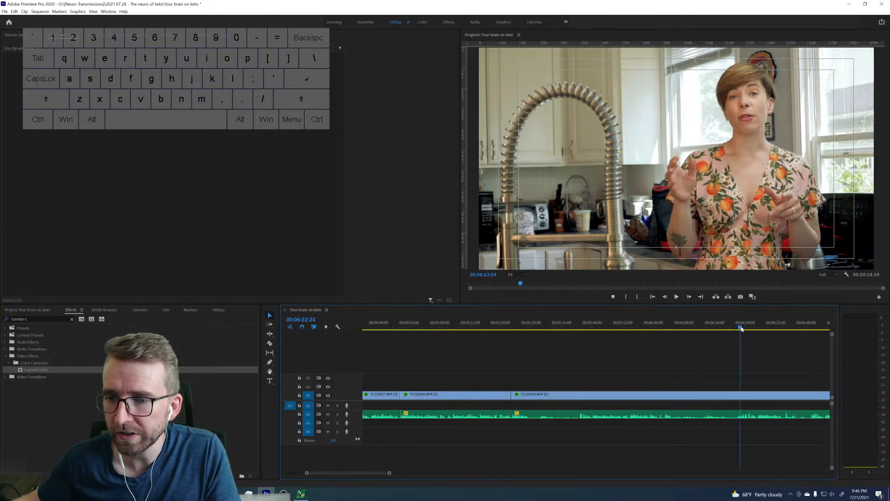
Check the retakes from 00:06:22:24 onward, find where the best take starts and split the clip at 00:06:45:01.
{"action": "key", "text": "space"}
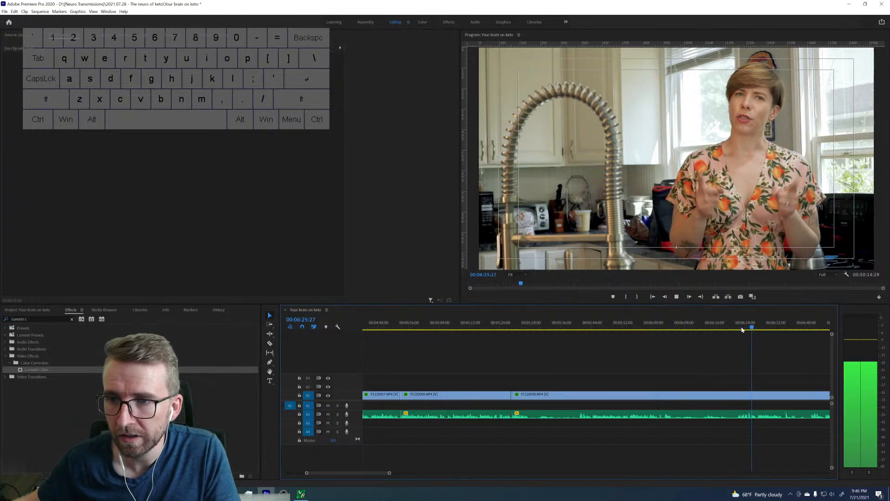
{"action": "key", "text": "space"}
{"action": "scroll", "coordinate": [725, 343], "scroll_direction": "down", "scroll_amount": 1}
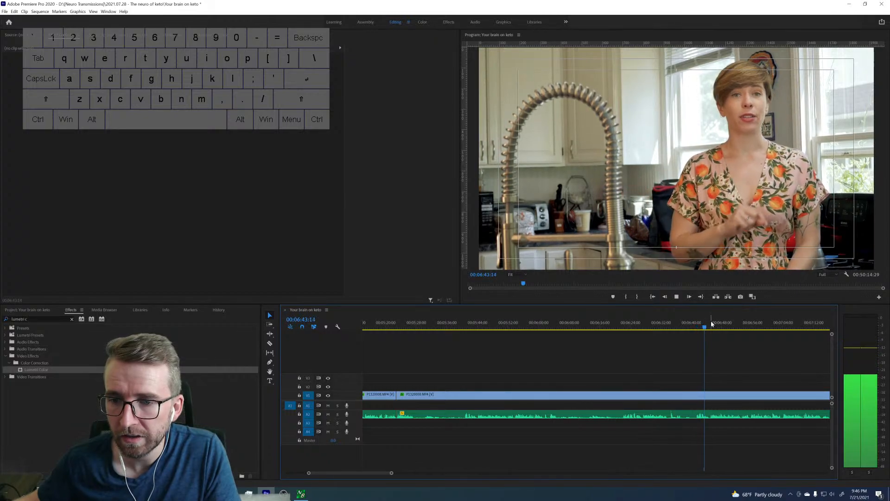
{"action": "key", "text": "space"}
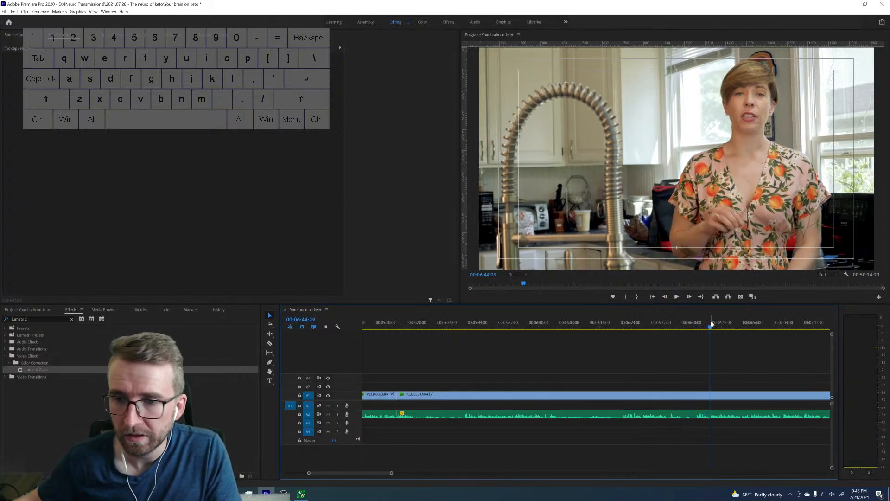
{"action": "key", "text": "Right"}
{"action": "key", "text": "Right"}
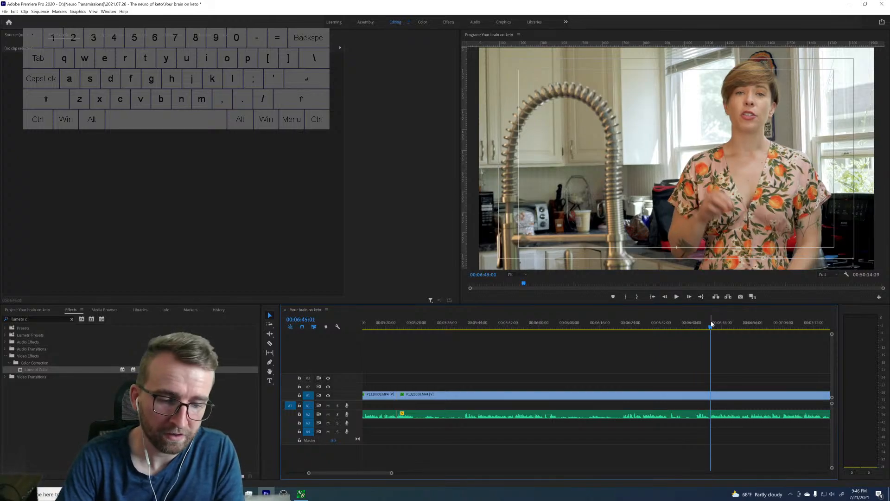
{"action": "key", "text": "ctrl+k"}
Ripple-delete the rejected takes between the cuts at 00:05:22:25 and 00:06:45:01.
{"action": "key", "text": "Up"}
{"action": "key", "text": "d"}
{"action": "key", "text": "shift+Delete"}
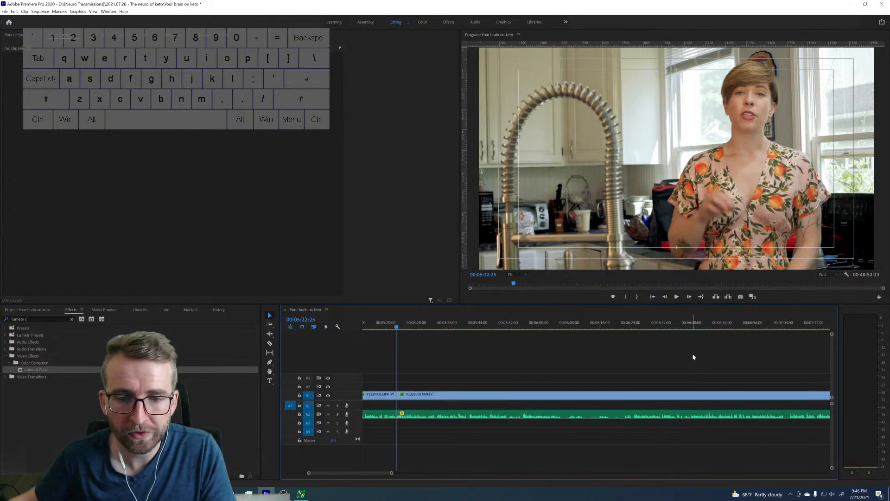
Play from 00:05:21:17 across the new cut to check the transition and continue reviewing the following take.
{"action": "scroll", "coordinate": [637, 364], "scroll_direction": "up", "scroll_amount": 3}
{"action": "left_click", "coordinate": [508, 328]}
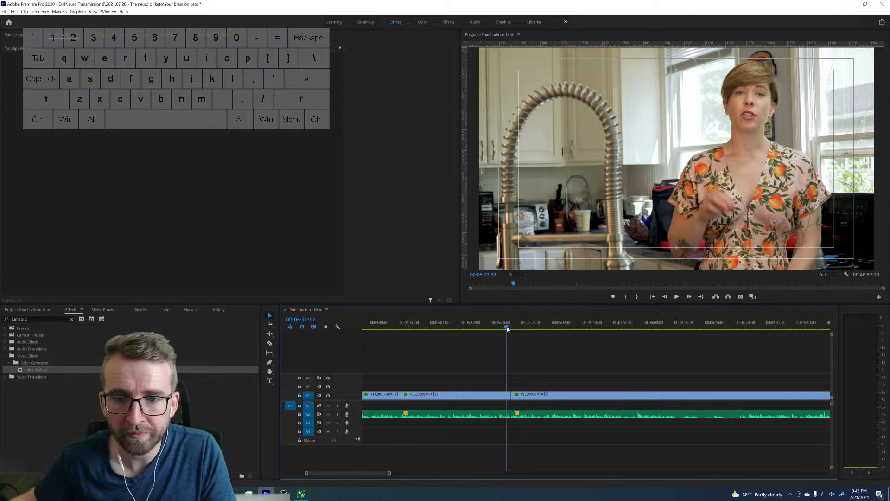
{"action": "key", "text": "space"}
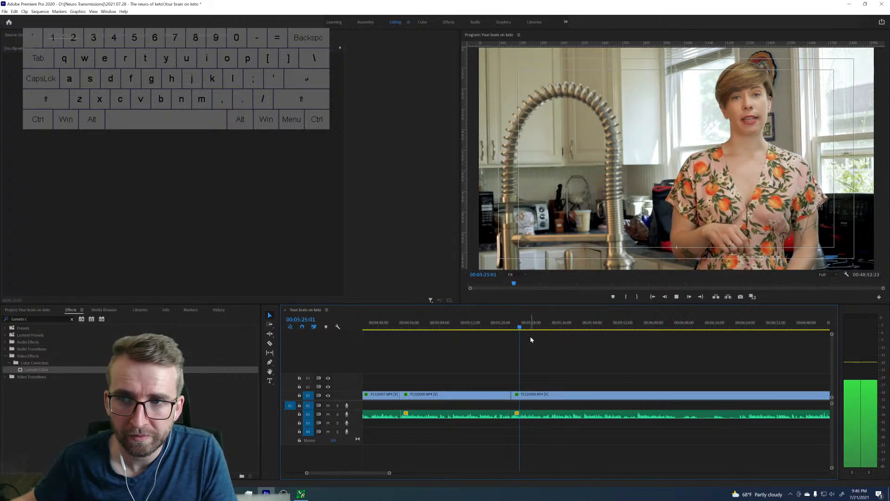
{"action": "scroll", "coordinate": [568, 359], "scroll_direction": "down", "scroll_amount": 1}
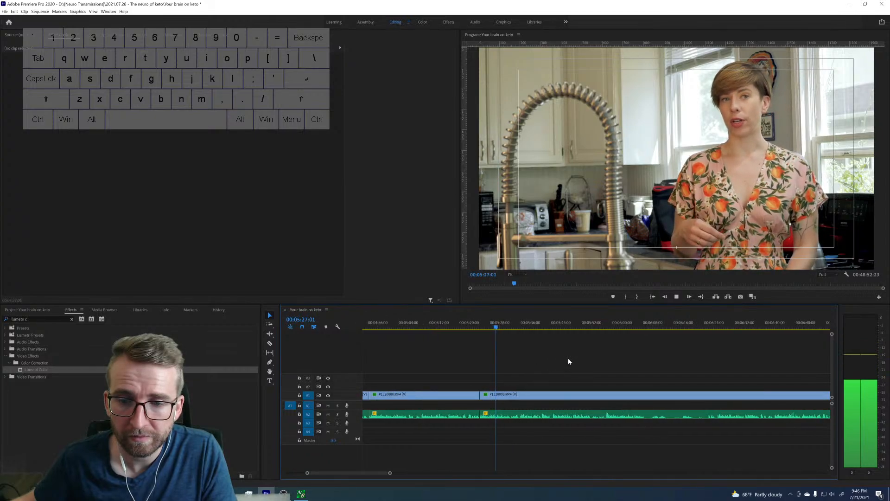
{"action": "scroll", "coordinate": [570, 356], "scroll_direction": "down", "scroll_amount": 1}
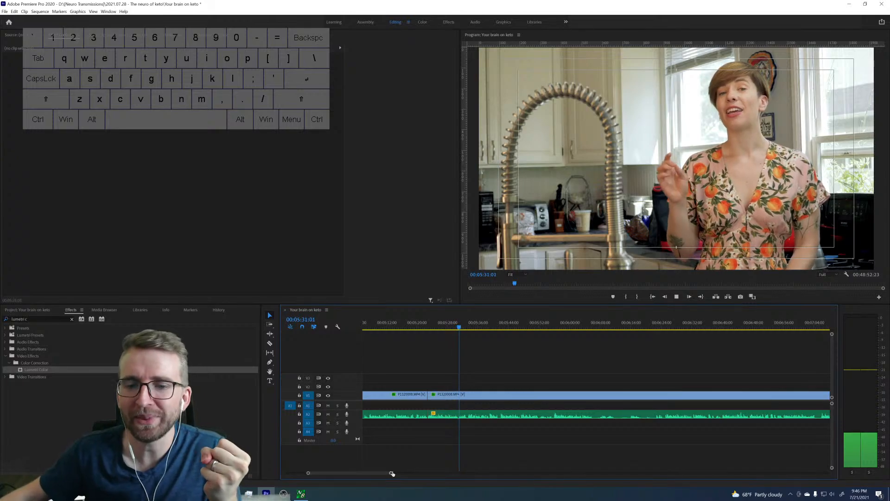
Continue reviewing the take after the new cut up to 00:05:35:17, and sample the footage further on around 00:06:28.
{"action": "left_click_drag", "start_coordinate": [391, 473], "coordinate": [365, 473]}
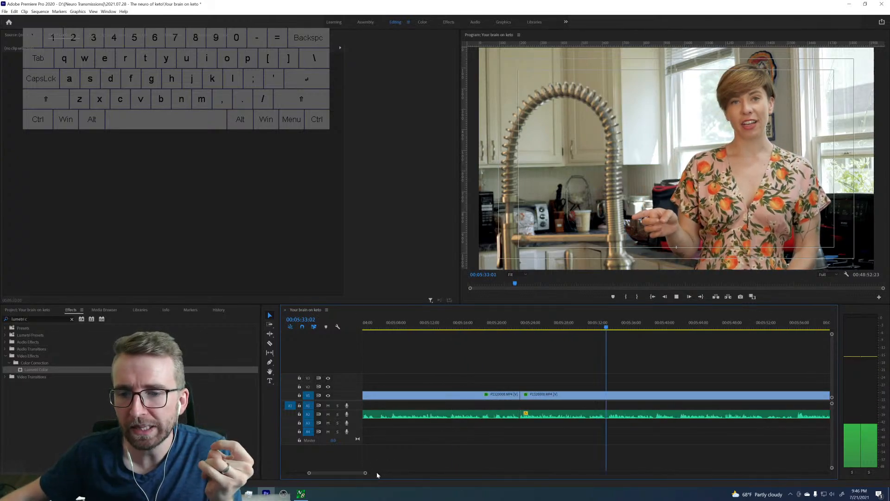
{"action": "scroll", "coordinate": [557, 399], "scroll_direction": "down", "scroll_amount": 2}
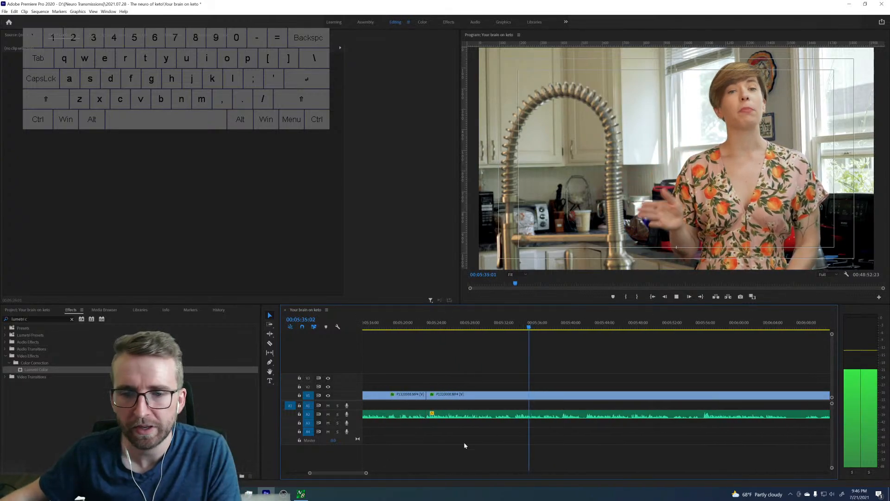
{"action": "key", "text": "space"}
{"action": "left_click_drag", "start_coordinate": [367, 473], "coordinate": [383, 473]}
{"action": "scroll", "coordinate": [678, 374], "scroll_direction": "down", "scroll_amount": 1}
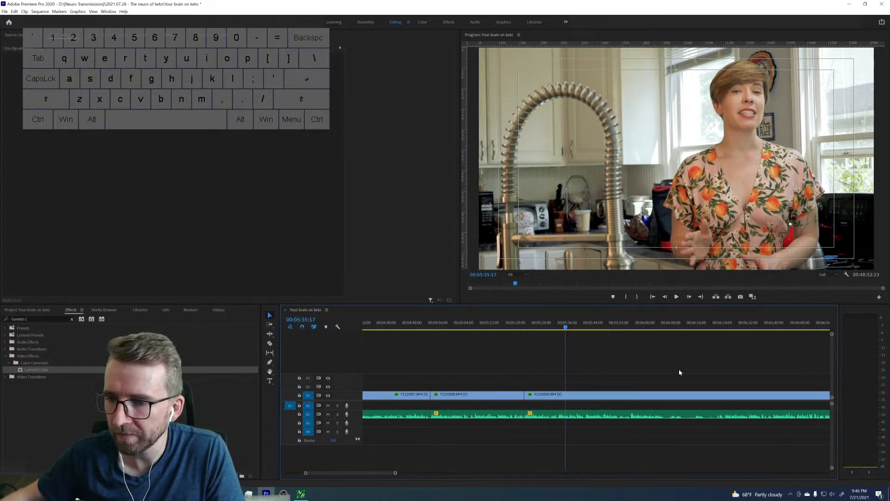
{"action": "key", "text": "space"}
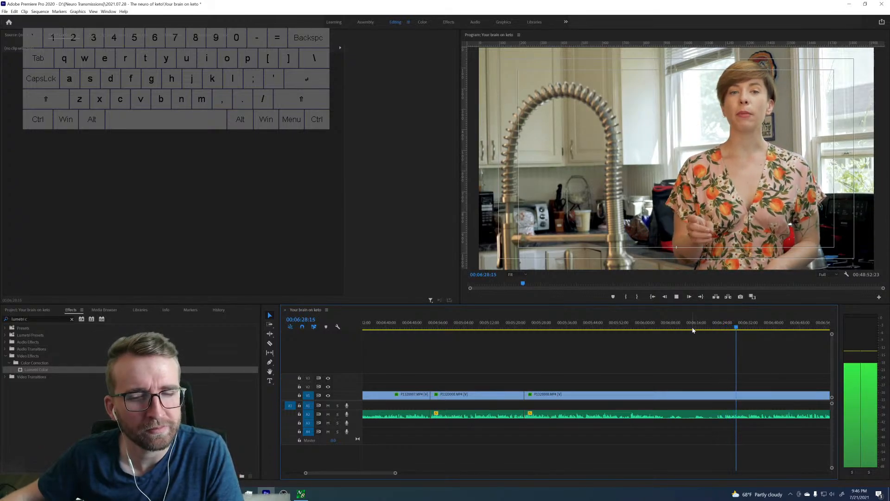
Undo the ripple deletion to restore the removed takes, and replay the restored footage up to 00:06:02:17 to compare it.
{"action": "key", "text": "space"}
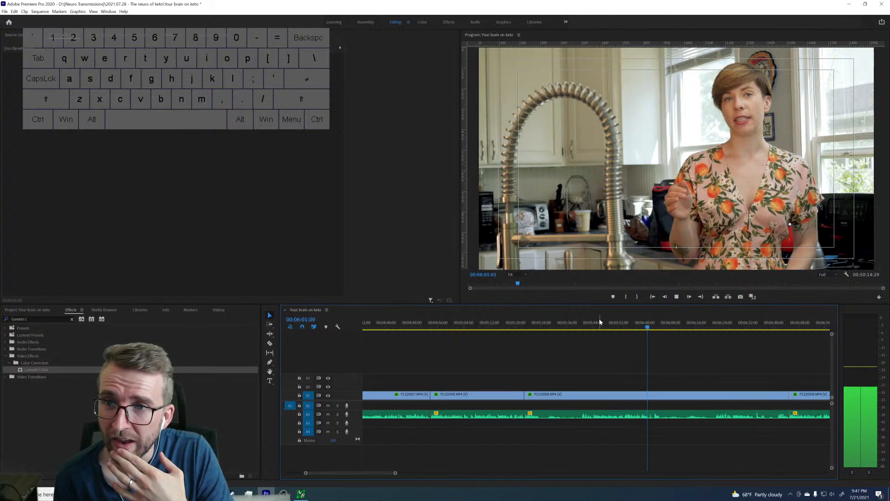
{"action": "key", "text": "space"}
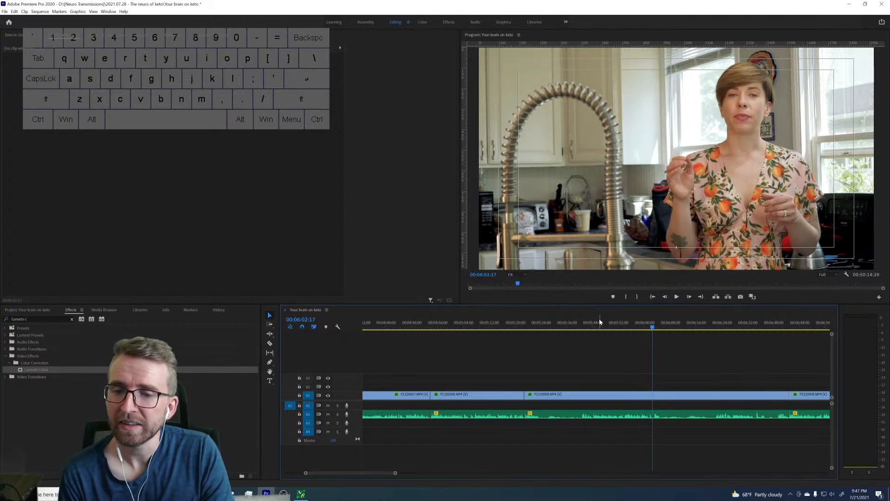
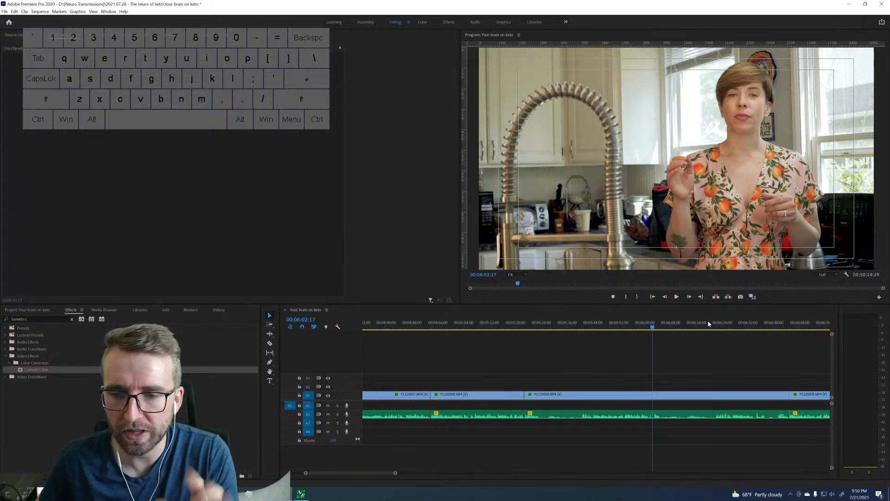
Play the take from 00:06:46:05 and locate the start of the faulty word, leaving the playhead at 00:06:50:15.
{"action": "left_click", "coordinate": [793, 325]}
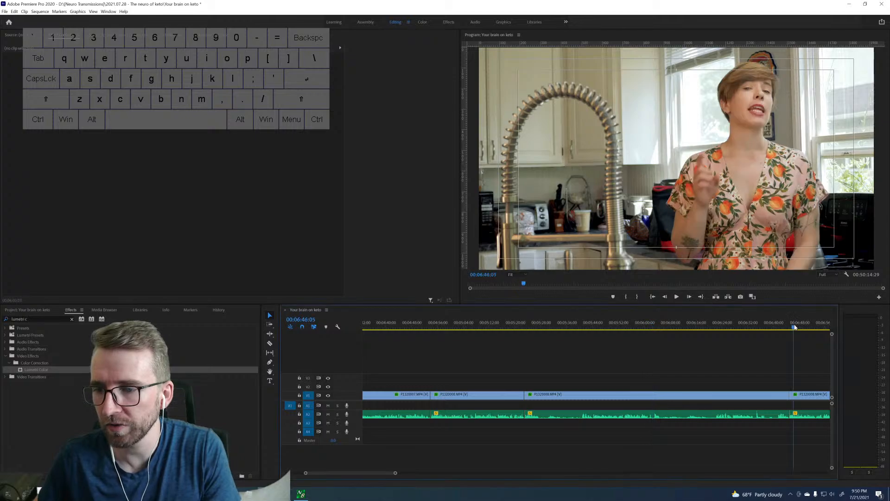
{"action": "scroll", "coordinate": [731, 370], "scroll_direction": "right", "scroll_amount": 5}
{"action": "key", "text": "space"}
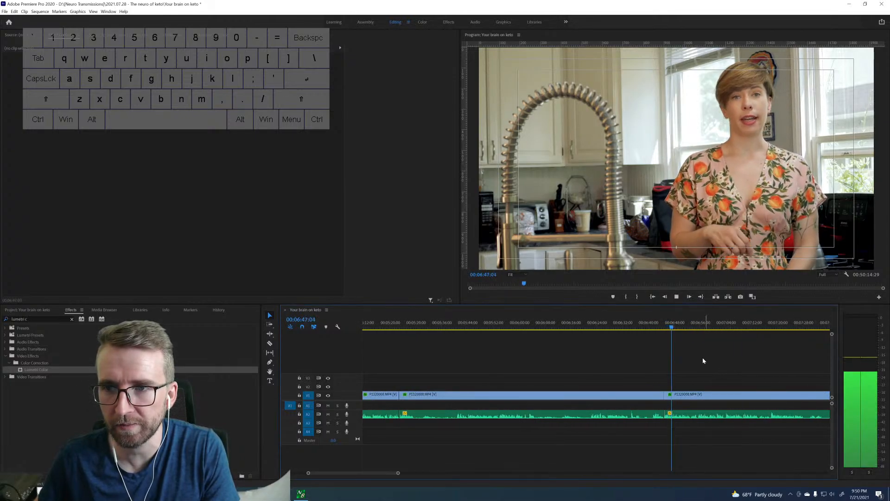
{"action": "left_click_drag", "start_coordinate": [398, 472], "coordinate": [340, 471]}
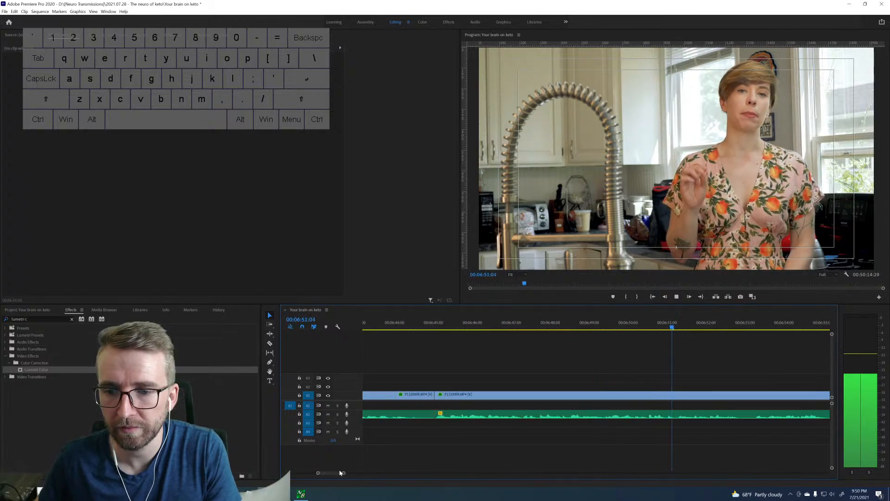
{"action": "key", "text": "space"}
{"action": "left_click", "coordinate": [638, 326]}
{"action": "key", "text": "space"}
{"action": "key", "text": "space"}
{"action": "left_click", "coordinate": [638, 326]}
{"action": "left_click_drag", "start_coordinate": [637, 326], "coordinate": [646, 326]}
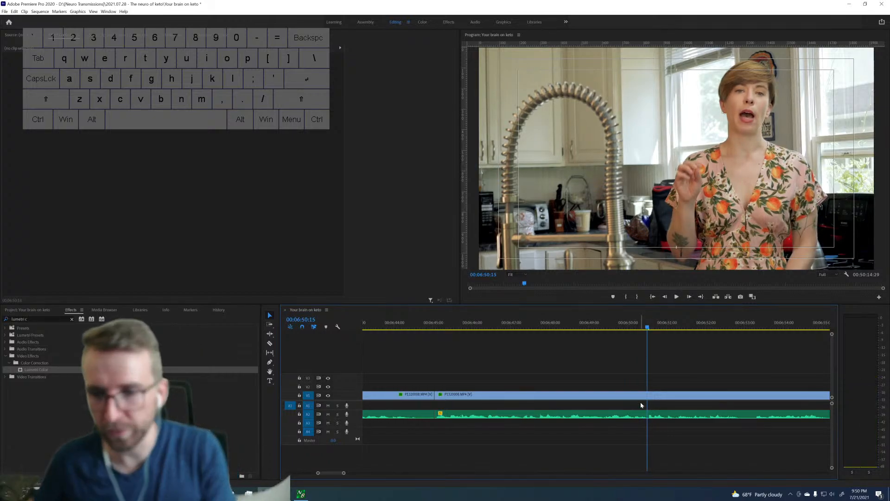
Cut the A2 audio at 00:06:50:15 and at 00:06:51:08 to isolate the faulty word.
{"action": "left_click", "coordinate": [24, 11]}
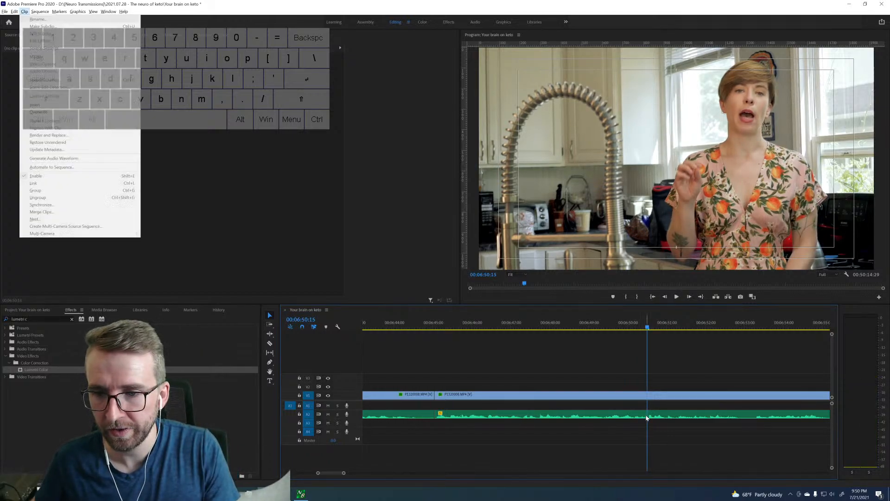
{"action": "key", "text": "Escape"}
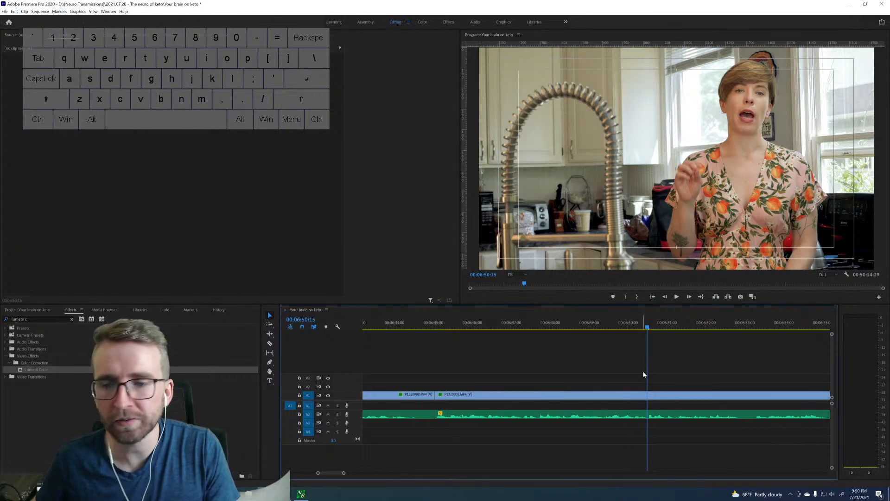
{"action": "key", "text": "c"}
{"action": "left_click", "coordinate": [648, 414]}
{"action": "key", "text": "space"}
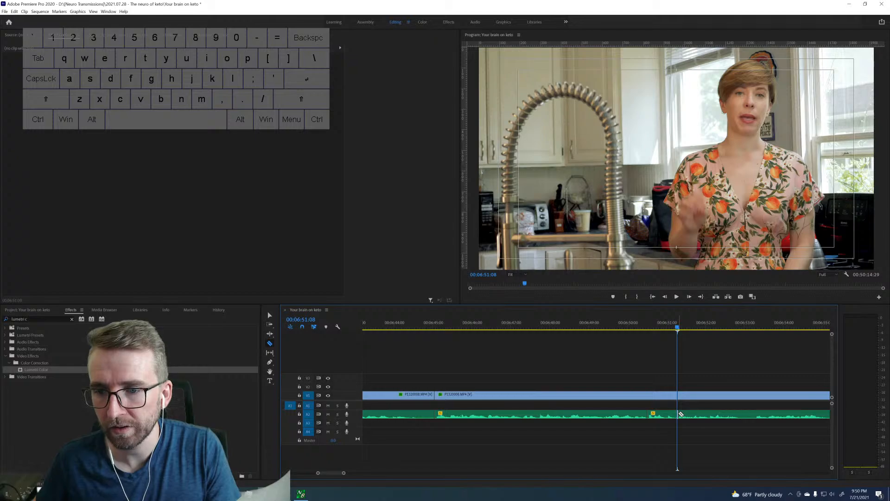
{"action": "key", "text": "space"}
Search the preceding footage for replacement audio, playing from around 00:06:24 up to 00:06:33:02.
{"action": "scroll", "coordinate": [532, 402], "scroll_direction": "up", "scroll_amount": 5}
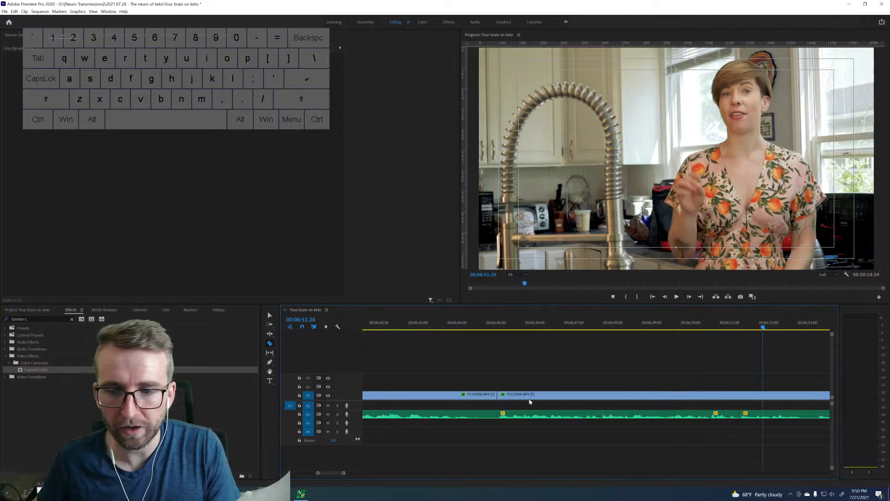
{"action": "scroll", "coordinate": [533, 400], "scroll_direction": "up", "scroll_amount": 6}
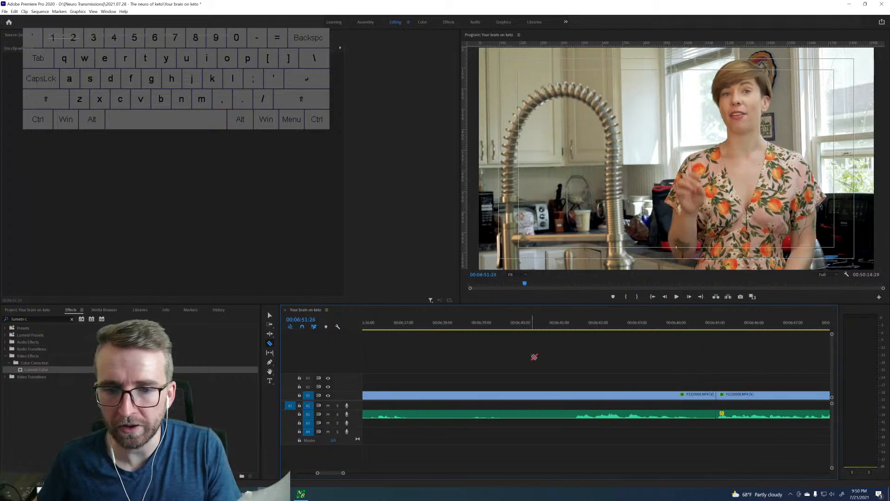
{"action": "left_click_drag", "start_coordinate": [317, 473], "coordinate": [250, 473]}
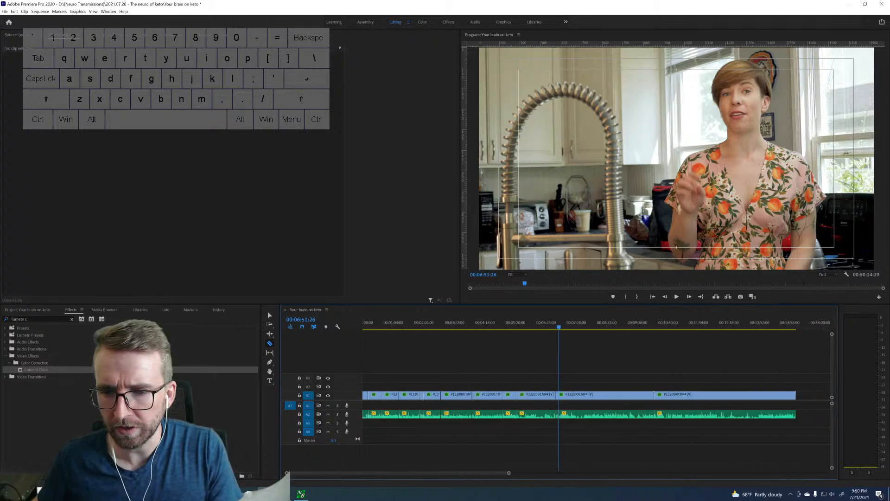
{"action": "left_click", "coordinate": [575, 325]}
{"action": "key", "text": "space"}
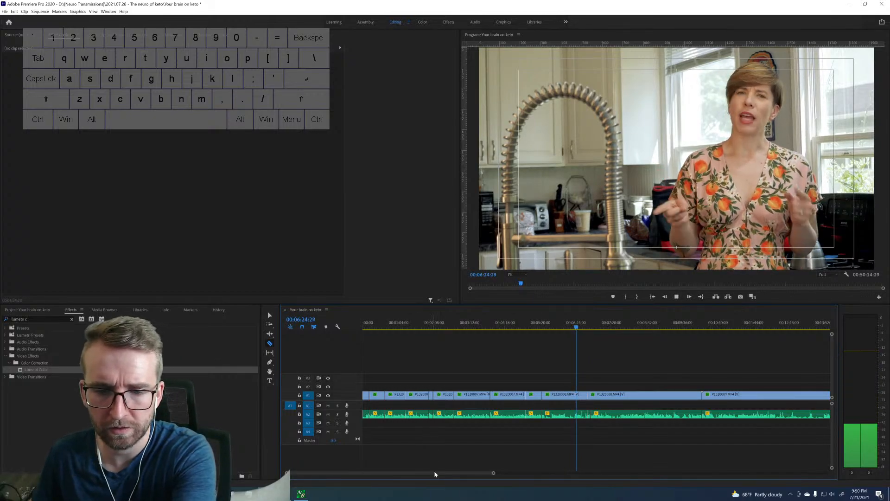
{"action": "left_click_drag", "start_coordinate": [494, 474], "coordinate": [421, 480]}
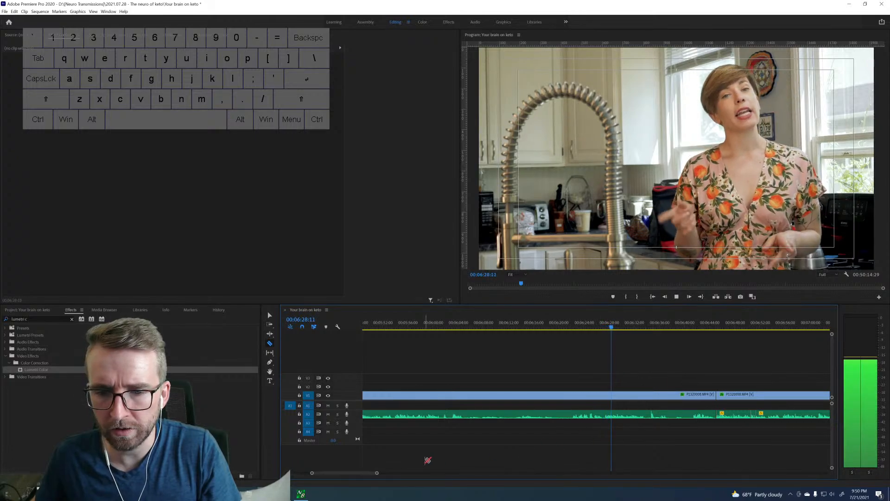
{"action": "left_click_drag", "start_coordinate": [377, 473], "coordinate": [364, 473]}
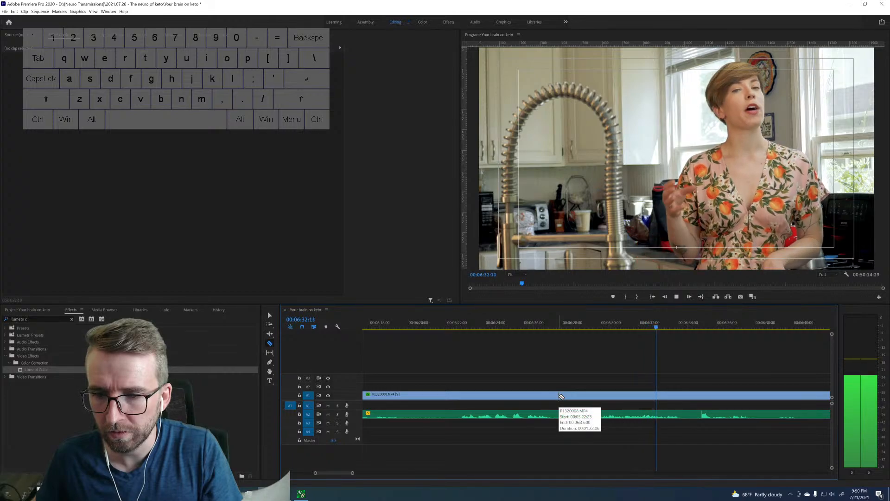
{"action": "key", "text": "space"}
{"action": "scroll", "coordinate": [596, 355], "scroll_direction": "up", "scroll_amount": 5}
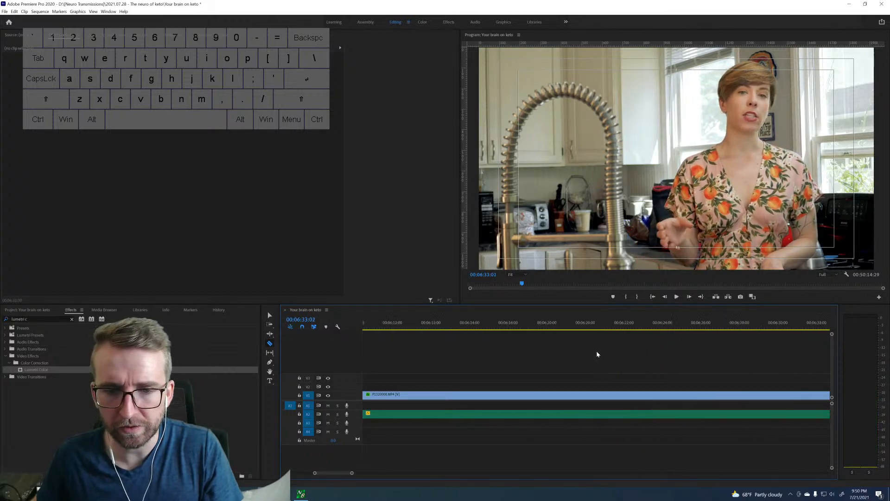
{"action": "left_click_drag", "start_coordinate": [351, 473], "coordinate": [431, 471]}
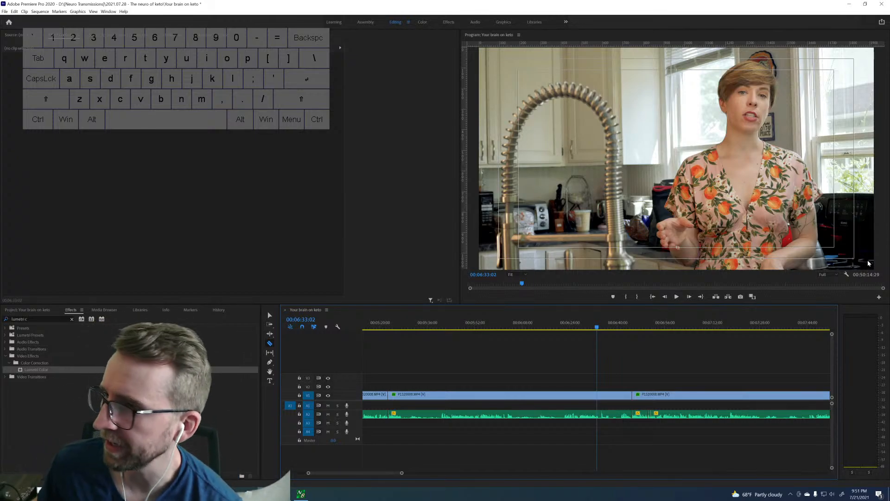
{"action": "scroll", "coordinate": [553, 369], "scroll_direction": "up", "scroll_amount": 2}
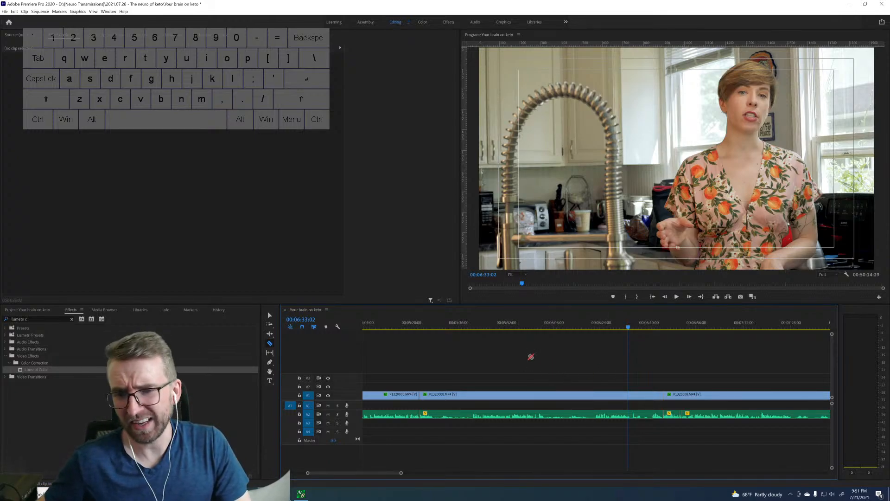
Play the earlier take from 00:05:45:26 and step frame by frame to the start of the replacement word at 00:05:49:17.
{"action": "left_click", "coordinate": [501, 329]}
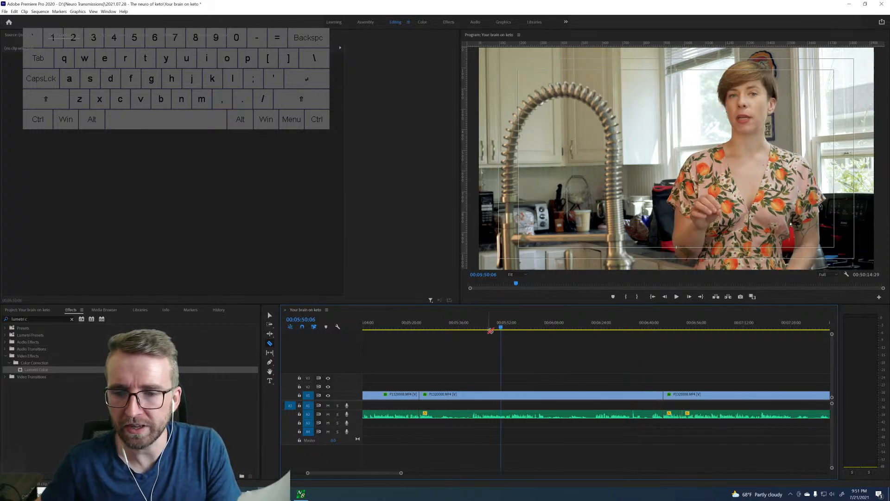
{"action": "left_click", "coordinate": [489, 330]}
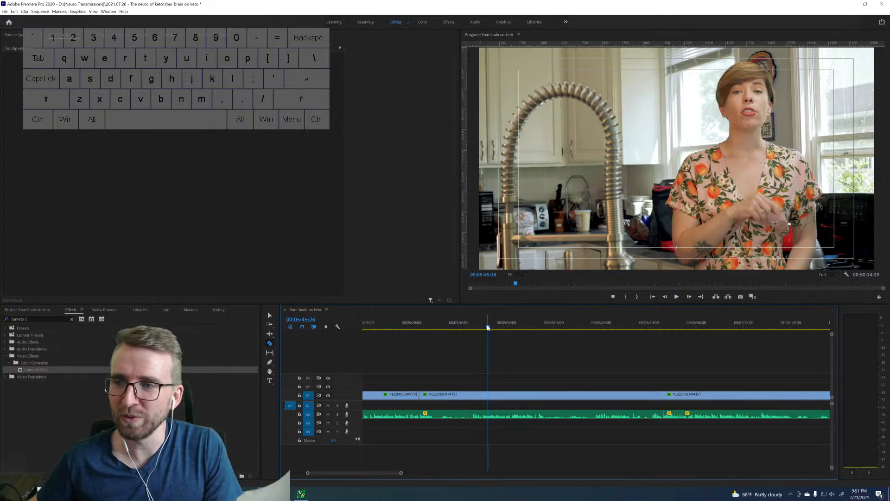
{"action": "key", "text": "space"}
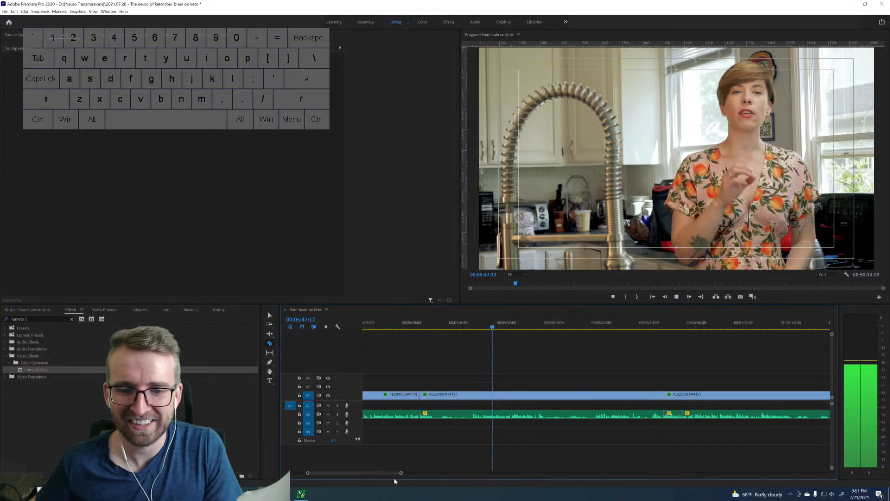
{"action": "left_click_drag", "start_coordinate": [401, 473], "coordinate": [381, 475]}
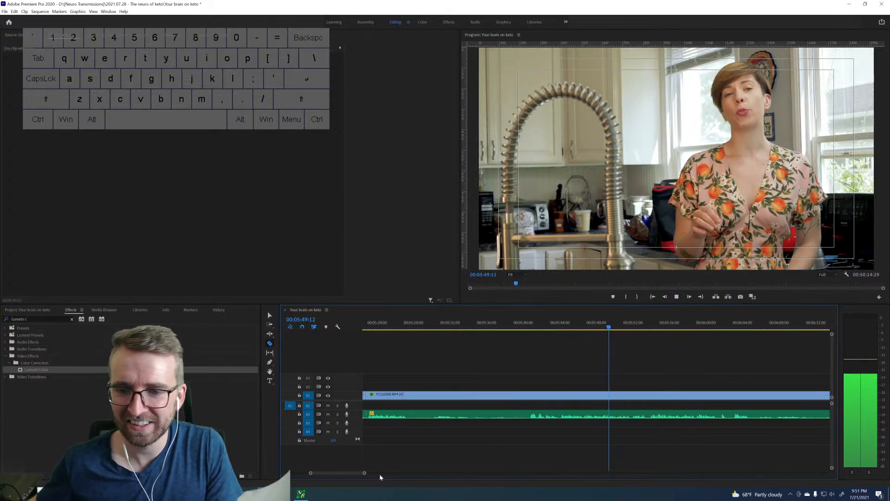
{"action": "key", "text": "space"}
{"action": "key", "text": "Left"}
{"action": "key", "text": "Left"}
{"action": "key", "text": "Left"}
{"action": "key", "text": "Left"}
{"action": "key", "text": "Left"}
{"action": "key", "text": "Left"}
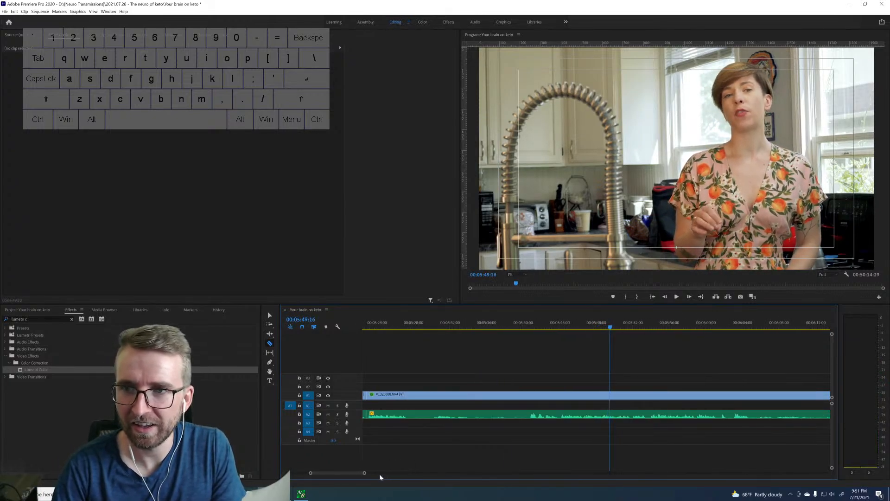
{"action": "key", "text": "Right"}
{"action": "key", "text": "Right"}
{"action": "key", "text": "Left"}
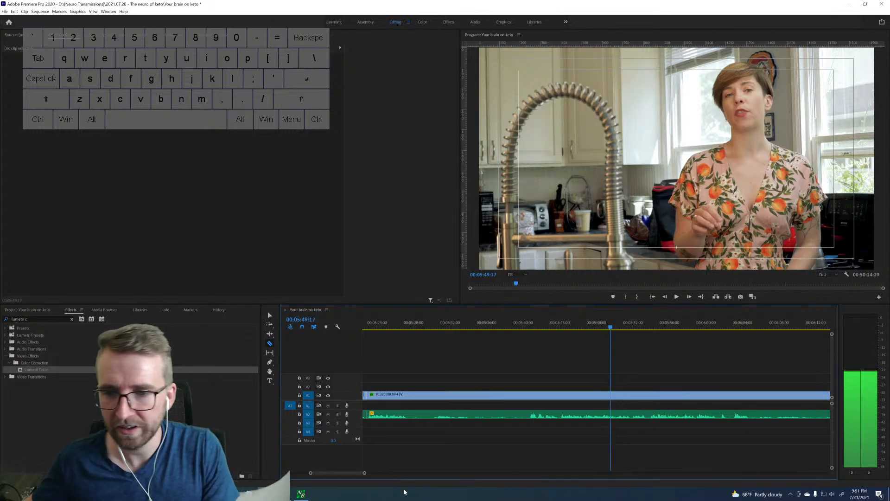
Cut the A2 audio at 00:05:49:17 and 00:05:50:03 and copy the isolated piece.
{"action": "left_click", "coordinate": [611, 414]}
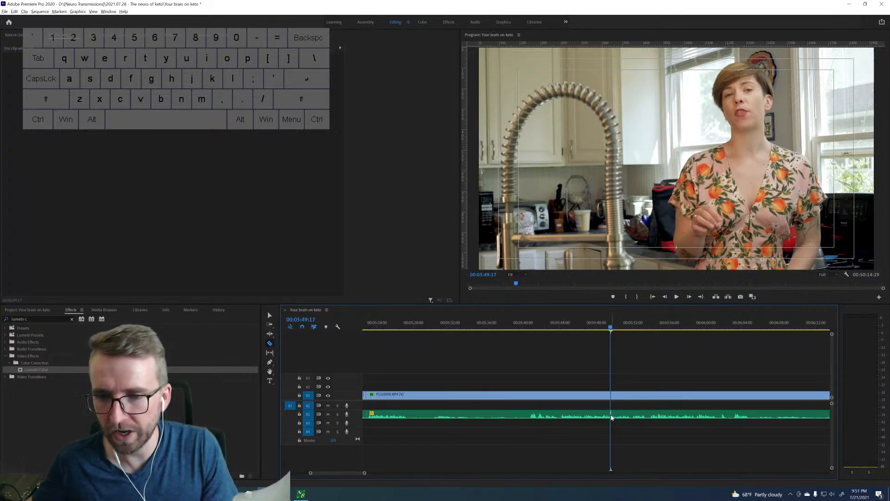
{"action": "key", "text": "space"}
{"action": "key", "text": "space"}
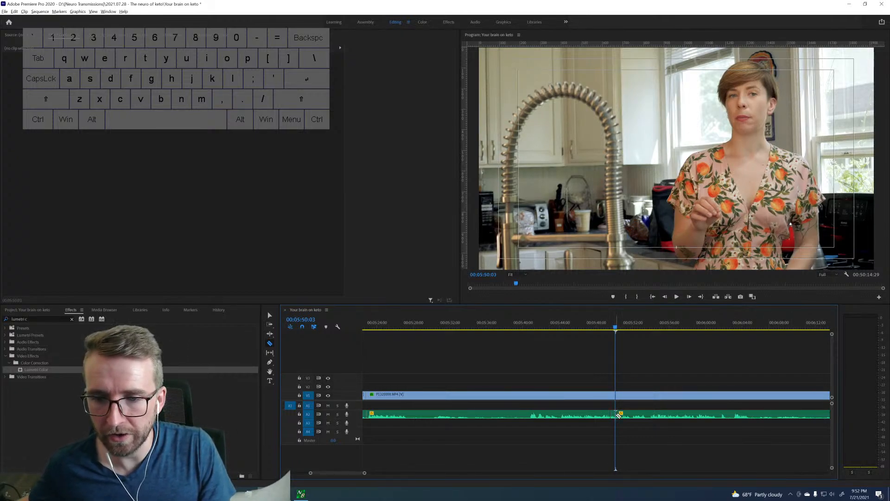
{"action": "key", "text": "v"}
{"action": "left_click", "coordinate": [612, 417]}
Paste the copied audio piece onto A1 and align its start with the A2 cut at 00:06:50:15.
{"action": "scroll", "coordinate": [623, 413], "scroll_direction": "down", "scroll_amount": 6}
{"action": "scroll", "coordinate": [634, 410], "scroll_direction": "down", "scroll_amount": 6}
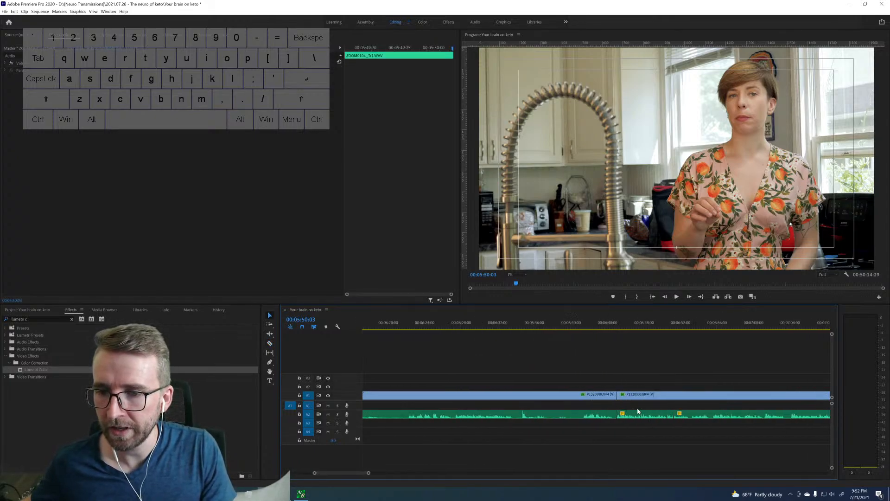
{"action": "left_click", "coordinate": [666, 327]}
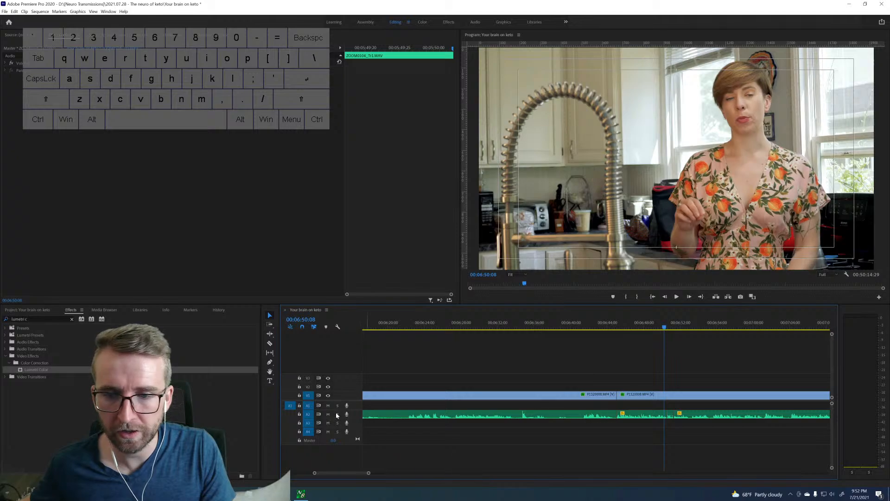
{"action": "key", "text": "space"}
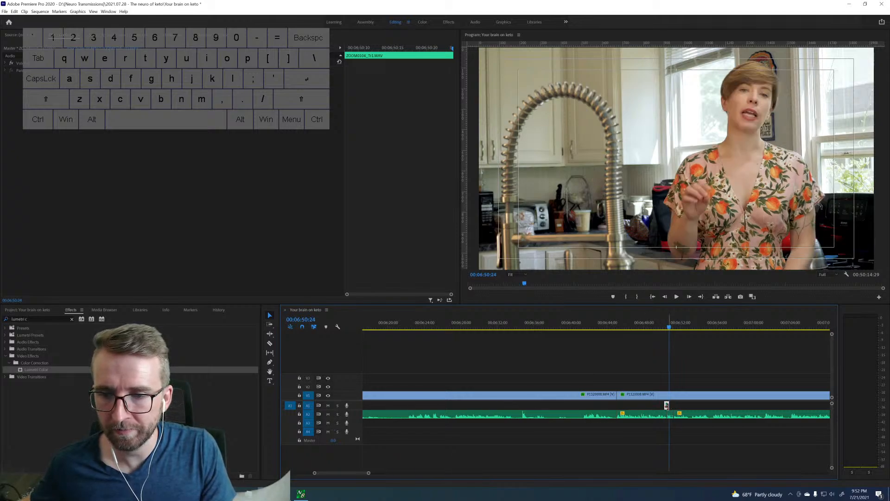
{"action": "left_click_drag", "start_coordinate": [667, 406], "coordinate": [670, 406]}
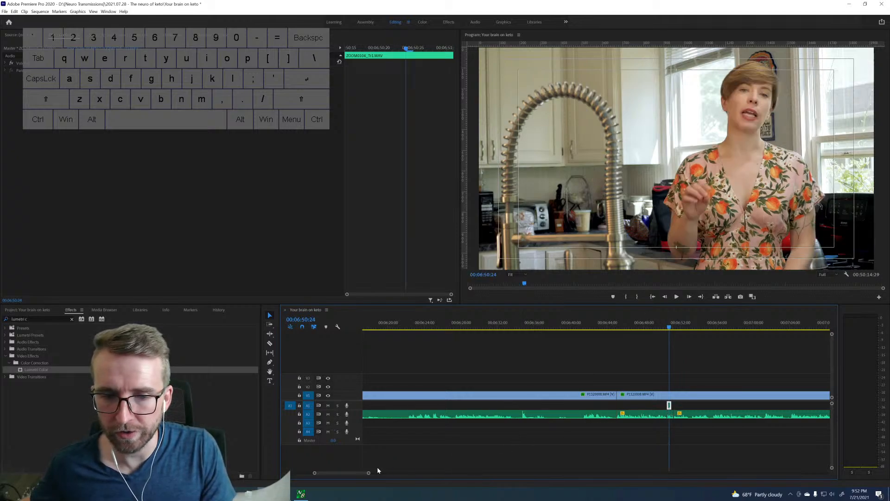
Play across the pasted audio piece up to 00:06:51:22 to hear it against the original.
{"action": "left_click_drag", "start_coordinate": [368, 473], "coordinate": [342, 470]}
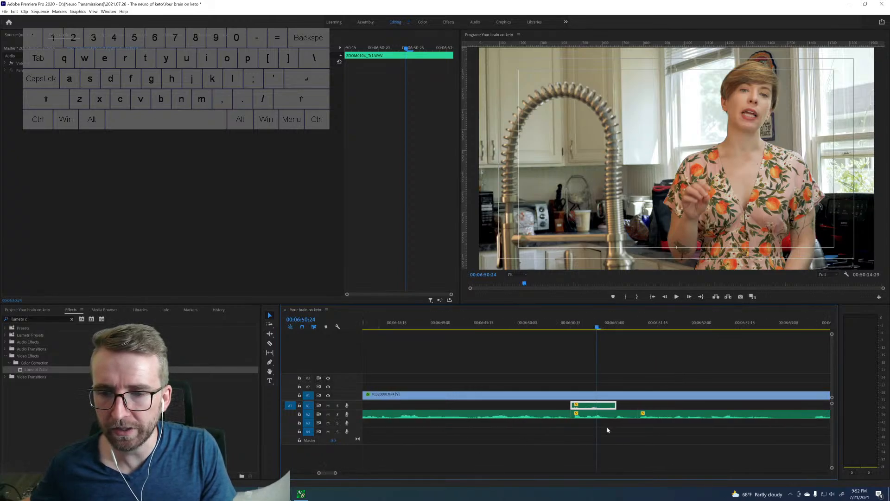
{"action": "key", "text": "space"}
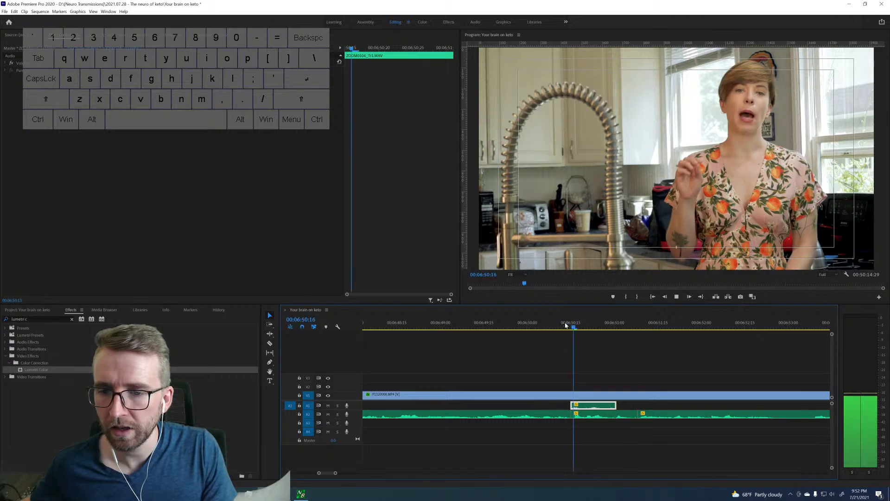
{"action": "key", "text": "space"}
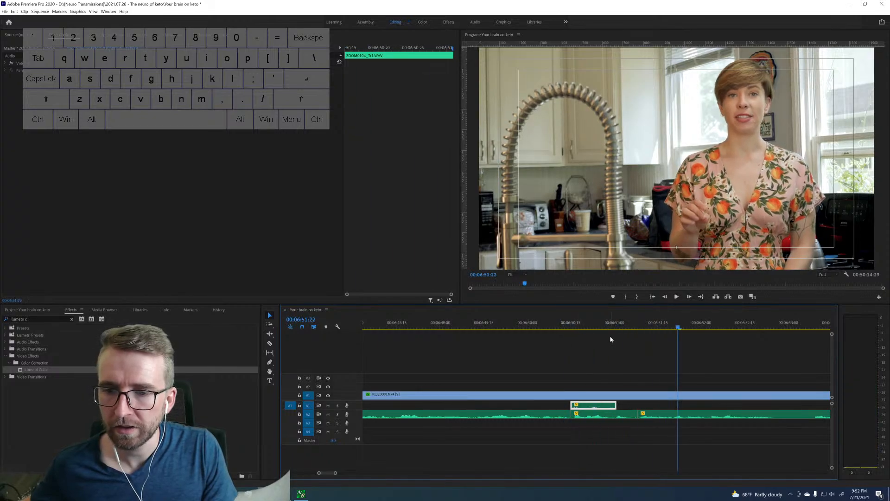
Delete the original A2 piece under the pasted audio and adjust the neighbouring edges so both clips meet at about 00:06:51:06.
{"action": "left_click", "coordinate": [610, 417]}
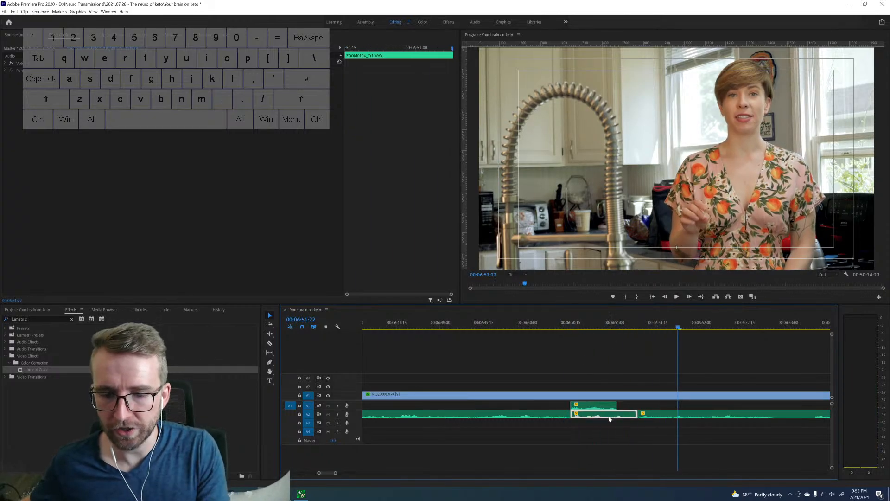
{"action": "key", "text": "Delete"}
{"action": "left_click_drag", "start_coordinate": [640, 412], "coordinate": [627, 405]}
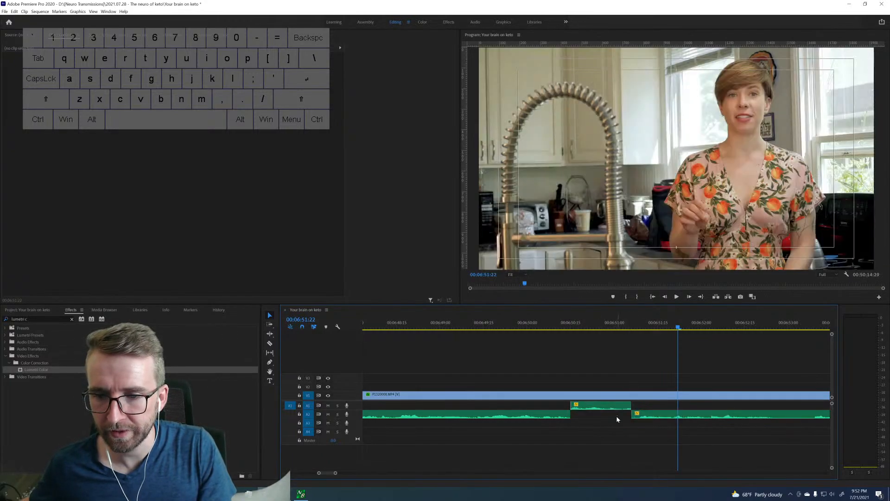
Play from about 00:06:50:08 across the patched audio piece to hear how it joins its neighbours.
{"action": "left_click", "coordinate": [563, 323]}
{"action": "key", "text": "space"}
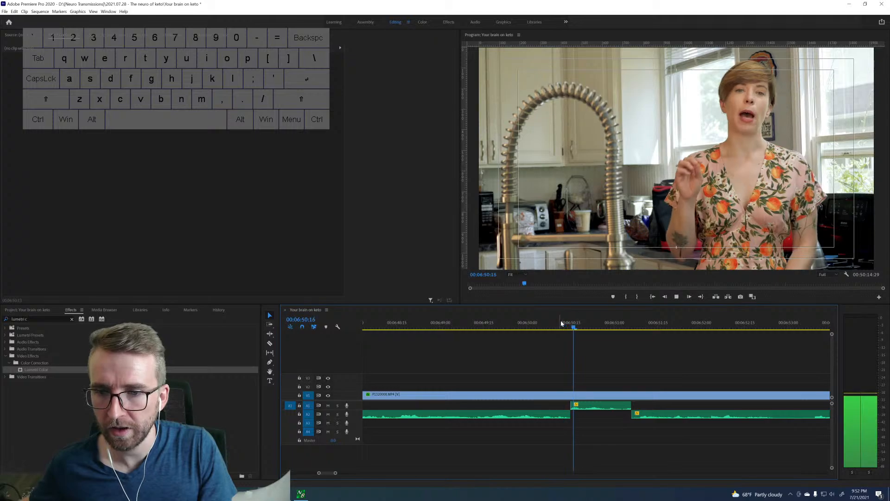
{"action": "left_click", "coordinate": [556, 323]}
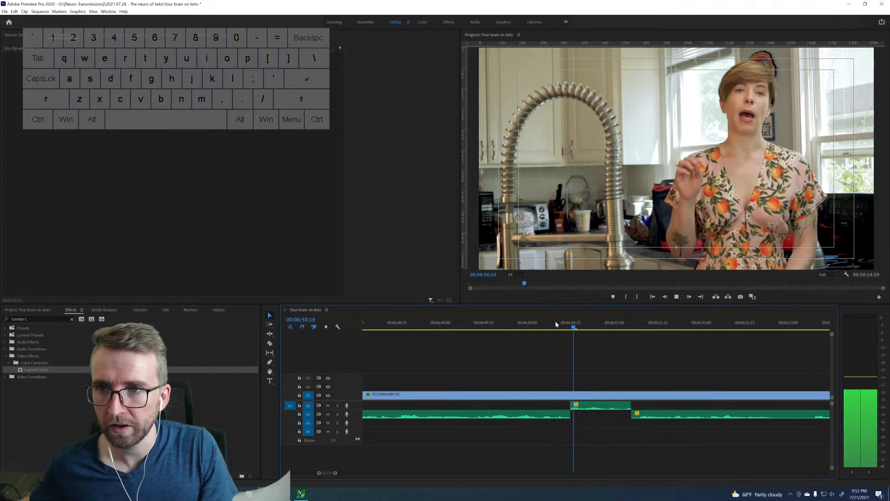
{"action": "key", "text": "space"}
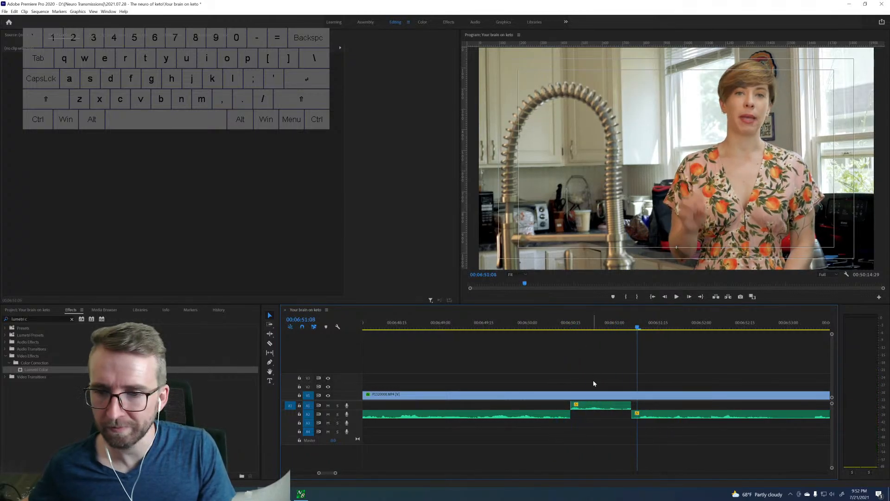
Undo the audio patch around 00:06:51, back to the original A2 audio with its cuts in place.
{"action": "key", "text": "ctrl+z"}
{"action": "key", "text": "ctrl+z"}
{"action": "key", "text": "ctrl+z"}
{"action": "key", "text": "ctrl+z"}
{"action": "key", "text": "ctrl+z"}
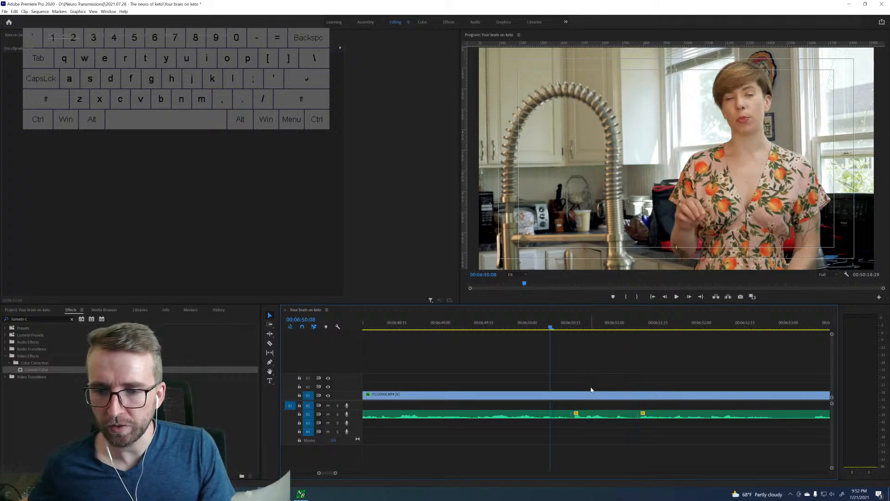
Play the earlier take from 00:05:41:13 and cut its video and audio at 00:05:44:05.
{"action": "left_click_drag", "start_coordinate": [334, 473], "coordinate": [435, 472]}
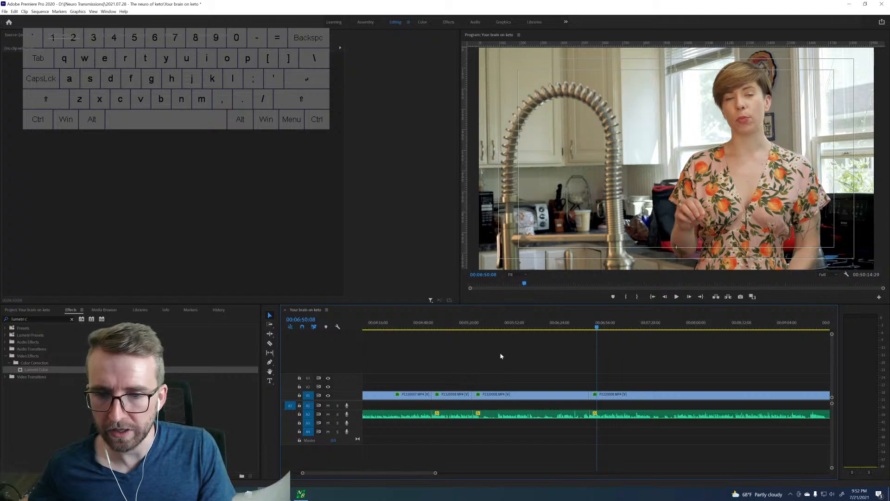
{"action": "left_click", "coordinate": [500, 326]}
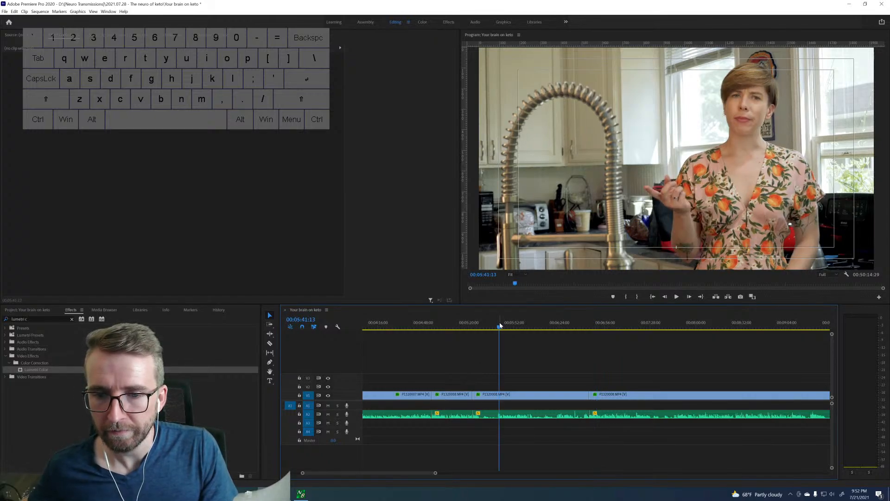
{"action": "key", "text": "space"}
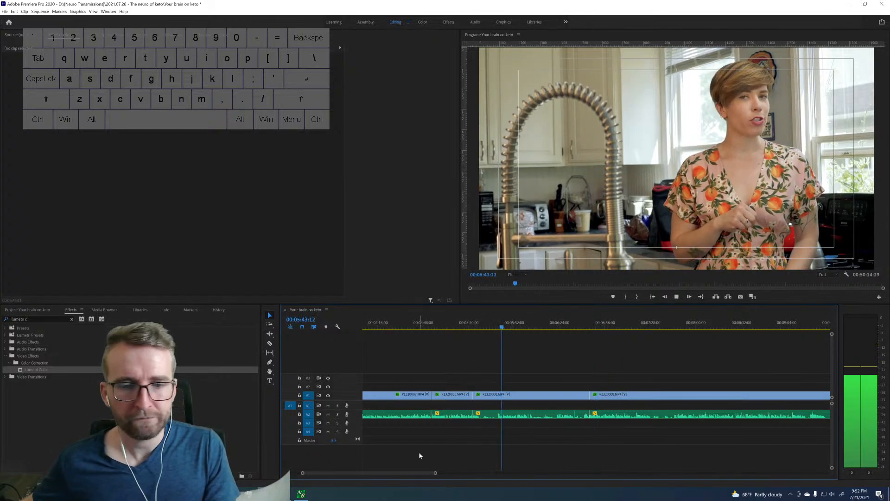
{"action": "left_click_drag", "start_coordinate": [434, 473], "coordinate": [346, 472]}
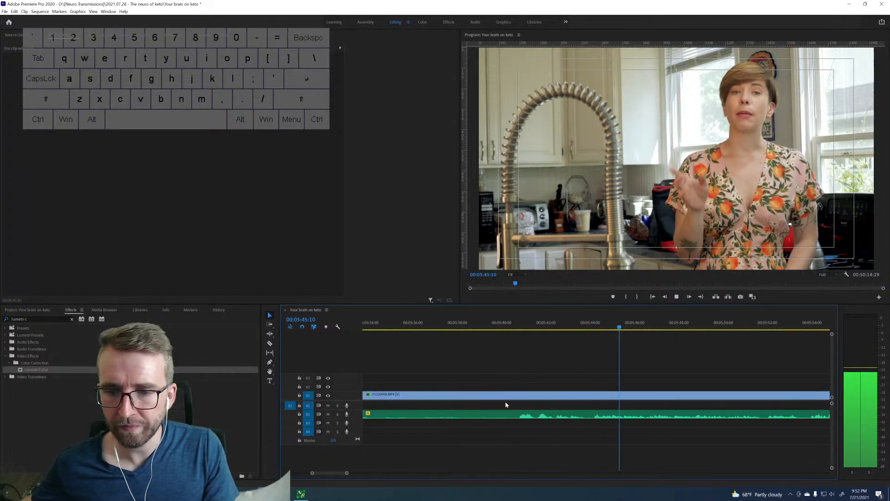
{"action": "key", "text": "space"}
{"action": "left_click_drag", "start_coordinate": [583, 326], "coordinate": [589, 326]}
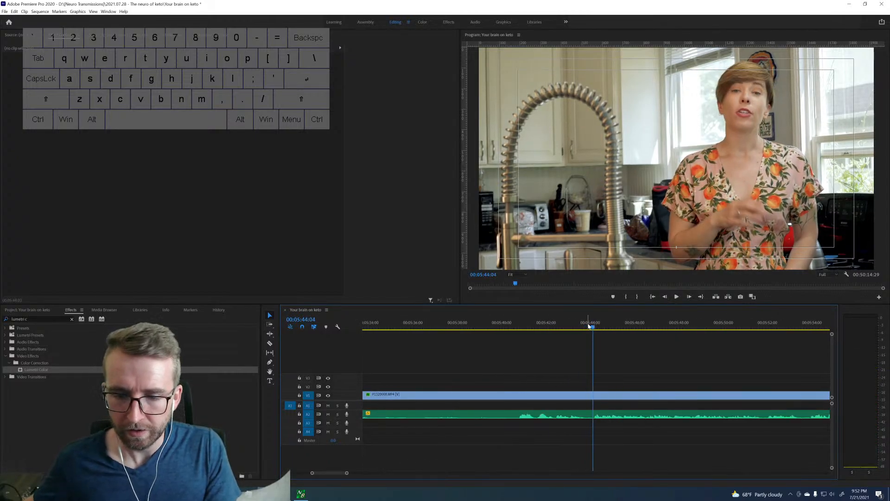
{"action": "key", "text": "Right"}
{"action": "key", "text": "Right"}
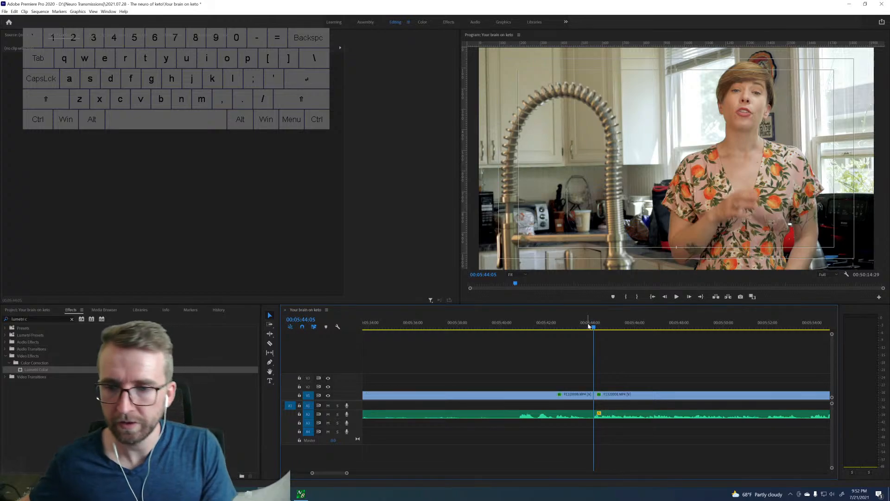
Play on through the take and cut its video and audio at 00:06:01:12.
{"action": "key", "text": "space"}
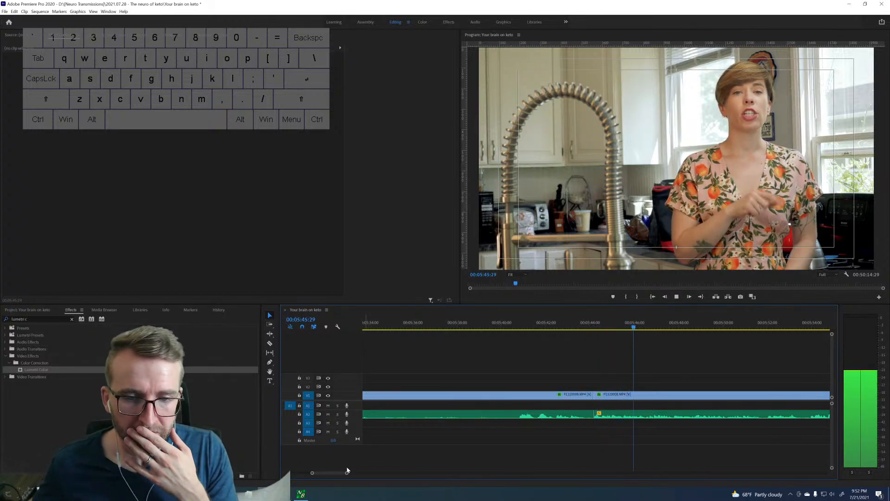
{"action": "left_click_drag", "start_coordinate": [347, 473], "coordinate": [378, 473]}
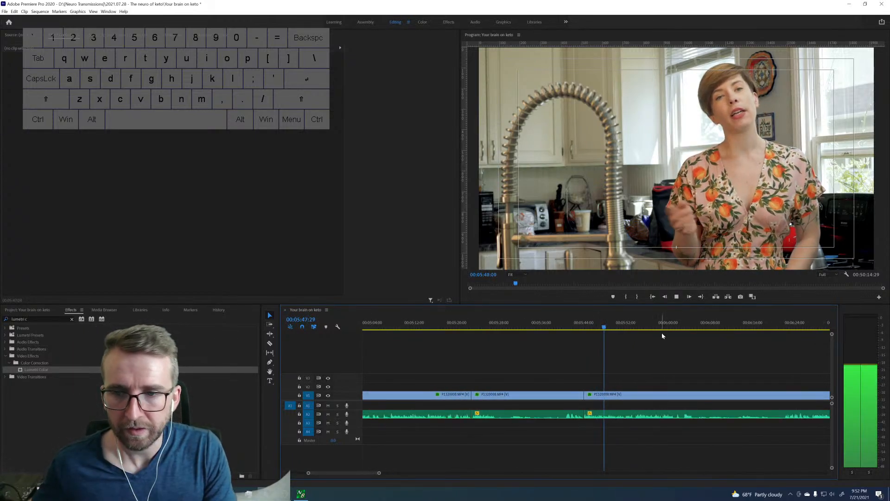
{"action": "left_click", "coordinate": [660, 323]}
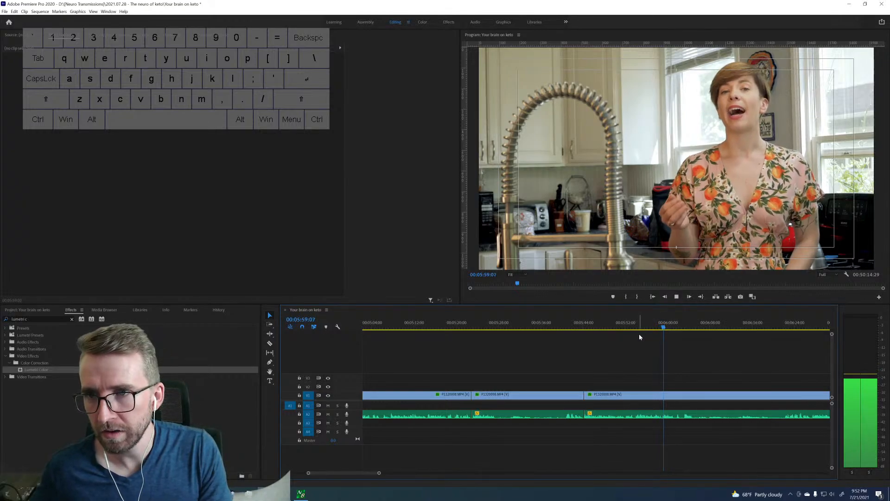
{"action": "key", "text": "space"}
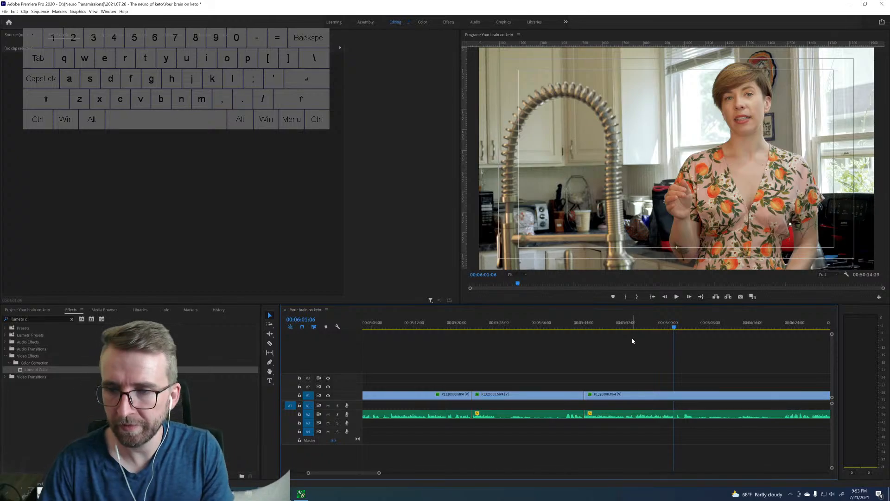
{"action": "key", "text": "space"}
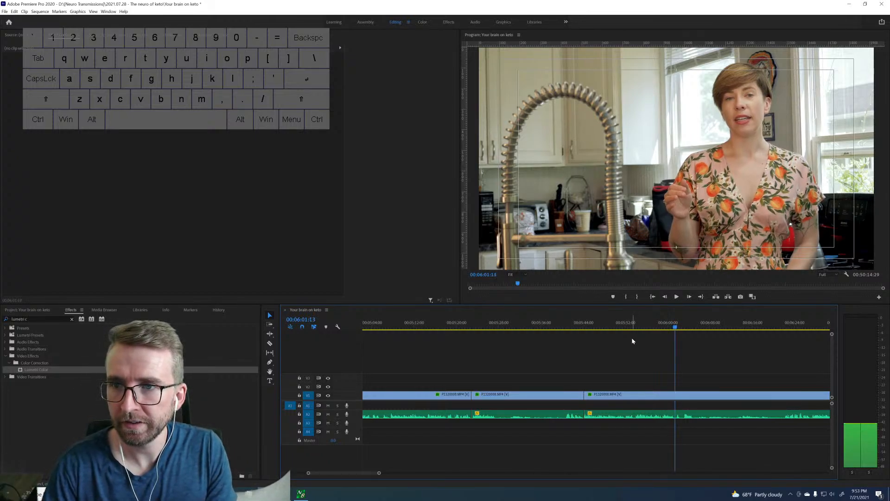
{"action": "key", "text": "ctrl+k"}
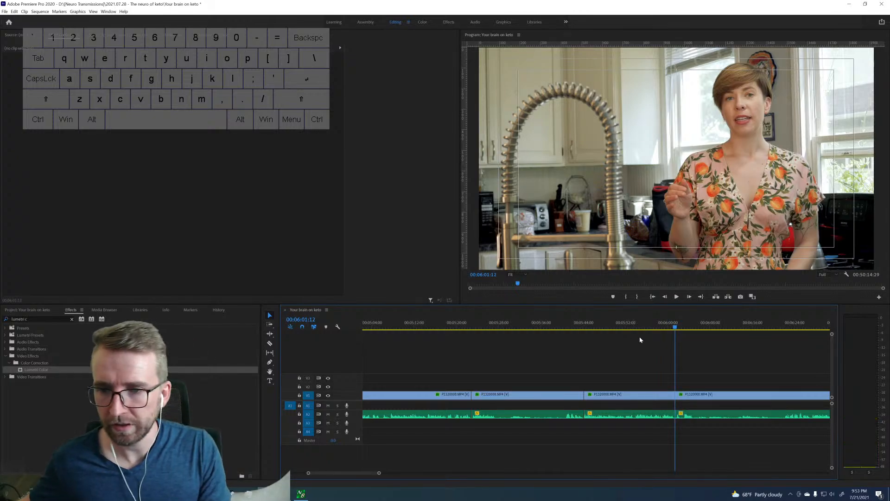
Ripple-delete the clip between 00:05:22:25 and 00:05:44:05, and the leftover clip that directly follows the kept take at 00:05:40:02.
{"action": "left_click", "coordinate": [541, 395]}
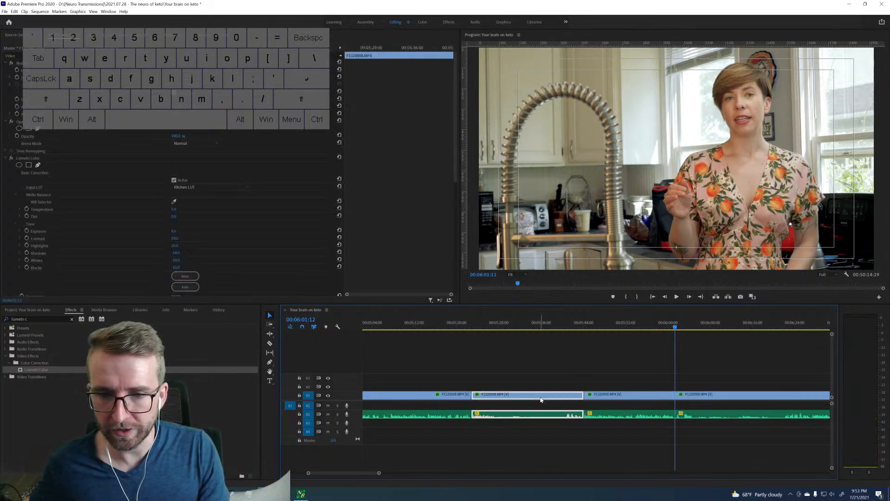
{"action": "left_click", "coordinate": [479, 328]}
{"action": "key", "text": "shift+Delete"}
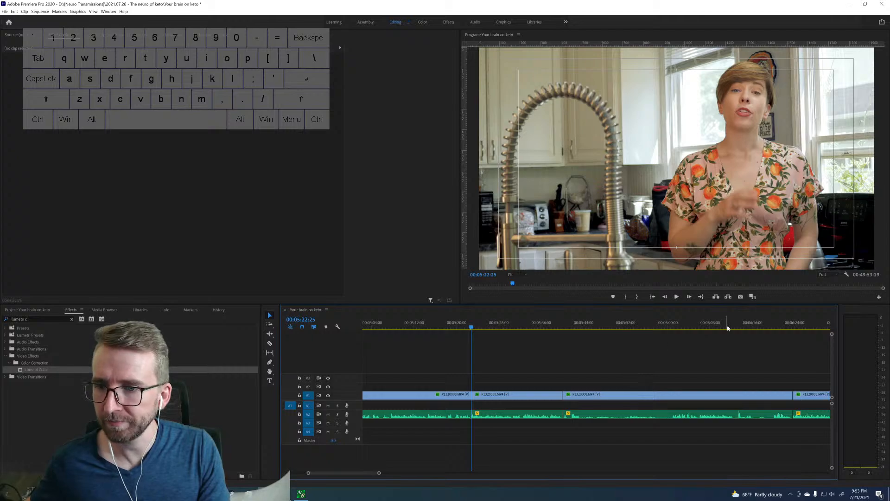
{"action": "left_click", "coordinate": [728, 328]}
{"action": "left_click", "coordinate": [758, 395]}
{"action": "key", "text": "shift+Delete"}
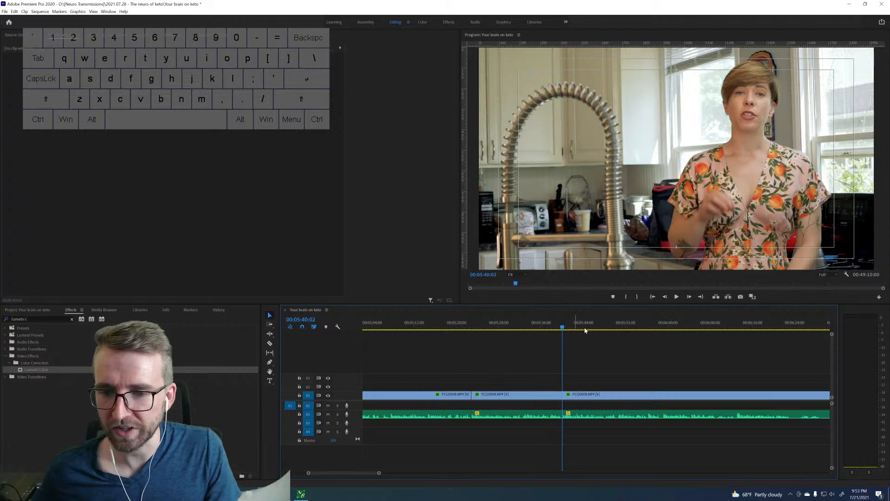
Compare the delivery of the line around 00:05:30 with the alternative take around 00:05:49 and the speech up to 00:05:58:17.
{"action": "left_click", "coordinate": [613, 328]}
{"action": "key", "text": "space"}
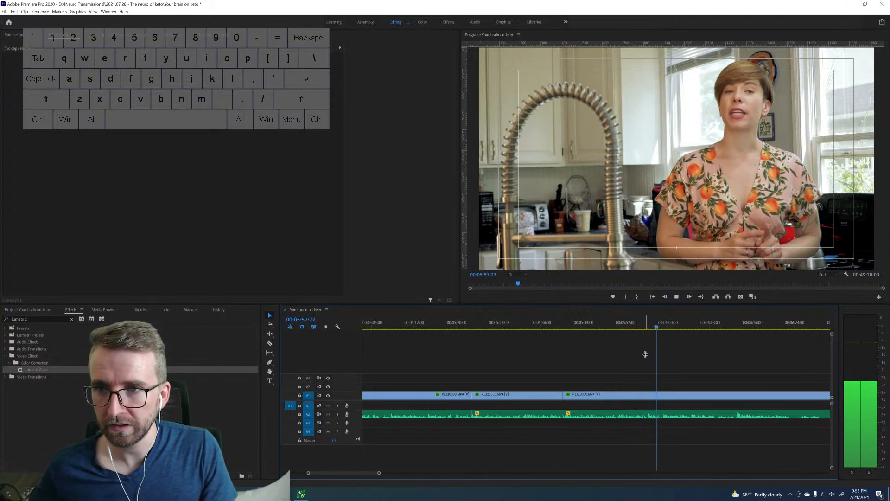
{"action": "key", "text": "space"}
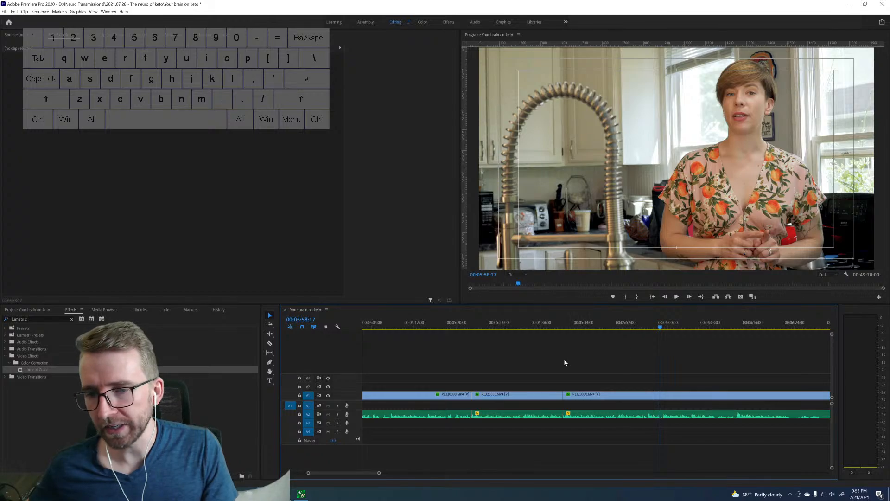
{"action": "key", "text": "space"}
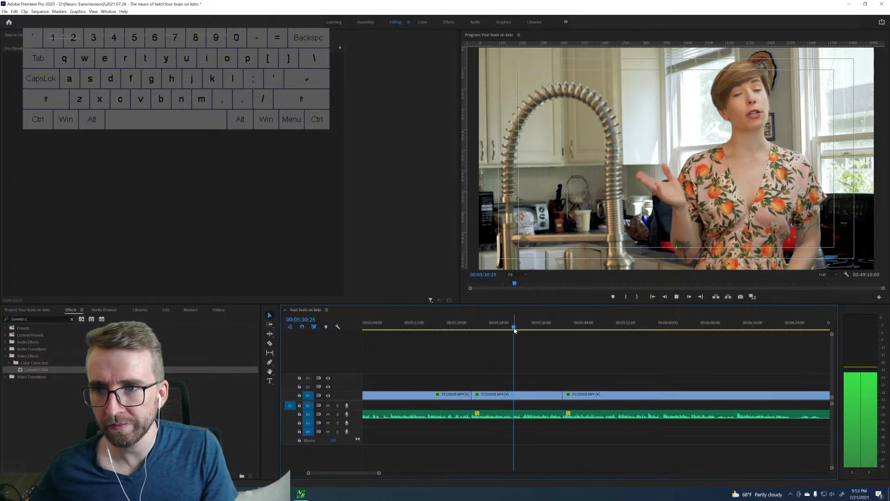
{"action": "key", "text": "space"}
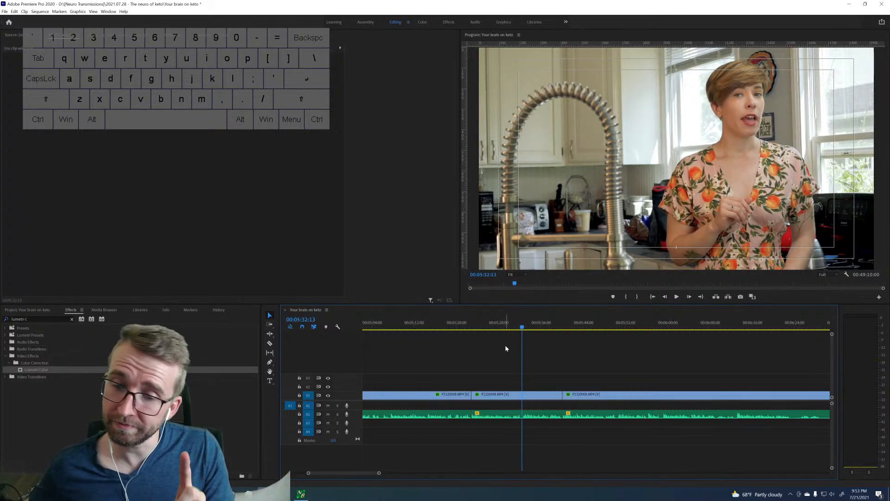
{"action": "key", "text": "space"}
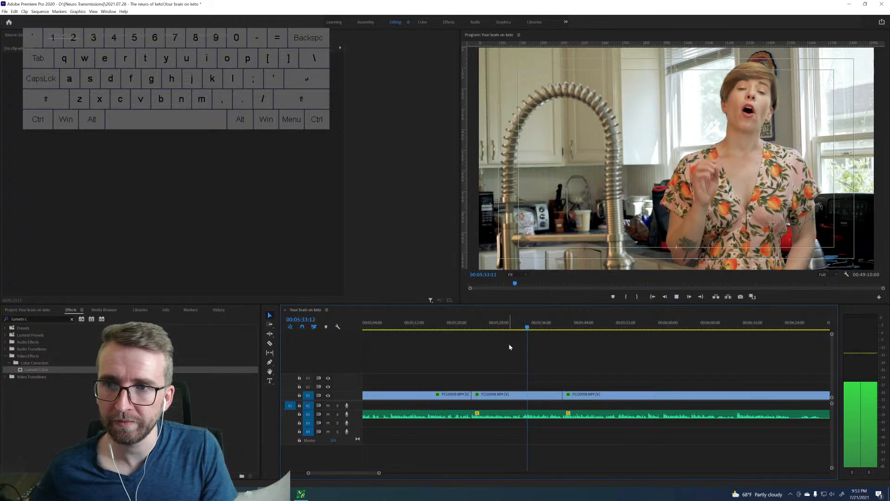
{"action": "left_click", "coordinate": [507, 327]}
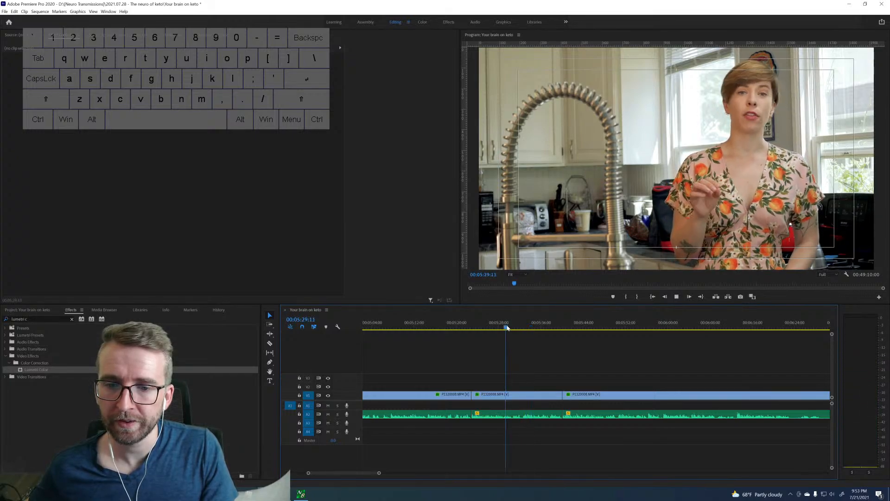
{"action": "key", "text": "space"}
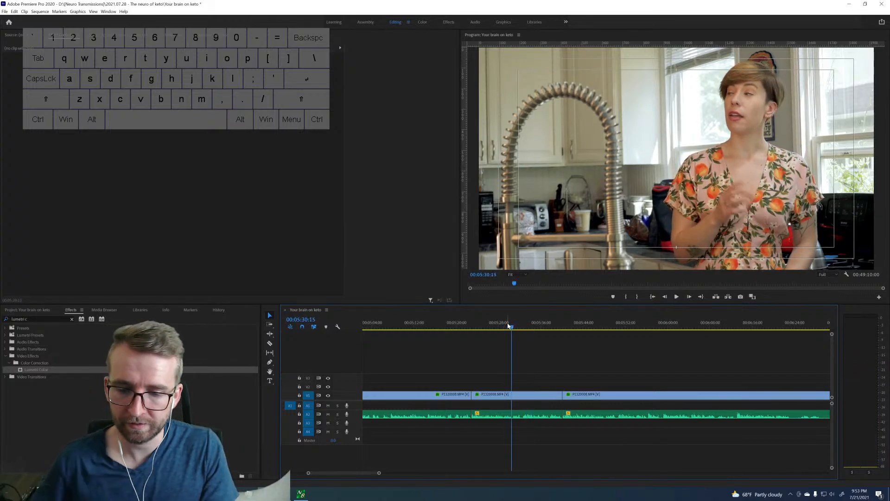
{"action": "left_click", "coordinate": [599, 327]}
{"action": "key", "text": "space"}
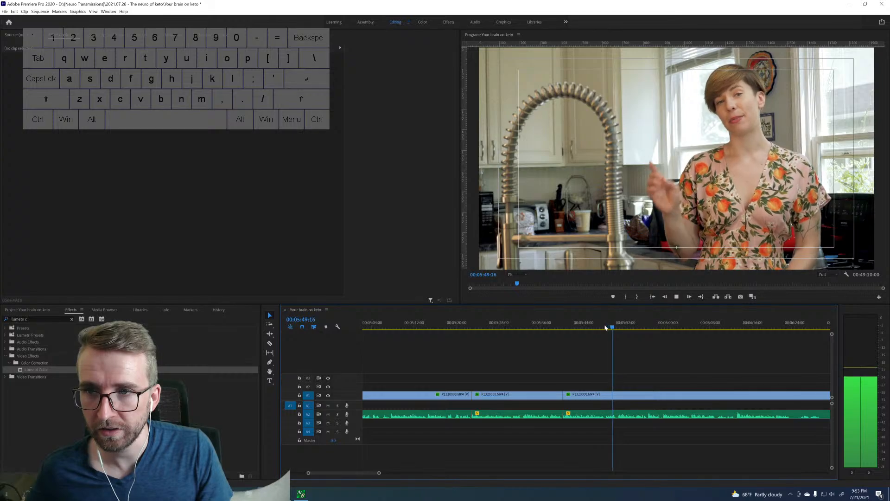
{"action": "key", "text": "space"}
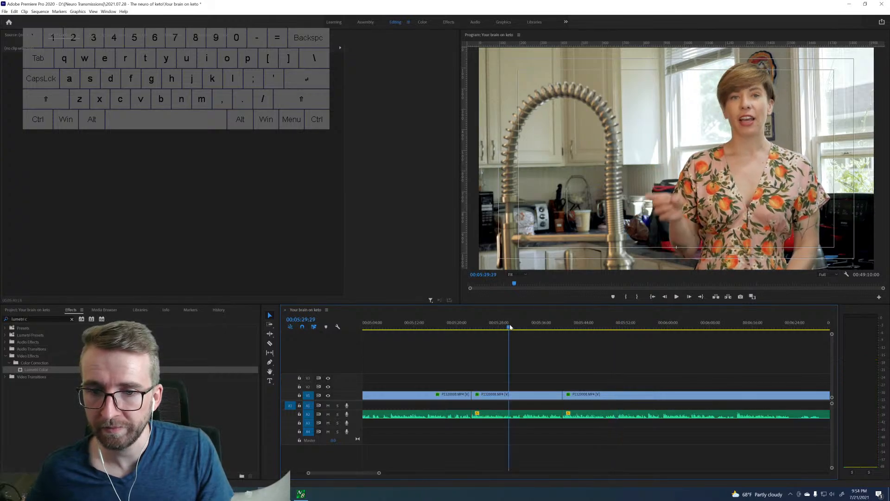
Find the exact frame for the switch between takes and cut the video and audio at 00:05:30:20.
{"action": "key", "text": "space"}
{"action": "key", "text": "space"}
{"action": "key", "text": "Right"}
{"action": "key", "text": "Right"}
{"action": "key", "text": "Right"}
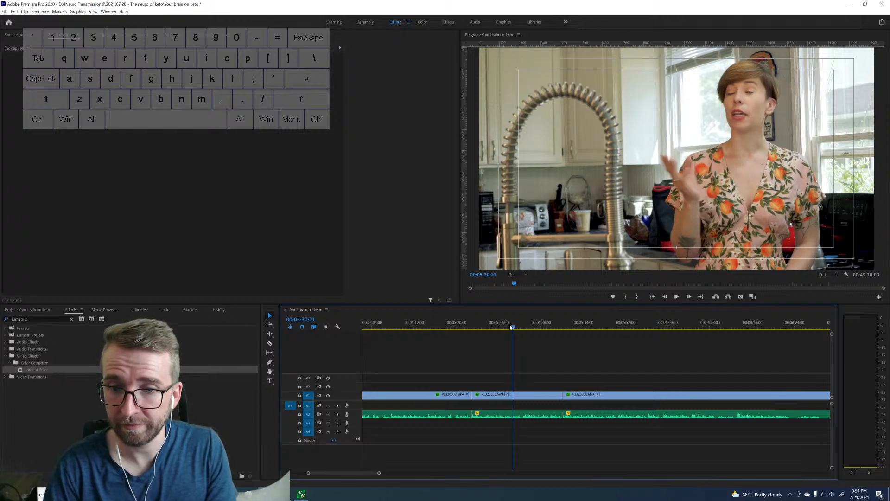
{"action": "key", "text": "Left"}
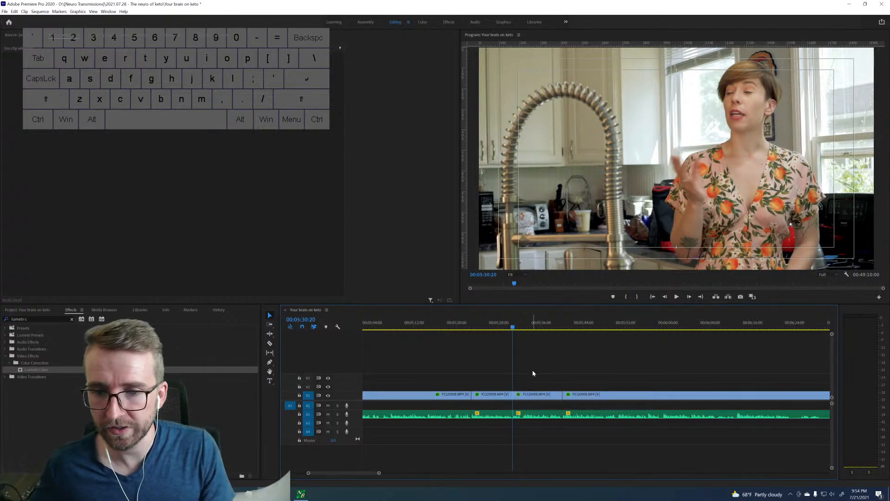
Ripple-delete the clip piece between the cuts at 00:05:30:20 and 00:05:40:02.
{"action": "left_click", "coordinate": [529, 396]}
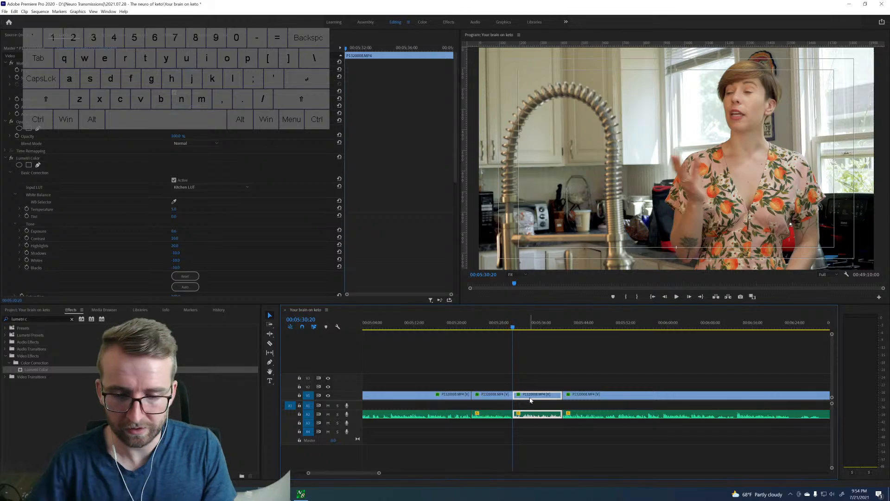
{"action": "key", "text": "Delete"}
{"action": "left_click", "coordinate": [529, 398]}
{"action": "key", "text": "Delete"}
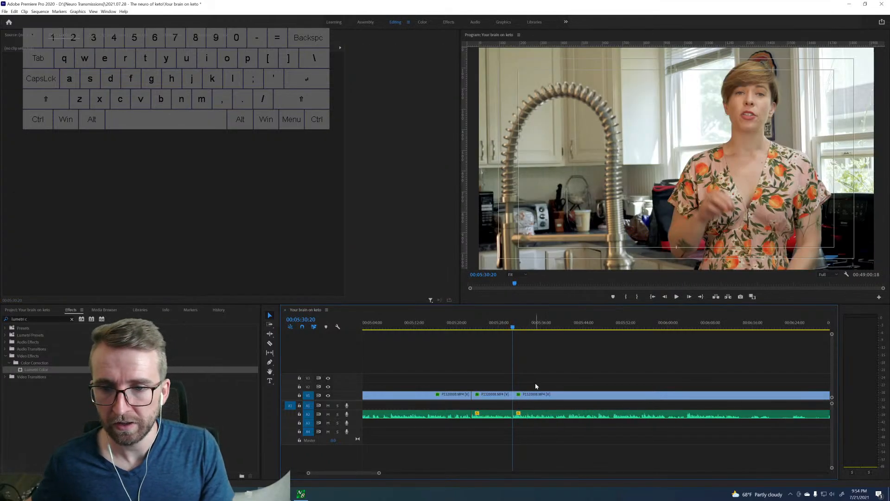
Cut out the section from 00:05:30:20 to 00:05:38:26, closing the gap, and play across the join.
{"action": "left_click_drag", "start_coordinate": [542, 328], "coordinate": [556, 323]}
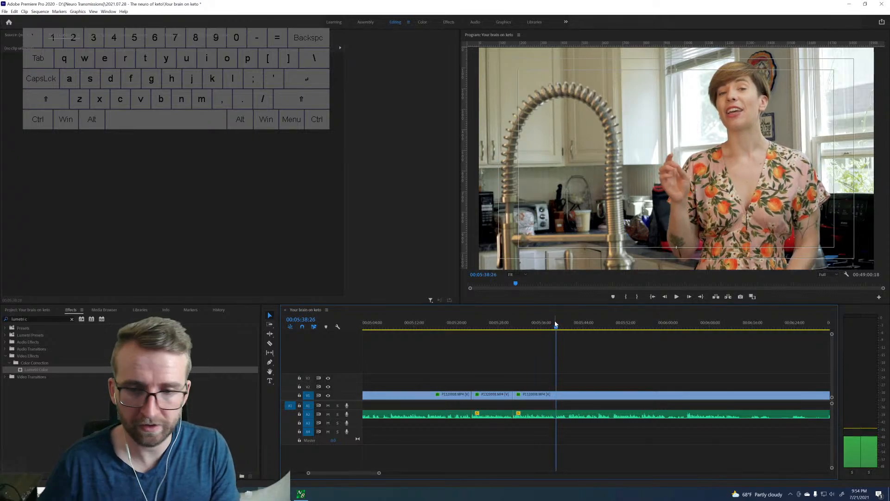
{"action": "key", "text": "ctrl+k"}
{"action": "left_click", "coordinate": [525, 402]}
{"action": "key", "text": "shift+Delete"}
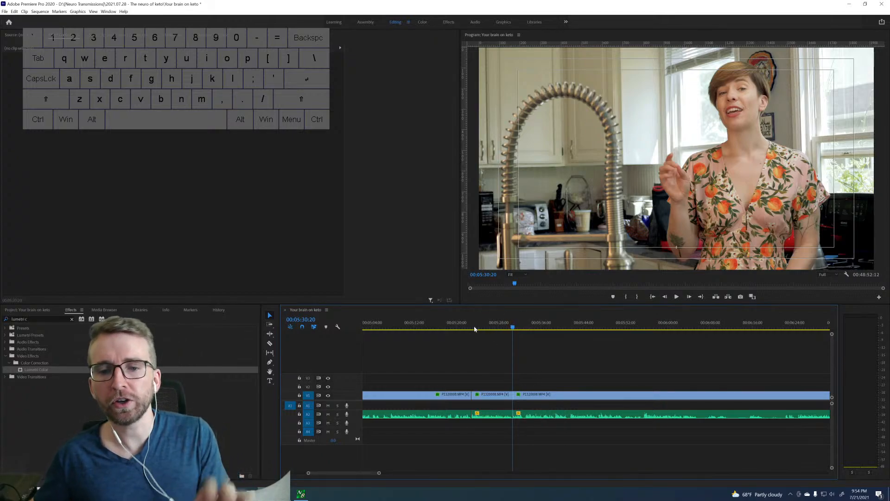
{"action": "key", "text": "space"}
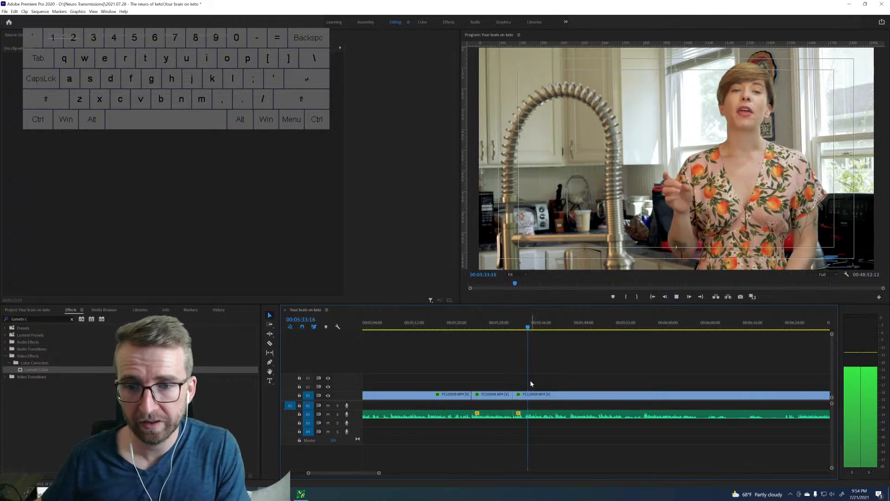
Split the clip at 00:05:32:24, enlarge and reposition the short piece before it as a close-up of the speaker, and play it.
{"action": "left_click", "coordinate": [524, 327]}
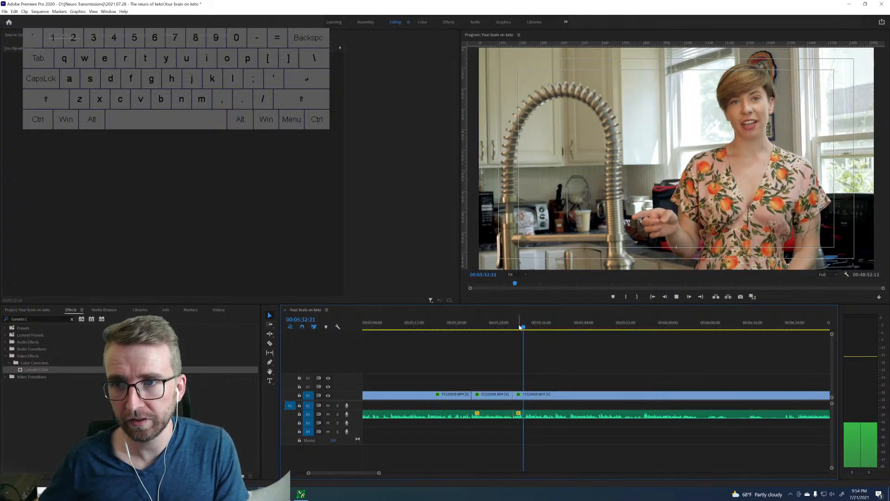
{"action": "key", "text": "space"}
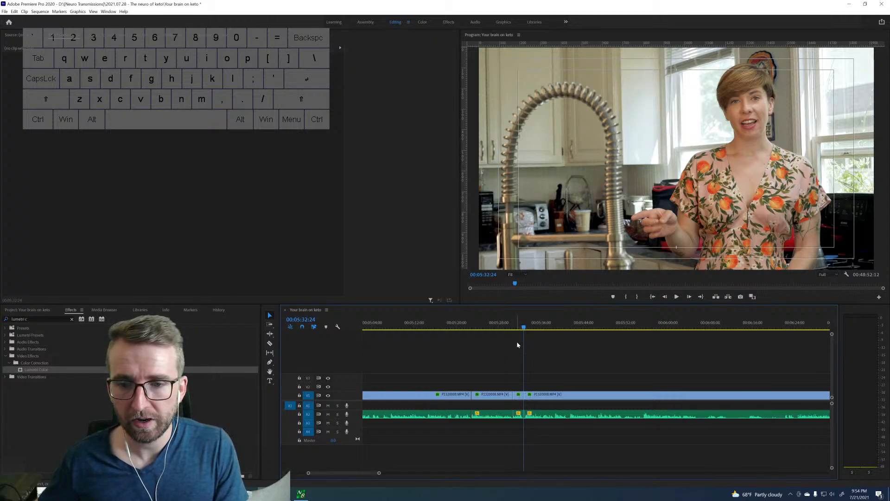
{"action": "left_click", "coordinate": [518, 394]}
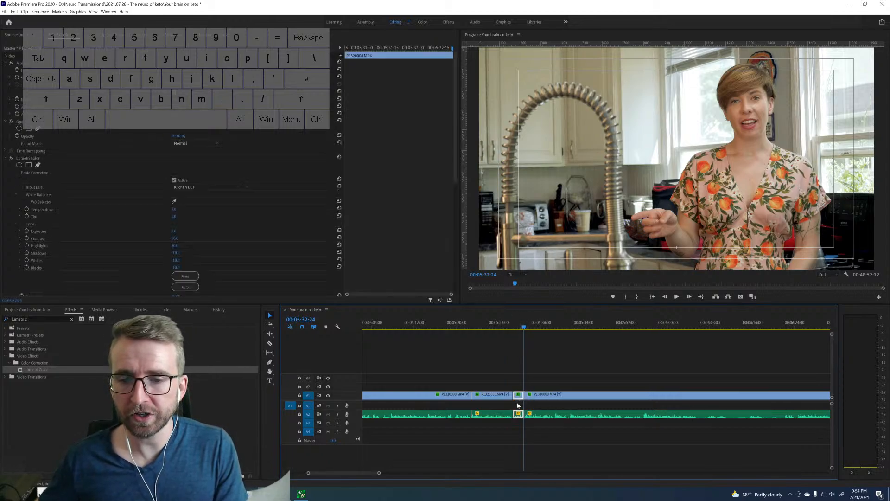
{"action": "left_click", "coordinate": [175, 80]}
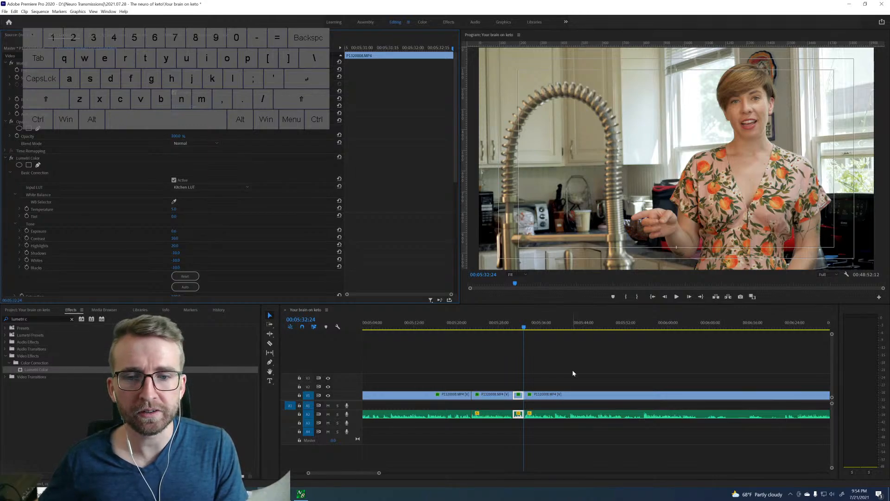
{"action": "key", "text": "Left"}
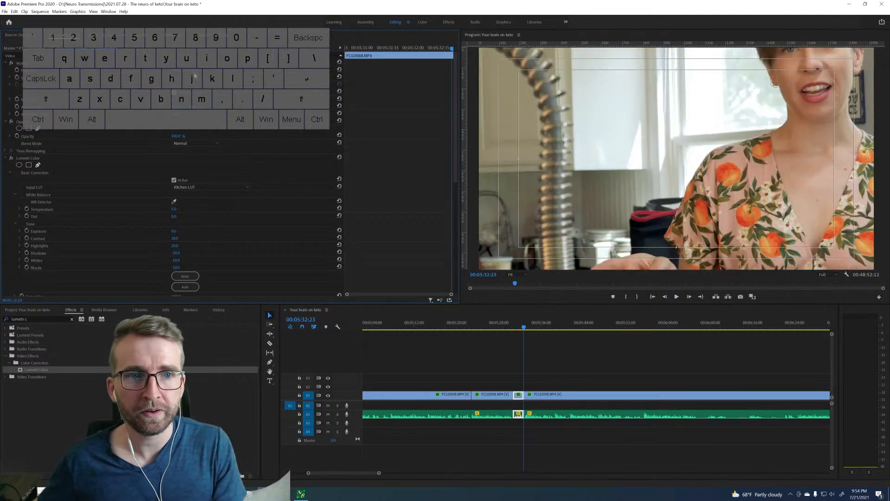
{"action": "left_click_drag", "start_coordinate": [195, 73], "coordinate": [74, 71]}
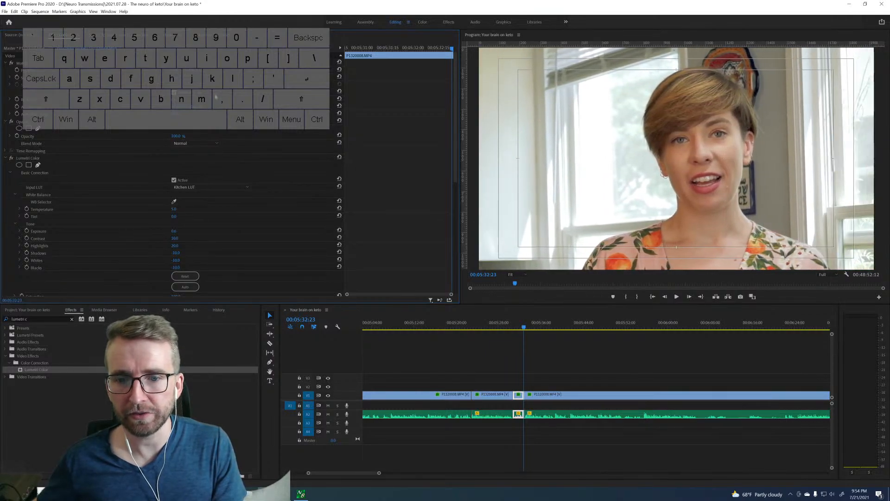
{"action": "left_click", "coordinate": [506, 325]}
{"action": "key", "text": "space"}
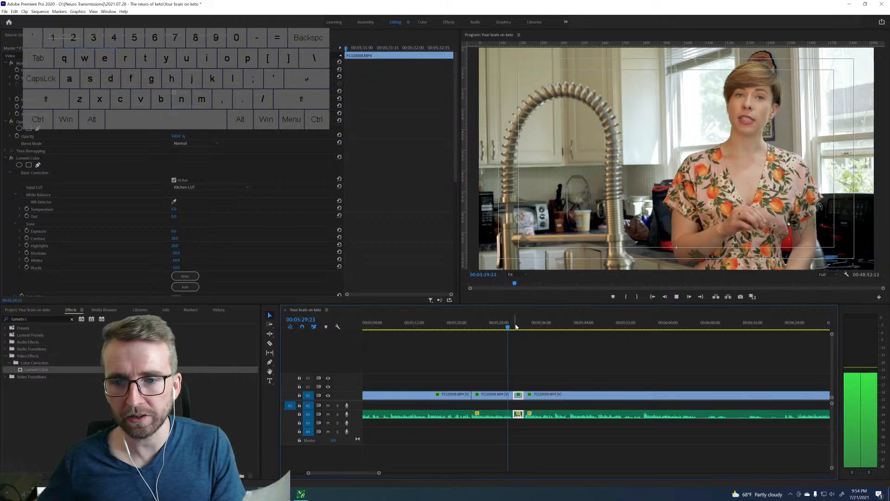
{"action": "key", "text": "space"}
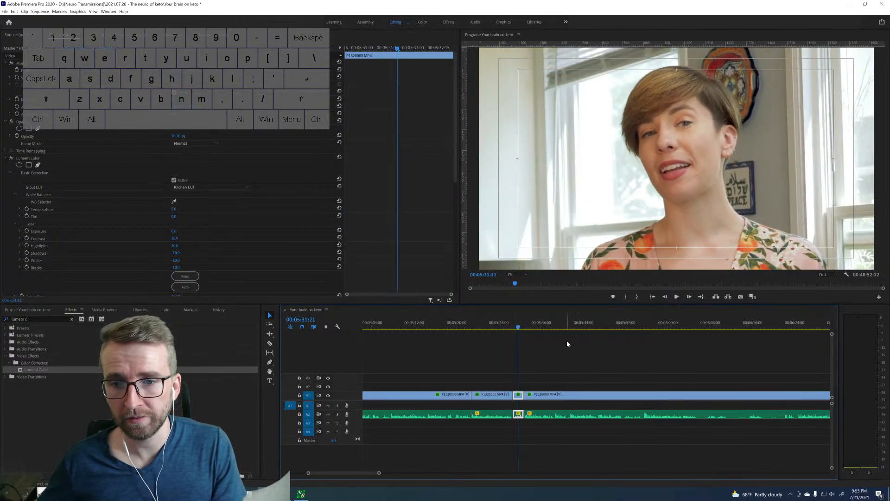
Roll the start of the short close-up clip slightly earlier than 00:05:30:20 and play across both edits.
{"action": "left_click", "coordinate": [508, 327]}
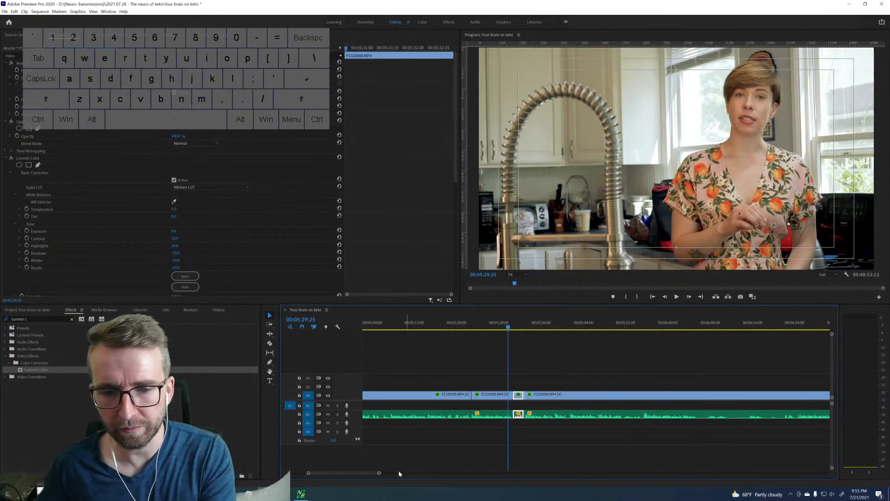
{"action": "left_click_drag", "start_coordinate": [376, 474], "coordinate": [357, 475]}
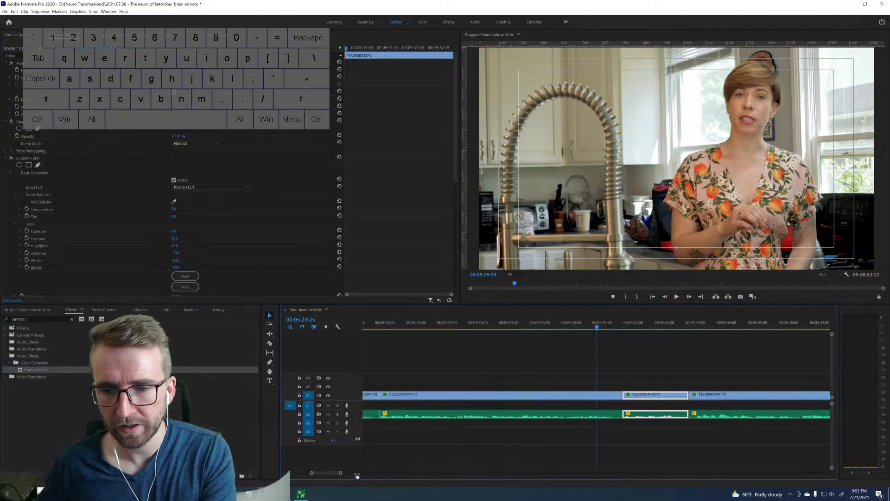
{"action": "left_click_drag", "start_coordinate": [620, 395], "coordinate": [613, 395]}
{"action": "key", "text": "space"}
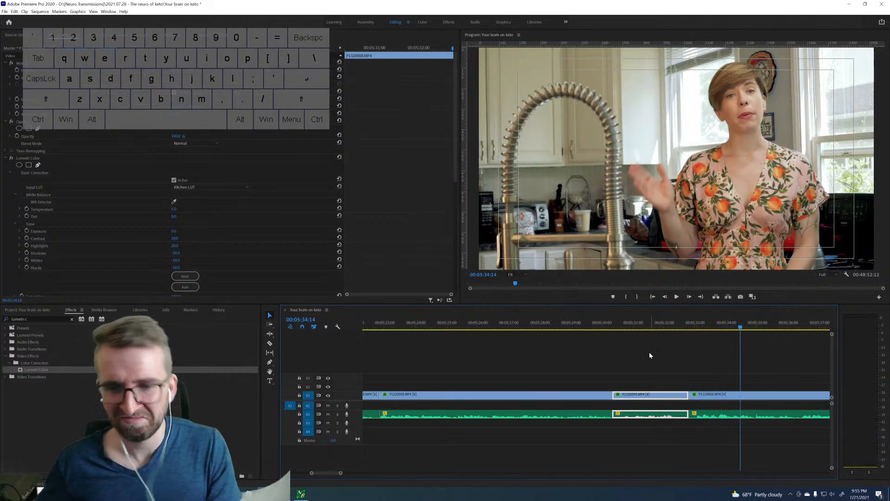
Fine-tune the close-up clip's framing so the speaker sits slightly right of centre and higher, and play it back.
{"action": "left_click", "coordinate": [653, 327]}
{"action": "left_click_drag", "start_coordinate": [175, 79], "coordinate": [255, 70]}
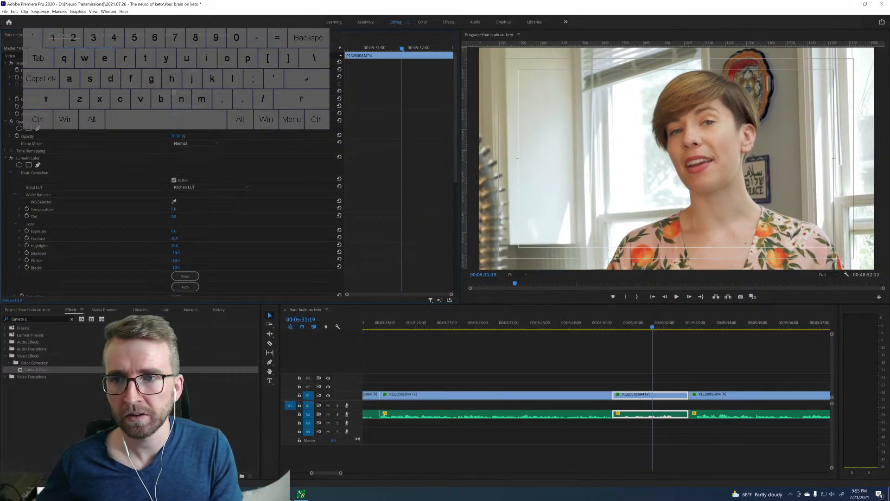
{"action": "left_click_drag", "start_coordinate": [609, 327], "coordinate": [638, 328]}
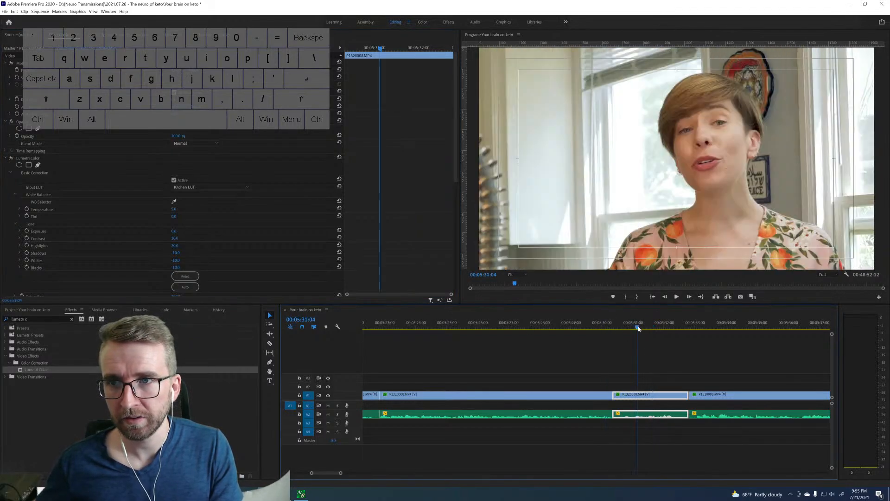
{"action": "left_click_drag", "start_coordinate": [192, 70], "coordinate": [160, 70]}
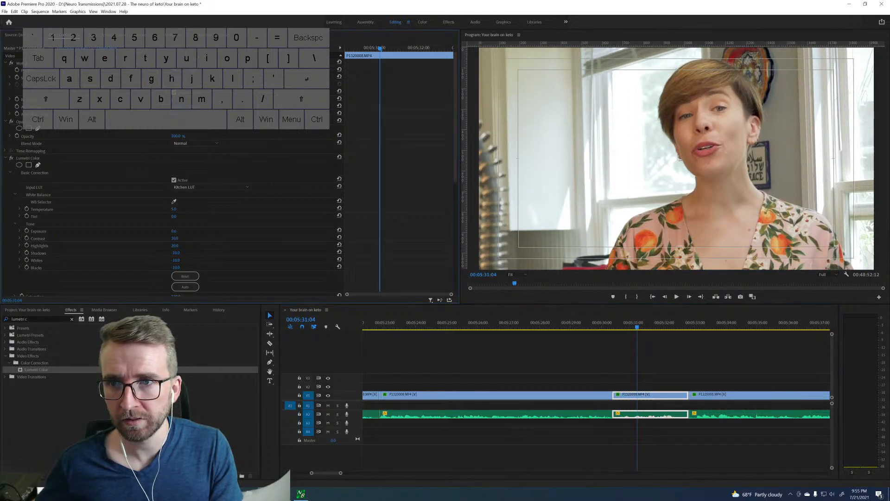
{"action": "left_click", "coordinate": [605, 327]}
{"action": "key", "text": "space"}
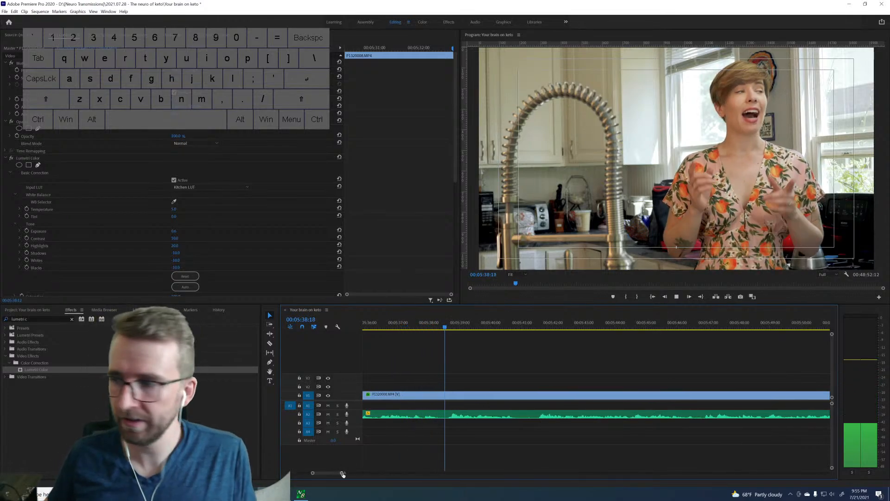
Listen to the speech after the close-up and split the video and audio at 00:05:54:27.
{"action": "scroll", "coordinate": [370, 473], "scroll_direction": "down", "scroll_amount": 5}
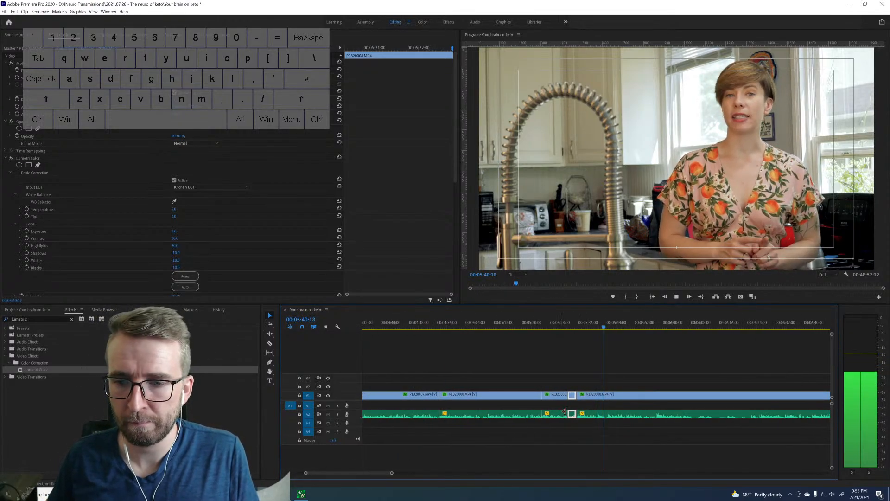
{"action": "scroll", "coordinate": [617, 408], "scroll_direction": "down", "scroll_amount": 3}
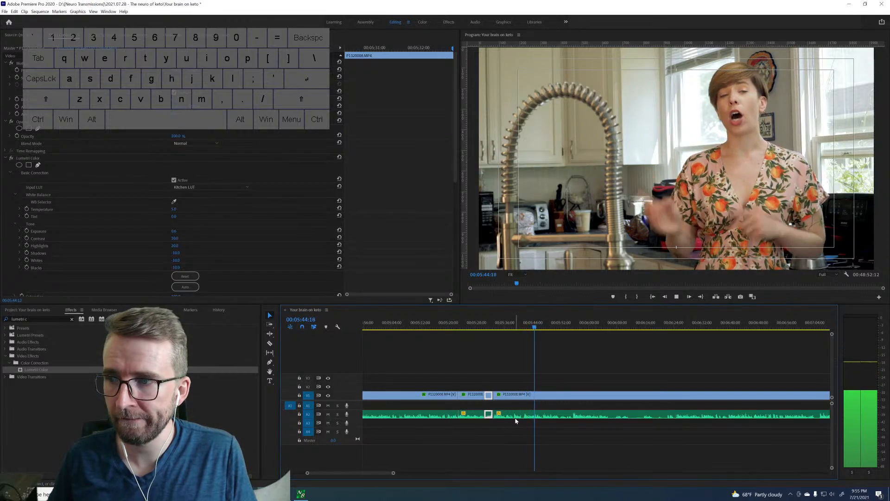
{"action": "left_click_drag", "start_coordinate": [393, 473], "coordinate": [381, 473]}
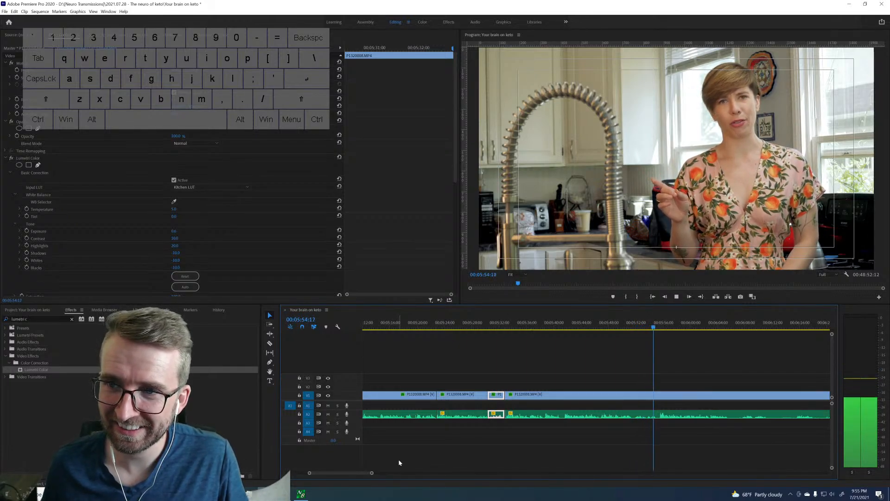
{"action": "key", "text": "space"}
{"action": "key", "text": "Left"}
{"action": "key", "text": "Left"}
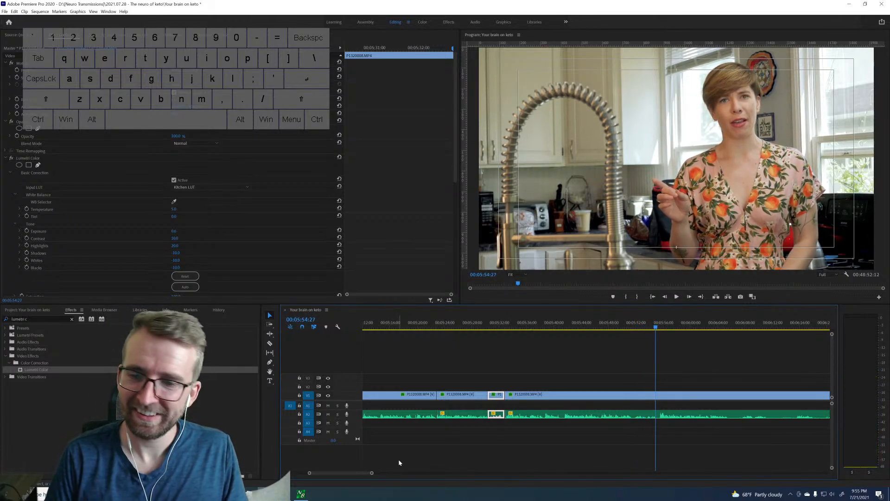
{"action": "key", "text": "ctrl+k"}
Play on past the last cut and split the video and audio at 00:06:05:26.
{"action": "scroll", "coordinate": [498, 445], "scroll_direction": "down", "scroll_amount": 3}
{"action": "key", "text": "space"}
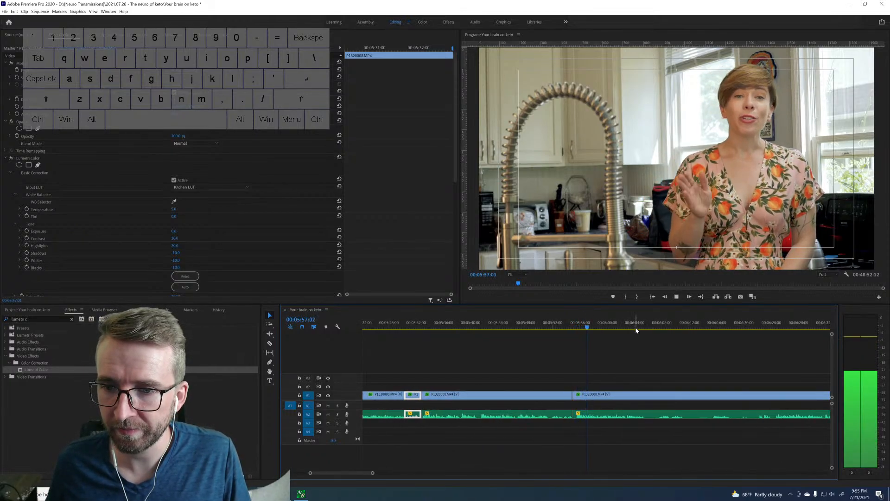
{"action": "key", "text": "space"}
{"action": "key", "text": "space"}
{"action": "key", "text": "space"}
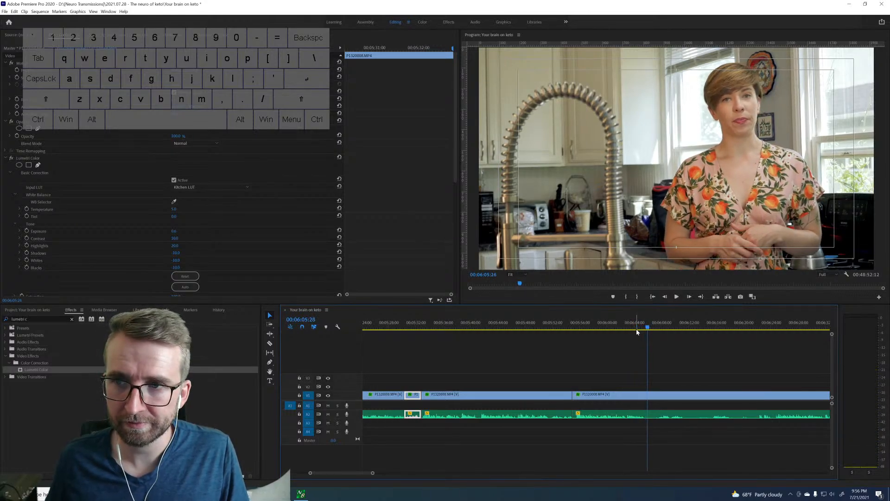
Review the speech up to 00:06:29:06, find where the usable take begins, and split the video and audio at about 00:06:24.
{"action": "scroll", "coordinate": [626, 370], "scroll_direction": "down", "scroll_amount": 5}
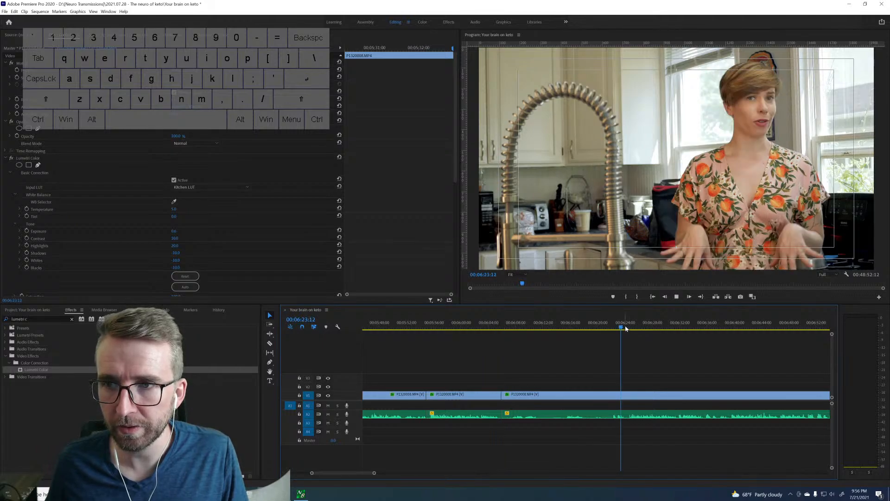
{"action": "key", "text": "space"}
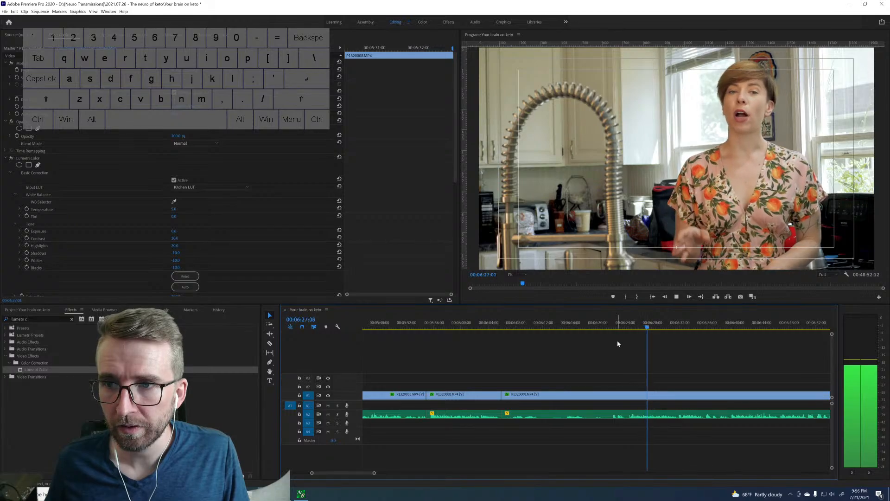
{"action": "key", "text": "space"}
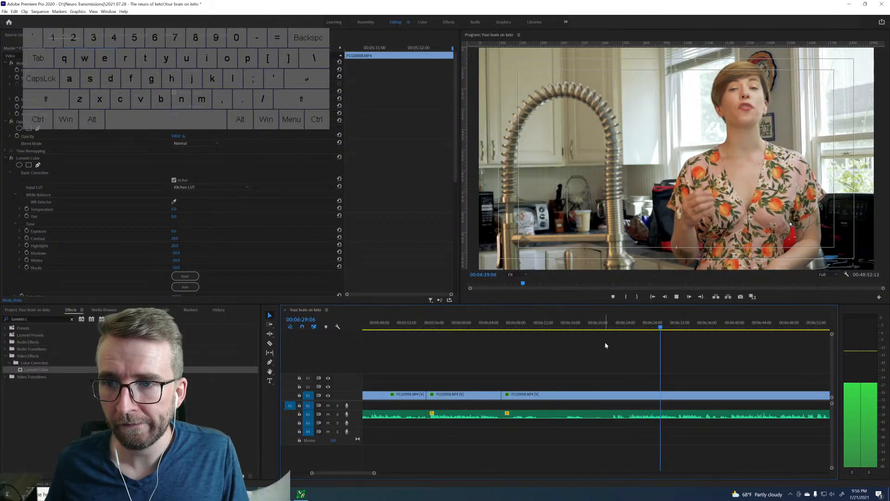
{"action": "left_click_drag", "start_coordinate": [374, 473], "coordinate": [398, 473]}
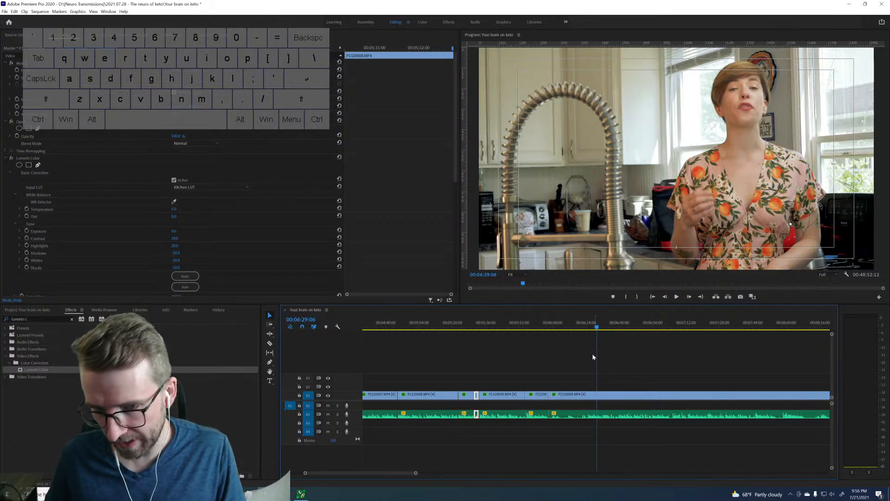
{"action": "key", "text": "space"}
{"action": "left_click_drag", "start_coordinate": [415, 473], "coordinate": [365, 473]}
{"action": "key", "text": "space"}
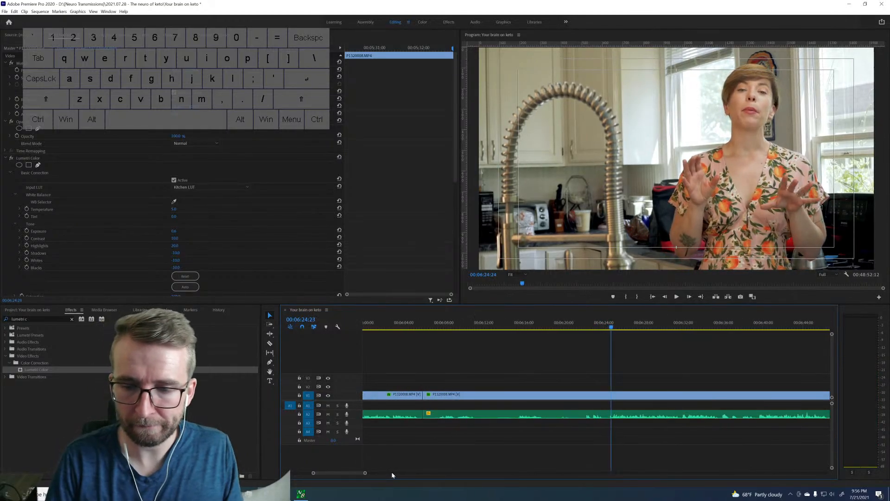
{"action": "key", "text": "ctrl+k"}
Ripple-delete the clip piece between the cuts at 00:06:05:26 and about 00:06:24, and play across the join.
{"action": "key", "text": "space"}
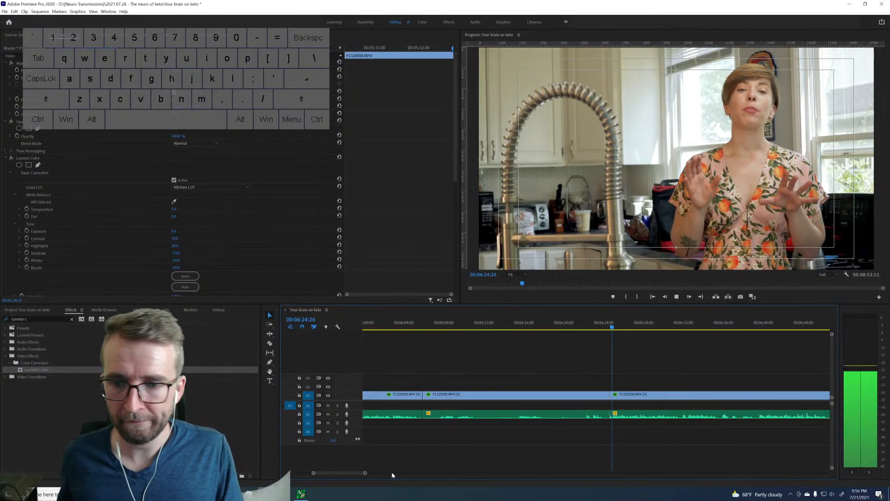
{"action": "key", "text": "space"}
{"action": "left_click", "coordinate": [497, 395]}
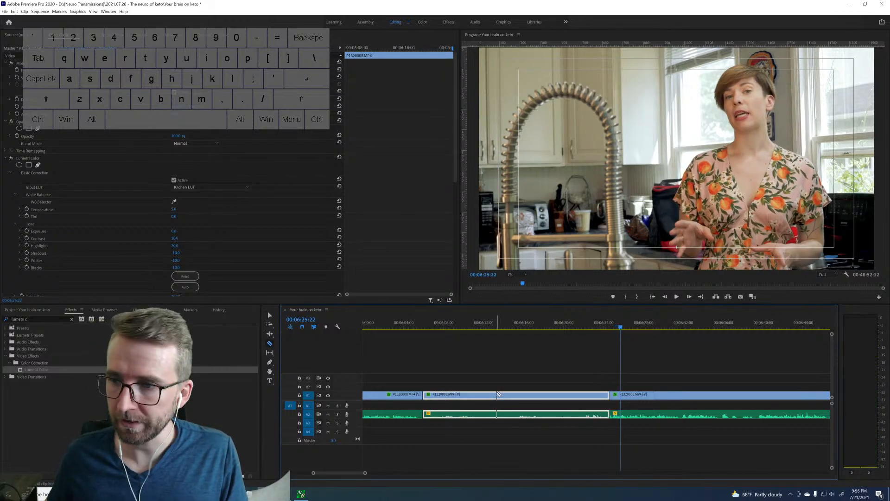
{"action": "key", "text": "shift+Delete"}
{"action": "key", "text": "space"}
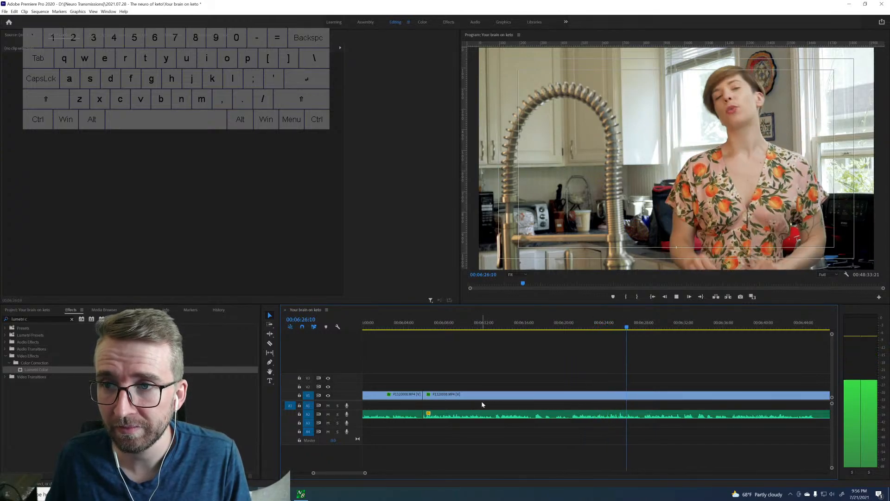
Review the speech following the join from about 00:06:26 to 00:06:56:24 for the next usable take.
{"action": "scroll", "coordinate": [490, 402], "scroll_direction": "down", "scroll_amount": 2}
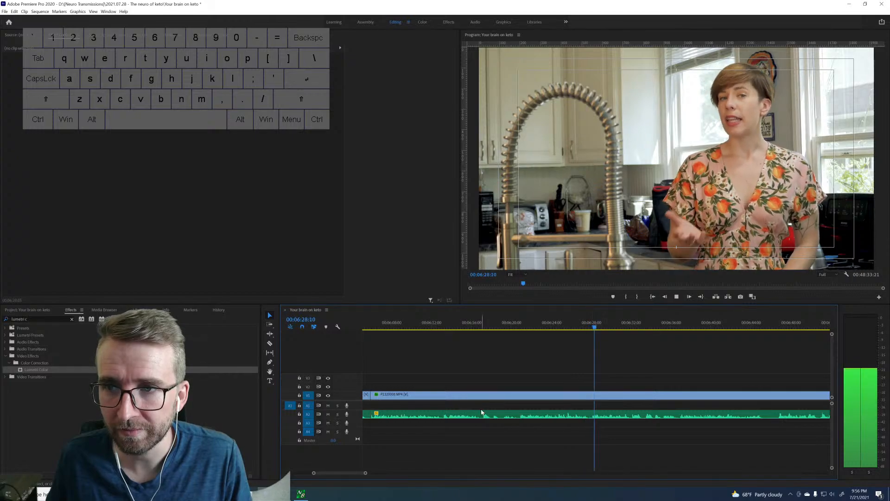
{"action": "left_click_drag", "start_coordinate": [365, 473], "coordinate": [427, 473]}
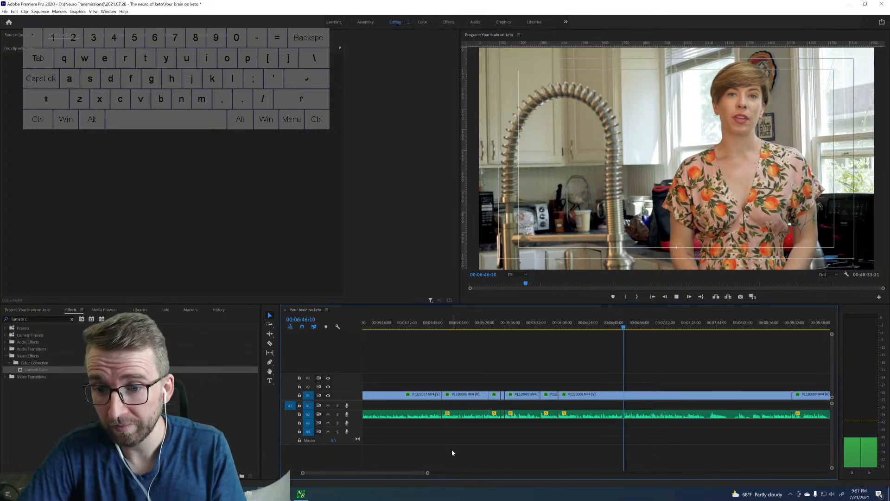
{"action": "key", "text": "space"}
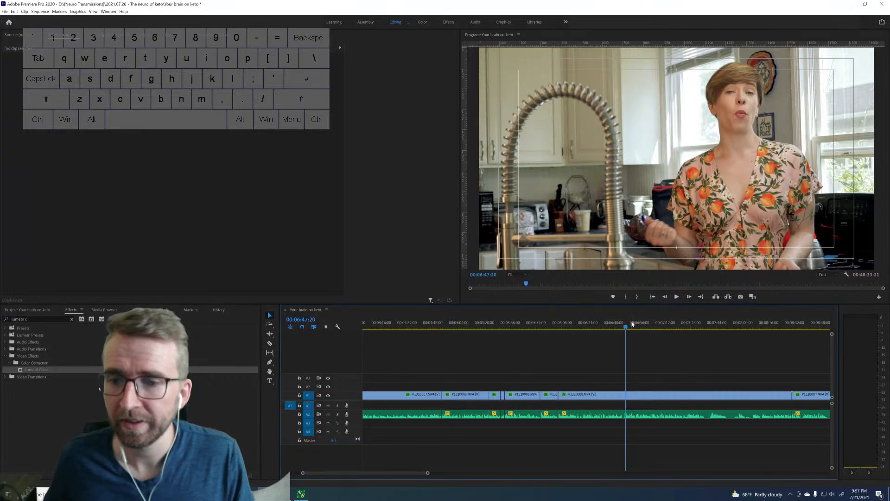
{"action": "left_click_drag", "start_coordinate": [617, 329], "coordinate": [636, 327]}
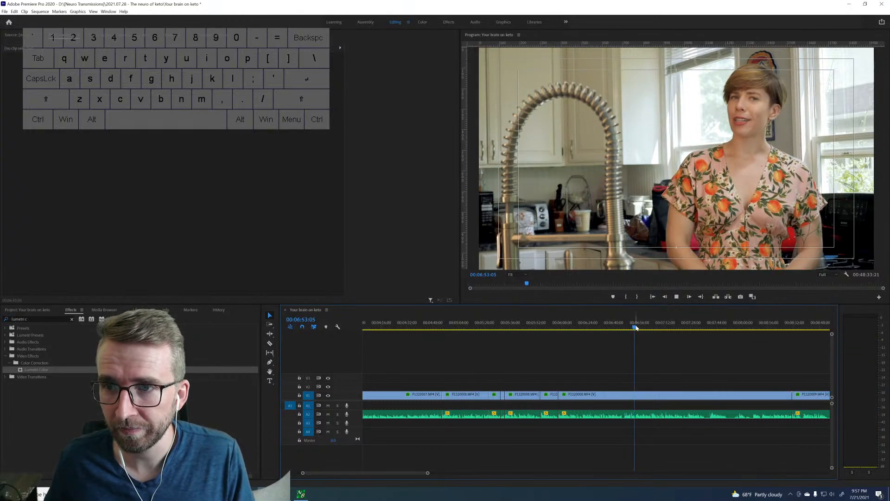
{"action": "key", "text": "space"}
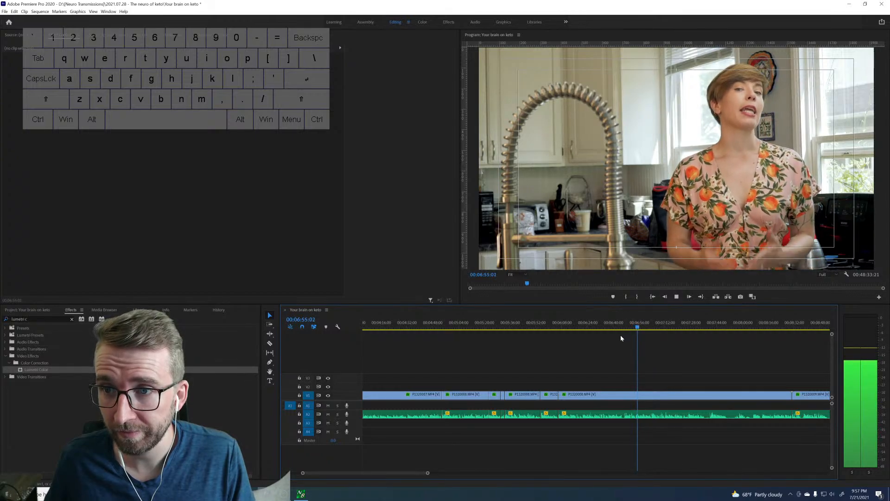
{"action": "key", "text": "space"}
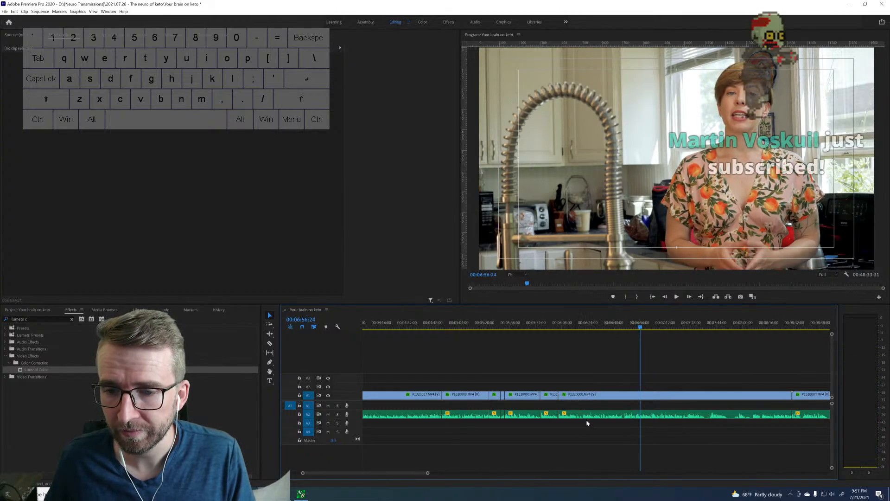
Play the take from about 00:06:53 to its end and split the video and audio at 00:07:36:14.
{"action": "left_click_drag", "start_coordinate": [427, 473], "coordinate": [378, 476]}
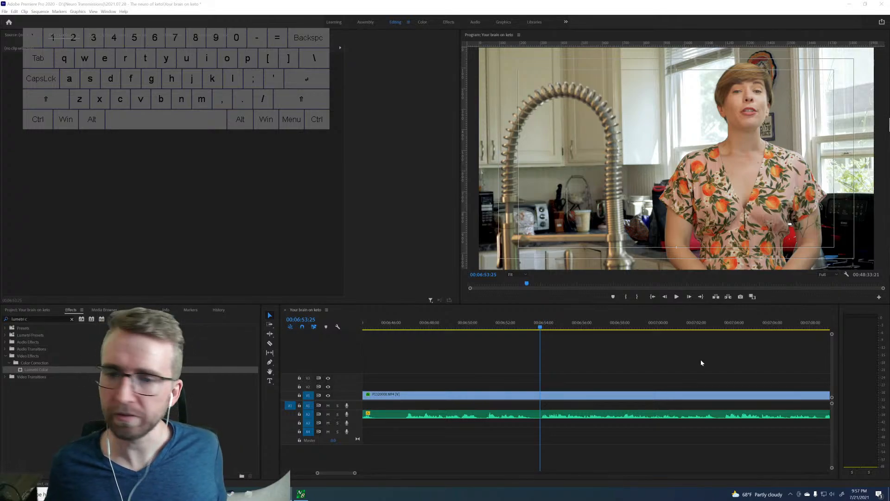
{"action": "left_click", "coordinate": [558, 359]}
{"action": "key", "text": "space"}
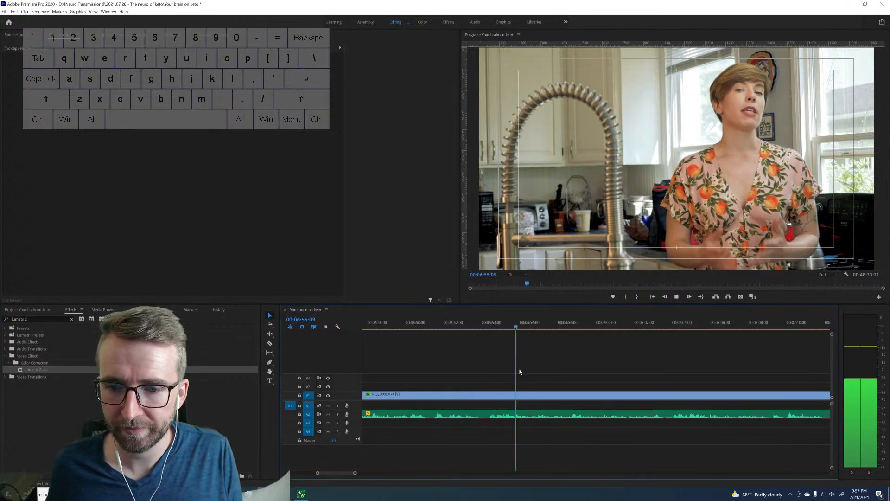
{"action": "left_click_drag", "start_coordinate": [355, 472], "coordinate": [367, 471]}
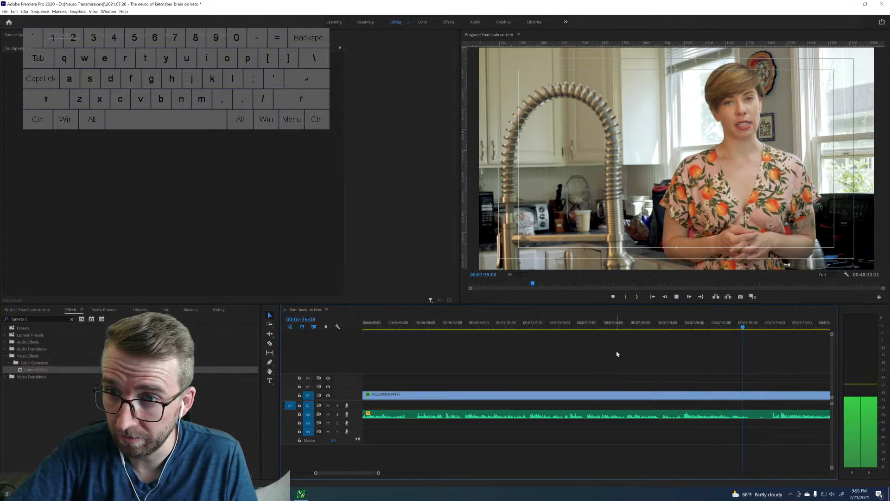
{"action": "key", "text": "space"}
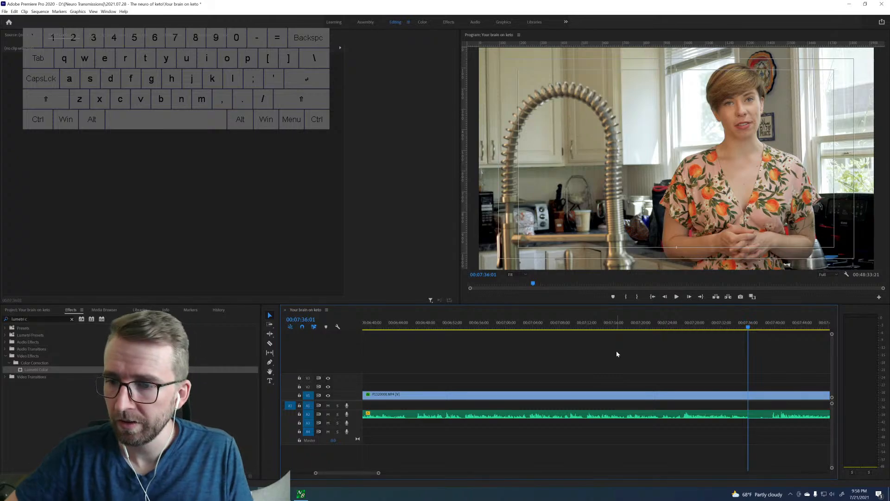
{"action": "key", "text": "space"}
{"action": "key", "text": "space"}
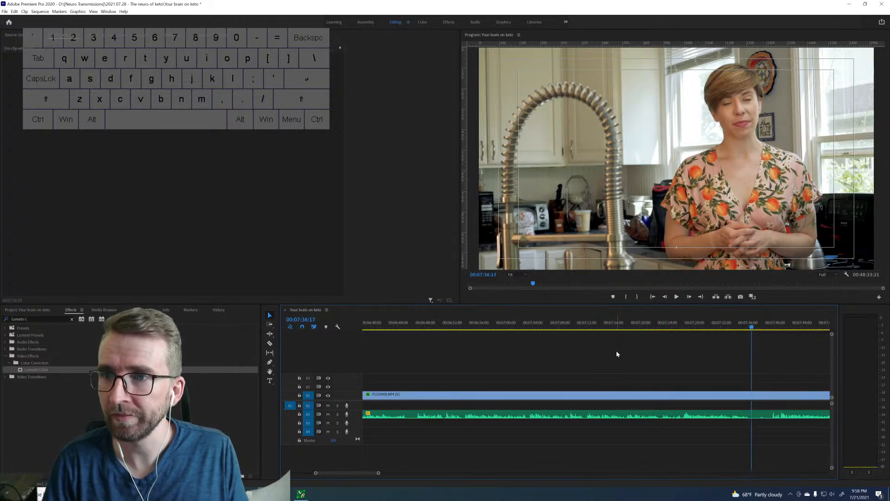
{"action": "key", "text": "Left"}
{"action": "key", "text": "Left"}
{"action": "key", "text": "Left"}
{"action": "key", "text": "Left"}
{"action": "key", "text": "ctrl+k"}
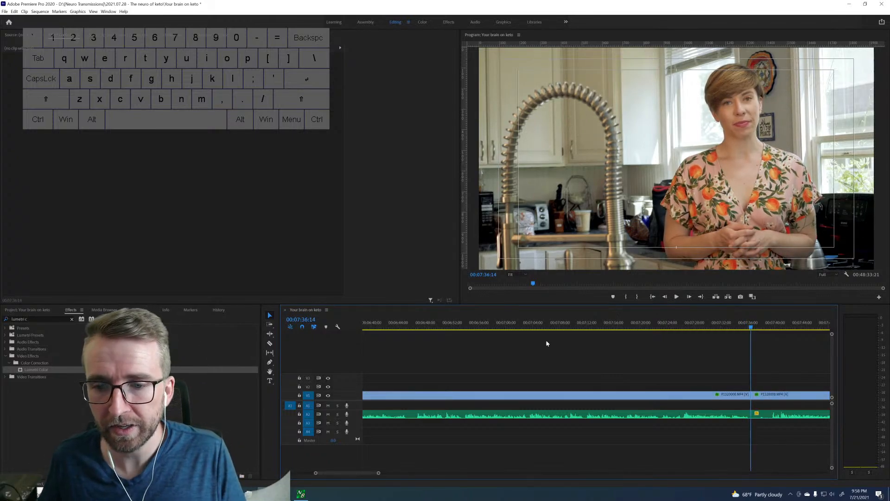
Search back through the take for its first usable words and split the video and audio at 00:06:53:26.
{"action": "left_click", "coordinate": [583, 323]}
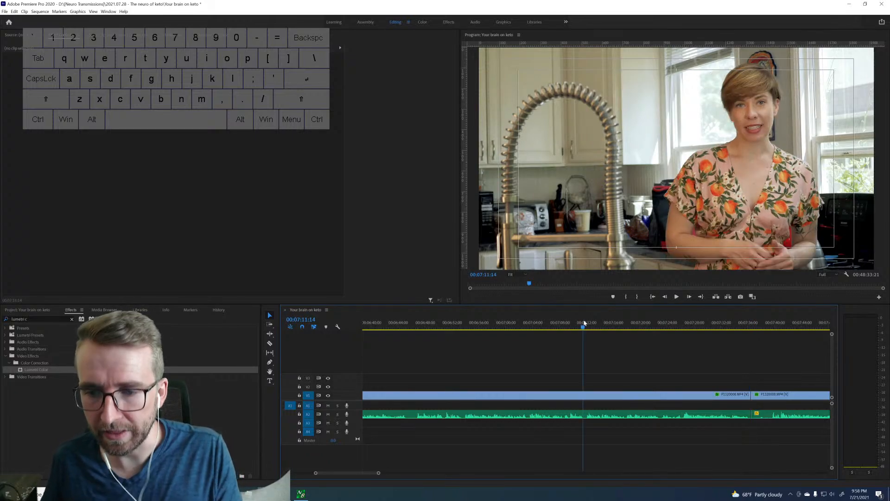
{"action": "key", "text": "space"}
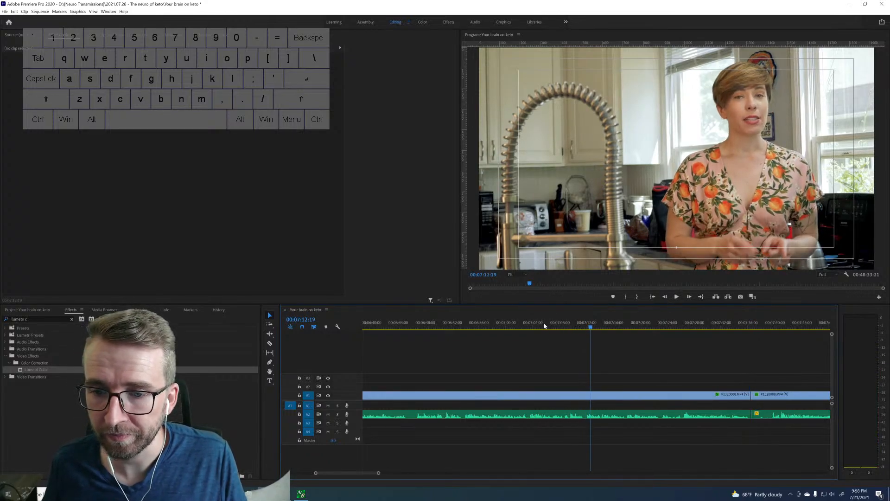
{"action": "key", "text": "space"}
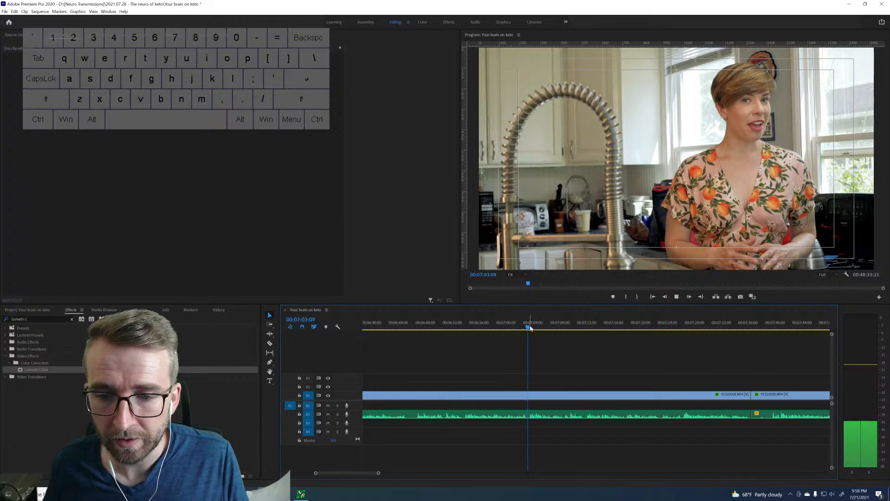
{"action": "key", "text": "space"}
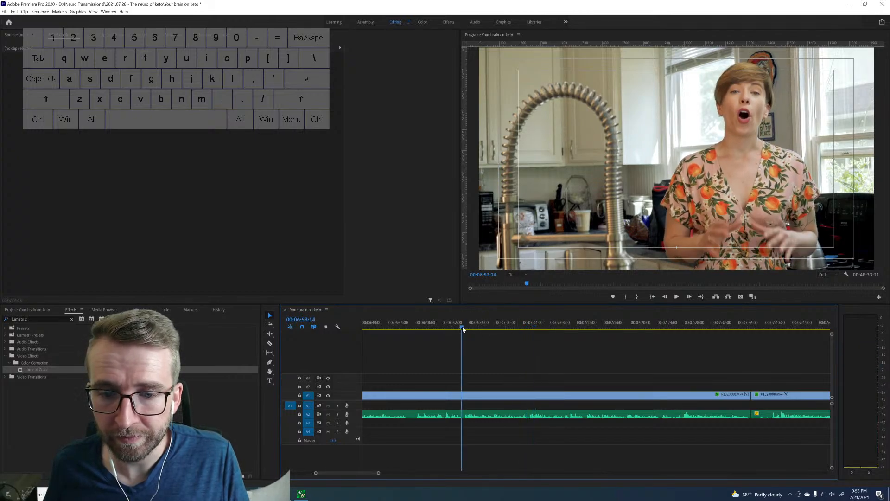
{"action": "key", "text": "space"}
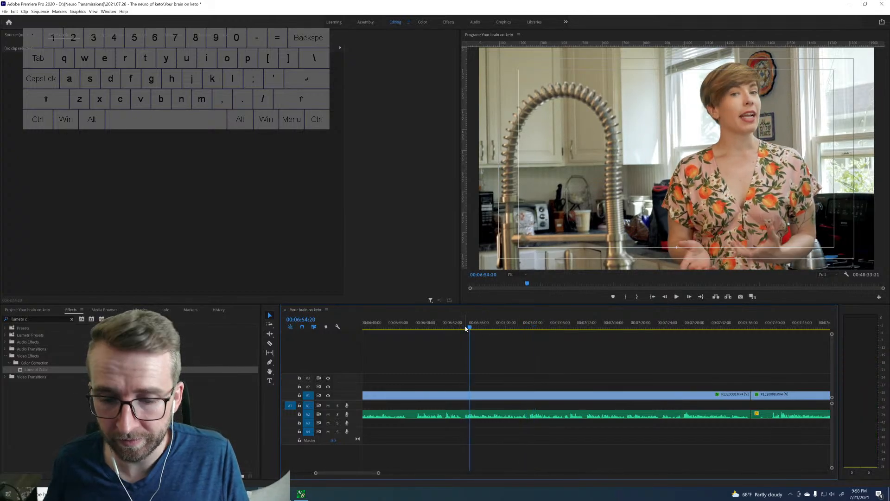
{"action": "key", "text": "space"}
{"action": "key", "text": "space"}
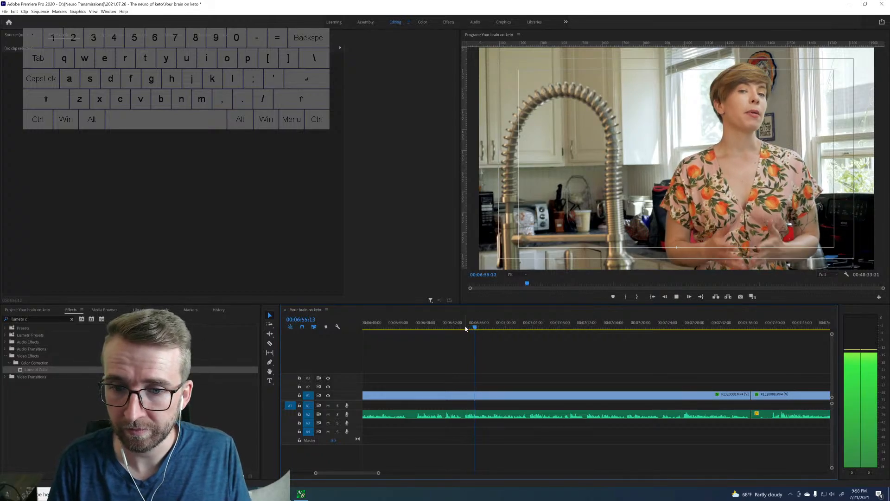
{"action": "left_click", "coordinate": [465, 328]}
{"action": "key", "text": "space"}
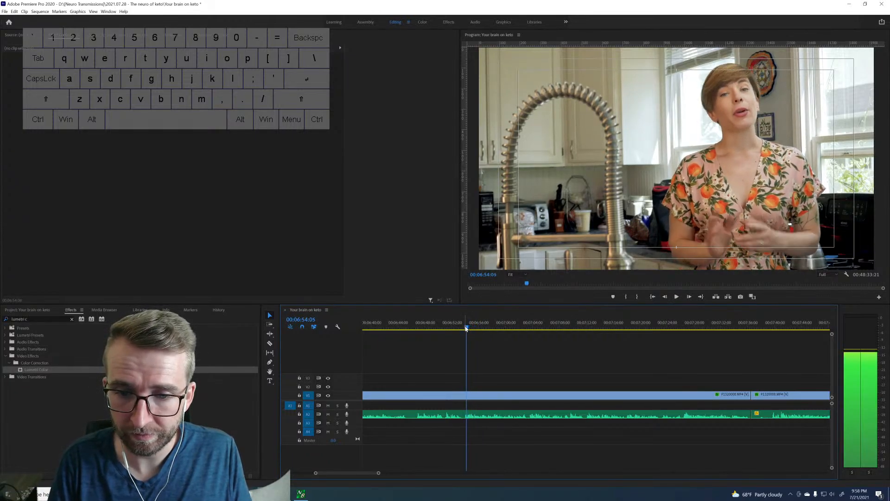
{"action": "key", "text": "space"}
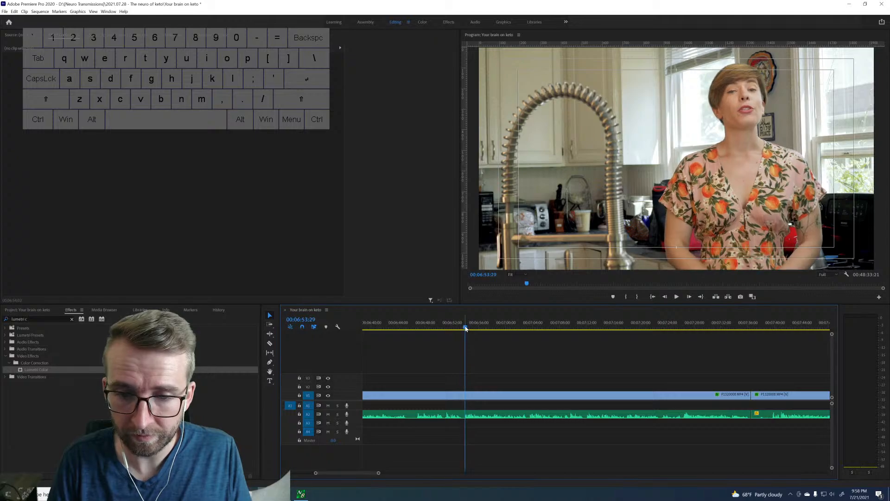
{"action": "key", "text": "Left"}
{"action": "key", "text": "Left"}
{"action": "key", "text": "Left"}
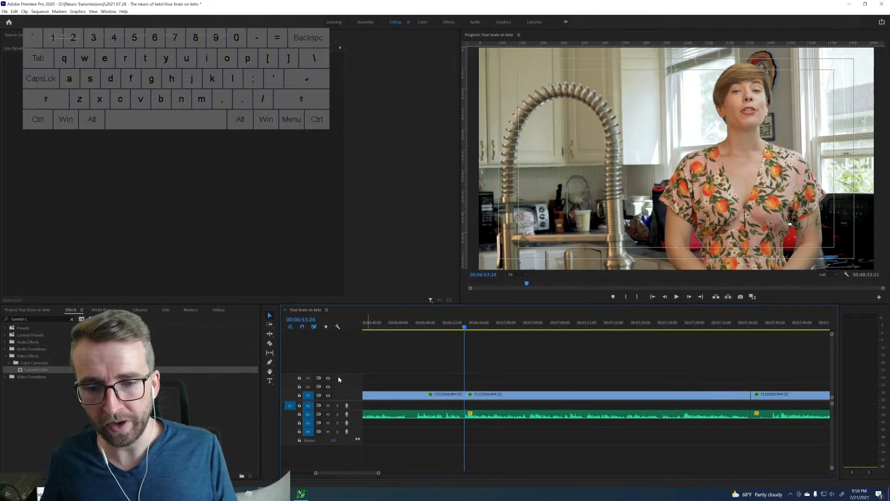
Ripple-delete the two rejected clip pieces between the cuts at 00:05:54:27 and 00:06:53:26, checking the second before removing it.
{"action": "left_click", "coordinate": [387, 396]}
{"action": "key", "text": "shift+Delete"}
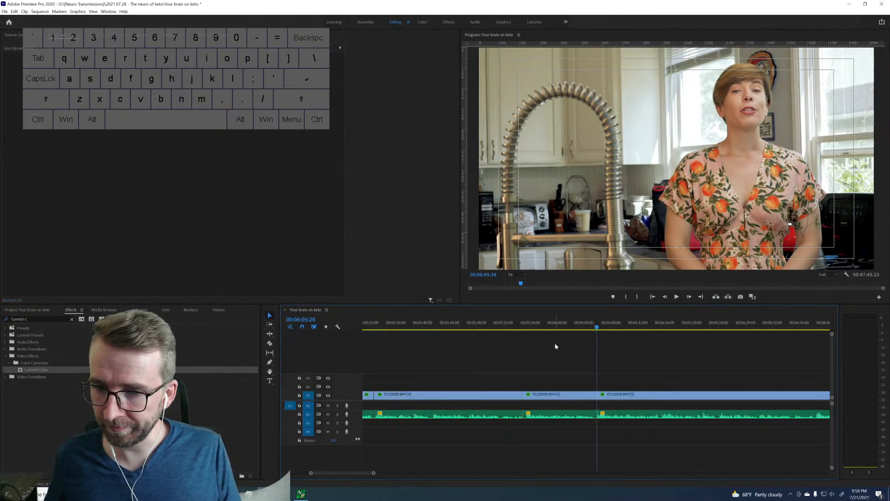
{"action": "key", "text": "Up"}
{"action": "key", "text": "space"}
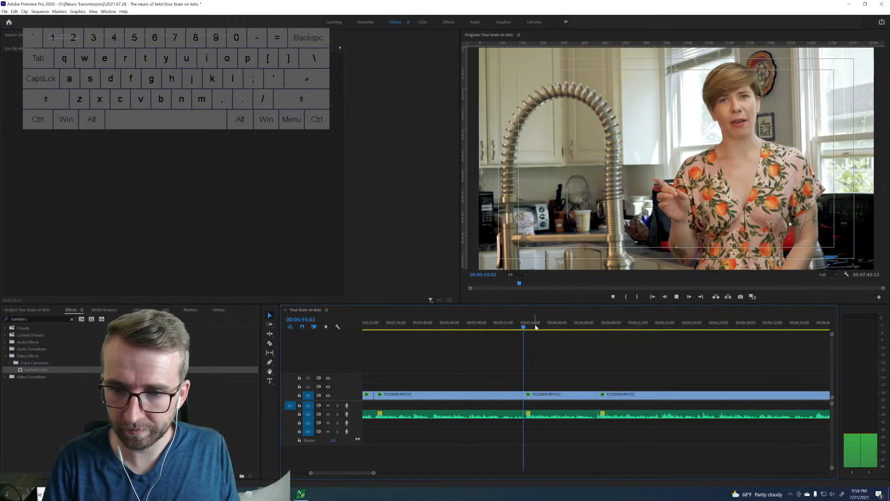
{"action": "key", "text": "space"}
{"action": "left_click", "coordinate": [557, 398]}
{"action": "key", "text": "shift+Delete"}
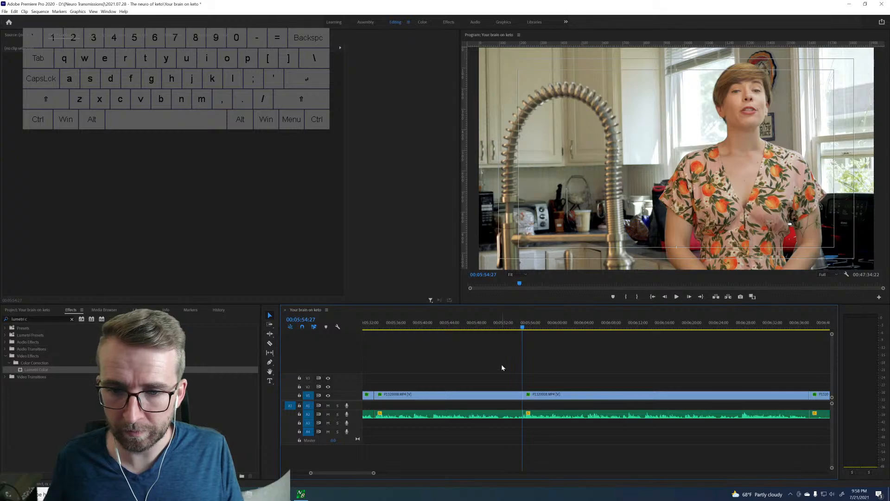
Check the earlier takes, ripple-delete the clip pieces between 00:05:22:25 and 00:05:54:27, and play across the join.
{"action": "left_click", "coordinate": [390, 323]}
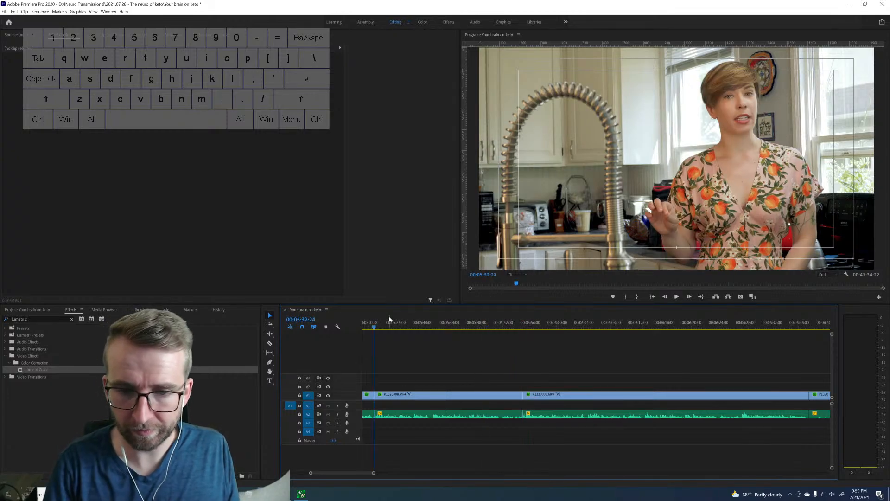
{"action": "key", "text": "space"}
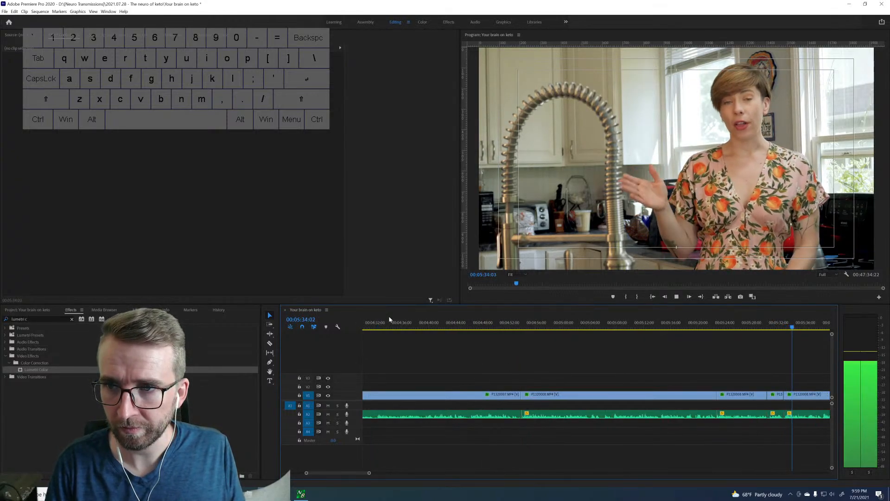
{"action": "key", "text": "space"}
{"action": "key", "text": "space"}
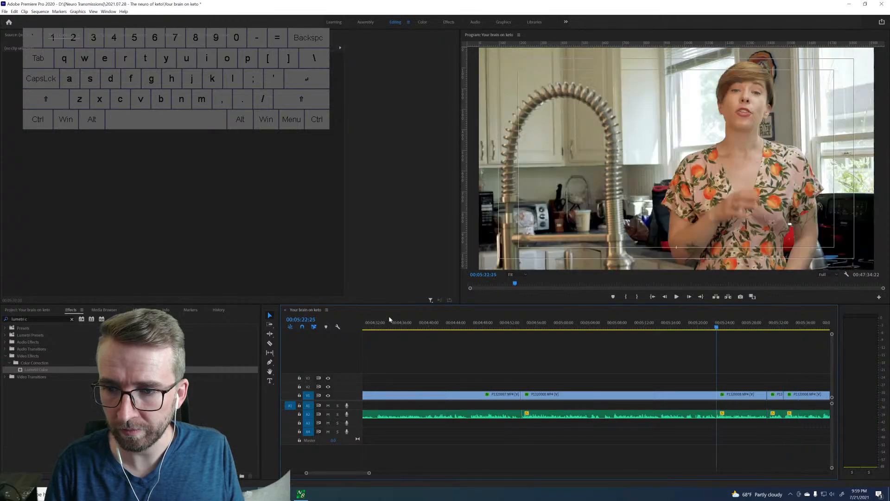
{"action": "key", "text": "space"}
{"action": "scroll", "coordinate": [534, 377], "scroll_direction": "down", "scroll_amount": 5}
{"action": "left_click_drag", "start_coordinate": [654, 385], "coordinate": [659, 394]}
{"action": "key", "text": "shift+Delete"}
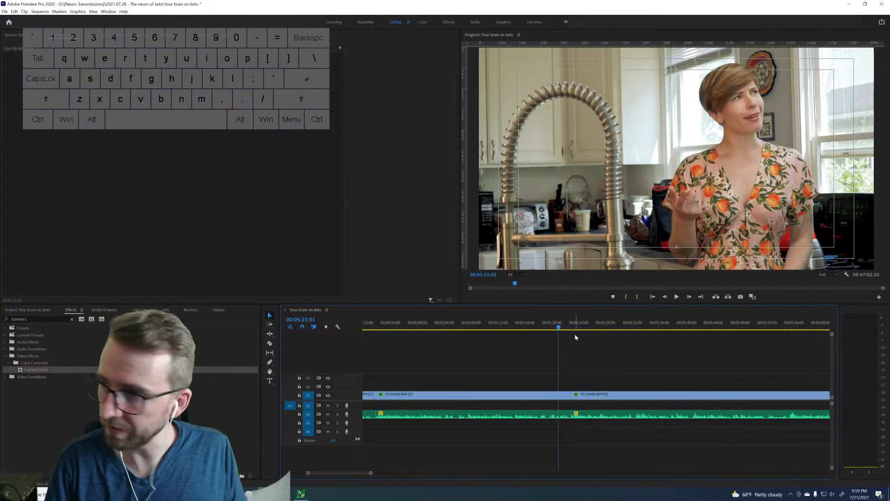
{"action": "key", "text": "space"}
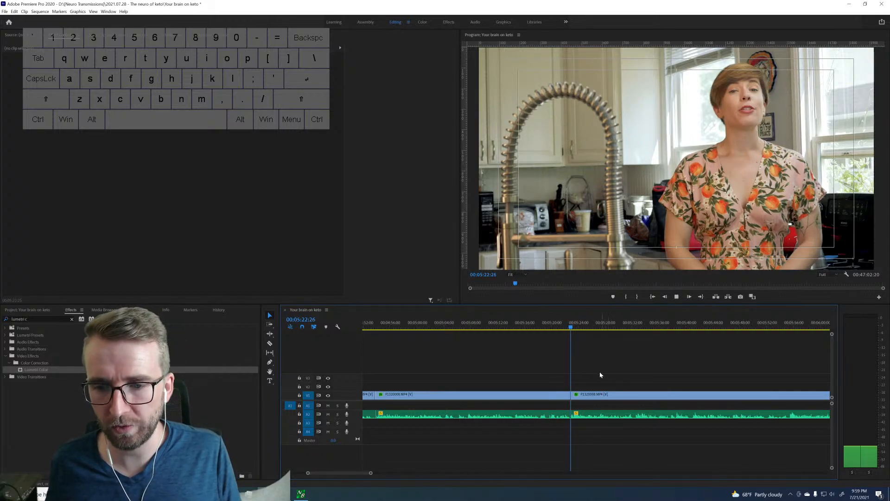
{"action": "scroll", "coordinate": [598, 359], "scroll_direction": "down", "scroll_amount": 5}
{"action": "key", "text": "space"}
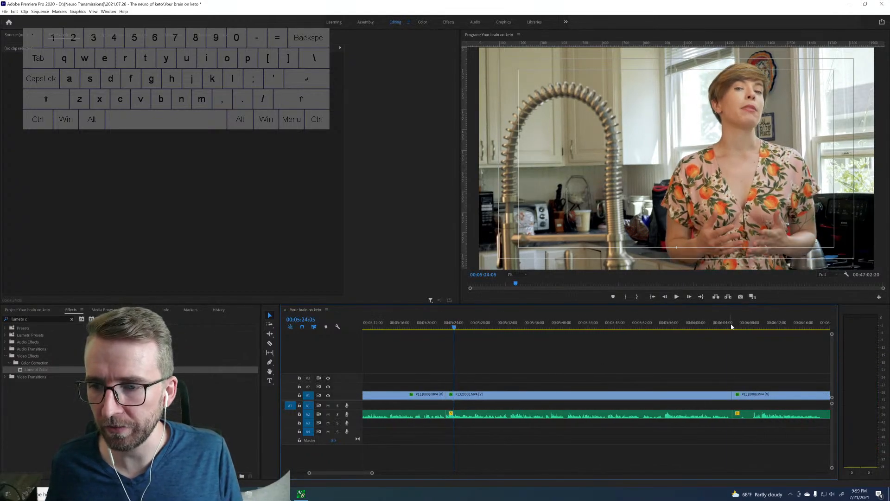
Skim the footage following the cut at about 00:06:05 up to about 00:06:42 to judge its takes.
{"action": "scroll", "coordinate": [737, 326], "scroll_direction": "down", "scroll_amount": 3}
{"action": "key", "text": "space"}
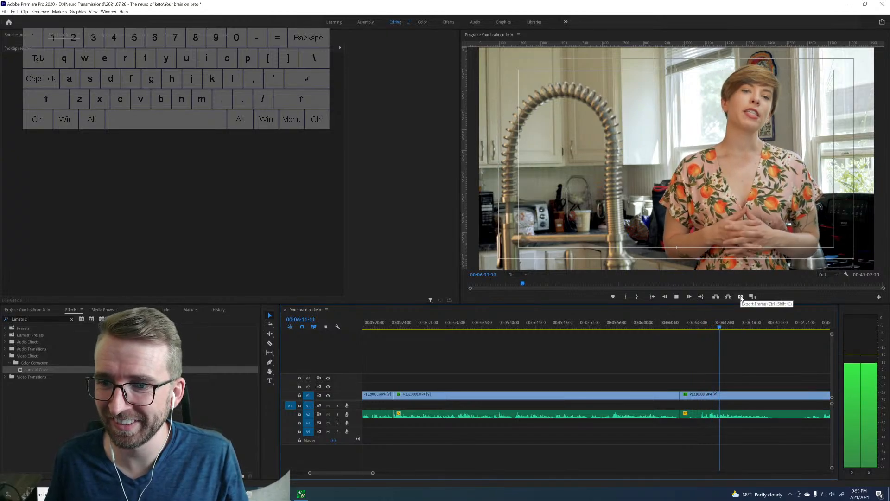
{"action": "scroll", "coordinate": [680, 354], "scroll_direction": "down", "scroll_amount": 5}
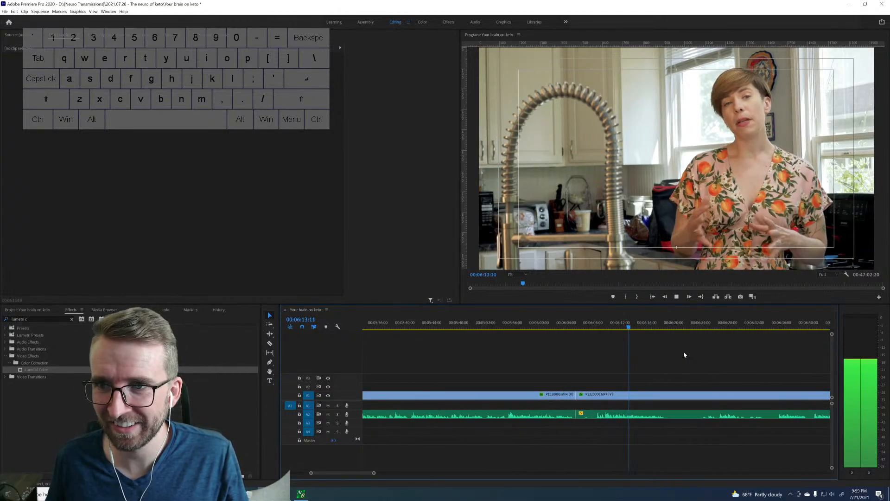
{"action": "left_click", "coordinate": [632, 328]}
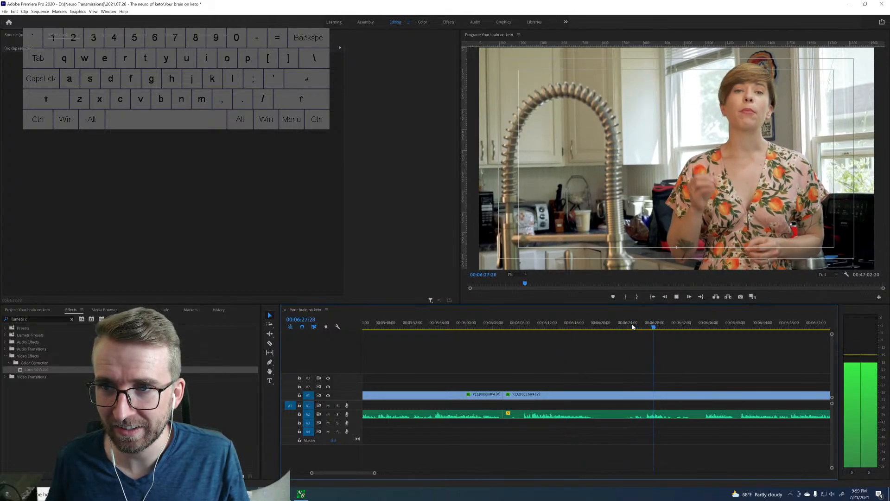
{"action": "left_click", "coordinate": [703, 324]}
{"action": "scroll", "coordinate": [670, 340], "scroll_direction": "down", "scroll_amount": 6}
{"action": "key", "text": "space"}
{"action": "left_click", "coordinate": [672, 328]}
{"action": "key", "text": "space"}
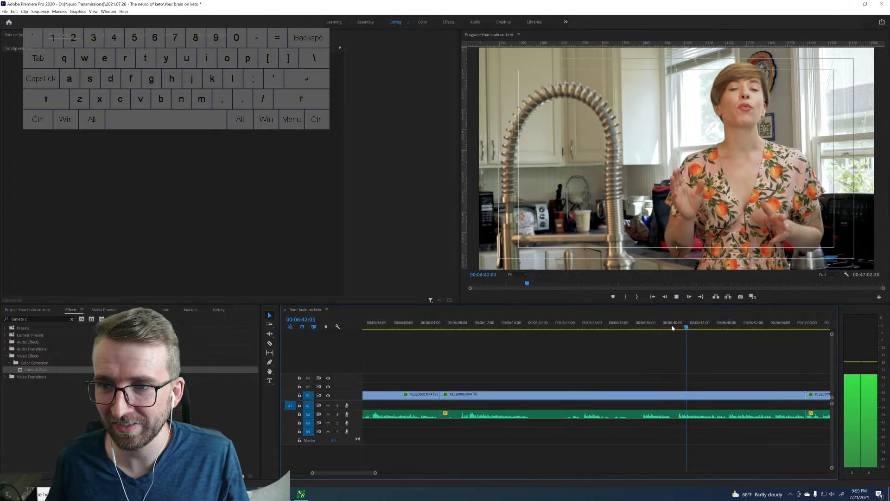
{"action": "key", "text": "space"}
Sample the speech in the next clip between about 00:07:06 and 00:08:05:25 to judge which takes are usable.
{"action": "scroll", "coordinate": [680, 338], "scroll_direction": "down", "scroll_amount": 10}
{"action": "scroll", "coordinate": [681, 342], "scroll_direction": "down", "scroll_amount": 1}
{"action": "left_click", "coordinate": [713, 327]}
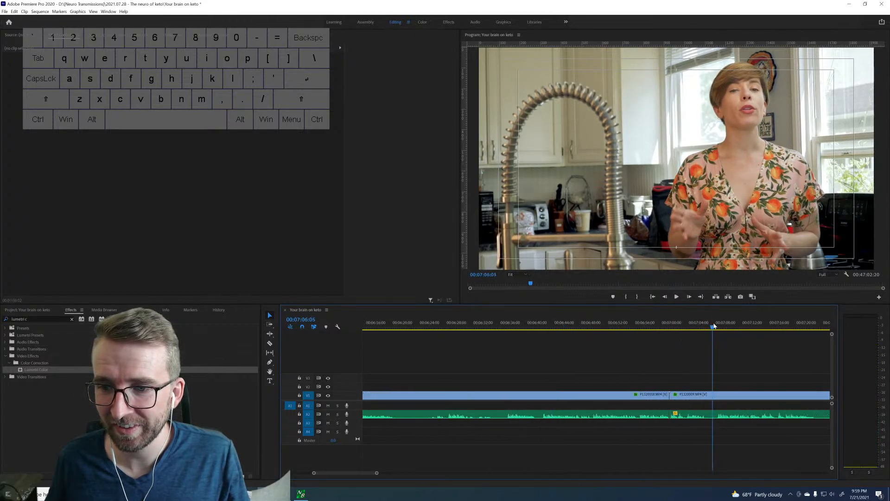
{"action": "key", "text": "space"}
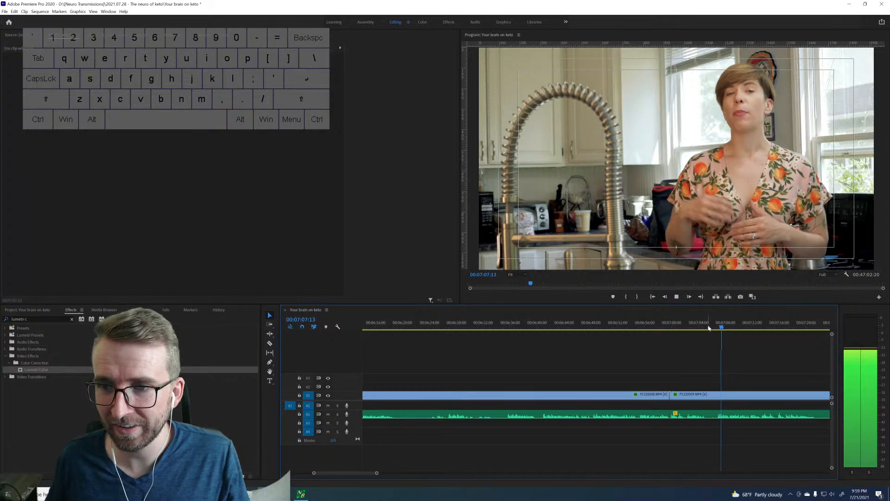
{"action": "key", "text": "space"}
{"action": "scroll", "coordinate": [705, 332], "scroll_direction": "down", "scroll_amount": 1}
{"action": "scroll", "coordinate": [705, 332], "scroll_direction": "down", "scroll_amount": 9}
{"action": "key", "text": "space"}
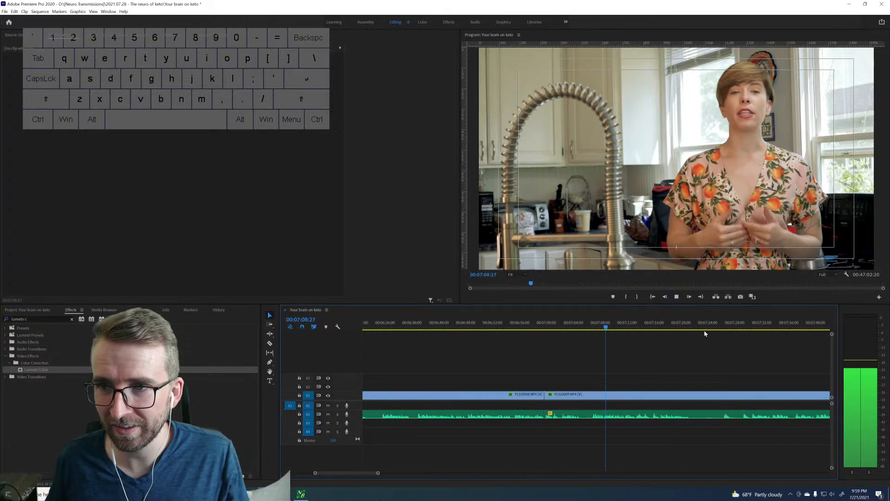
{"action": "key", "text": "space"}
{"action": "left_click", "coordinate": [713, 327]}
{"action": "key", "text": "space"}
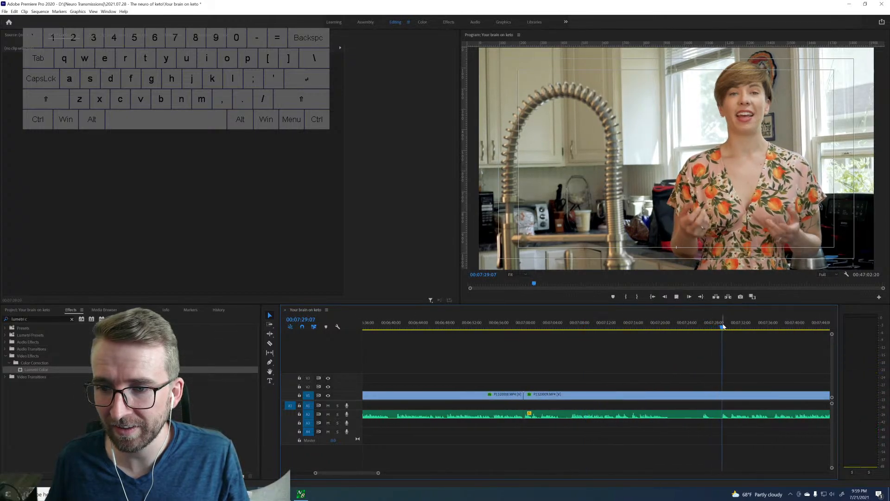
{"action": "scroll", "coordinate": [721, 329], "scroll_direction": "down", "scroll_amount": 12}
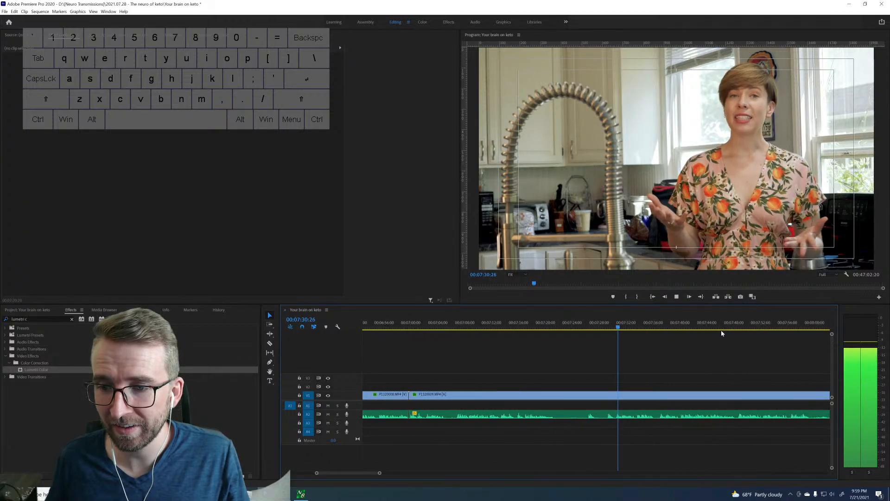
{"action": "key", "text": "space"}
{"action": "left_click_drag", "start_coordinate": [710, 327], "coordinate": [713, 325]}
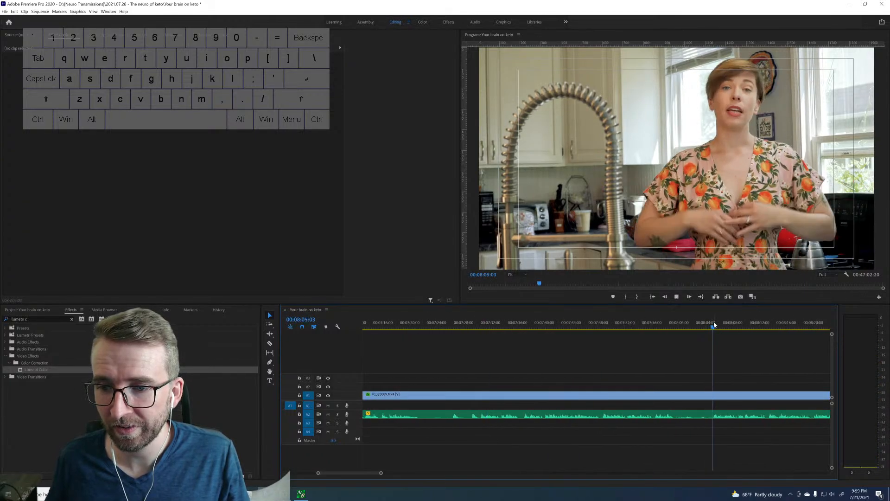
{"action": "key", "text": "space"}
{"action": "scroll", "coordinate": [644, 359], "scroll_direction": "up", "scroll_amount": 16}
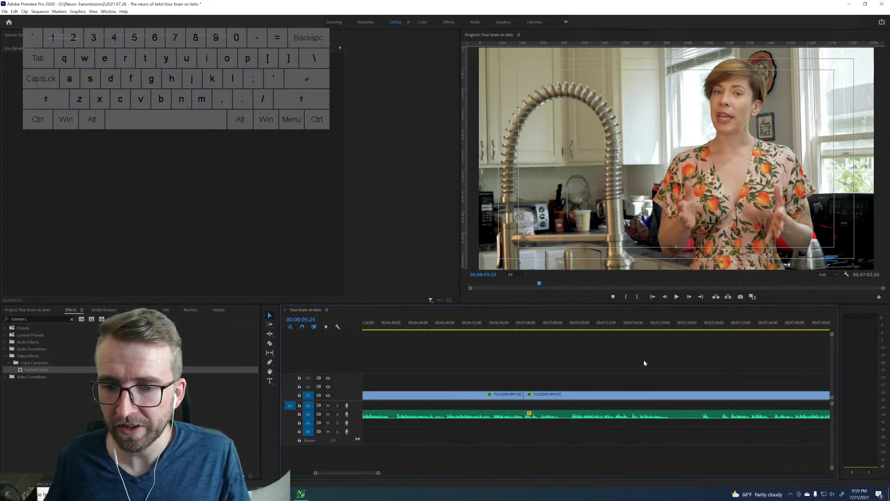
Ripple-trim the rejected footage from the cut at 00:06:05:13 up to 00:06:40:27.
{"action": "scroll", "coordinate": [637, 366], "scroll_direction": "up", "scroll_amount": 12}
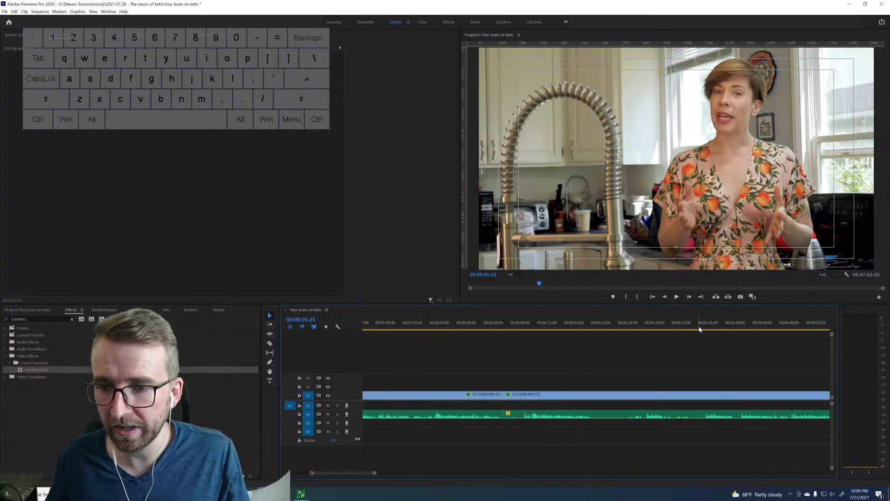
{"action": "left_click_drag", "start_coordinate": [739, 327], "coordinate": [741, 327]}
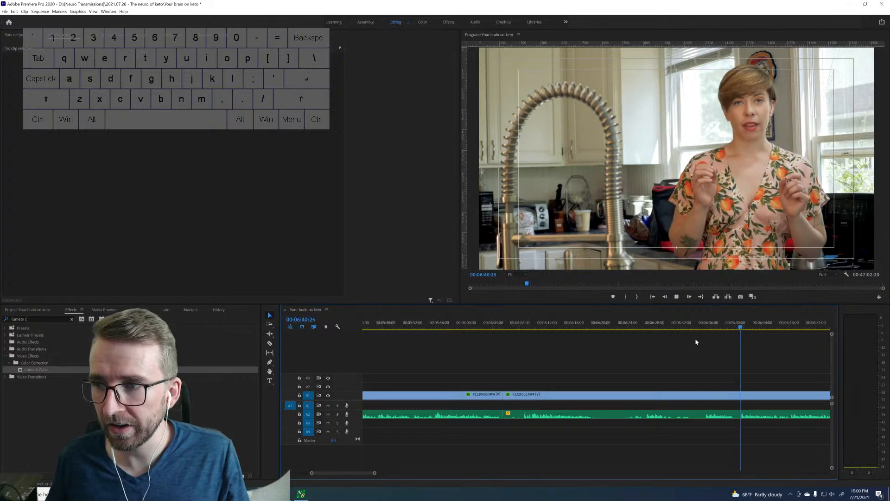
{"action": "left_click", "coordinate": [741, 327]}
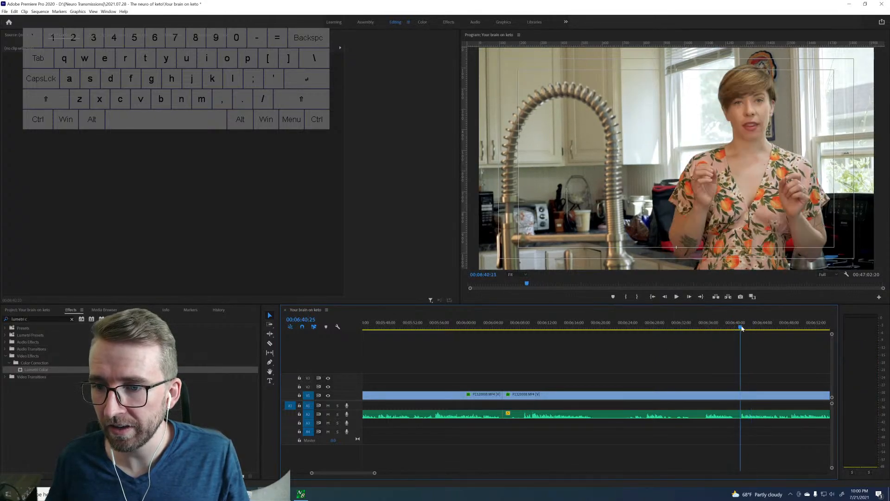
{"action": "key", "text": "Right"}
{"action": "key", "text": "Right"}
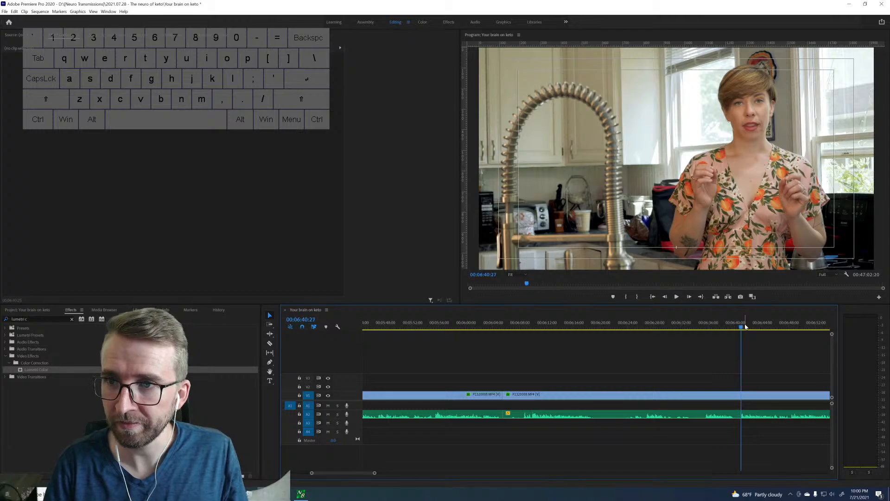
{"action": "key", "text": "q"}
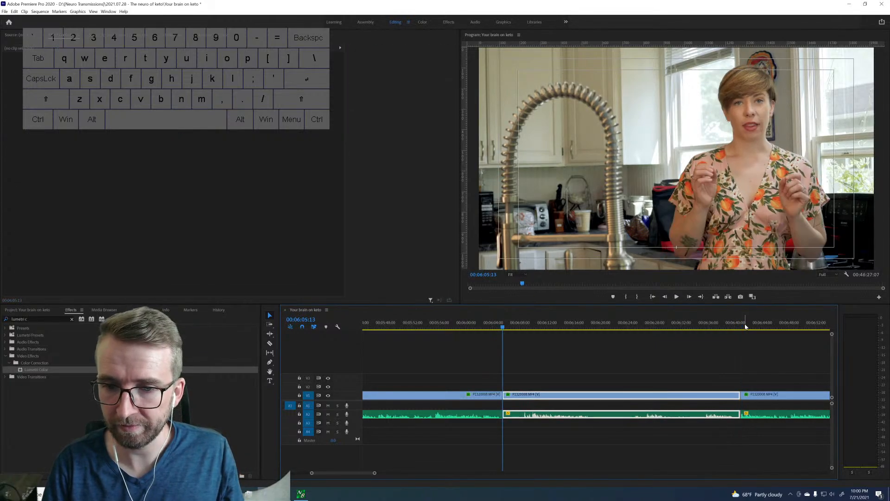
Play on across the new join and split the clip at 00:06:29:19.
{"action": "key", "text": "space"}
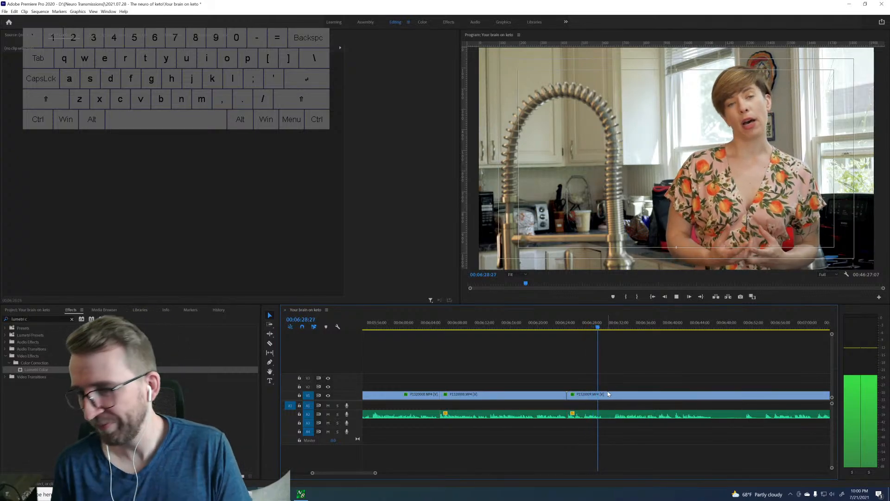
{"action": "key", "text": "space"}
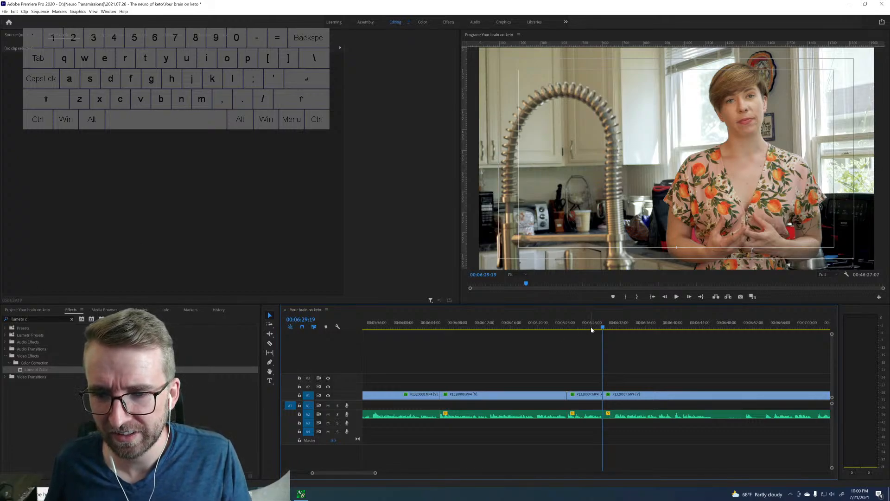
Sample the speech following the cut at 00:06:29:19 up to about 00:07:31 to compare the takes.
{"action": "key", "text": "space"}
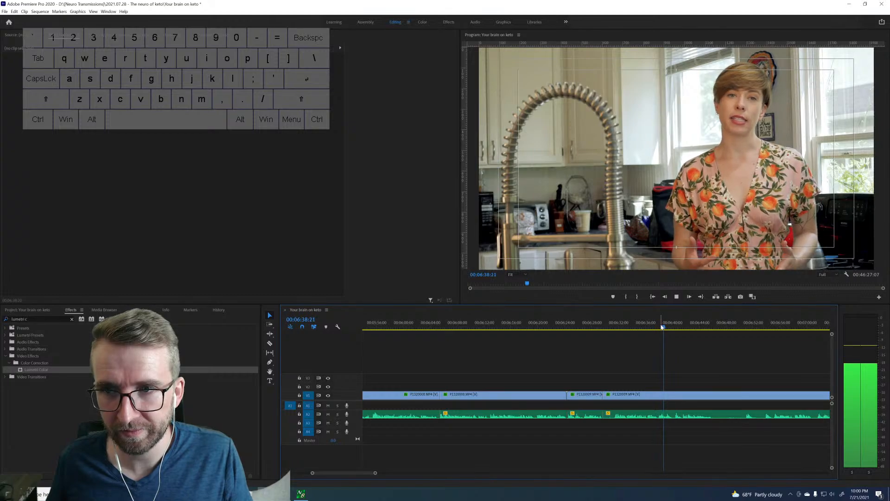
{"action": "left_click_drag", "start_coordinate": [671, 325], "coordinate": [764, 324]}
{"action": "key", "text": "space"}
{"action": "scroll", "coordinate": [706, 366], "scroll_direction": "down", "scroll_amount": 3}
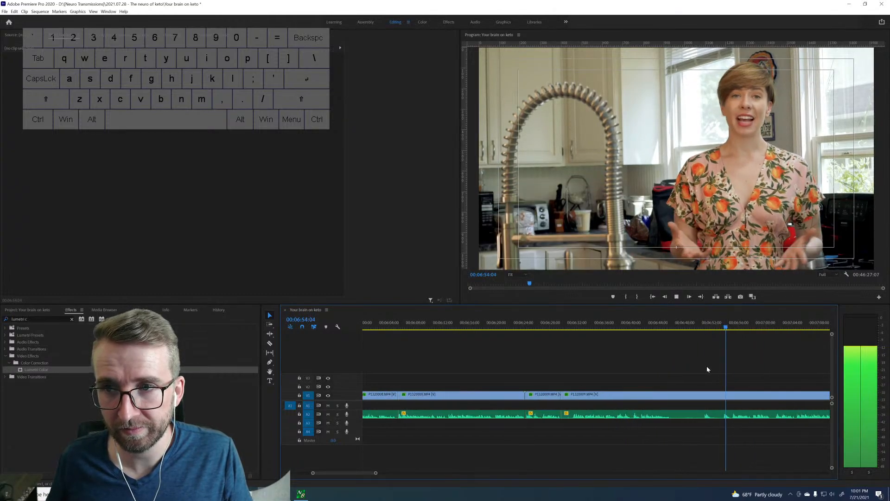
{"action": "scroll", "coordinate": [706, 366], "scroll_direction": "down", "scroll_amount": 5}
{"action": "key", "text": "space"}
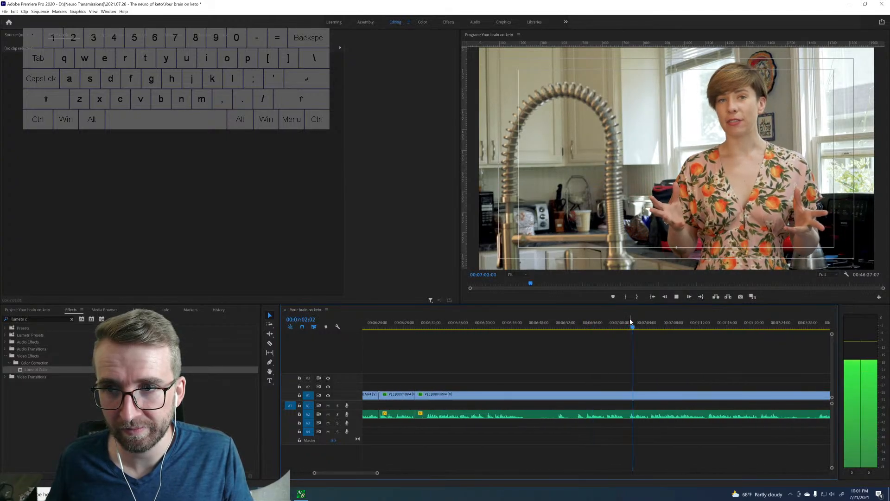
{"action": "left_click_drag", "start_coordinate": [687, 319], "coordinate": [709, 325]}
{"action": "scroll", "coordinate": [677, 334], "scroll_direction": "down", "scroll_amount": 3}
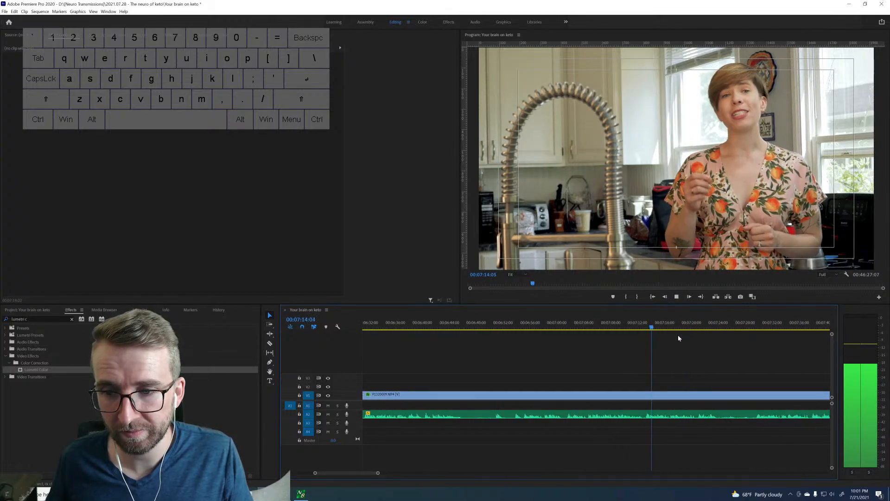
{"action": "key", "text": "space"}
{"action": "left_click", "coordinate": [702, 324]}
{"action": "key", "text": "space"}
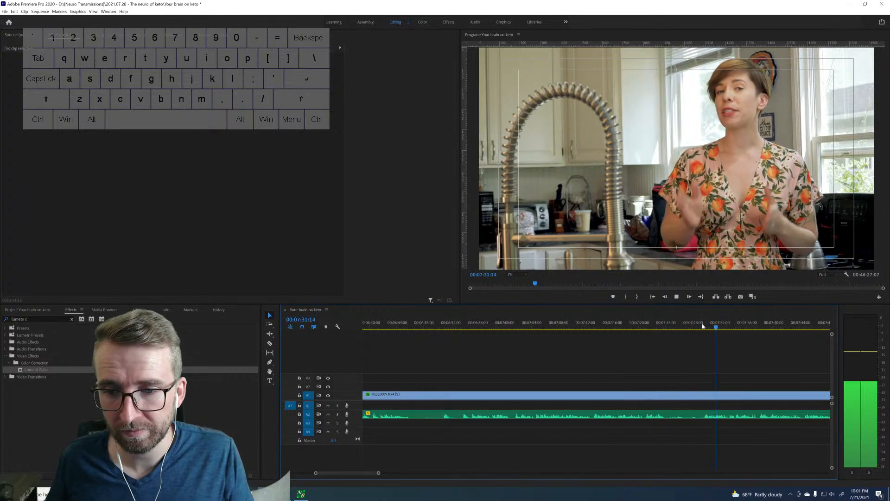
Locate the start of the better take by playing from 00:07:01:19, and split the clip at about 00:07:04.
{"action": "left_click", "coordinate": [583, 325]}
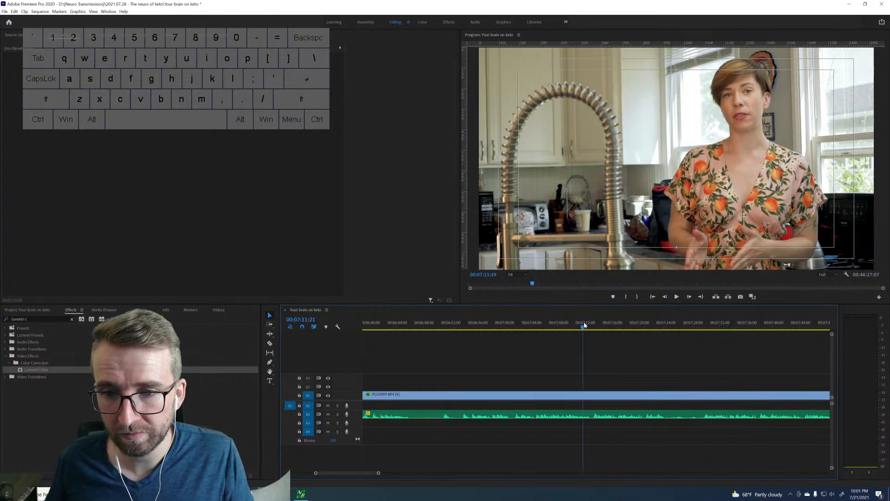
{"action": "left_click", "coordinate": [520, 327]}
{"action": "left_click", "coordinate": [516, 326]}
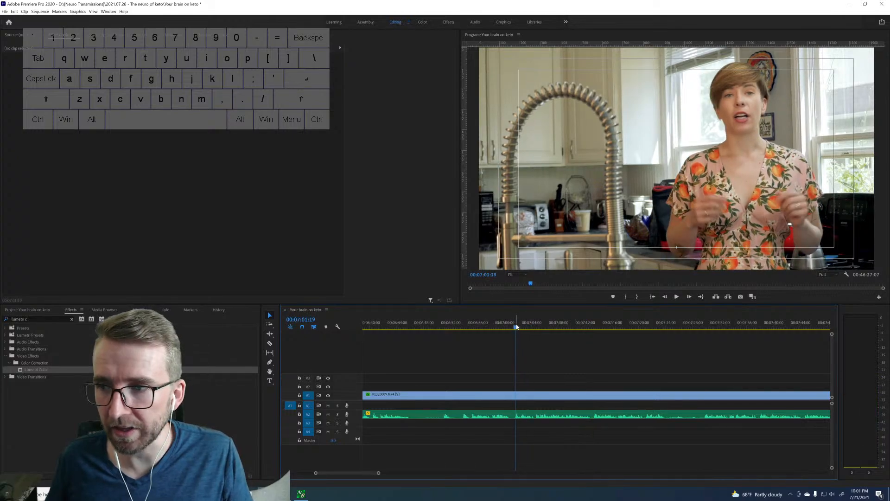
{"action": "key", "text": "space"}
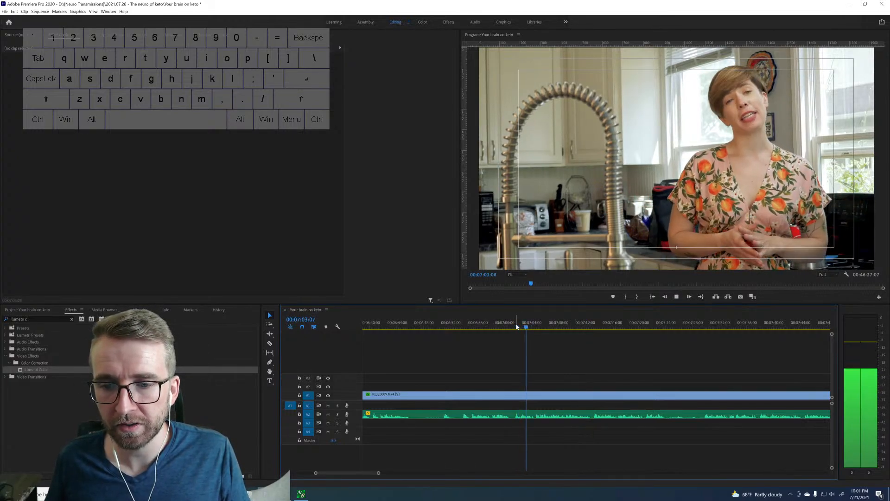
{"action": "key", "text": "space"}
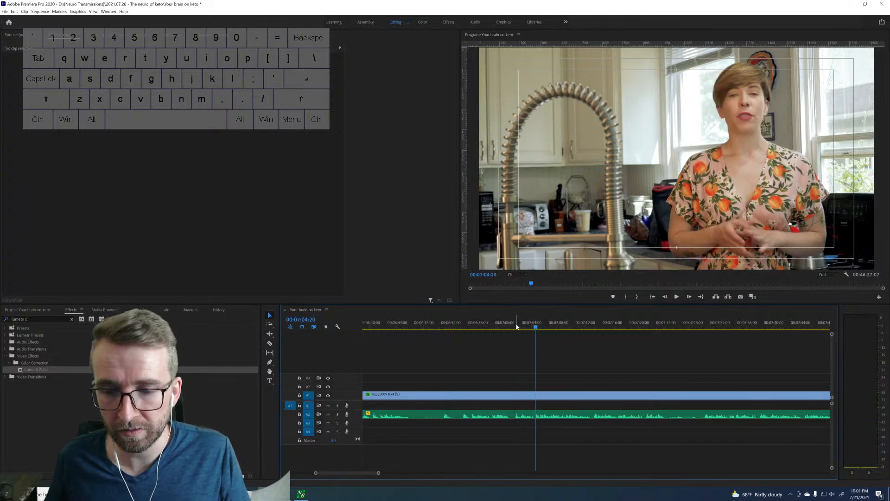
{"action": "key", "text": "Right"}
{"action": "key", "text": "Right"}
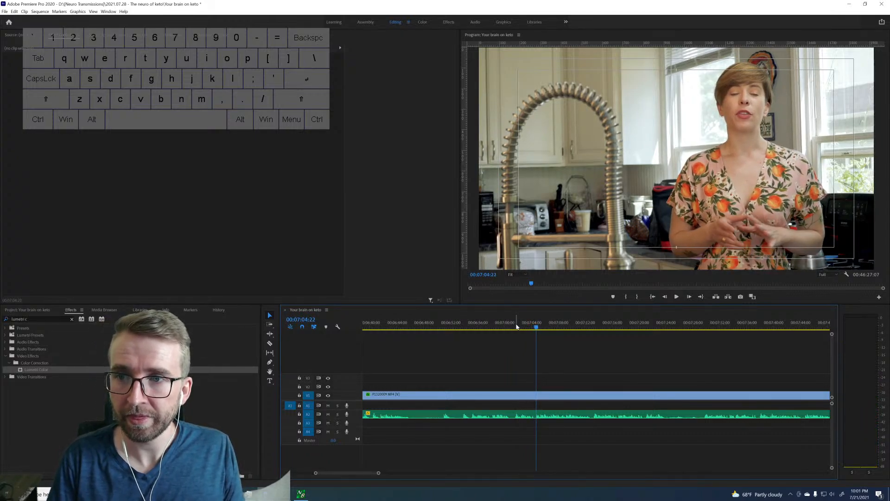
{"action": "key", "text": "Right"}
{"action": "key", "text": "Right"}
{"action": "key", "text": "ctrl+k"}
Ripple-delete the clip piece between the cuts at 00:06:29:20 and about 00:07:04, and play across the join.
{"action": "key", "text": "Up"}
{"action": "key", "text": "d"}
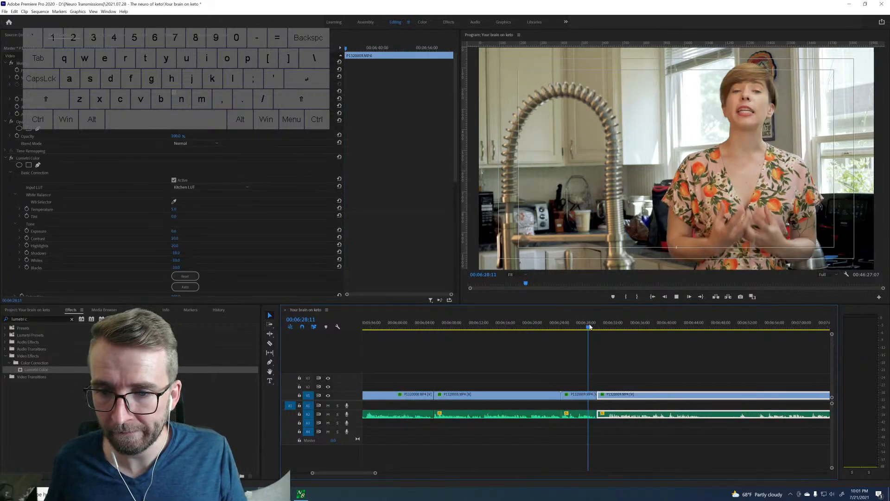
{"action": "key", "text": "space"}
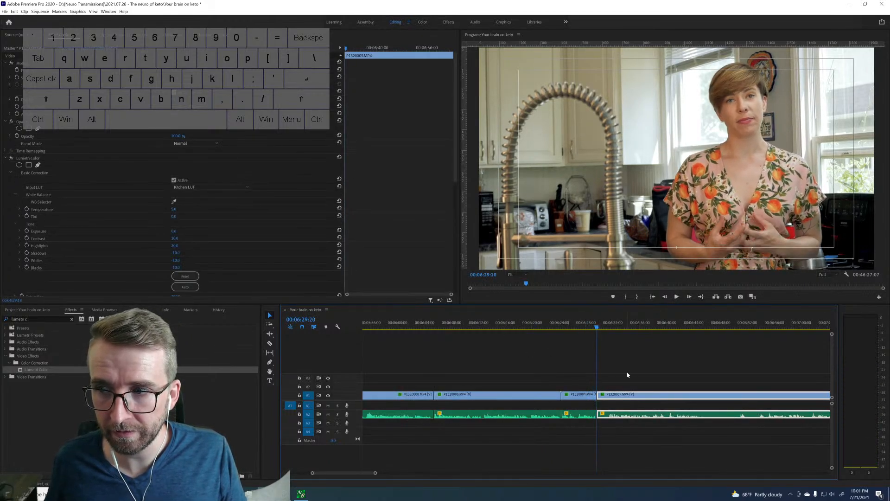
{"action": "key", "text": "shift+Delete"}
{"action": "key", "text": "space"}
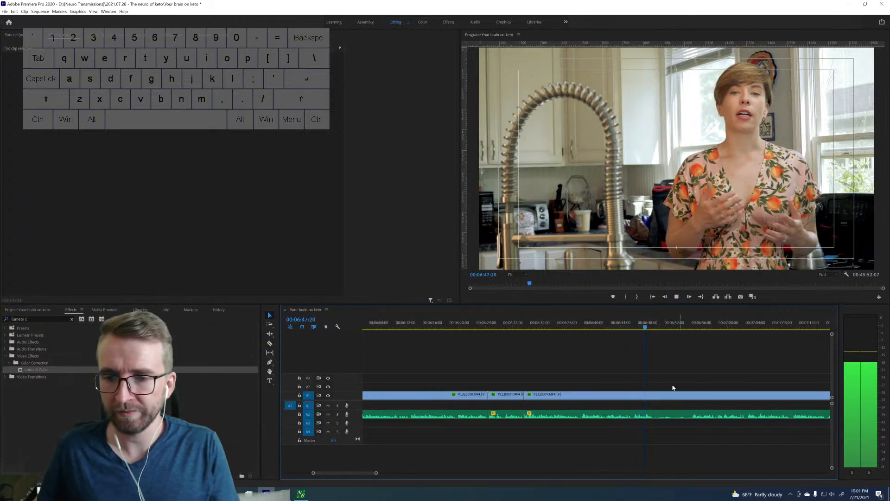
Split the clip at 00:06:45:16 and ripple-trim the footage from that cut up to 00:06:54:23.
{"action": "key", "text": "space"}
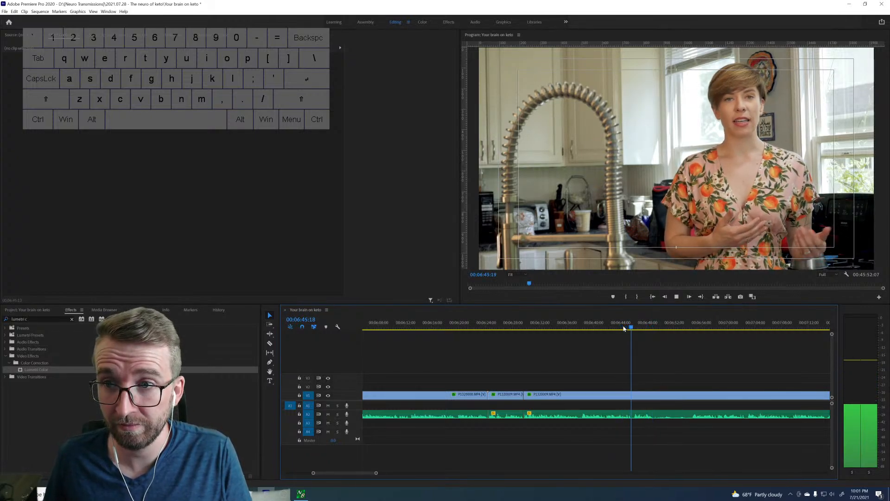
{"action": "key", "text": "space"}
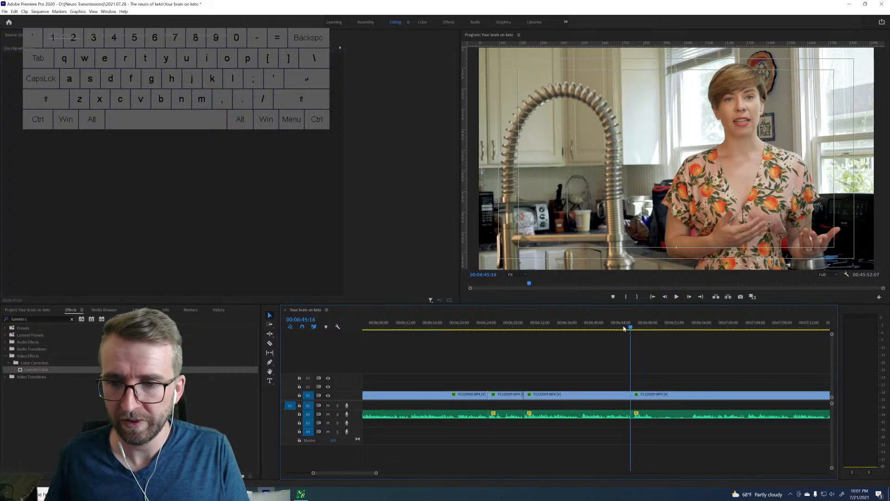
{"action": "scroll", "coordinate": [688, 375], "scroll_direction": "right", "scroll_amount": 4}
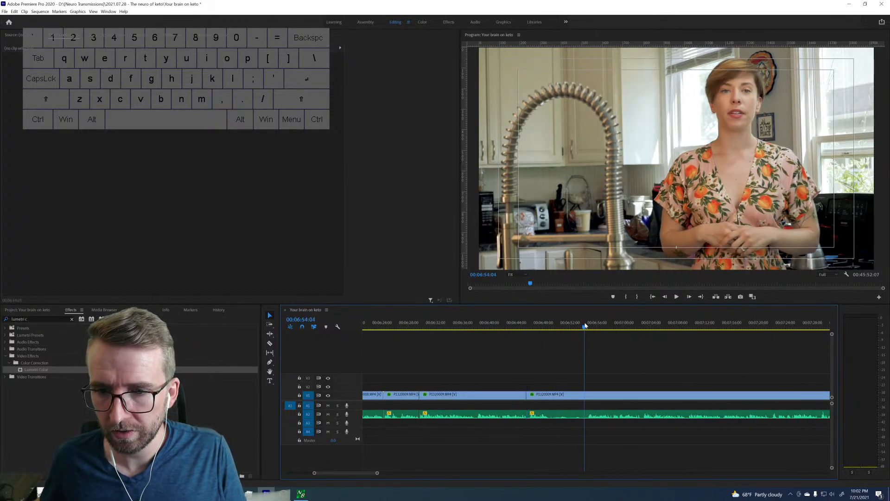
{"action": "key", "text": "space"}
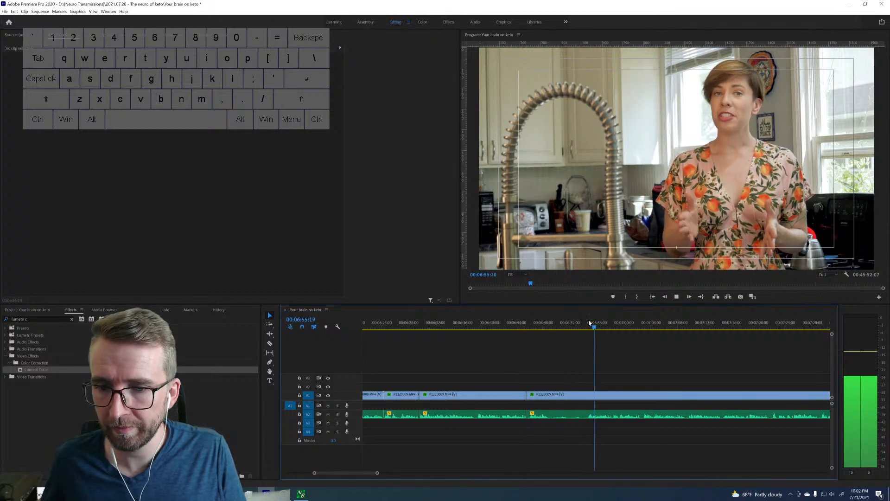
{"action": "key", "text": "space"}
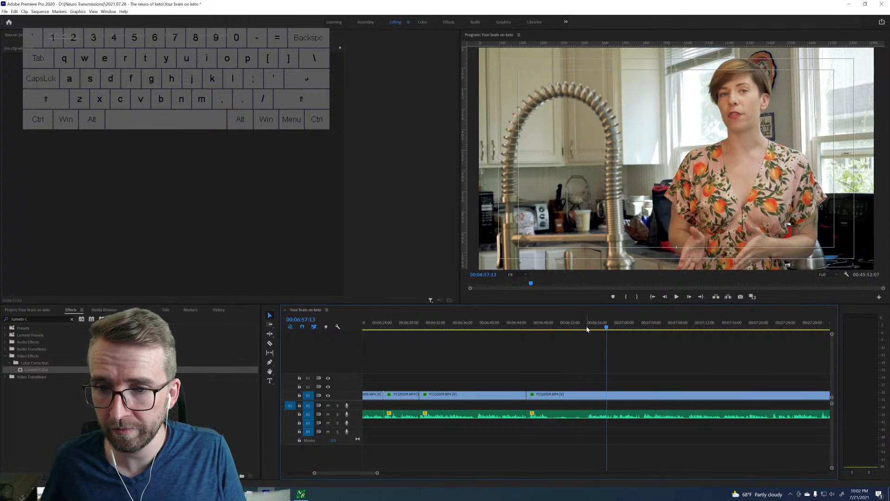
{"action": "left_click", "coordinate": [586, 328]}
{"action": "left_click_drag", "start_coordinate": [591, 325], "coordinate": [589, 327]}
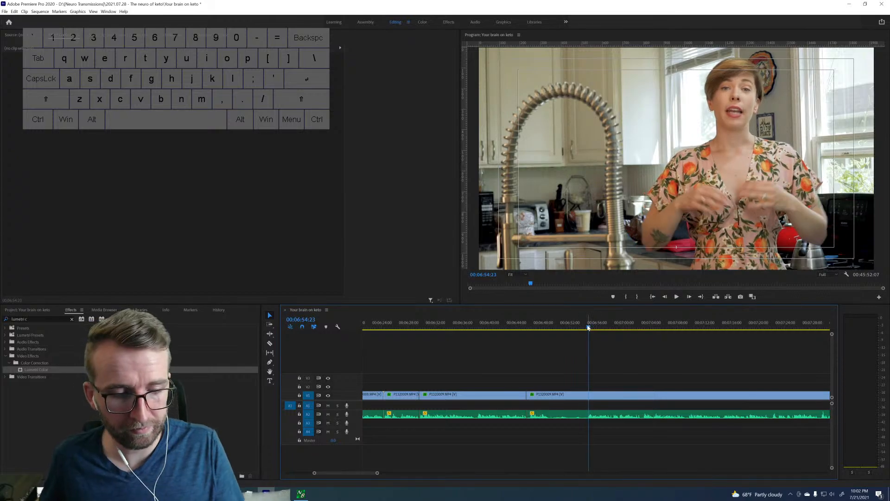
{"action": "key", "text": "q"}
Scan the rest of the clip and sample the speech from 00:09:19:16 to about 00:09:29 to judge that take.
{"action": "scroll", "coordinate": [621, 362], "scroll_direction": "down", "scroll_amount": 2}
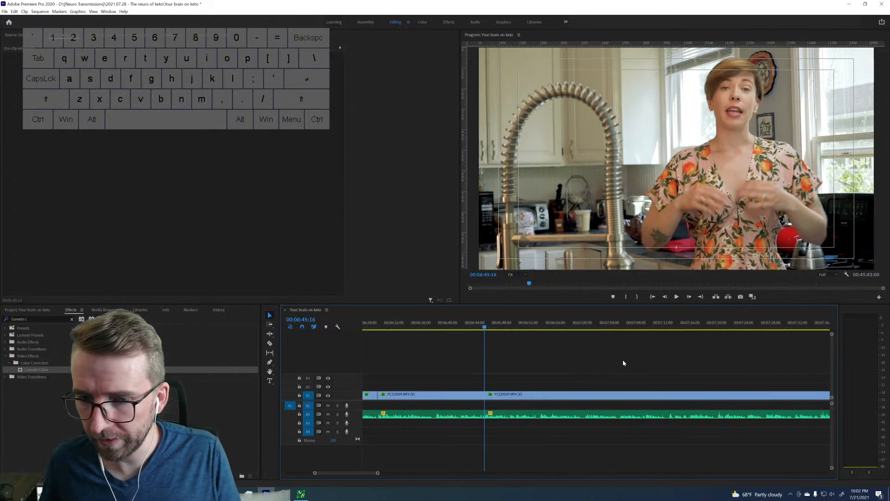
{"action": "scroll", "coordinate": [741, 416], "scroll_direction": "down", "scroll_amount": 3}
{"action": "scroll", "coordinate": [742, 416], "scroll_direction": "down", "scroll_amount": 1}
{"action": "scroll", "coordinate": [741, 416], "scroll_direction": "down", "scroll_amount": 2}
{"action": "scroll", "coordinate": [741, 415], "scroll_direction": "down", "scroll_amount": 5}
{"action": "scroll", "coordinate": [741, 415], "scroll_direction": "down", "scroll_amount": 7}
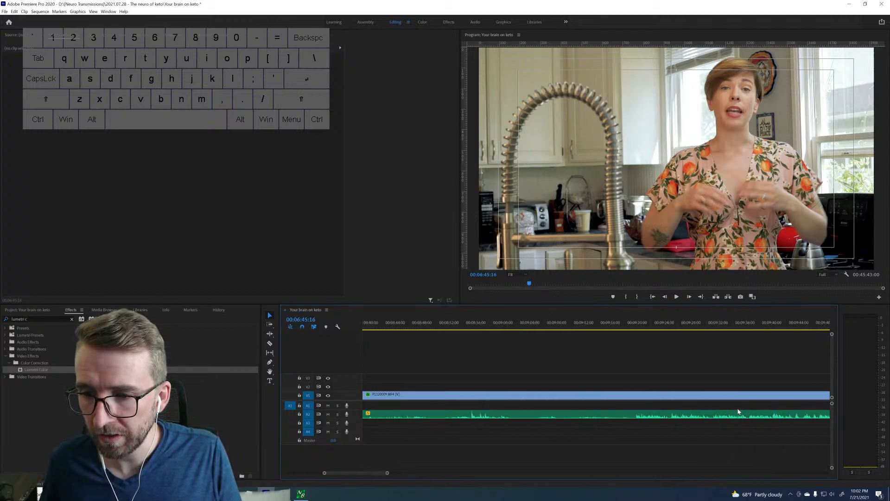
{"action": "left_click_drag", "start_coordinate": [629, 326], "coordinate": [633, 325]}
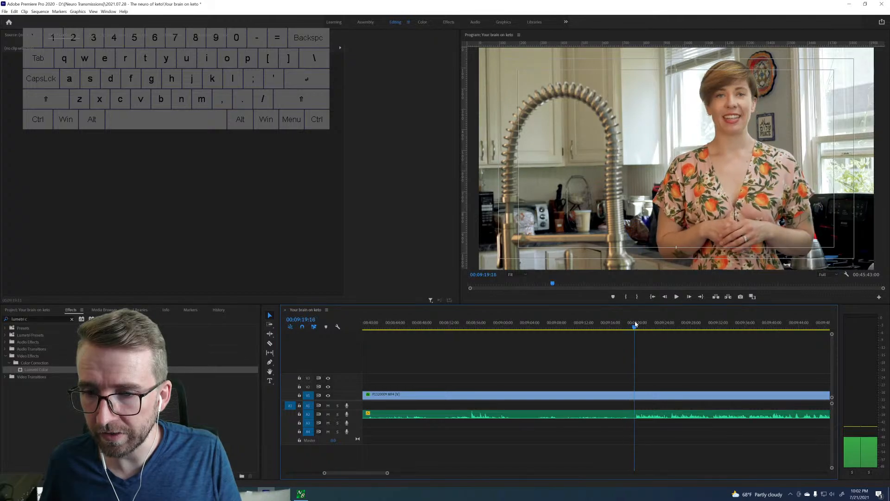
{"action": "key", "text": "space"}
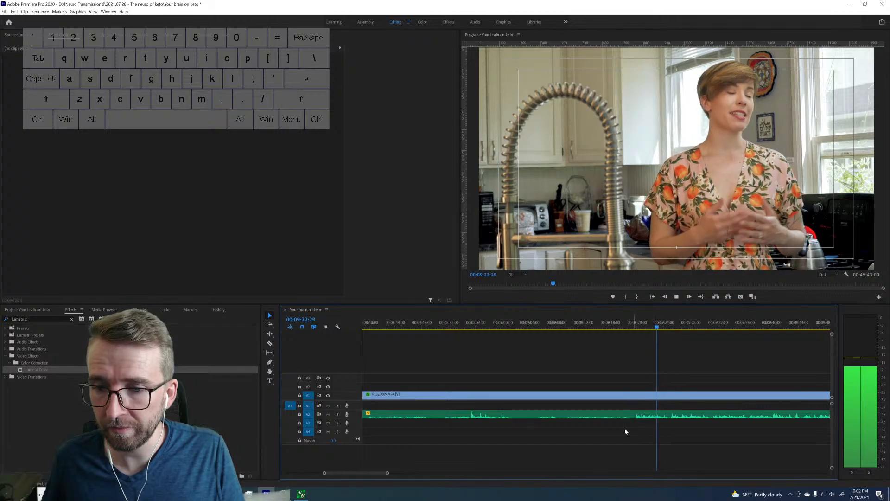
{"action": "left_click_drag", "start_coordinate": [387, 473], "coordinate": [382, 473]}
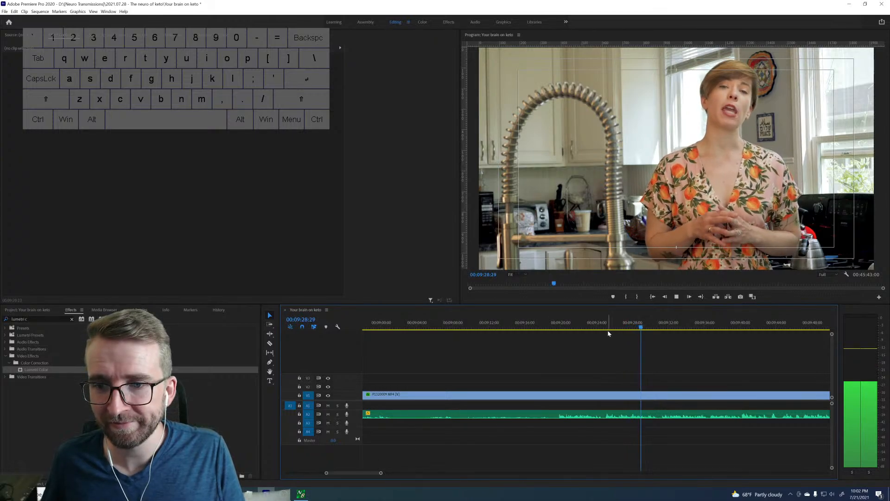
{"action": "key", "text": "space"}
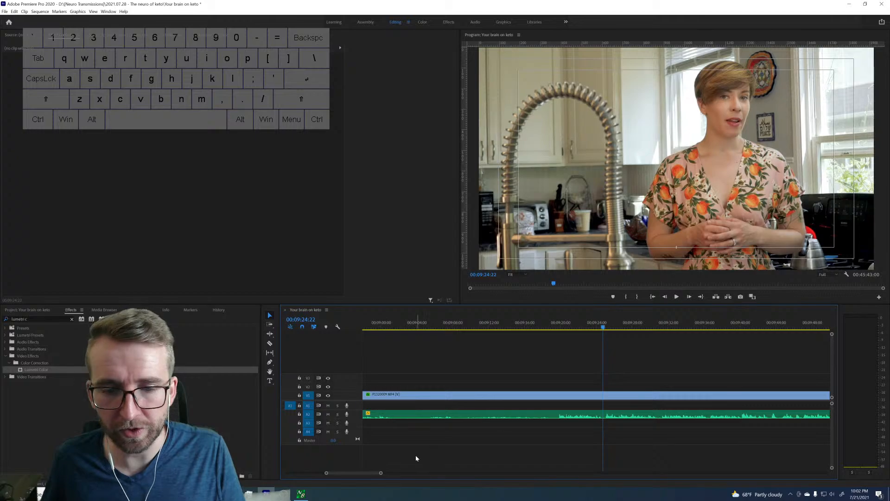
Return to the cut at 00:06:45:16 and play the footage following it.
{"action": "left_click_drag", "start_coordinate": [384, 473], "coordinate": [428, 472]}
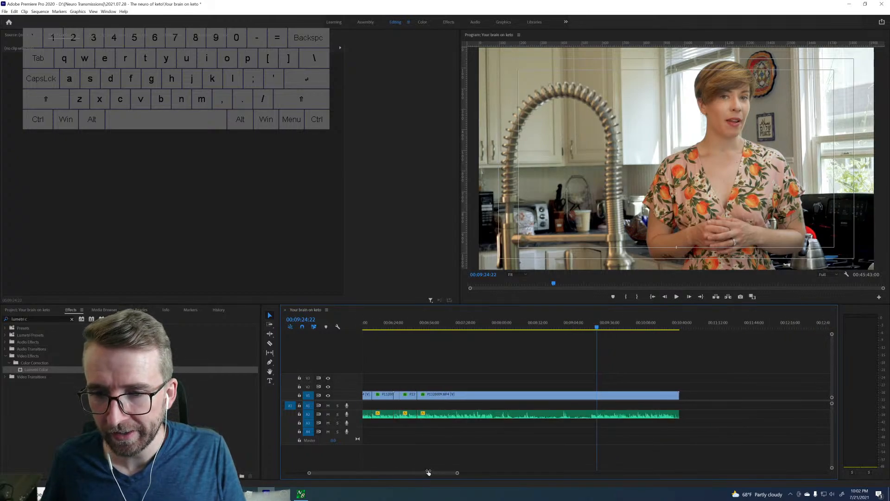
{"action": "scroll", "coordinate": [433, 423], "scroll_direction": "up", "scroll_amount": 4}
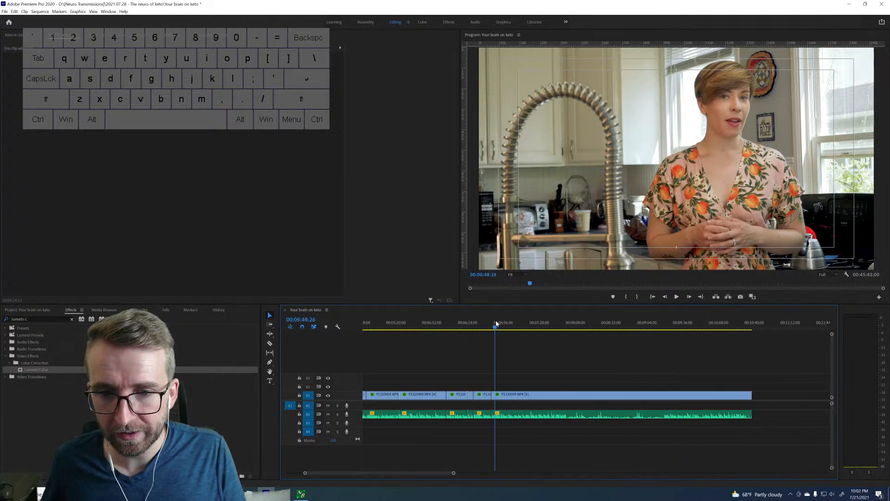
{"action": "left_click_drag", "start_coordinate": [496, 324], "coordinate": [497, 325]}
{"action": "key", "text": "Up"}
{"action": "key", "text": "space"}
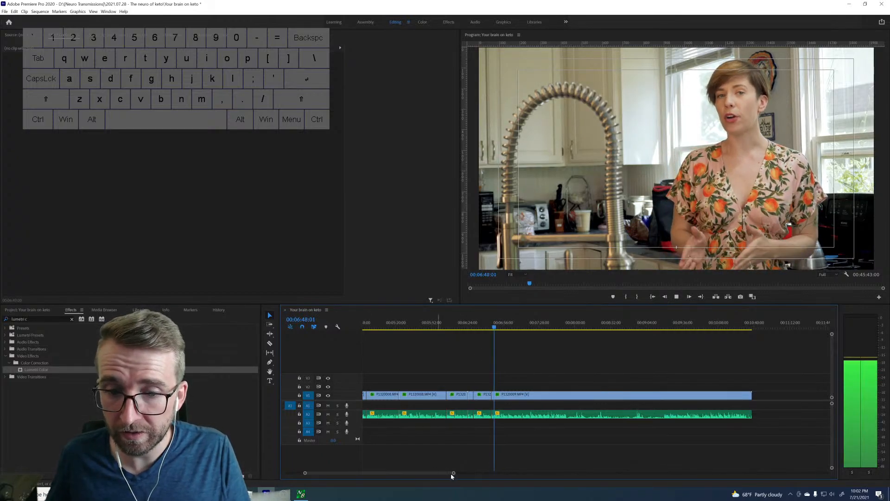
Listen for the end of the usable line after the 00:06:45:16 cut and split the clip at 00:06:53:11.
{"action": "left_click_drag", "start_coordinate": [454, 474], "coordinate": [423, 474]}
{"action": "left_click_drag", "start_coordinate": [414, 475], "coordinate": [402, 476]}
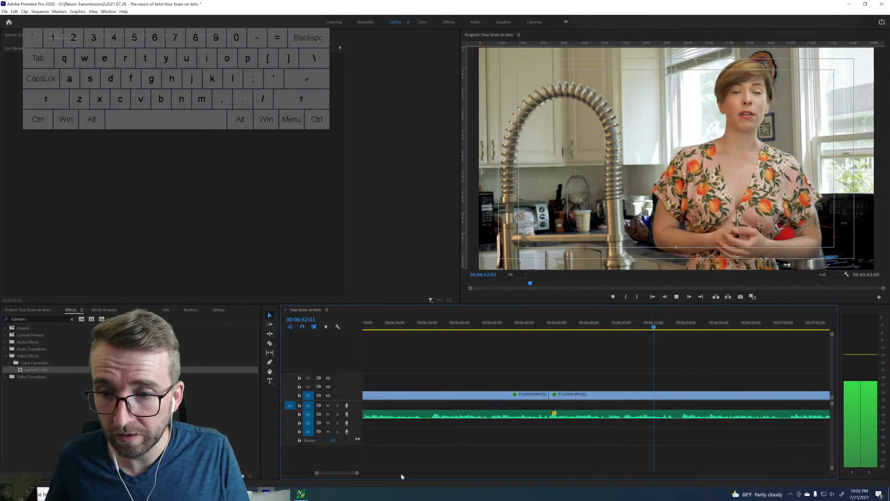
{"action": "key", "text": "space"}
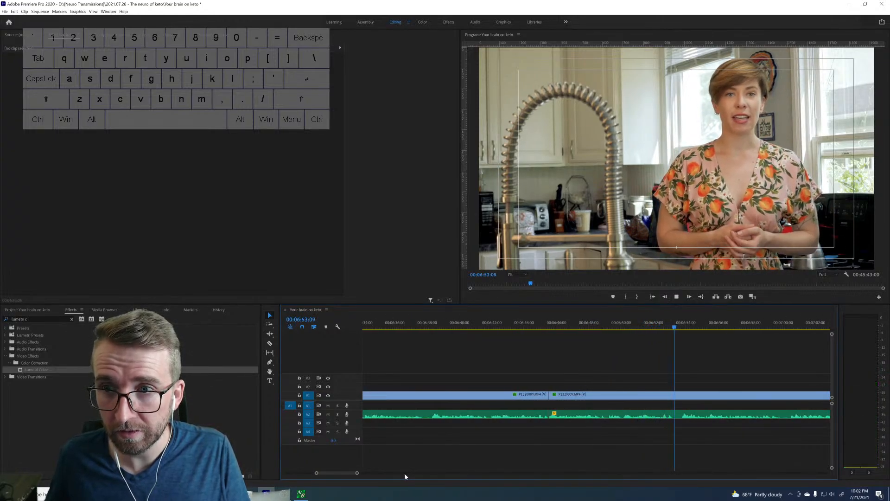
{"action": "key", "text": "space"}
{"action": "key", "text": "Left"}
{"action": "key", "text": "Left"}
{"action": "key", "text": "Left"}
{"action": "key", "text": "Left"}
{"action": "key", "text": "Left"}
{"action": "key", "text": "Left"}
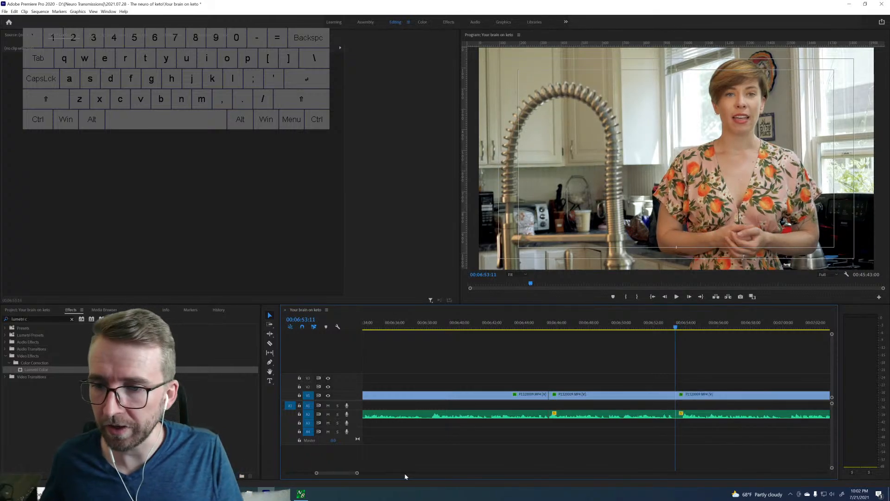
Play the take following the 00:06:53:11 cut up to 00:07:14:20 to judge whether it is usable.
{"action": "key", "text": "space"}
{"action": "key", "text": "space"}
{"action": "left_click_drag", "start_coordinate": [357, 472], "coordinate": [428, 473]}
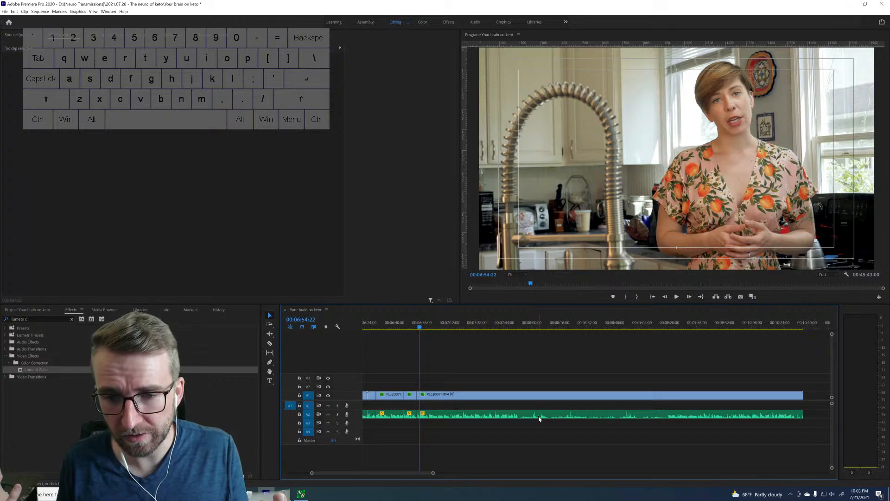
{"action": "key", "text": "space"}
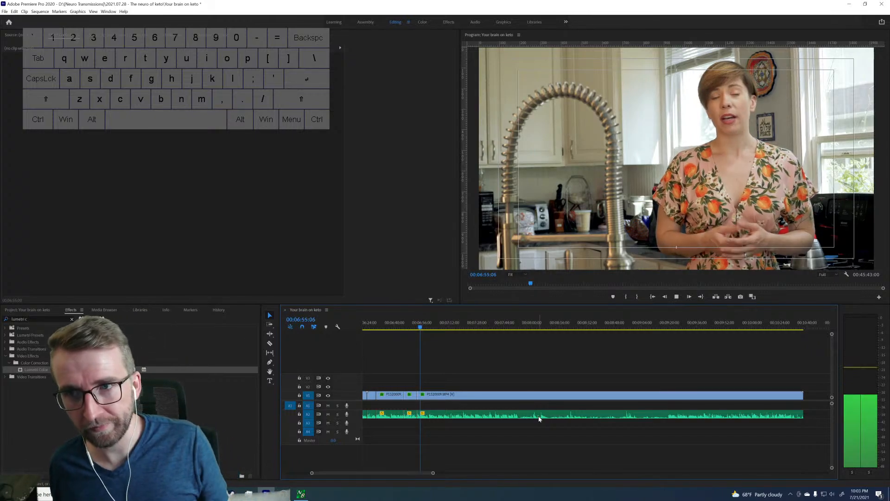
{"action": "key", "text": "space"}
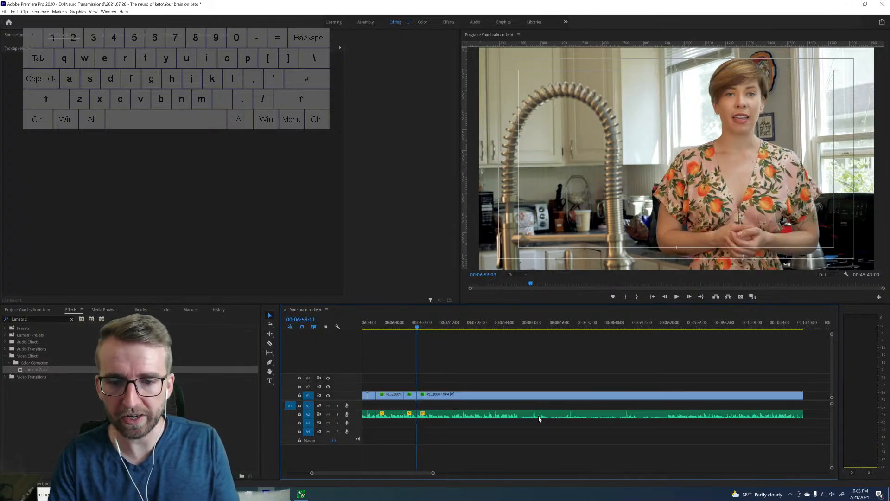
{"action": "key", "text": "space"}
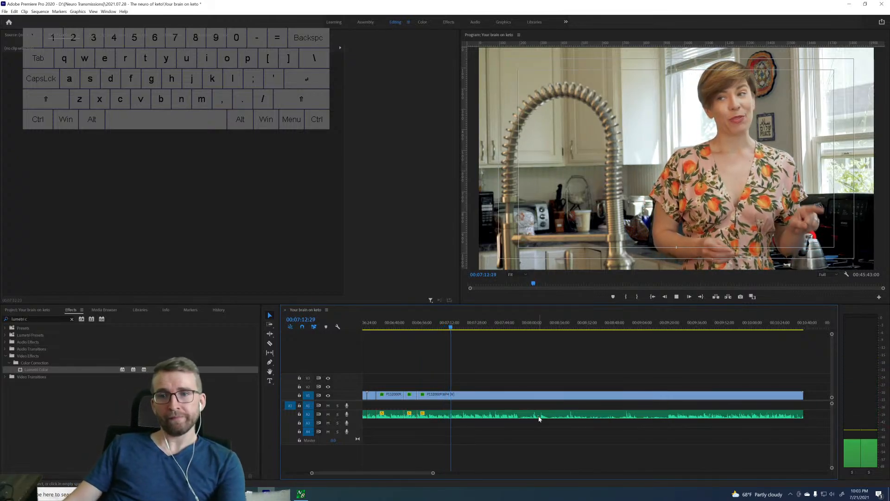
{"action": "key", "text": "space"}
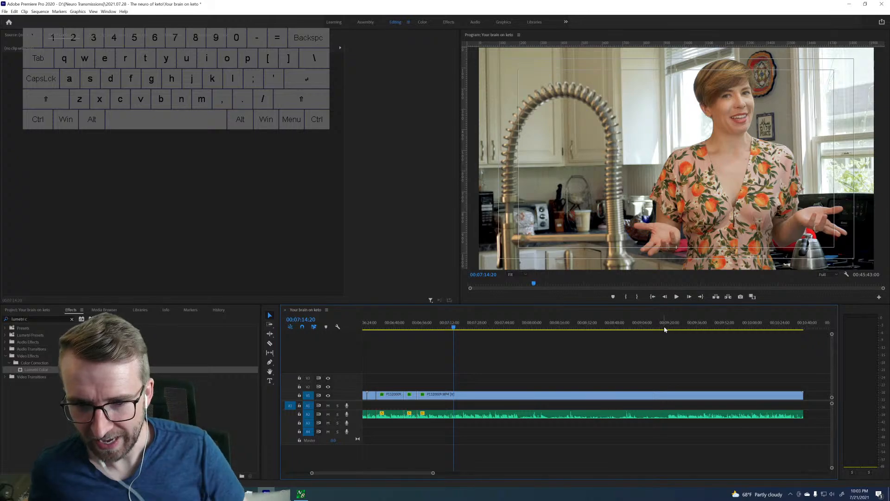
Ripple-delete the footage between the 00:06:53:11 cut and 00:09:25:01, and play across the join.
{"action": "left_click_drag", "start_coordinate": [666, 328], "coordinate": [668, 325]}
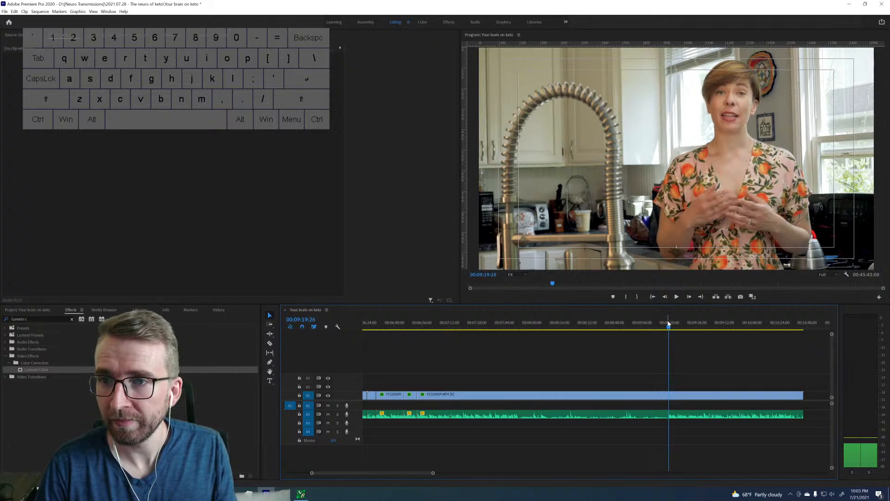
{"action": "key", "text": "space"}
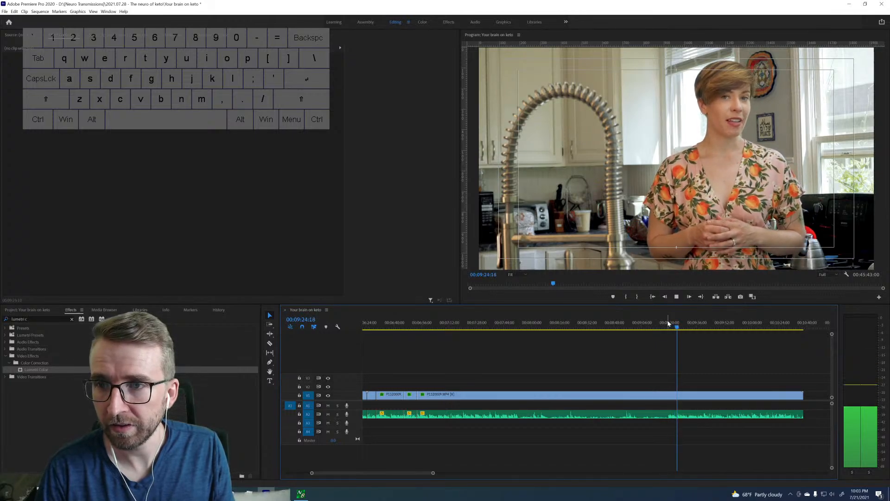
{"action": "key", "text": "space"}
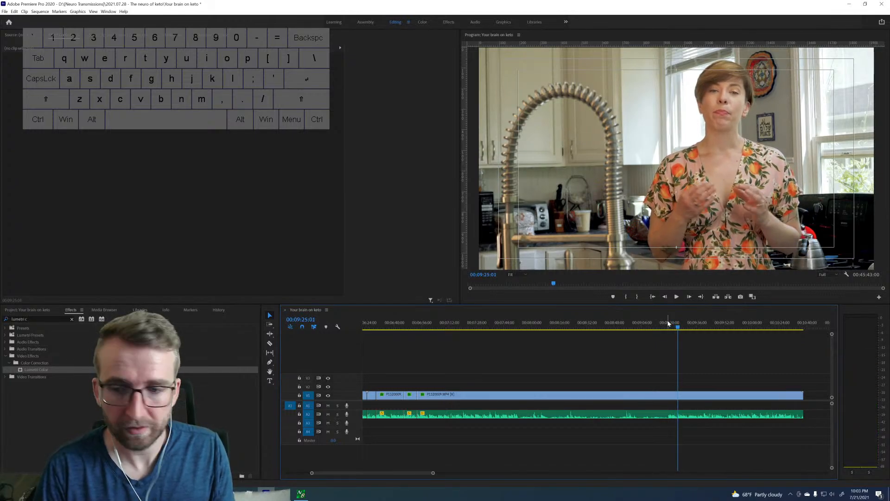
{"action": "left_click", "coordinate": [644, 400]}
{"action": "key", "text": "shift+Delete"}
{"action": "key", "text": "space"}
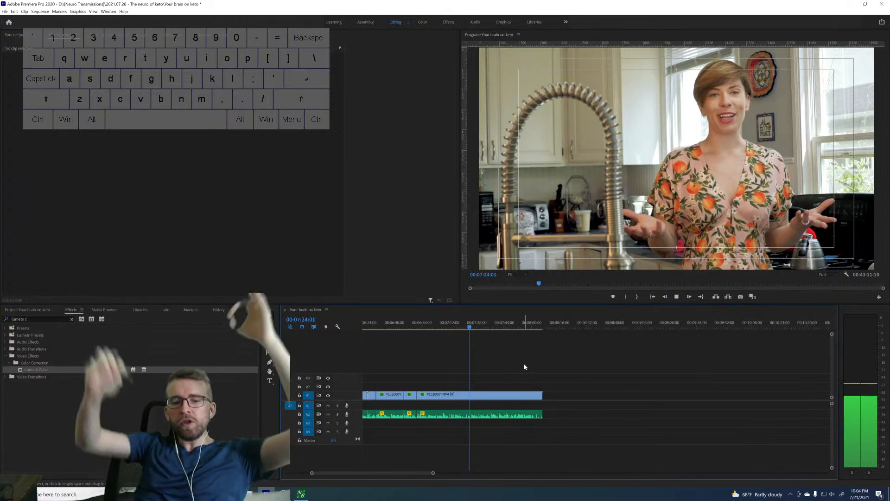
{"action": "key", "text": "space"}
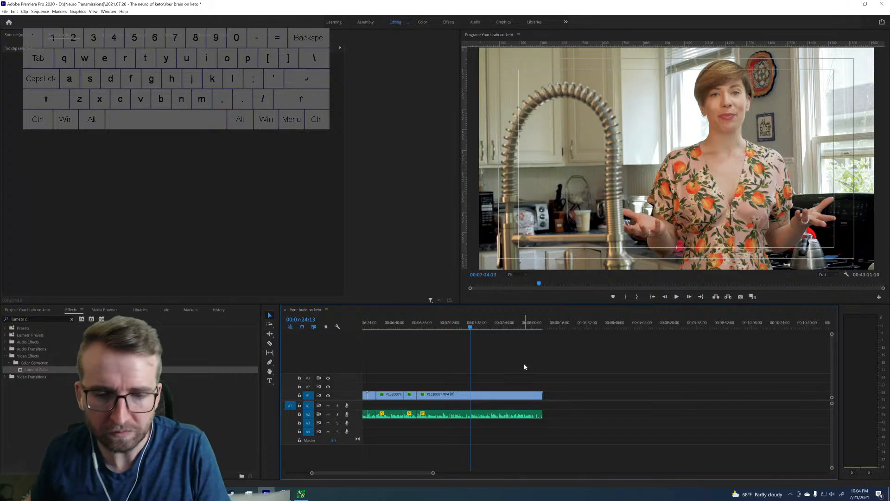
Replay the line from about 00:07:09 and split the clip at 00:07:11:15.
{"action": "left_click", "coordinate": [446, 326]}
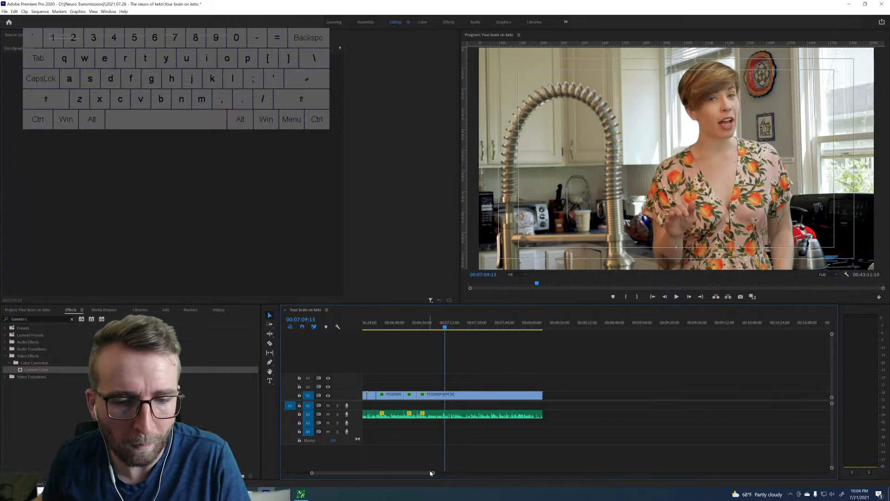
{"action": "left_click_drag", "start_coordinate": [433, 474], "coordinate": [408, 473]}
{"action": "key", "text": "space"}
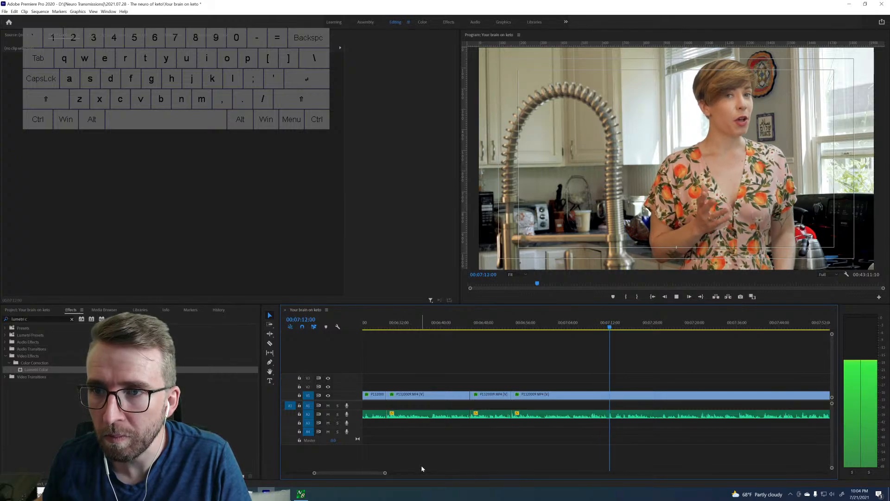
{"action": "key", "text": "space"}
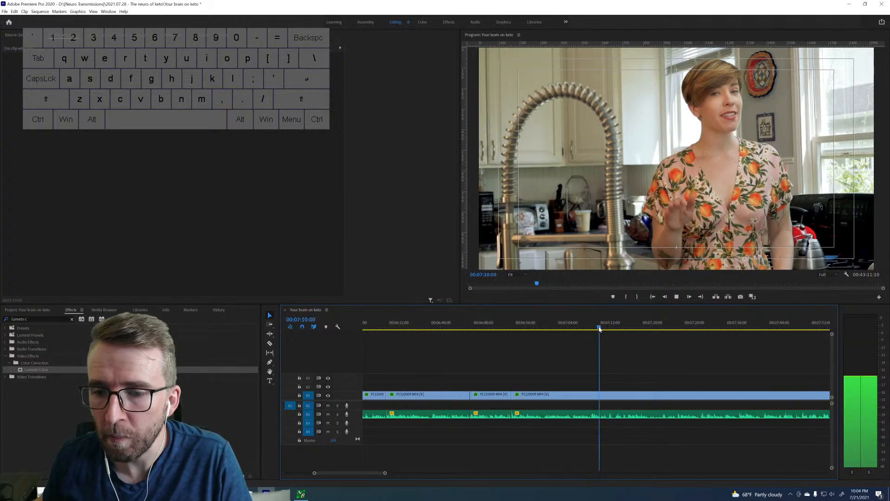
{"action": "key", "text": "space"}
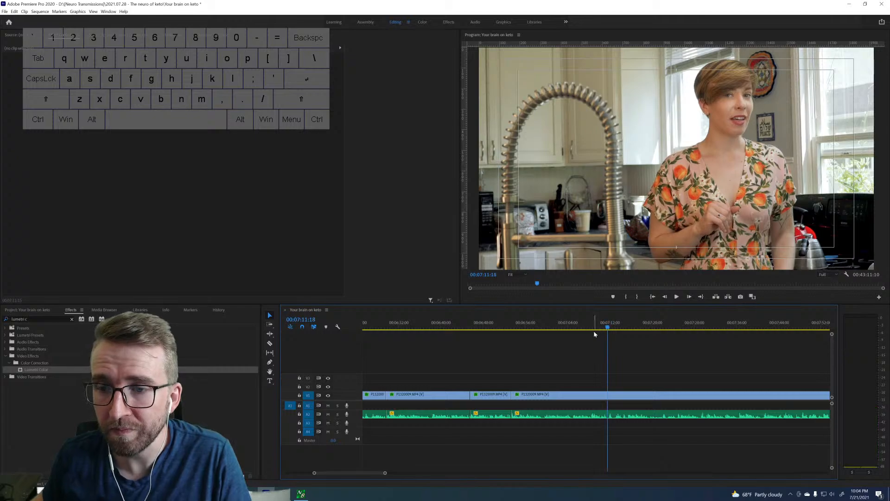
{"action": "key", "text": "ctrl+k"}
Find where the speech restarts and ripple-delete the footage between 00:07:11:15 and 00:07:22:00.
{"action": "key", "text": "space"}
{"action": "left_click", "coordinate": [655, 323]}
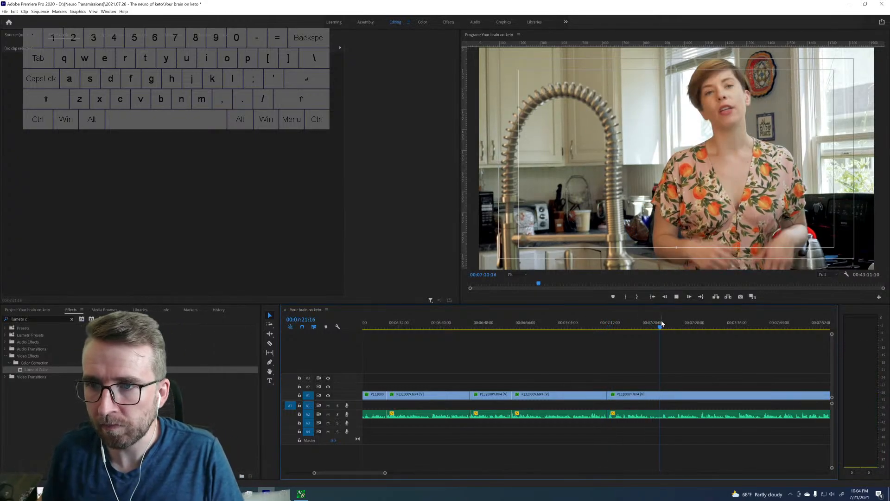
{"action": "key", "text": "space"}
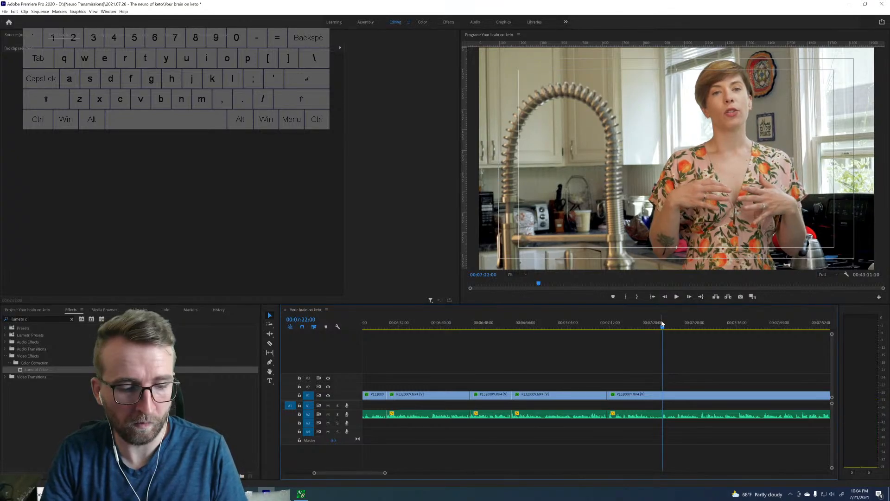
{"action": "key", "text": "Up"}
{"action": "key", "text": "d"}
{"action": "key", "text": "shift+Delete"}
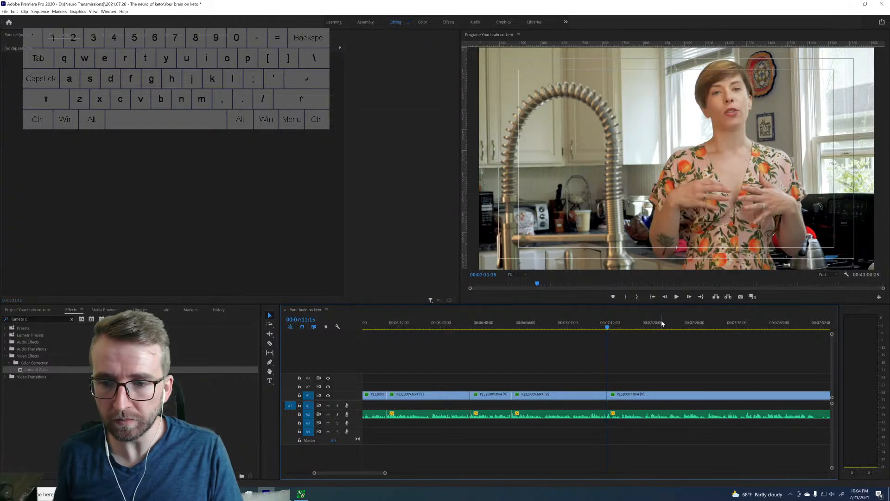
Play to the clip's end, delete its tail from 00:07:51:15, and close the gap before the next clip.
{"action": "key", "text": "space"}
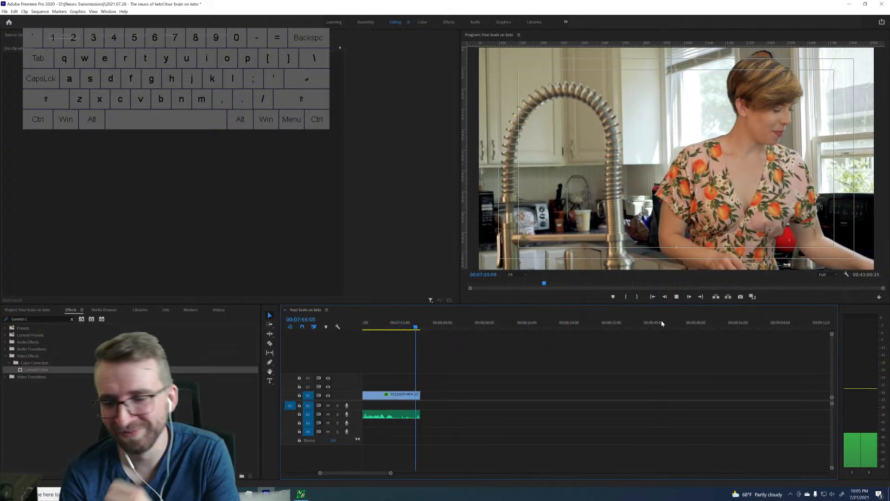
{"action": "key", "text": "space"}
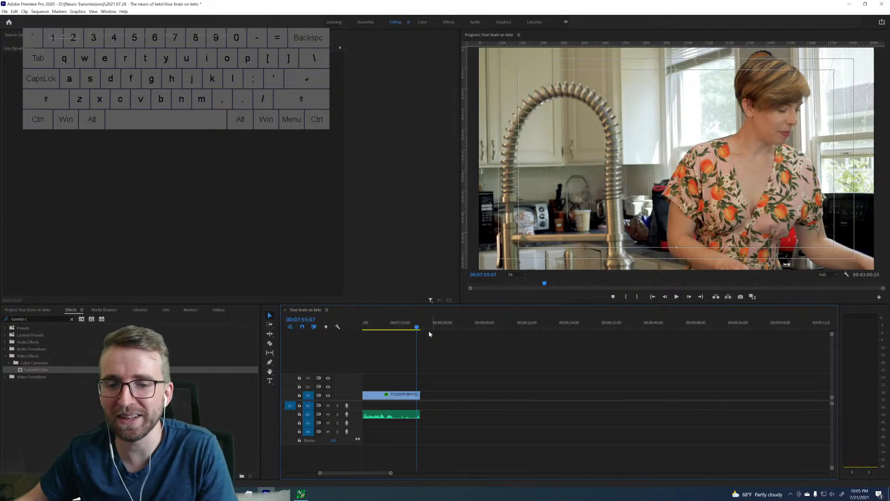
{"action": "left_click", "coordinate": [392, 327]}
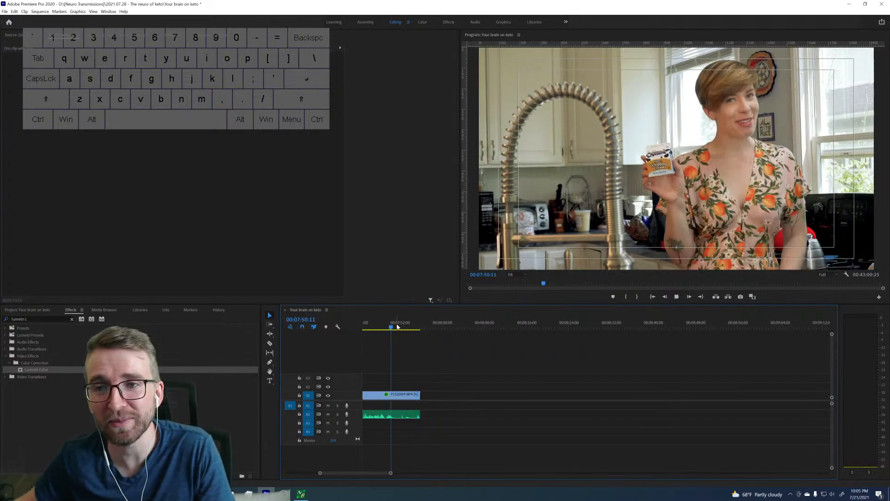
{"action": "key", "text": "space"}
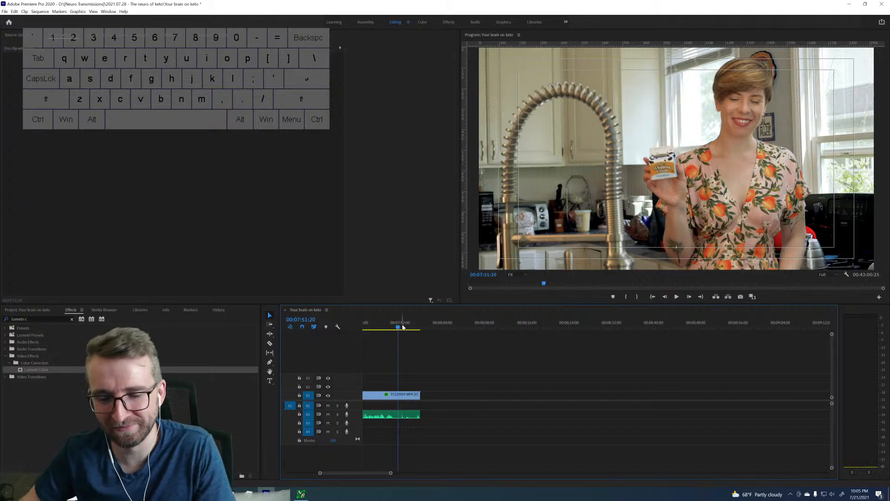
{"action": "key", "text": "shift+Left"}
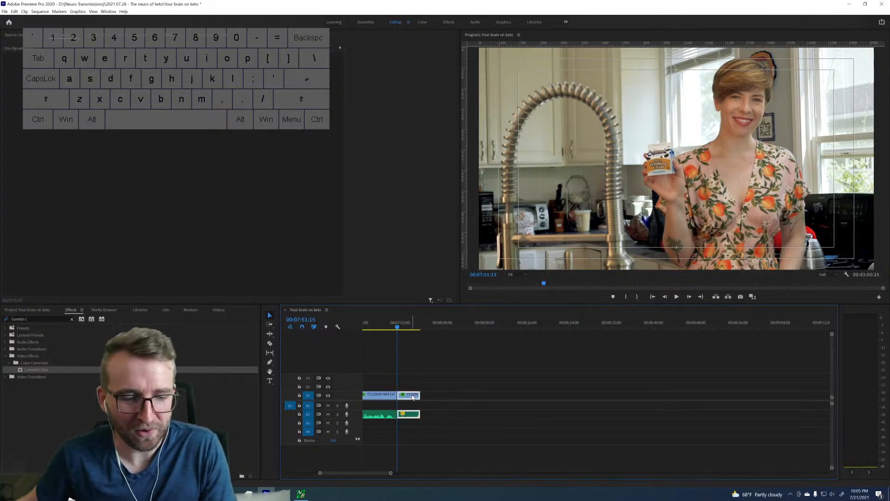
{"action": "key", "text": "Delete"}
{"action": "left_click", "coordinate": [433, 397]}
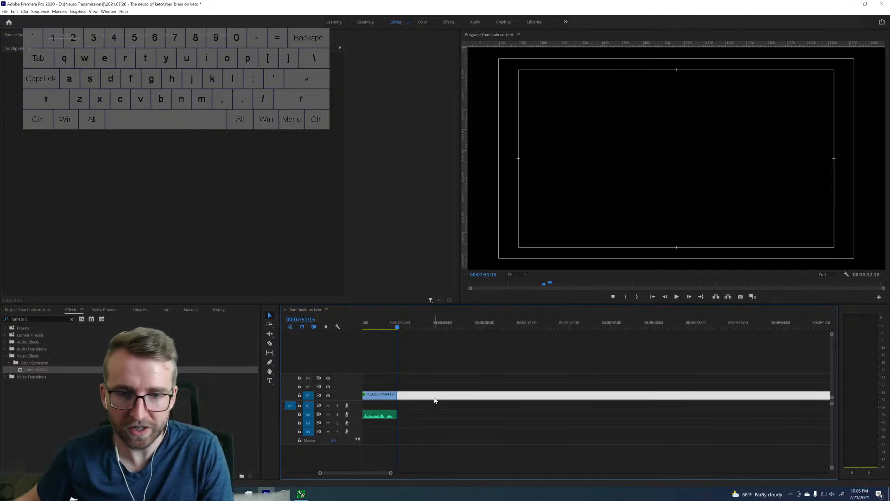
{"action": "key", "text": "Delete"}
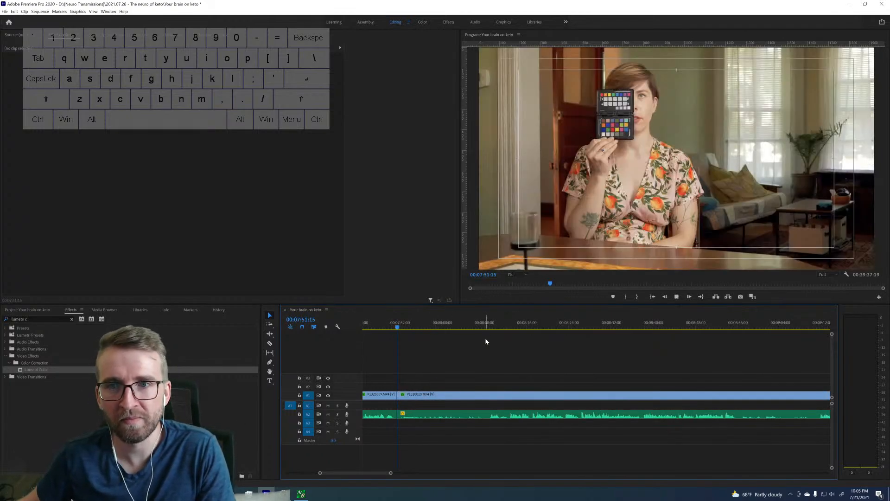
Play the opening of the dining-table clip from 00:07:51:15 to find where the usable speech starts.
{"action": "key", "text": "space"}
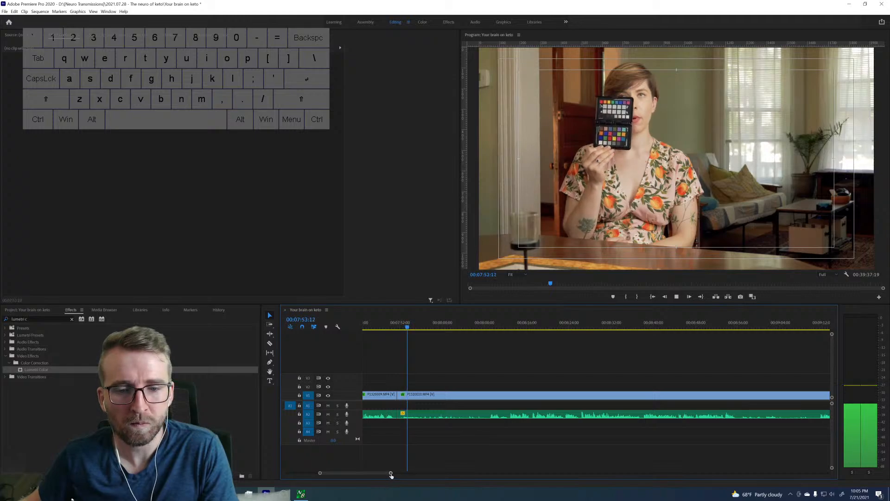
{"action": "left_click_drag", "start_coordinate": [391, 475], "coordinate": [411, 472]}
{"action": "scroll", "coordinate": [551, 413], "scroll_direction": "down", "scroll_amount": 5}
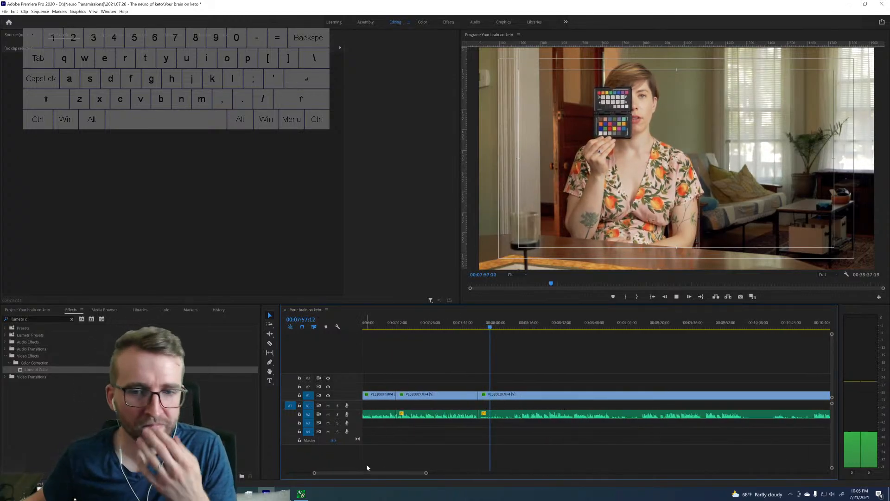
{"action": "left_click_drag", "start_coordinate": [425, 474], "coordinate": [404, 472]}
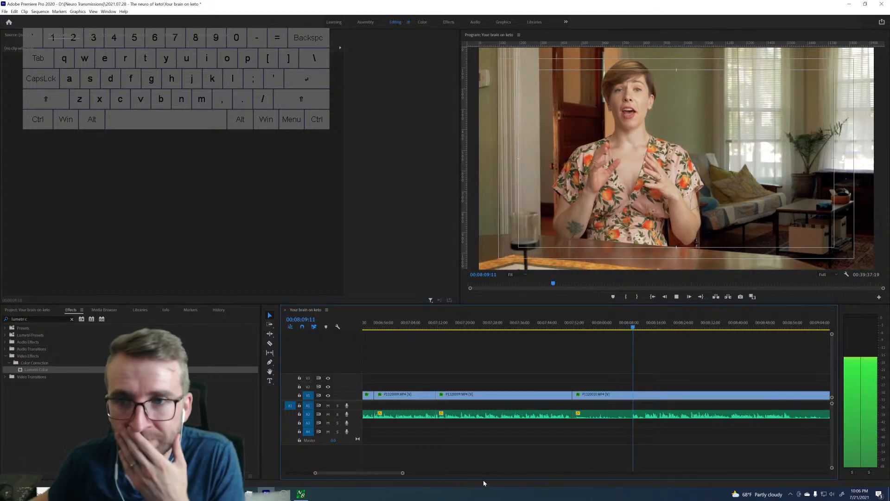
{"action": "scroll", "coordinate": [544, 403], "scroll_direction": "down", "scroll_amount": 2}
{"action": "scroll", "coordinate": [545, 403], "scroll_direction": "down", "scroll_amount": 5}
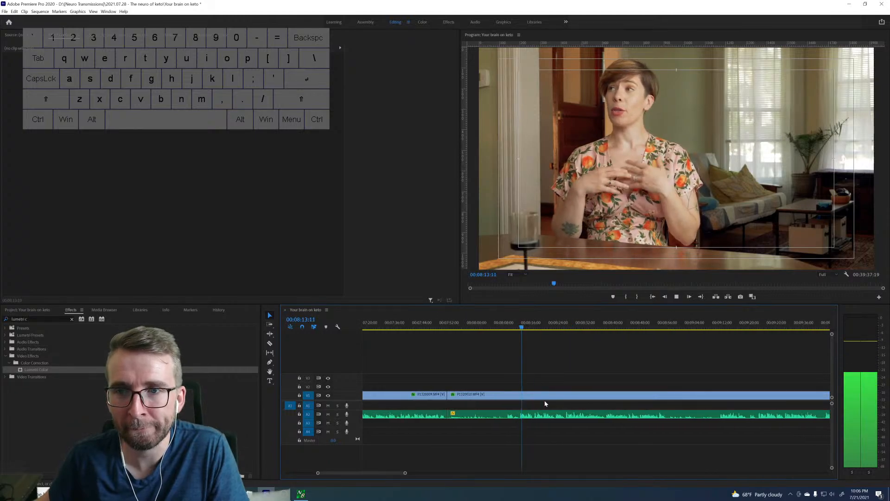
{"action": "key", "text": "space"}
Ripple-delete the dining-table clip's opening from 00:07:51:15 to 00:08:12:26 and play from the join.
{"action": "scroll", "coordinate": [538, 382], "scroll_direction": "down", "scroll_amount": 2}
{"action": "left_click_drag", "start_coordinate": [406, 473], "coordinate": [348, 473]}
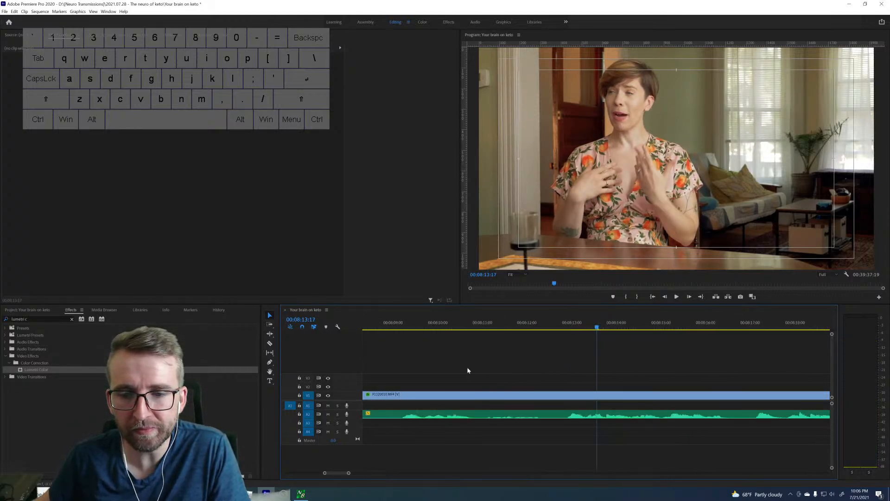
{"action": "left_click", "coordinate": [565, 326]}
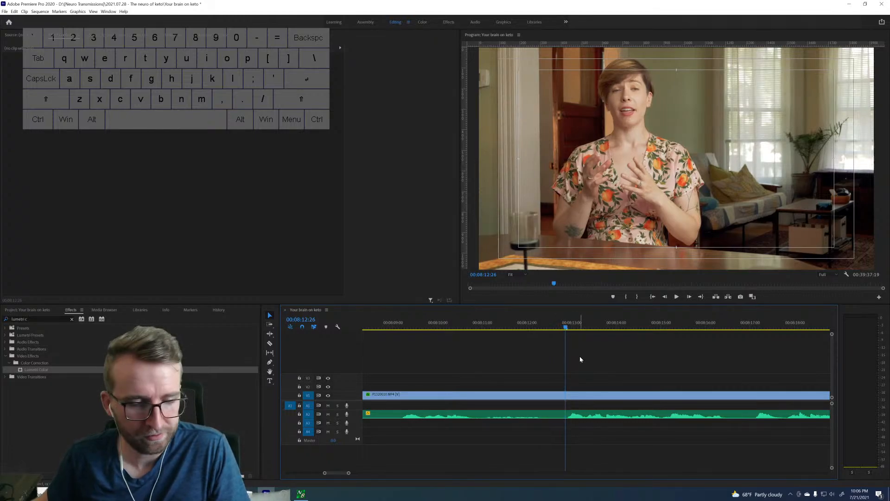
{"action": "key", "text": "ctrl+k"}
{"action": "key", "text": "Up"}
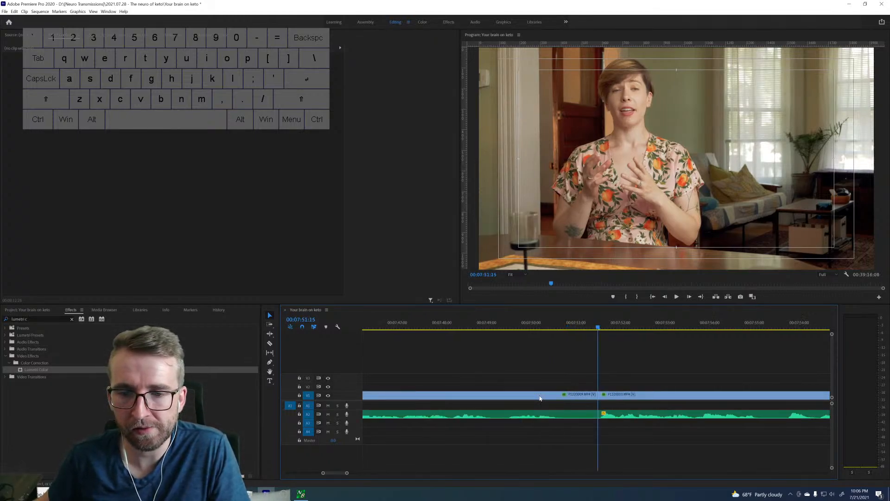
{"action": "key", "text": "space"}
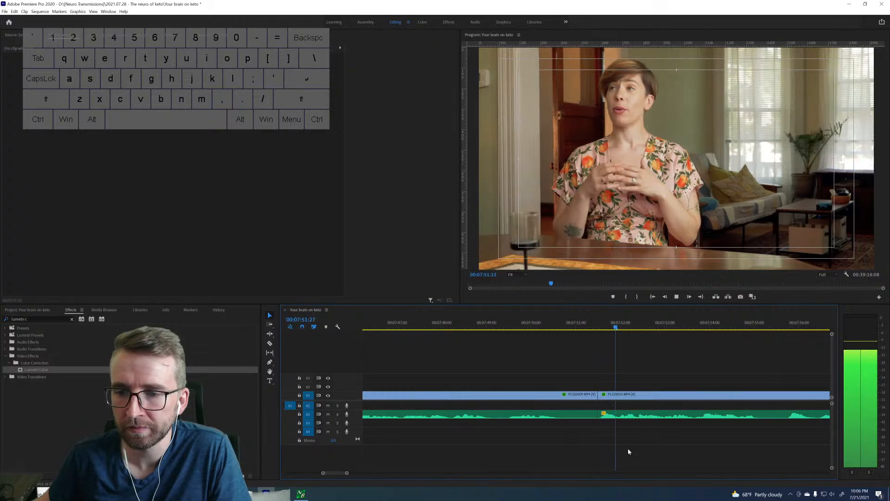
Ripple-delete the dining-table clip's opening from 00:07:51:15 to 00:07:55:21 and play from the join.
{"action": "left_click_drag", "start_coordinate": [346, 472], "coordinate": [362, 473]}
{"action": "key", "text": "space"}
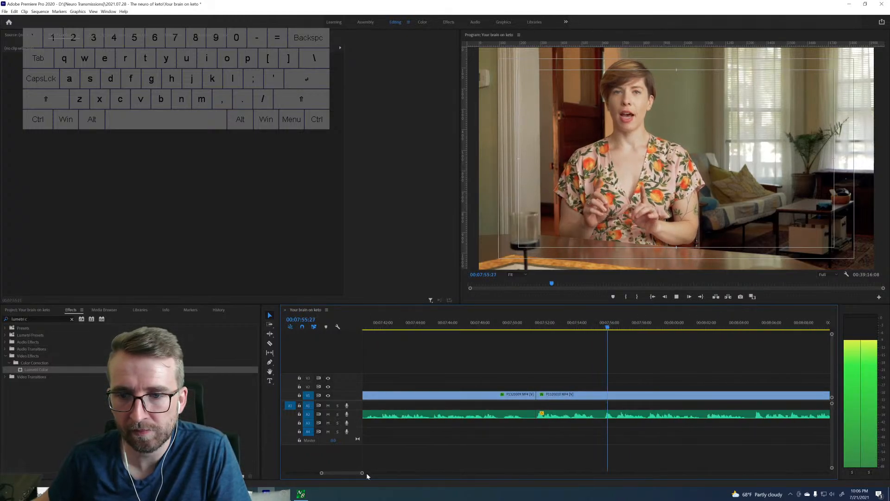
{"action": "left_click", "coordinate": [604, 328]}
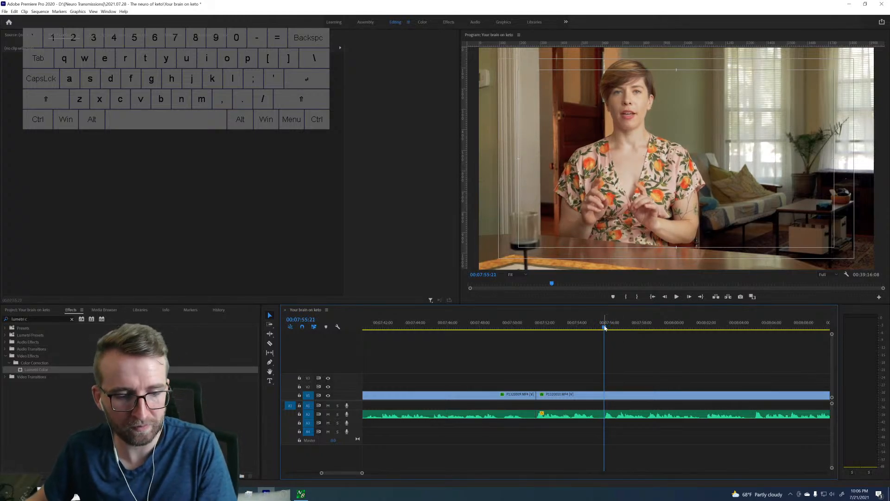
{"action": "key", "text": "ctrl+k"}
{"action": "key", "text": "Up"}
{"action": "key", "text": "d"}
{"action": "key", "text": "shift+Delete"}
{"action": "key", "text": "space"}
Sample the dining-table clip at several points from about 00:07:57 to 00:08:13 to check the take.
{"action": "left_click", "coordinate": [638, 327]}
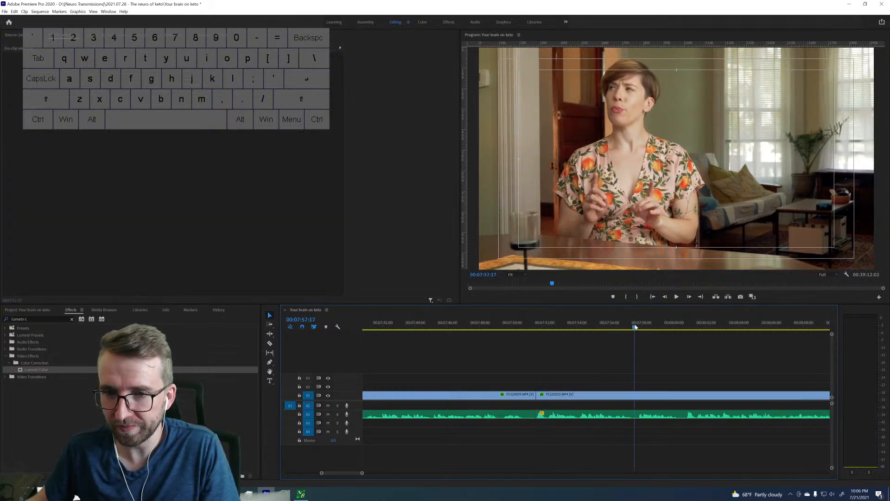
{"action": "left_click_drag", "start_coordinate": [676, 325], "coordinate": [688, 325]}
{"action": "key", "text": "space"}
{"action": "key", "text": "space"}
{"action": "scroll", "coordinate": [730, 353], "scroll_direction": "down", "scroll_amount": 5}
{"action": "scroll", "coordinate": [732, 351], "scroll_direction": "down", "scroll_amount": 5}
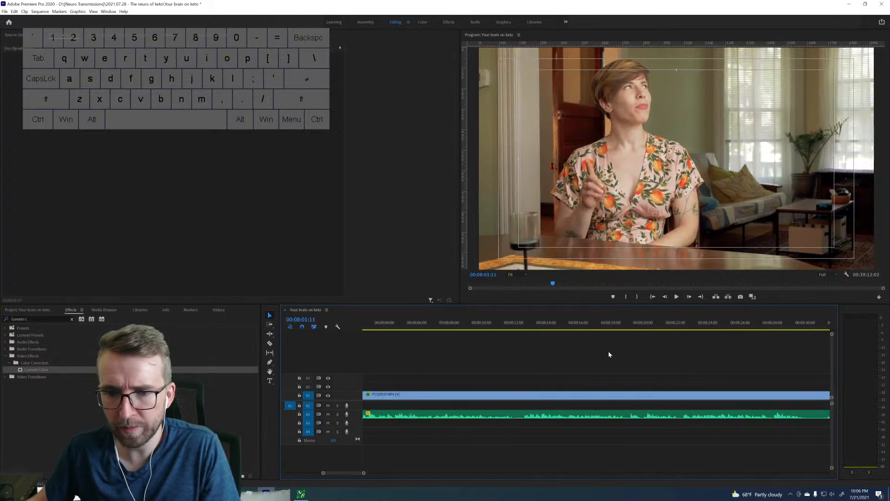
{"action": "left_click", "coordinate": [521, 323]}
{"action": "key", "text": "space"}
Find where the speech restarts after the quiet stretch and split the clip at 00:08:46:02.
{"action": "scroll", "coordinate": [672, 349], "scroll_direction": "down", "scroll_amount": 8}
{"action": "scroll", "coordinate": [675, 350], "scroll_direction": "down", "scroll_amount": 3}
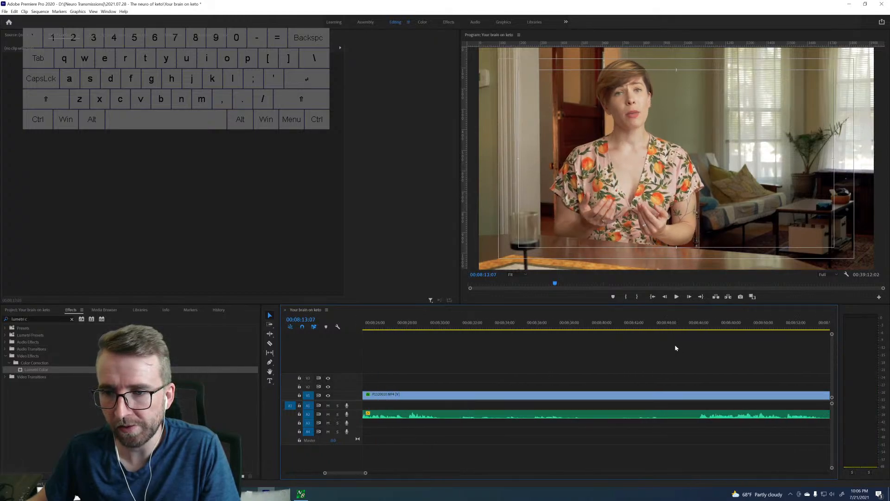
{"action": "left_click_drag", "start_coordinate": [688, 327], "coordinate": [698, 326]}
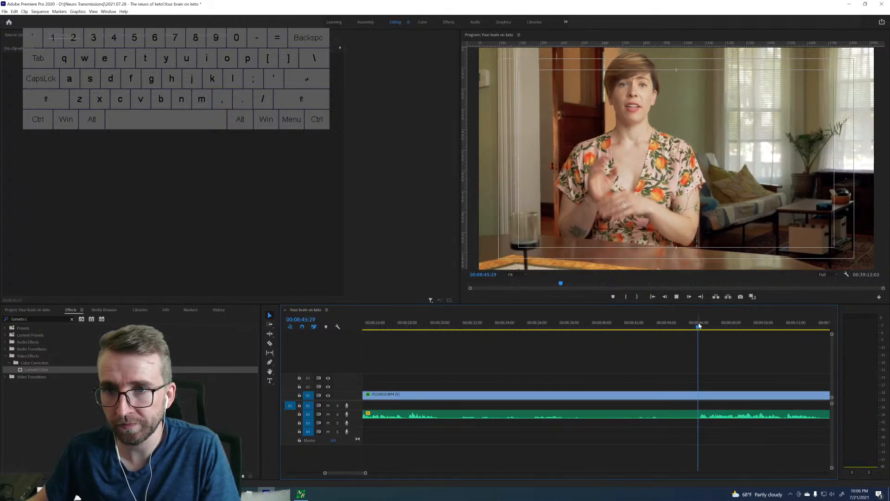
{"action": "key", "text": "space"}
{"action": "scroll", "coordinate": [699, 326], "scroll_direction": "down", "scroll_amount": 2}
{"action": "scroll", "coordinate": [699, 327], "scroll_direction": "down", "scroll_amount": 3}
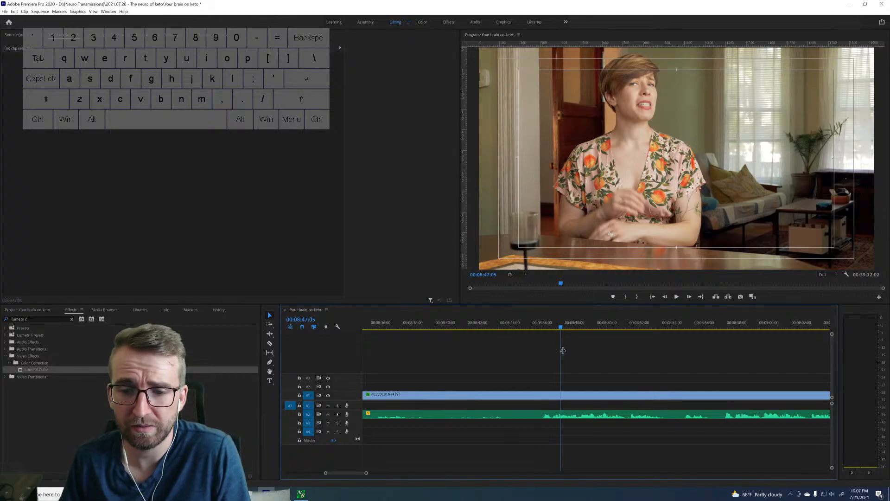
{"action": "left_click", "coordinate": [544, 325]}
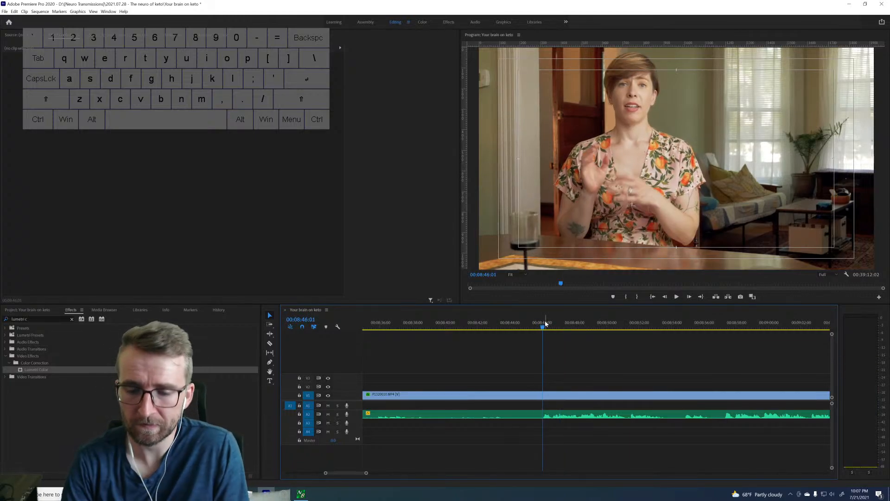
{"action": "key", "text": "Right"}
{"action": "key", "text": "ctrl+k"}
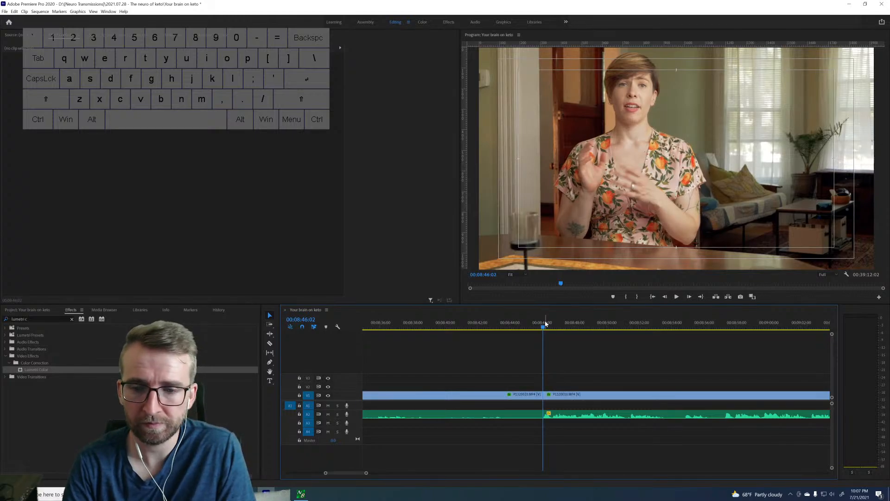
Find where the good speech ends, ripple-delete from 00:08:30:02 to 00:08:46:02, and play from the join.
{"action": "scroll", "coordinate": [510, 460], "scroll_direction": "up", "scroll_amount": 5}
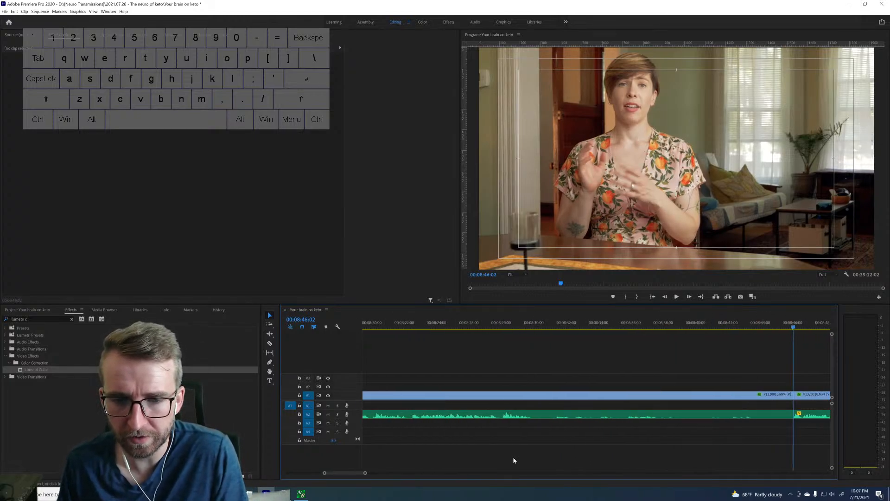
{"action": "left_click", "coordinate": [645, 325]}
{"action": "key", "text": "space"}
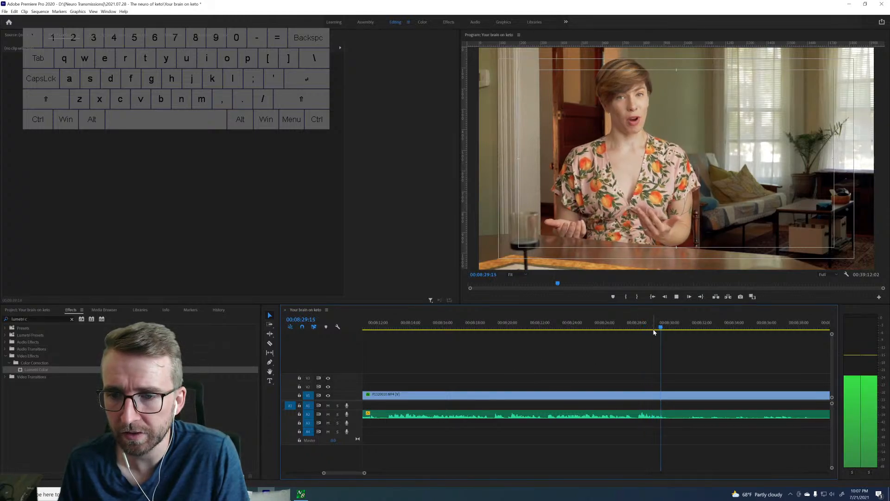
{"action": "key", "text": "space"}
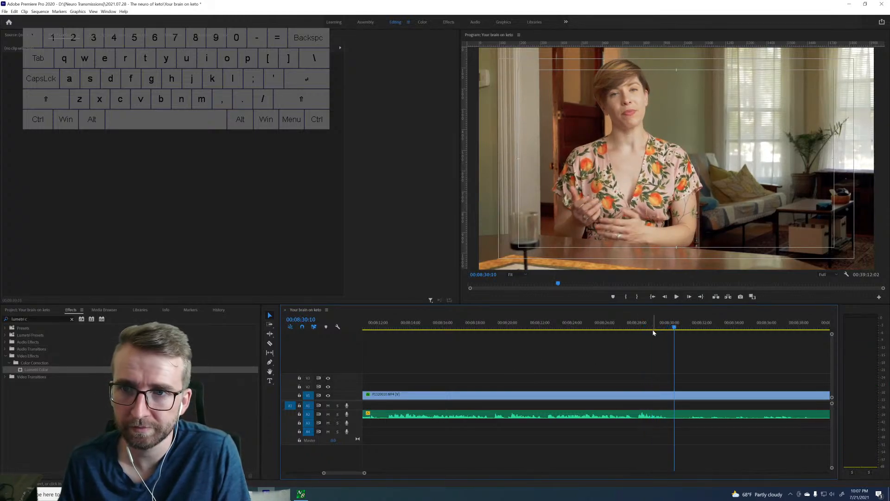
{"action": "key", "text": "Left"}
{"action": "key", "text": "Left"}
{"action": "key", "text": "Left"}
{"action": "key", "text": "Left"}
{"action": "key", "text": "Left"}
{"action": "key", "text": "Left"}
{"action": "key", "text": "Left"}
{"action": "key", "text": "Left"}
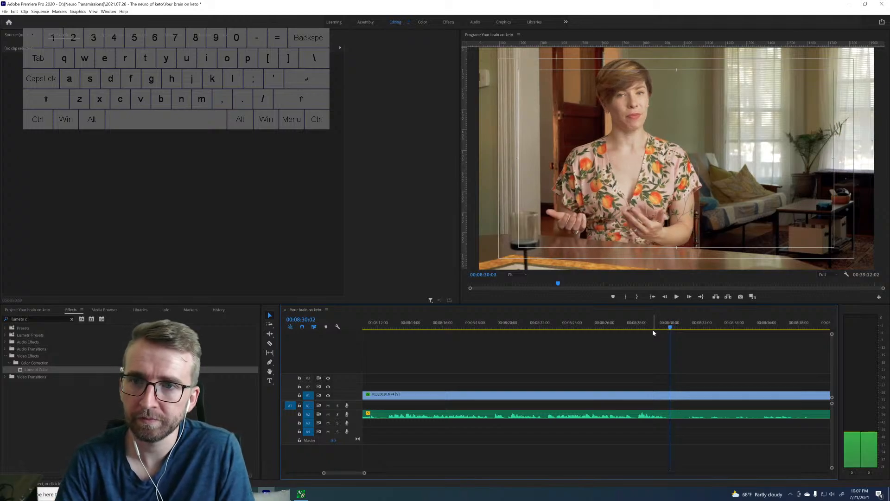
{"action": "key", "text": "ctrl+k"}
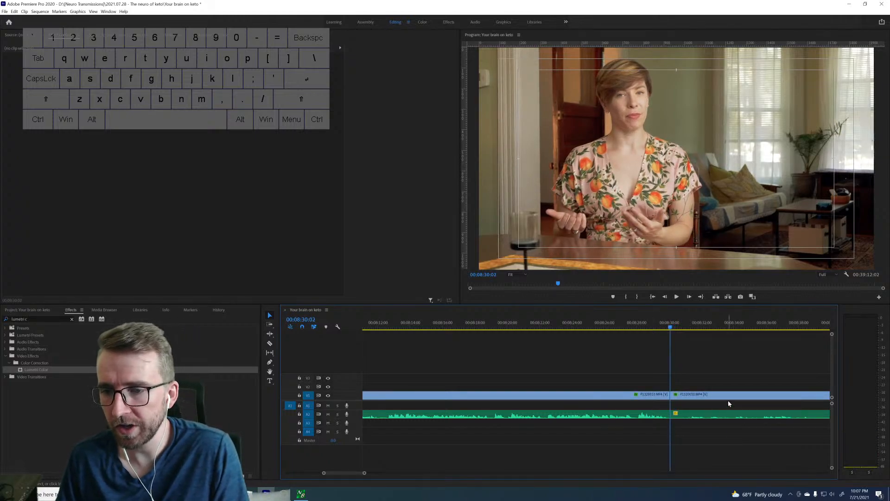
{"action": "key", "text": "space"}
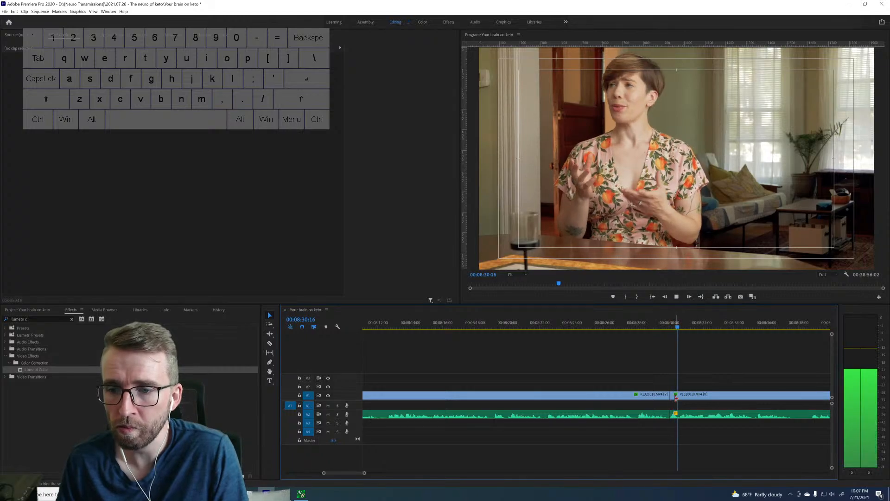
Find the next restart of the speech, ripple-delete from 00:08:30:02 to 00:08:41:06, and play from the join.
{"action": "left_click", "coordinate": [680, 324]}
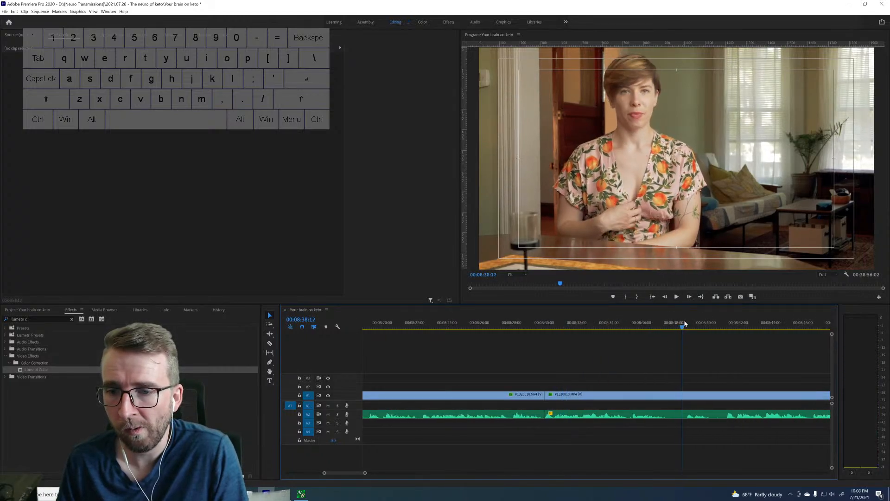
{"action": "key", "text": "space"}
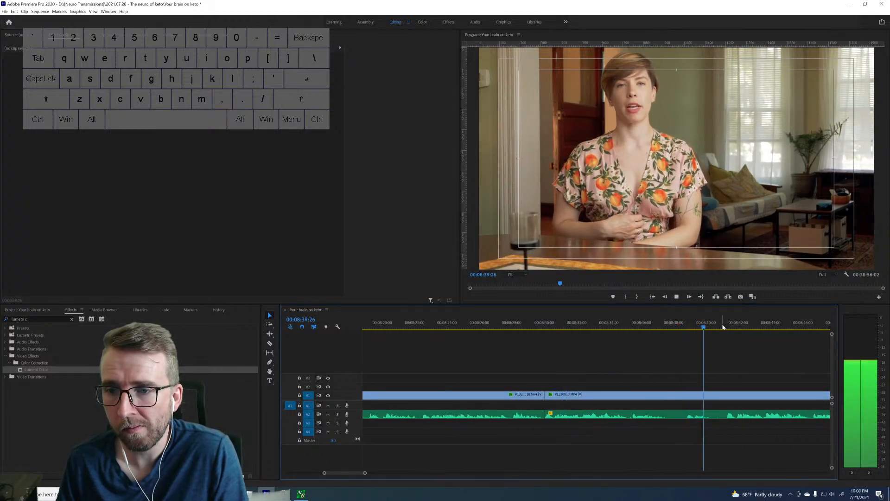
{"action": "left_click", "coordinate": [724, 324]}
{"action": "key", "text": "space"}
{"action": "left_click", "coordinate": [725, 324]}
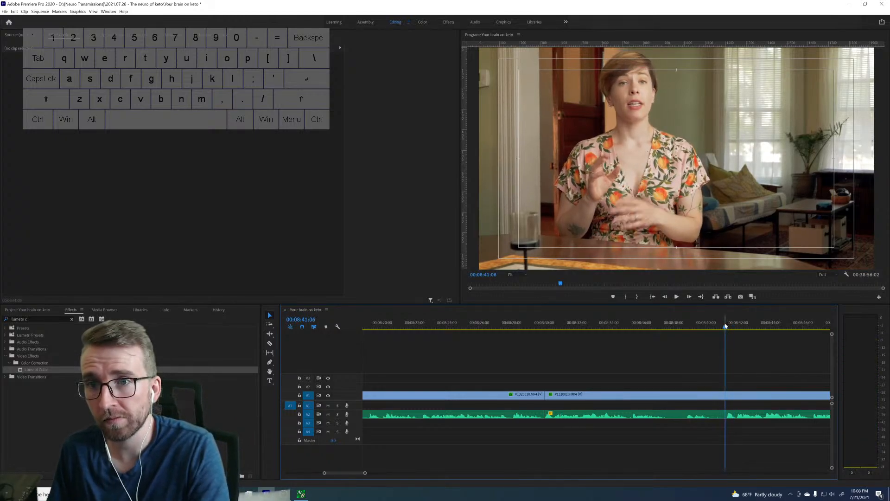
{"action": "key", "text": "Up"}
{"action": "key", "text": "space"}
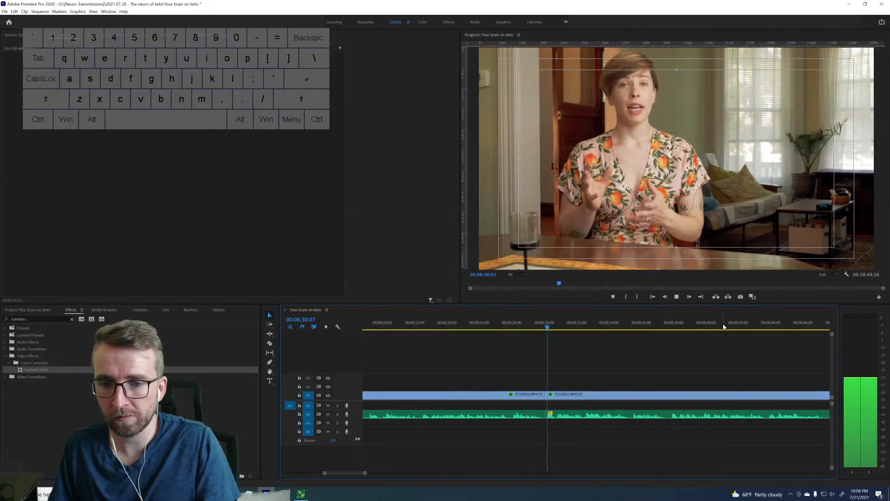
Sample the remaining dining-table footage from about 00:08:37 to 00:09:26 to judge which takes are usable.
{"action": "left_click", "coordinate": [667, 327]}
{"action": "left_click_drag", "start_coordinate": [668, 329], "coordinate": [672, 329]}
{"action": "key", "text": "space"}
{"action": "key", "text": "space"}
{"action": "scroll", "coordinate": [676, 352], "scroll_direction": "down", "scroll_amount": 3}
{"action": "scroll", "coordinate": [676, 351], "scroll_direction": "down", "scroll_amount": 1}
{"action": "left_click", "coordinate": [727, 326]}
{"action": "key", "text": "space"}
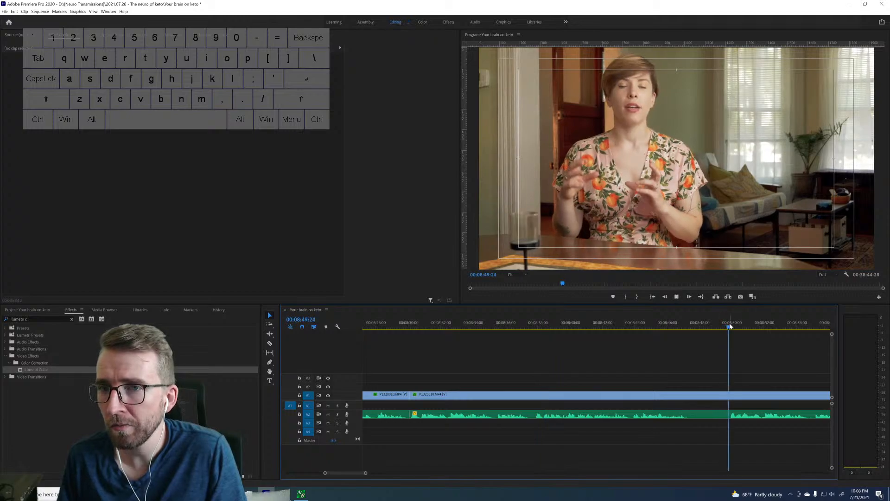
{"action": "key", "text": "space"}
{"action": "scroll", "coordinate": [716, 334], "scroll_direction": "down", "scroll_amount": 3}
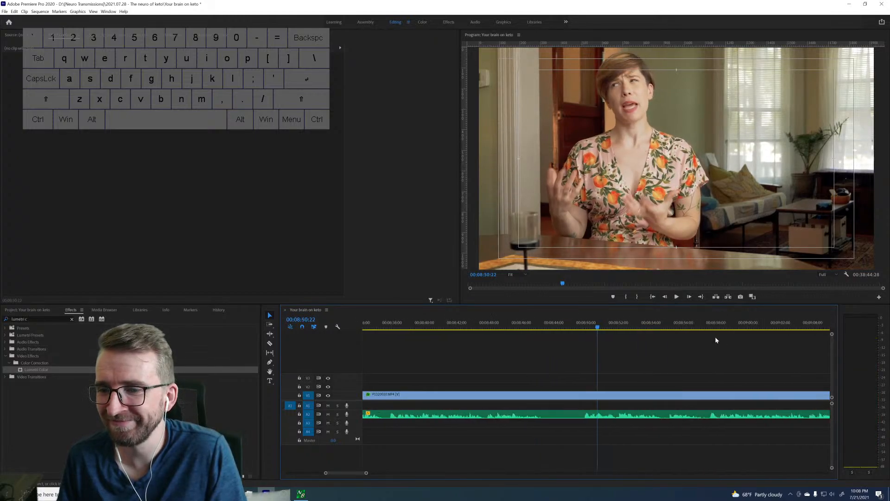
{"action": "scroll", "coordinate": [712, 336], "scroll_direction": "down", "scroll_amount": 5}
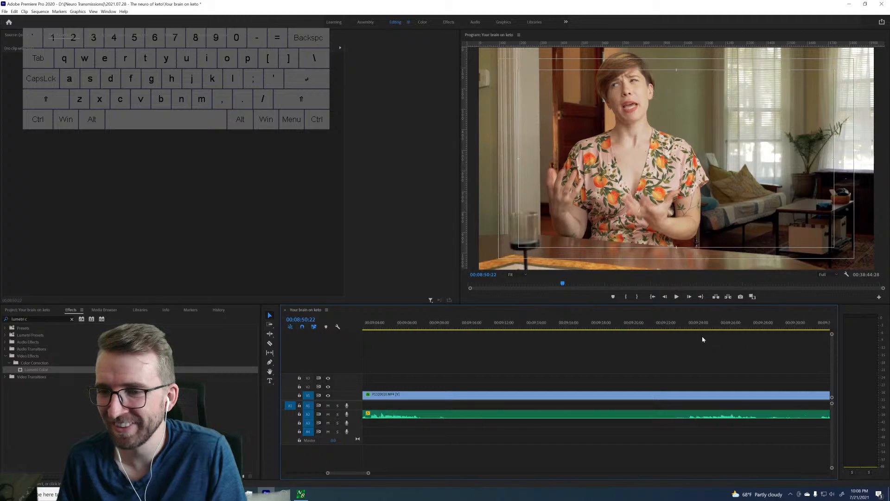
{"action": "left_click", "coordinate": [681, 327]}
{"action": "key", "text": "space"}
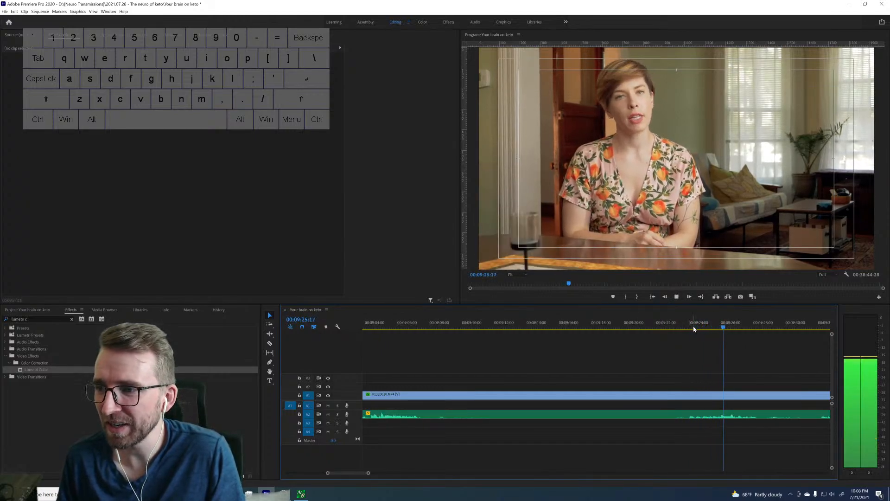
{"action": "key", "text": "space"}
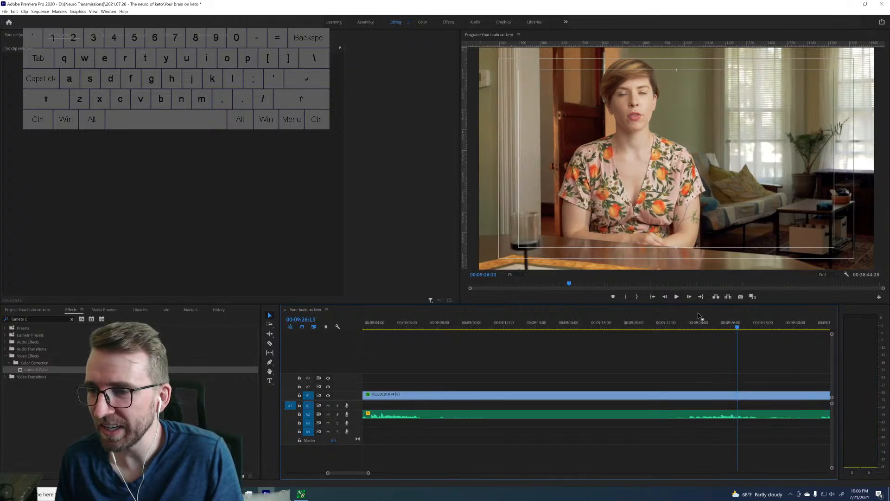
{"action": "scroll", "coordinate": [742, 343], "scroll_direction": "down", "scroll_amount": 8}
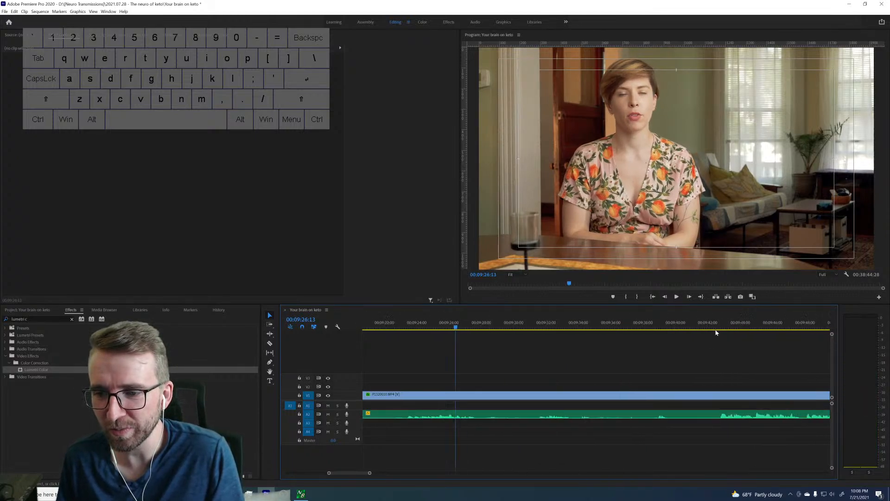
Split the clip where the speech restarts after the quiet stretch, redoing the first cut slightly earlier at 00:09:42:14.
{"action": "left_click_drag", "start_coordinate": [714, 326], "coordinate": [720, 324]}
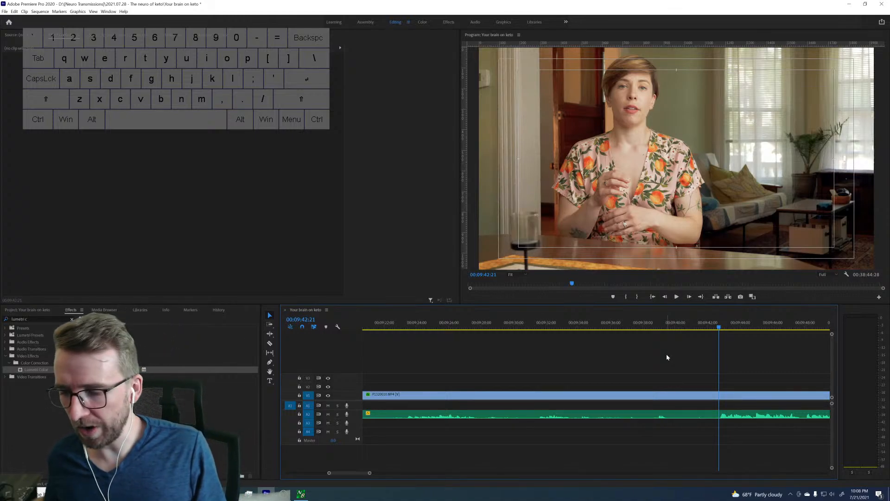
{"action": "key", "text": "space"}
{"action": "left_click_drag", "start_coordinate": [712, 323], "coordinate": [719, 323]}
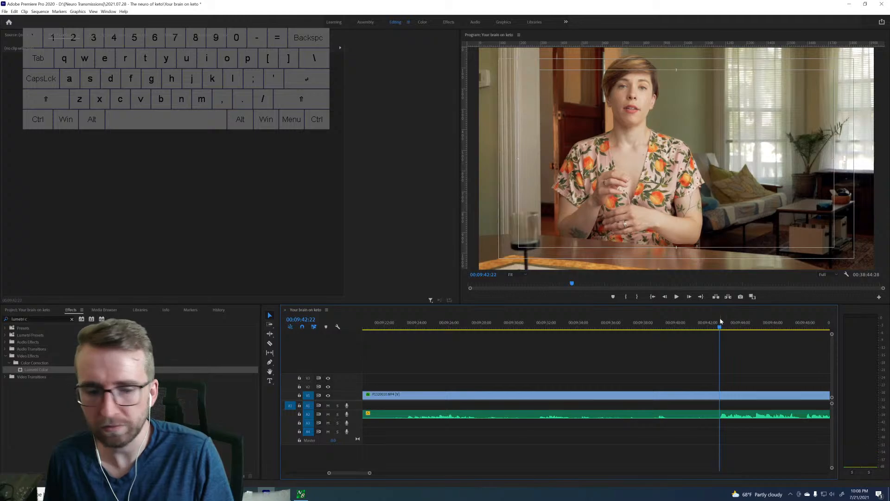
{"action": "key", "text": "ctrl+k"}
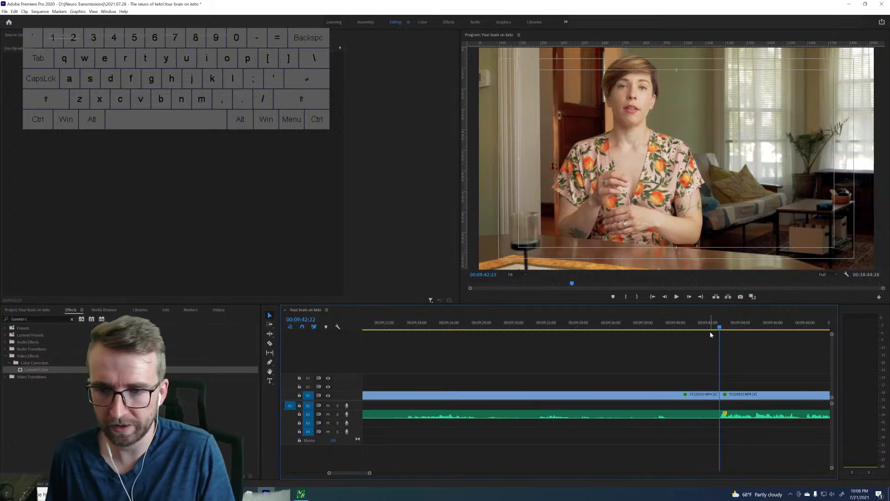
{"action": "key", "text": "ctrl+z"}
{"action": "key", "text": "Left"}
{"action": "key", "text": "Left"}
{"action": "key", "text": "Left"}
{"action": "key", "text": "Left"}
{"action": "key", "text": "Left"}
{"action": "key", "text": "Left"}
{"action": "key", "text": "Left"}
{"action": "key", "text": "Left"}
{"action": "key", "text": "Left"}
{"action": "key", "text": "Left"}
{"action": "key", "text": "Left"}
{"action": "key", "text": "Right"}
{"action": "key", "text": "Right"}
{"action": "key", "text": "Right"}
{"action": "key", "text": "ctrl+k"}
Find where the earlier version of the passage begins and split the clip at 00:08:49:16.
{"action": "scroll", "coordinate": [550, 359], "scroll_direction": "up", "scroll_amount": 5}
{"action": "left_click_drag", "start_coordinate": [369, 474], "coordinate": [457, 480]}
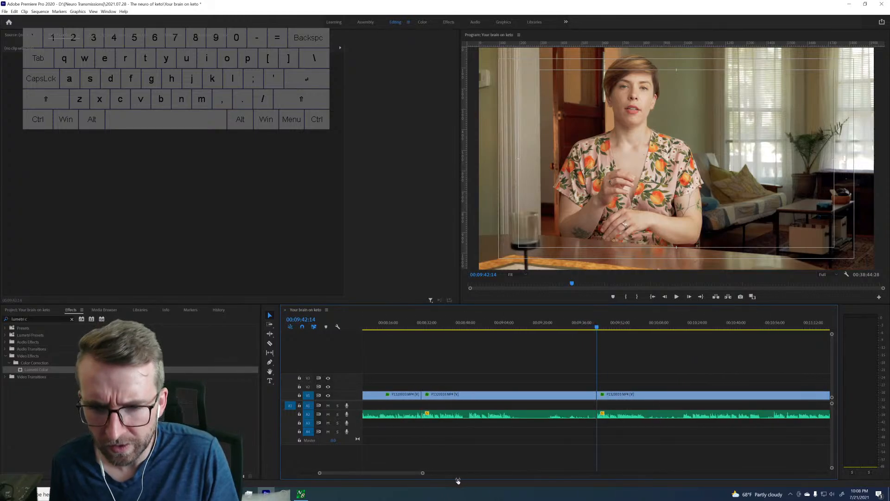
{"action": "left_click", "coordinate": [513, 324]}
{"action": "left_click", "coordinate": [471, 326]}
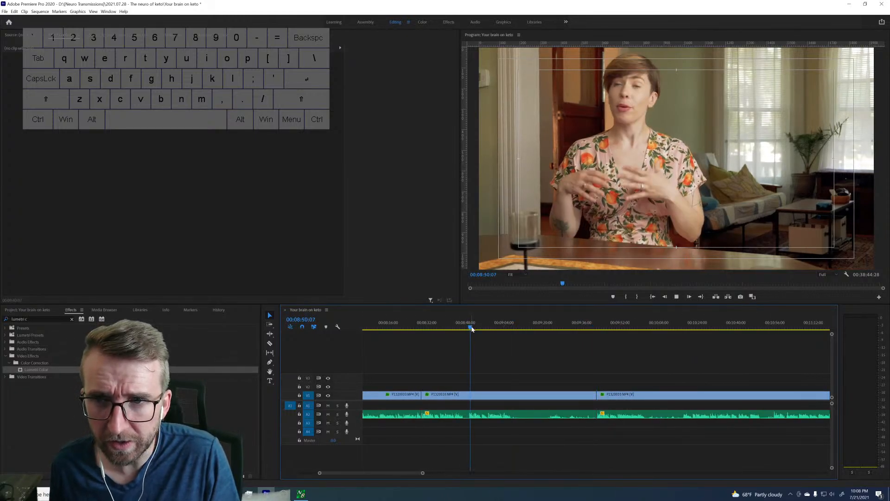
{"action": "left_click", "coordinate": [469, 327]}
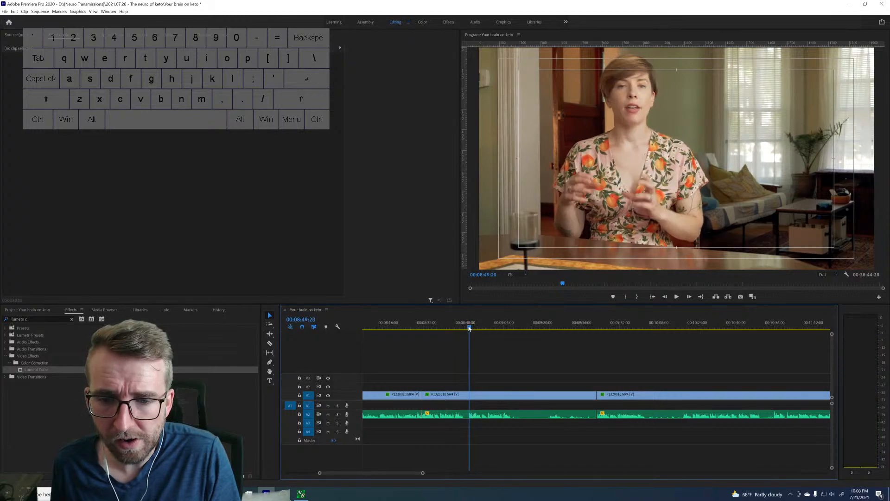
{"action": "key", "text": "space"}
{"action": "key", "text": "space"}
{"action": "key", "text": "Left"}
{"action": "key", "text": "Left"}
{"action": "key", "text": "Left"}
{"action": "key", "text": "Left"}
{"action": "key", "text": "Left"}
{"action": "key", "text": "Left"}
{"action": "key", "text": "Left"}
{"action": "key", "text": "Left"}
{"action": "key", "text": "Left"}
{"action": "key", "text": "Left"}
{"action": "key", "text": "Left"}
{"action": "key", "text": "Left"}
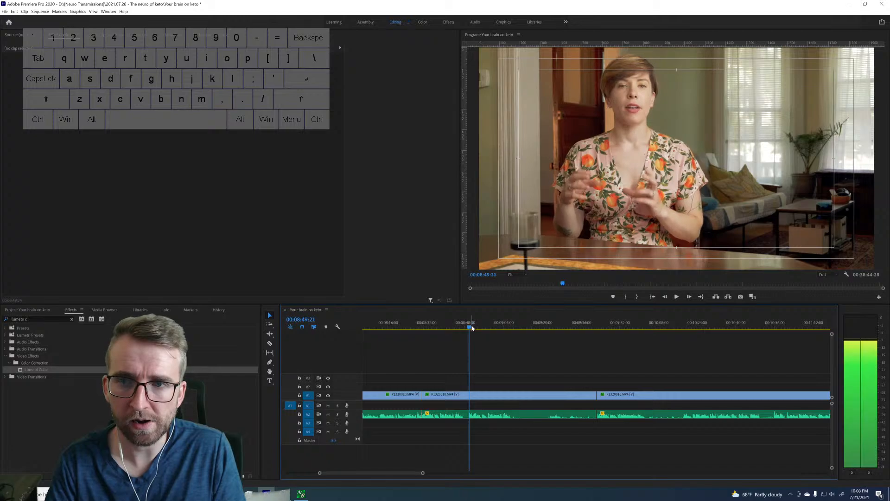
{"action": "key", "text": "Left"}
{"action": "key", "text": "Left"}
{"action": "key", "text": "ctrl+k"}
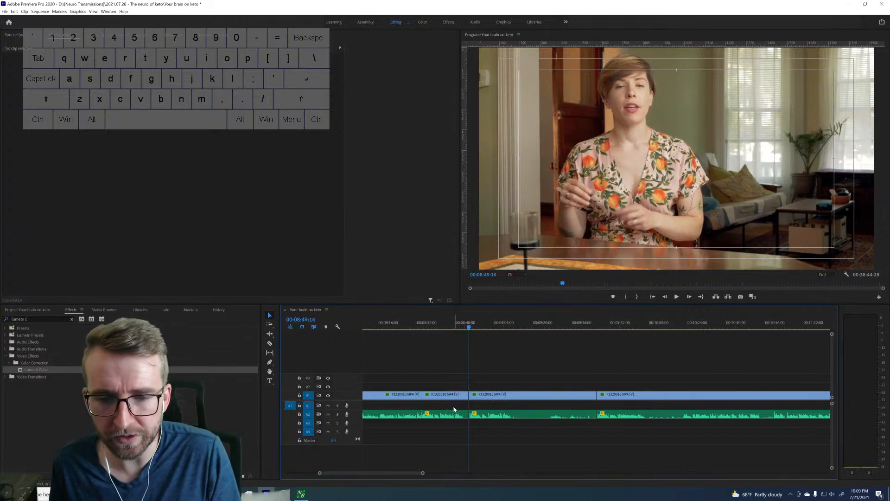
Return to the edit point at 00:07:51:15 and play the joined takes from there.
{"action": "key", "text": "Up"}
{"action": "key", "text": "Up"}
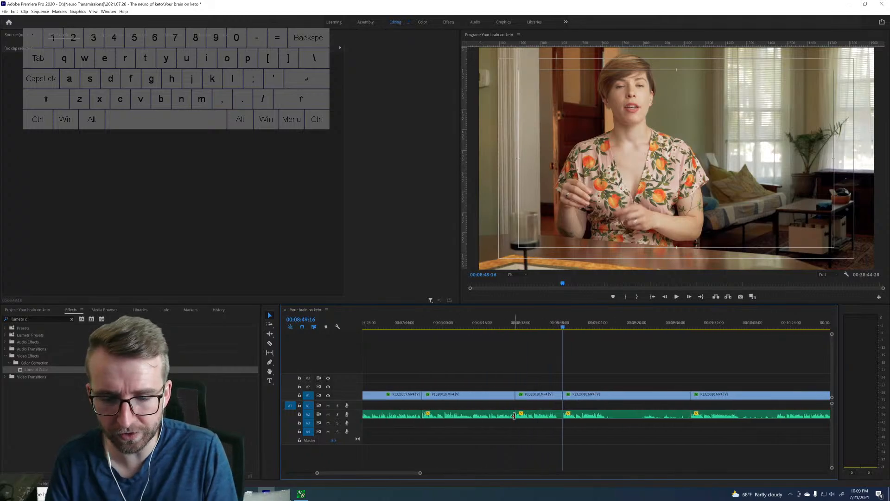
{"action": "key", "text": "space"}
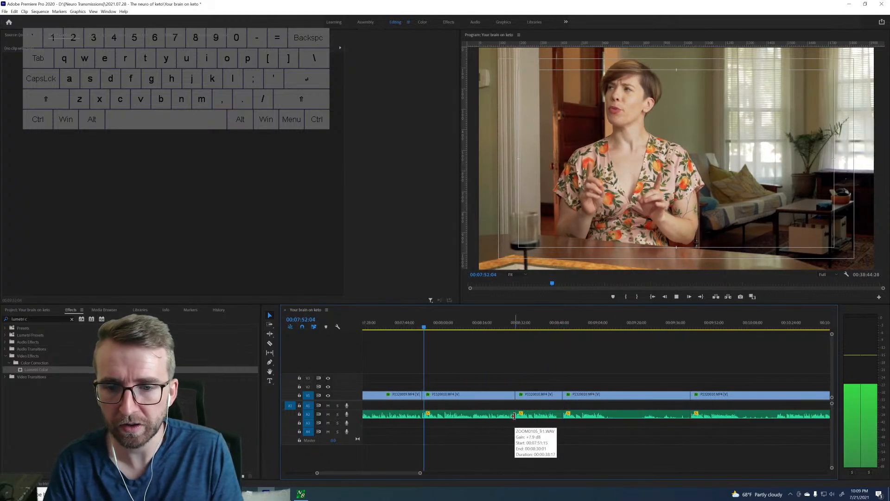
Ripple-delete the two segments between the edit point near 00:08:30 and the split at 00:09:42:14.
{"action": "key", "text": "space"}
{"action": "left_click_drag", "start_coordinate": [552, 386], "coordinate": [579, 400]}
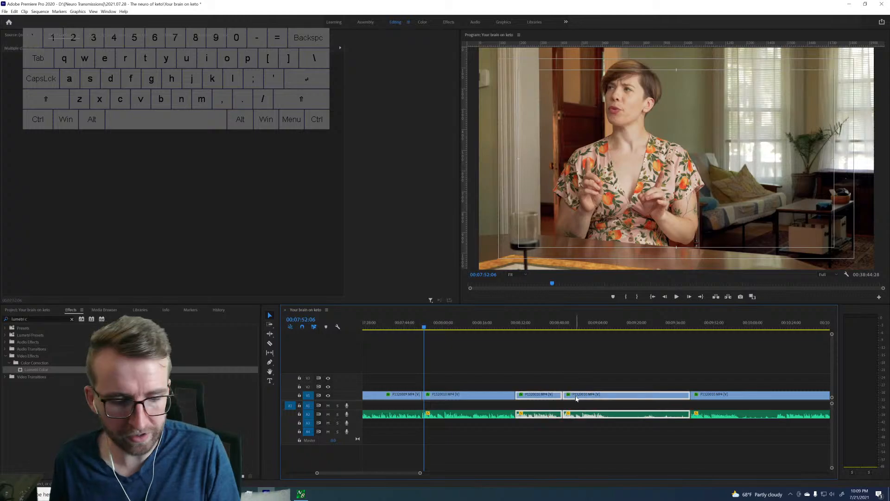
{"action": "key", "text": "shift+Delete"}
Sample the following footage at about 00:09:05, 00:09:43 and 00:10:38 to compare where the takes restart.
{"action": "left_click", "coordinate": [599, 324]}
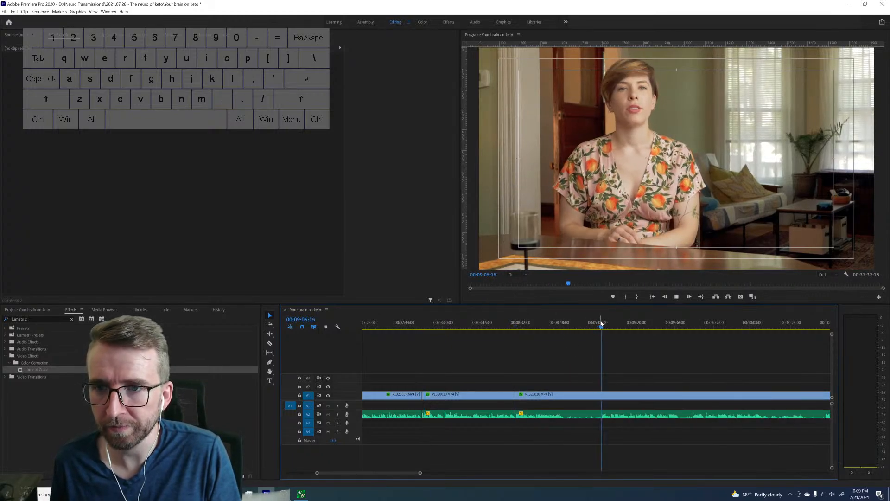
{"action": "key", "text": "space"}
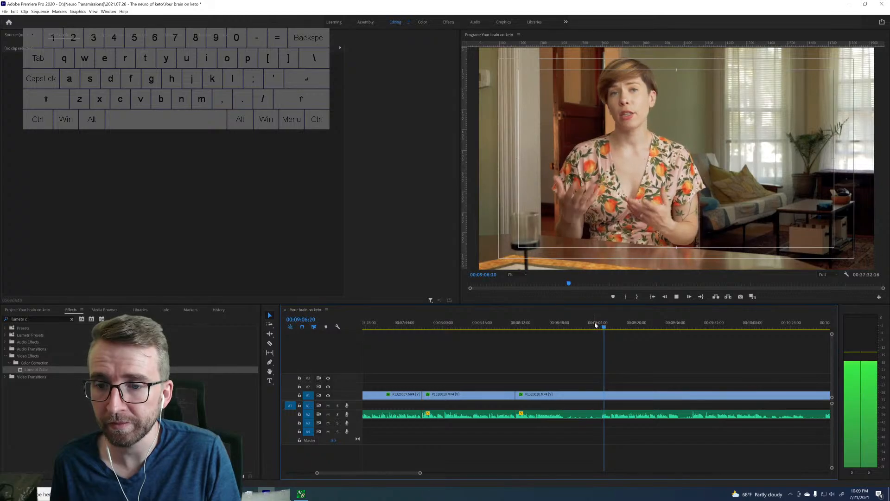
{"action": "key", "text": "space"}
{"action": "left_click", "coordinate": [690, 323]}
{"action": "key", "text": "space"}
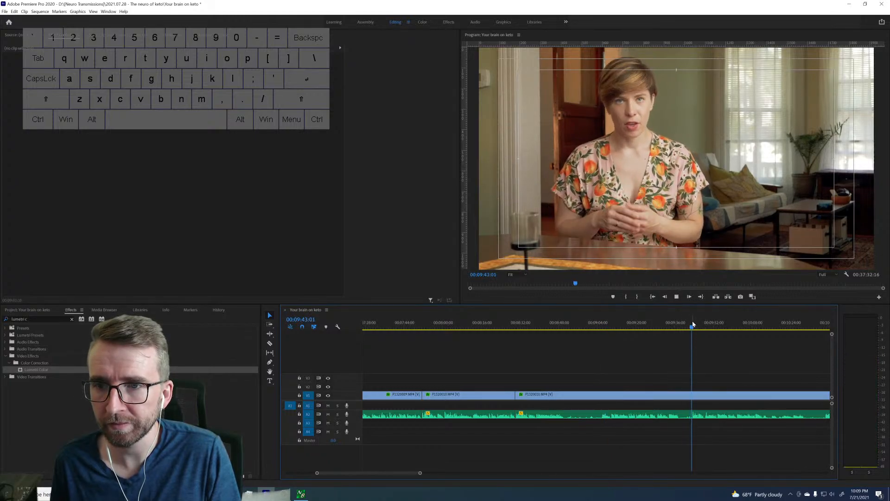
{"action": "key", "text": "space"}
{"action": "scroll", "coordinate": [741, 347], "scroll_direction": "down", "scroll_amount": 2}
{"action": "left_click", "coordinate": [759, 327]}
{"action": "key", "text": "space"}
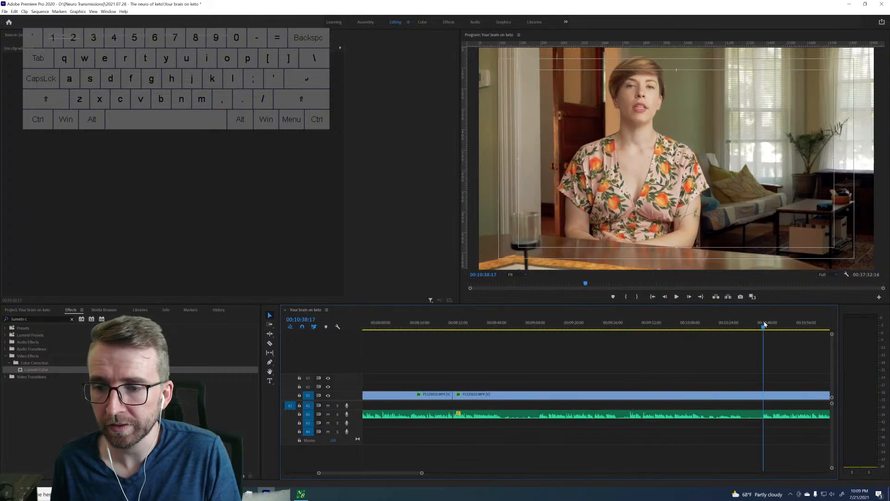
{"action": "key", "text": "space"}
{"action": "scroll", "coordinate": [745, 337], "scroll_direction": "down", "scroll_amount": 7}
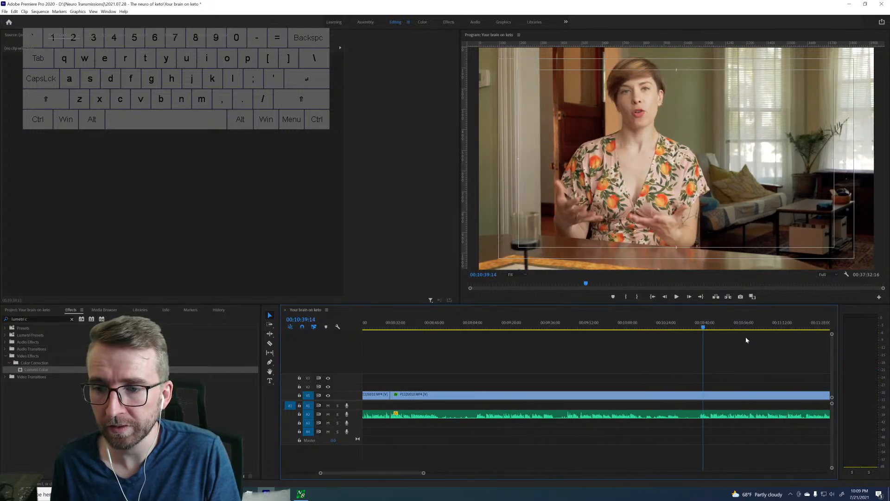
{"action": "scroll", "coordinate": [696, 337], "scroll_direction": "up", "scroll_amount": 11}
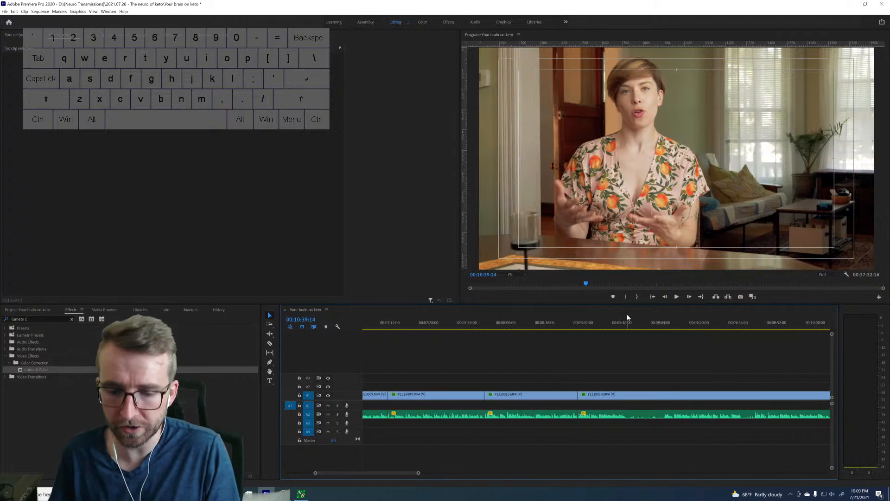
Review the joined takes from the 00:07:51:15 edit point onward, and check the speech restart at 00:09:05:15.
{"action": "key", "text": "Up"}
{"action": "key", "text": "Up"}
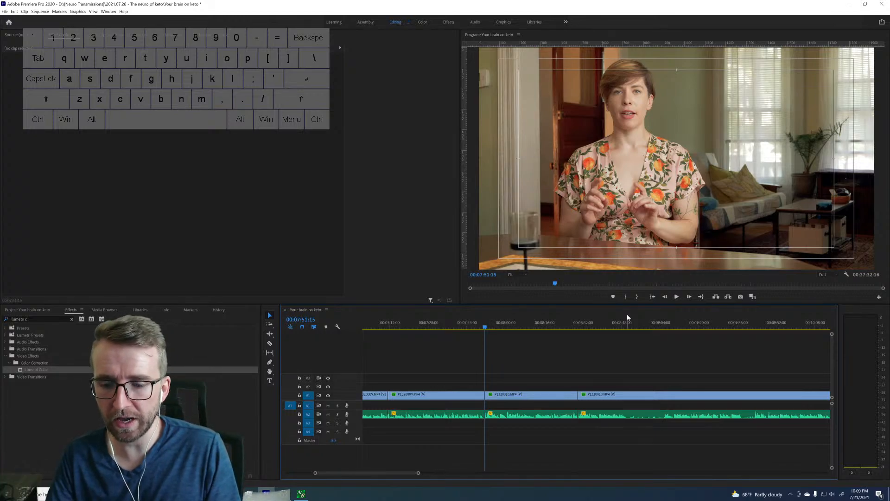
{"action": "key", "text": "Down"}
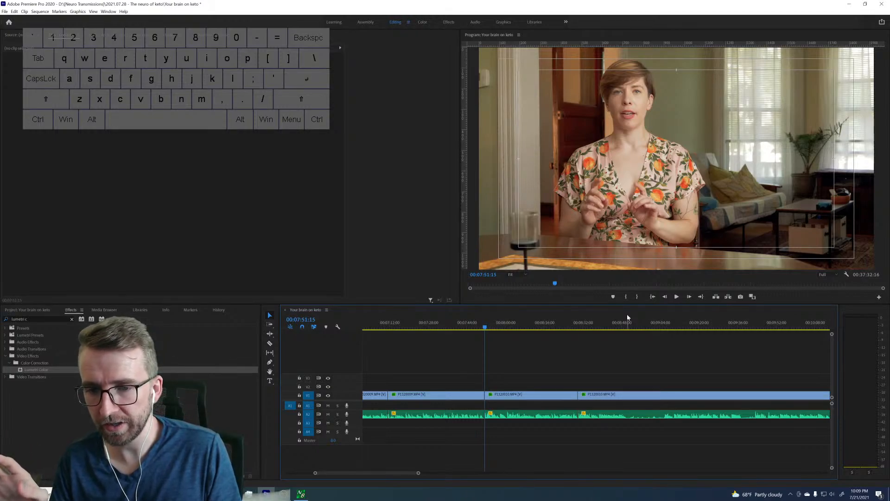
{"action": "key", "text": "space"}
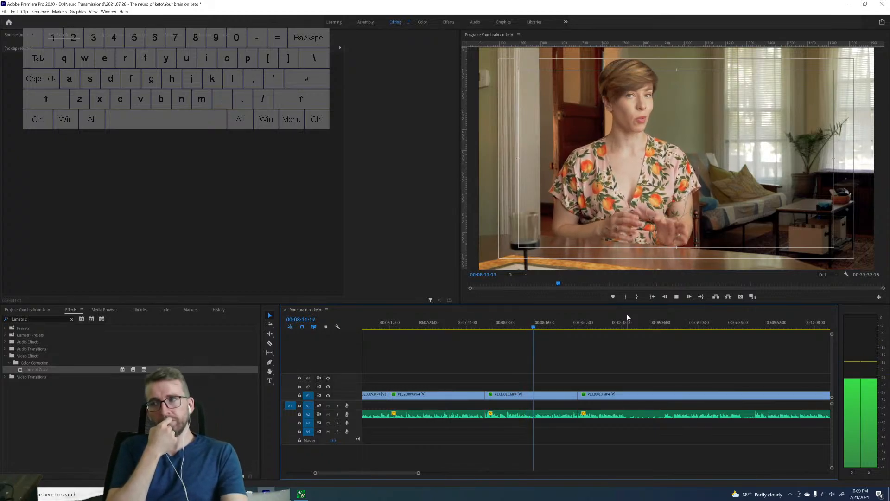
{"action": "key", "text": "Down"}
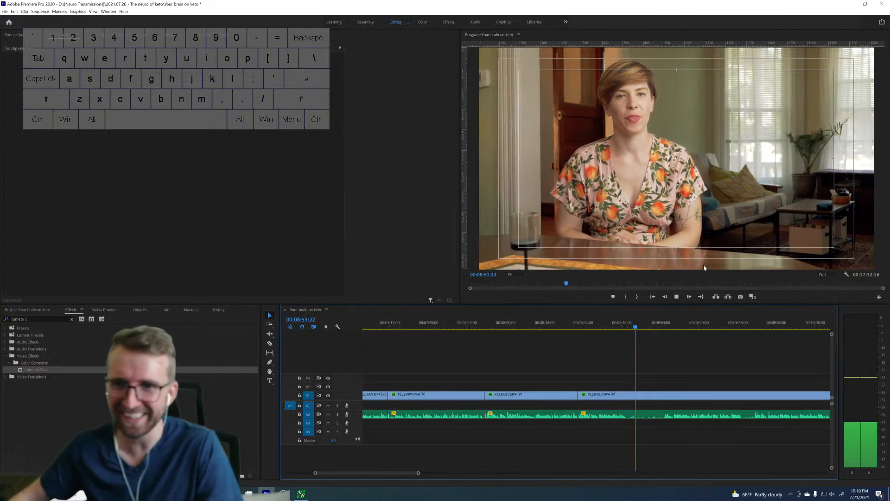
{"action": "key", "text": "space"}
{"action": "left_click_drag", "start_coordinate": [663, 326], "coordinate": [665, 326]}
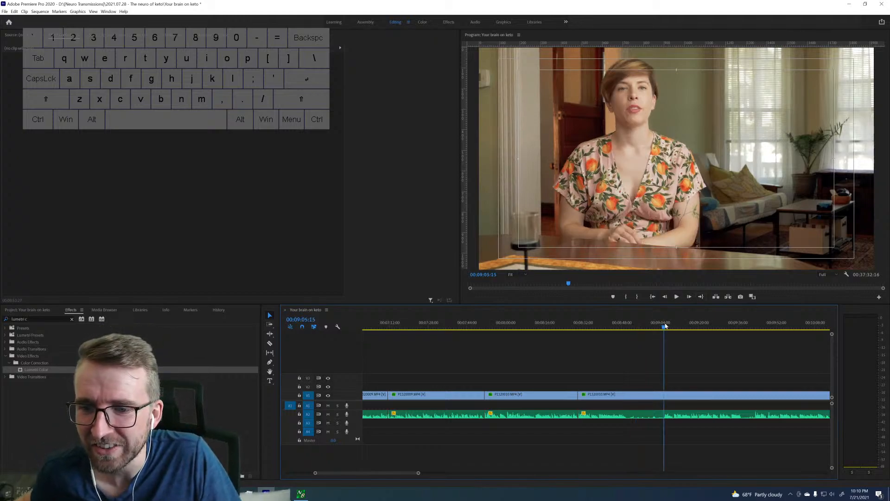
{"action": "key", "text": "space"}
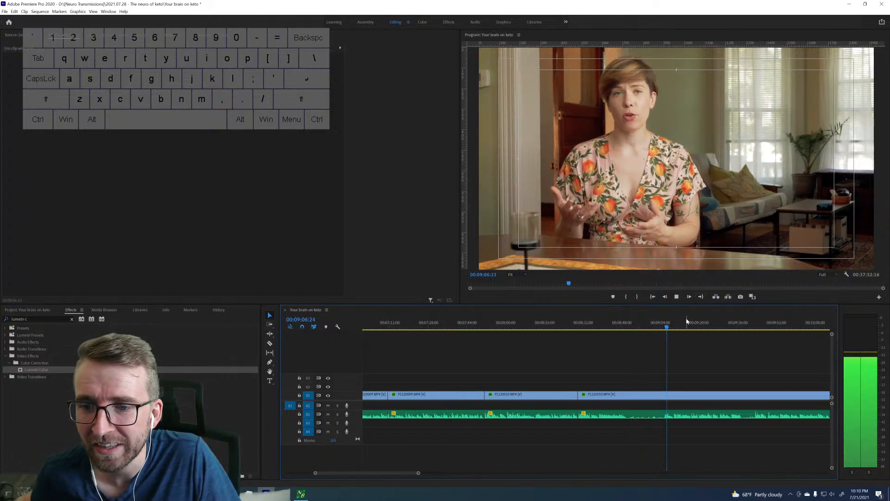
{"action": "key", "text": "space"}
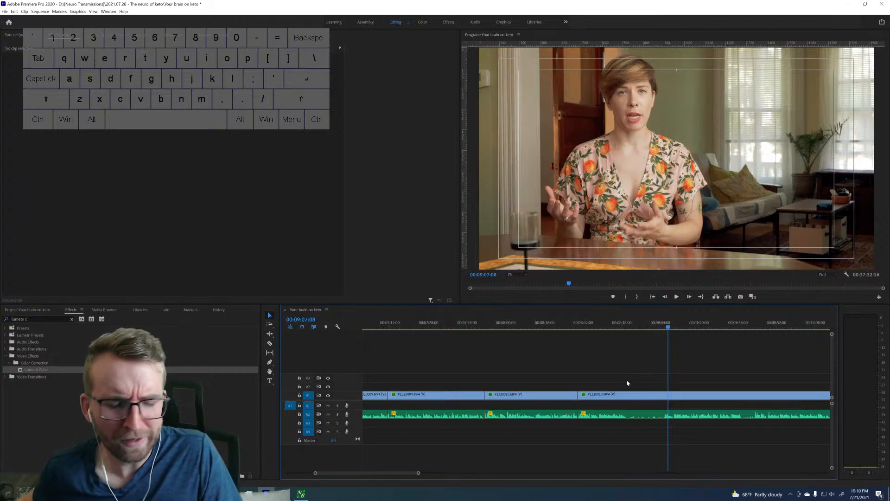
Undo the recent cuts and deletions, and ripple-delete the lead-in from the 00:08:30:02 edit point to 00:08:31:28.
{"action": "mouse_move", "coordinate": [595, 402]}
{"action": "left_mouse_down"}
{"action": "mouse_move", "coordinate": [777, 399]}
{"action": "mouse_move", "coordinate": [581, 407]}
{"action": "left_mouse_up"}
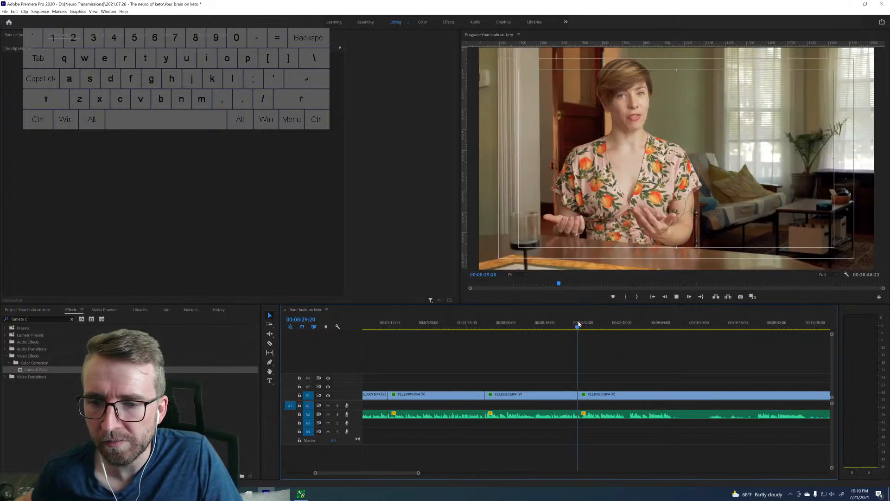
{"action": "key", "text": "space"}
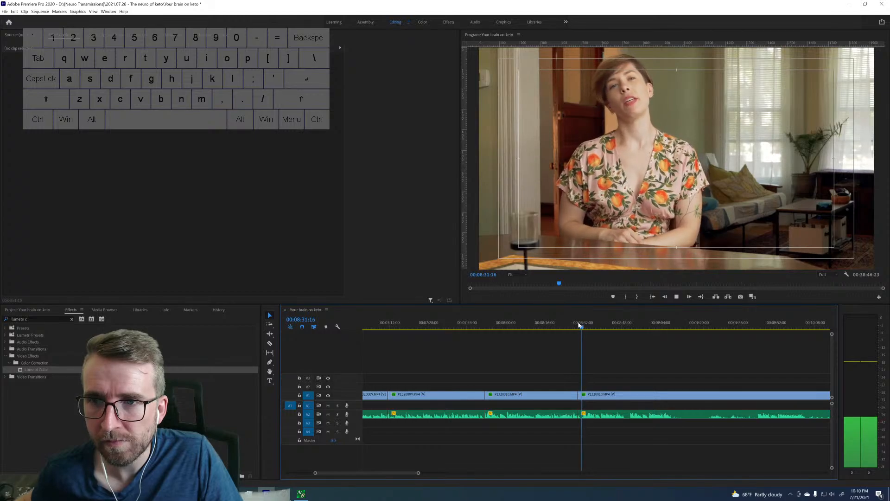
{"action": "key", "text": "space"}
{"action": "key", "text": "Right"}
{"action": "key", "text": "Right"}
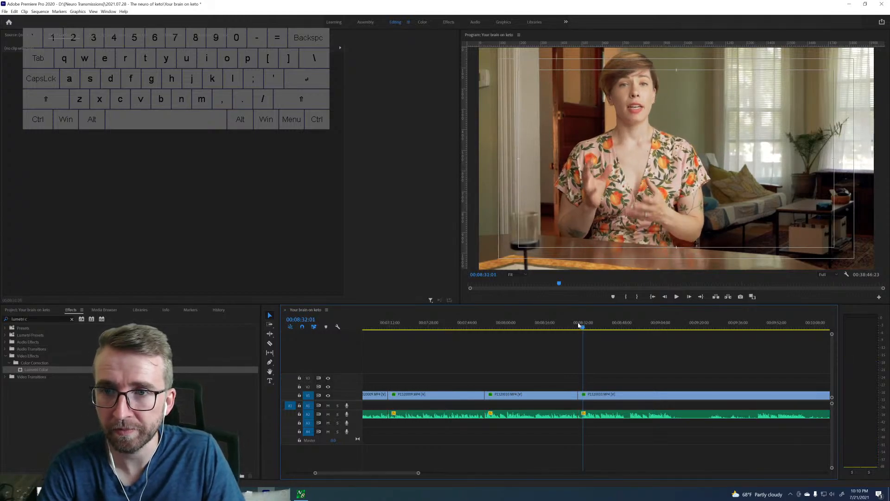
{"action": "key", "text": "Left"}
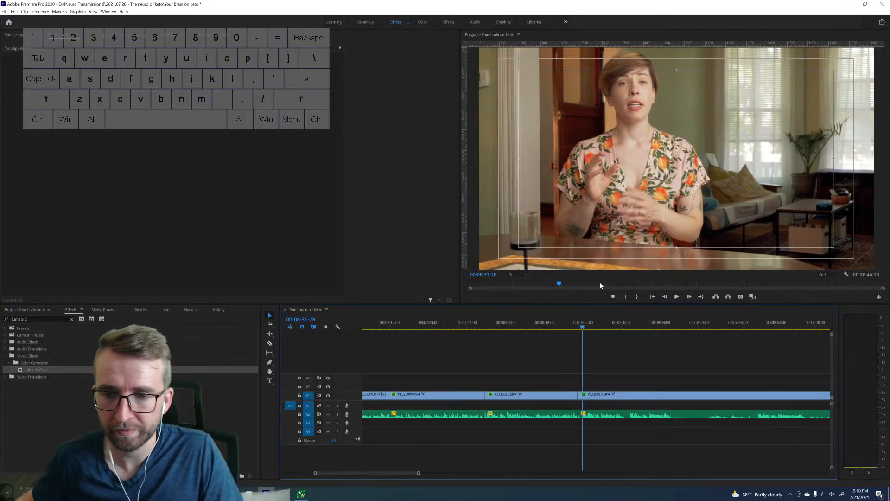
{"action": "left_click", "coordinate": [580, 395]}
{"action": "key", "text": "shift+Delete"}
Compare the take starting at 00:08:30:02 with the repeated delivery around 00:08:50 to judge which one to keep.
{"action": "key", "text": "space"}
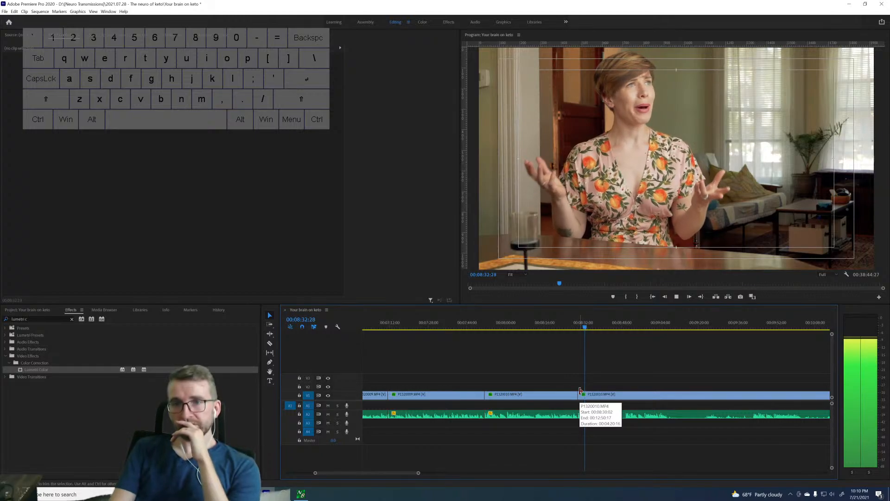
{"action": "key", "text": "space"}
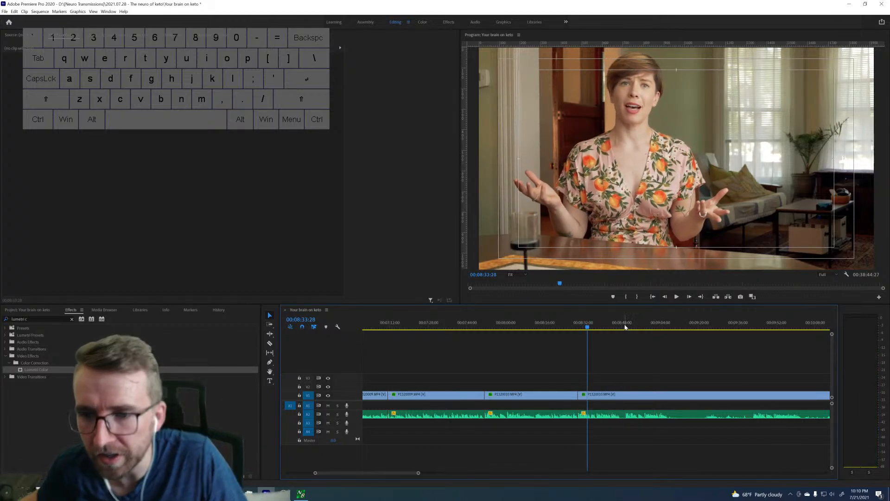
{"action": "left_click", "coordinate": [612, 328]}
{"action": "key", "text": "space"}
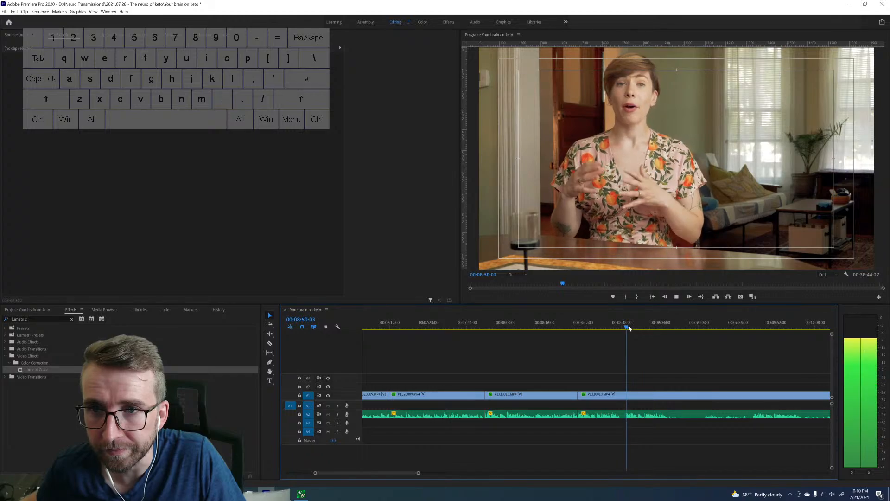
{"action": "key", "text": "space"}
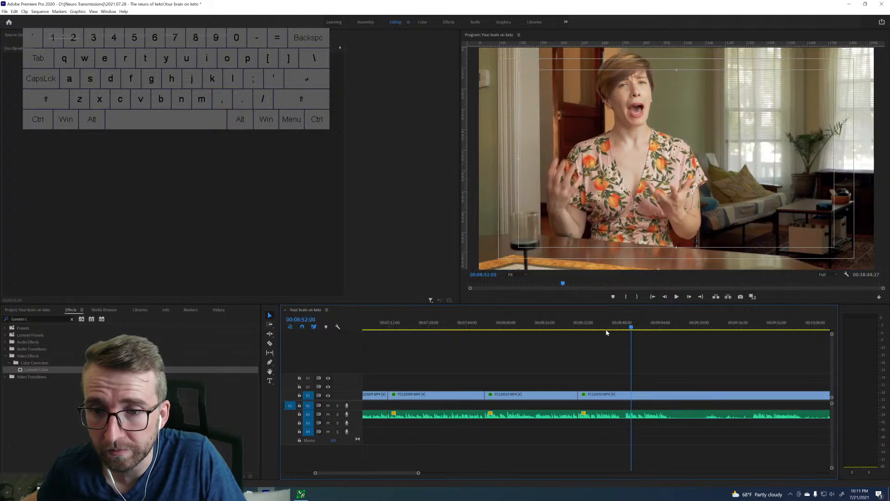
{"action": "left_click", "coordinate": [580, 326]}
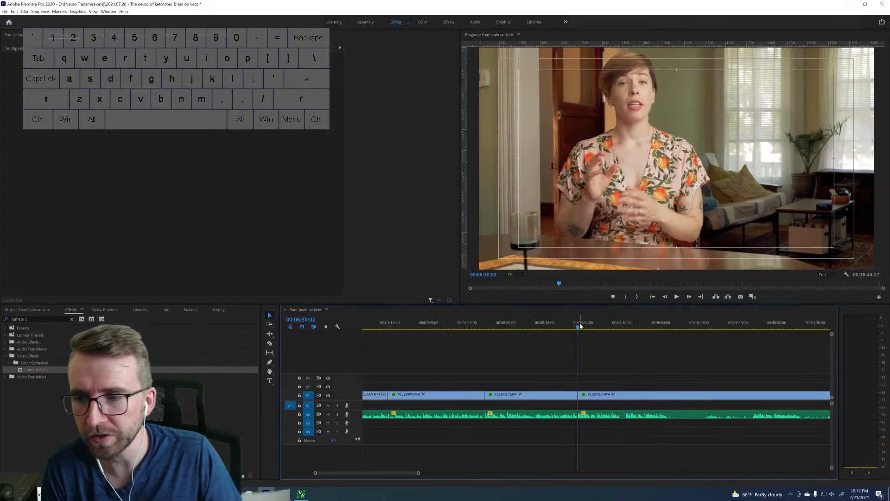
{"action": "key", "text": "space"}
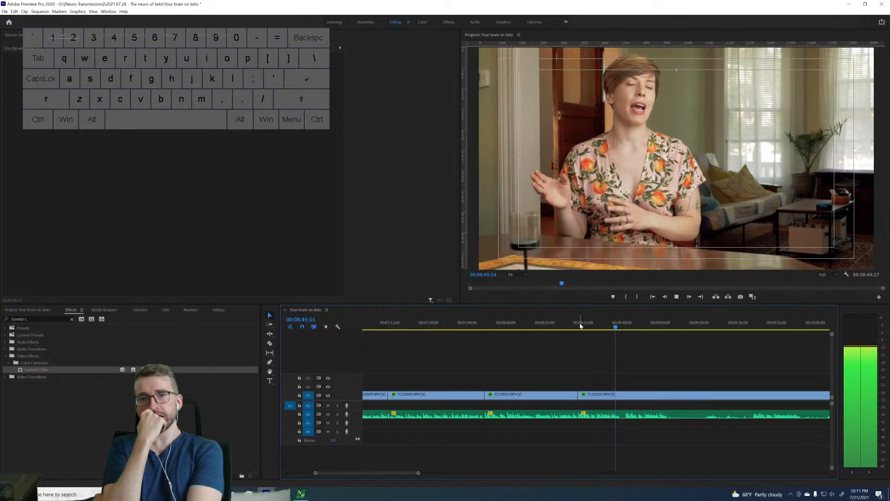
Split the clip at 00:08:49:09 where the repeated delivery starts, and ripple-delete the take from 00:08:30:02 up to that point.
{"action": "left_click", "coordinate": [625, 327]}
{"action": "left_click_drag", "start_coordinate": [626, 326], "coordinate": [627, 326]}
{"action": "key", "text": "ctrl+k"}
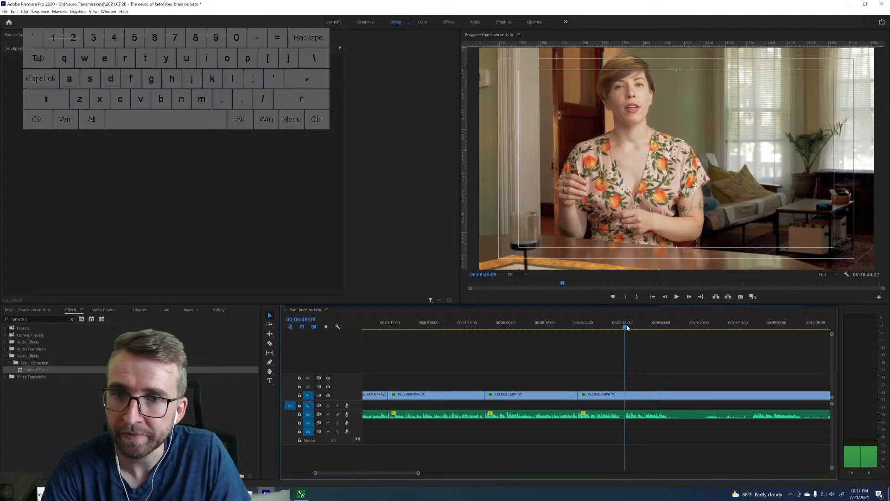
{"action": "left_click", "coordinate": [602, 396]}
{"action": "key", "text": "shift+Delete"}
Play the kept take to find where its speech ends, and split the clip there at 00:08:48:03.
{"action": "key", "text": "space"}
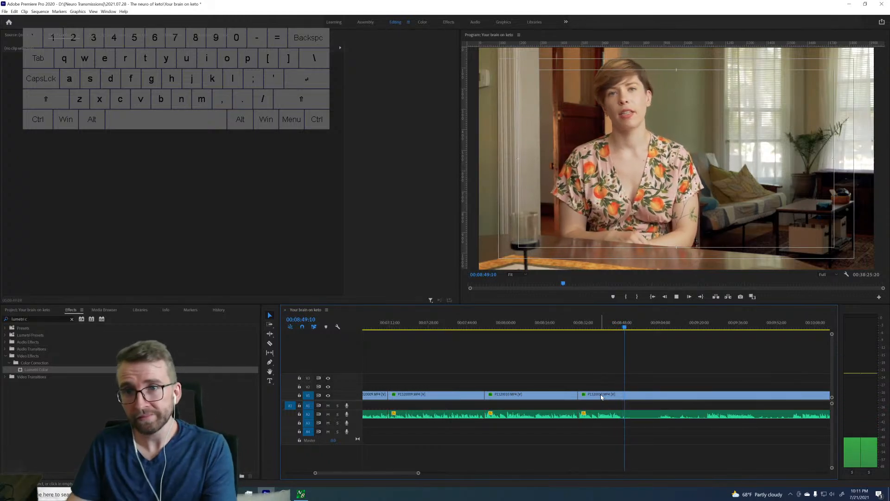
{"action": "key", "text": "space"}
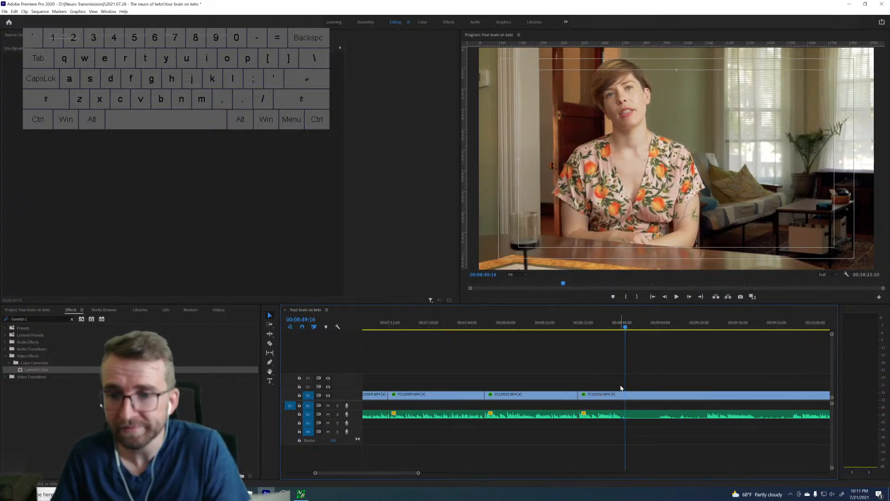
{"action": "left_click", "coordinate": [618, 327]}
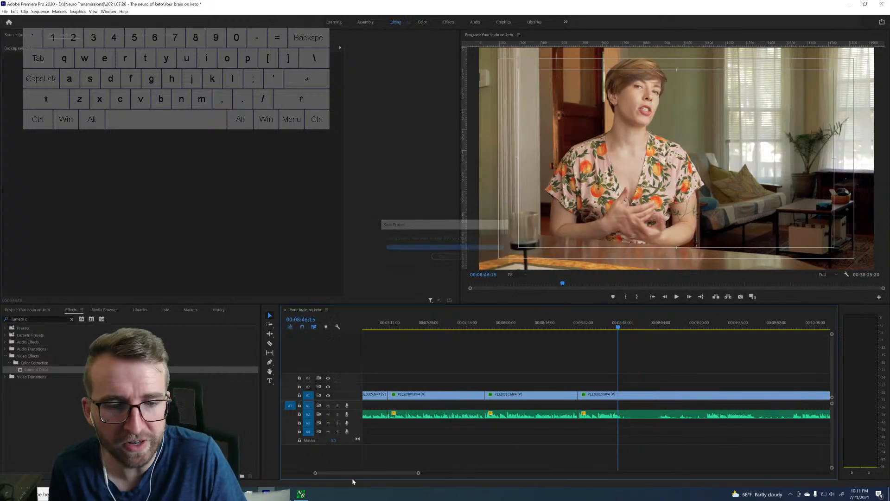
{"action": "left_click_drag", "start_coordinate": [418, 473], "coordinate": [379, 473]}
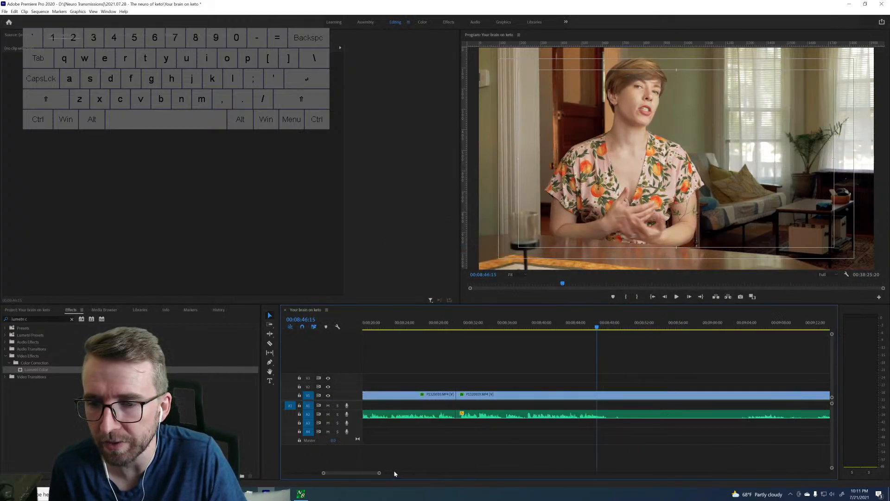
{"action": "key", "text": "space"}
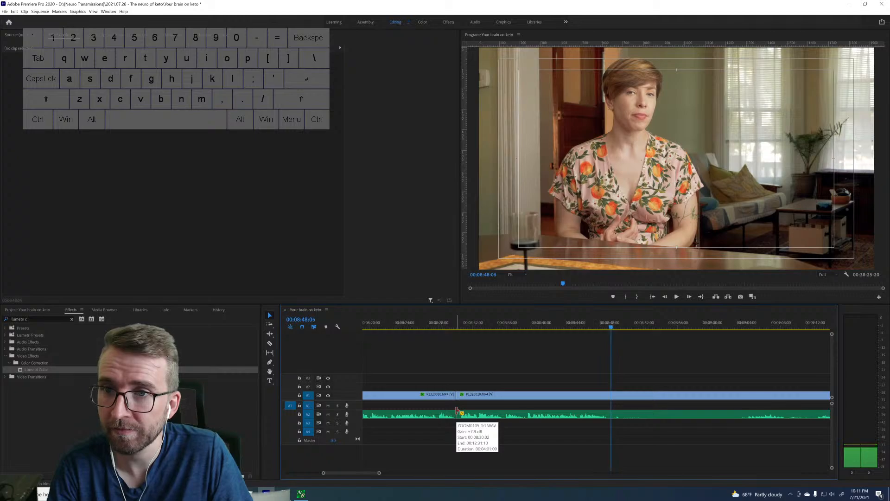
{"action": "key", "text": "ctrl+k"}
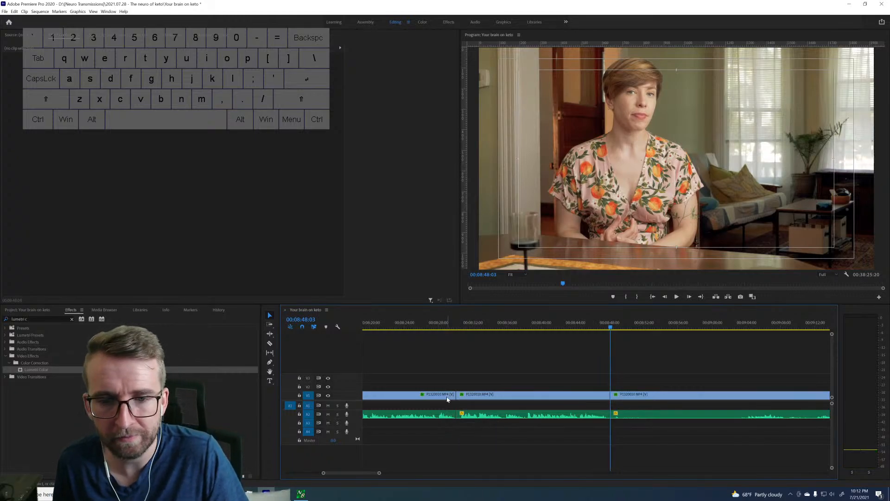
Select the clip that starts at 00:07:51:15 and play it from about 00:07:59.
{"action": "left_click", "coordinate": [447, 397]}
{"action": "left_click_drag", "start_coordinate": [379, 475], "coordinate": [435, 473]}
{"action": "key", "text": "space"}
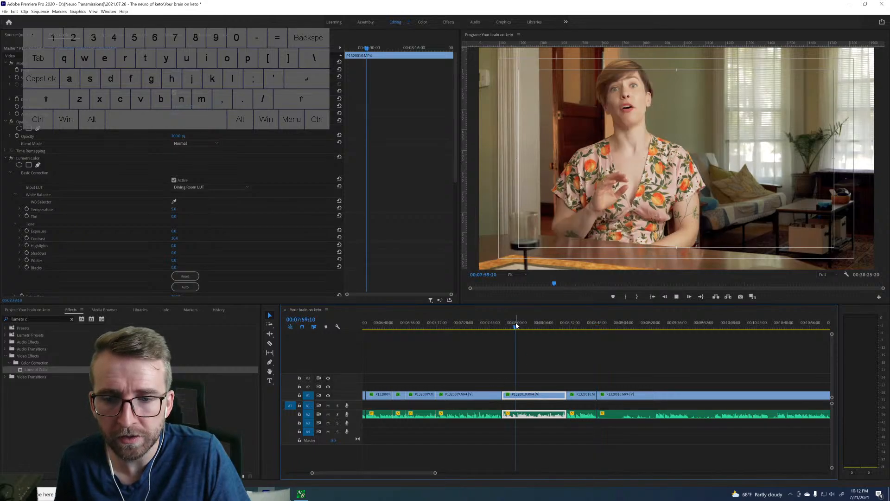
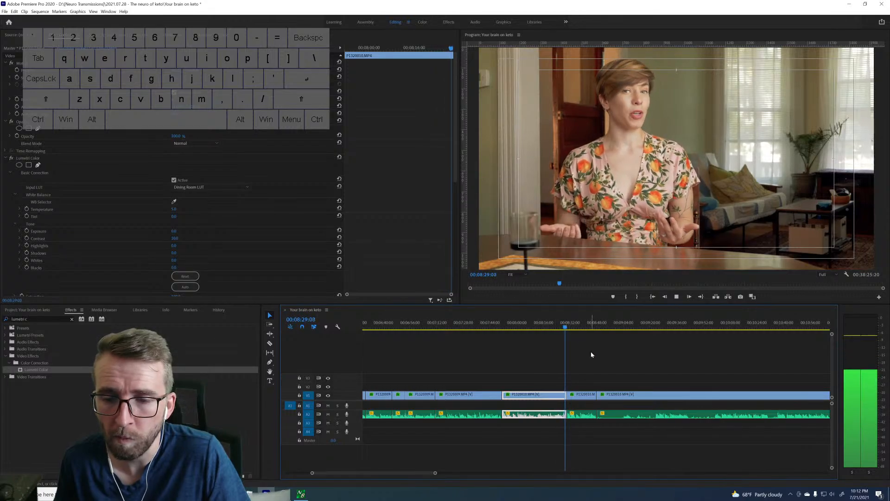
Play the takes around 8:29, 8:47 and 10:00 on the timeline to compare their deliveries.
{"action": "key", "text": "space"}
{"action": "scroll", "coordinate": [598, 375], "scroll_direction": "down", "scroll_amount": 5}
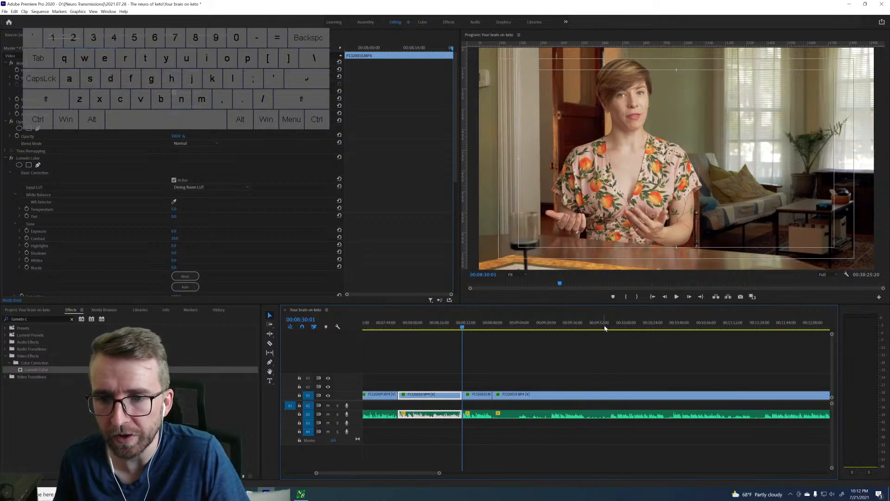
{"action": "left_click", "coordinate": [609, 327]}
{"action": "key", "text": "space"}
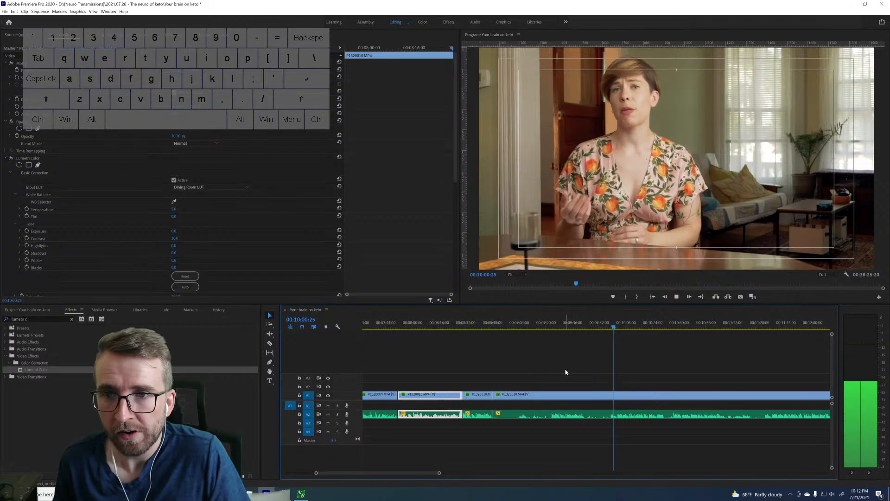
{"action": "mouse_move", "coordinate": [439, 473]}
{"action": "left_mouse_down"}
{"action": "mouse_move", "coordinate": [404, 474]}
{"action": "mouse_move", "coordinate": [422, 475]}
{"action": "left_mouse_up"}
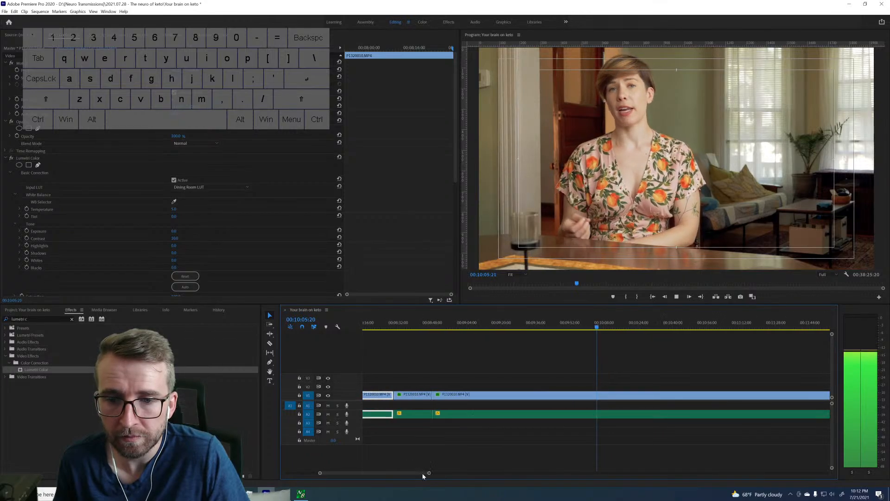
{"action": "key", "text": "space"}
{"action": "left_click", "coordinate": [389, 329]}
{"action": "key", "text": "space"}
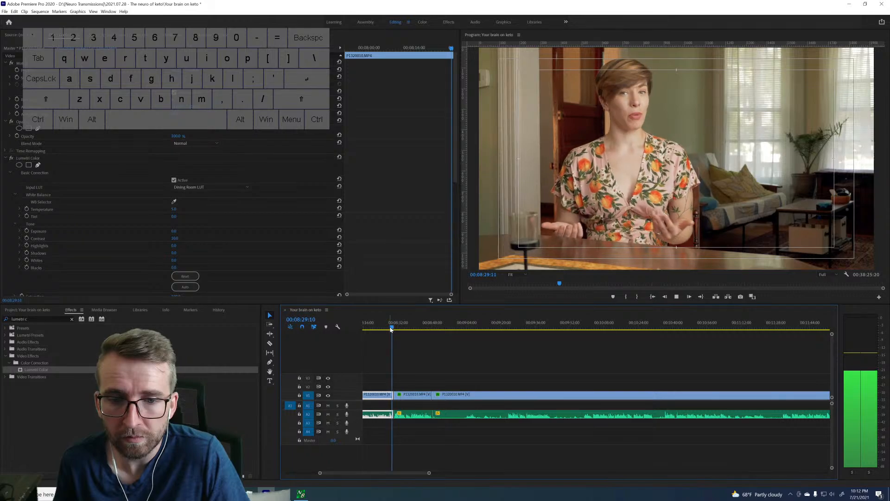
{"action": "left_click", "coordinate": [429, 326]}
{"action": "key", "text": "space"}
Split the long P1320010.MP4 clip at about 10:03:03, where the line restarts, and go back to the earlier edit points.
{"action": "left_click", "coordinate": [590, 326]}
{"action": "key", "text": "space"}
{"action": "left_click_drag", "start_coordinate": [430, 474], "coordinate": [371, 473]}
{"action": "key", "text": "space"}
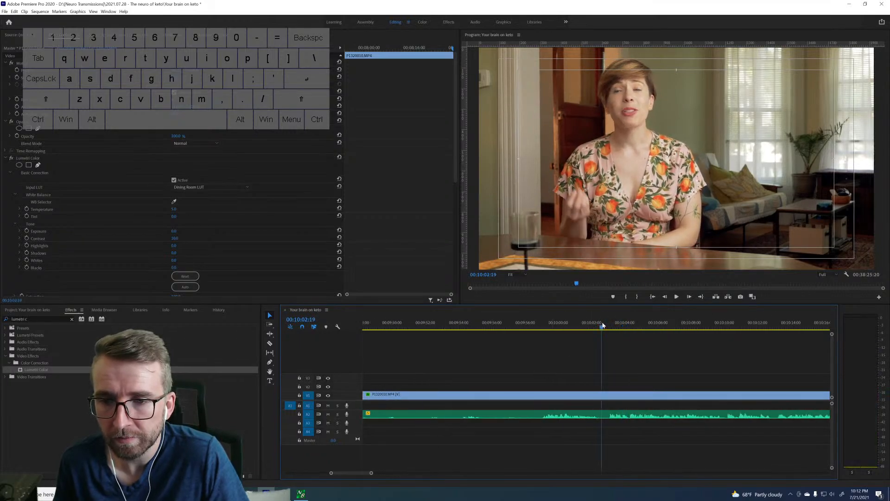
{"action": "left_click", "coordinate": [609, 325]}
{"action": "left_click", "coordinate": [610, 325]}
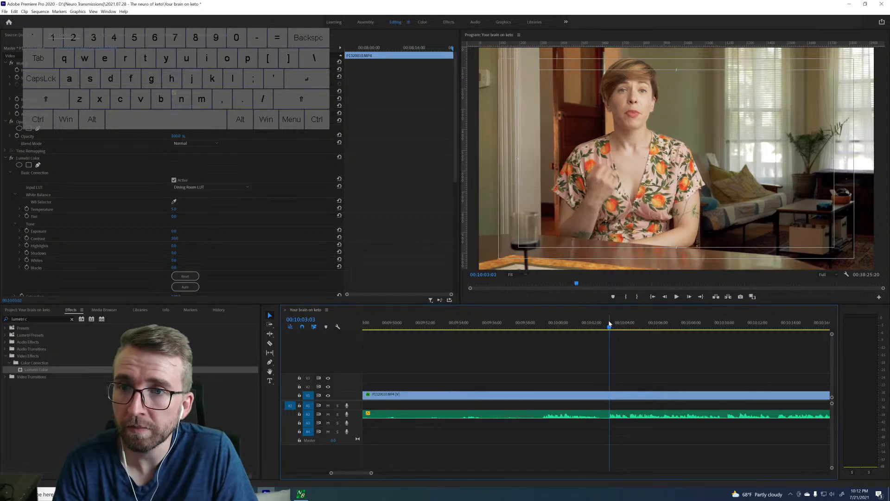
{"action": "left_click", "coordinate": [609, 324]}
{"action": "key", "text": "Up"}
{"action": "key", "text": "Up"}
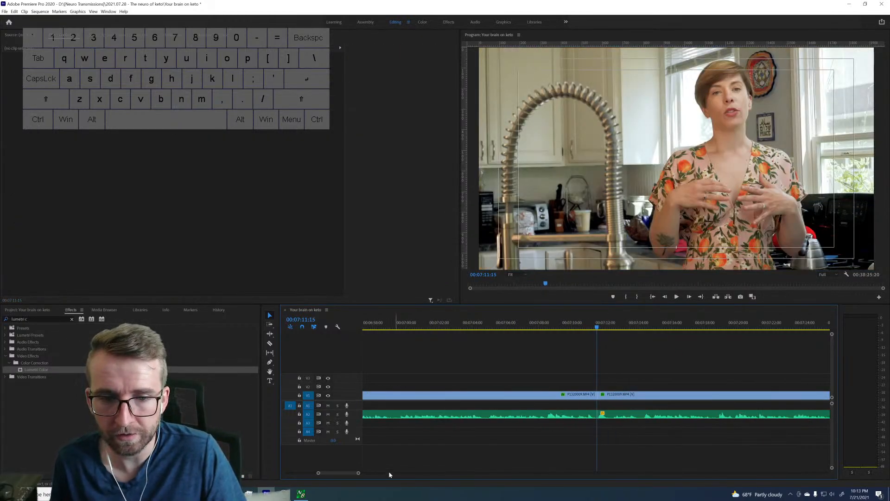
Ripple-delete the take between 7:51:15 and about 8:30, plus the long take that ends at the 10:03 cut.
{"action": "left_click_drag", "start_coordinate": [358, 472], "coordinate": [481, 470]}
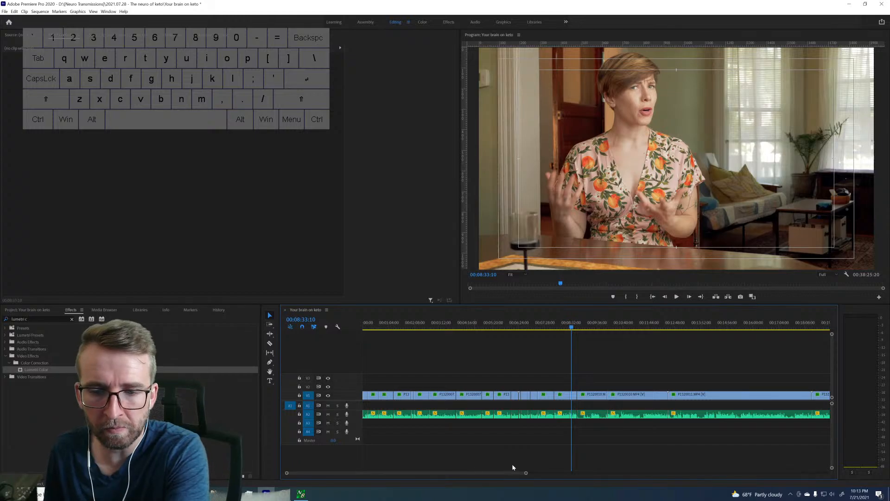
{"action": "left_click_drag", "start_coordinate": [526, 473], "coordinate": [449, 483]}
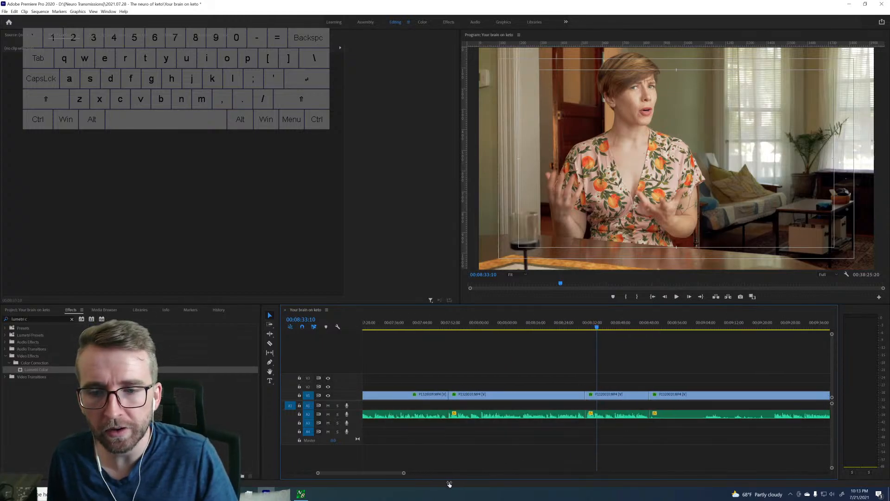
{"action": "left_click", "coordinate": [580, 330]}
{"action": "key", "text": "space"}
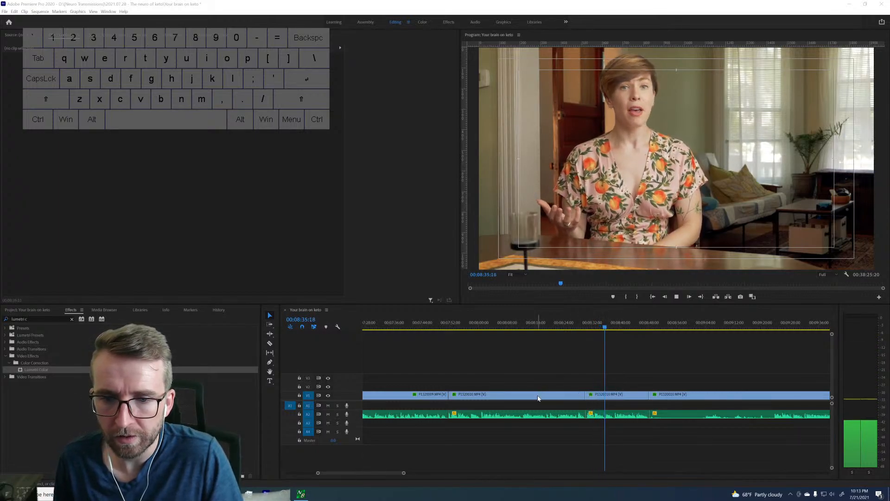
{"action": "left_click", "coordinate": [568, 396]}
{"action": "key", "text": "shift+Delete"}
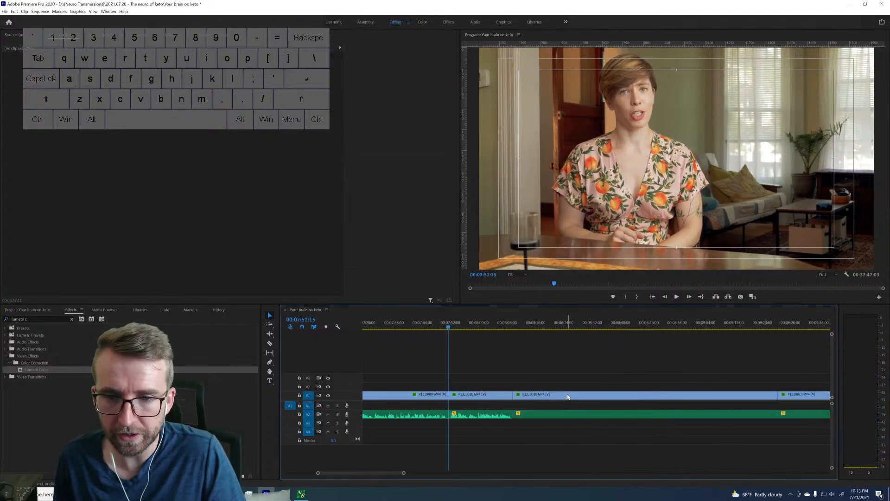
{"action": "left_click", "coordinate": [684, 396]}
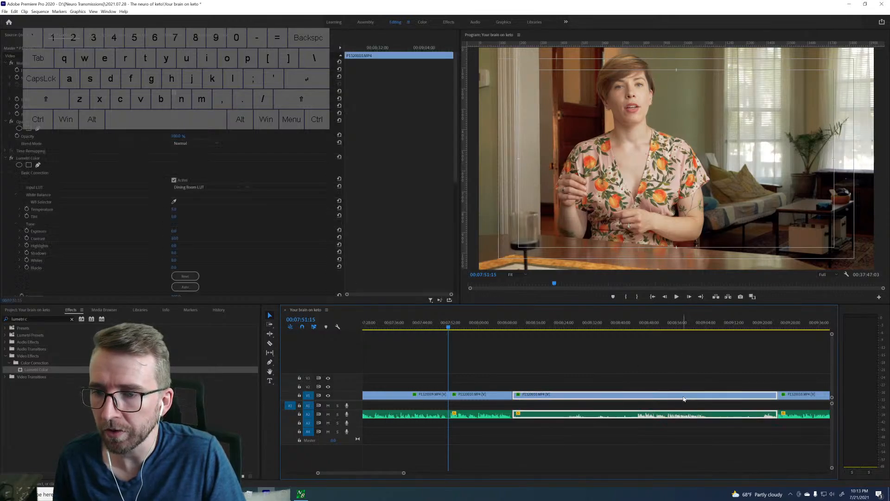
{"action": "key", "text": "shift+Delete"}
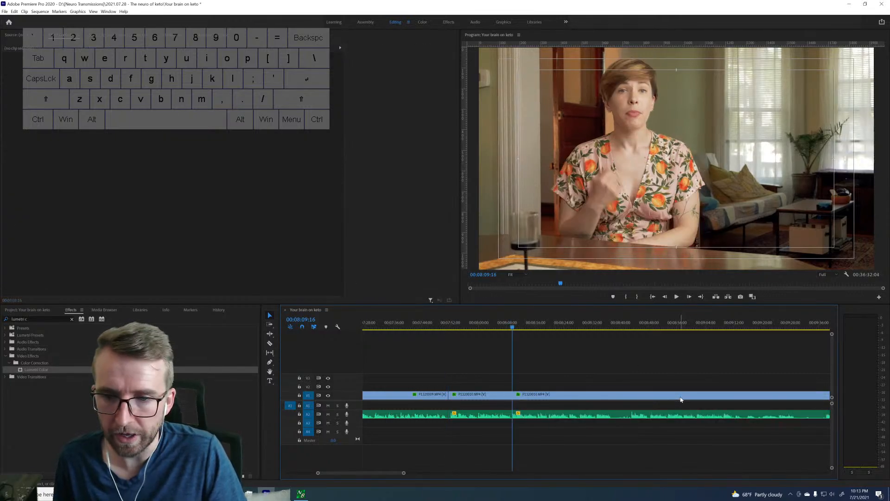
Play across the new join at 8:09:16 and split the following clip at 8:28:00.
{"action": "left_click", "coordinate": [505, 327]}
{"action": "key", "text": "space"}
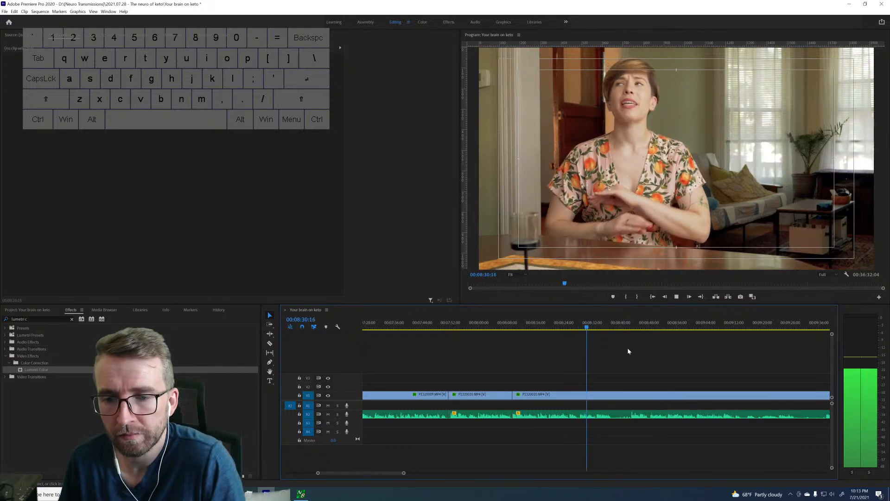
{"action": "left_click_drag", "start_coordinate": [403, 472], "coordinate": [389, 473]}
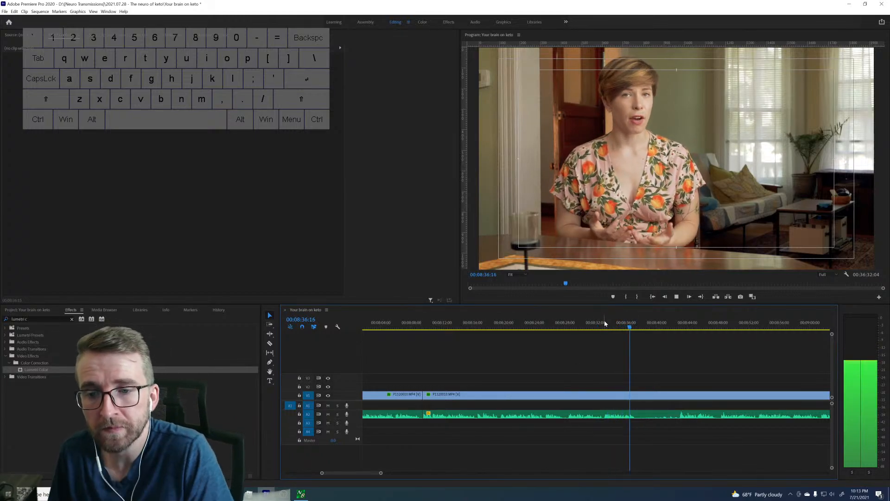
{"action": "left_click", "coordinate": [556, 327]}
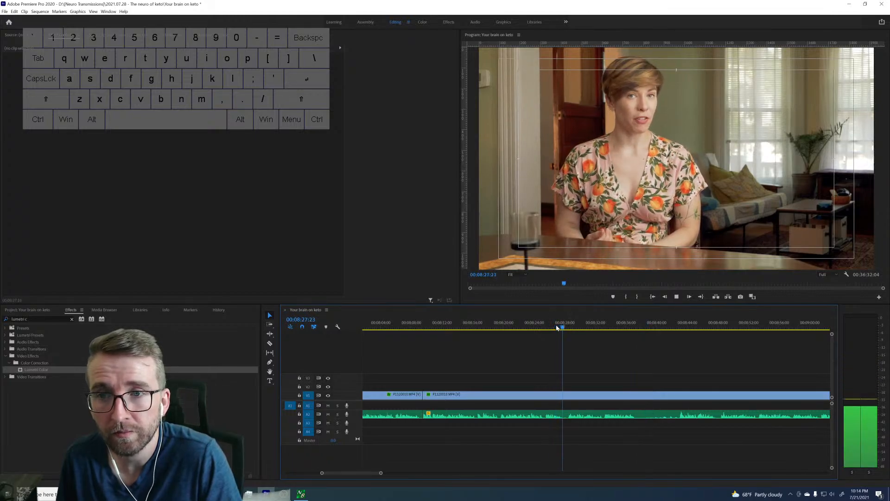
{"action": "key", "text": "space"}
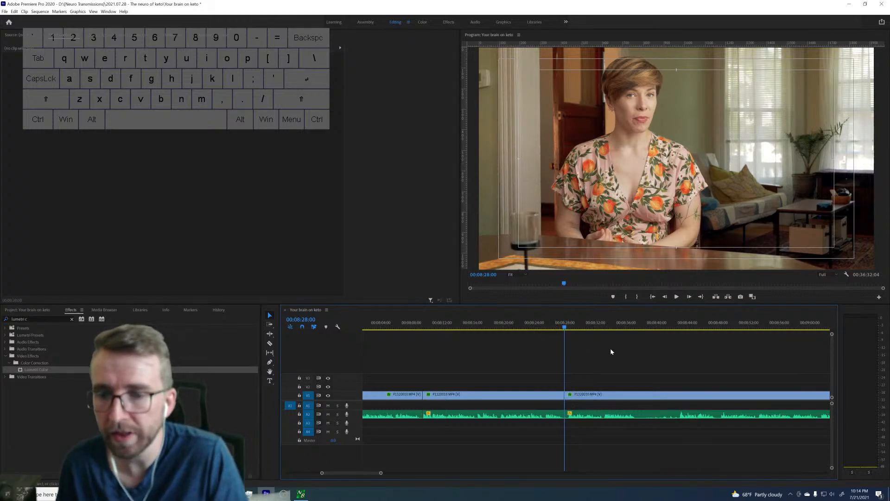
Split the clip again at about 8:48 and ripple-delete the section between 8:28:00 and that cut.
{"action": "key", "text": "space"}
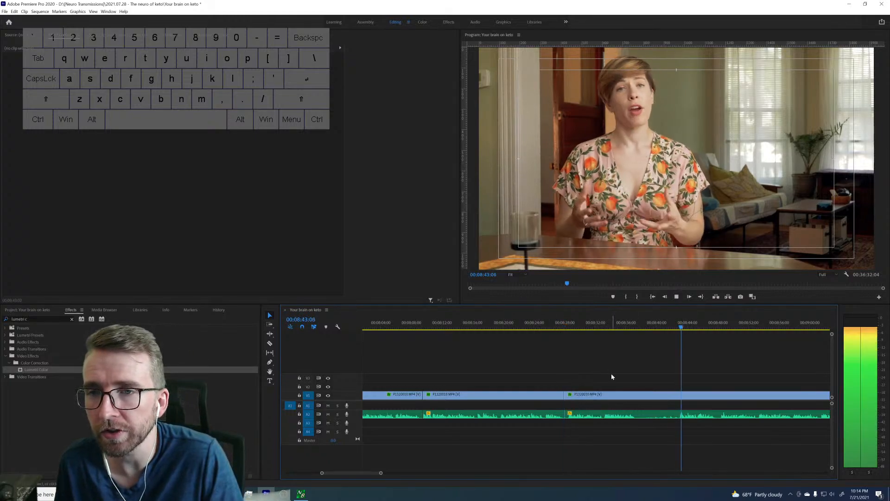
{"action": "left_click", "coordinate": [713, 325]}
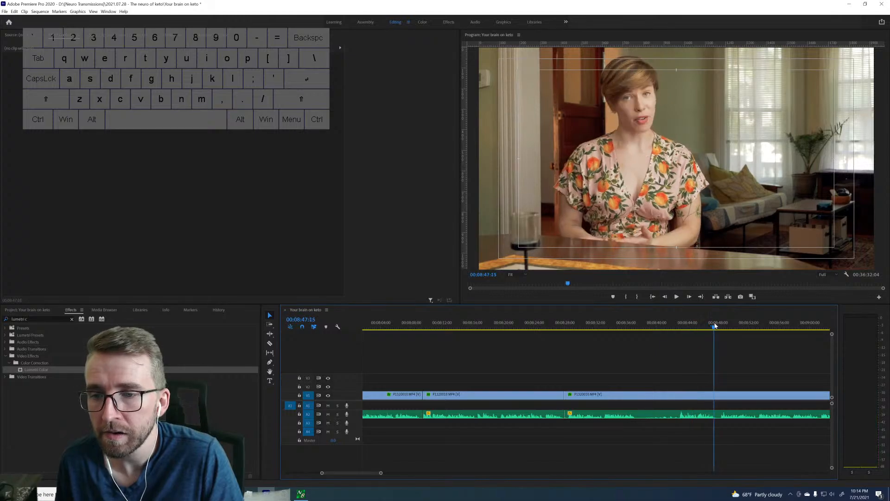
{"action": "key", "text": "space"}
{"action": "left_click_drag", "start_coordinate": [714, 328], "coordinate": [720, 326]}
{"action": "key", "text": "ctrl+k"}
{"action": "key", "text": "Up"}
{"action": "key", "text": "d"}
{"action": "key", "text": "shift+Delete"}
Play the footage from the 8:28 join through about 8:54 to review the take.
{"action": "key", "text": "space"}
{"action": "scroll", "coordinate": [622, 323], "scroll_direction": "down", "scroll_amount": 2}
{"action": "scroll", "coordinate": [623, 323], "scroll_direction": "down", "scroll_amount": 3}
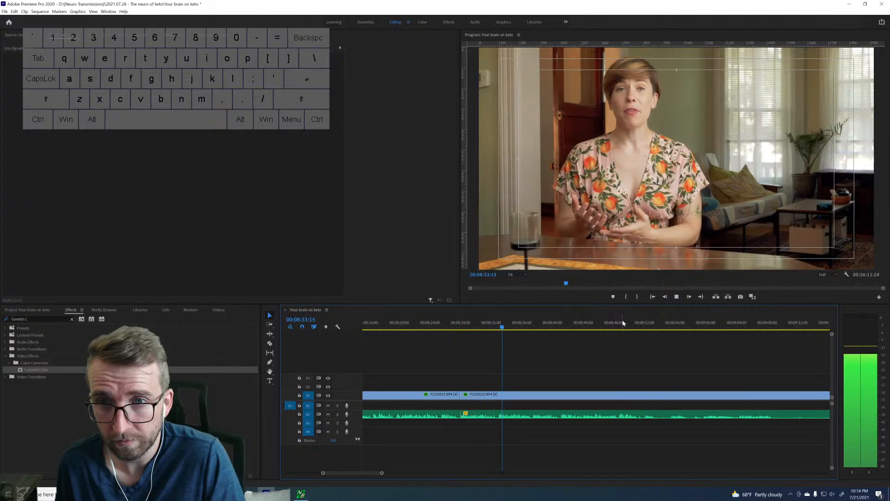
{"action": "left_click_drag", "start_coordinate": [382, 472], "coordinate": [404, 472]}
{"action": "scroll", "coordinate": [567, 394], "scroll_direction": "down", "scroll_amount": 3}
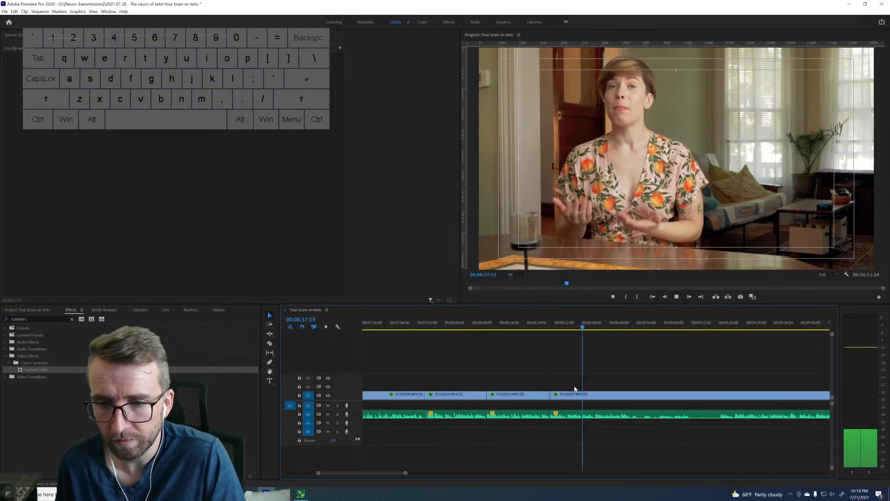
{"action": "scroll", "coordinate": [574, 389], "scroll_direction": "down", "scroll_amount": 4}
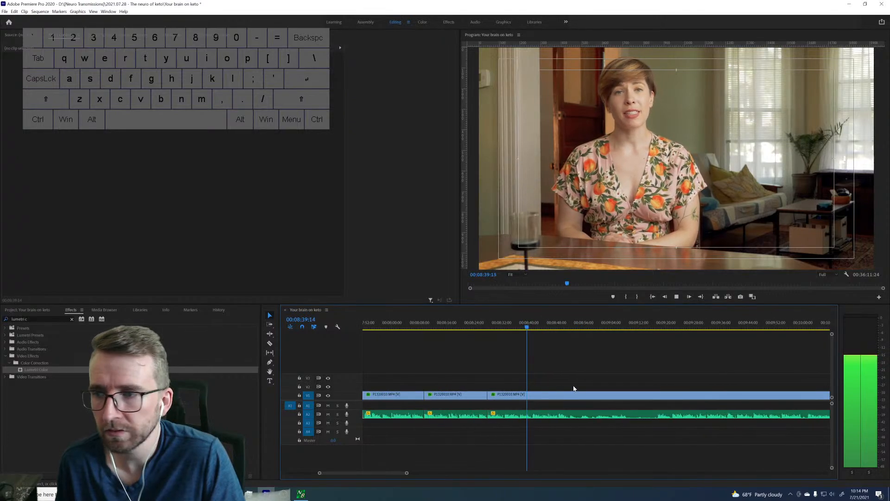
{"action": "scroll", "coordinate": [574, 388], "scroll_direction": "down", "scroll_amount": 1}
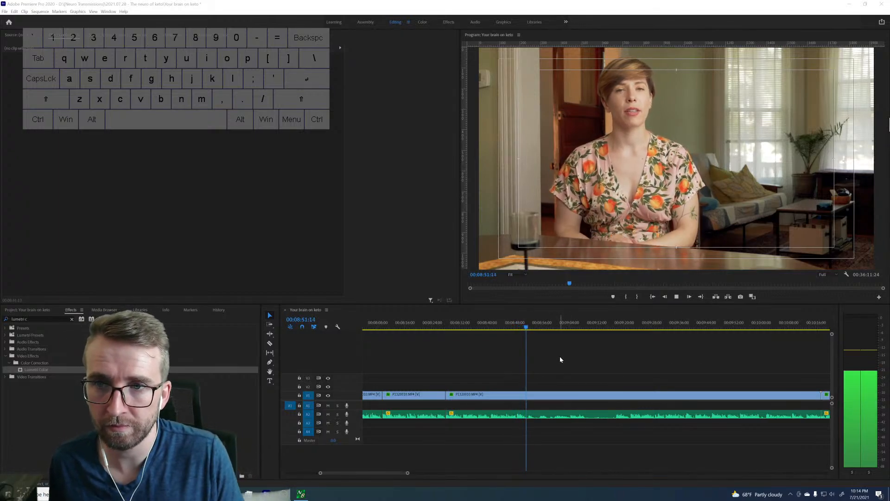
{"action": "left_click", "coordinate": [594, 342]}
{"action": "left_click", "coordinate": [889, 124]}
{"action": "left_click", "coordinate": [605, 351]}
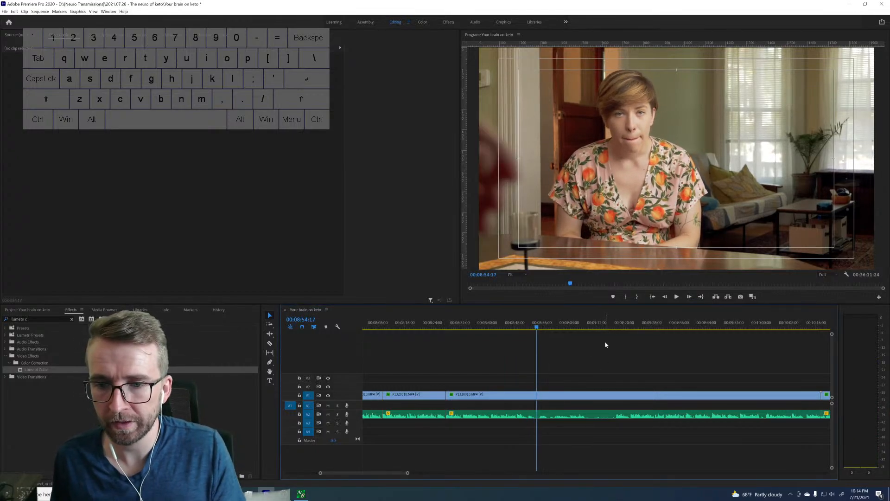
Review the retake from about 9:18, split the clip at 9:40:25, and ripple-delete the section between 8:28:00 and that cut.
{"action": "left_click_drag", "start_coordinate": [612, 324], "coordinate": [616, 324]}
{"action": "key", "text": "space"}
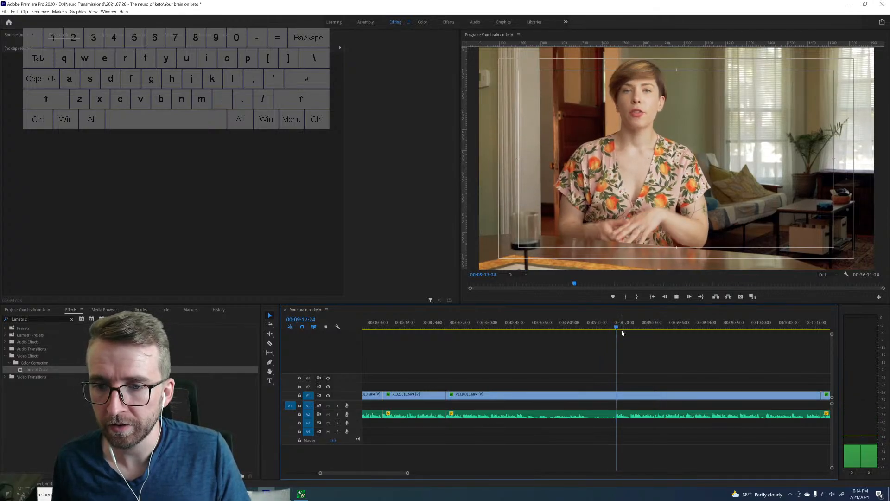
{"action": "left_click", "coordinate": [635, 326]}
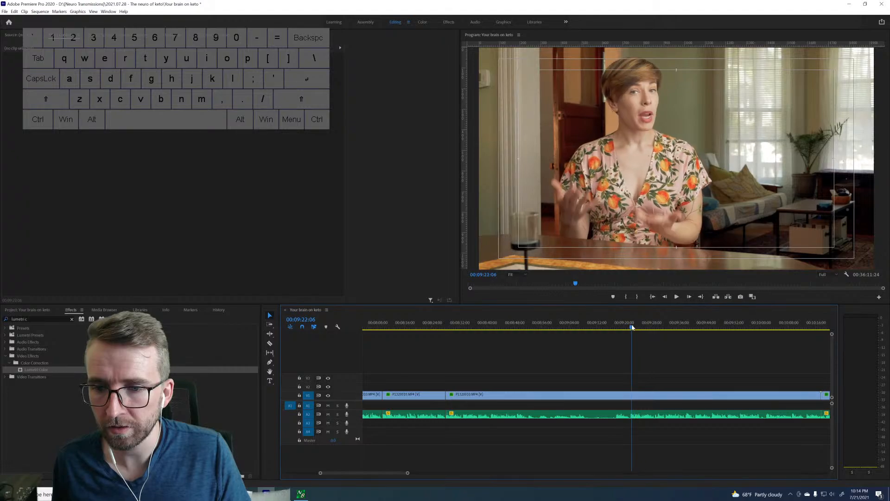
{"action": "key", "text": "space"}
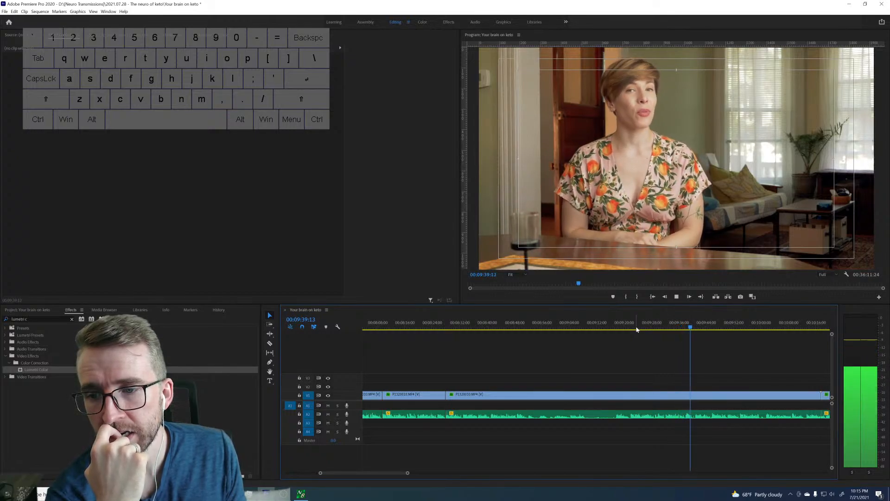
{"action": "key", "text": "space"}
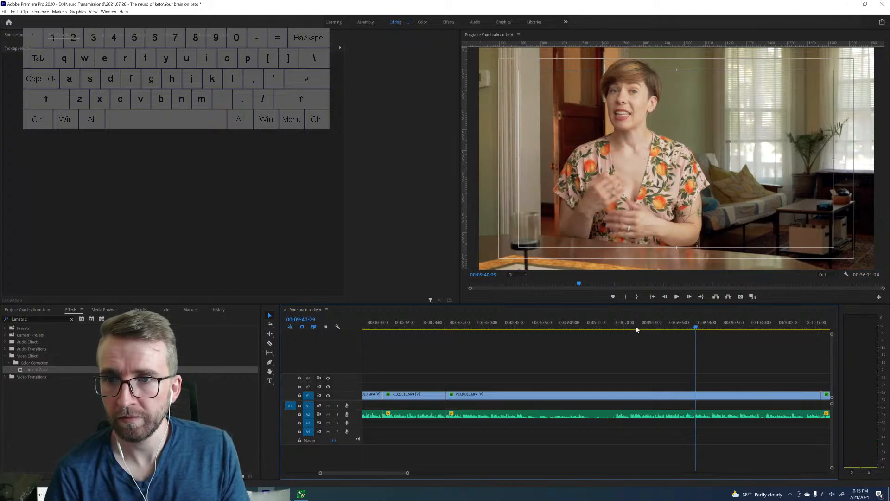
{"action": "key", "text": "Right"}
{"action": "key", "text": "Right"}
{"action": "key", "text": "ctrl+k"}
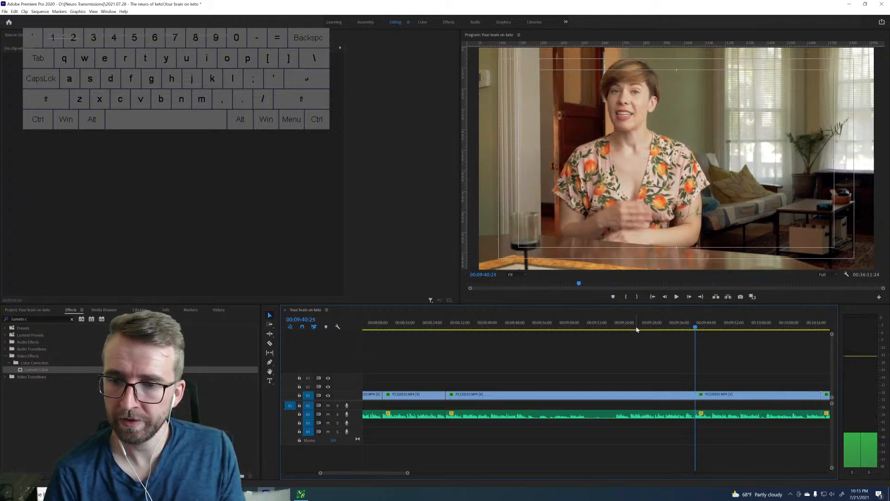
{"action": "key", "text": "Up"}
{"action": "key", "text": "d"}
{"action": "key", "text": "shift+Delete"}
Play from the 8:28 join to about 8:38 and compare it with the retake between about 9:19 and 9:42.
{"action": "key", "text": "space"}
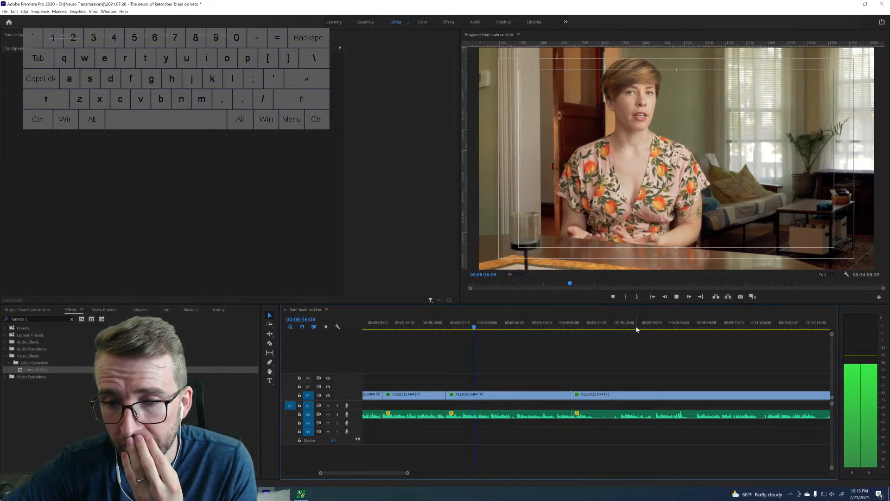
{"action": "key", "text": "space"}
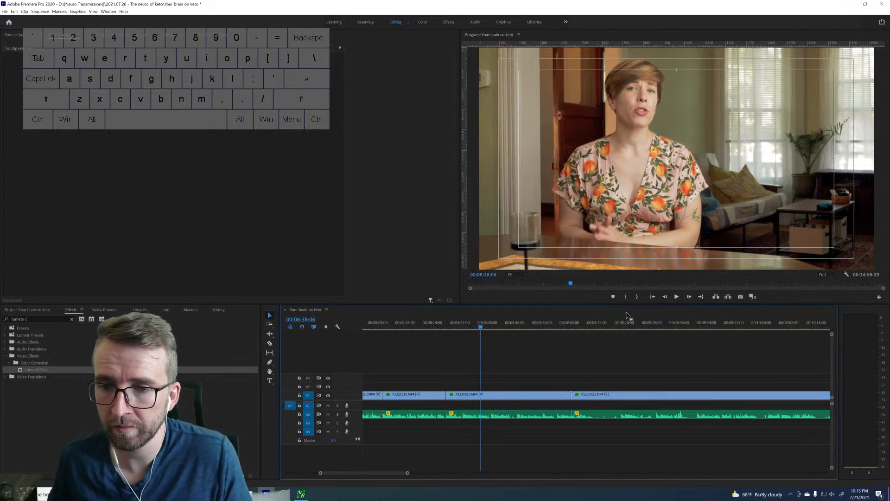
{"action": "left_click_drag", "start_coordinate": [621, 324], "coordinate": [622, 324]}
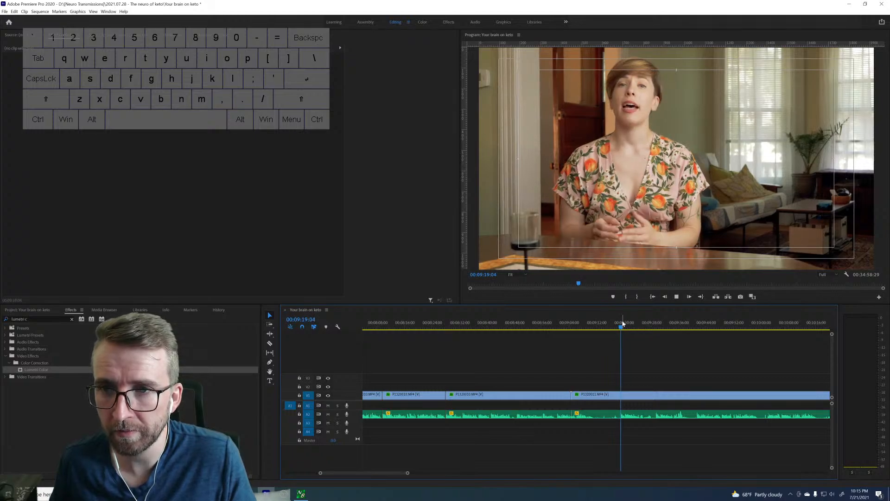
{"action": "key", "text": "space"}
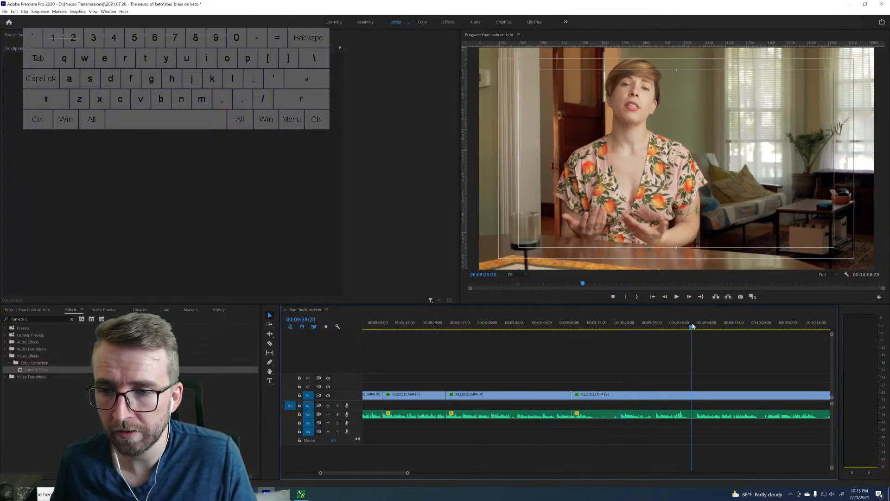
{"action": "key", "text": "space"}
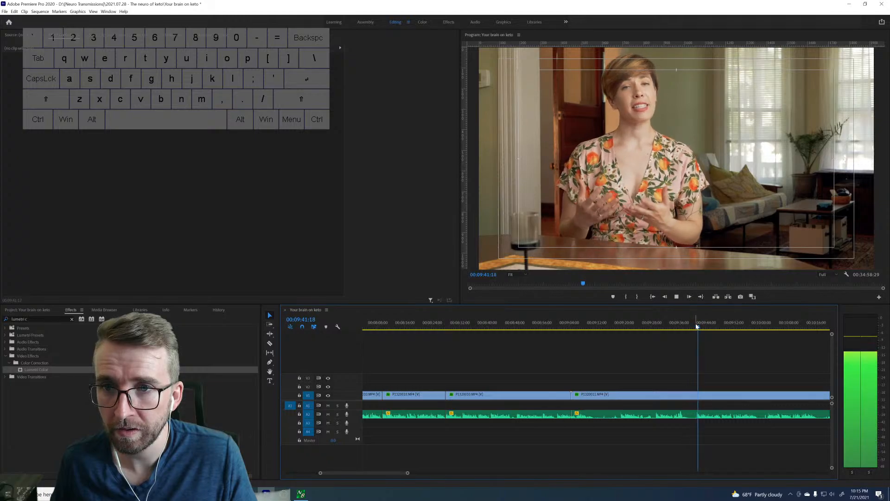
{"action": "key", "text": "space"}
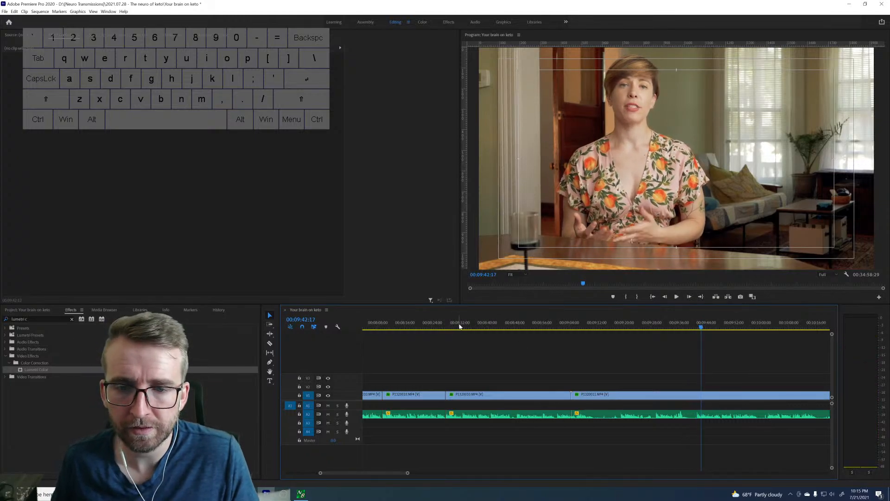
Review the take through about 8:51, replay it from about 8:36, and split the clip at 8:41:05.
{"action": "key", "text": "Up"}
{"action": "key", "text": "space"}
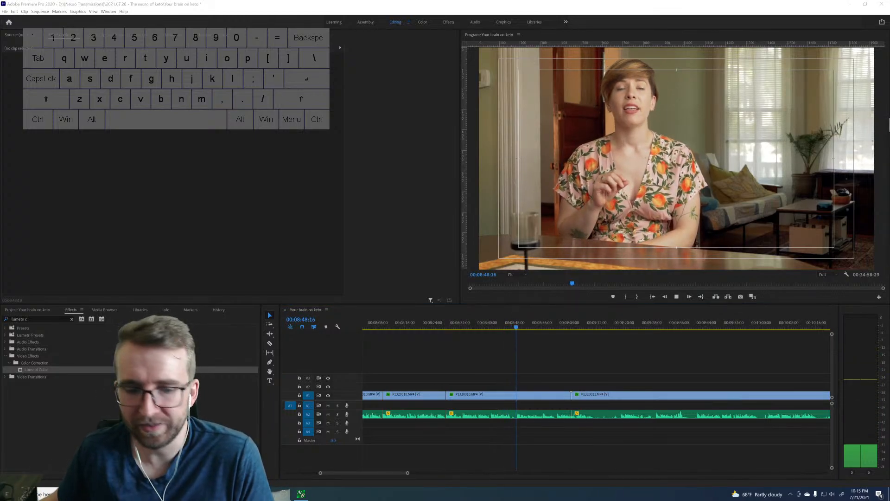
{"action": "left_click", "coordinate": [529, 379]}
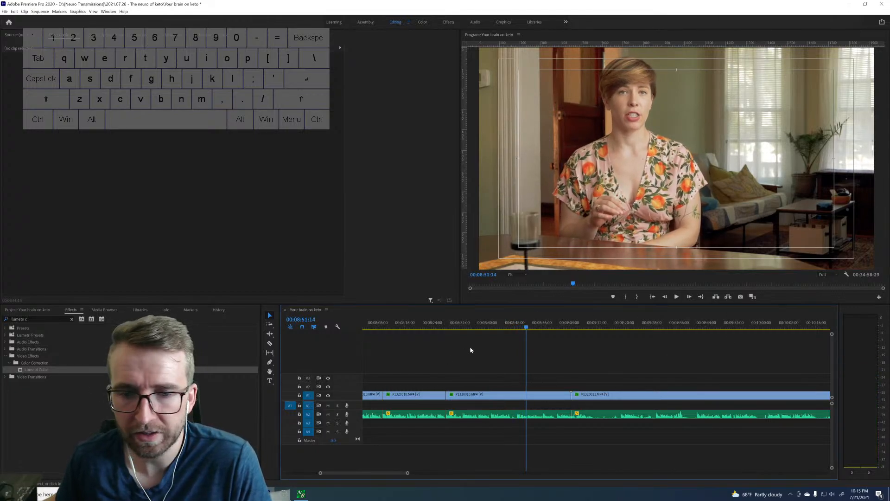
{"action": "left_click", "coordinate": [474, 328]}
{"action": "key", "text": "space"}
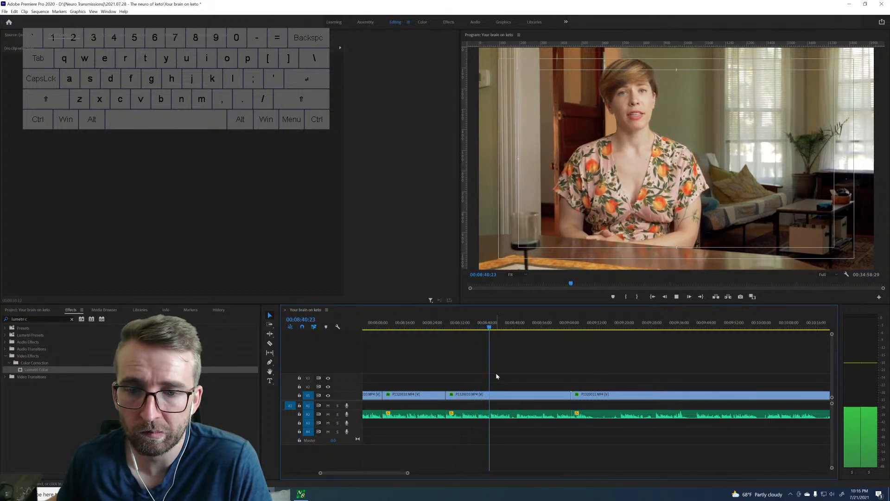
{"action": "key", "text": "space"}
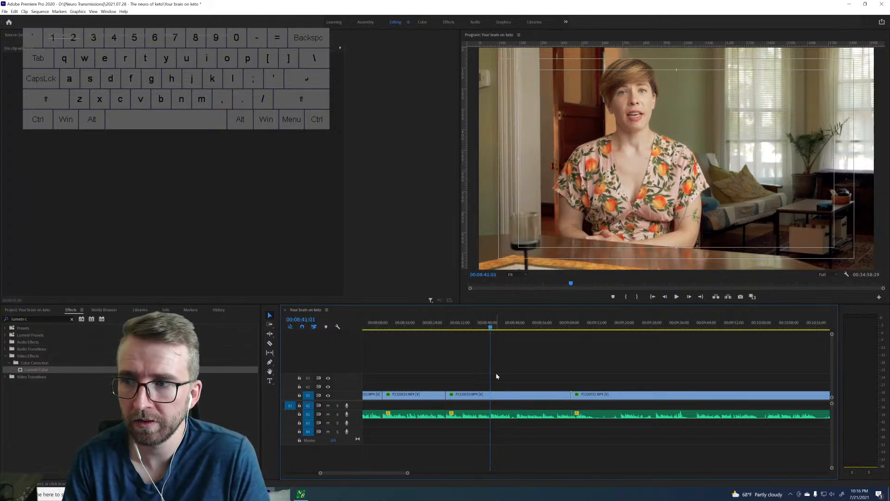
{"action": "key", "text": "space"}
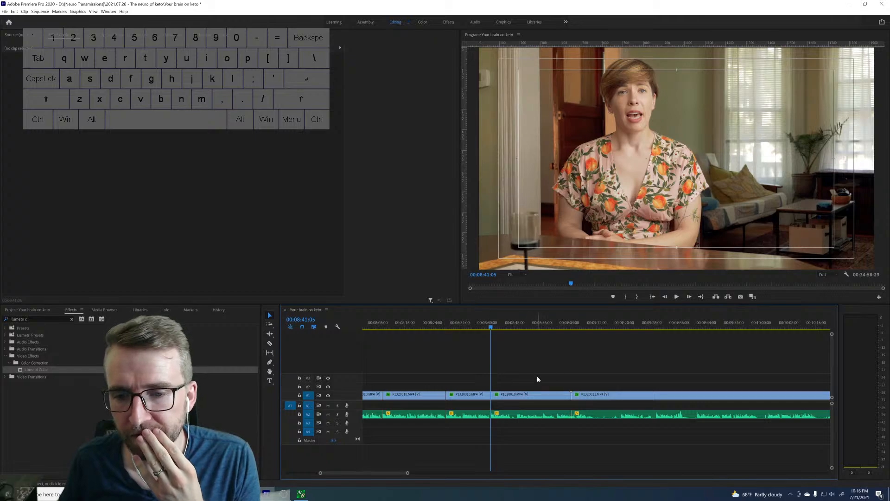
Review the footage through about 8:49, split the clip at about 8:48, and ripple-delete the section between 8:41:05 and that cut.
{"action": "key", "text": "space"}
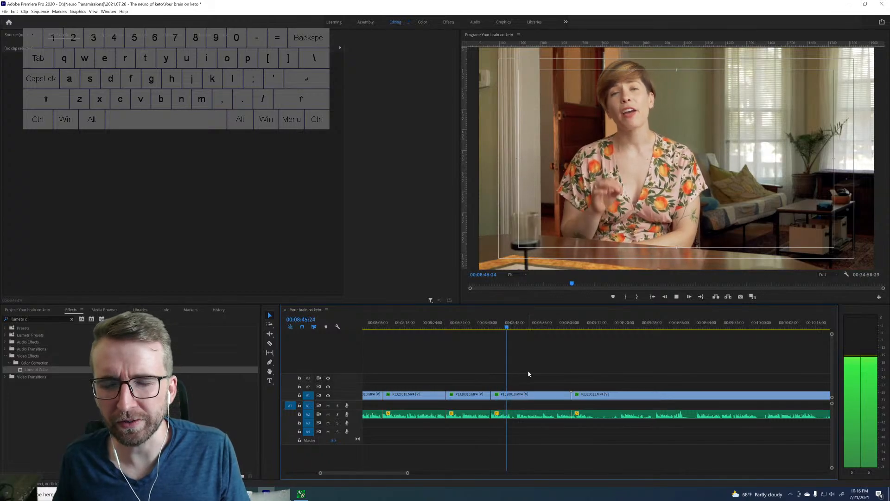
{"action": "left_click", "coordinate": [518, 328]}
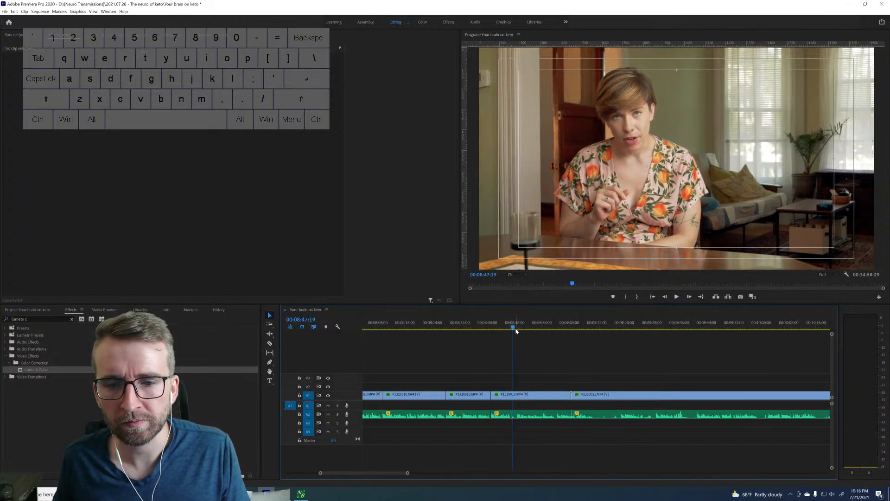
{"action": "key", "text": "space"}
{"action": "key", "text": "space"}
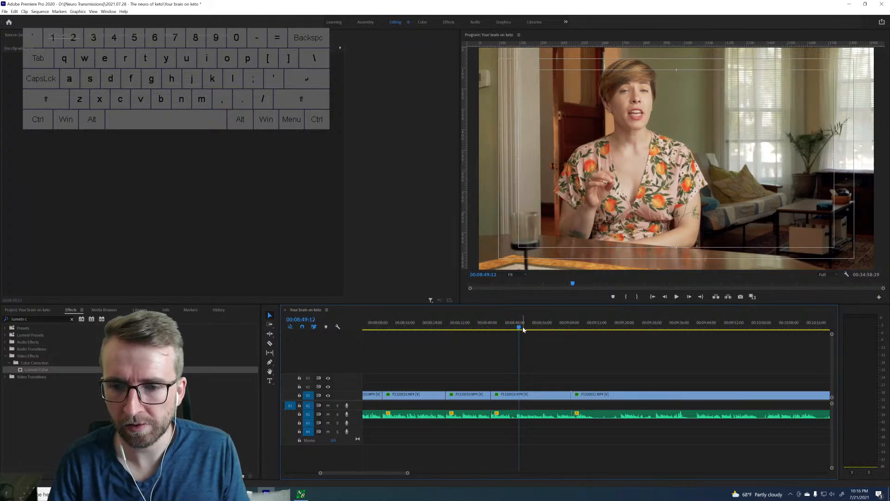
{"action": "key", "text": "j"}
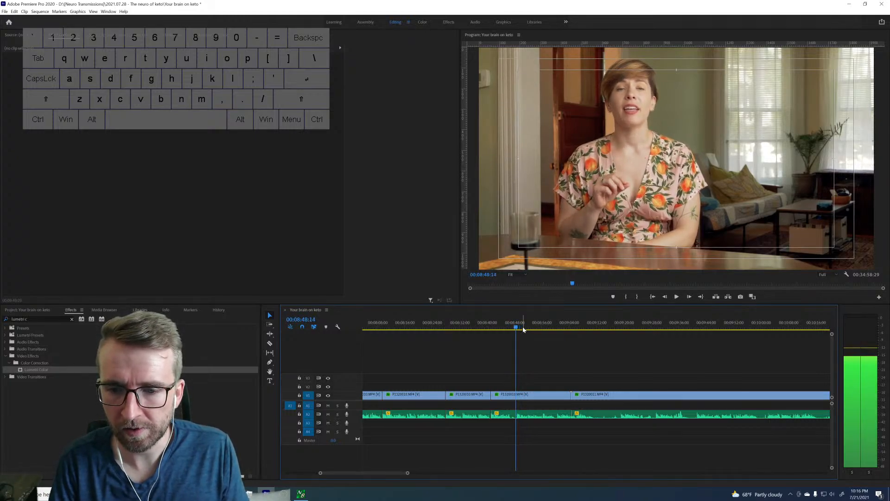
{"action": "key", "text": "q"}
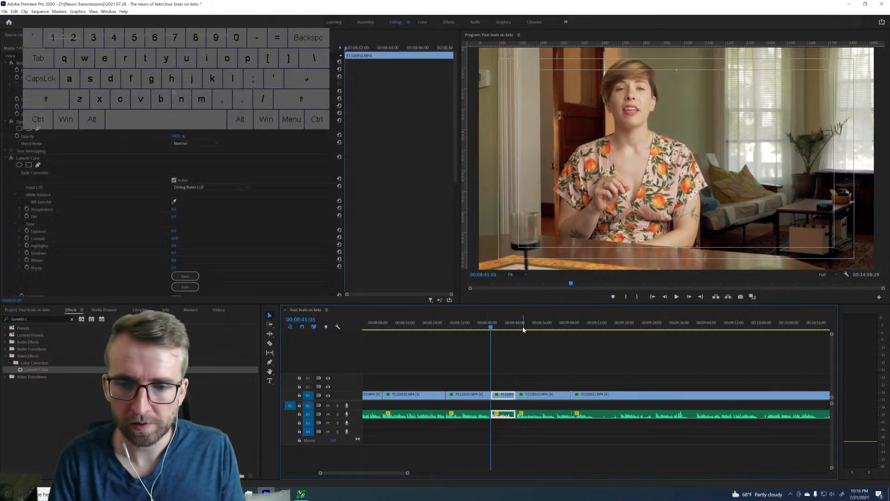
Play across the new join at 8:41:05 through about 8:54 and split the following clip at 8:52:20.
{"action": "key", "text": "space"}
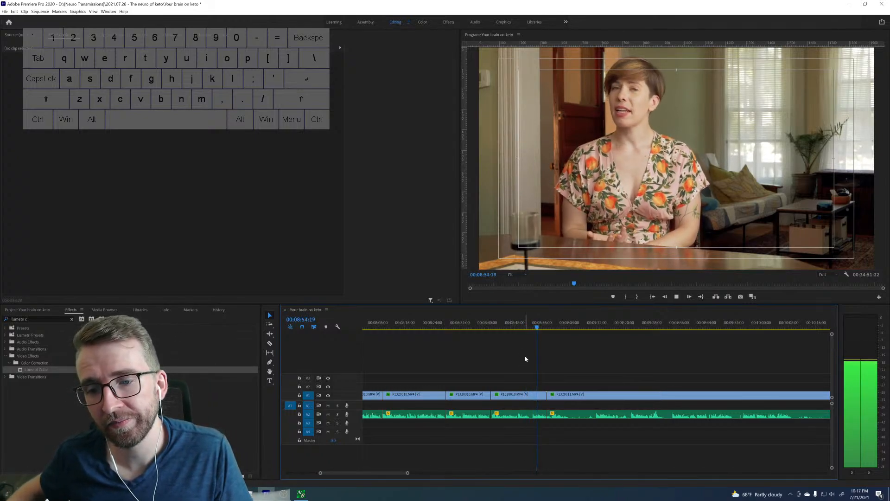
{"action": "key", "text": "space"}
{"action": "left_click", "coordinate": [526, 327]}
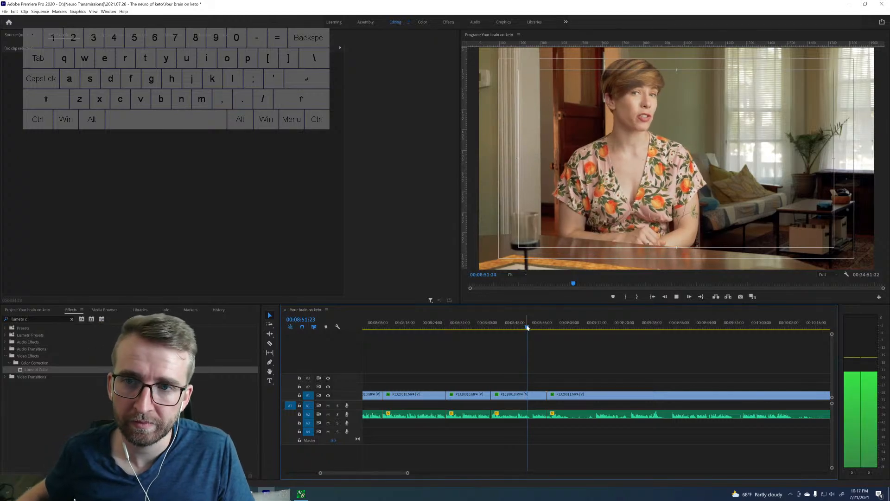
{"action": "key", "text": "space"}
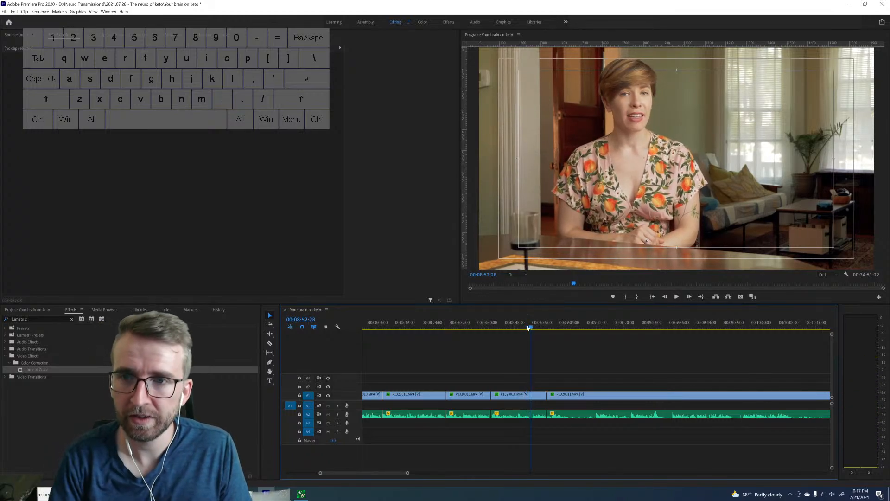
{"action": "key", "text": "Left"}
{"action": "key", "text": "Left"}
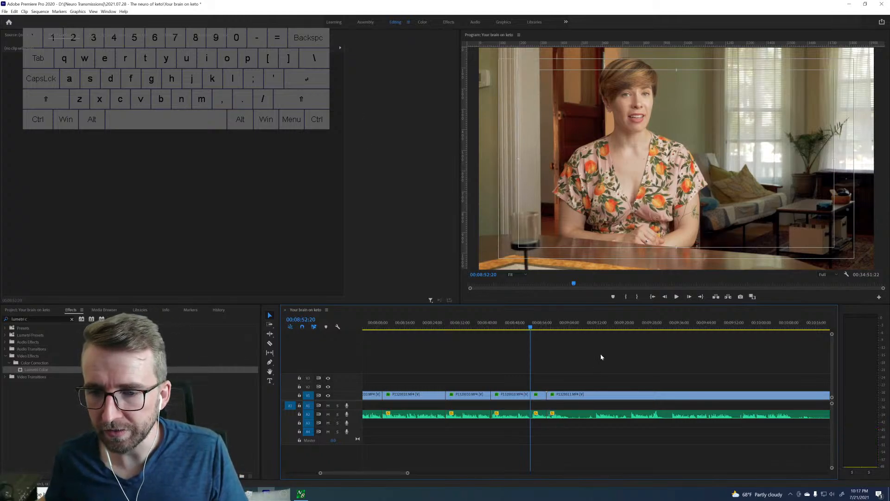
Sample the repeated takes from about 9:11 through about 10:27 to find the version that continues after the 8:52:20 cut.
{"action": "left_click", "coordinate": [595, 328]}
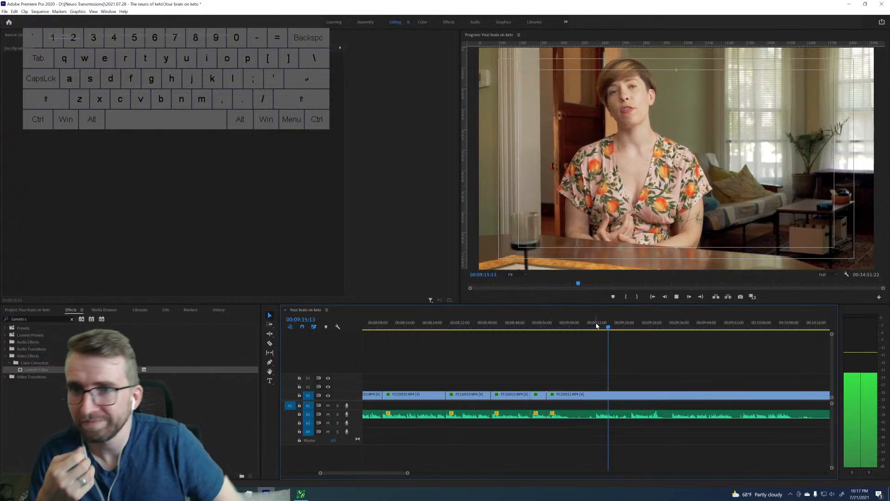
{"action": "left_click", "coordinate": [626, 327]}
{"action": "key", "text": "space"}
{"action": "left_click", "coordinate": [665, 327]}
{"action": "key", "text": "space"}
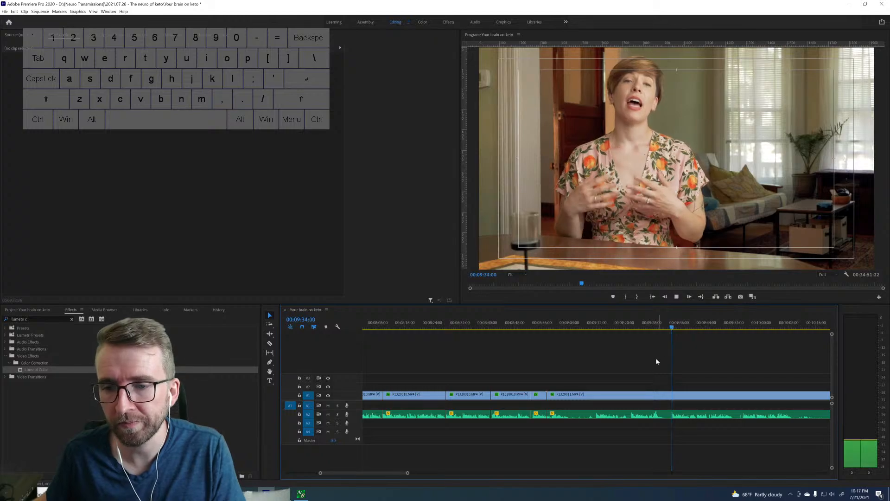
{"action": "scroll", "coordinate": [647, 359], "scroll_direction": "down", "scroll_amount": 3}
{"action": "left_click", "coordinate": [620, 326]}
{"action": "left_click_drag", "start_coordinate": [619, 326], "coordinate": [627, 323]}
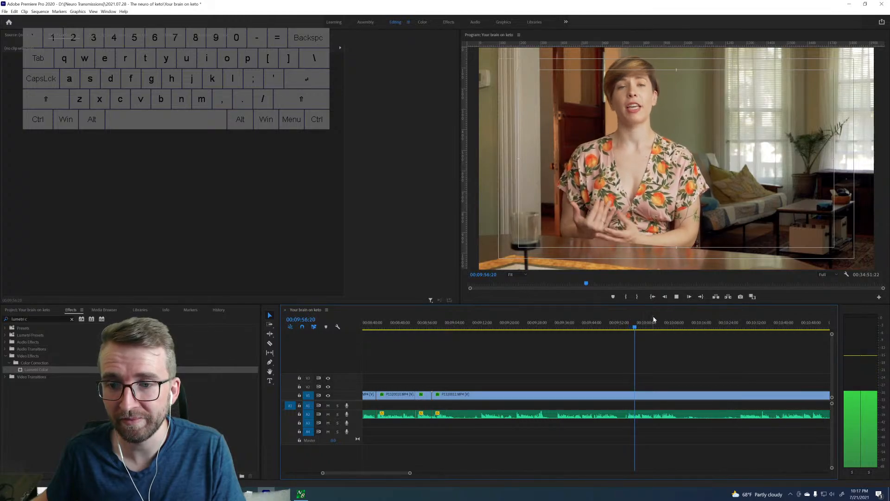
{"action": "left_click_drag", "start_coordinate": [733, 325], "coordinate": [740, 326]}
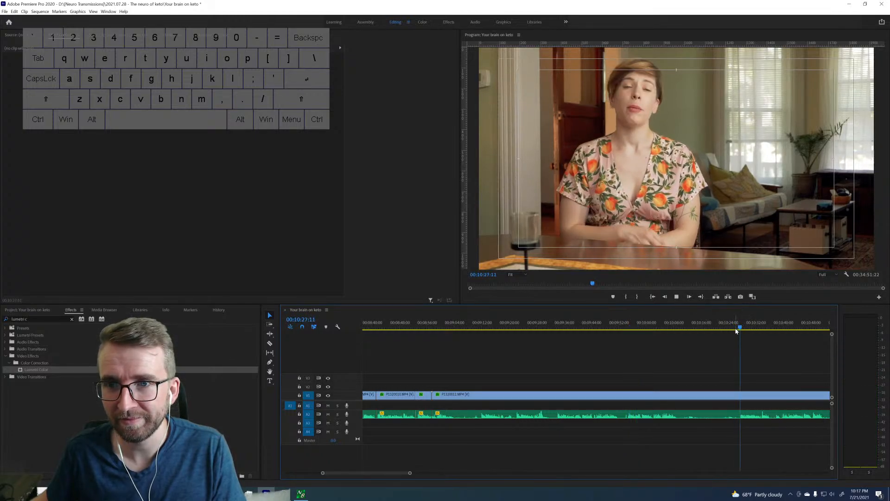
Split the clip at 9:34:01, try ripple-deleting the section between 8:57:12 and that cut, and undo the deletion.
{"action": "left_click", "coordinate": [556, 328]}
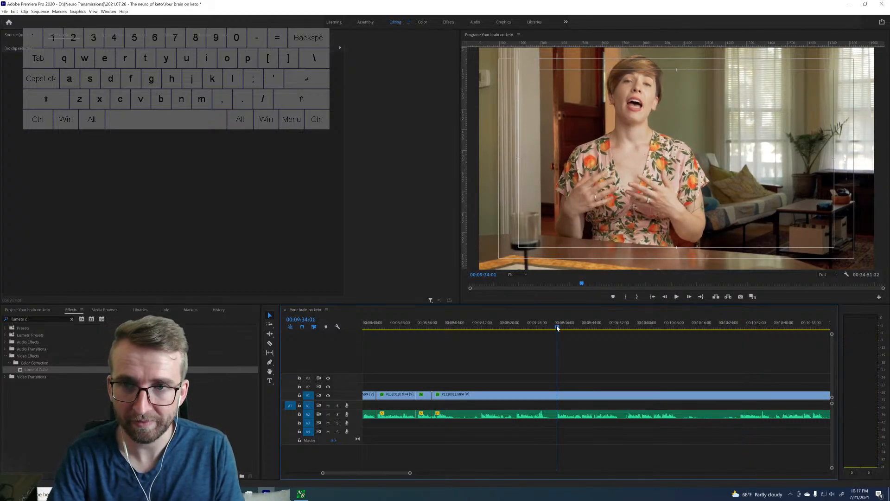
{"action": "key", "text": "Up"}
{"action": "key", "text": "space"}
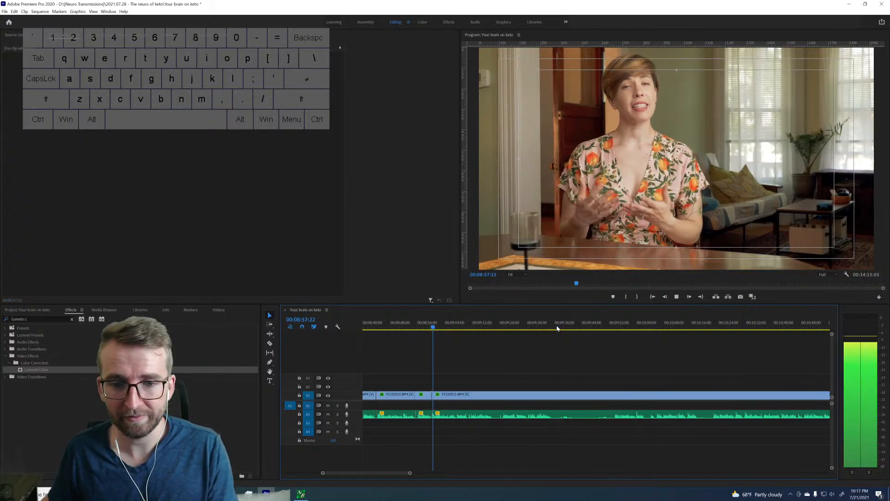
{"action": "key", "text": "space"}
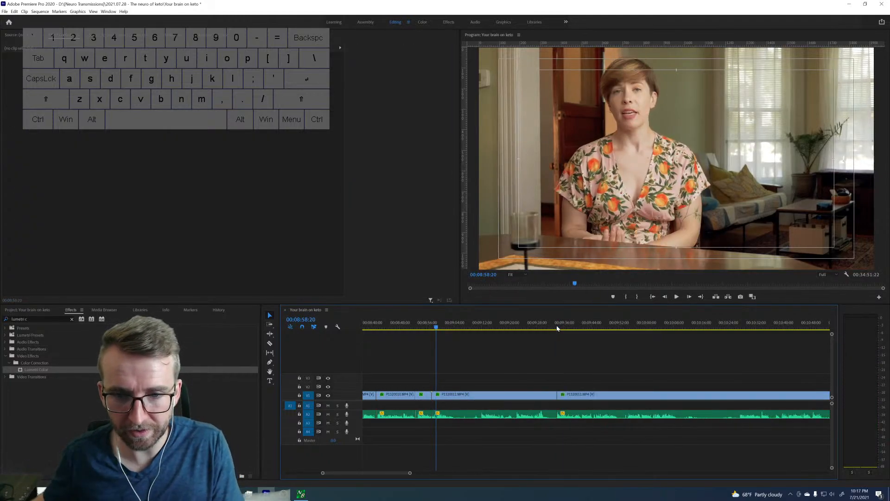
Try ripple-deleting the two clips between 8:52:20 and 9:34:01, play across the join through about 9:09, and undo the deletion.
{"action": "key", "text": "space"}
{"action": "key", "text": "space"}
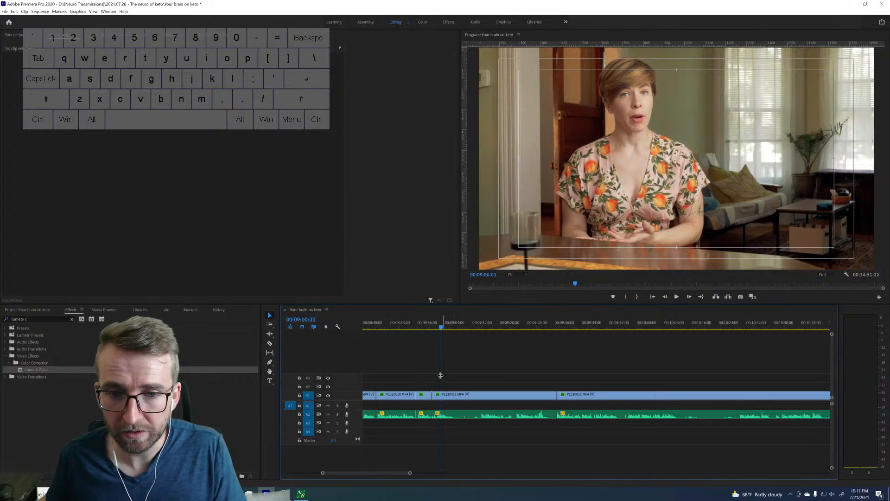
{"action": "left_click_drag", "start_coordinate": [419, 387], "coordinate": [441, 394]}
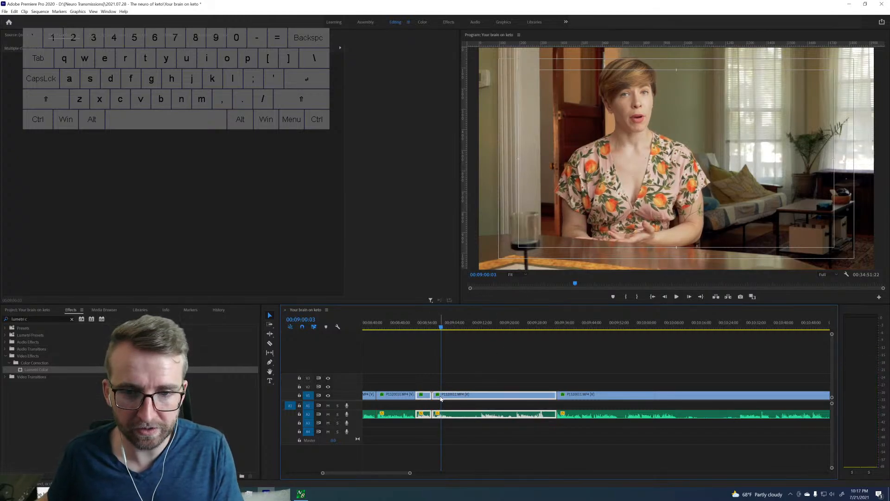
{"action": "key", "text": "shift+Delete"}
{"action": "key", "text": "Up"}
{"action": "key", "text": "space"}
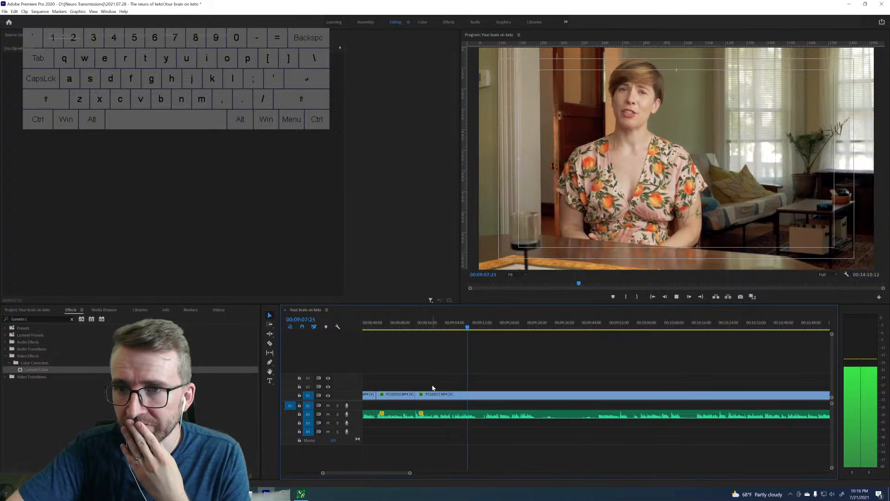
{"action": "key", "text": "space"}
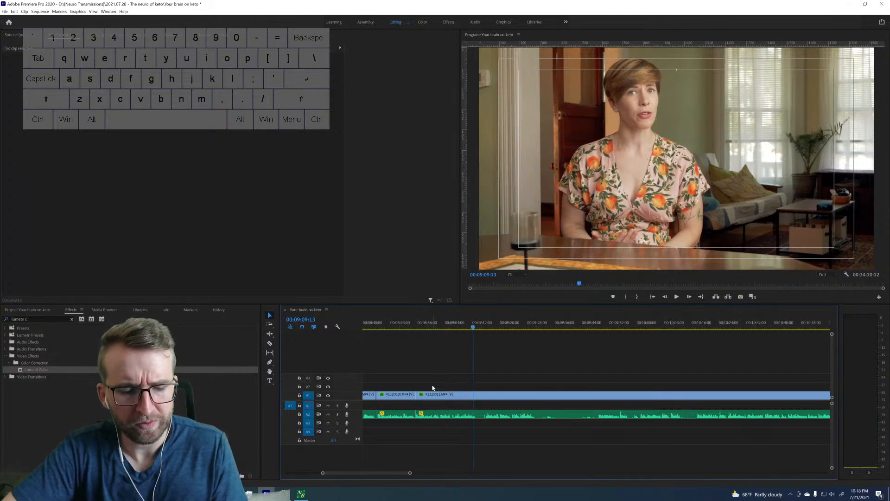
{"action": "key", "text": "ctrl+z"}
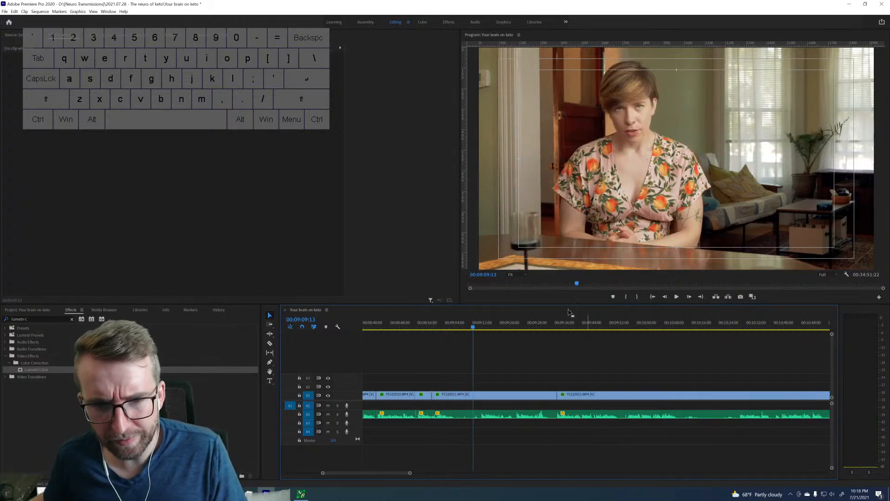
Replay the section from about 8:56 and ripple-delete the two clips between 8:52:20 and 9:34:01.
{"action": "left_click_drag", "start_coordinate": [421, 329], "coordinate": [417, 329]}
{"action": "key", "text": "space"}
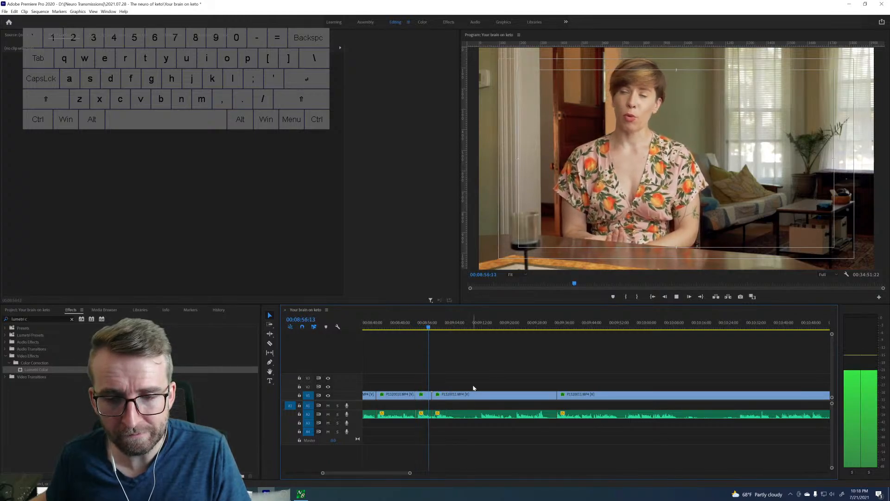
{"action": "left_click_drag", "start_coordinate": [471, 387], "coordinate": [425, 396]}
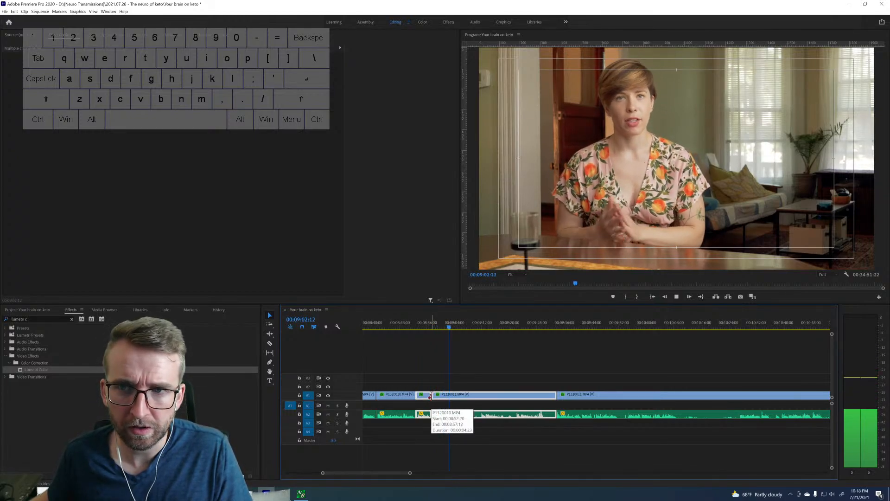
{"action": "key", "text": "space"}
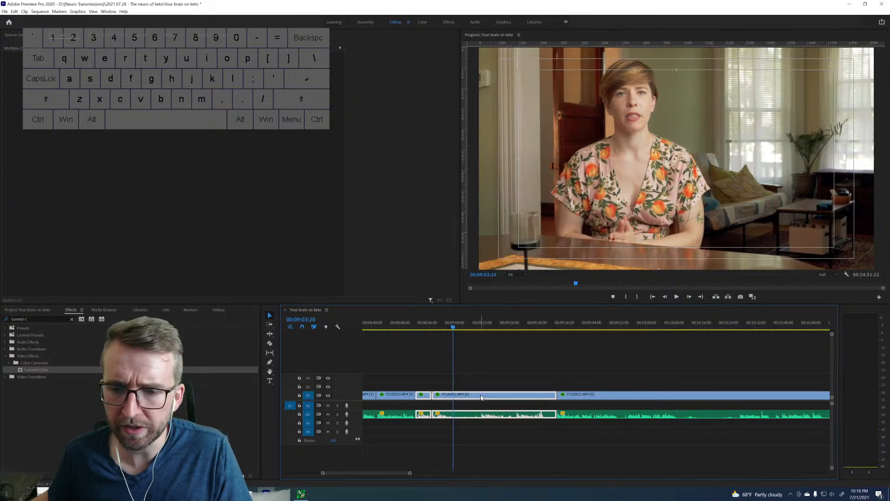
{"action": "key", "text": "shift+Delete"}
Play across the new join at 8:52:20 through about 9:10 and split the clip at 9:10:11.
{"action": "key", "text": "Up"}
{"action": "key", "text": "space"}
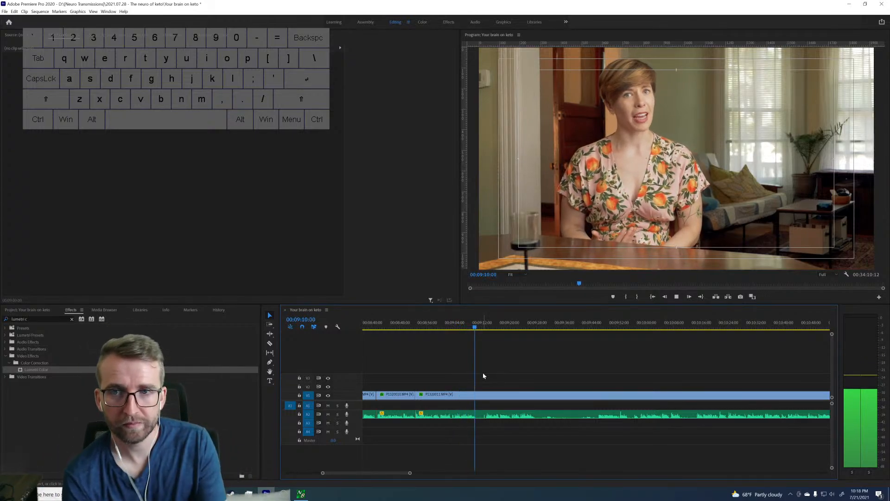
{"action": "key", "text": "space"}
{"action": "key", "text": "ctrl+k"}
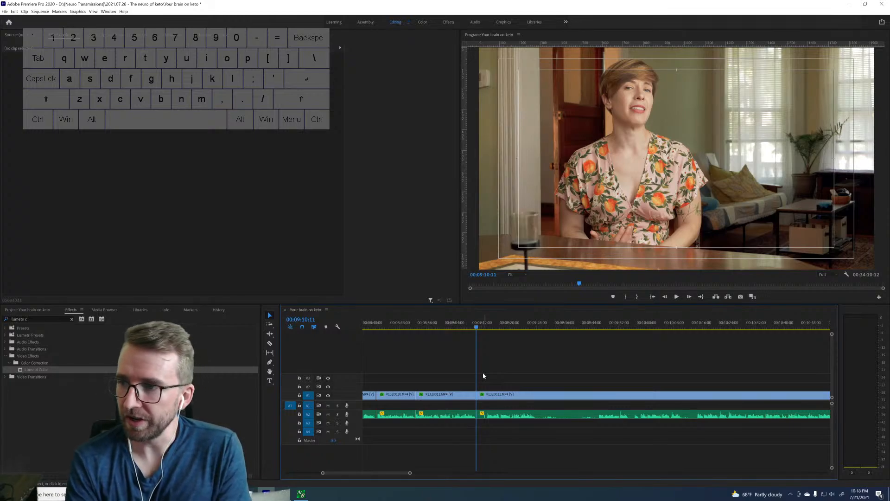
Sample the takes following the 9:10:11 cut through about 9:49 to find the version that continues the speech.
{"action": "key", "text": "space"}
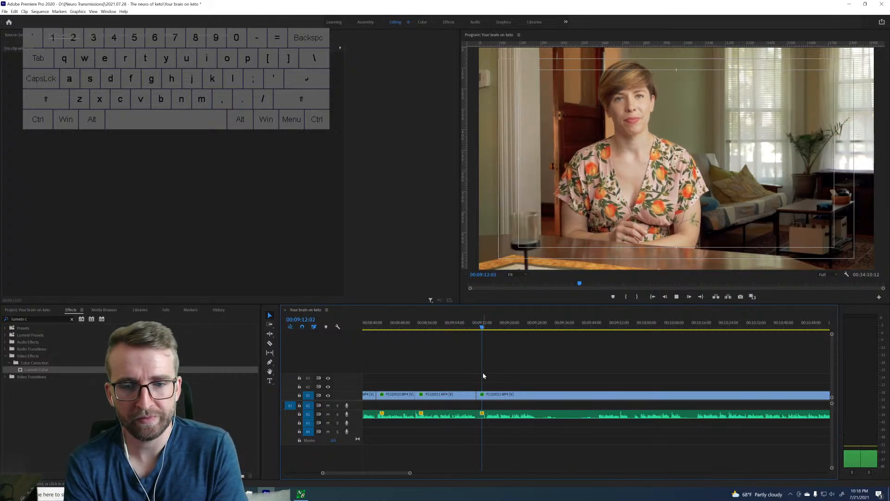
{"action": "key", "text": "space"}
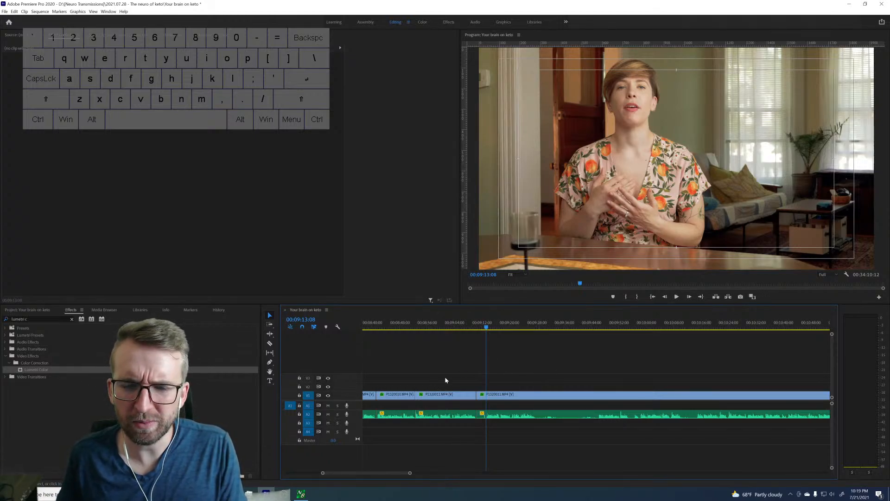
{"action": "key", "text": "space"}
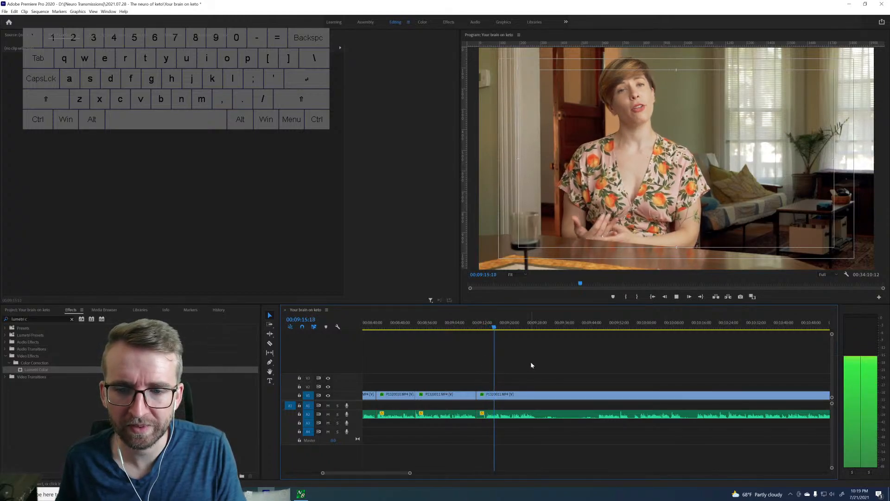
{"action": "left_click", "coordinate": [525, 328]}
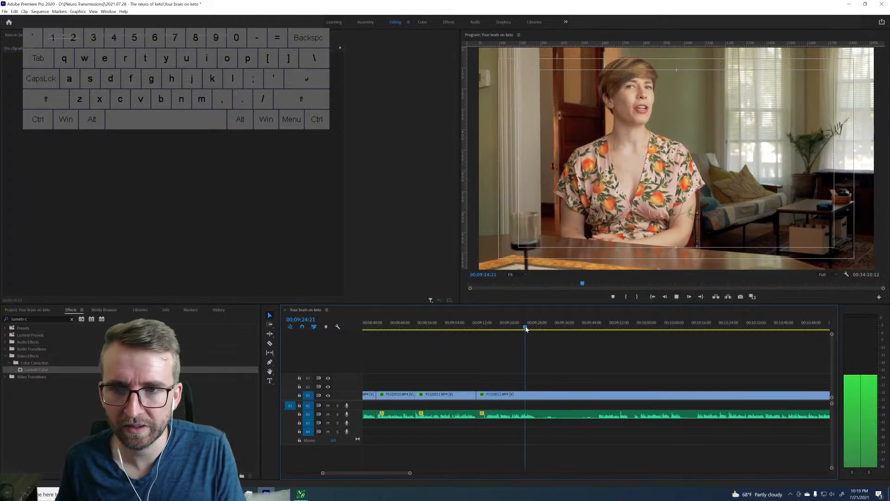
{"action": "key", "text": "space"}
{"action": "left_click_drag", "start_coordinate": [589, 328], "coordinate": [602, 327]}
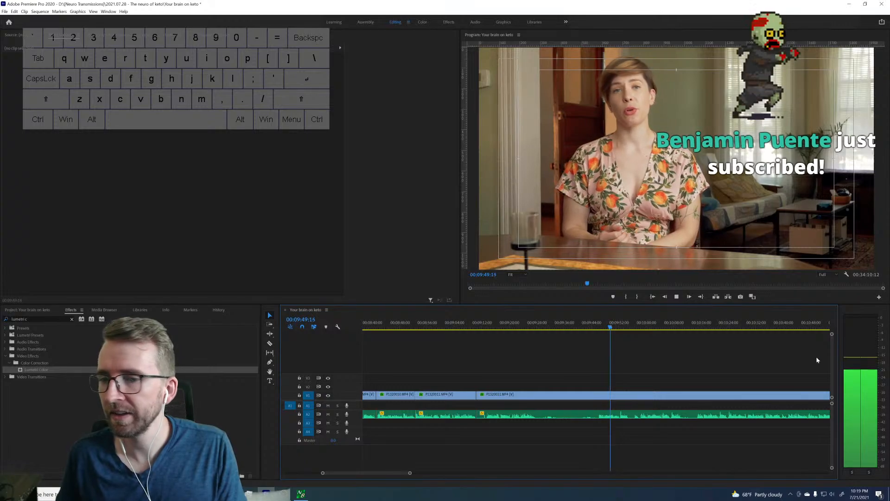
{"action": "key", "text": "space"}
Split the clip at 9:46:03 and ripple-delete the section between 9:10:11 and that cut.
{"action": "left_click", "coordinate": [599, 324]}
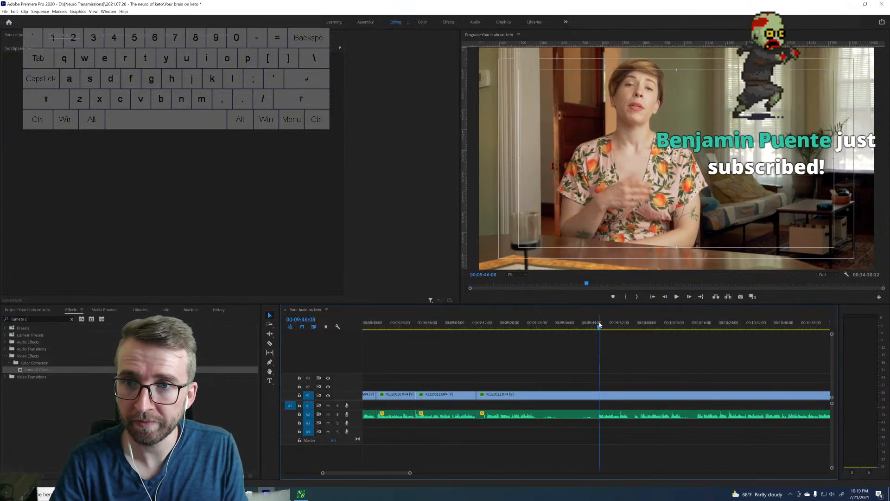
{"action": "key", "text": "space"}
{"action": "key", "text": "ctrl+k"}
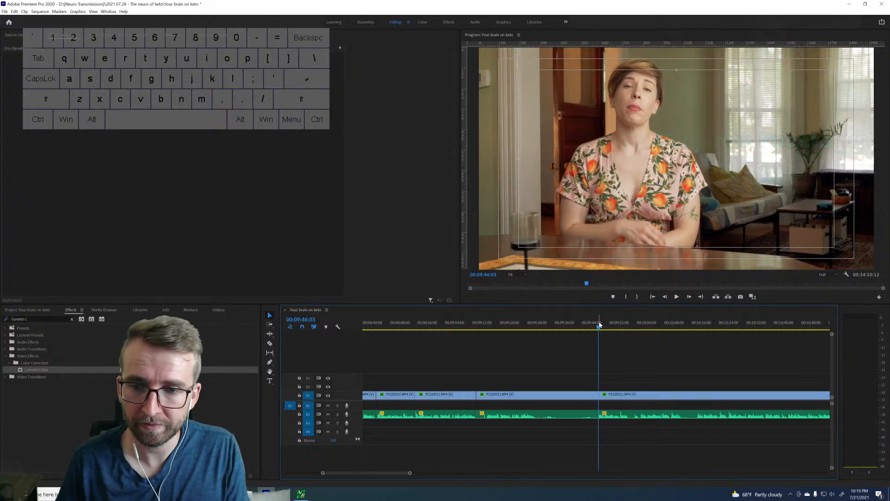
{"action": "key", "text": "Up"}
{"action": "key", "text": "d"}
{"action": "key", "text": "shift+Delete"}
Audition the footage from the 9:10:11 join and ripple-trim the clip's start up to about 9:22.
{"action": "key", "text": "space"}
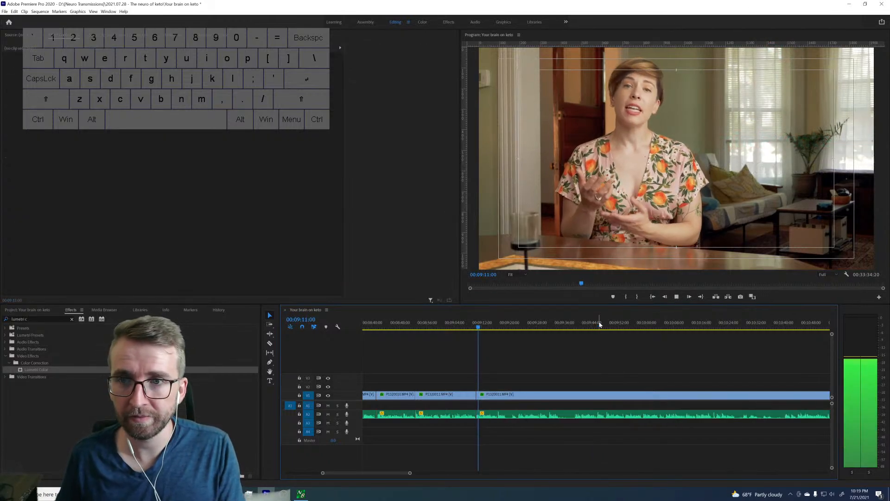
{"action": "key", "text": "space"}
{"action": "left_click", "coordinate": [512, 325]}
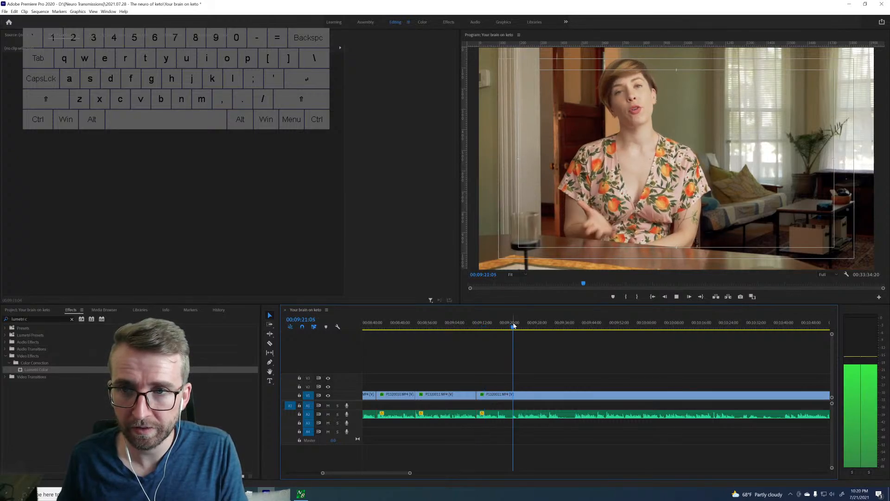
{"action": "key", "text": "space"}
{"action": "key", "text": "Left"}
{"action": "key", "text": "Left"}
{"action": "key", "text": "Left"}
{"action": "key", "text": "Left"}
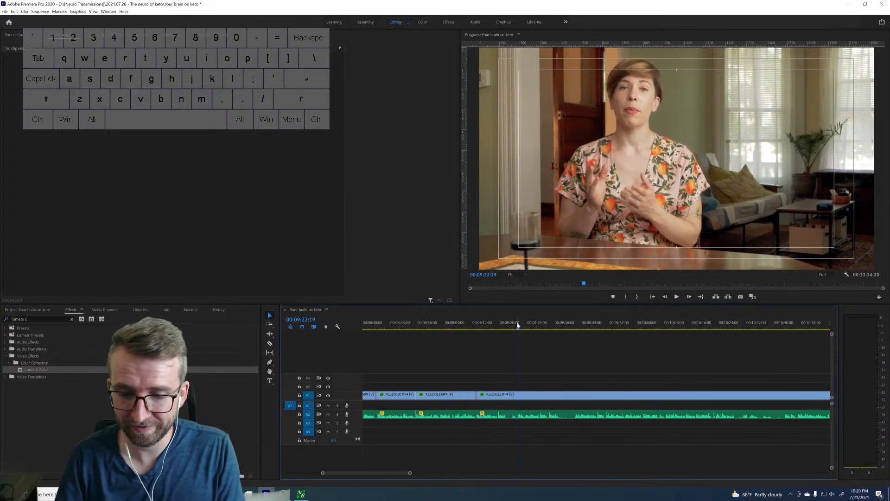
{"action": "key", "text": "q"}
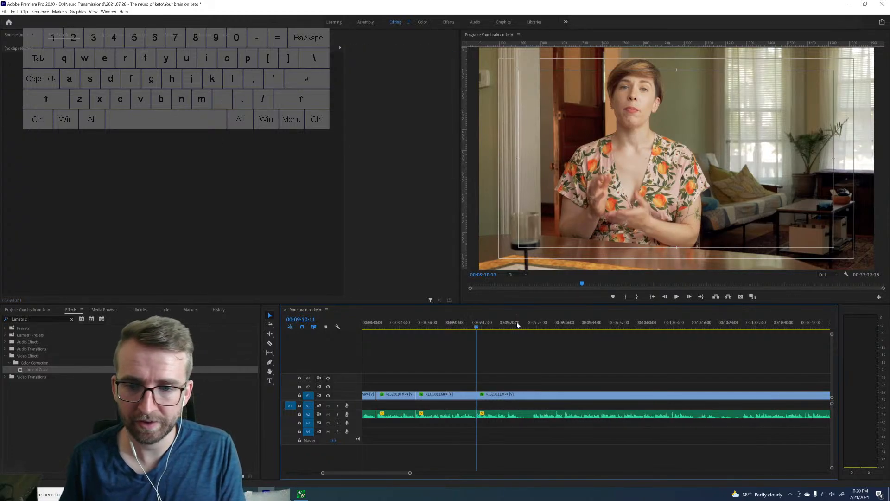
Compare the repeated takes at about 9:27 and about 10:29.
{"action": "left_click", "coordinate": [526, 323]}
{"action": "key", "text": "space"}
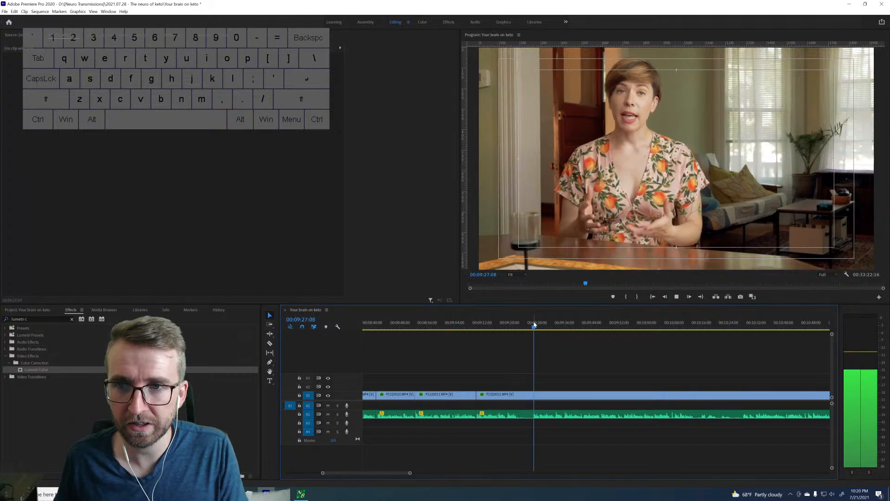
{"action": "key", "text": "space"}
{"action": "left_click", "coordinate": [741, 324]}
{"action": "key", "text": "space"}
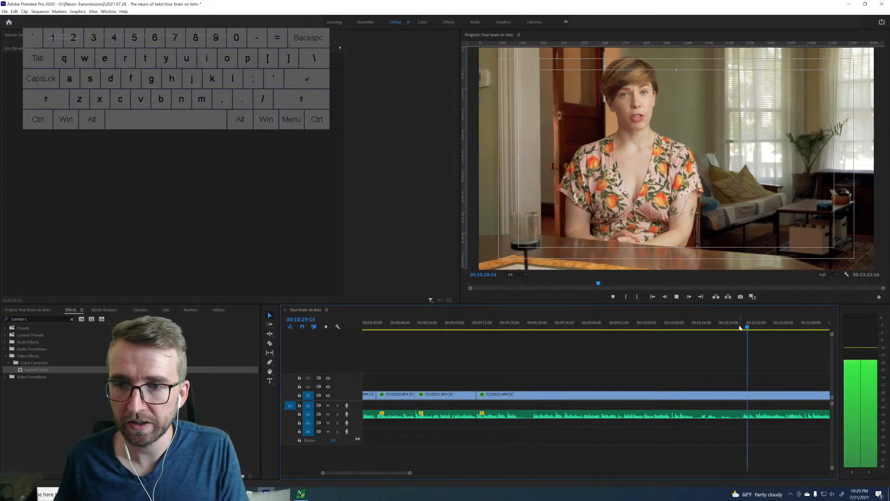
{"action": "key", "text": "space"}
Ripple-delete the footage between the 9:10:11 cut and 9:26:29.
{"action": "left_click", "coordinate": [533, 324]}
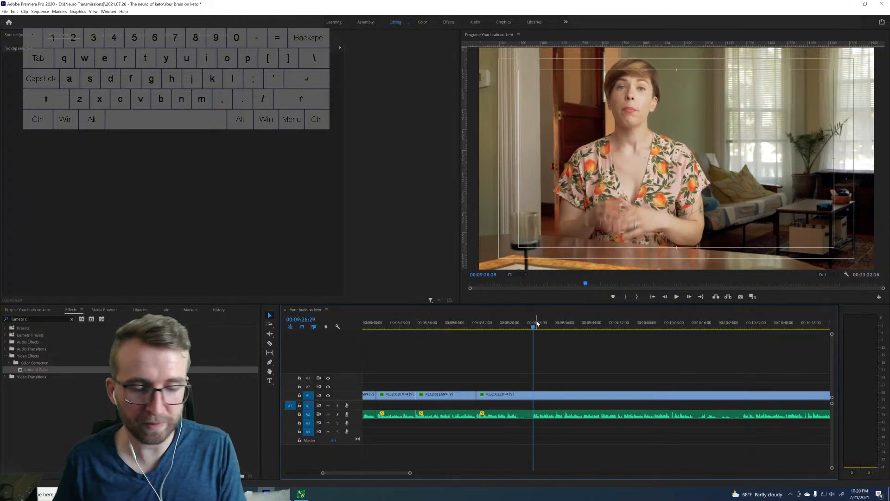
{"action": "key", "text": "Up"}
{"action": "key", "text": "d"}
{"action": "key", "text": "shift+Delete"}
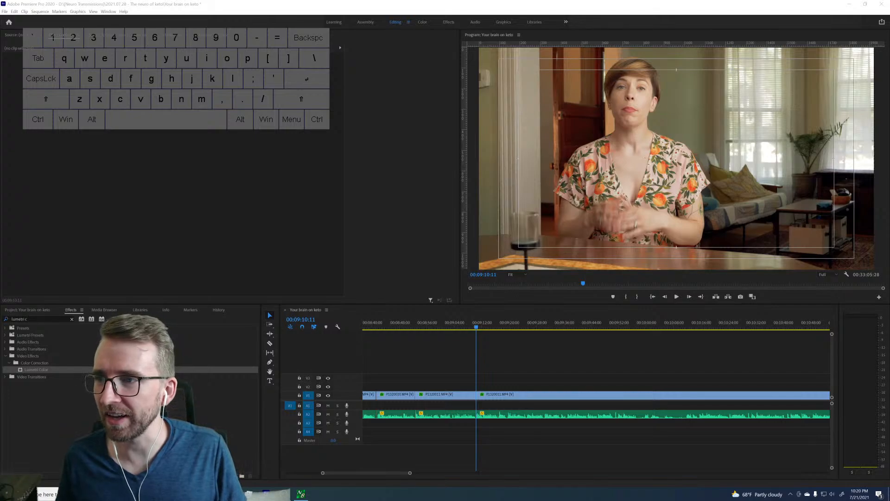
Play from the join at 9:10:11 through about 9:36 and split the clip there.
{"action": "left_click", "coordinate": [507, 384]}
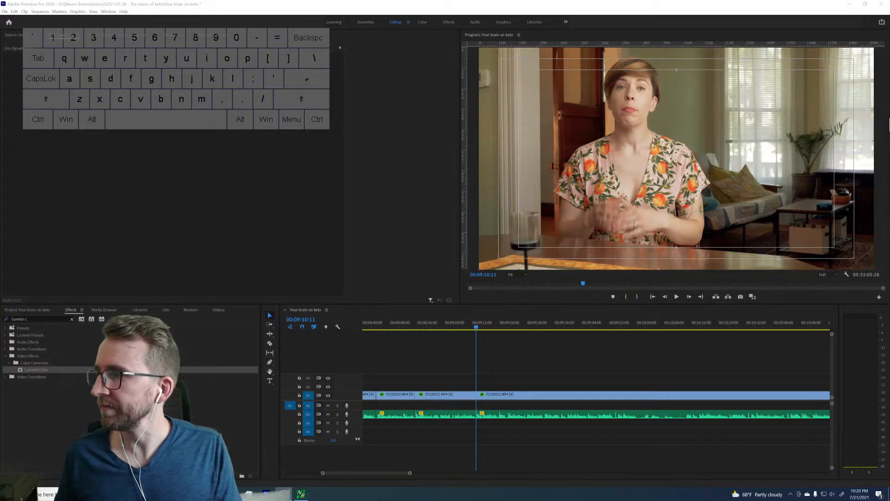
{"action": "left_click", "coordinate": [577, 359]}
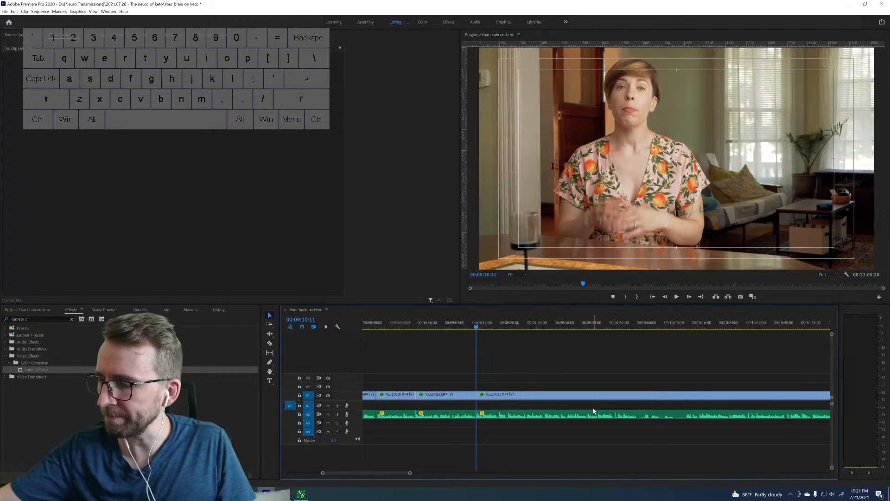
{"action": "key", "text": "space"}
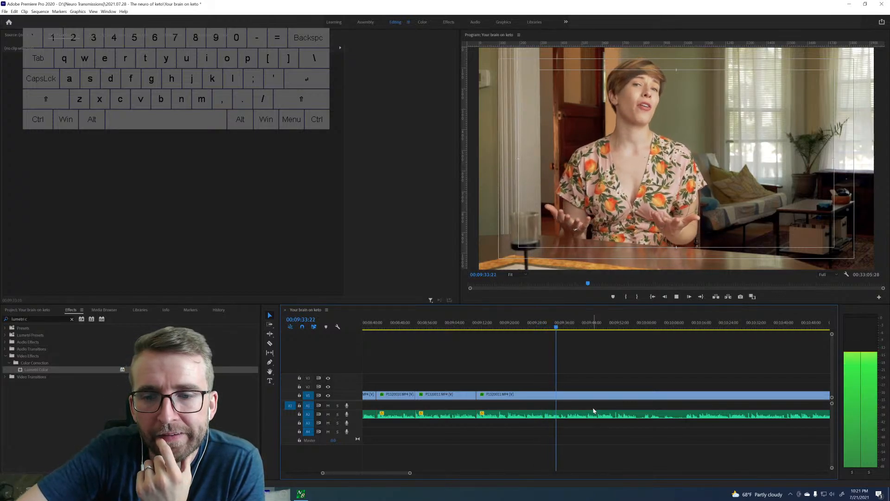
{"action": "key", "text": "space"}
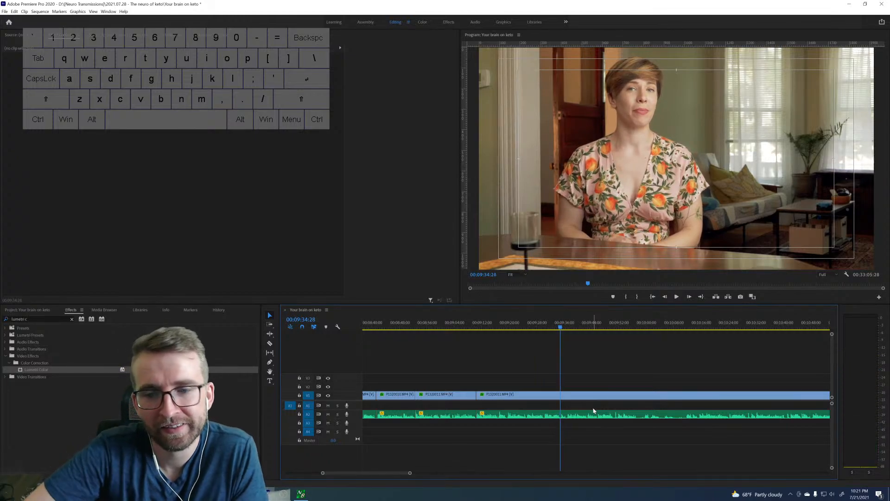
{"action": "key", "text": "Right"}
{"action": "key", "text": "Right"}
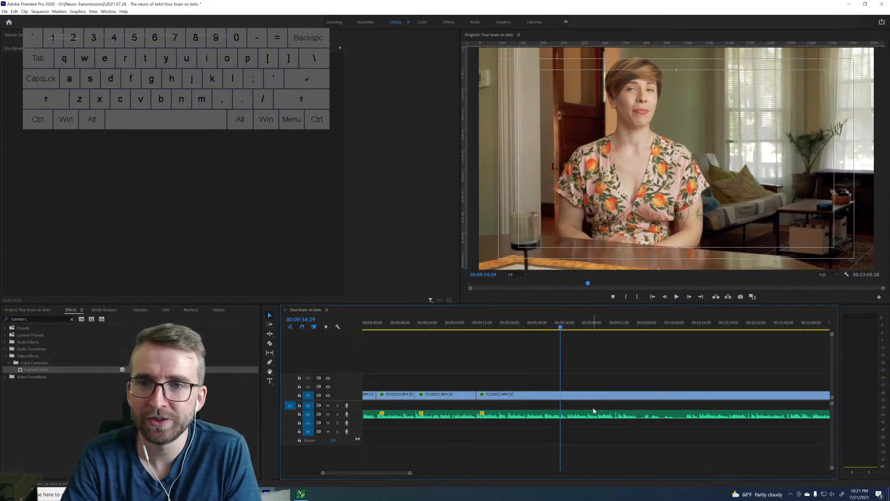
{"action": "key", "text": "space"}
{"action": "key", "text": "space"}
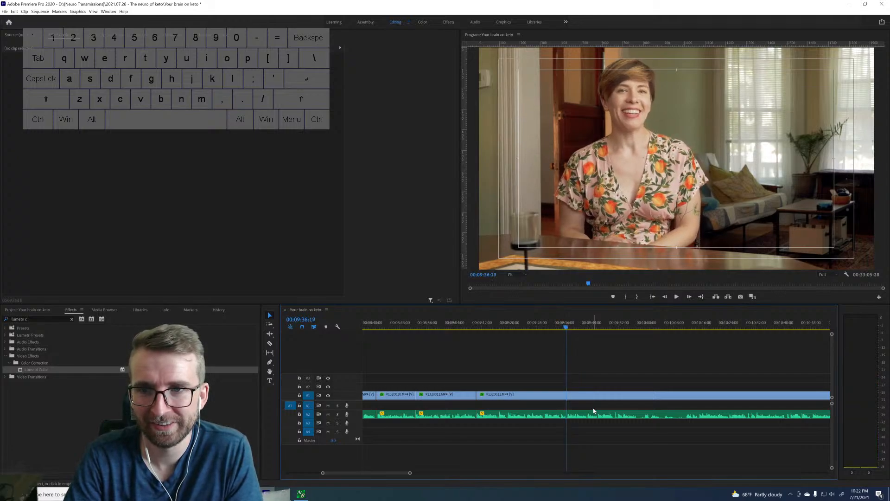
{"action": "key", "text": "space"}
{"action": "key", "text": "ctrl+k"}
Review the footage through about 9:58, skip ahead to the following take, and split the clip at 10:15:13.
{"action": "key", "text": "space"}
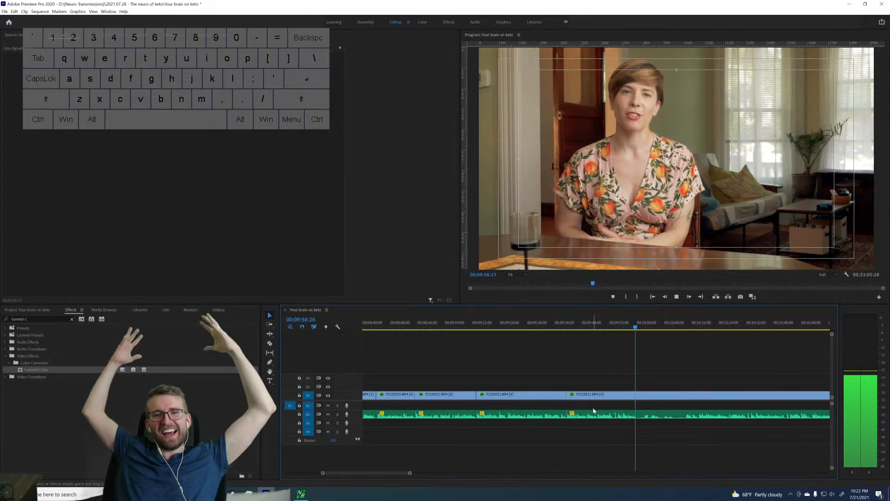
{"action": "key", "text": "space"}
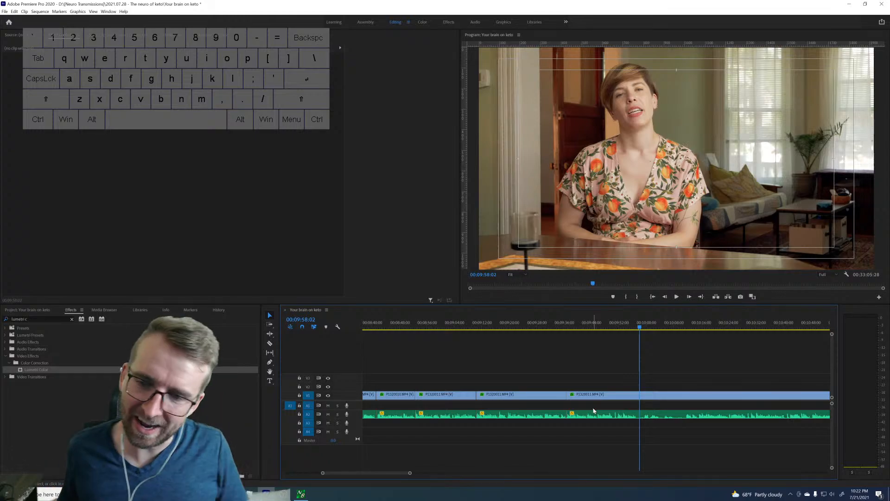
{"action": "left_click_drag", "start_coordinate": [685, 324], "coordinate": [701, 316]}
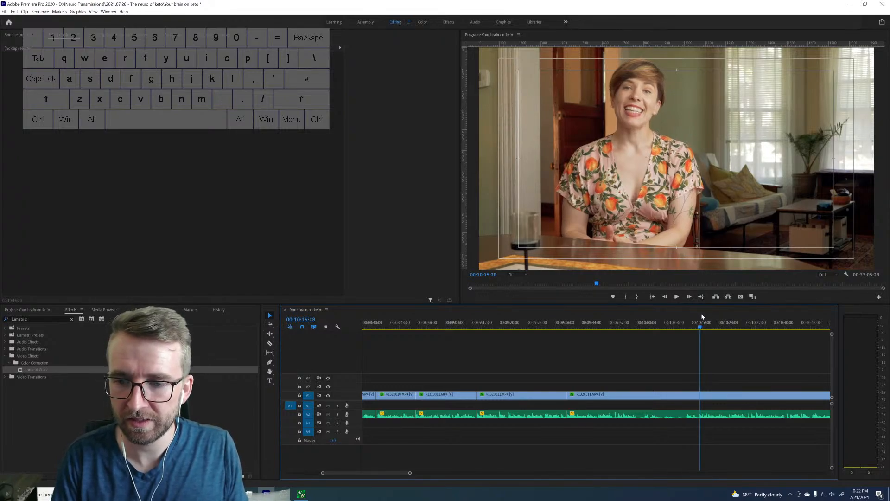
{"action": "key", "text": "Left"}
{"action": "key", "text": "Left"}
{"action": "key", "text": "Left"}
{"action": "key", "text": "Left"}
{"action": "key", "text": "Left"}
{"action": "key", "text": "Left"}
{"action": "key", "text": "Left"}
{"action": "key", "text": "Left"}
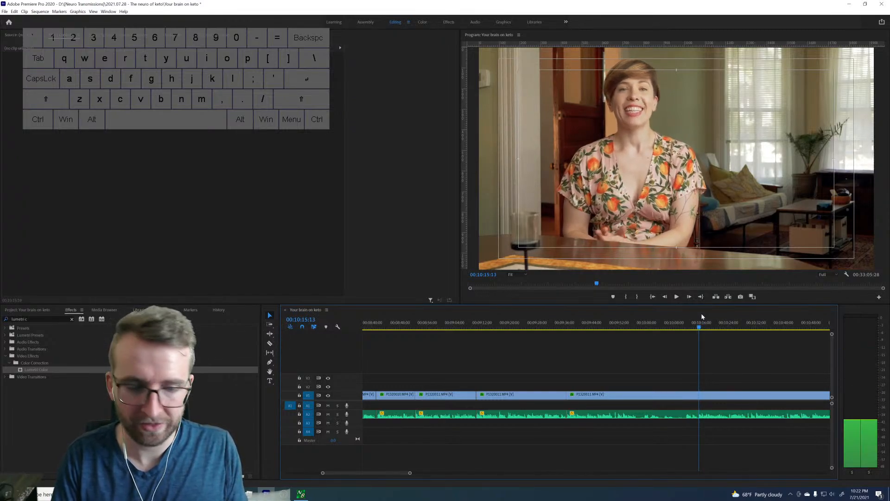
{"action": "key", "text": "ctrl+k"}
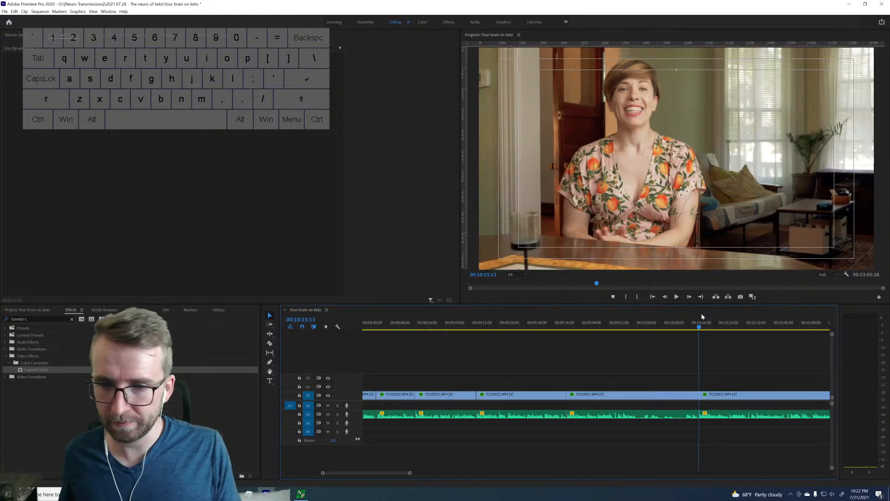
Play the clip after the 10:15:13 cut through about 10:41 and split it at 10:40:20.
{"action": "key", "text": "space"}
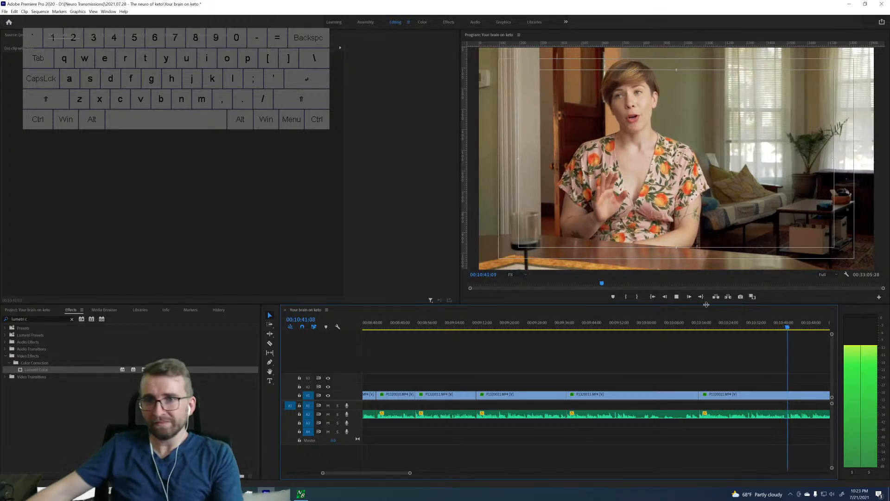
{"action": "key", "text": "space"}
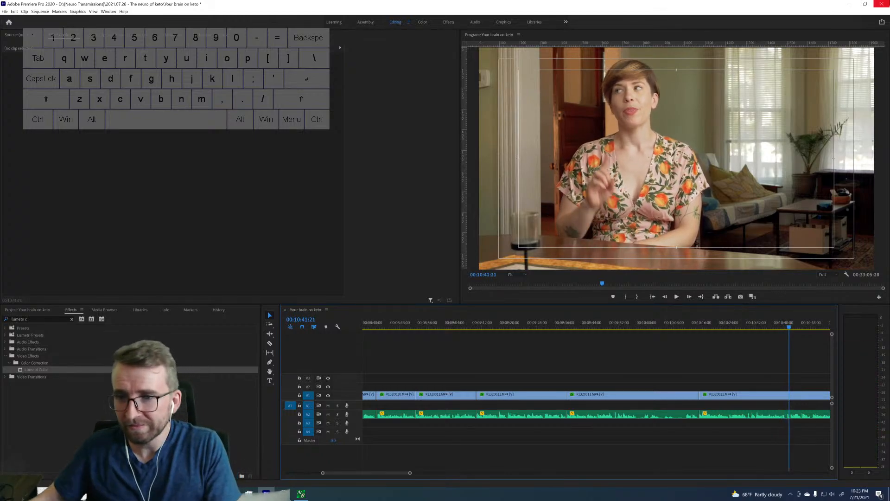
{"action": "left_click", "coordinate": [782, 328]}
{"action": "key", "text": "space"}
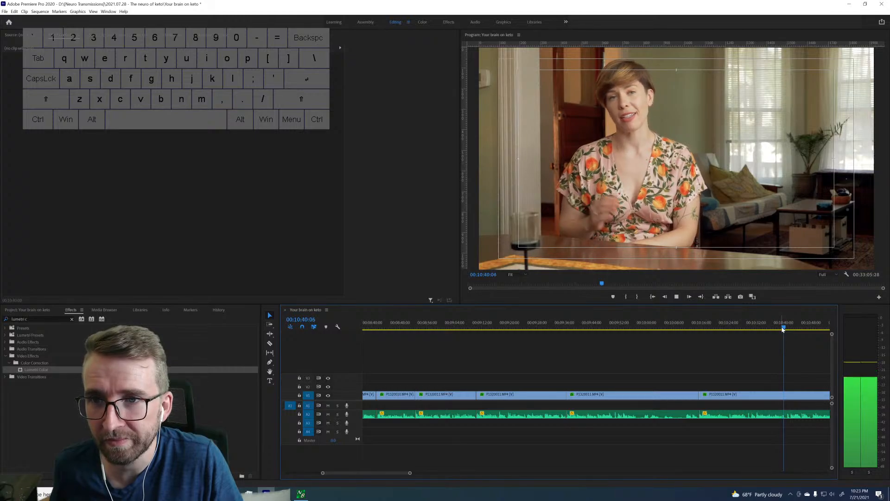
{"action": "key", "text": "space"}
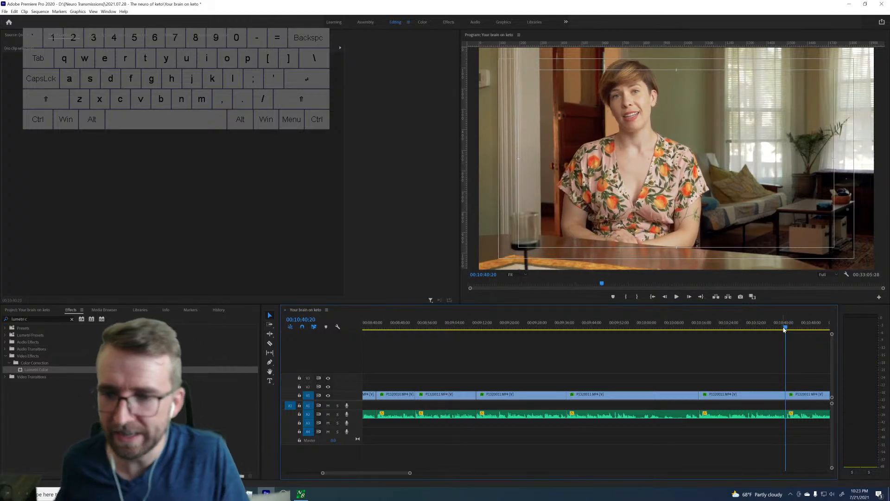
Ripple-delete the footage between the 9:36:21 and 10:15:13 cuts.
{"action": "key", "text": "ctrl+k"}
{"action": "left_click", "coordinate": [679, 397]}
{"action": "key", "text": "shift+Delete"}
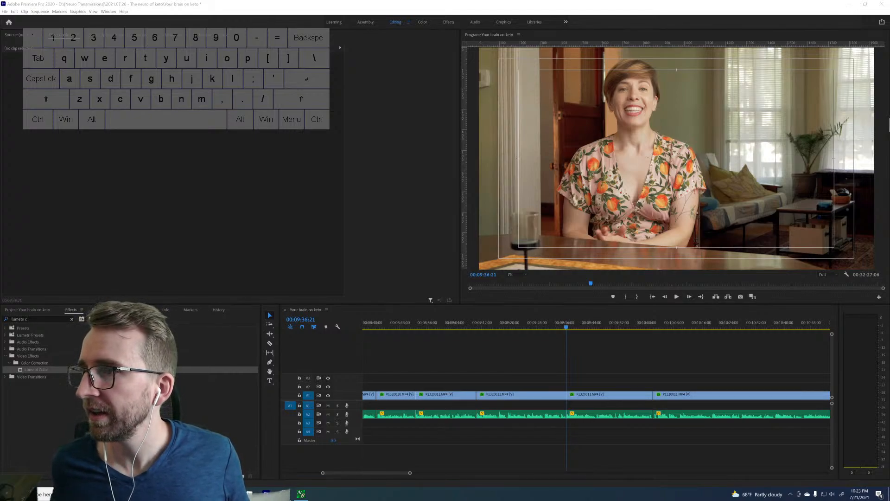
Play from the join at 9:36:21 through about 10:43 and split the clip at 10:45:26.
{"action": "left_click", "coordinate": [681, 347]}
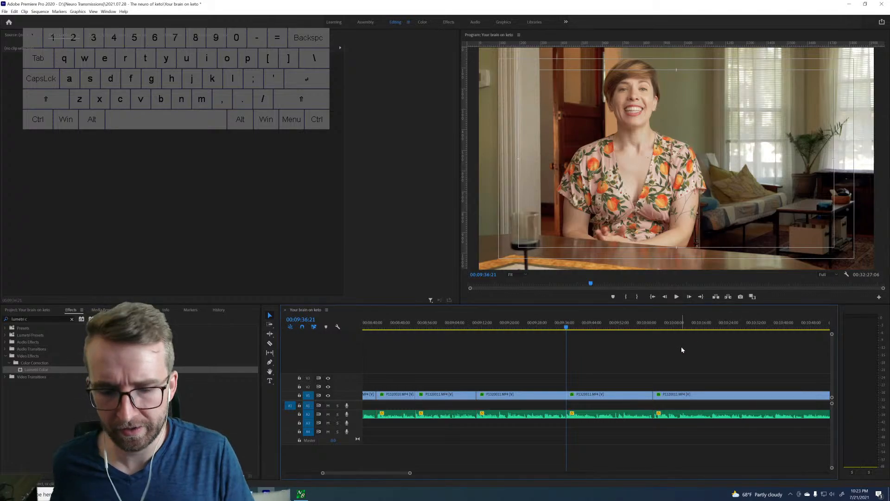
{"action": "key", "text": "space"}
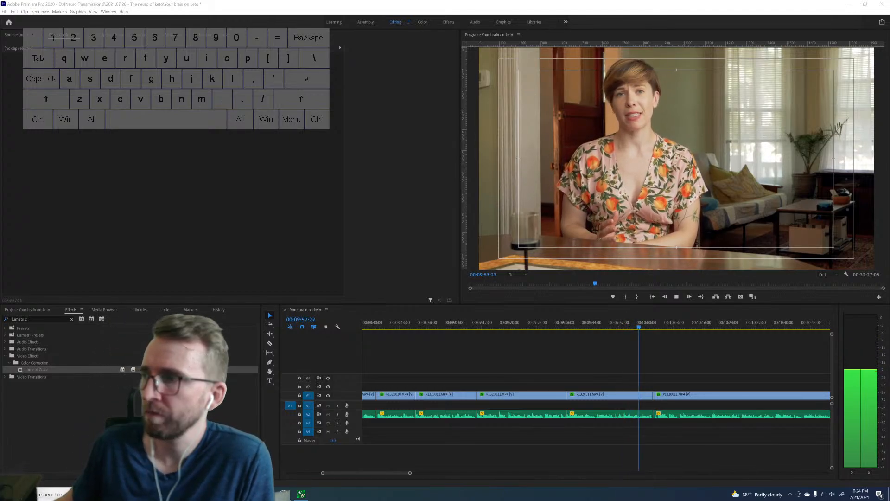
{"action": "left_click", "coordinate": [670, 362]}
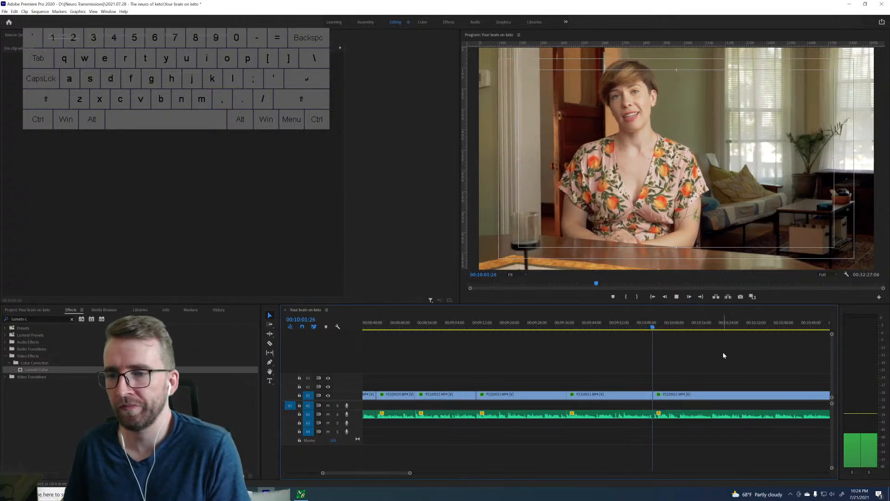
{"action": "scroll", "coordinate": [702, 376], "scroll_direction": "down", "scroll_amount": 4}
{"action": "scroll", "coordinate": [705, 371], "scroll_direction": "down", "scroll_amount": 5}
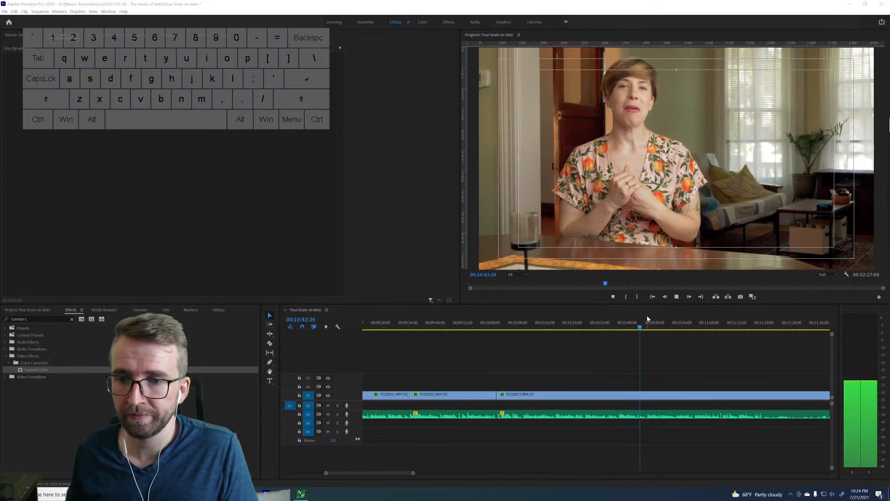
{"action": "left_click", "coordinate": [644, 327]}
{"action": "left_click", "coordinate": [646, 327]}
{"action": "key", "text": "ctrl+k"}
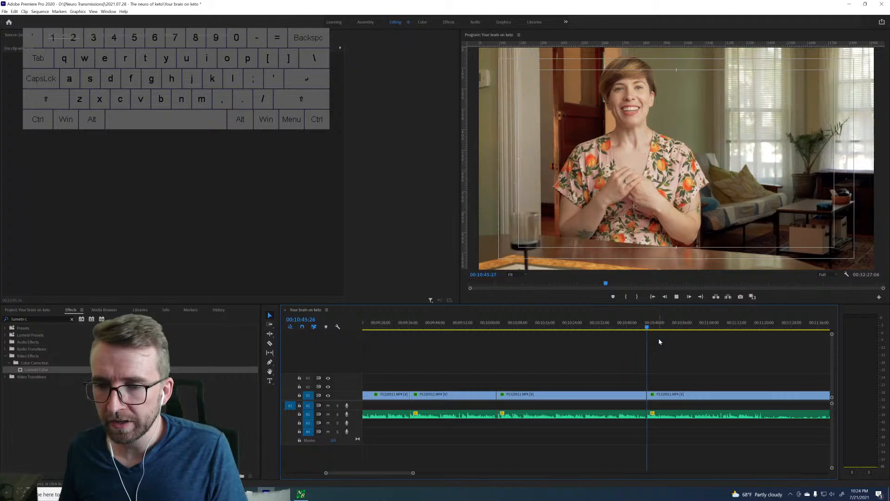
Compare the take starting around 11:47 with the openings of the takes at 10:45:26 and about 10:02.
{"action": "key", "text": "space"}
{"action": "key", "text": "space"}
{"action": "scroll", "coordinate": [658, 341], "scroll_direction": "down", "scroll_amount": 5}
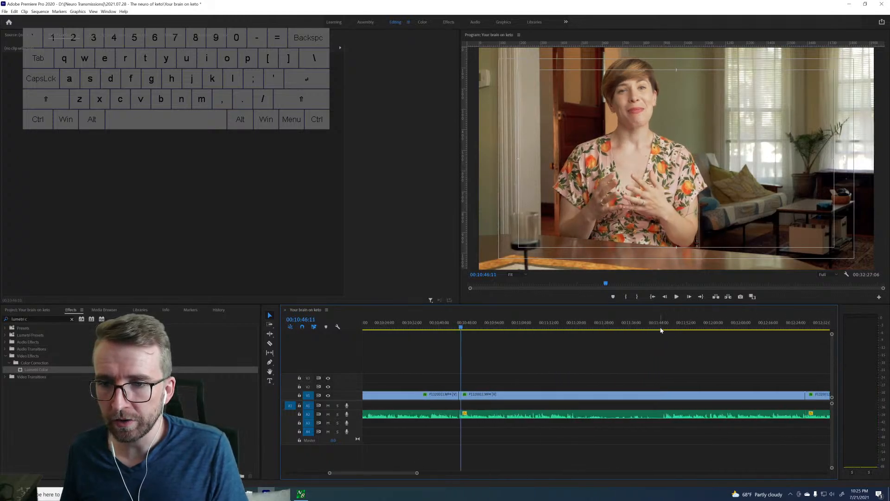
{"action": "key", "text": "space"}
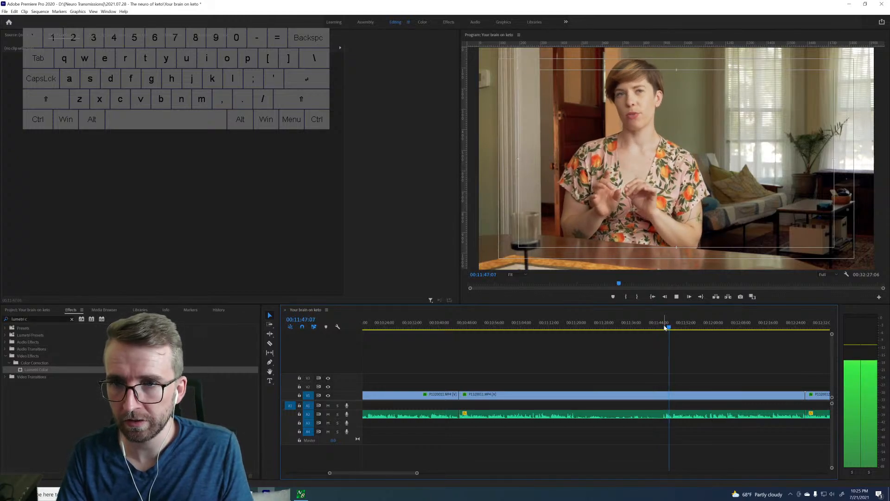
{"action": "key", "text": "space"}
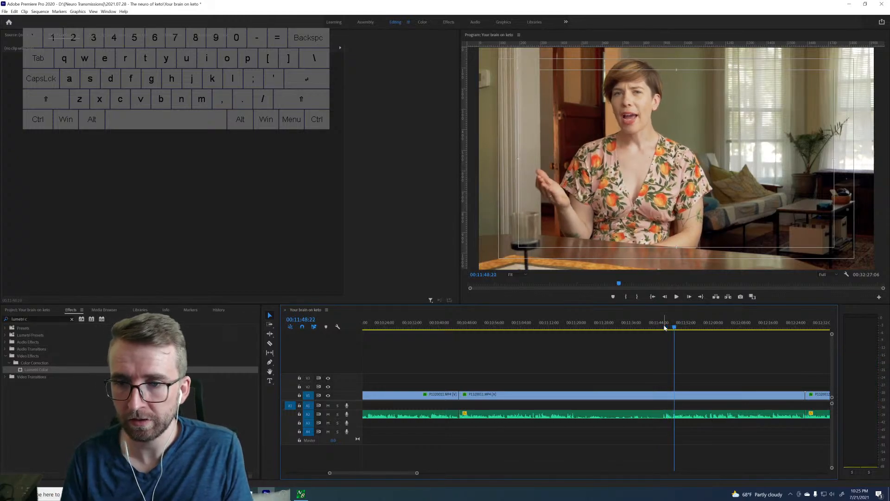
{"action": "key", "text": "Up"}
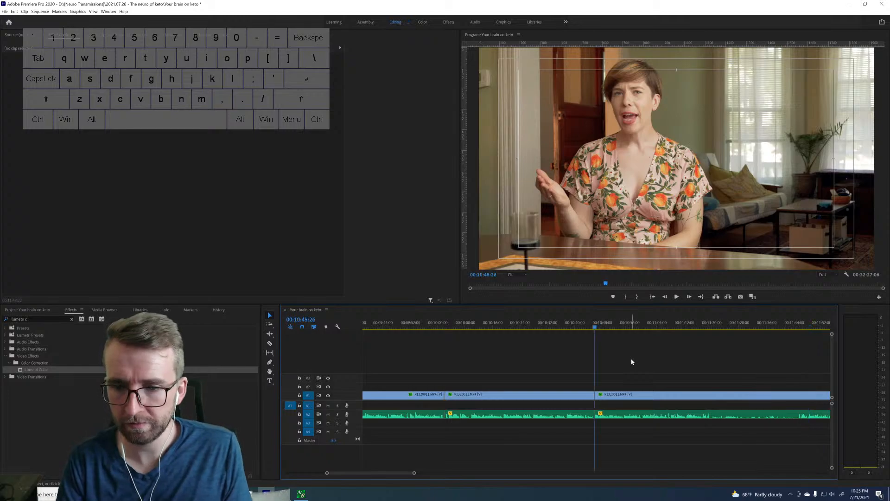
{"action": "key", "text": "space"}
{"action": "key", "text": "Up"}
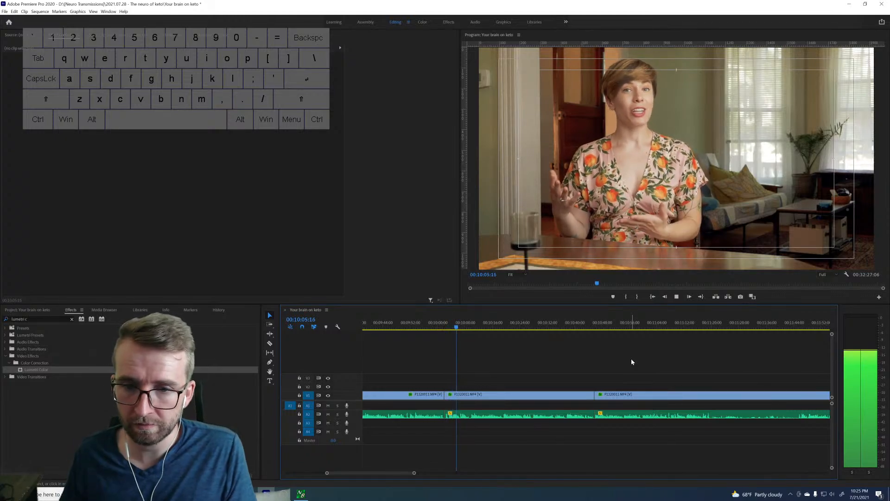
{"action": "key", "text": "space"}
{"action": "left_click", "coordinate": [408, 327]}
{"action": "key", "text": "space"}
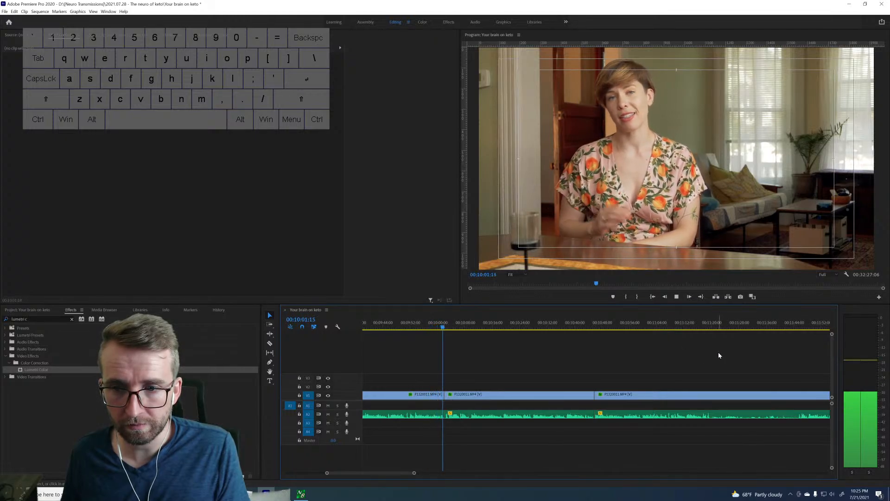
{"action": "key", "text": "space"}
Play the take from about 11:57 and split the clip at 11:58:28.
{"action": "scroll", "coordinate": [718, 352], "scroll_direction": "down", "scroll_amount": 2}
{"action": "scroll", "coordinate": [720, 355], "scroll_direction": "down", "scroll_amount": 2}
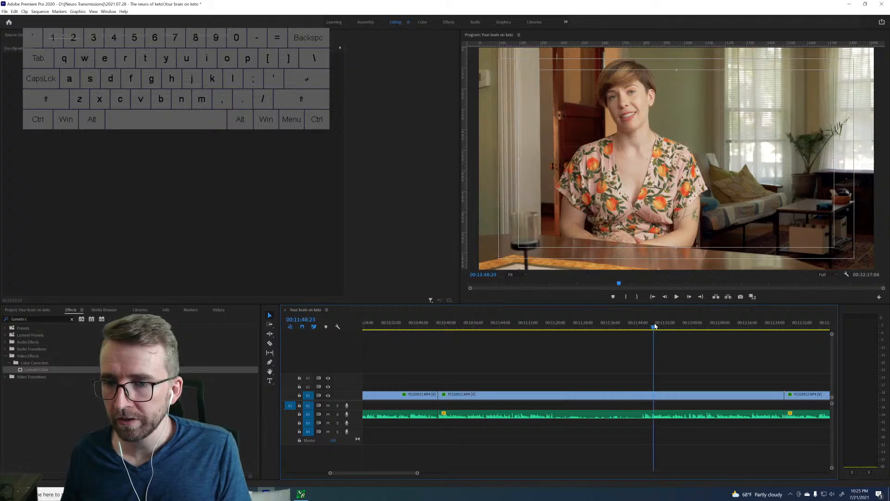
{"action": "left_click_drag", "start_coordinate": [659, 326], "coordinate": [683, 326]}
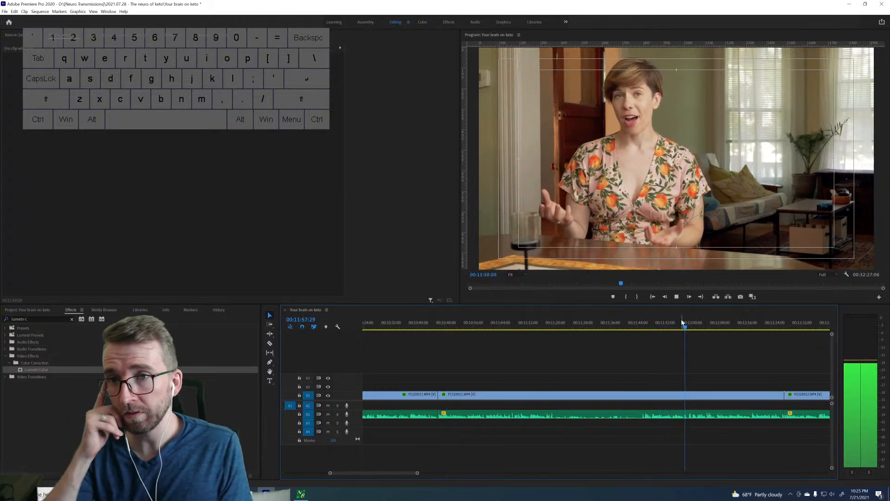
{"action": "key", "text": "space"}
{"action": "key", "text": "Right"}
{"action": "key", "text": "Right"}
{"action": "key", "text": "Right"}
{"action": "key", "text": "Right"}
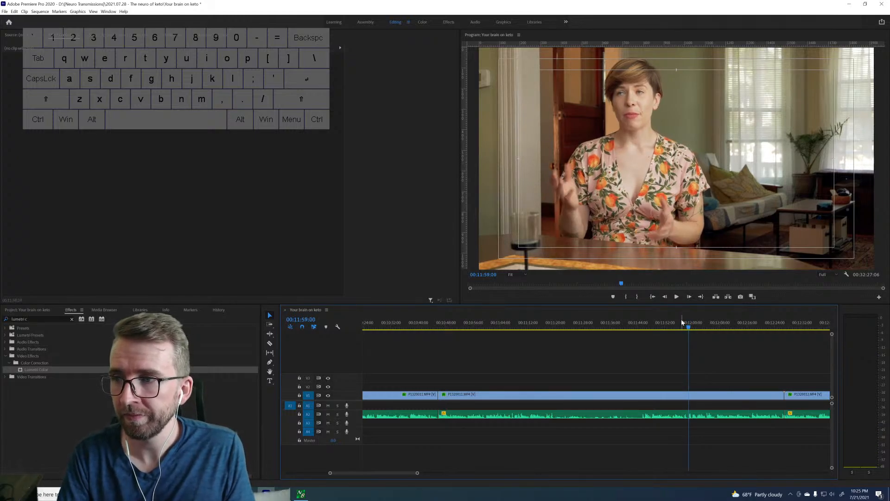
{"action": "key", "text": "Right"}
{"action": "key", "text": "Right"}
{"action": "key", "text": "Right"}
{"action": "key", "text": "Right"}
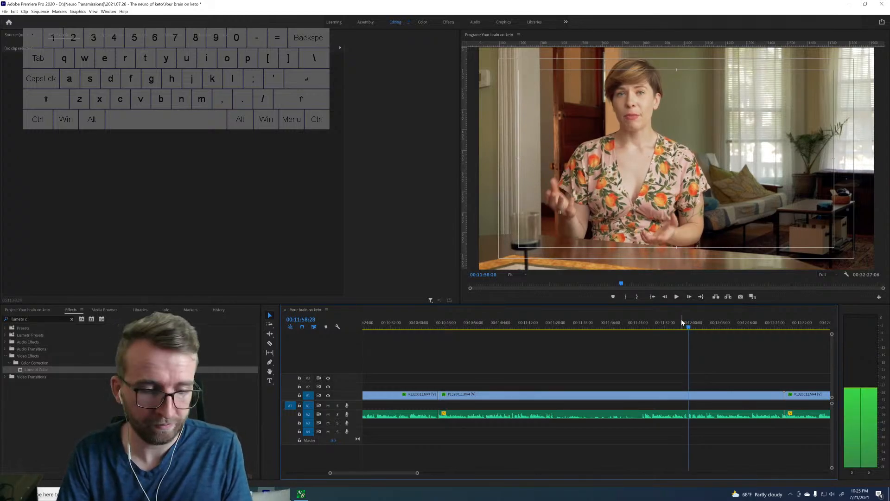
{"action": "key", "text": "ctrl+k"}
Split the clip after the 10:45:26 cut at 11:19:19 and ripple-delete the footage from there to the 11:58:28 cut.
{"action": "key", "text": "Up"}
{"action": "key", "text": "d"}
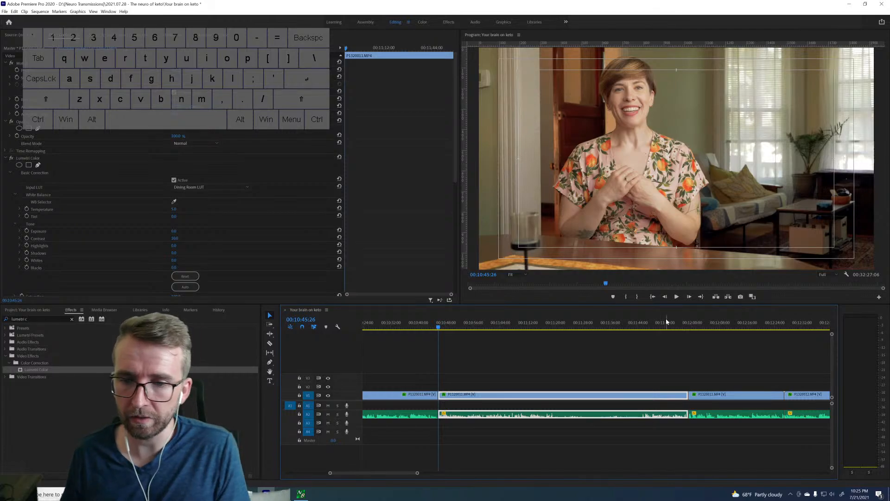
{"action": "left_click", "coordinate": [552, 327]}
{"action": "key", "text": "space"}
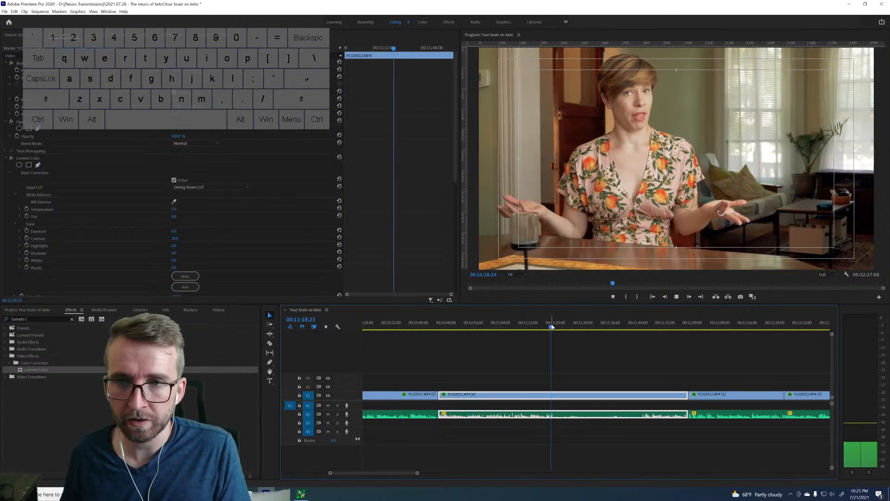
{"action": "key", "text": "space"}
{"action": "key", "text": "ctrl+k"}
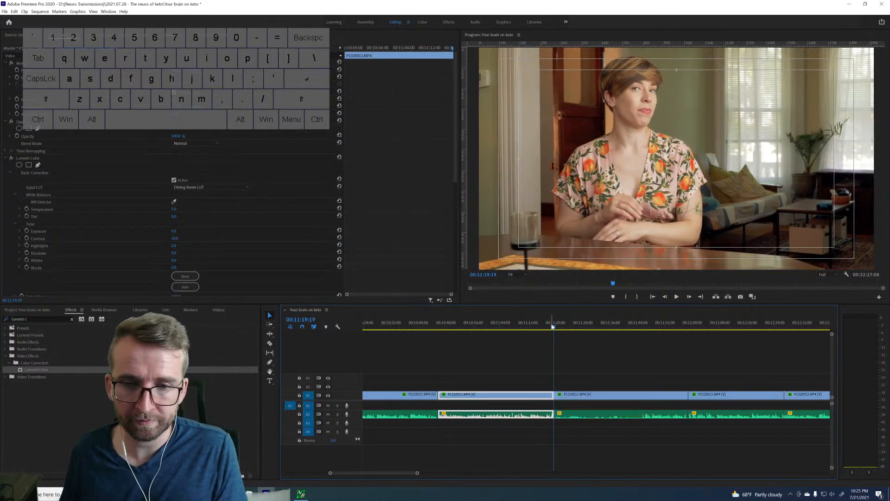
{"action": "left_click", "coordinate": [610, 396]}
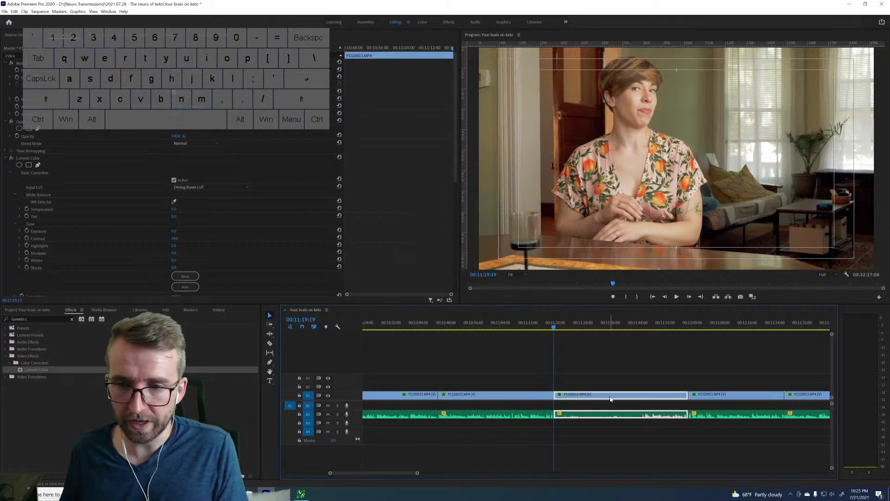
{"action": "key", "text": "shift+Delete"}
Play from the join at 11:19:19 through about 12:06 and split the clip at 12:06:17.
{"action": "key", "text": "space"}
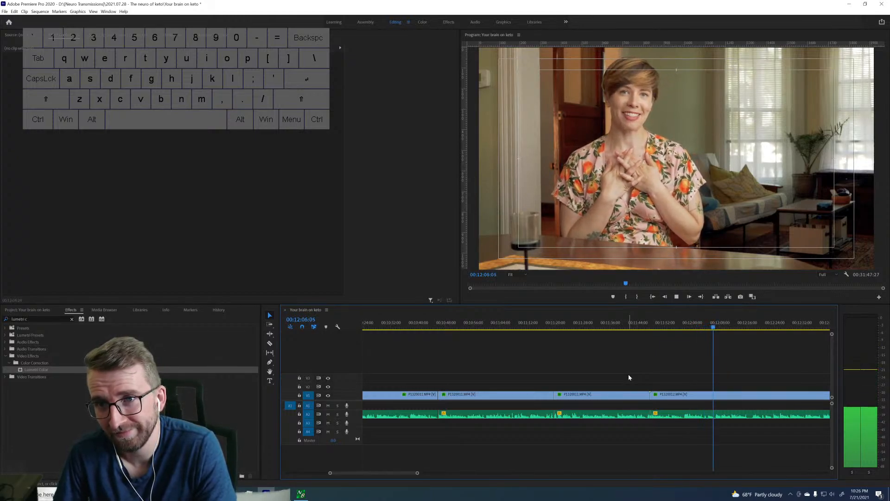
{"action": "key", "text": "space"}
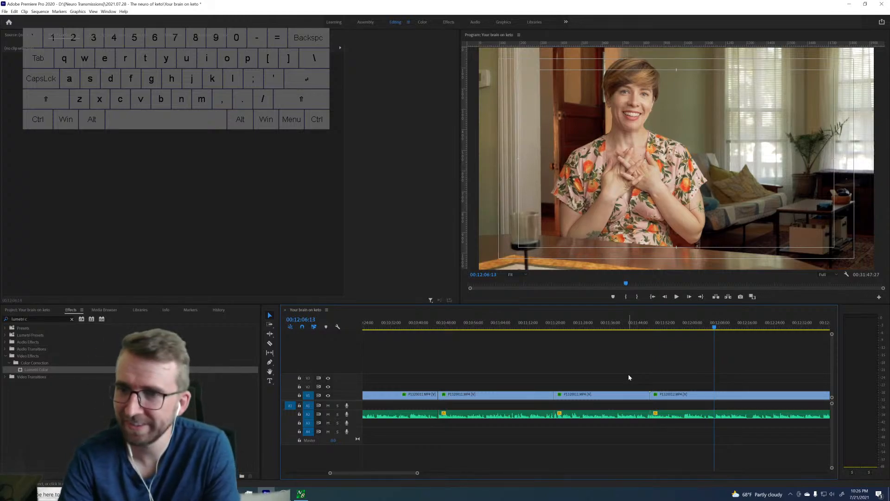
{"action": "key", "text": "Right"}
{"action": "key", "text": "Right"}
{"action": "key", "text": "Right"}
{"action": "key", "text": "Right"}
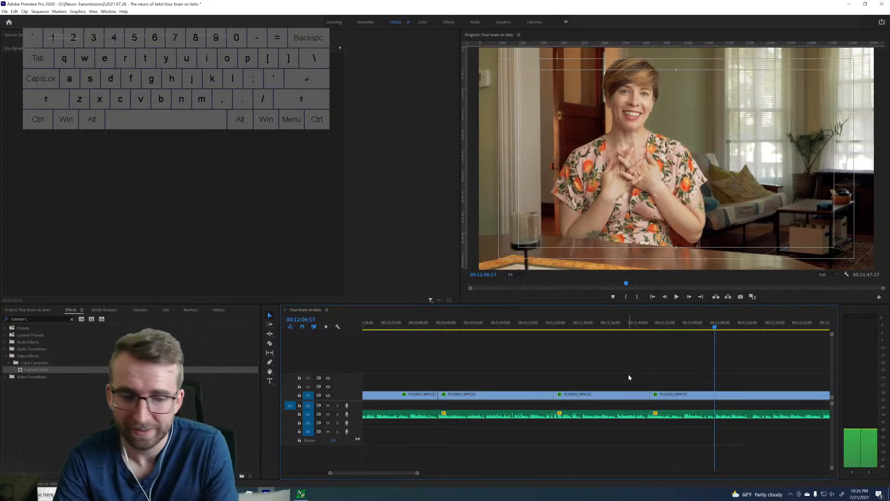
{"action": "key", "text": "ctrl+k"}
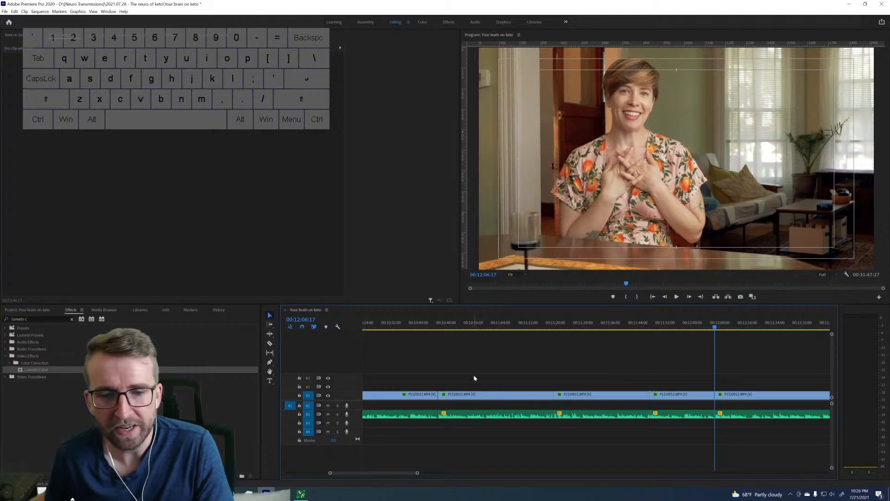
Replay the opening of the take at about 10:02 and delete that clip up to the 10:45:26 cut, leaving a gap.
{"action": "scroll", "coordinate": [466, 366], "scroll_direction": "up", "scroll_amount": 5}
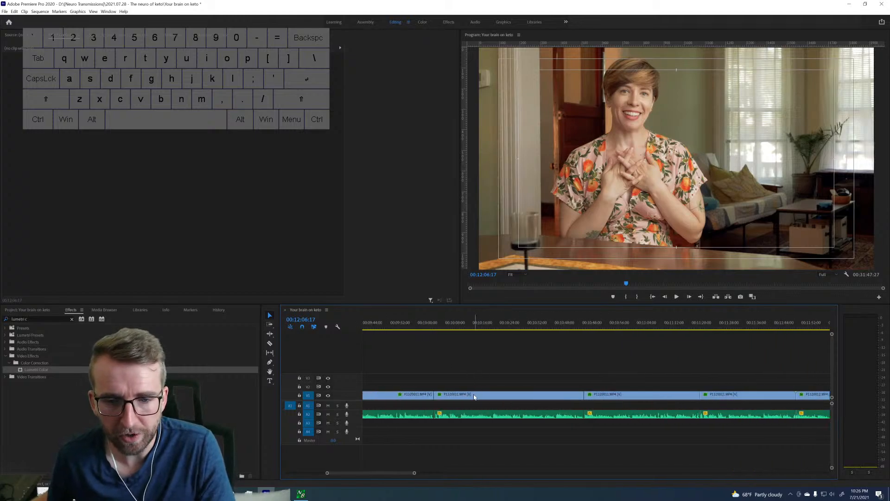
{"action": "key", "text": "Up"}
{"action": "key", "text": "space"}
{"action": "key", "text": "space"}
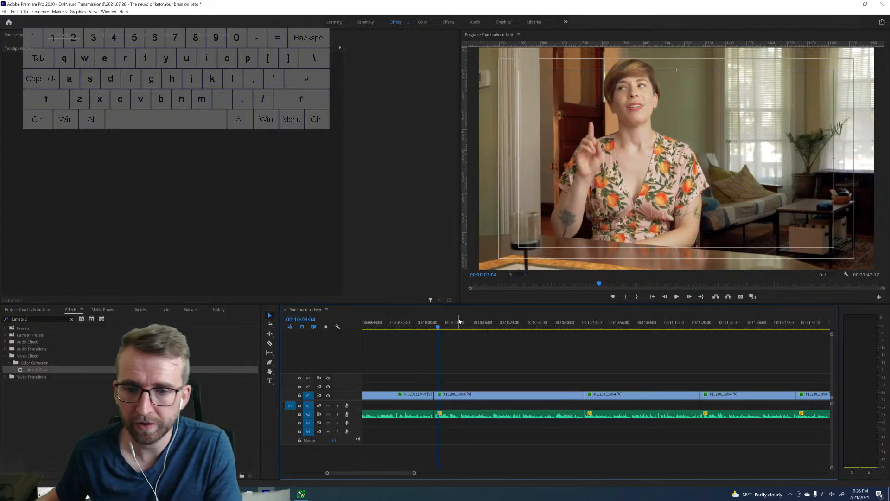
{"action": "left_click", "coordinate": [479, 393]}
{"action": "key", "text": "Delete"}
Move the two clips between 11:19:19 and 12:06:17 onto V2 at the start of the gap, and place the 10:45:26 clip directly after them on V1.
{"action": "scroll", "coordinate": [556, 361], "scroll_direction": "down", "scroll_amount": 2}
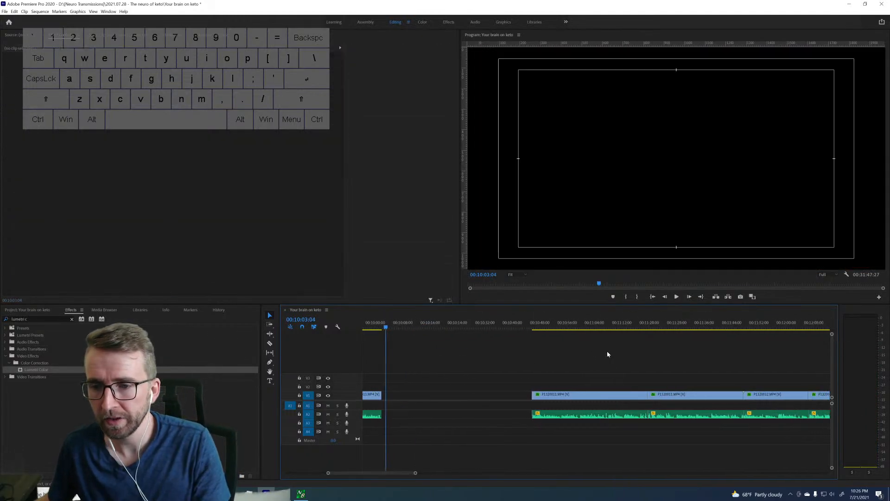
{"action": "left_click_drag", "start_coordinate": [709, 386], "coordinate": [745, 397]}
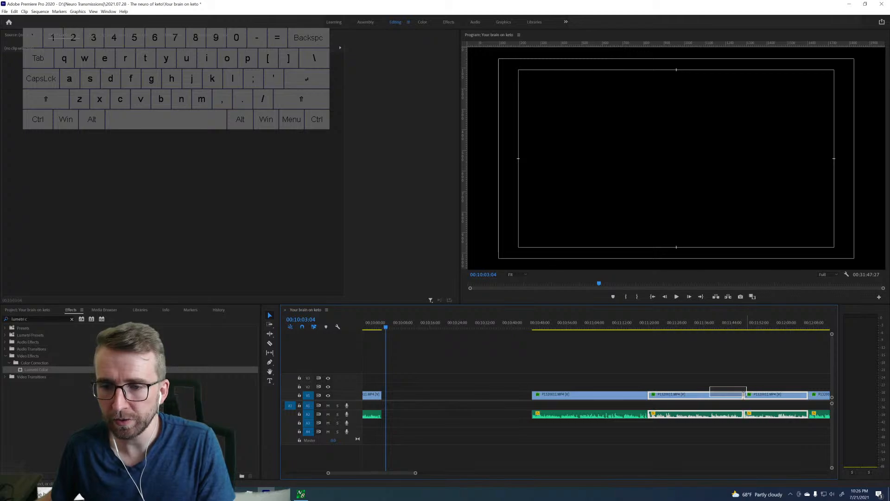
{"action": "key", "text": "alt+Up"}
{"action": "left_click_drag", "start_coordinate": [700, 417], "coordinate": [418, 387]}
{"action": "left_click_drag", "start_coordinate": [555, 395], "coordinate": [566, 394]}
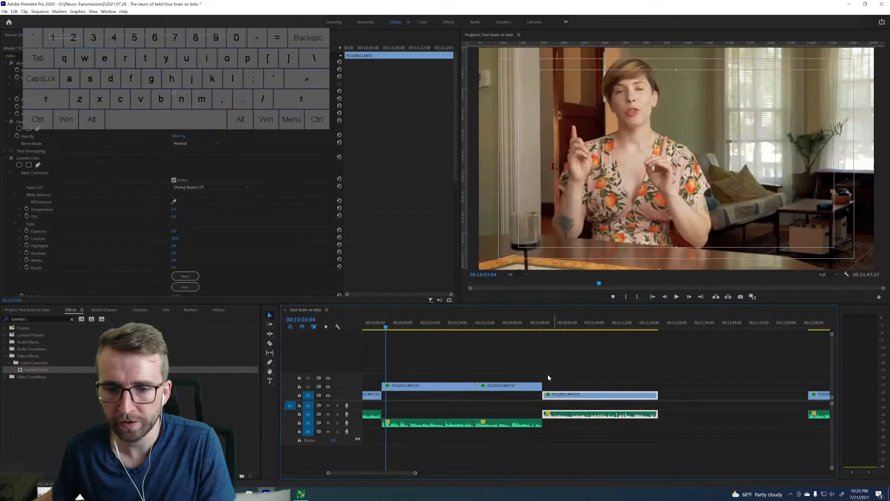
Play the V1 clip from about 10:48 through to its end and close the gap after it at 11:22:19.
{"action": "left_click", "coordinate": [531, 327]}
{"action": "key", "text": "space"}
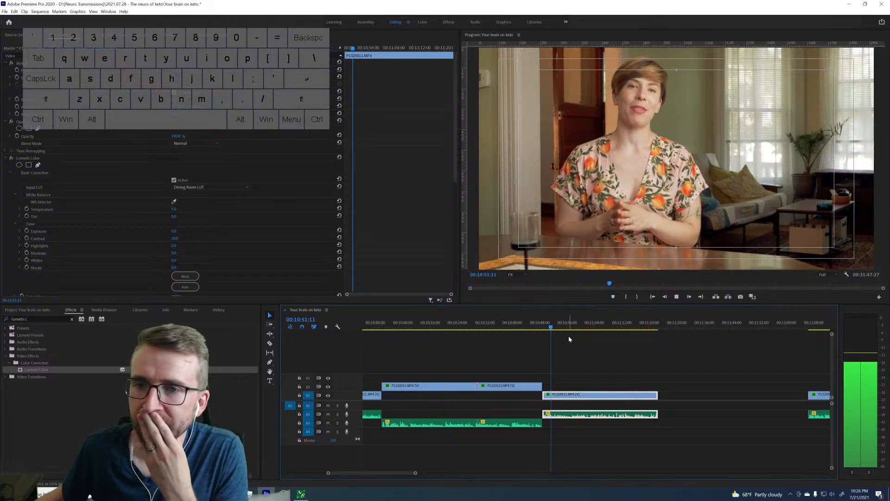
{"action": "scroll", "coordinate": [652, 357], "scroll_direction": "down", "scroll_amount": 3}
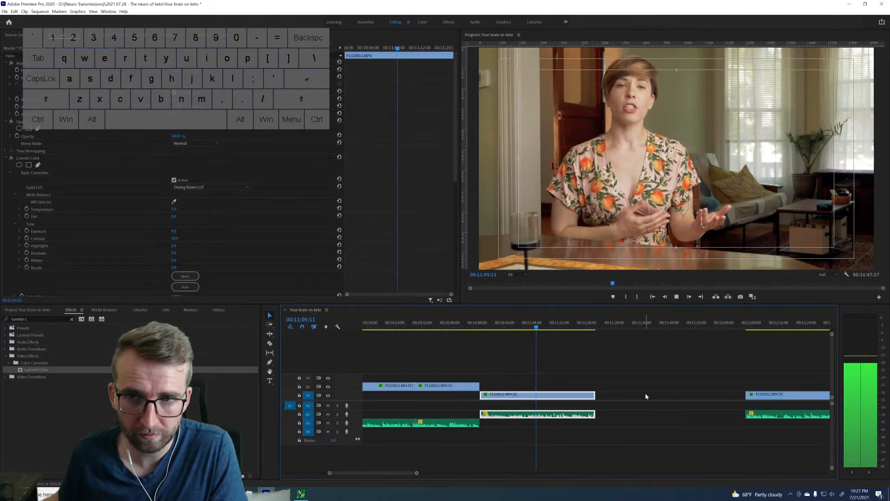
{"action": "scroll", "coordinate": [650, 385], "scroll_direction": "down", "scroll_amount": 1}
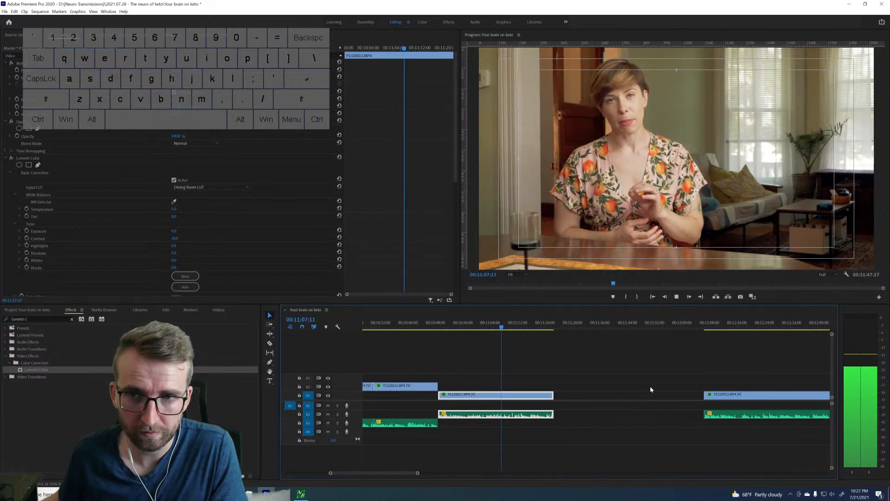
{"action": "scroll", "coordinate": [650, 387], "scroll_direction": "down", "scroll_amount": 1}
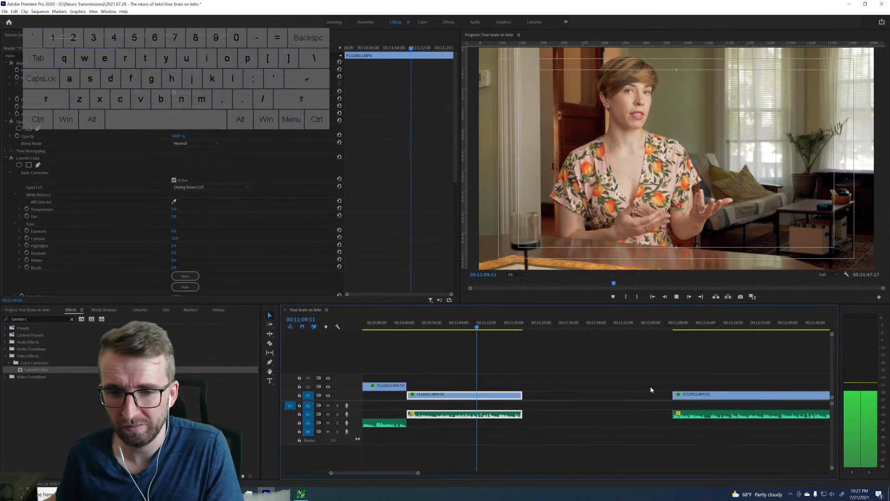
{"action": "scroll", "coordinate": [650, 389], "scroll_direction": "down", "scroll_amount": 2}
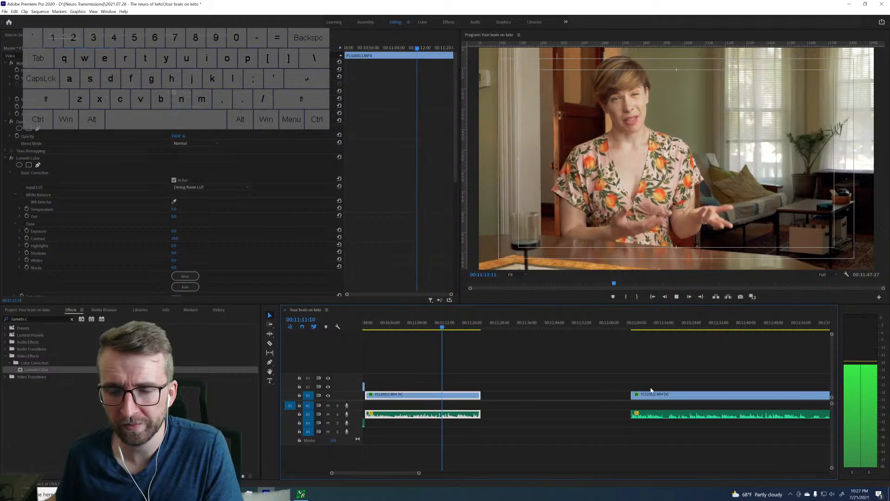
{"action": "scroll", "coordinate": [650, 390], "scroll_direction": "down", "scroll_amount": 1}
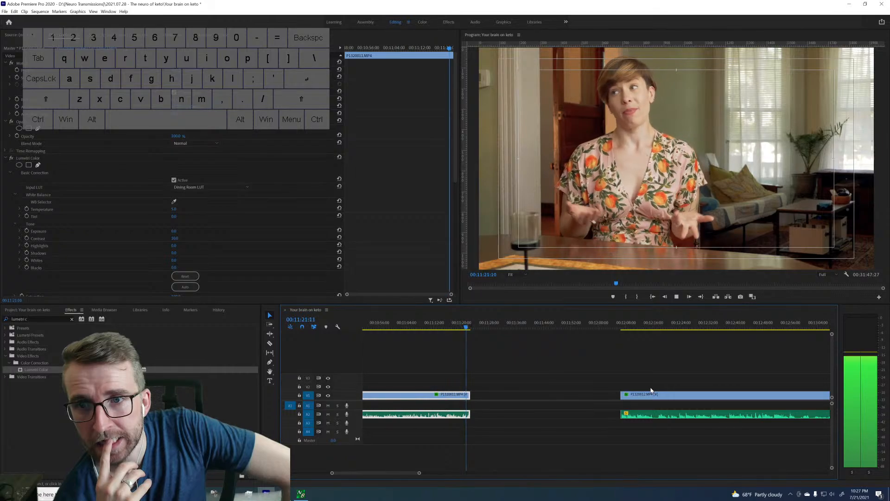
{"action": "key", "text": "space"}
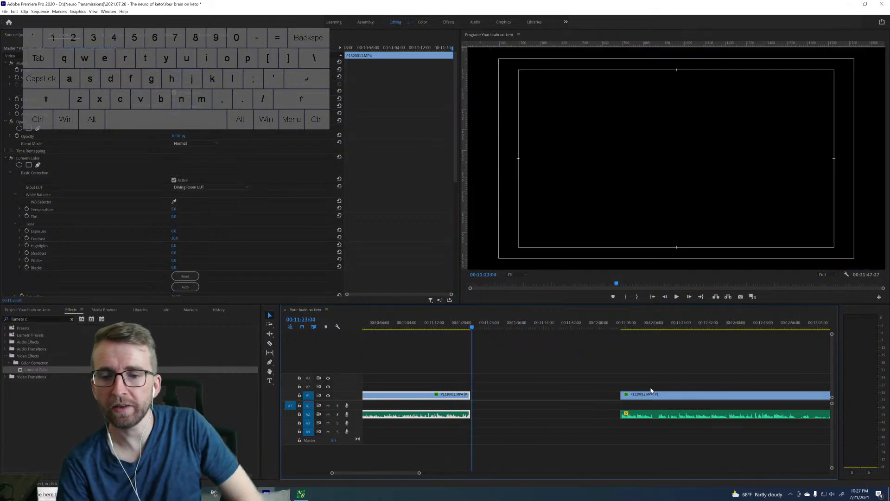
{"action": "left_click", "coordinate": [548, 395]}
{"action": "key", "text": "Delete"}
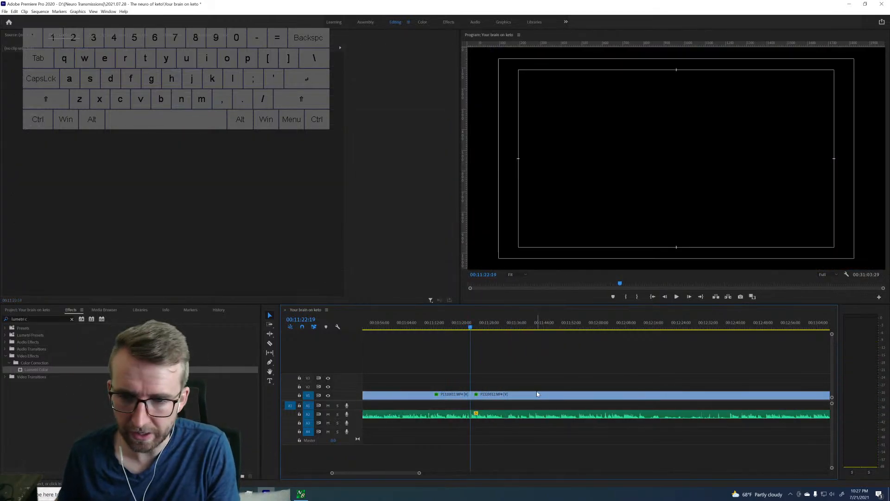
Find the next take's start after the 11:22:19 join and ripple-delete the footage from the join to about 11:39:20.
{"action": "key", "text": "space"}
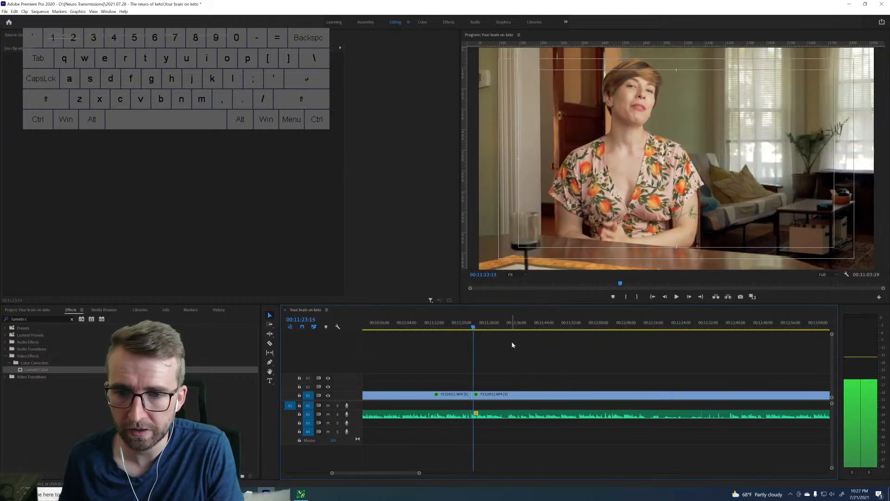
{"action": "left_click", "coordinate": [509, 325]}
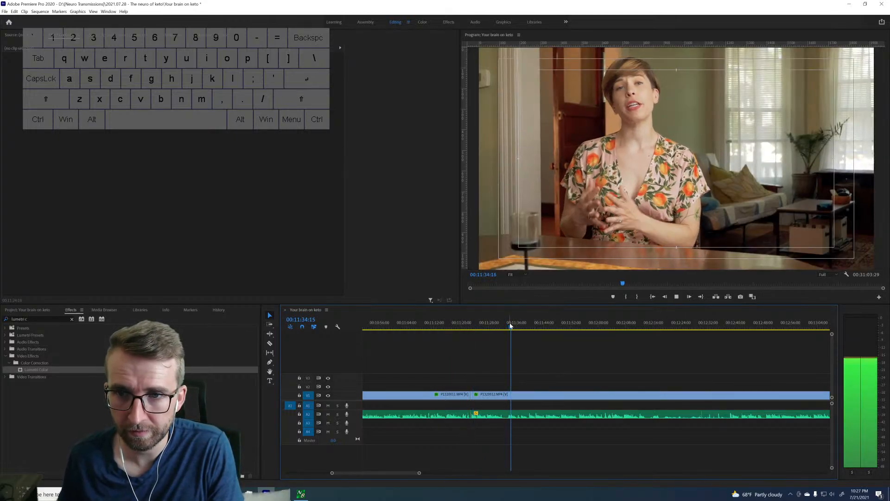
{"action": "left_click_drag", "start_coordinate": [517, 324], "coordinate": [530, 319]}
{"action": "key", "text": "space"}
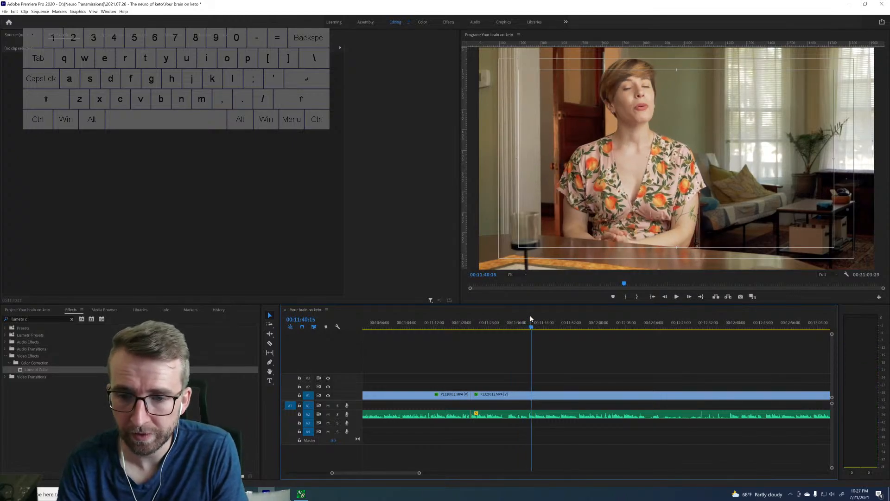
{"action": "key", "text": "Left"}
{"action": "key", "text": "Left"}
{"action": "key", "text": "Left"}
{"action": "key", "text": "Left"}
{"action": "key", "text": "Left"}
{"action": "key", "text": "Left"}
{"action": "key", "text": "Left"}
{"action": "key", "text": "Left"}
{"action": "key", "text": "Left"}
{"action": "key", "text": "Left"}
{"action": "key", "text": "Left"}
{"action": "key", "text": "Left"}
{"action": "key", "text": "Left"}
{"action": "key", "text": "Left"}
{"action": "key", "text": "Left"}
{"action": "key", "text": "Left"}
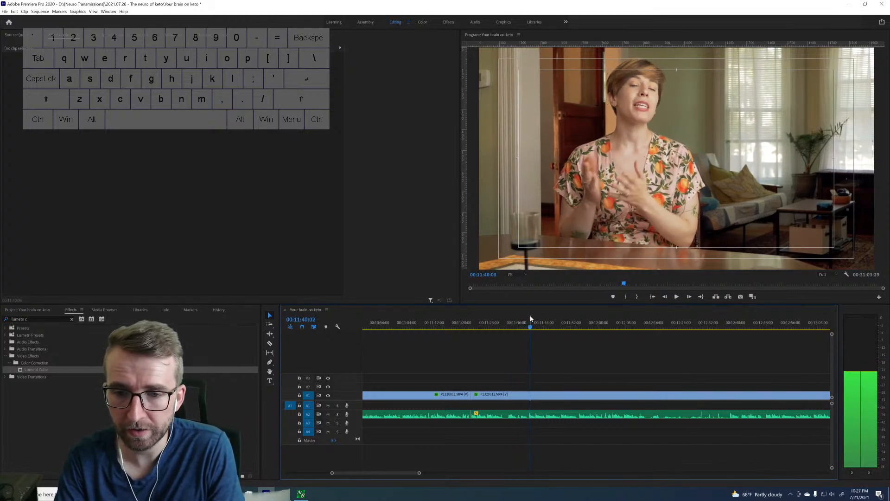
{"action": "key", "text": "Left"}
{"action": "key", "text": "Left"}
{"action": "key", "text": "Left"}
{"action": "key", "text": "Left"}
{"action": "key", "text": "Left"}
{"action": "key", "text": "Left"}
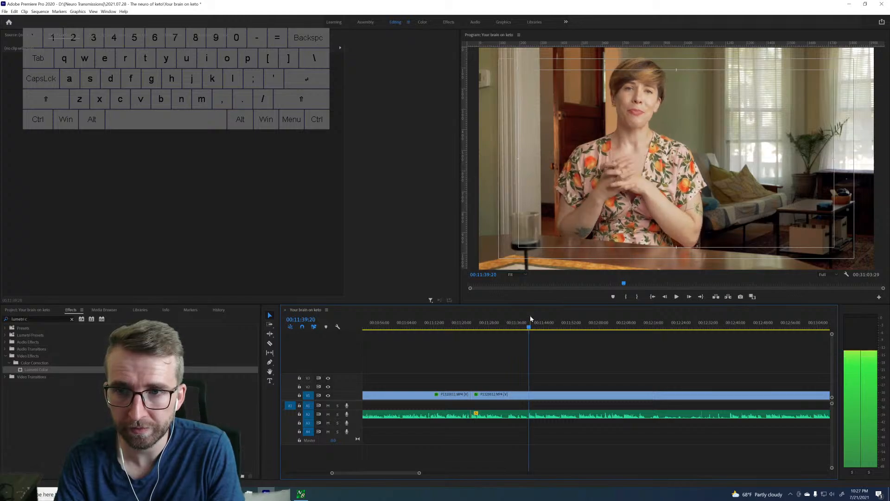
{"action": "key", "text": "Up"}
Skim the takes between about 12:20 and 13:07 and split the clip at 12:31:25.
{"action": "left_click", "coordinate": [671, 327]}
{"action": "left_click_drag", "start_coordinate": [673, 329], "coordinate": [682, 326]}
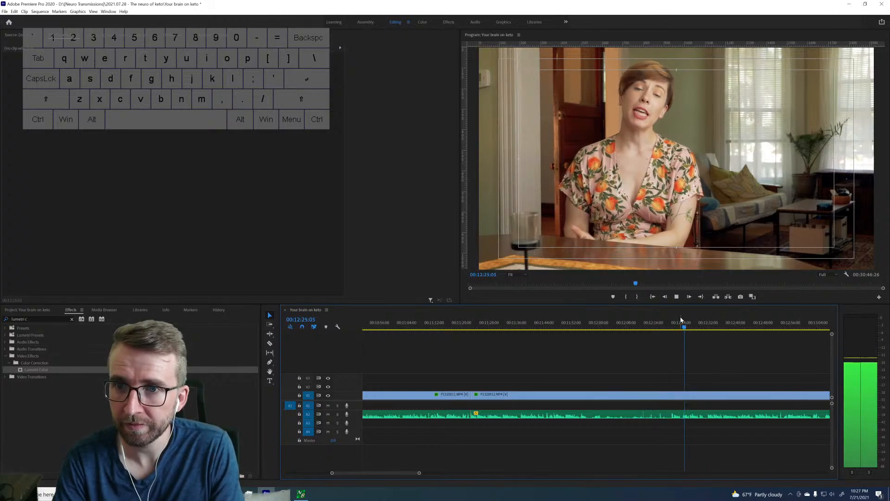
{"action": "left_click_drag", "start_coordinate": [700, 329], "coordinate": [706, 326]}
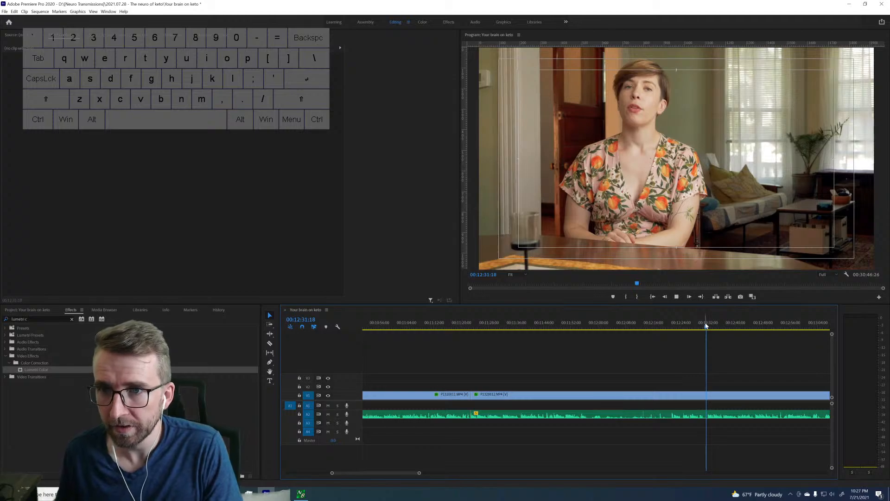
{"action": "key", "text": "space"}
{"action": "scroll", "coordinate": [675, 361], "scroll_direction": "down", "scroll_amount": 3}
{"action": "scroll", "coordinate": [674, 362], "scroll_direction": "down", "scroll_amount": 2}
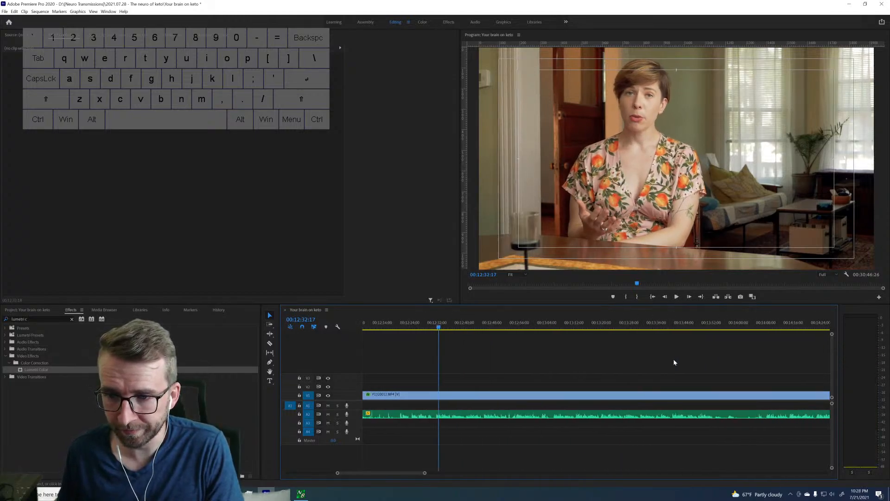
{"action": "left_click", "coordinate": [552, 326]}
{"action": "key", "text": "space"}
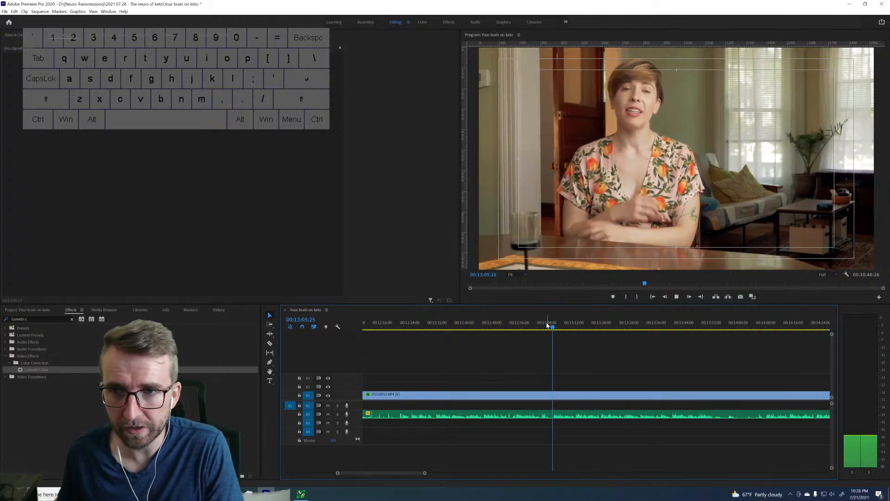
{"action": "key", "text": "space"}
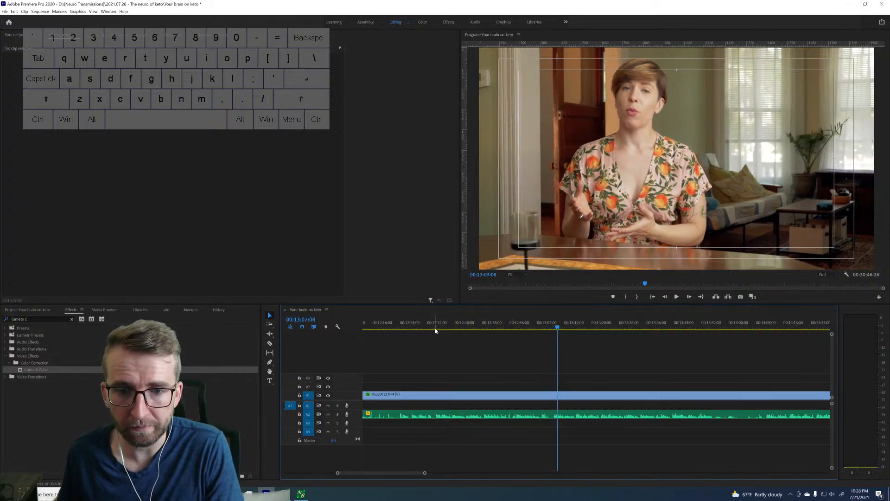
{"action": "left_click_drag", "start_coordinate": [433, 327], "coordinate": [436, 326]}
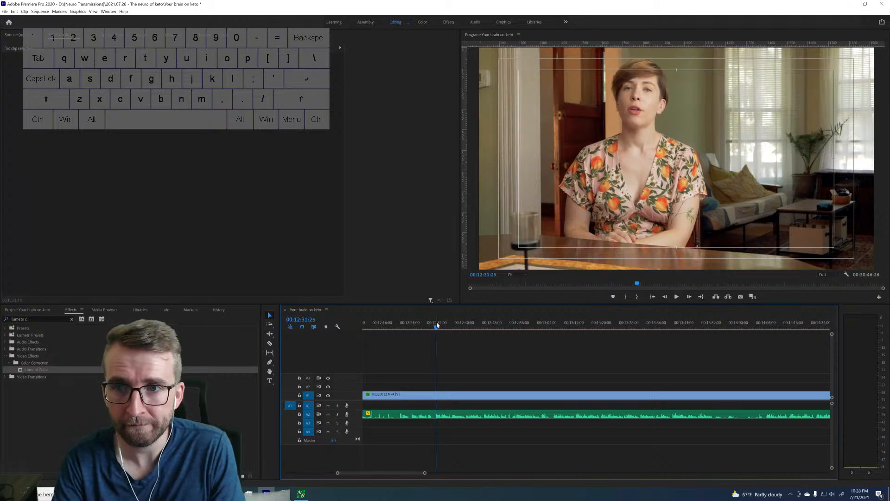
{"action": "key", "text": "Up"}
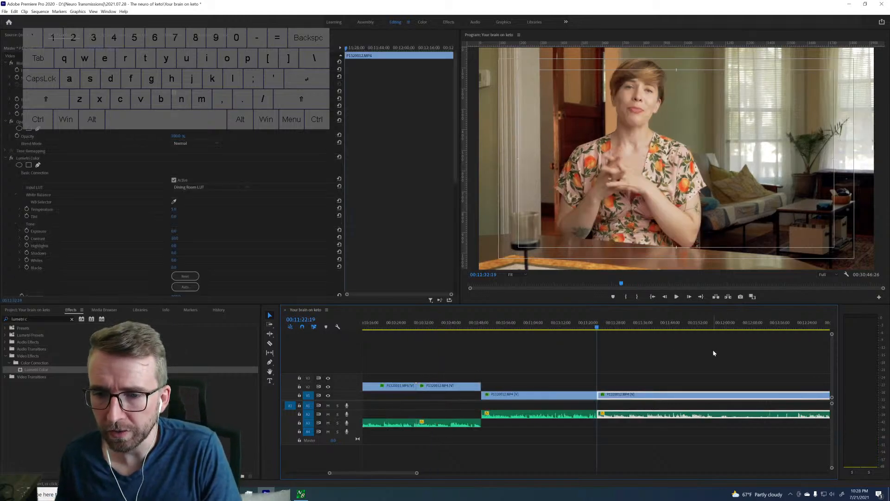
Play the end of the take from about 11:53, split it at 11:57:09, and ripple-delete the footage up to the 12:31:25 cut.
{"action": "left_click", "coordinate": [705, 323]}
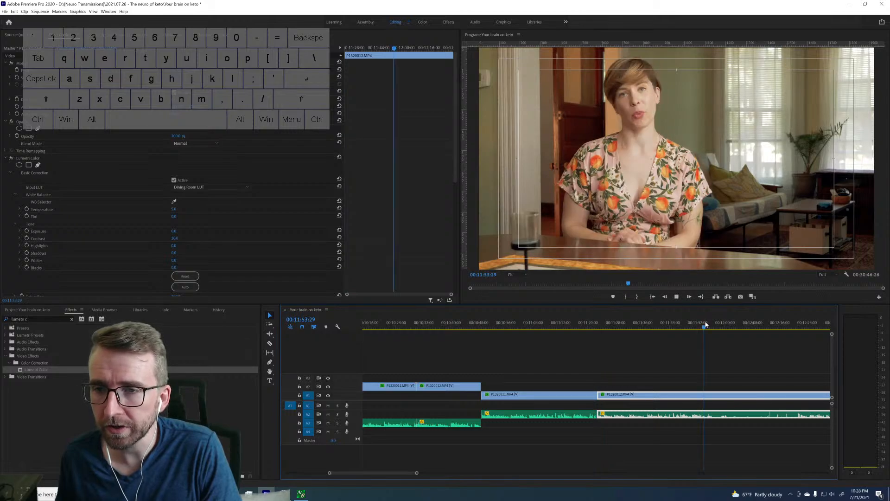
{"action": "key", "text": "space"}
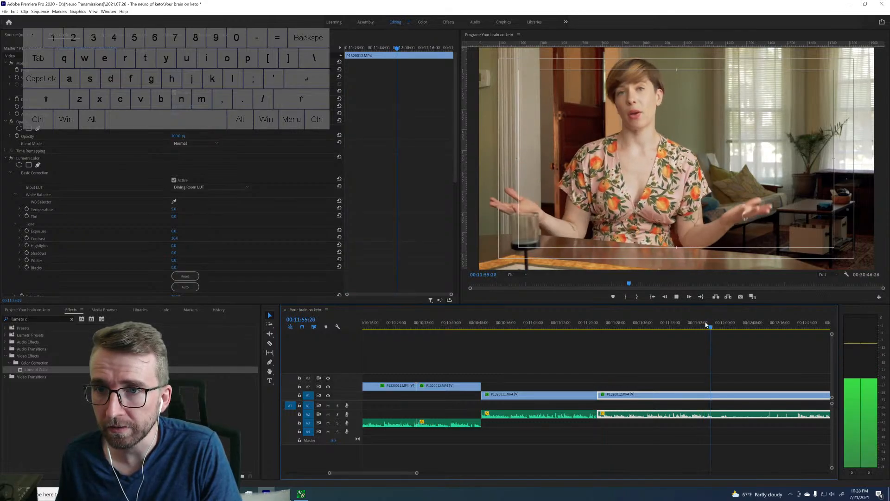
{"action": "key", "text": "space"}
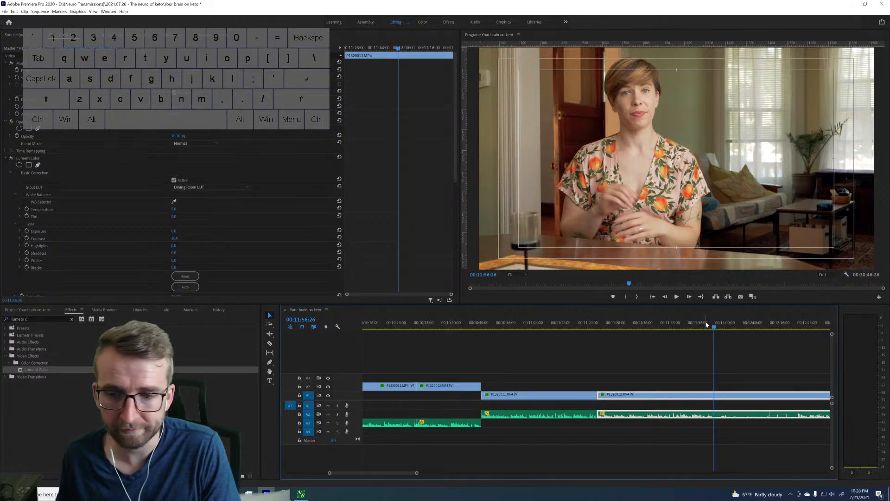
{"action": "key", "text": "space"}
{"action": "key", "text": "space"}
{"action": "key", "text": "ctrl+k"}
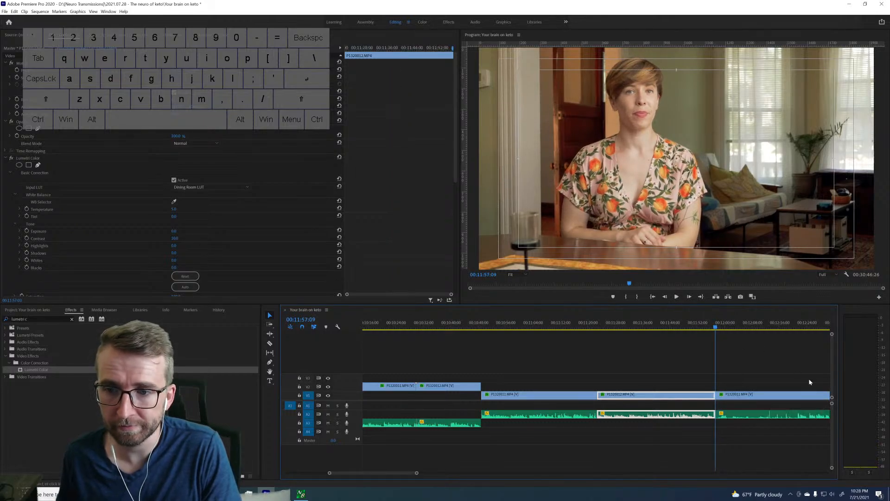
{"action": "key", "text": "shift+Delete"}
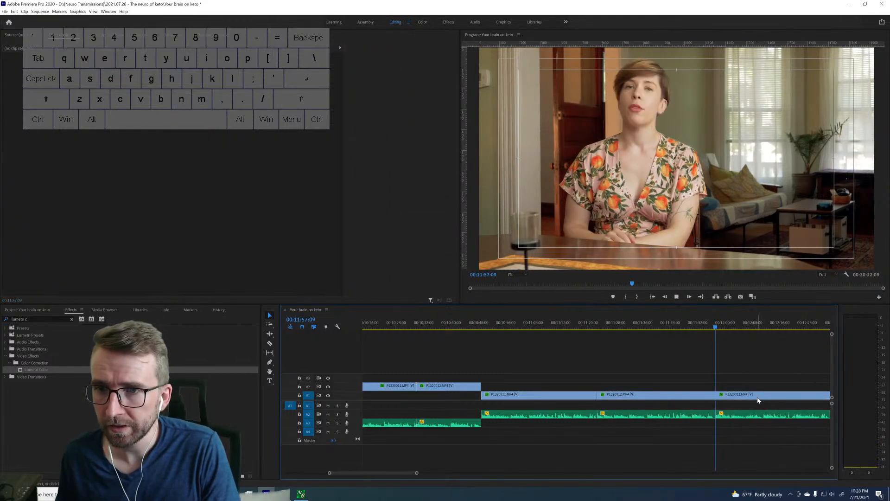
Play the take from the join at 11:57:09 to its end and split the clip at 12:30:22.
{"action": "key", "text": "space"}
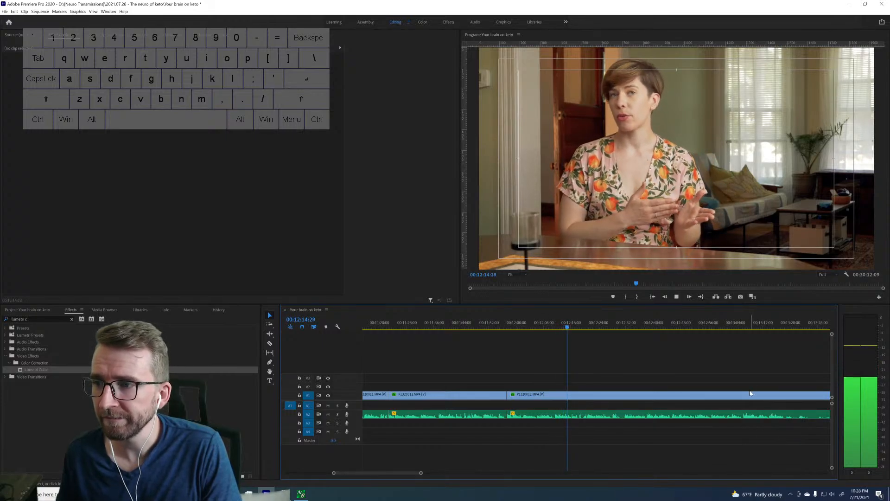
{"action": "key", "text": "space"}
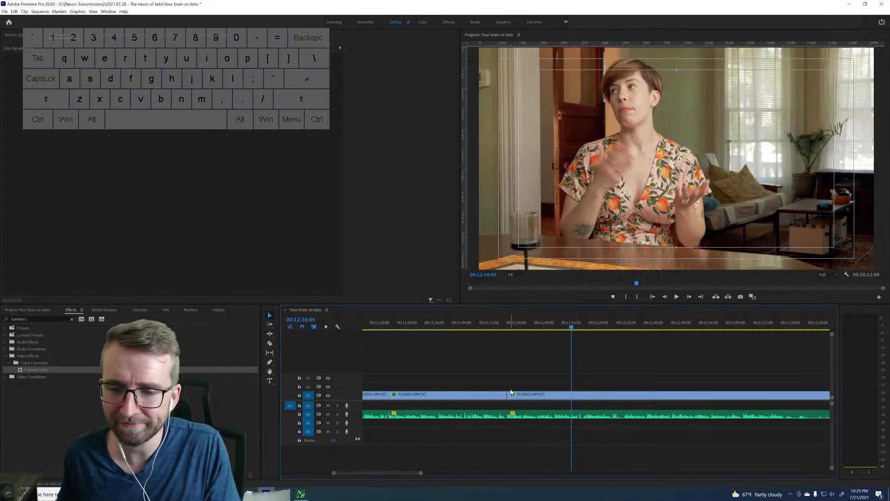
{"action": "left_click", "coordinate": [515, 329]}
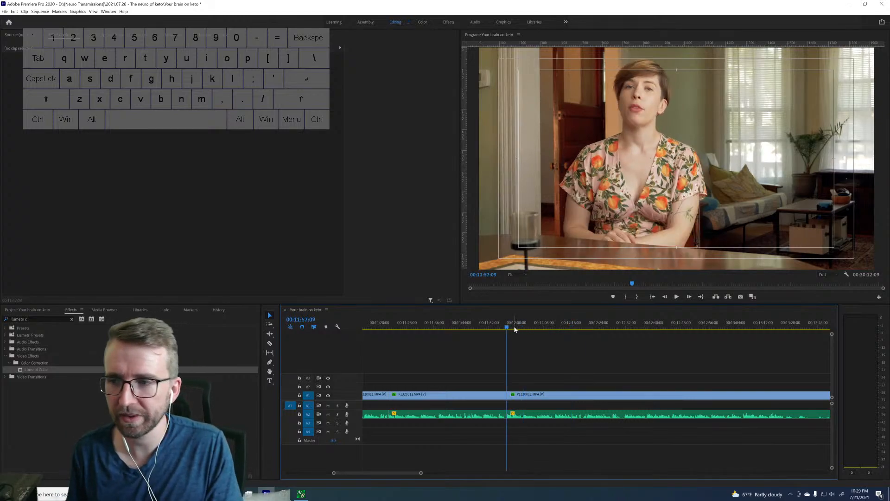
{"action": "key", "text": "space"}
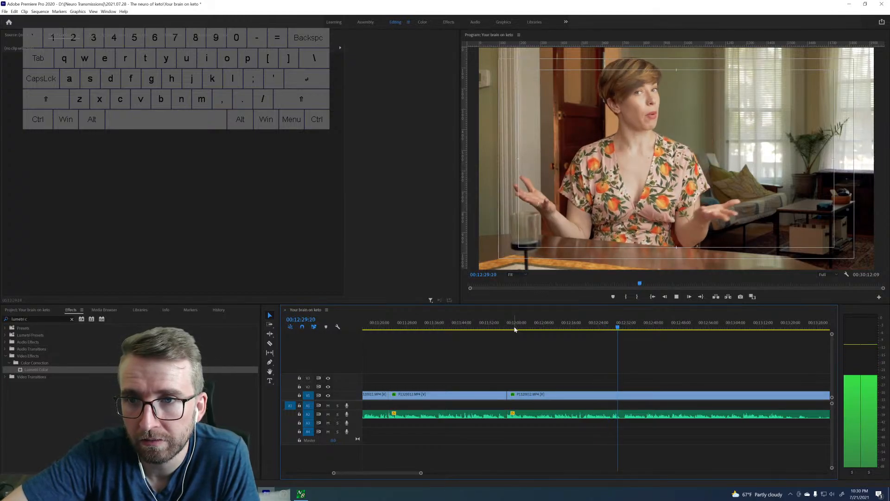
{"action": "key", "text": "space"}
{"action": "key", "text": "space"}
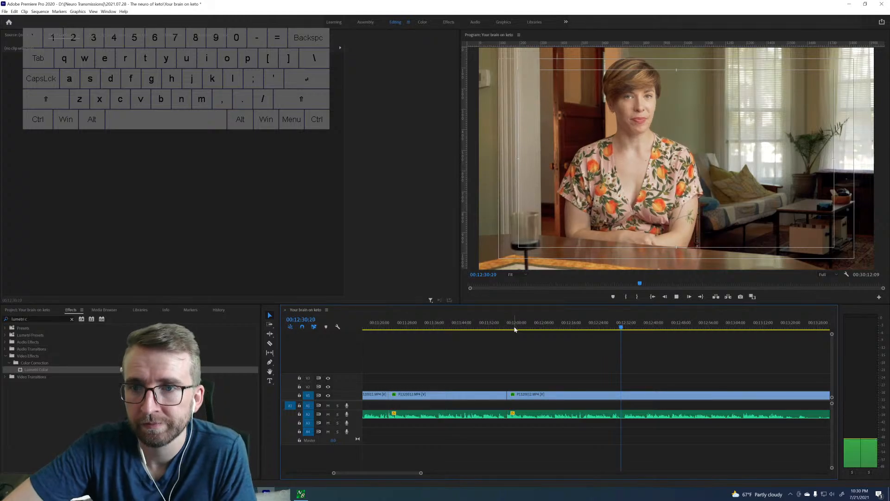
{"action": "key", "text": "space"}
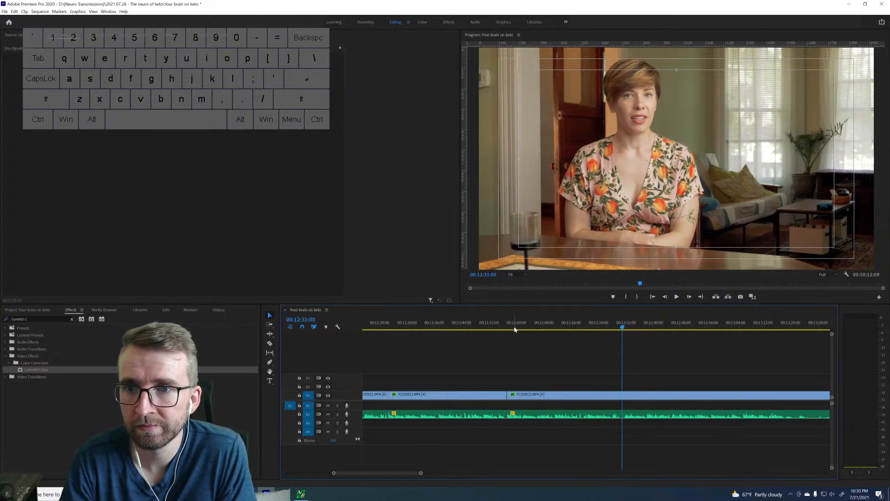
{"action": "key", "text": "Left"}
{"action": "key", "text": "Left"}
{"action": "key", "text": "Left"}
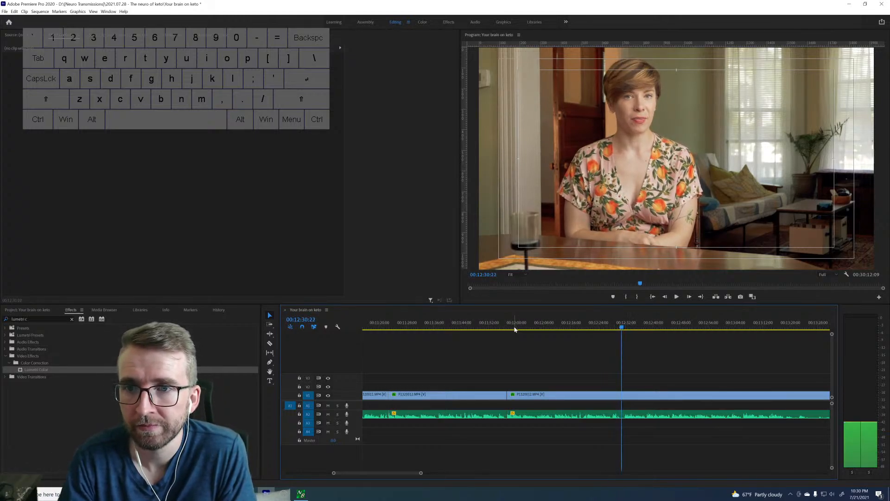
{"action": "key", "text": "ctrl+k"}
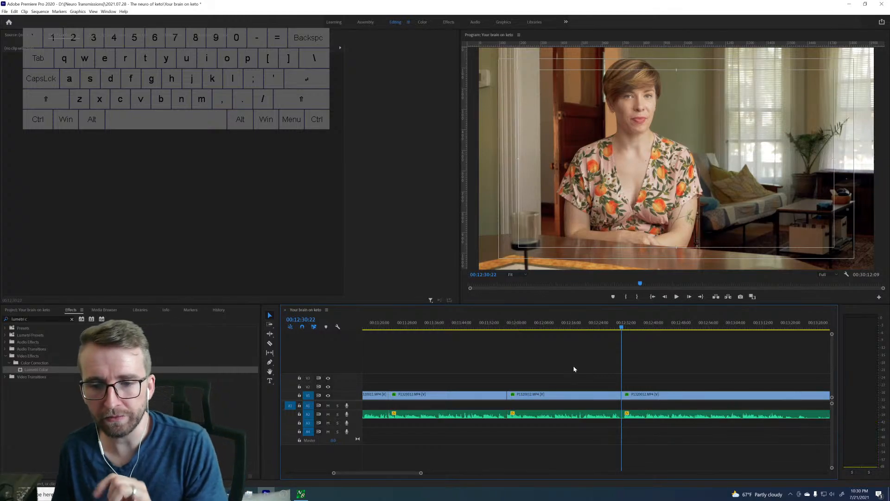
Play the take starting at the 11:22:19 join and ripple-delete that clip up to the 11:57:09 cut.
{"action": "scroll", "coordinate": [457, 371], "scroll_direction": "left", "scroll_amount": 3}
{"action": "scroll", "coordinate": [444, 335], "scroll_direction": "left", "scroll_amount": 2}
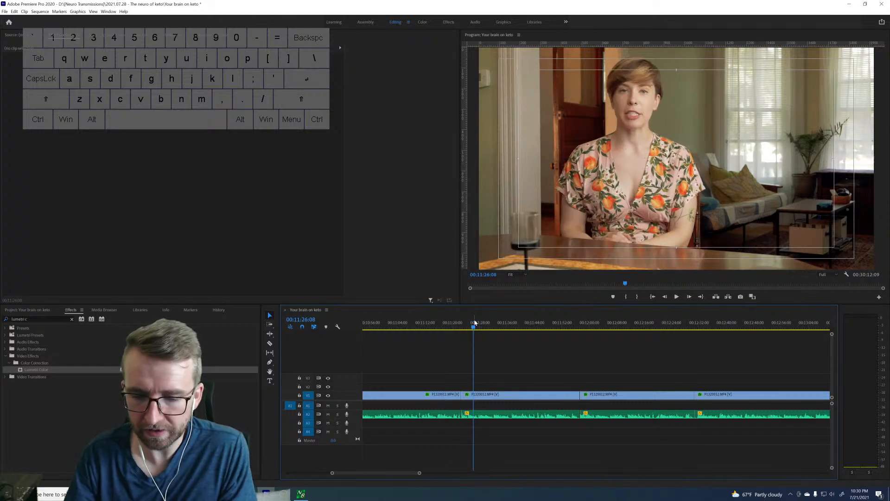
{"action": "key", "text": "Up"}
{"action": "key", "text": "space"}
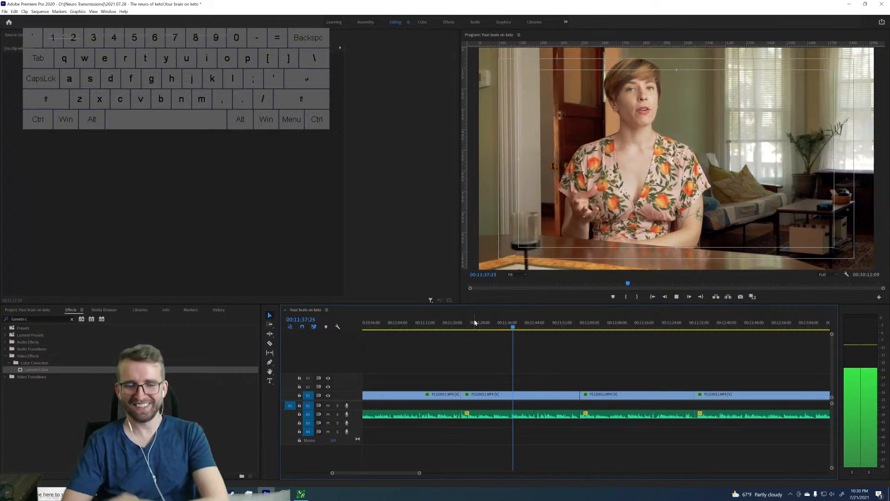
{"action": "key", "text": "space"}
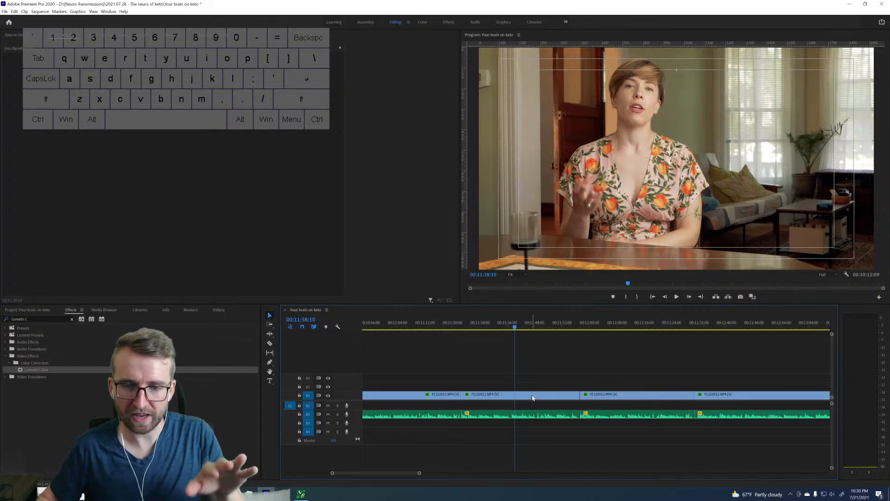
{"action": "left_click", "coordinate": [509, 396]}
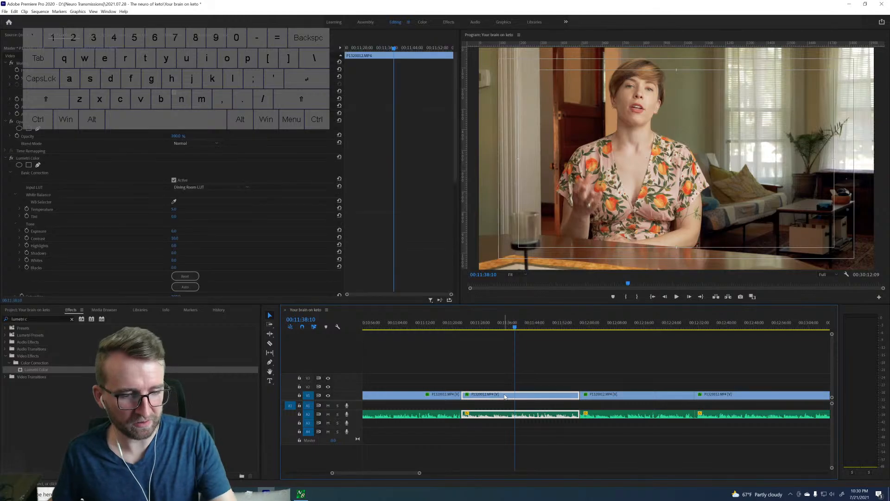
{"action": "key", "text": "shift+Delete"}
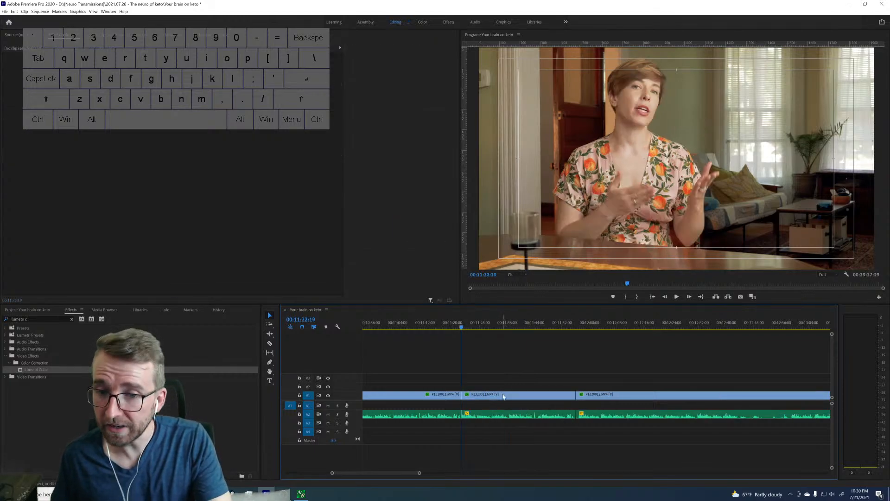
Briefly play the take after the 11:22:19 join and ripple-delete the preceding clip from 10:48:26 to that join.
{"action": "scroll", "coordinate": [499, 419], "scroll_direction": "up", "scroll_amount": 8}
{"action": "scroll", "coordinate": [498, 419], "scroll_direction": "up", "scroll_amount": 1}
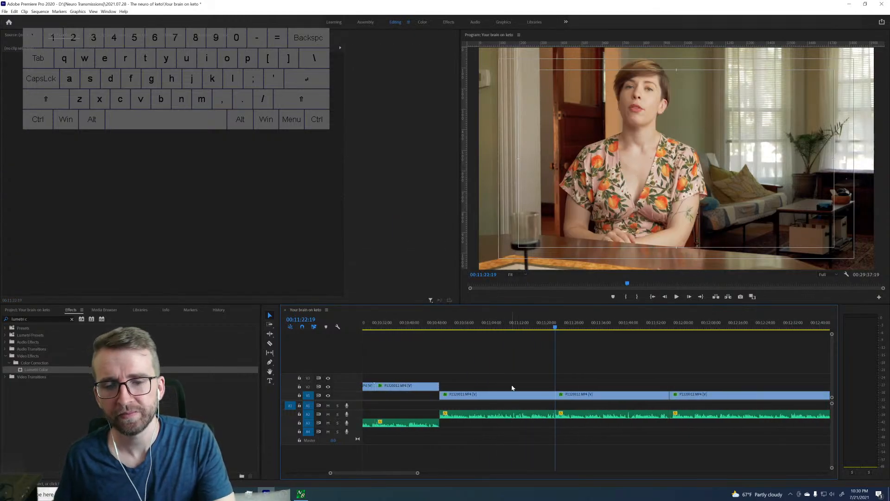
{"action": "key", "text": "space"}
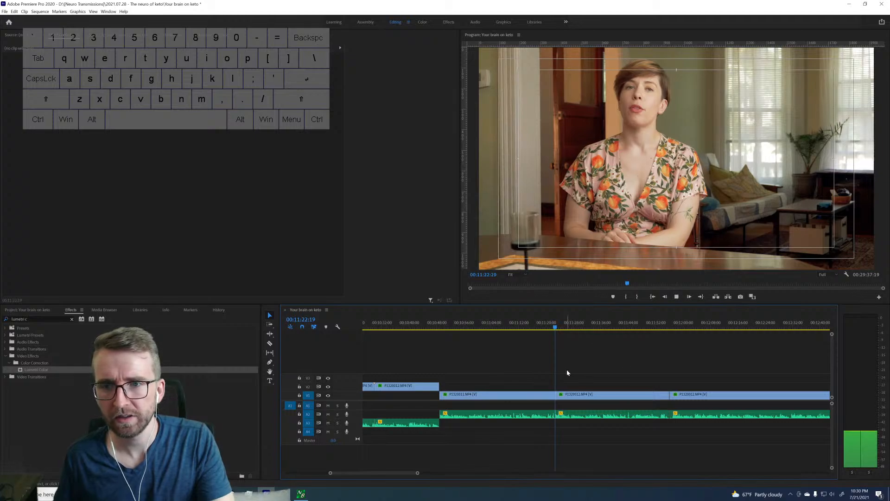
{"action": "key", "text": "space"}
{"action": "left_click", "coordinate": [532, 398]}
{"action": "key", "text": "shift+Delete"}
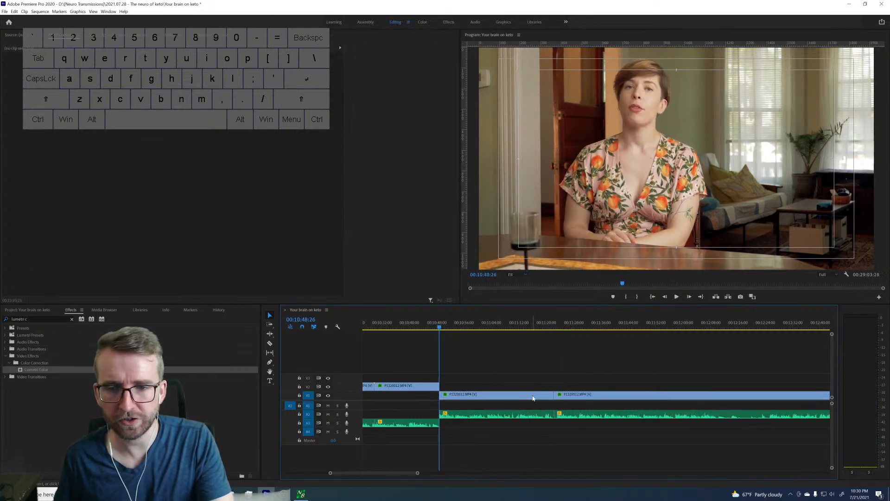
Play the take from the join near 11:22:09, recheck its ending around 11:56, and split the clip at 11:57:08.
{"action": "left_click", "coordinate": [555, 340]}
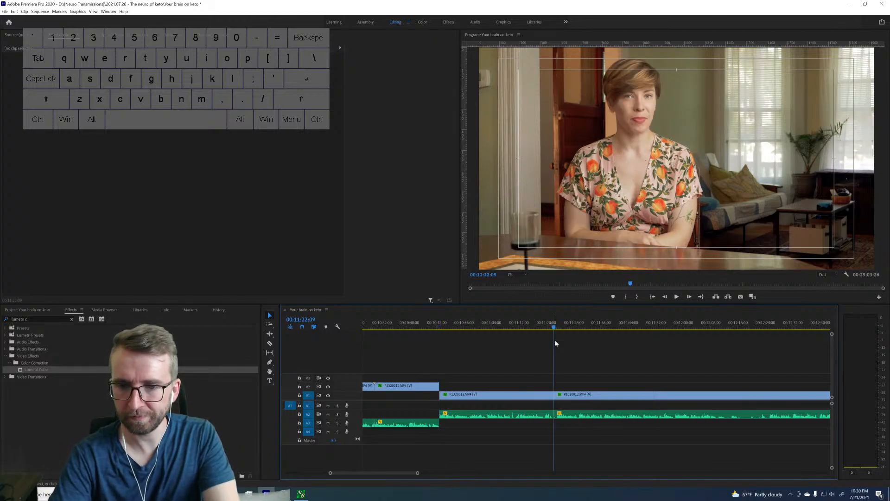
{"action": "key", "text": "space"}
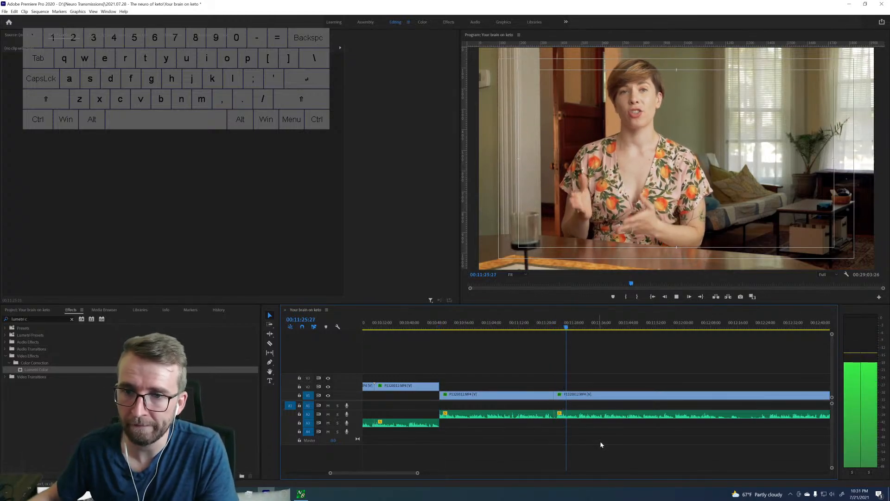
{"action": "scroll", "coordinate": [634, 417], "scroll_direction": "down", "scroll_amount": 5}
{"action": "scroll", "coordinate": [634, 417], "scroll_direction": "down", "scroll_amount": 1}
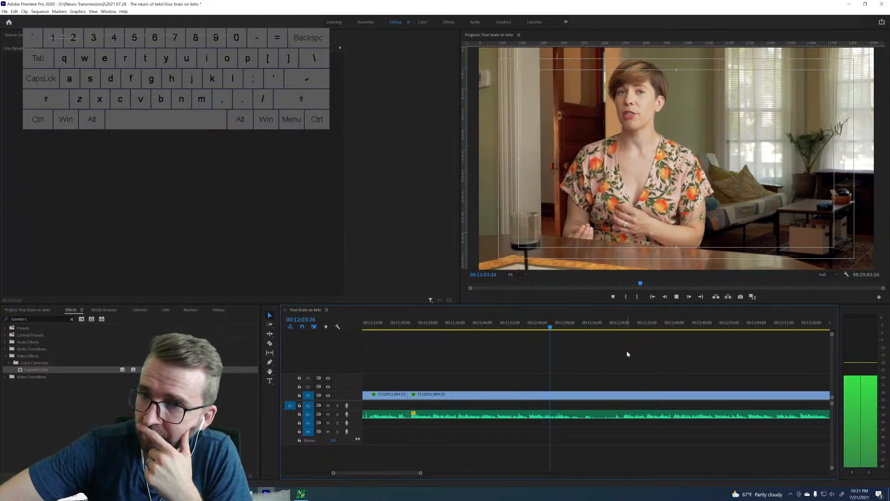
{"action": "key", "text": "space"}
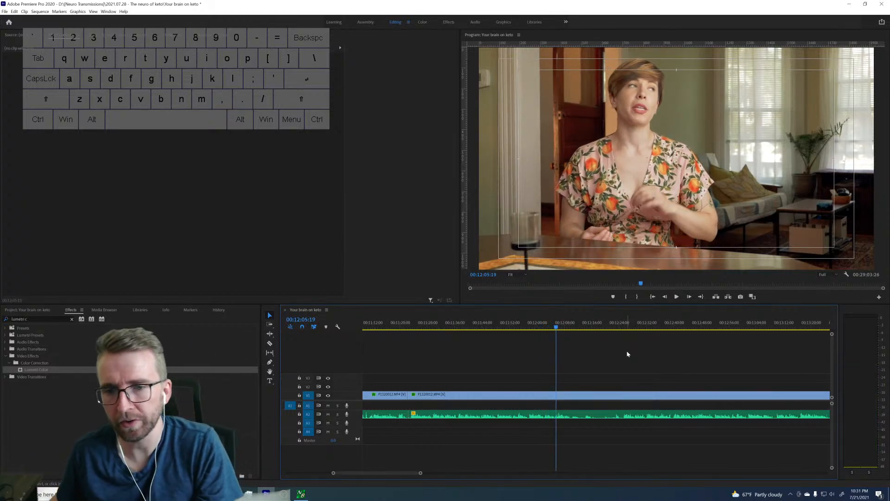
{"action": "key", "text": "space"}
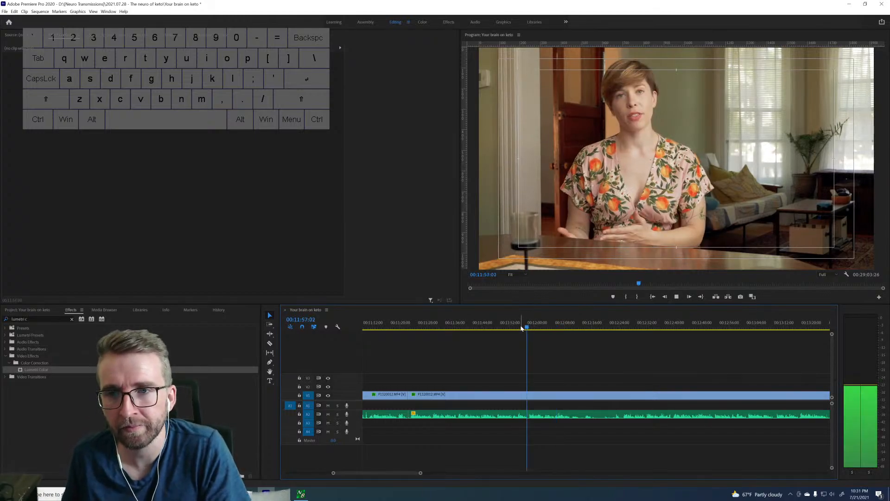
{"action": "left_click", "coordinate": [519, 324]}
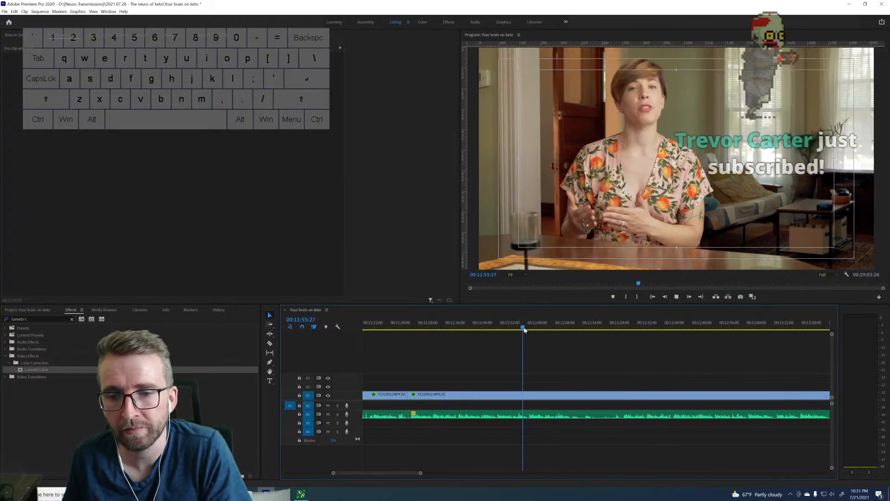
{"action": "key", "text": "space"}
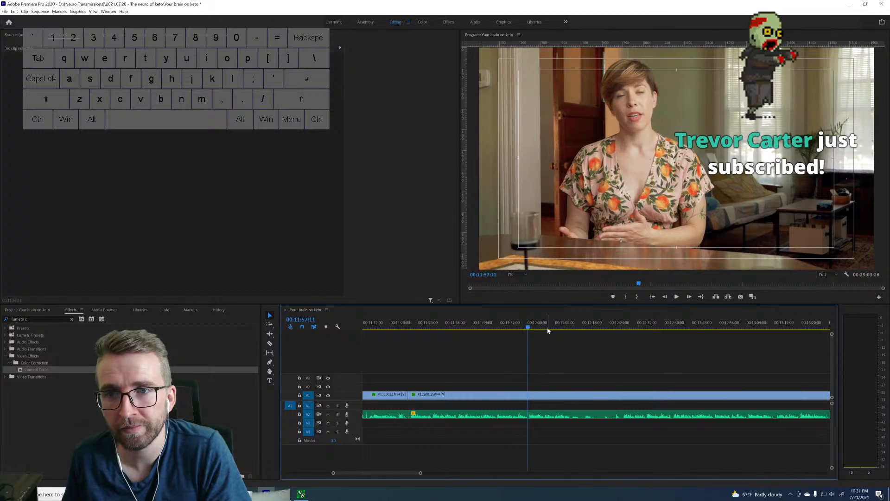
{"action": "key", "text": "Left"}
{"action": "key", "text": "Left"}
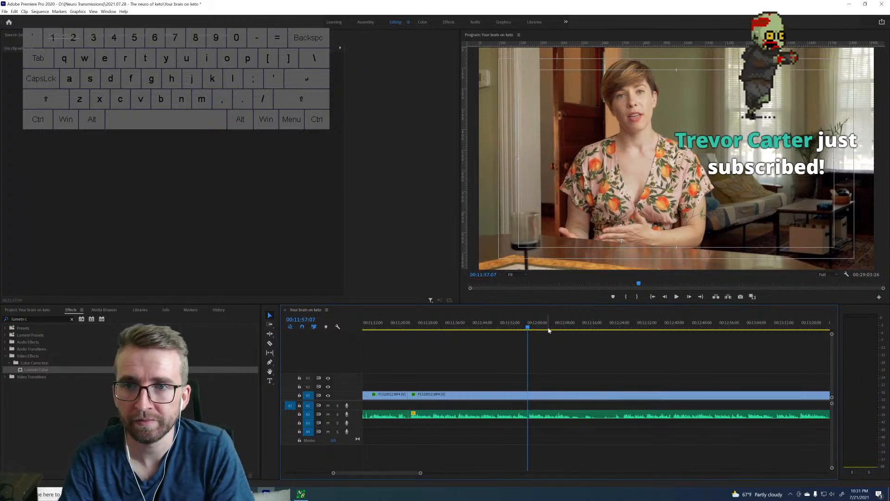
{"action": "key", "text": "ctrl+k"}
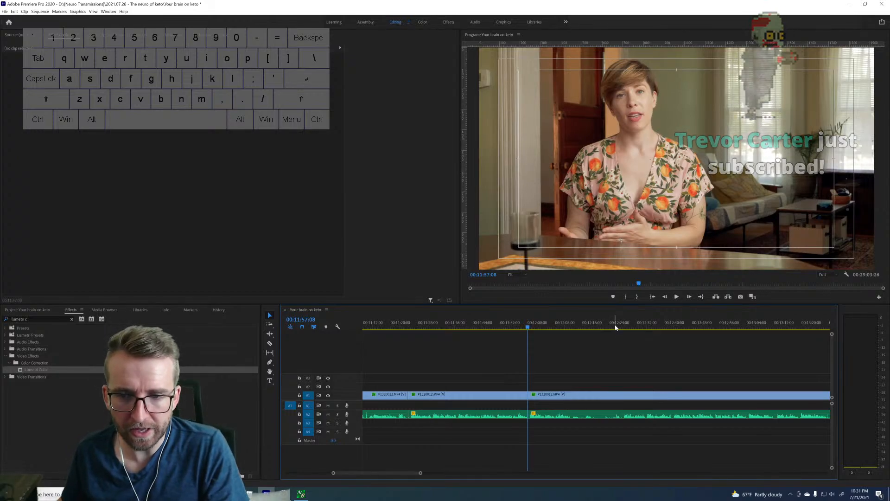
Find the next take's start near 12:25, split the clip at 12:25:08, and ripple-delete the footage back to the 11:57:08 cut.
{"action": "key", "text": "space"}
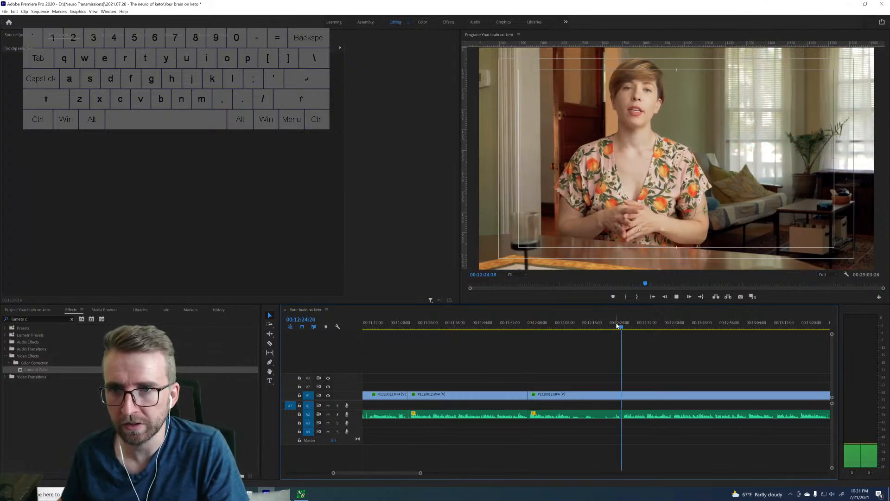
{"action": "key", "text": "space"}
{"action": "key", "text": "space"}
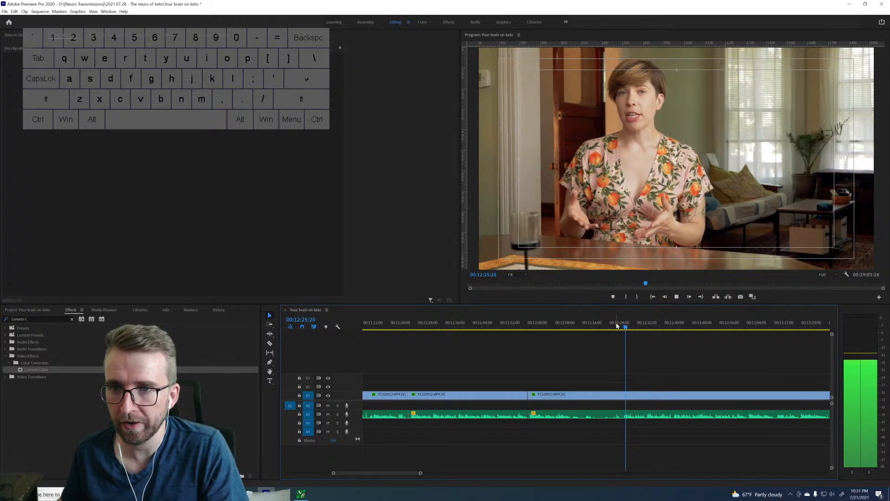
{"action": "key", "text": "space"}
{"action": "left_click", "coordinate": [622, 326]}
{"action": "key", "text": "space"}
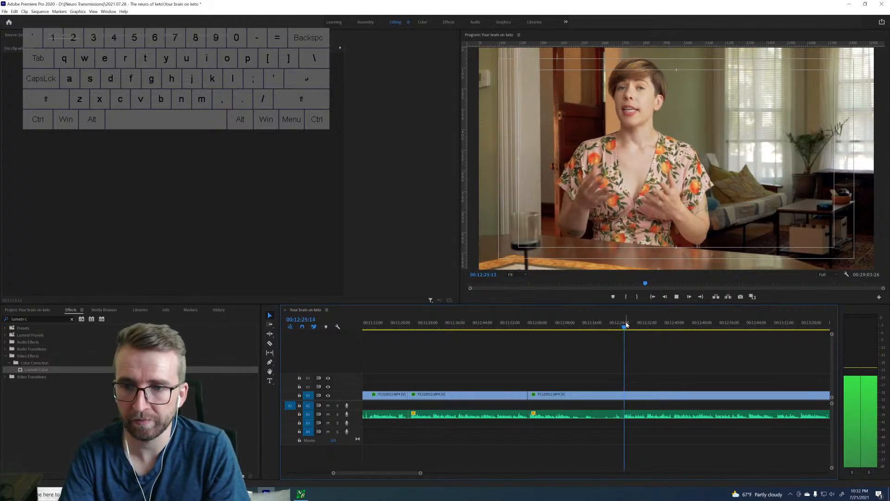
{"action": "key", "text": "space"}
{"action": "left_click", "coordinate": [625, 325]}
{"action": "key", "text": "space"}
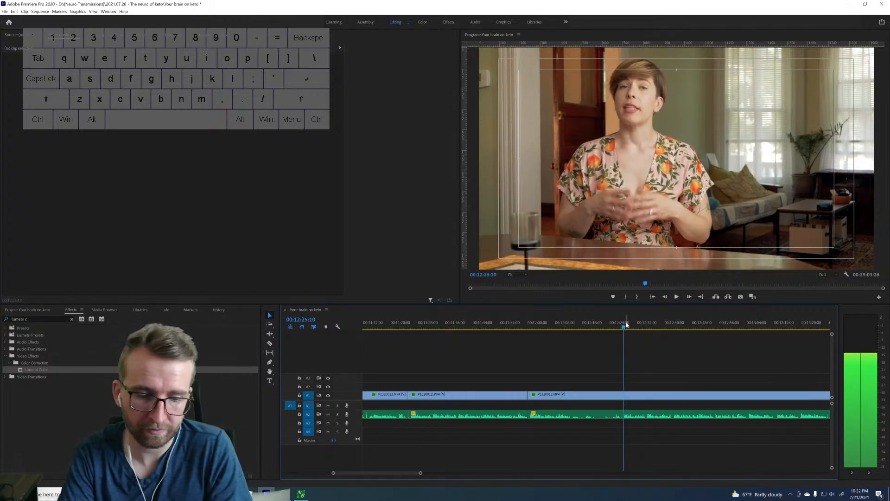
Play the take from 11:57:08 to about 12:32:26 and compare it with the end of the preceding take from about 11:48.
{"action": "key", "text": "space"}
{"action": "key", "text": "ctrl+k"}
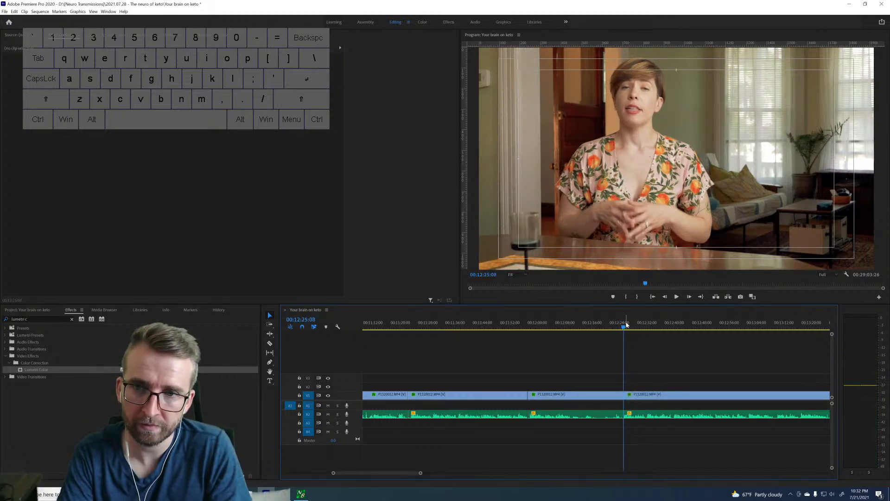
{"action": "key", "text": "q"}
{"action": "key", "text": "space"}
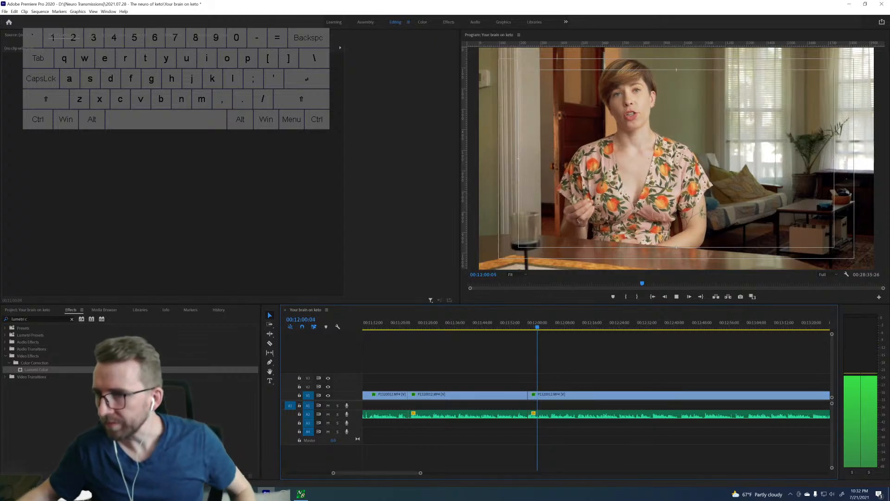
{"action": "key", "text": "space"}
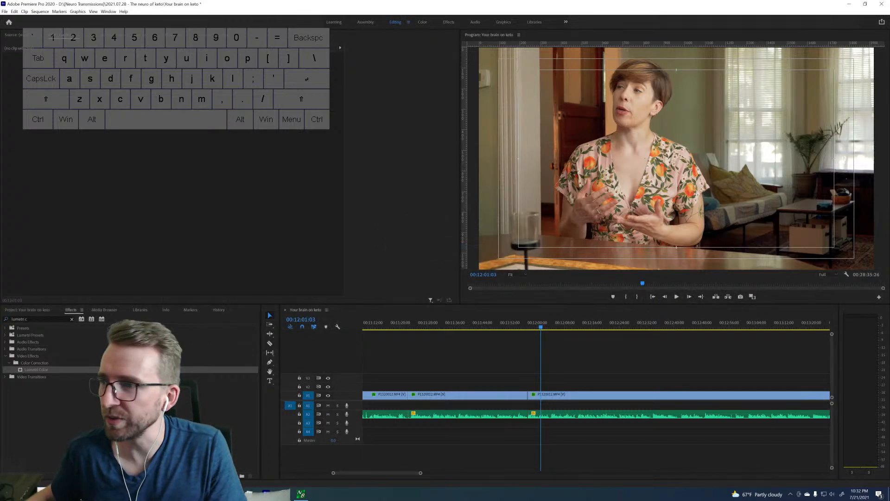
{"action": "left_click", "coordinate": [577, 376]}
{"action": "key", "text": "space"}
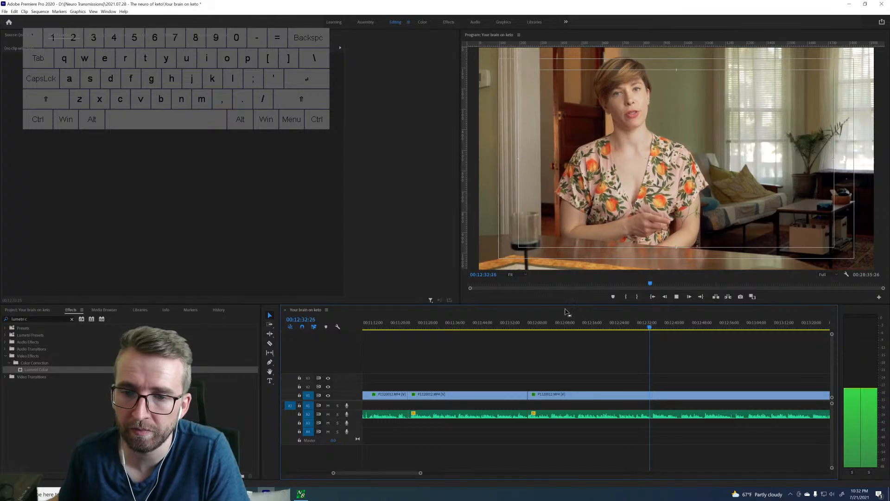
{"action": "key", "text": "space"}
{"action": "left_click", "coordinate": [495, 326]}
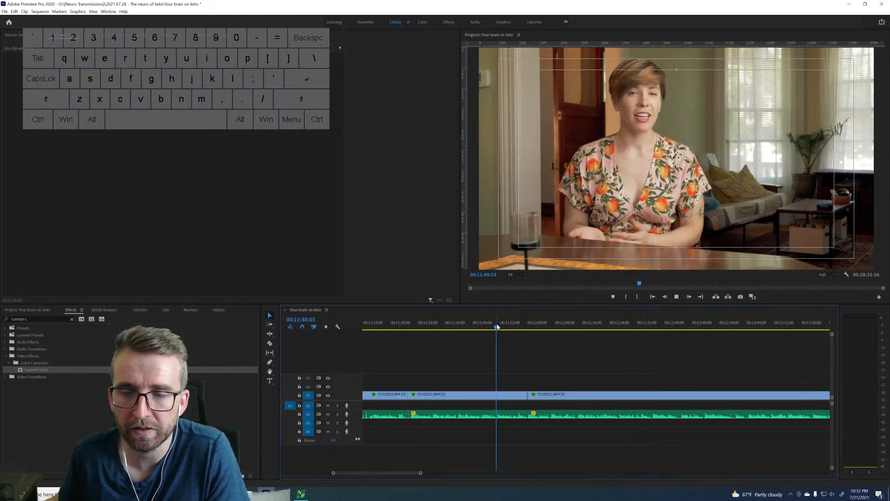
{"action": "key", "text": "space"}
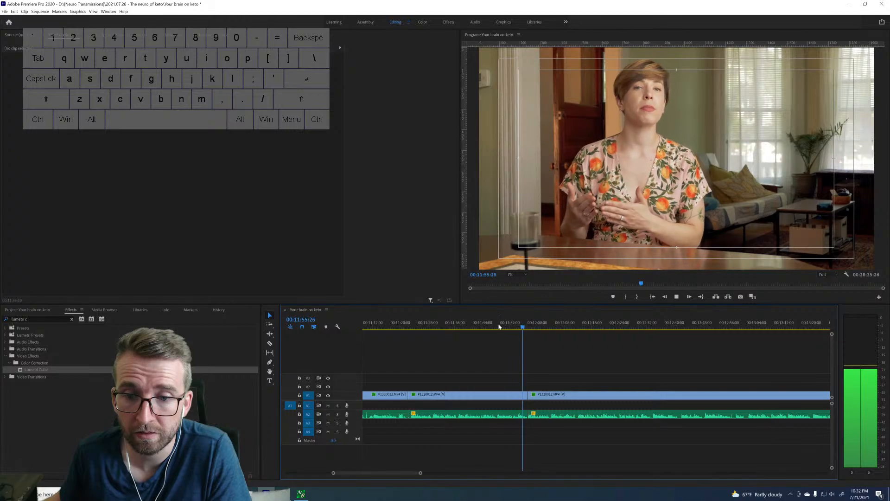
{"action": "key", "text": "space"}
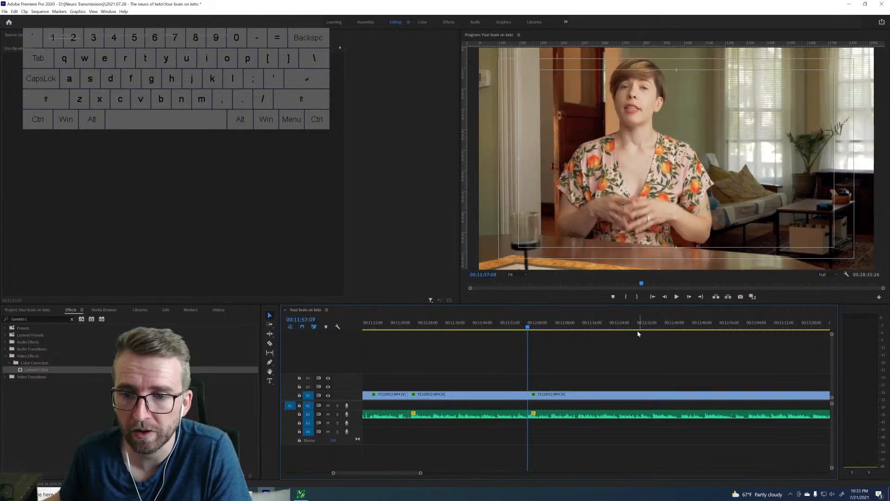
Find the following take's start, split the clip at about 12:33:21, and ripple-delete the footage back to the 11:57:08 cut.
{"action": "key", "text": "space"}
{"action": "left_click", "coordinate": [642, 324]}
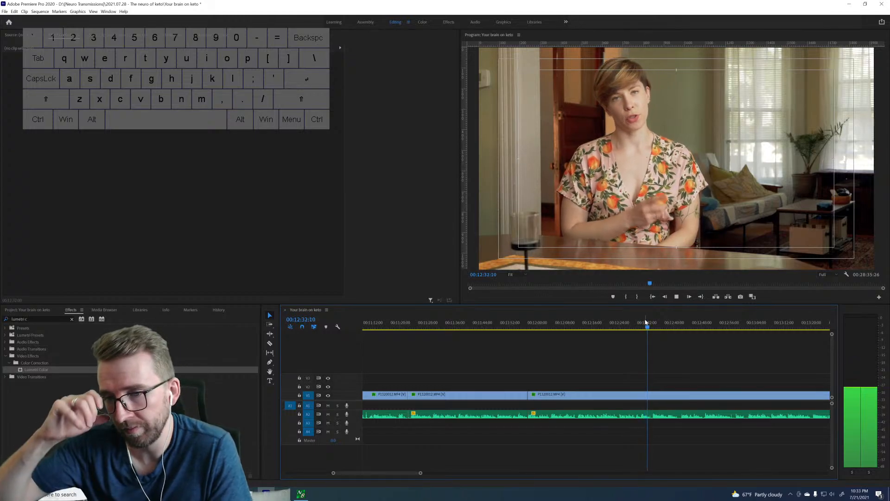
{"action": "key", "text": "space"}
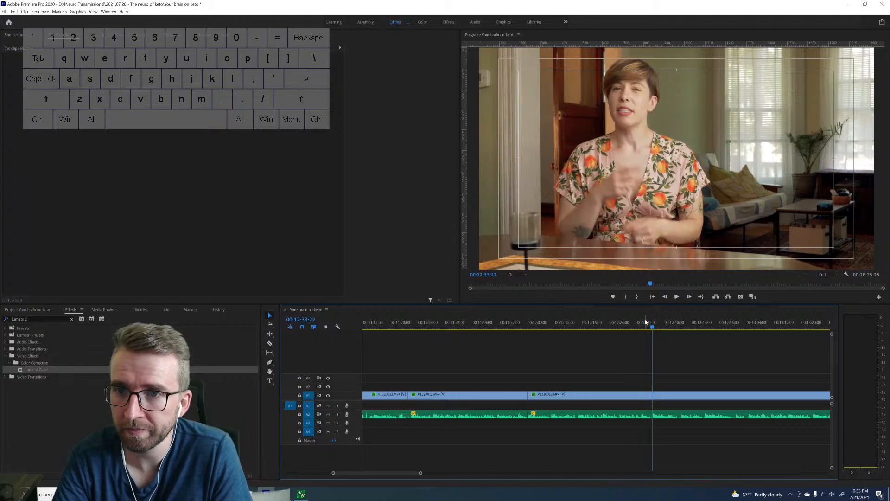
{"action": "key", "text": "Right"}
{"action": "key", "text": "Right"}
{"action": "key", "text": "ctrl+k"}
{"action": "key", "text": "Up"}
{"action": "key", "text": "d"}
{"action": "key", "text": "shift+Delete"}
Play the take from the 11:57:08 cut to about 12:08 and look ahead to about 12:45 for the next take's start.
{"action": "key", "text": "space"}
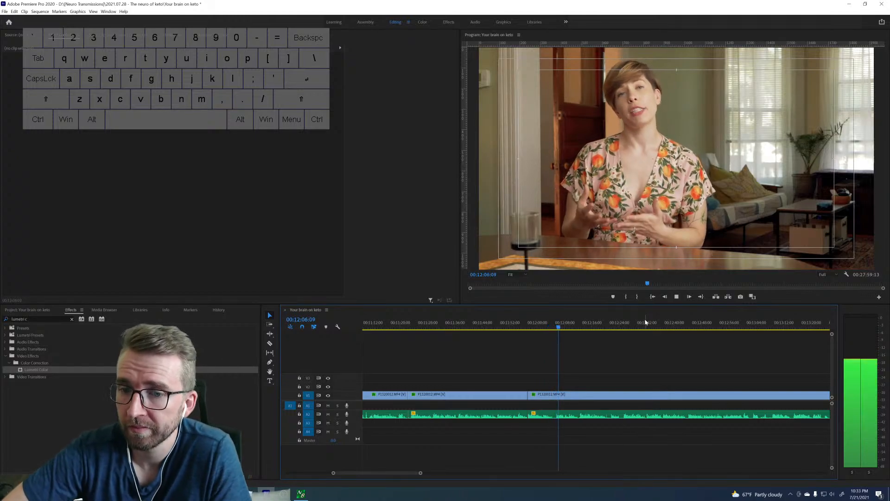
{"action": "key", "text": "space"}
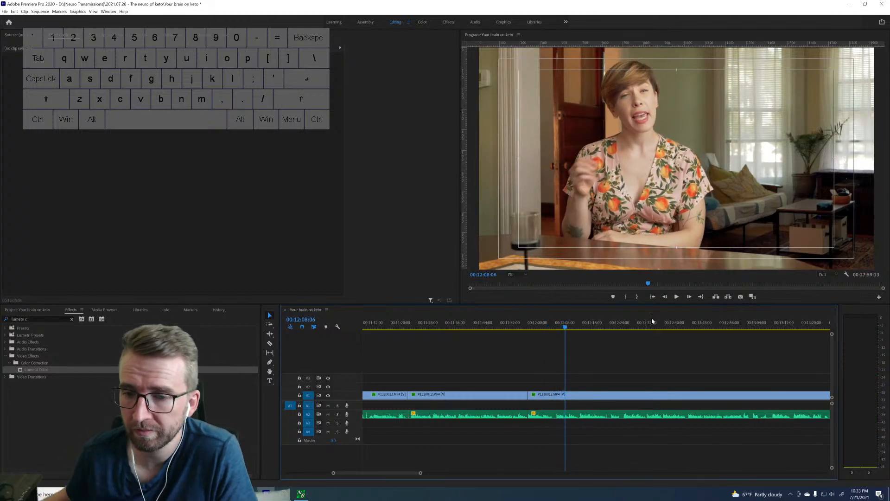
{"action": "left_click", "coordinate": [580, 325]}
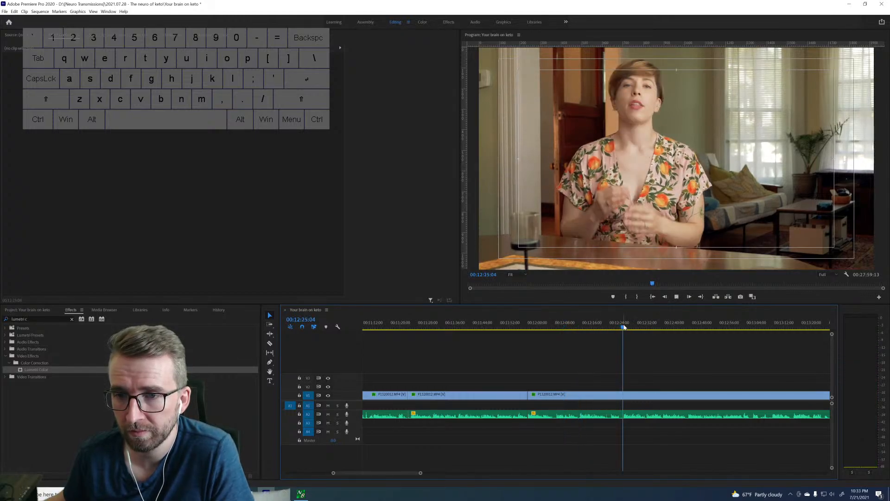
{"action": "key", "text": "space"}
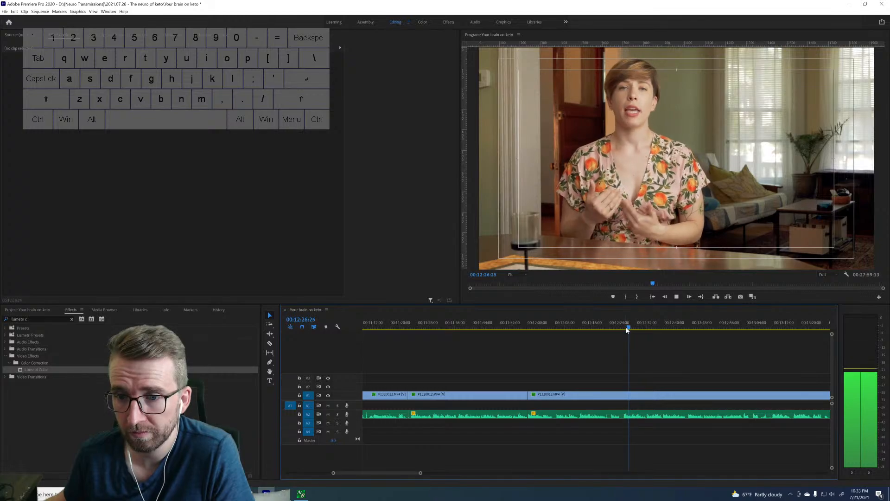
{"action": "left_click_drag", "start_coordinate": [631, 329], "coordinate": [647, 324]}
{"action": "key", "text": "space"}
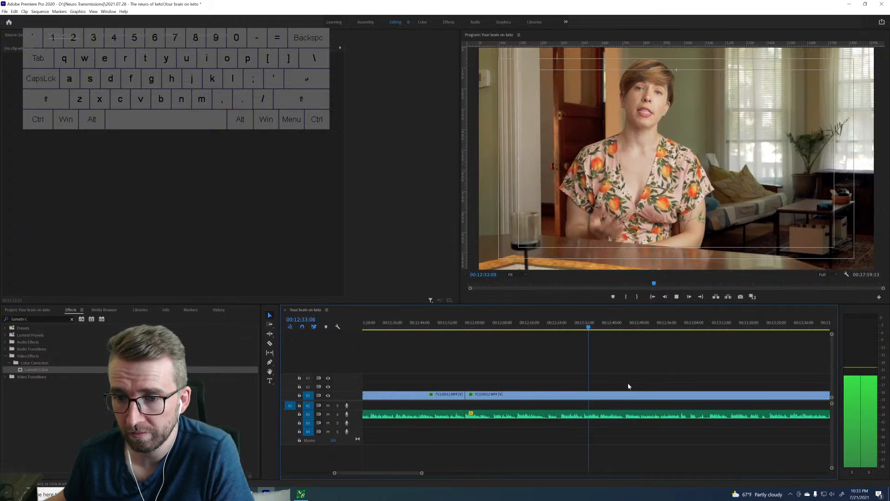
{"action": "key", "text": "space"}
{"action": "key", "text": "space"}
Split the clip at the next take's start at 12:31:27 and ripple-delete the footage back to the 11:57:08 cut.
{"action": "key", "text": "space"}
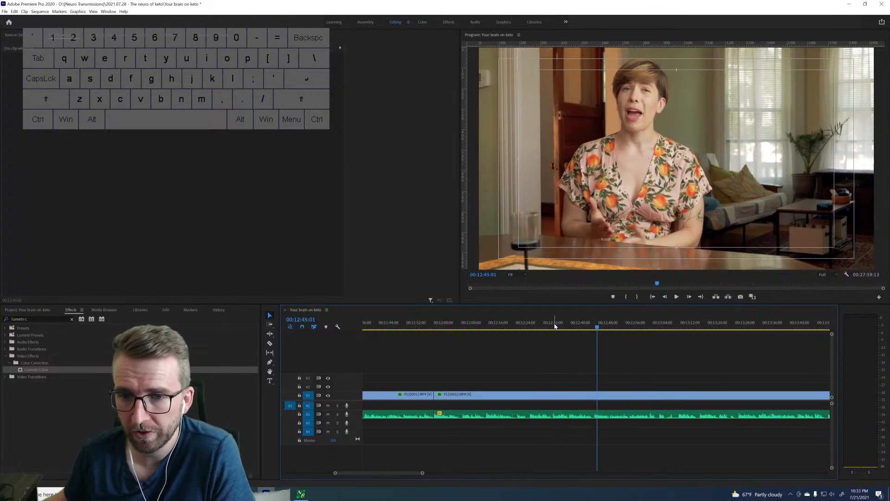
{"action": "key", "text": "space"}
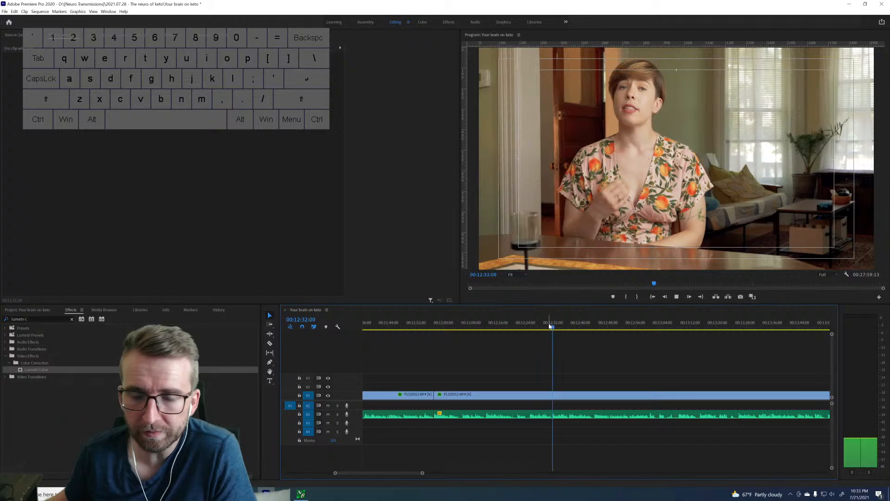
{"action": "key", "text": "space"}
{"action": "key", "text": "Left"}
{"action": "key", "text": "Left"}
{"action": "key", "text": "Left"}
{"action": "key", "text": "Left"}
{"action": "key", "text": "Left"}
{"action": "key", "text": "Left"}
{"action": "key", "text": "Left"}
{"action": "key", "text": "Left"}
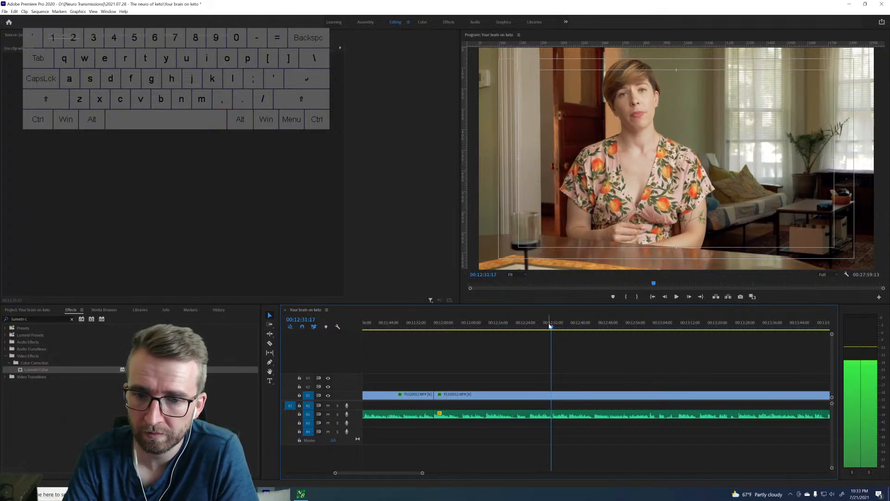
{"action": "key", "text": "Right"}
{"action": "key", "text": "Right"}
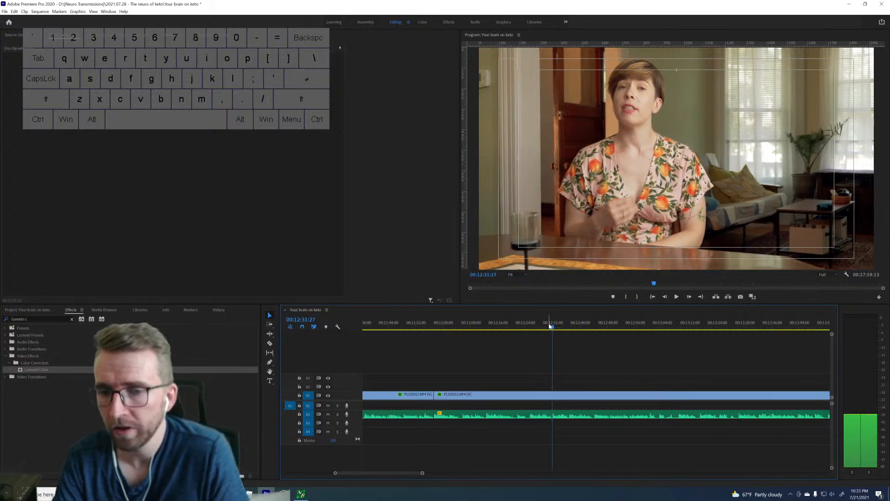
{"action": "key", "text": "ctrl+k"}
{"action": "key", "text": "Up"}
{"action": "key", "text": "d"}
{"action": "key", "text": "shift+Delete"}
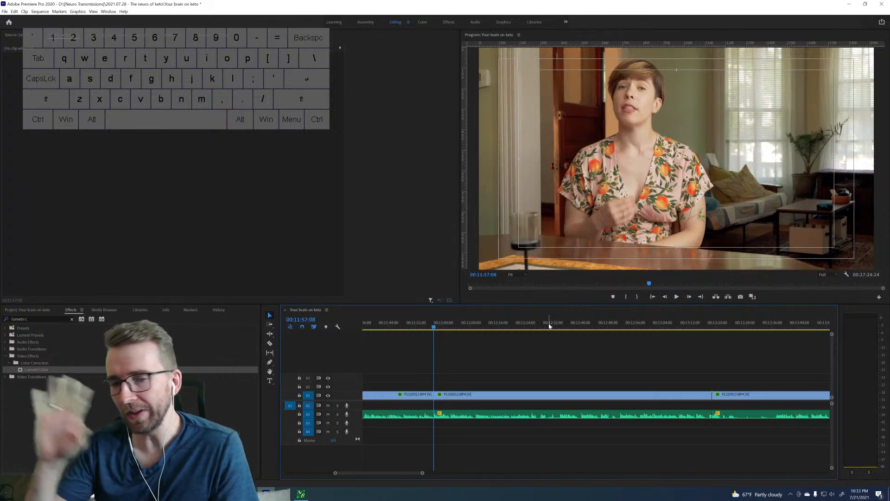
Play the take from 11:57:08 to about 12:30, recheck its ending, and split the clip at 12:27:13.
{"action": "key", "text": "space"}
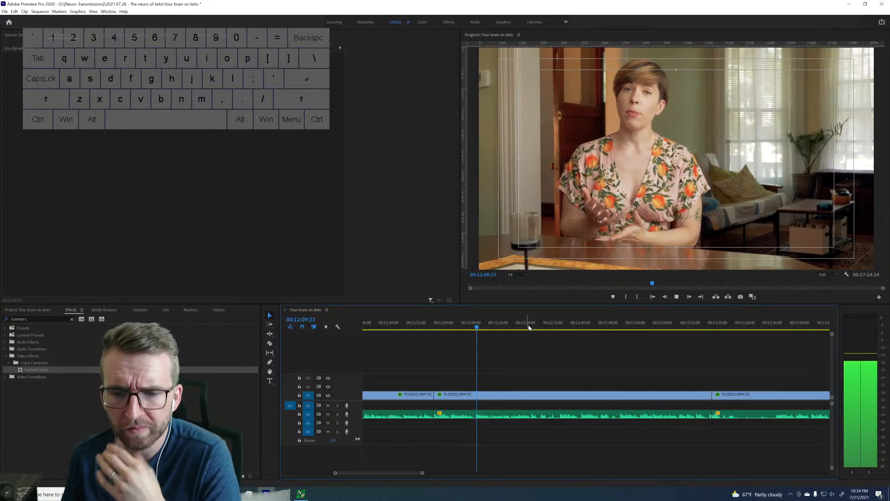
{"action": "scroll", "coordinate": [578, 324], "scroll_direction": "down", "scroll_amount": 6}
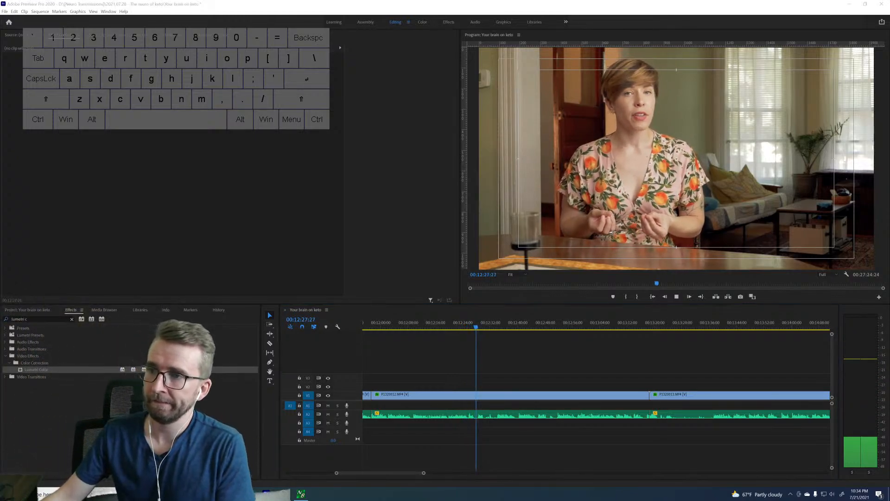
{"action": "left_click", "coordinate": [638, 362]}
{"action": "key", "text": "space"}
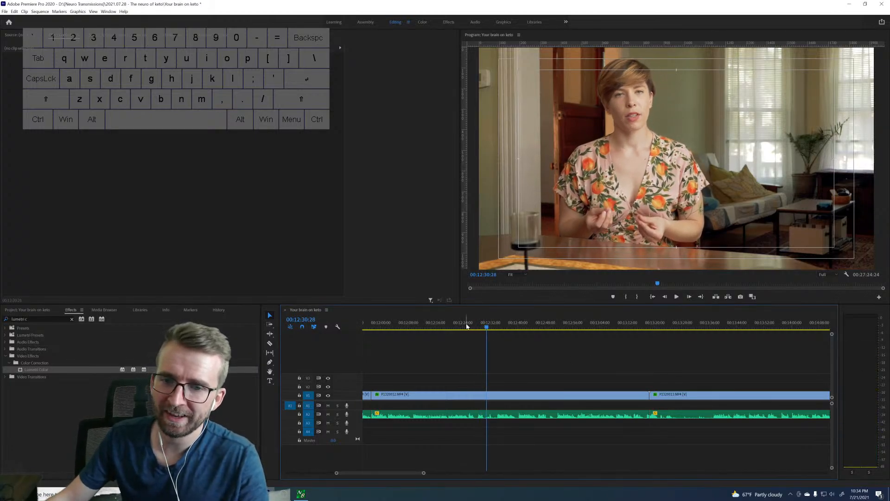
{"action": "left_click", "coordinate": [465, 325]}
{"action": "key", "text": "space"}
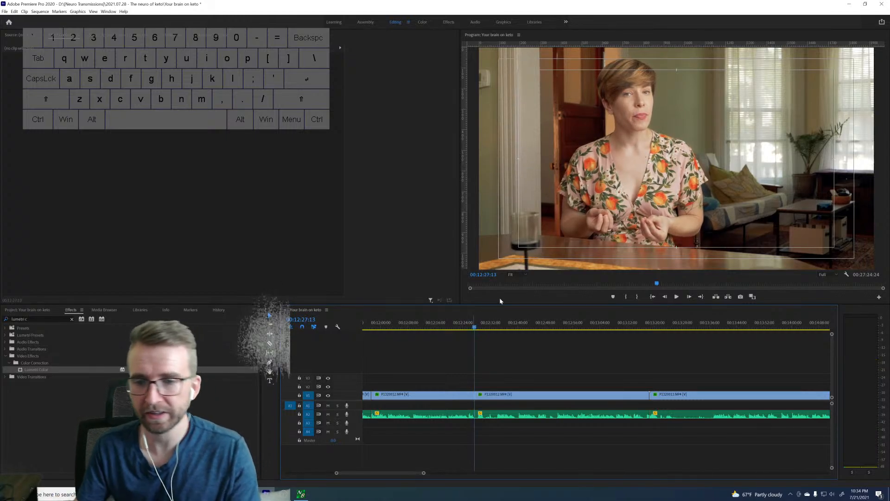
{"action": "key", "text": "ctrl+k"}
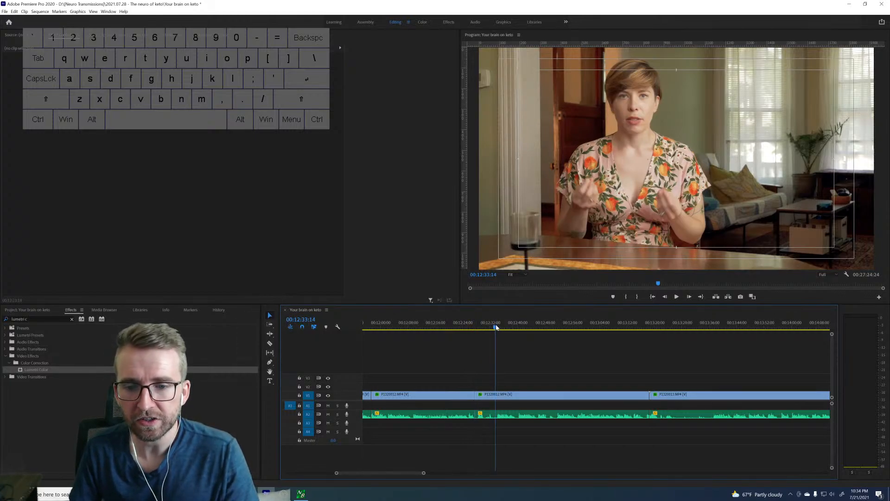
Sample the following takes around 12:34, 12:40, 12:51, 13:38 and 14:35 to compare where each one starts.
{"action": "key", "text": "space"}
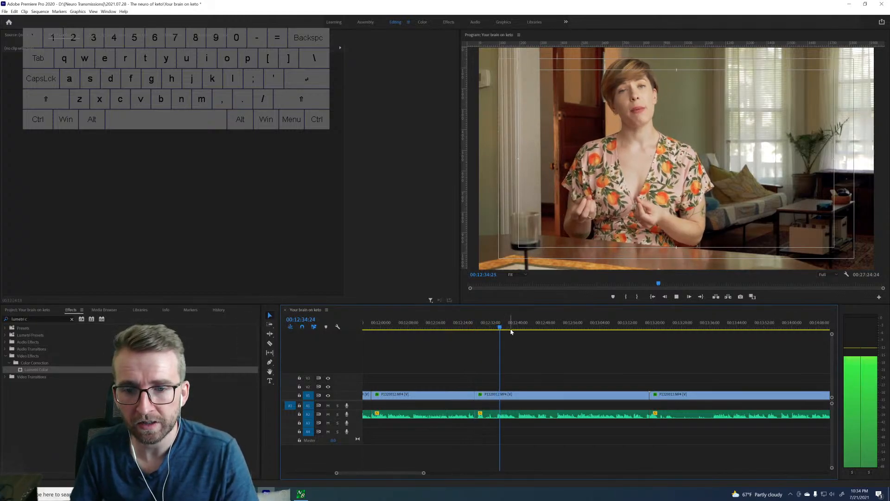
{"action": "left_click_drag", "start_coordinate": [513, 325], "coordinate": [518, 318]}
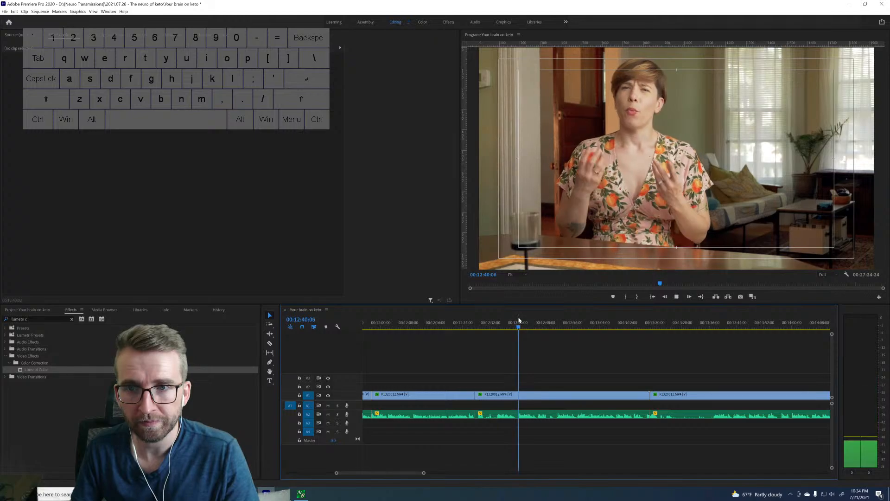
{"action": "left_click", "coordinate": [556, 321]}
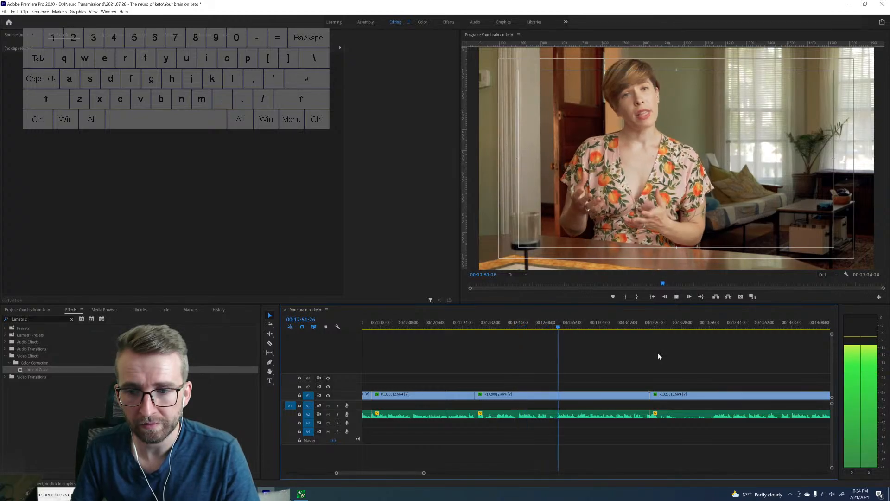
{"action": "left_click", "coordinate": [709, 324]}
{"action": "left_click_drag", "start_coordinate": [711, 325], "coordinate": [713, 324]}
{"action": "key", "text": "space"}
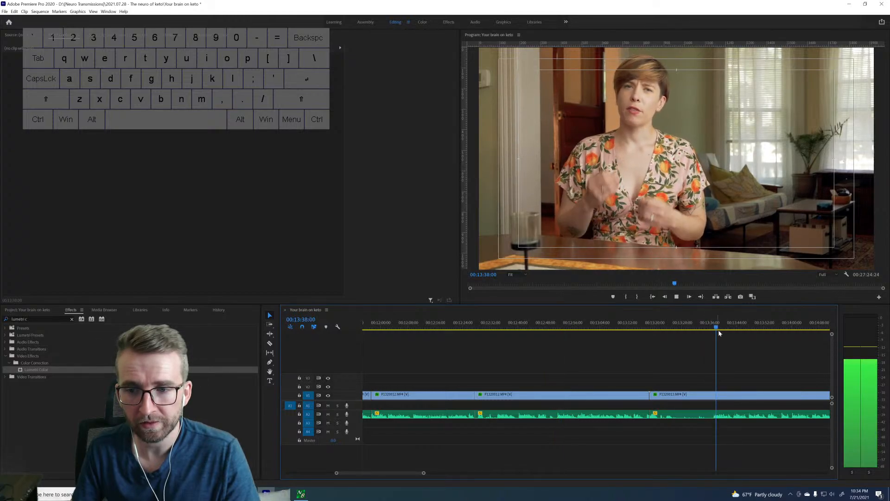
{"action": "key", "text": "space"}
{"action": "scroll", "coordinate": [726, 341], "scroll_direction": "down", "scroll_amount": 5}
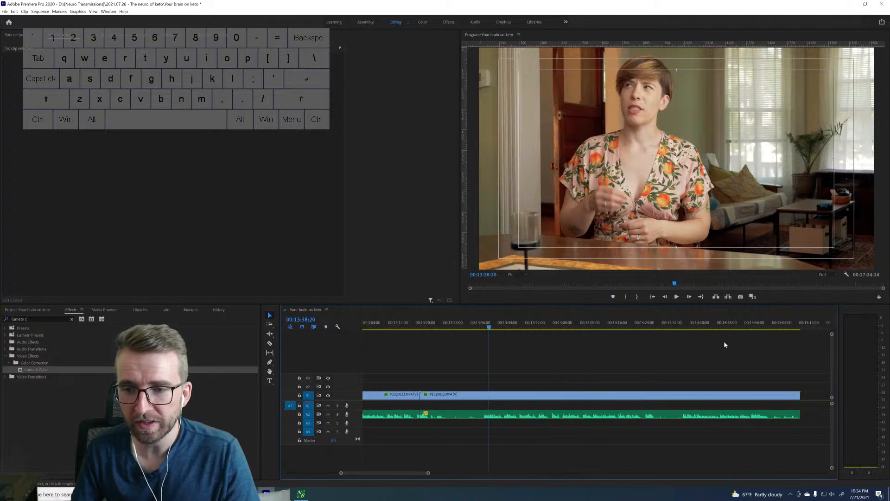
{"action": "left_click_drag", "start_coordinate": [680, 323], "coordinate": [683, 323]}
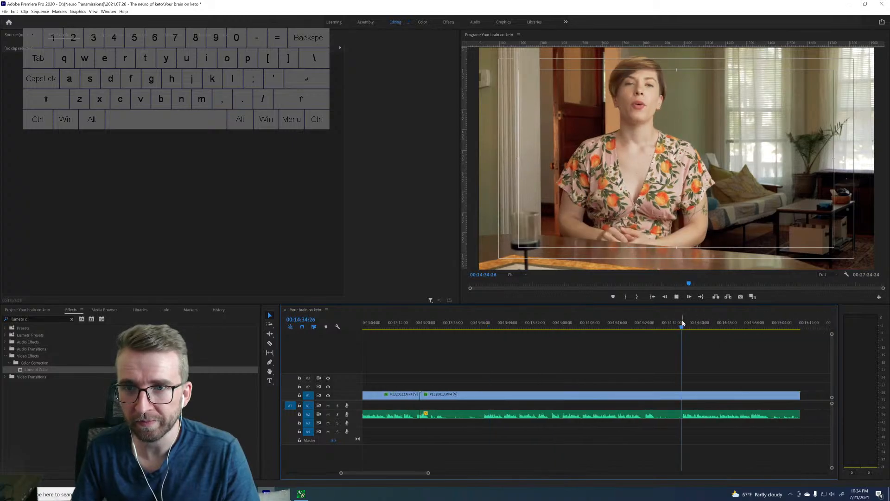
{"action": "key", "text": "space"}
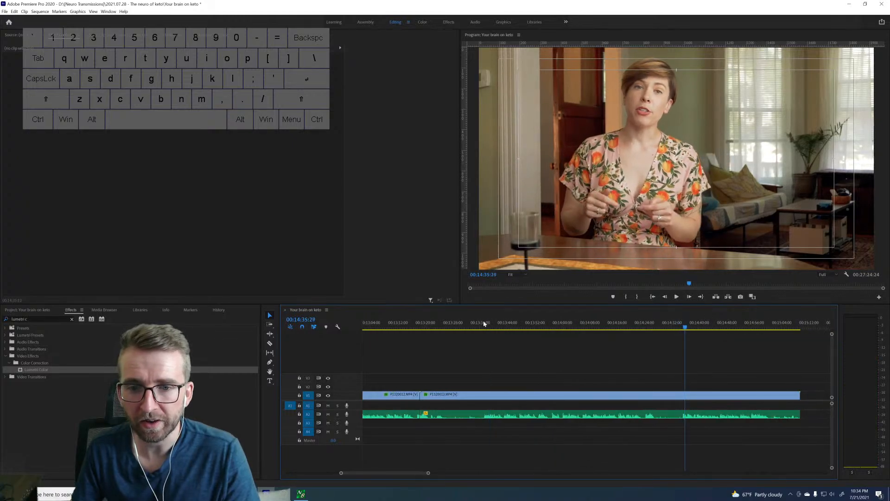
Return to the start of the take near 13:37 and split the clip at 13:37:07.
{"action": "key", "text": "Right"}
{"action": "key", "text": "Right"}
{"action": "key", "text": "Right"}
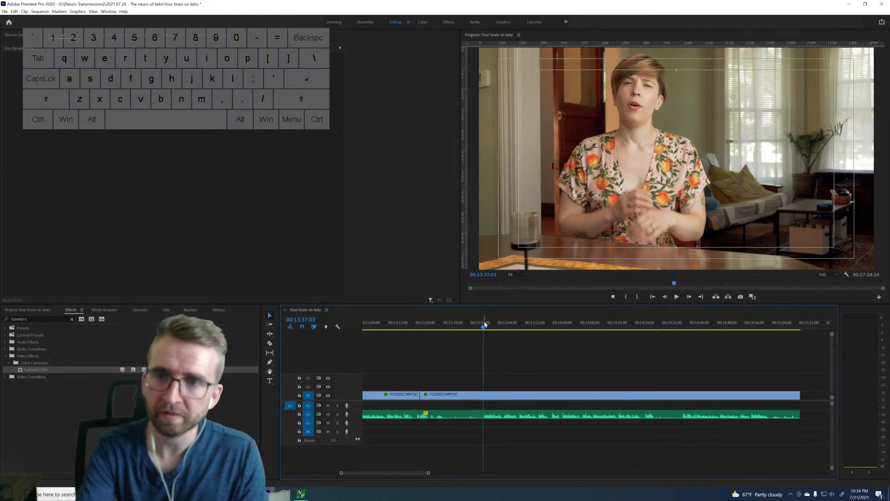
{"action": "key", "text": "ctrl+k"}
Play the take from 13:37:07, find the next take's start at 14:00:00, and ripple-trim the footage before it back to the 13:18:15 cut.
{"action": "key", "text": "space"}
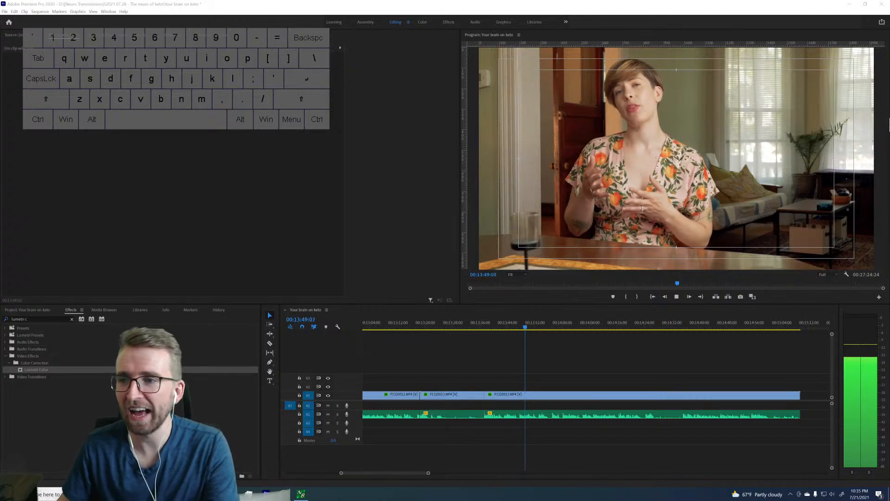
{"action": "left_click", "coordinate": [519, 346]}
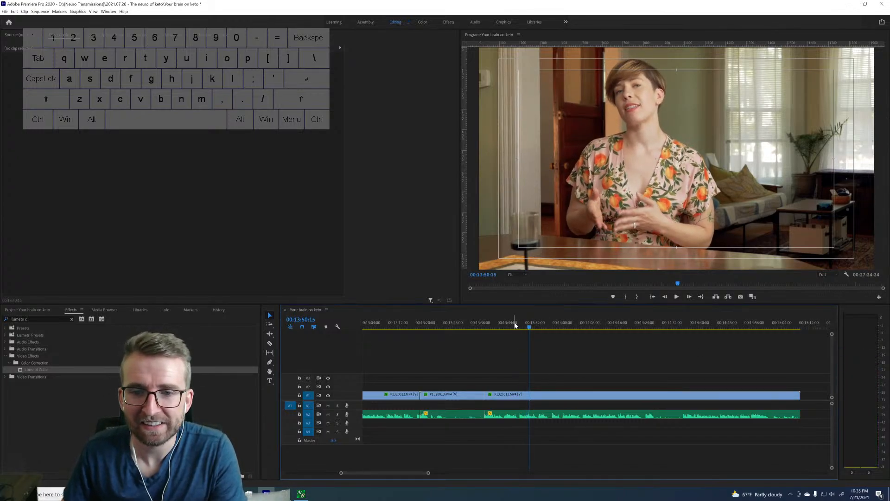
{"action": "left_click_drag", "start_coordinate": [516, 326], "coordinate": [553, 324]}
{"action": "key", "text": "space"}
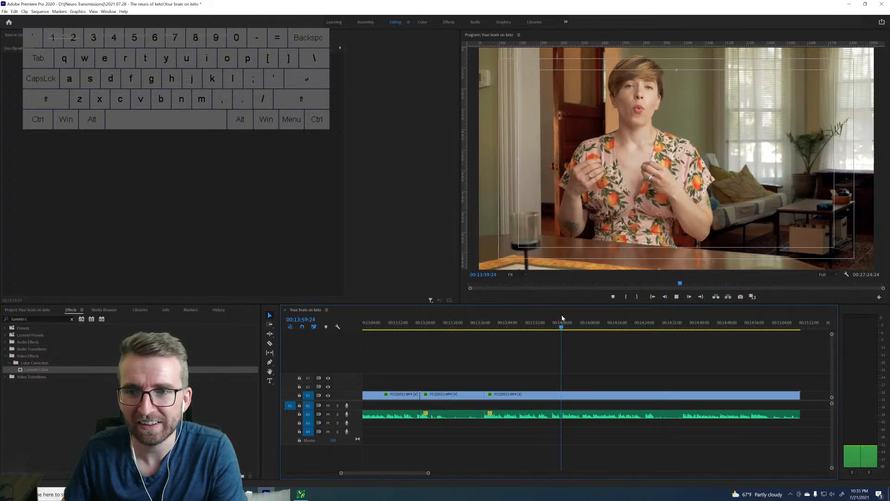
{"action": "key", "text": "space"}
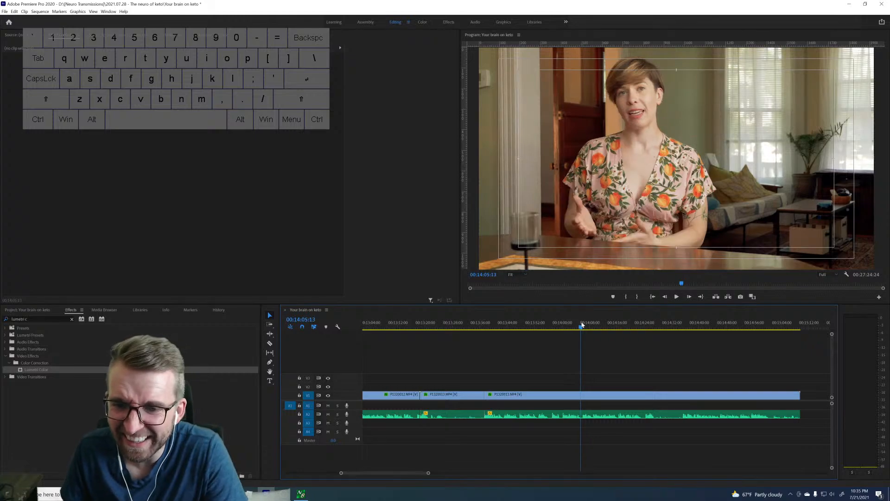
{"action": "key", "text": "space"}
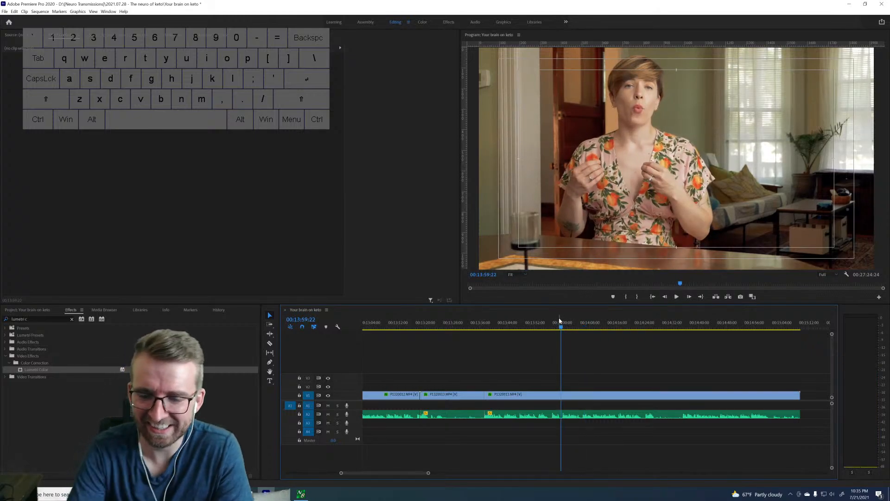
{"action": "key", "text": "Right"}
{"action": "key", "text": "Right"}
{"action": "key", "text": "Right"}
{"action": "key", "text": "Right"}
{"action": "key", "text": "Right"}
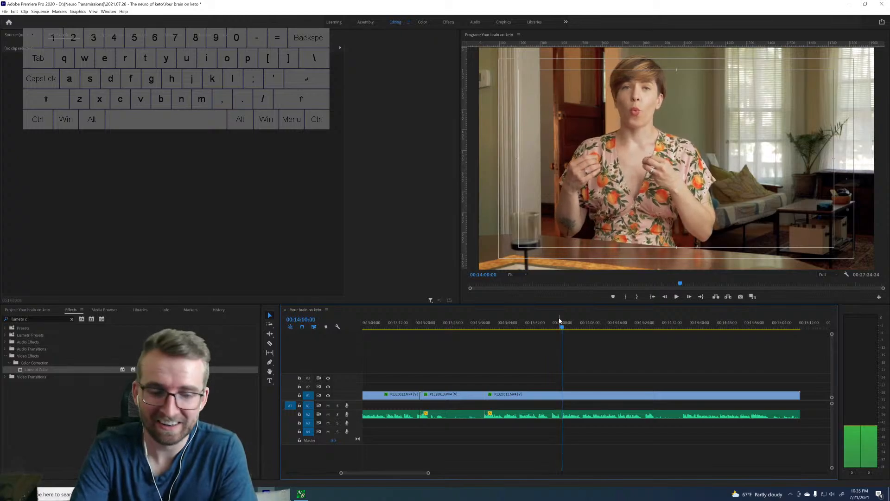
{"action": "key", "text": "q"}
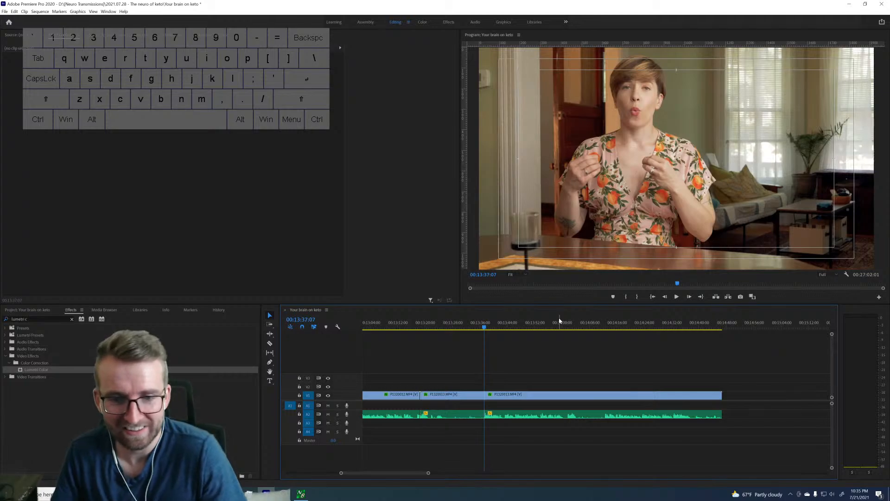
{"action": "key", "text": "q"}
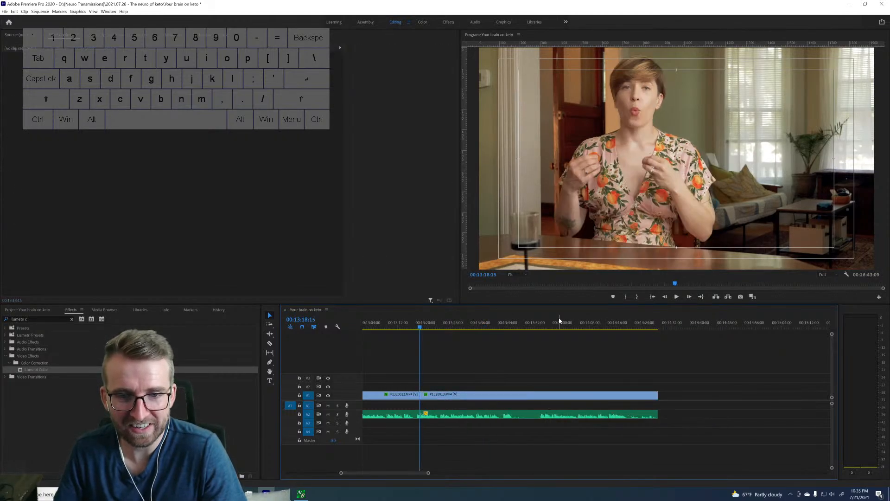
Check the start of the clip between the 12:27:13 and 13:18:15 cuts and ripple-delete that clip.
{"action": "key", "text": "Up"}
{"action": "key", "text": "space"}
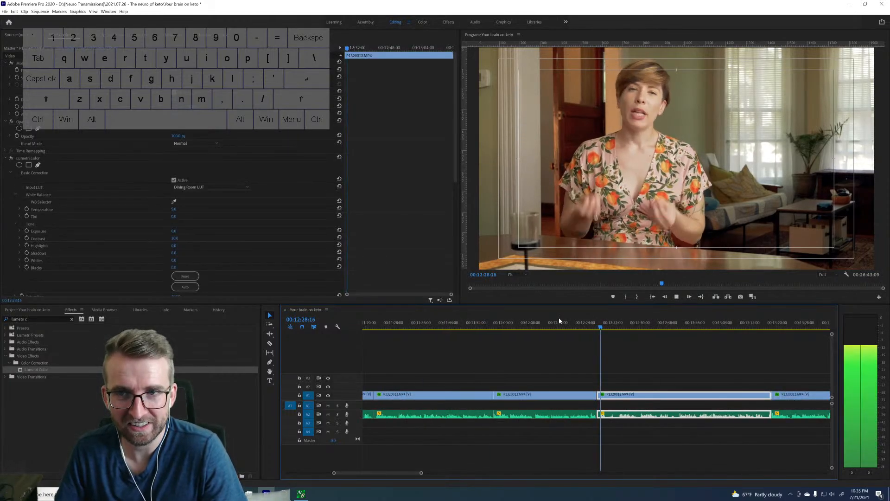
{"action": "key", "text": "space"}
{"action": "key", "text": "shift+Delete"}
Play the take that starts at the 12:27:13 cut, find where it ends, and split the clip at 12:50:28.
{"action": "key", "text": "space"}
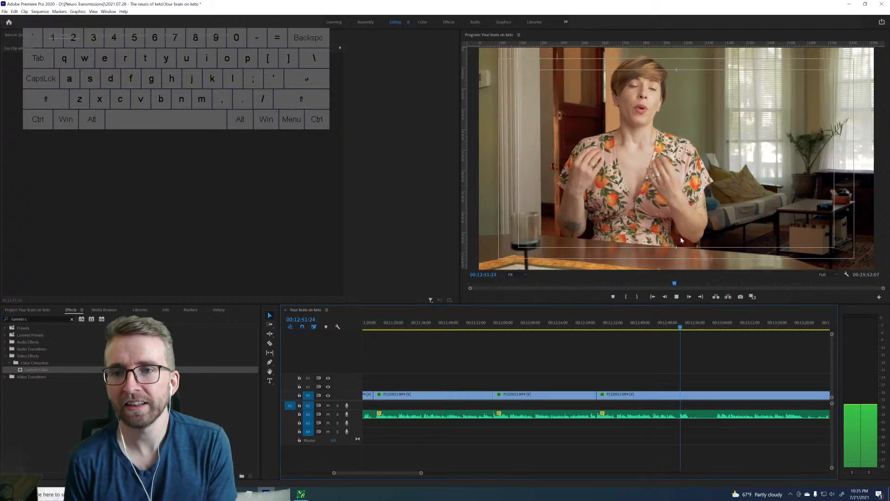
{"action": "key", "text": "space"}
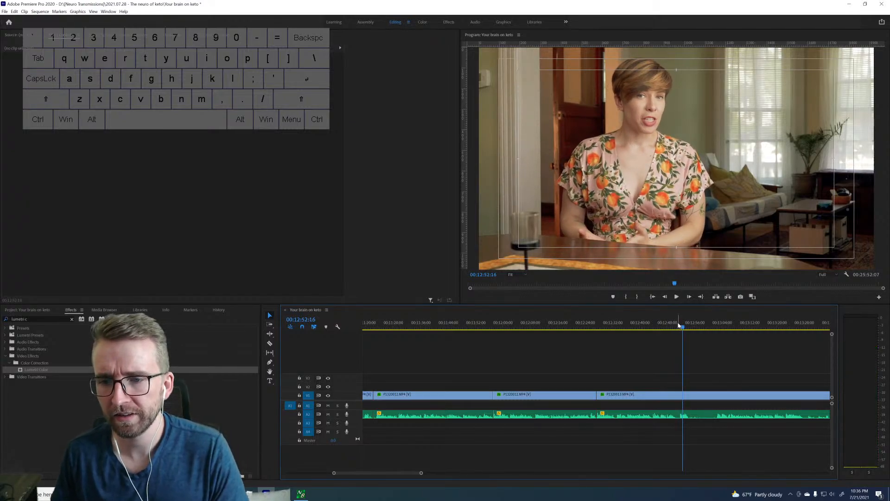
{"action": "key", "text": "space"}
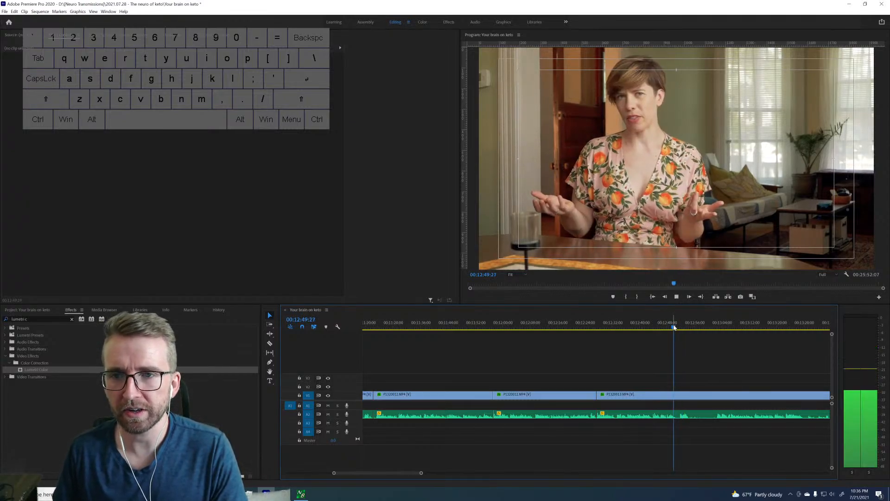
{"action": "key", "text": "space"}
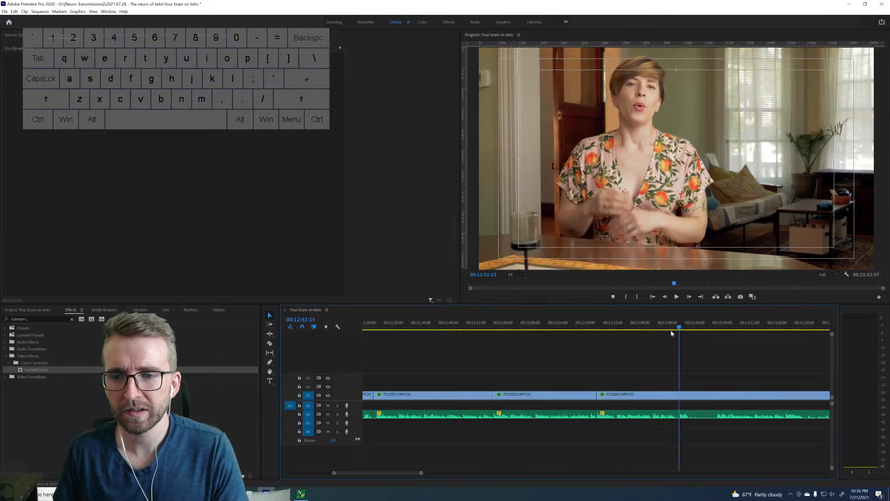
{"action": "key", "text": "Left"}
{"action": "key", "text": "Left"}
{"action": "key", "text": "Left"}
{"action": "key", "text": "Left"}
{"action": "key", "text": "Left"}
{"action": "key", "text": "Left"}
{"action": "key", "text": "Left"}
{"action": "key", "text": "Left"}
{"action": "key", "text": "Left"}
{"action": "key", "text": "Left"}
{"action": "key", "text": "Left"}
{"action": "key", "text": "Left"}
{"action": "key", "text": "Left"}
{"action": "key", "text": "Left"}
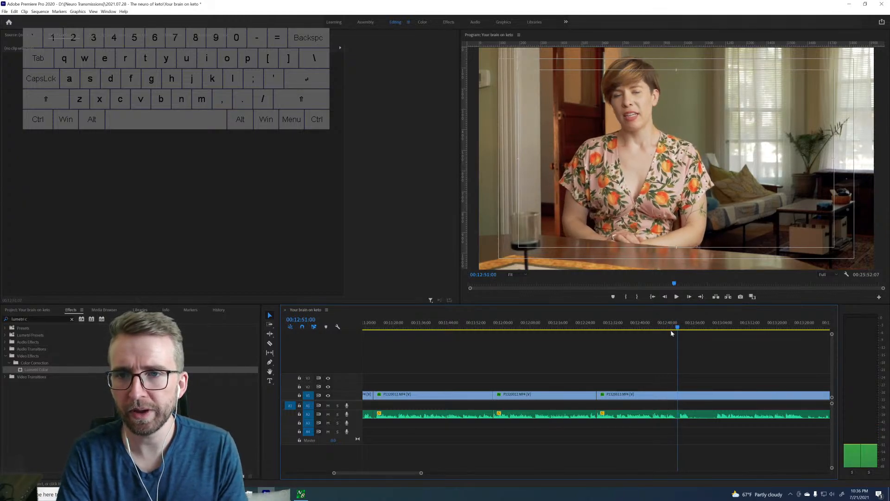
{"action": "key", "text": "Left"}
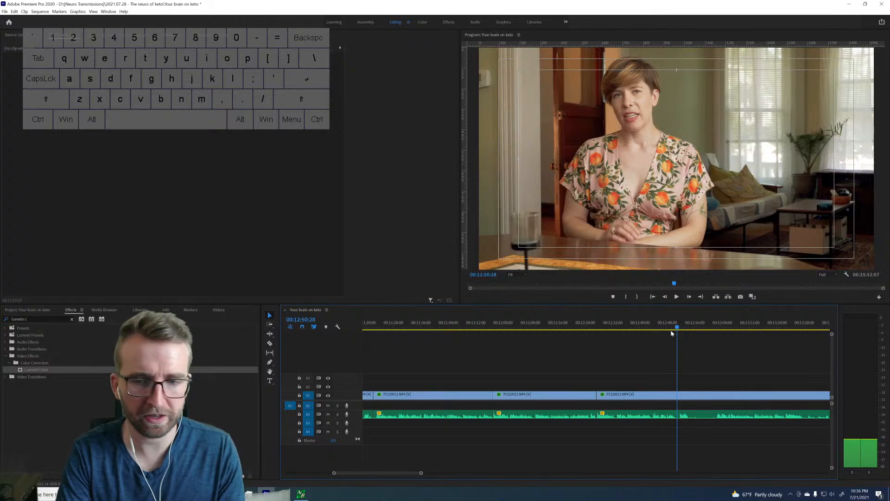
{"action": "key", "text": "ctrl+k"}
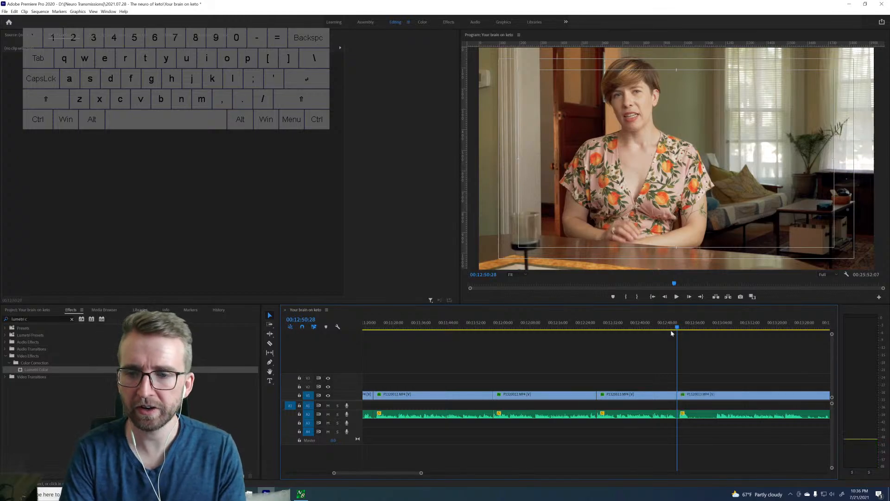
Find the next take's start at 13:02:18 and ripple-trim the footage before it back to the 12:50:28 cut.
{"action": "left_click", "coordinate": [715, 326]}
{"action": "key", "text": "space"}
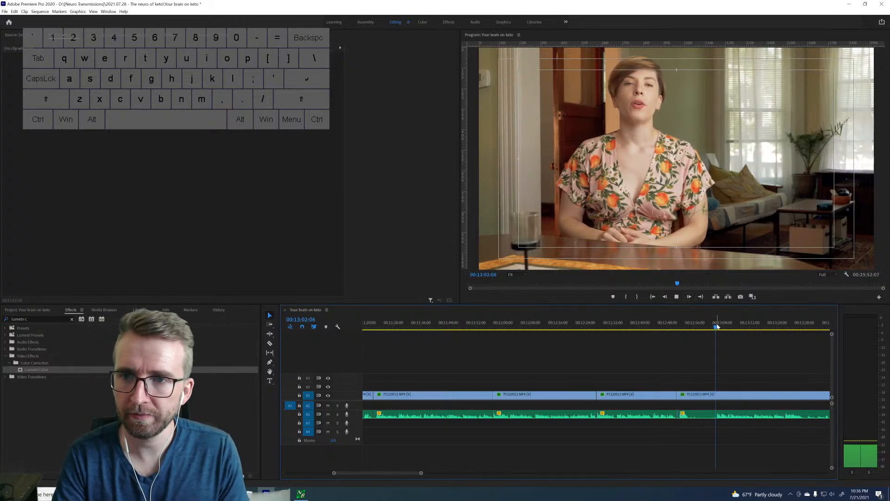
{"action": "scroll", "coordinate": [738, 373], "scroll_direction": "right", "scroll_amount": 5}
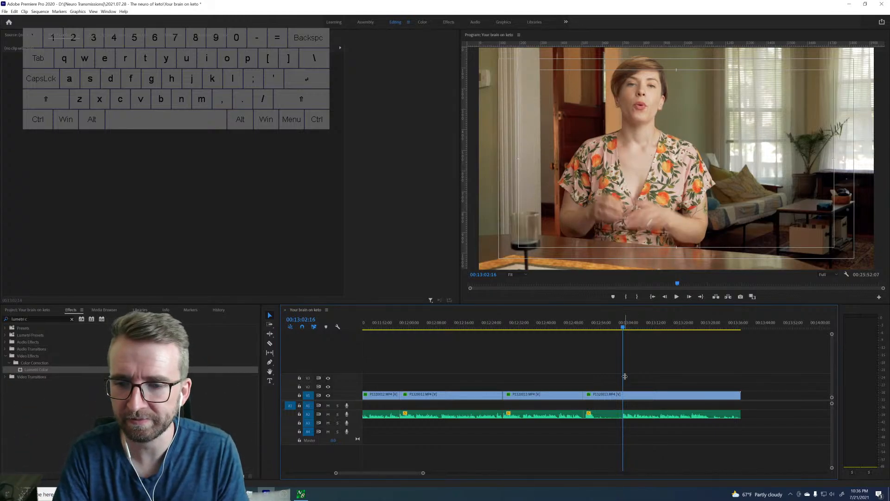
{"action": "key", "text": "Right"}
{"action": "key", "text": "Right"}
{"action": "key", "text": "Left"}
{"action": "key", "text": "Left"}
{"action": "key", "text": "Left"}
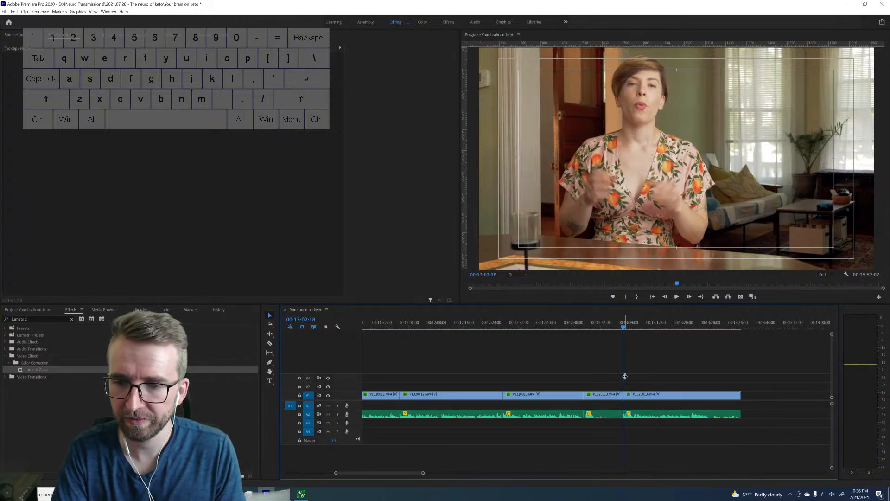
{"action": "key", "text": "q"}
Play the take from the 12:50:28 cut, find where its usable part ends, and split the clip at 13:16:19.
{"action": "key", "text": "space"}
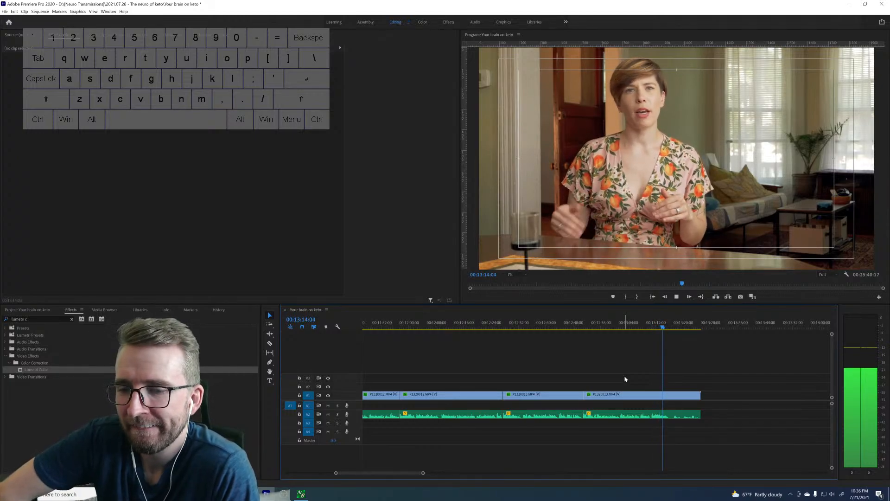
{"action": "key", "text": "space"}
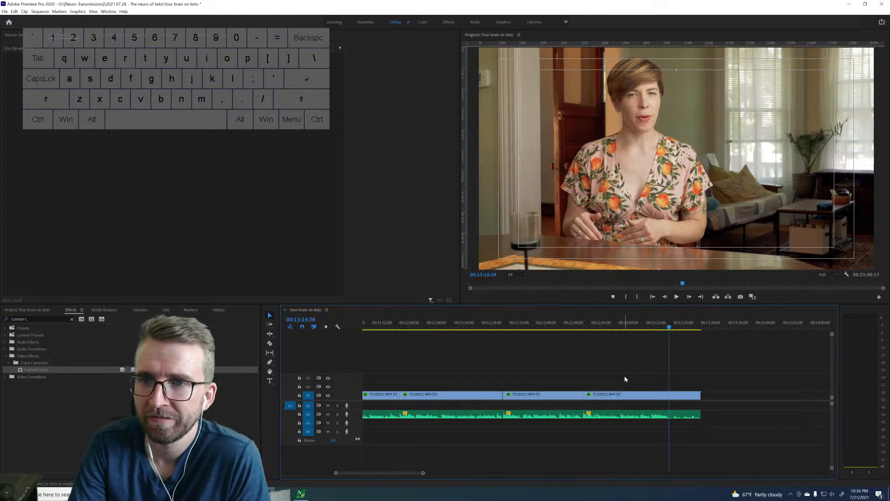
{"action": "key", "text": "Right"}
{"action": "key", "text": "Right"}
{"action": "key", "text": "Right"}
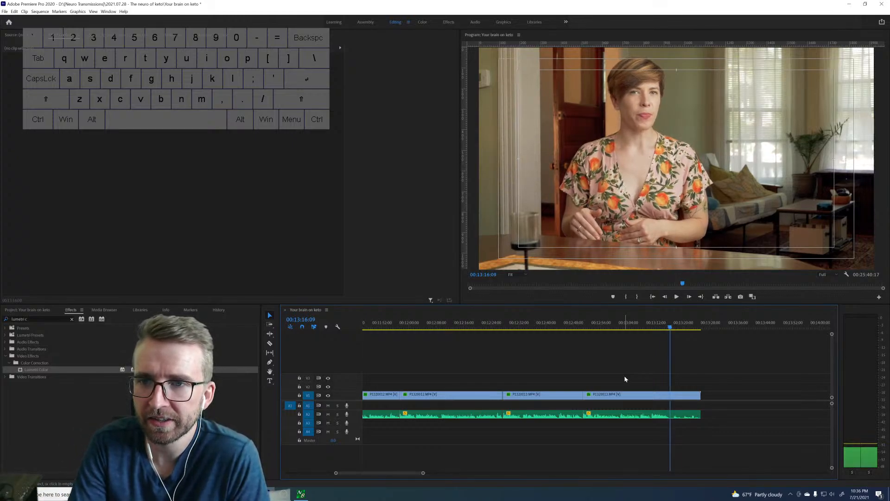
{"action": "key", "text": "Right"}
{"action": "key", "text": "Right"}
{"action": "key", "text": "Right"}
{"action": "key", "text": "Right"}
{"action": "key", "text": "Right"}
{"action": "key", "text": "Right"}
{"action": "key", "text": "Right"}
{"action": "key", "text": "Right"}
{"action": "key", "text": "Right"}
{"action": "key", "text": "Right"}
{"action": "key", "text": "Right"}
{"action": "key", "text": "Right"}
{"action": "key", "text": "Right"}
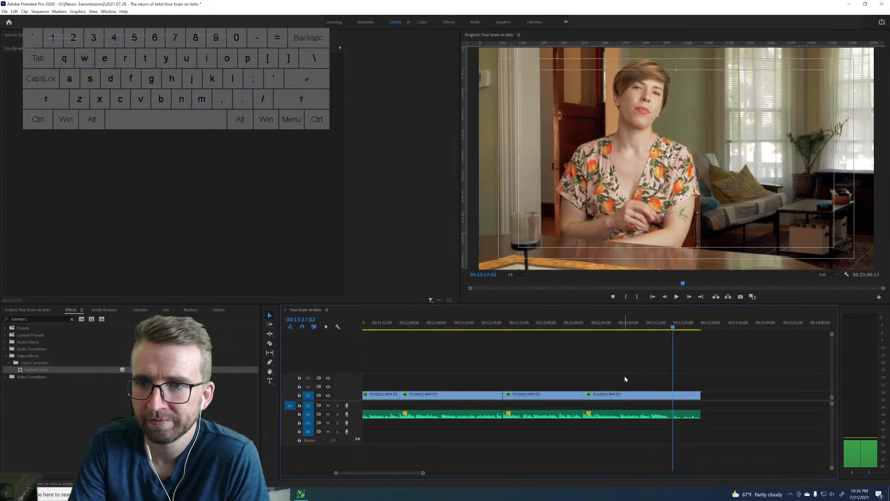
{"action": "key", "text": "space"}
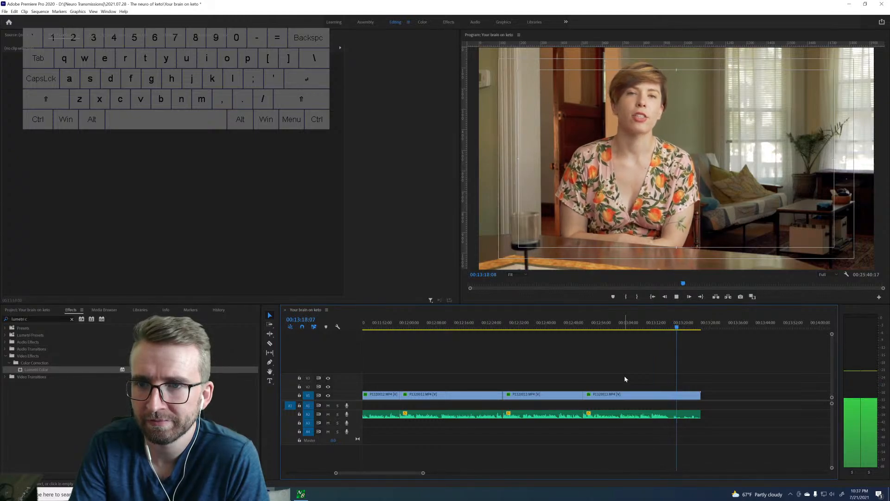
{"action": "key", "text": "space"}
{"action": "key", "text": "Right"}
{"action": "key", "text": "Right"}
{"action": "left_click_drag", "start_coordinate": [678, 328], "coordinate": [670, 326]}
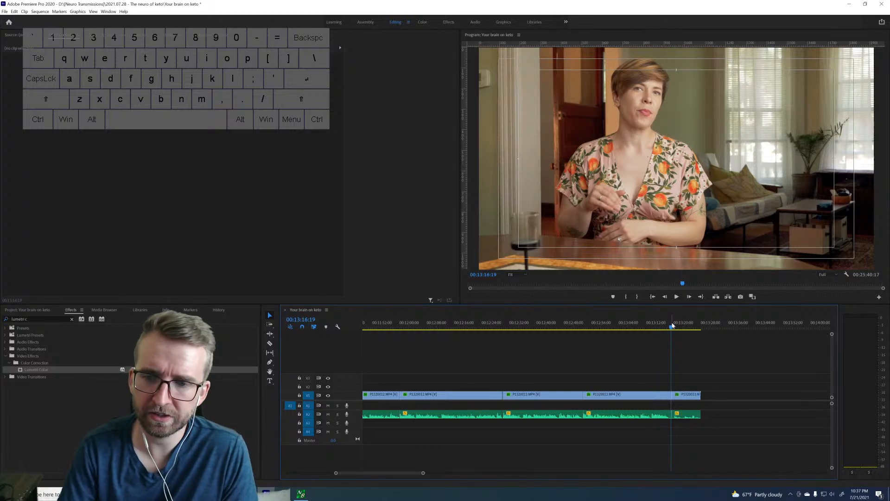
Ripple-delete the leftover piece after the 13:16:19 cut and close the empty gap before the porch-swing clip.
{"action": "left_click", "coordinate": [683, 394]}
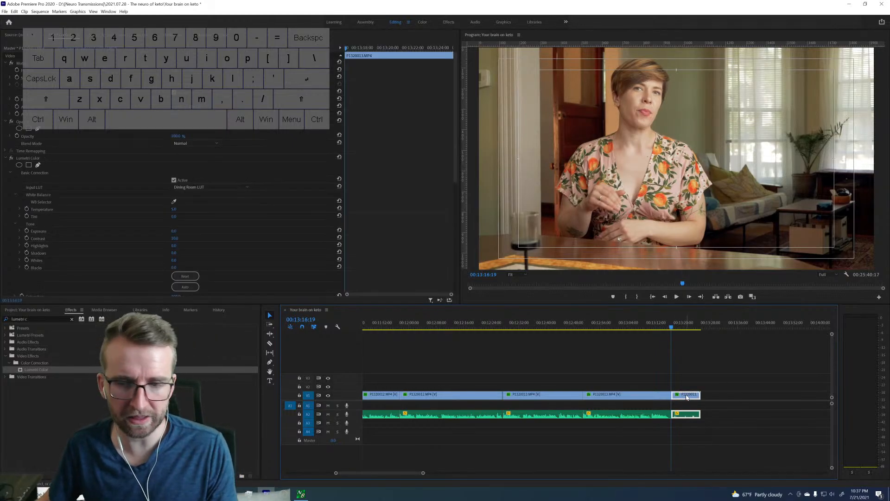
{"action": "key", "text": "Delete"}
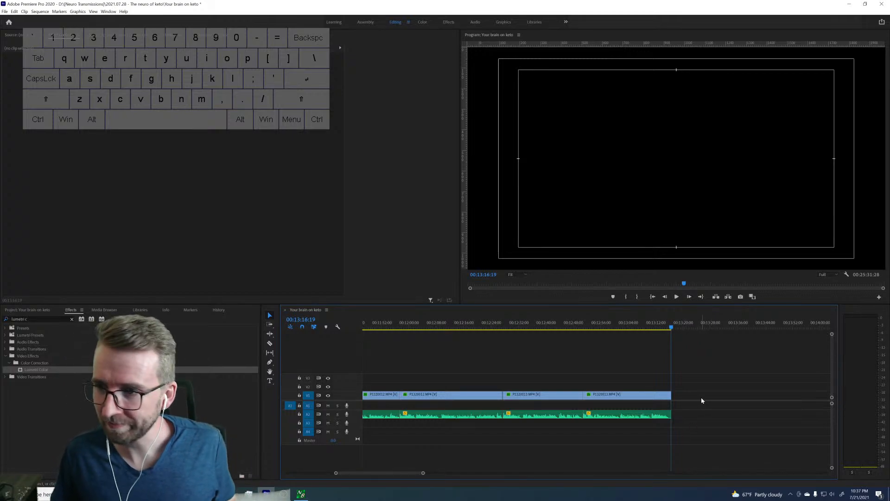
{"action": "left_click", "coordinate": [701, 397]}
{"action": "key", "text": "Delete"}
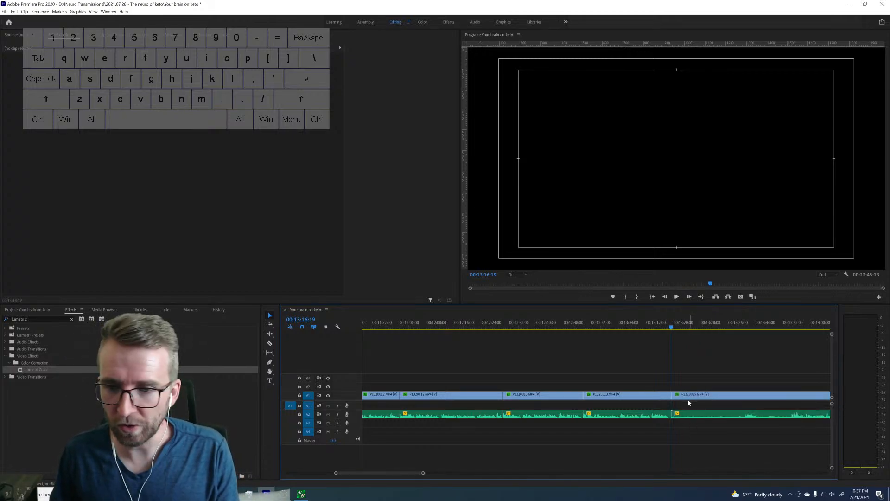
Play the start of the porch-swing clip at 13:16:19 and sample its takes around 13:38 and 13:52.
{"action": "scroll", "coordinate": [648, 431], "scroll_direction": "down", "scroll_amount": 3}
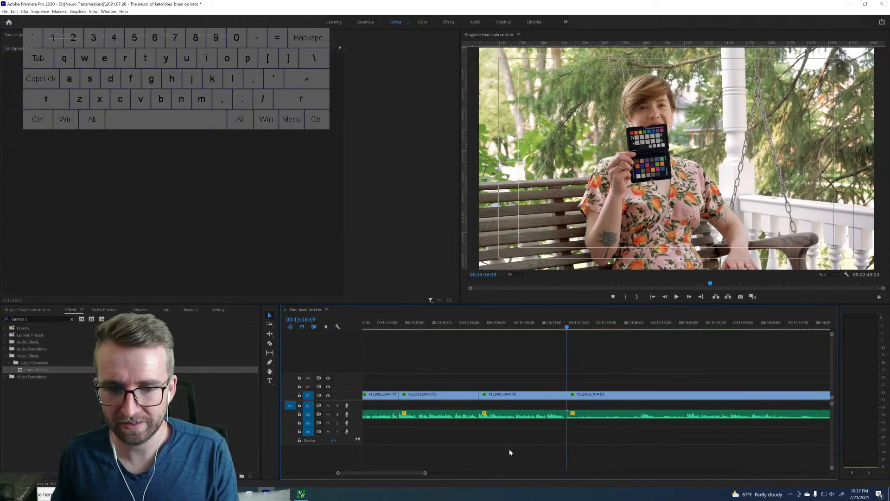
{"action": "mouse_move", "coordinate": [425, 473]}
{"action": "left_mouse_down"}
{"action": "mouse_move", "coordinate": [486, 473]}
{"action": "mouse_move", "coordinate": [439, 473]}
{"action": "left_mouse_up"}
{"action": "scroll", "coordinate": [492, 411], "scroll_direction": "down", "scroll_amount": 3}
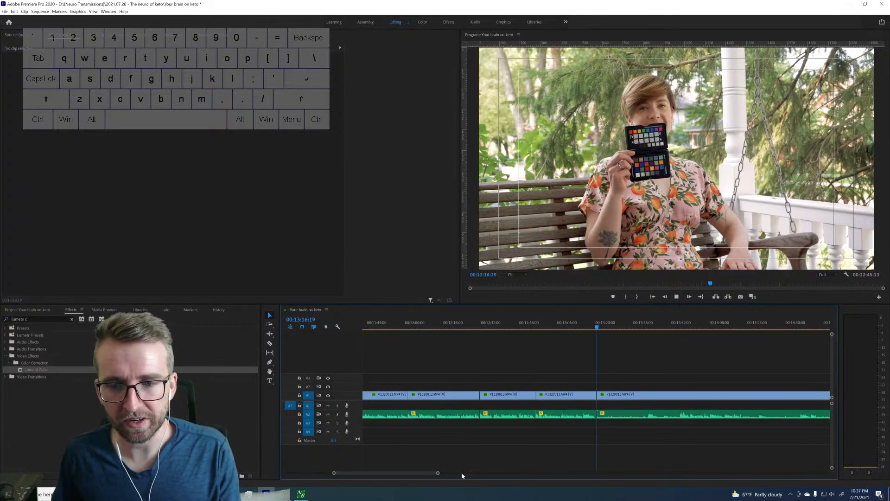
{"action": "key", "text": "space"}
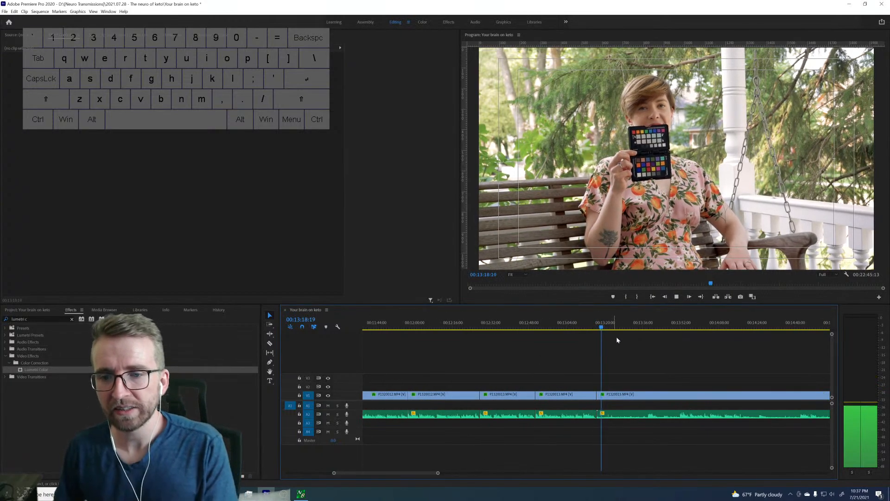
{"action": "left_click", "coordinate": [644, 327]}
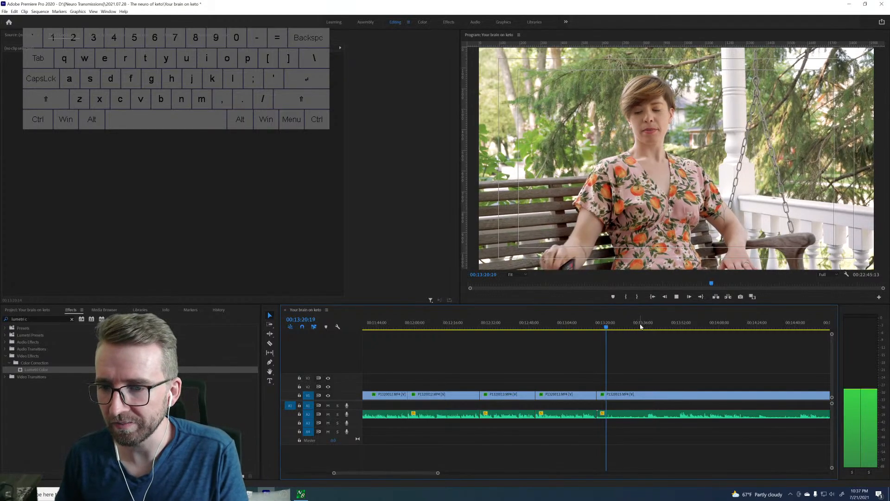
{"action": "key", "text": "space"}
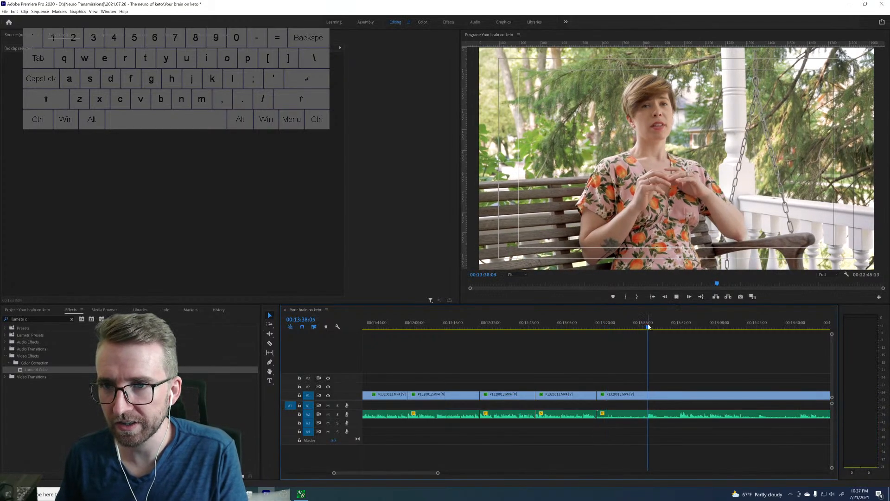
{"action": "left_click_drag", "start_coordinate": [663, 327], "coordinate": [680, 328]}
{"action": "scroll", "coordinate": [685, 349], "scroll_direction": "down", "scroll_amount": 5}
{"action": "key", "text": "space"}
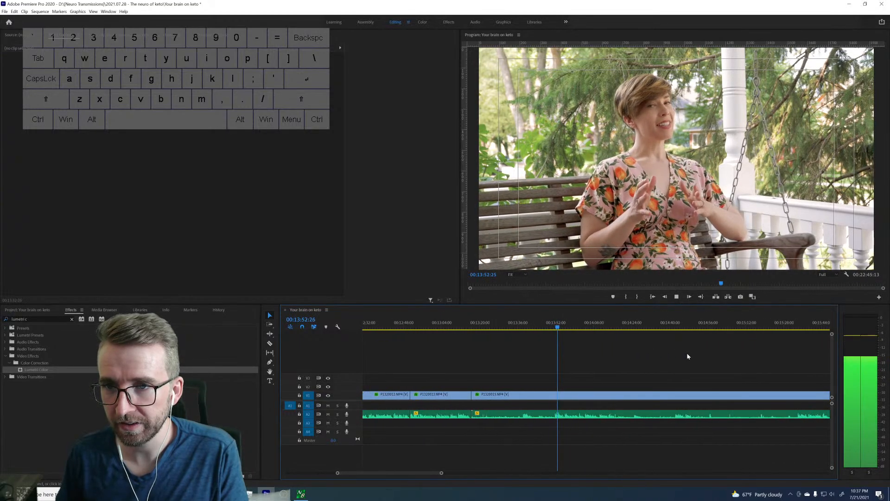
Sample the following porch-swing takes around 15:32, 16:00 and 18:23 to compare where each one starts.
{"action": "left_click", "coordinate": [725, 327]}
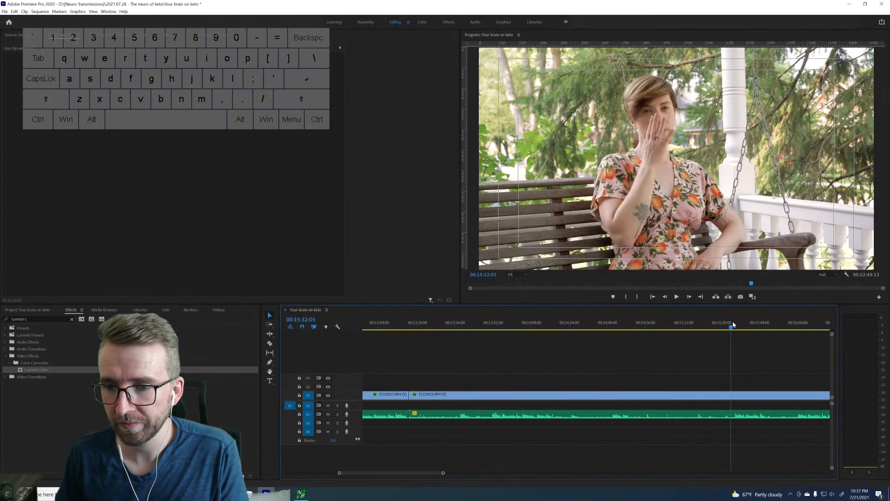
{"action": "key", "text": "space"}
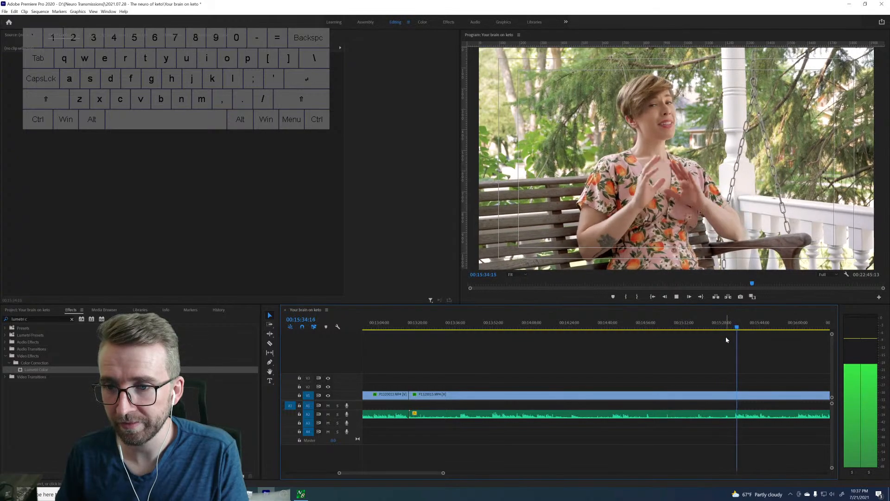
{"action": "key", "text": "space"}
{"action": "scroll", "coordinate": [726, 346], "scroll_direction": "down", "scroll_amount": 3}
{"action": "left_click", "coordinate": [691, 327]}
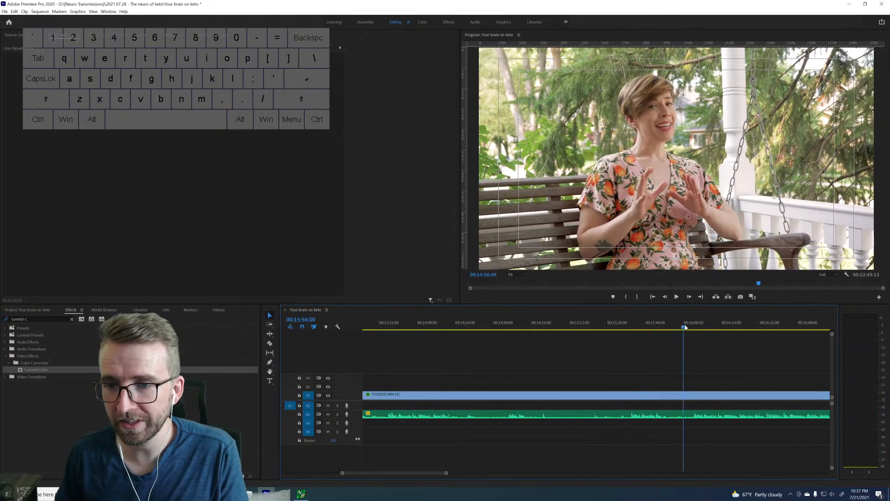
{"action": "key", "text": "space"}
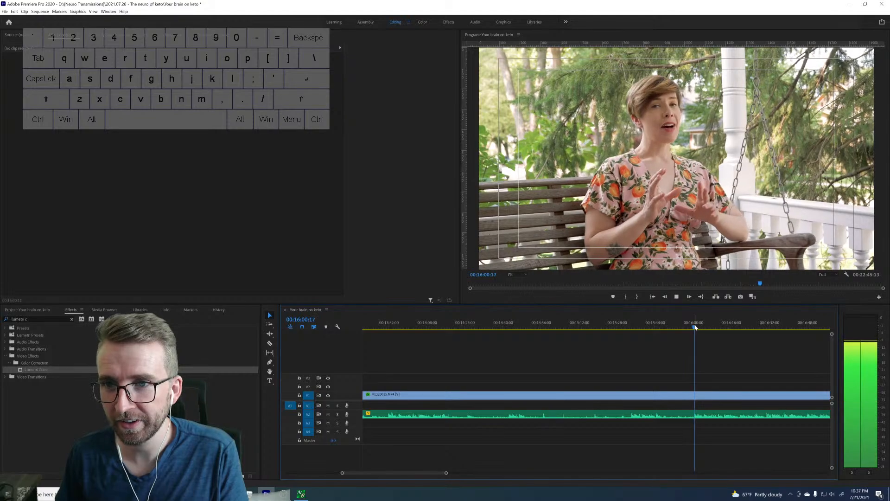
{"action": "key", "text": "space"}
{"action": "scroll", "coordinate": [692, 343], "scroll_direction": "down", "scroll_amount": 3}
{"action": "scroll", "coordinate": [692, 343], "scroll_direction": "down", "scroll_amount": 5}
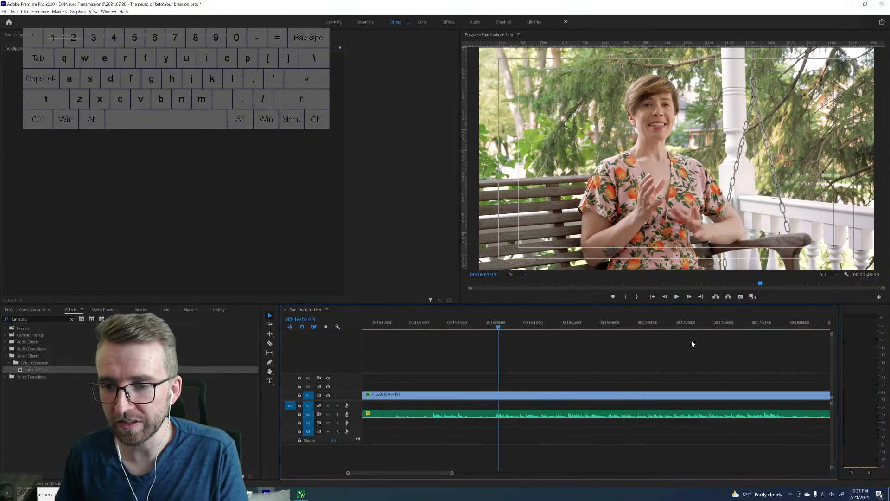
{"action": "left_click", "coordinate": [711, 327]}
{"action": "key", "text": "space"}
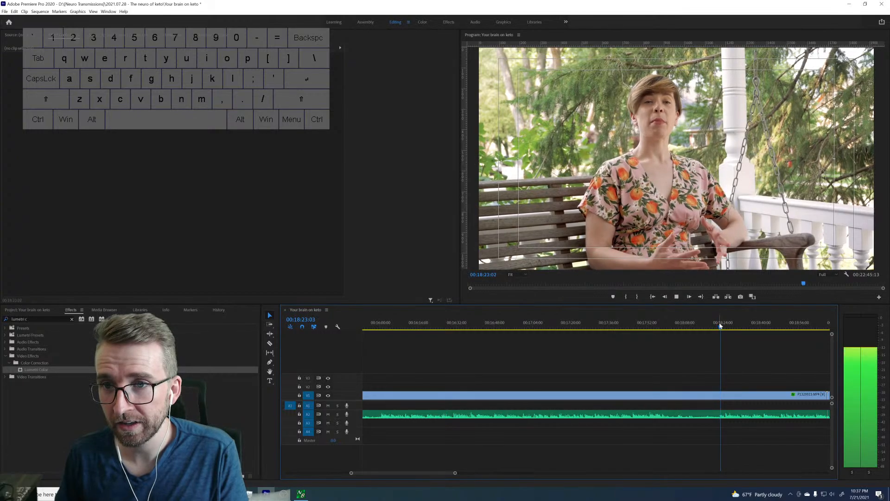
{"action": "key", "text": "space"}
{"action": "scroll", "coordinate": [649, 336], "scroll_direction": "up", "scroll_amount": 4}
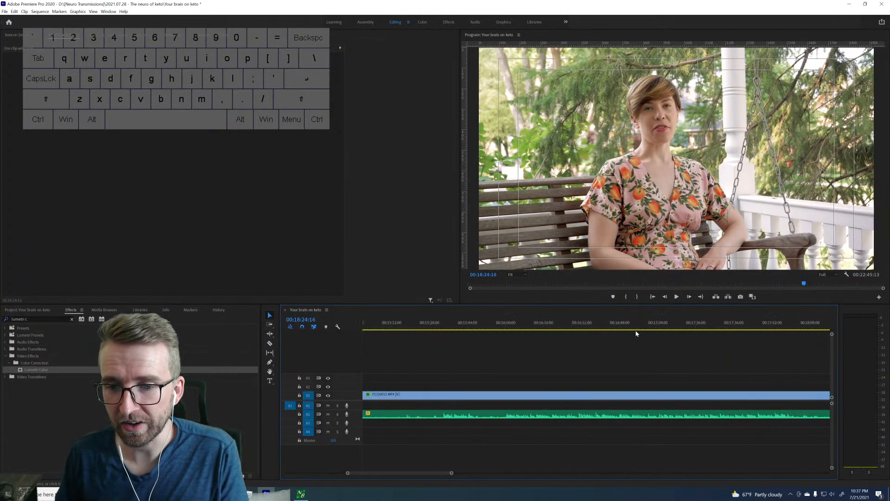
Return to the start of the porch-swing take near 16:00 and split the clip at 15:59:28.
{"action": "left_click", "coordinate": [534, 326]}
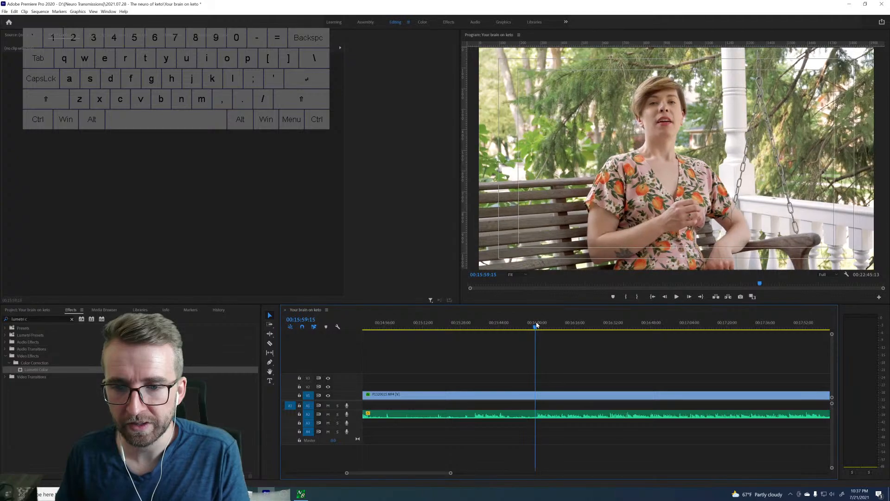
{"action": "left_click", "coordinate": [536, 325]}
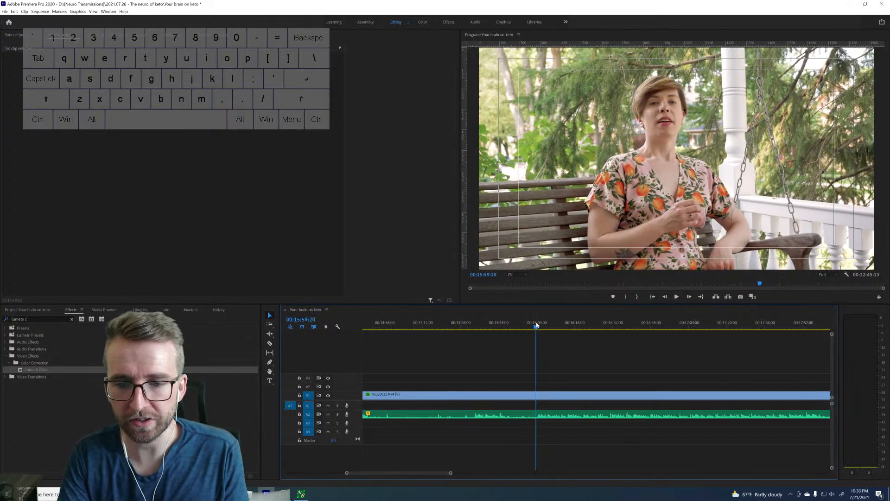
{"action": "key", "text": "space"}
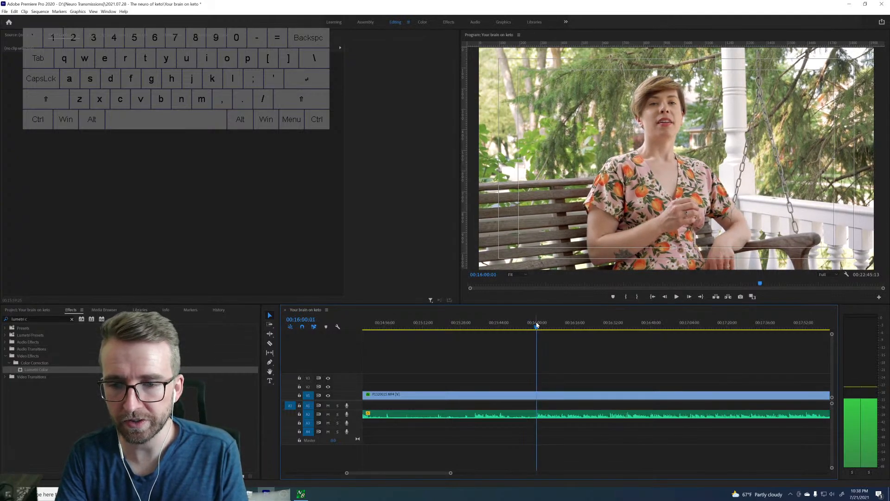
{"action": "key", "text": "Left"}
{"action": "key", "text": "Left"}
{"action": "key", "text": "Left"}
{"action": "key", "text": "Left"}
{"action": "key", "text": "Left"}
{"action": "key", "text": "Left"}
{"action": "key", "text": "Left"}
{"action": "key", "text": "Left"}
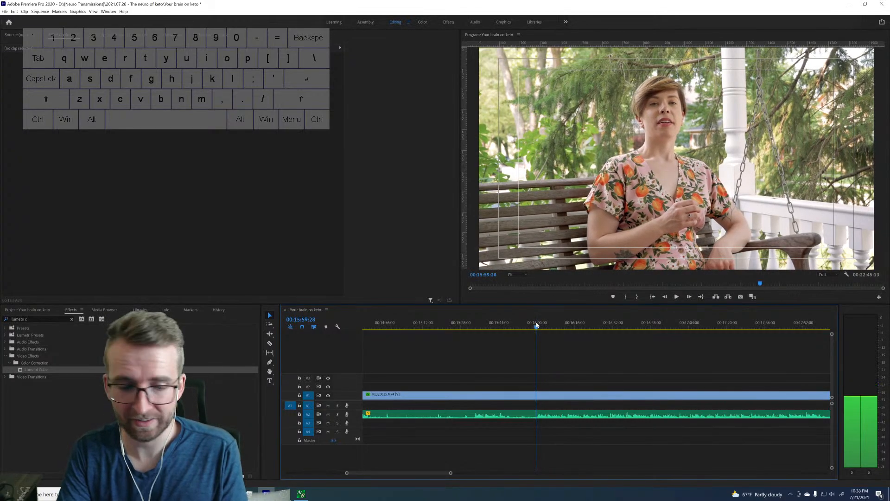
{"action": "key", "text": "ctrl+k"}
Ripple-delete the porch-swing footage between the 13:16:19 and 15:59:28 cuts and play the kept take.
{"action": "key", "text": "Up"}
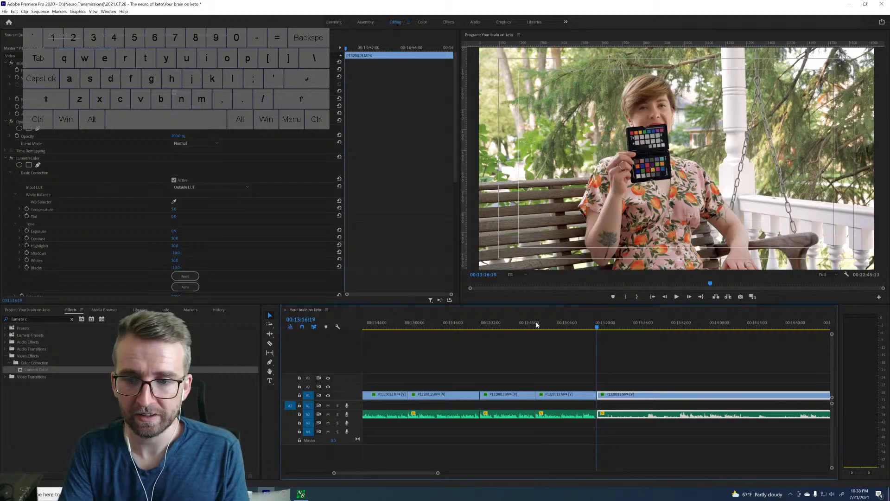
{"action": "key", "text": "shift+Delete"}
{"action": "key", "text": "space"}
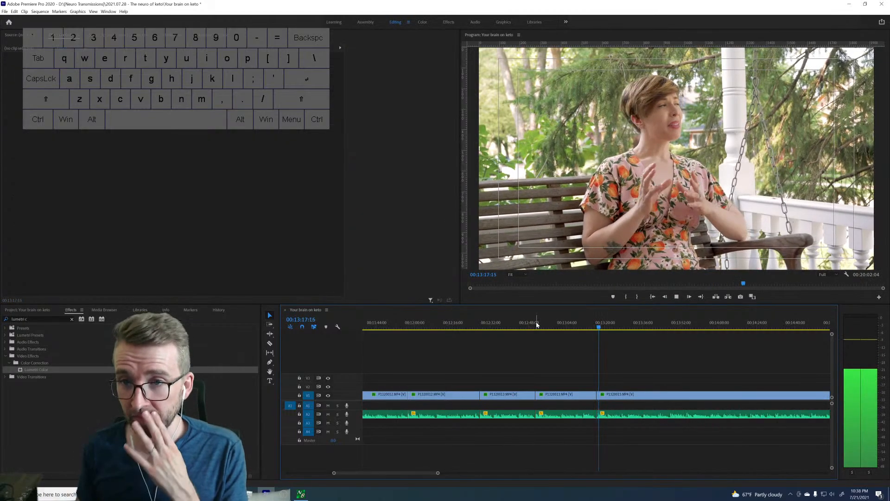
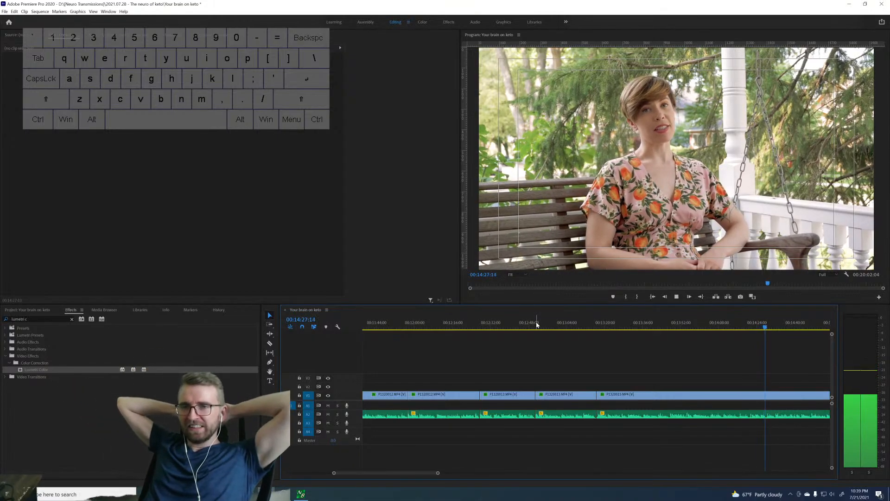
Replay the kept porch-swing take from about 14:06 to find where its line ends.
{"action": "key", "text": "space"}
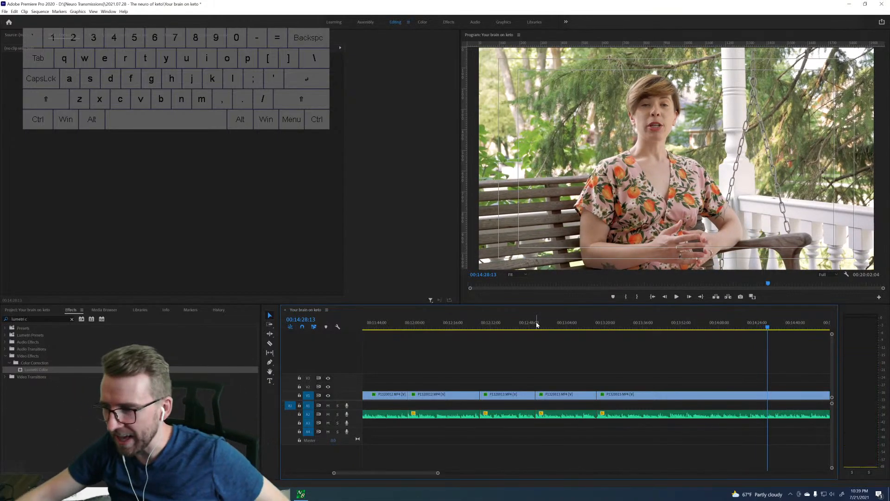
{"action": "left_click", "coordinate": [717, 328]}
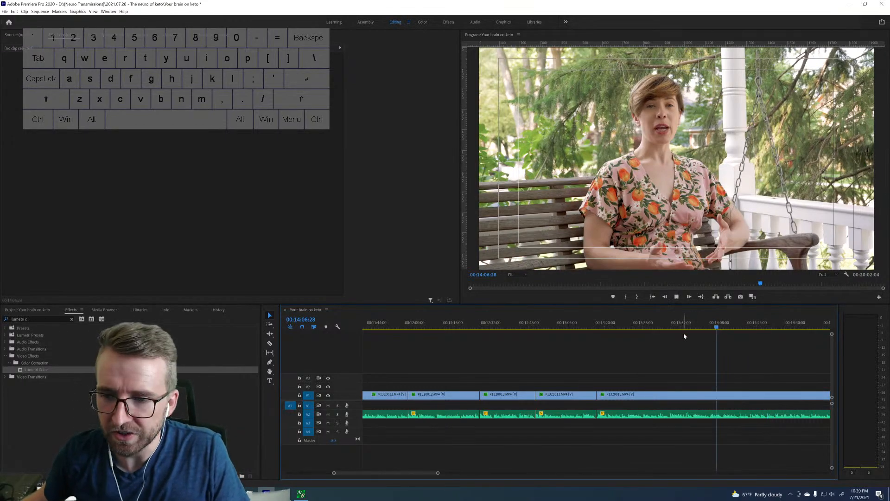
{"action": "key", "text": "space"}
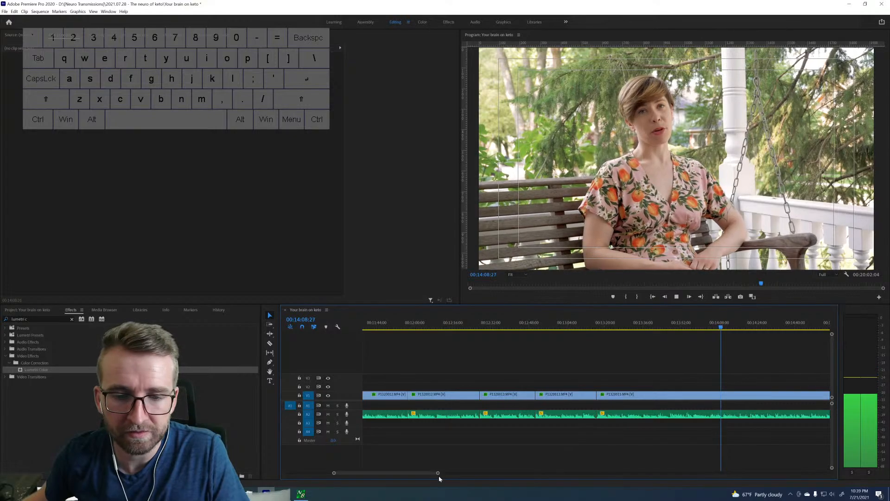
{"action": "left_click_drag", "start_coordinate": [439, 476], "coordinate": [426, 478]}
{"action": "scroll", "coordinate": [621, 382], "scroll_direction": "down", "scroll_amount": 6}
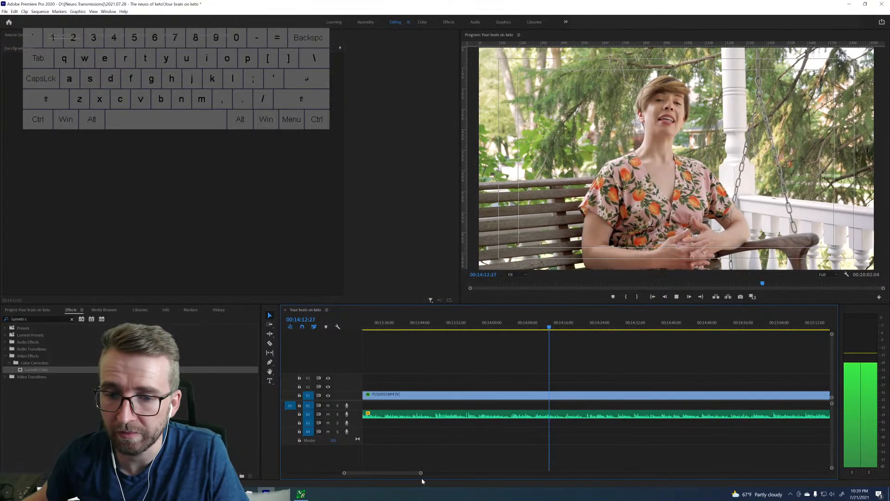
{"action": "left_click_drag", "start_coordinate": [421, 473], "coordinate": [406, 473]}
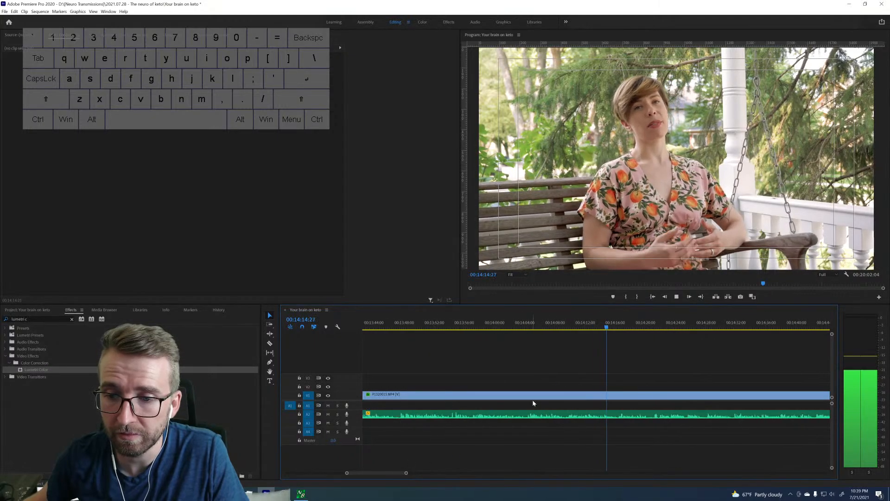
{"action": "scroll", "coordinate": [532, 401], "scroll_direction": "down", "scroll_amount": 3}
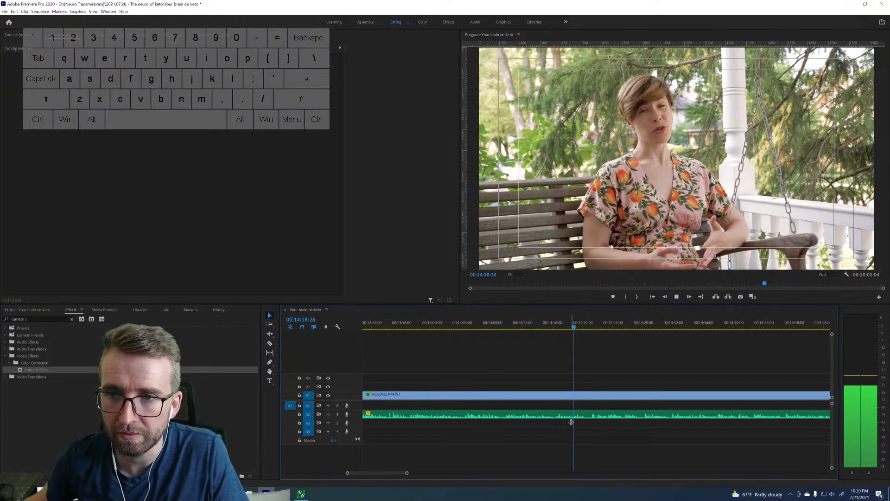
Stop at the end of the line and split the porch-swing clip at 14:20:17.
{"action": "key", "text": "space"}
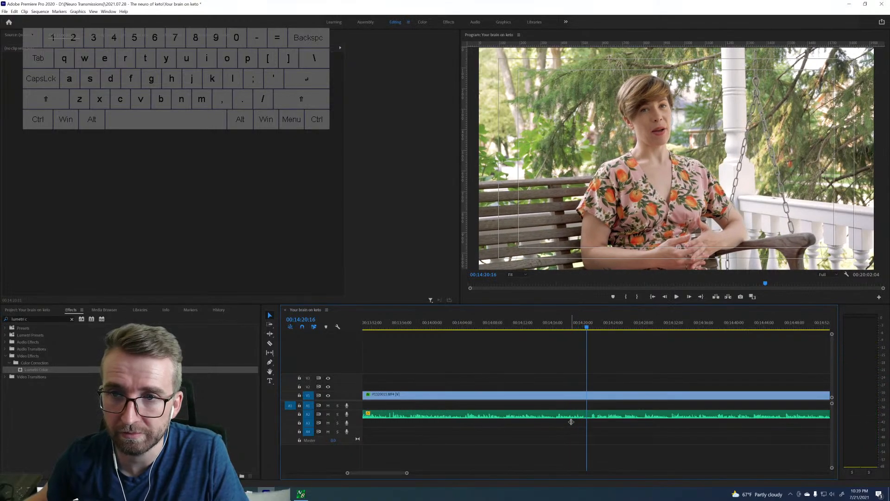
{"action": "key", "text": "Right"}
{"action": "key", "text": "Right"}
{"action": "key", "text": "Right"}
{"action": "key", "text": "Right"}
{"action": "key", "text": "Right"}
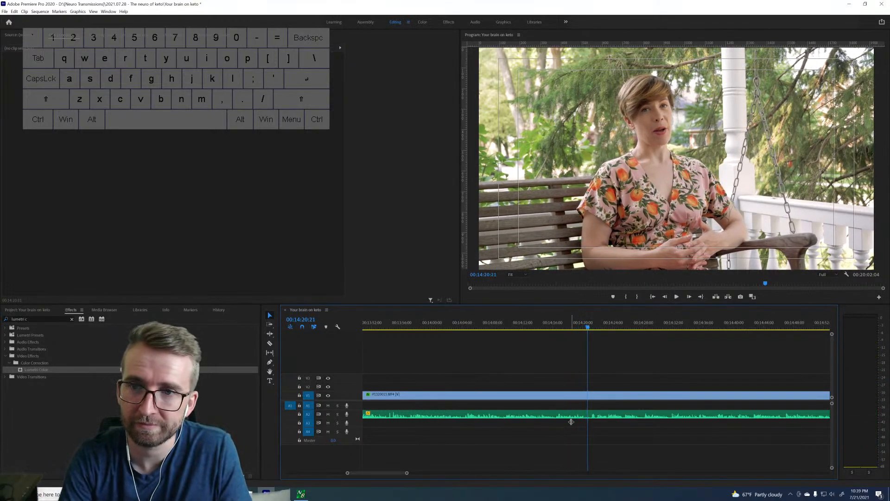
{"action": "key", "text": "Left"}
{"action": "key", "text": "Left"}
{"action": "key", "text": "Left"}
{"action": "key", "text": "Left"}
{"action": "key", "text": "Left"}
{"action": "key", "text": "Left"}
{"action": "key", "text": "Left"}
{"action": "key", "text": "ctrl+k"}
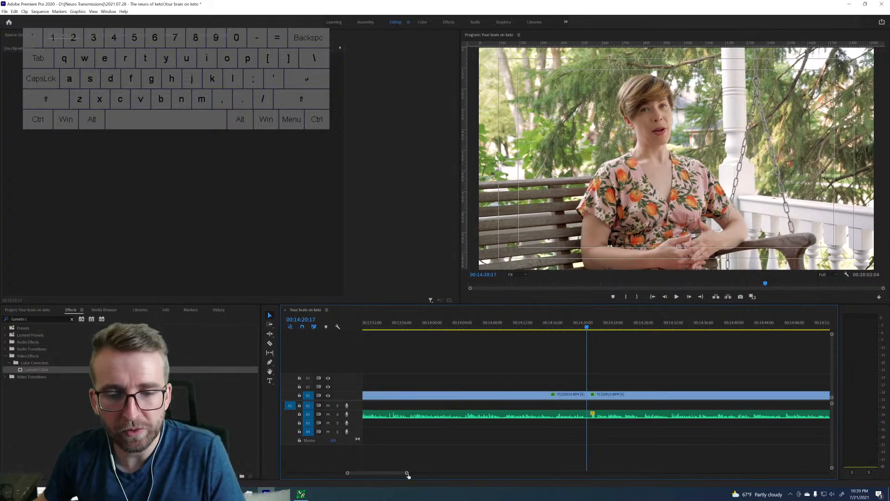
Sample the takes after the 14:20:17 cut around 15:36 and 17:11.
{"action": "left_click_drag", "start_coordinate": [407, 474], "coordinate": [452, 473]}
{"action": "left_click", "coordinate": [677, 326]}
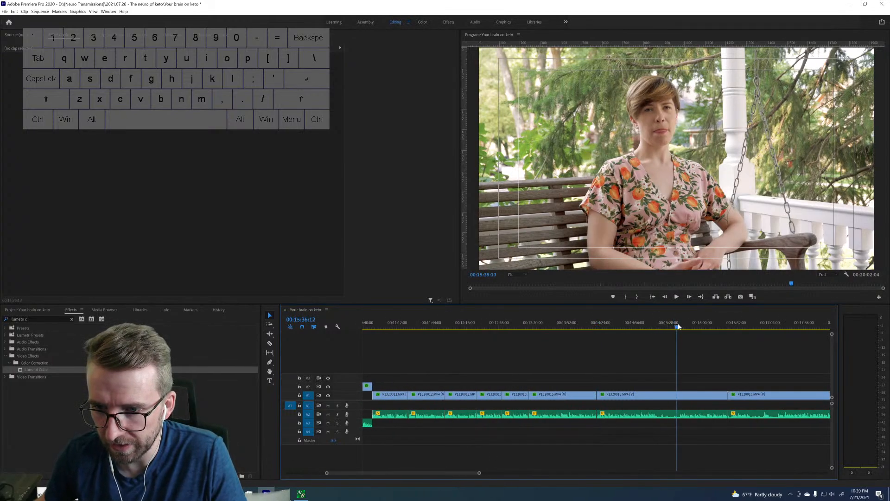
{"action": "key", "text": "space"}
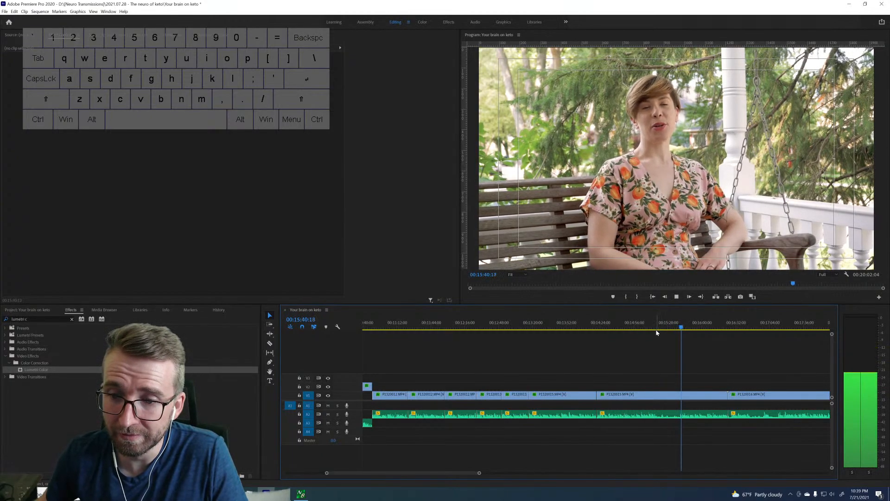
{"action": "key", "text": "space"}
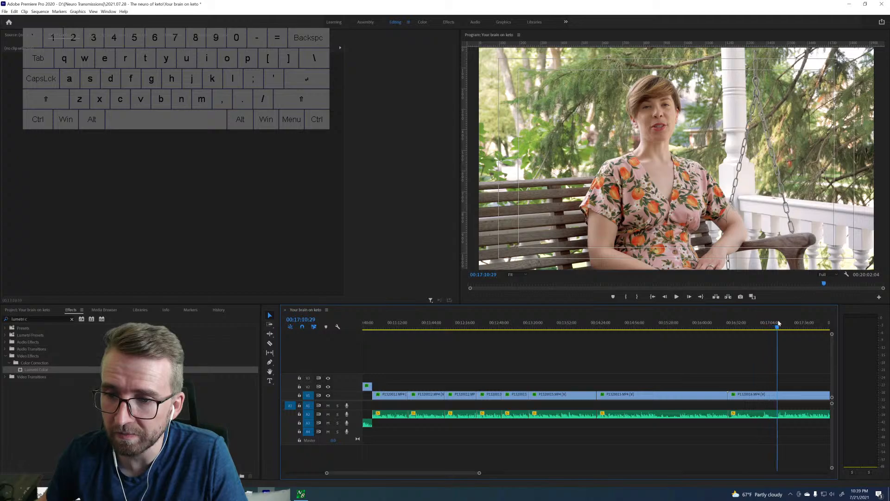
{"action": "key", "text": "space"}
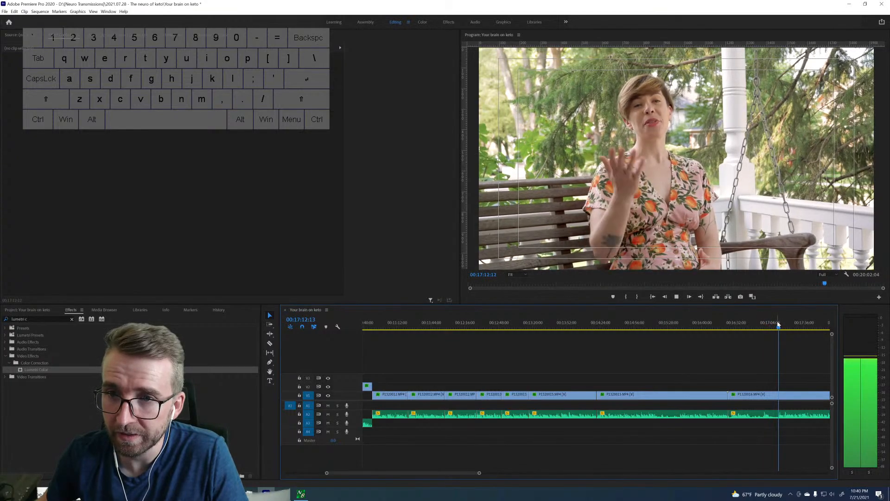
{"action": "key", "text": "space"}
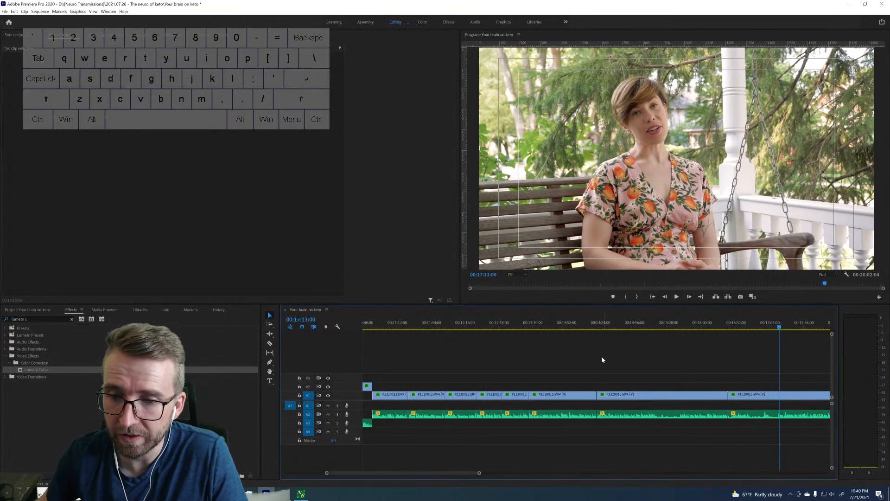
Return to 14:20:07 and play the take that follows the cut up to about 14:46.
{"action": "left_click", "coordinate": [595, 329]}
{"action": "left_click_drag", "start_coordinate": [599, 328], "coordinate": [596, 328]}
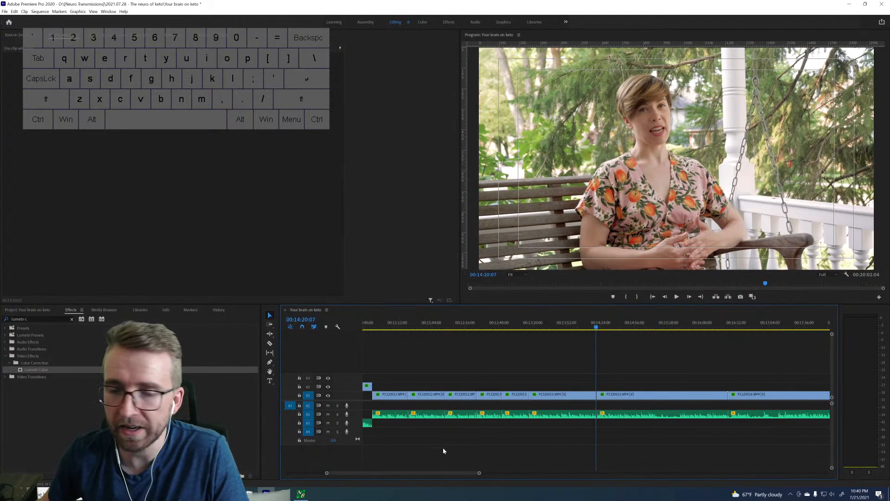
{"action": "left_click_drag", "start_coordinate": [480, 474], "coordinate": [457, 472]}
{"action": "scroll", "coordinate": [494, 384], "scroll_direction": "down", "scroll_amount": 3}
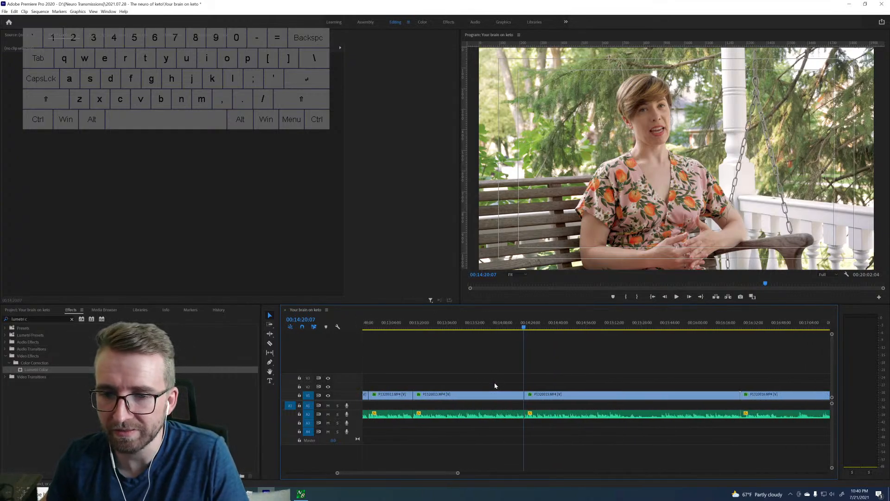
{"action": "left_click_drag", "start_coordinate": [459, 473], "coordinate": [426, 472]}
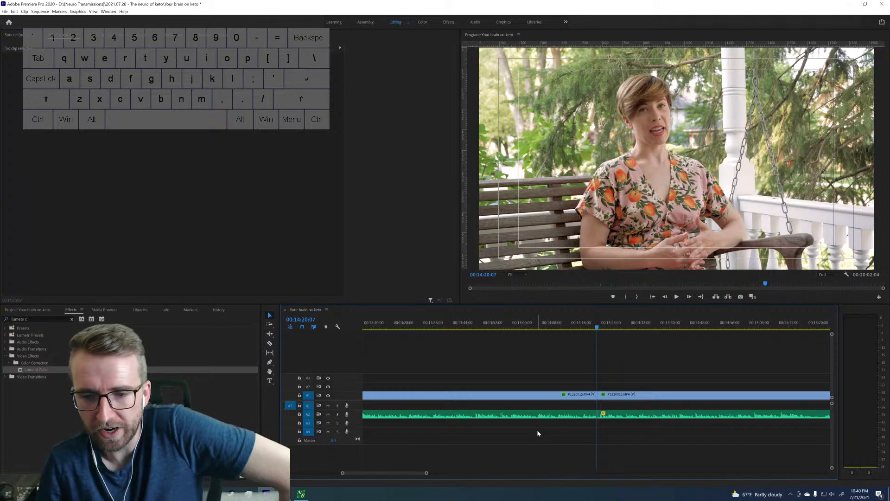
{"action": "key", "text": "space"}
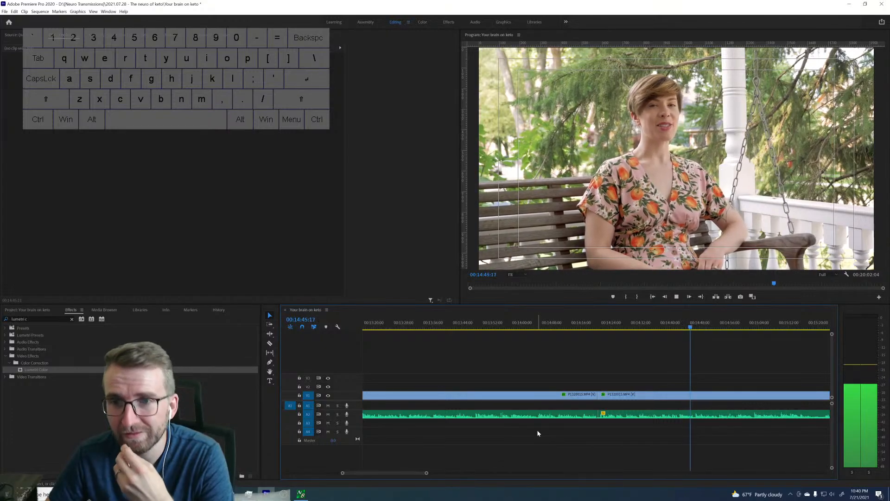
{"action": "key", "text": "space"}
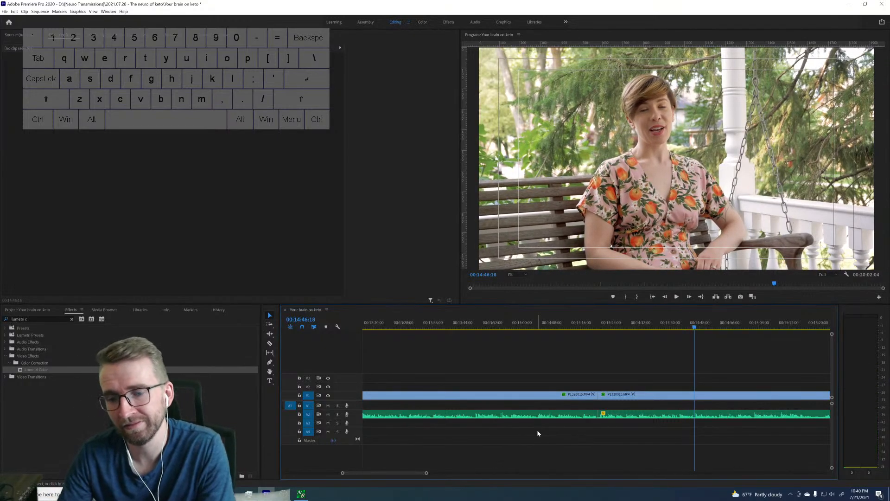
Play the take on from 14:46, recheck its ending around 15:13, and split the clip at 15:15:00.
{"action": "key", "text": "space"}
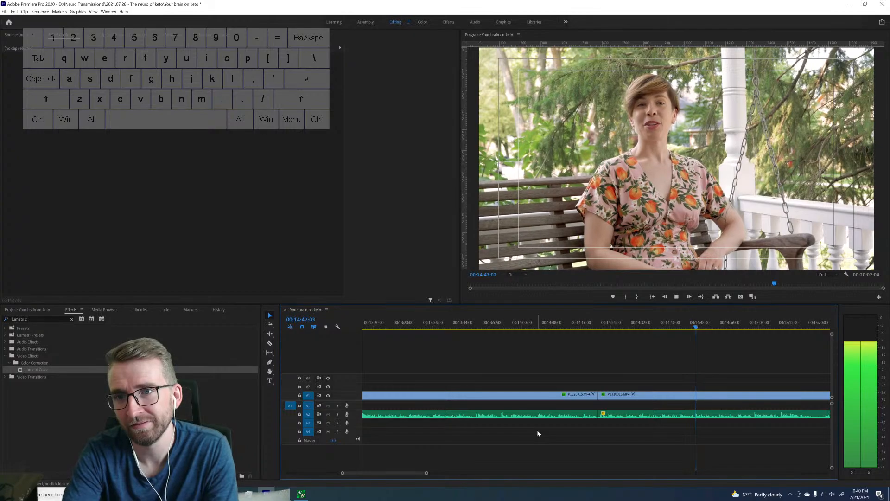
{"action": "scroll", "coordinate": [569, 421], "scroll_direction": "right", "scroll_amount": 5}
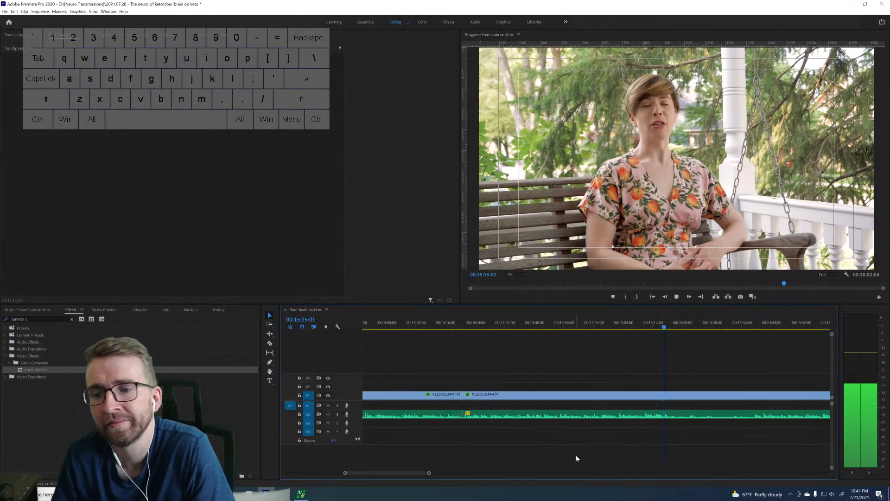
{"action": "key", "text": "space"}
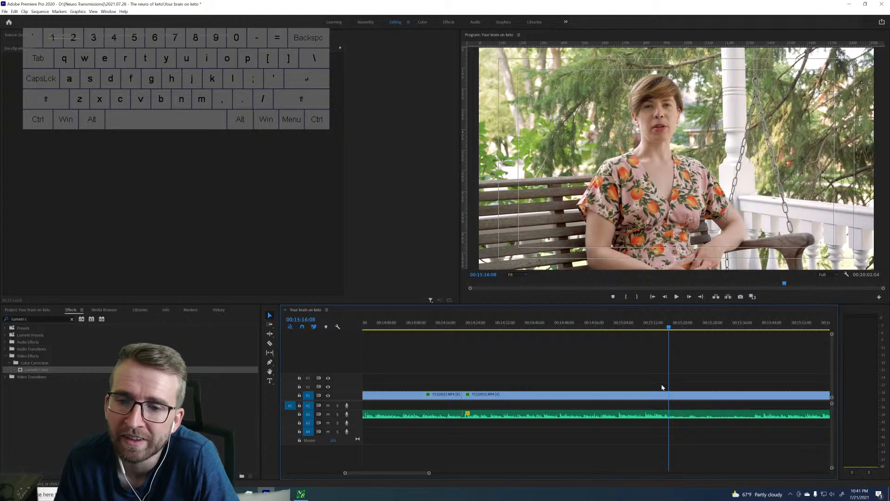
{"action": "key", "text": "space"}
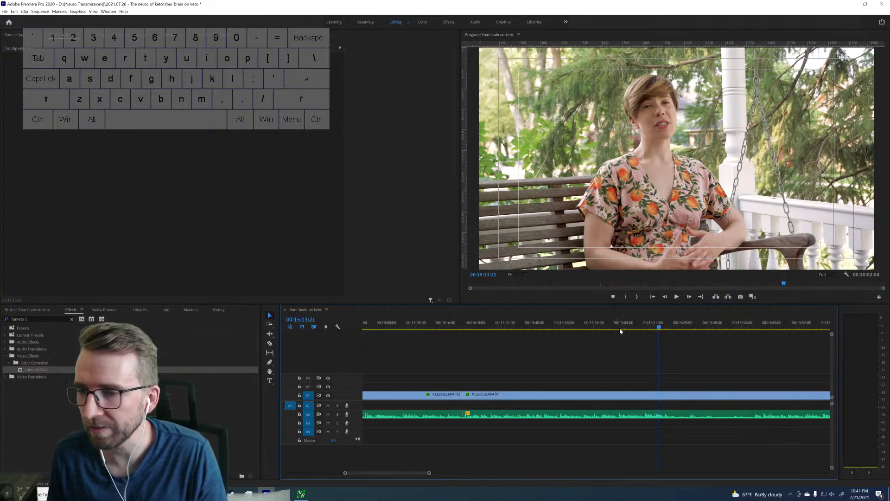
{"action": "key", "text": "space"}
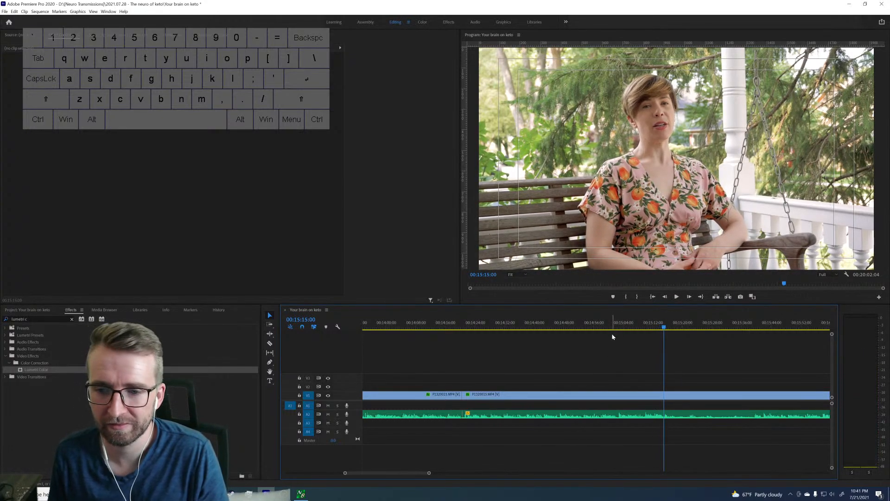
Sample the take after the 15:15:00 cut, playing it from about 15:41.
{"action": "left_click", "coordinate": [757, 326]}
{"action": "key", "text": "space"}
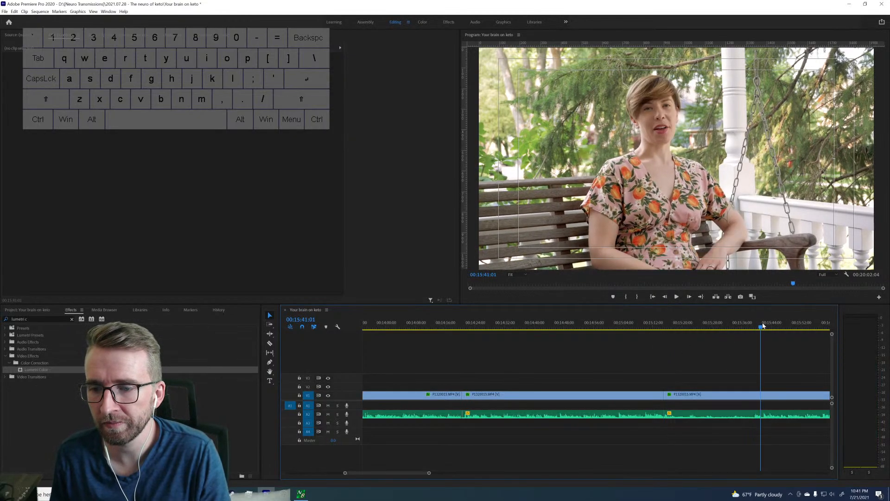
{"action": "key", "text": "space"}
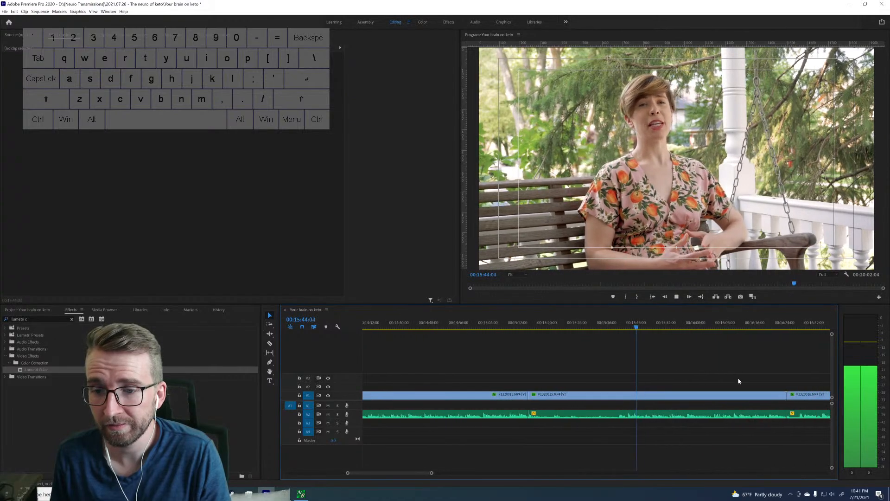
{"action": "key", "text": "space"}
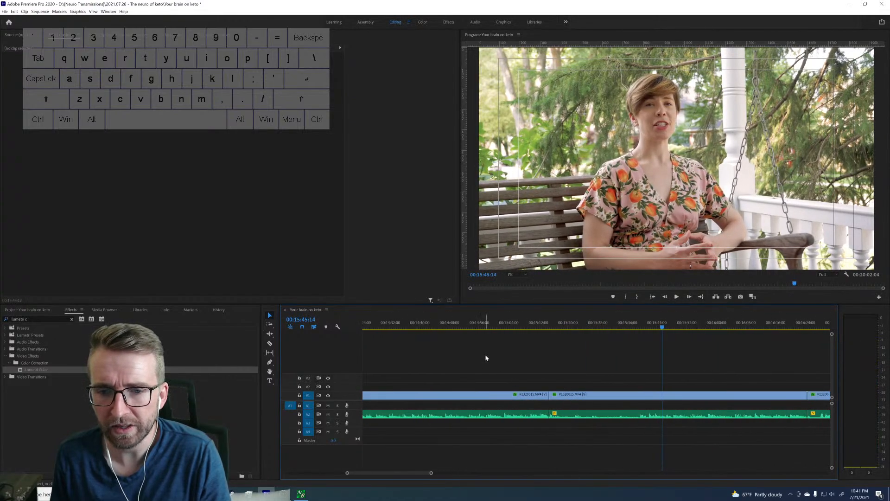
Replay the take from about 14:47, split it at 15:02:11, and ripple-delete the piece up to the 15:15:00 cut.
{"action": "left_click", "coordinate": [444, 328]}
{"action": "key", "text": "space"}
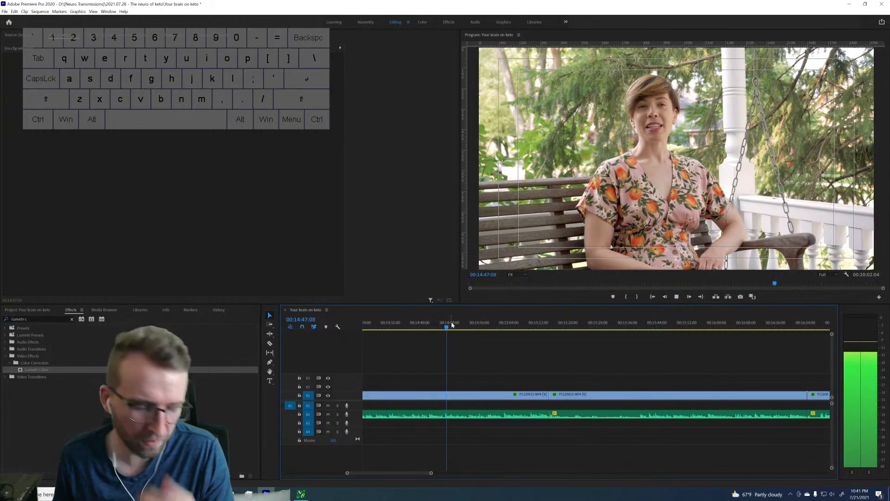
{"action": "left_click", "coordinate": [468, 328]}
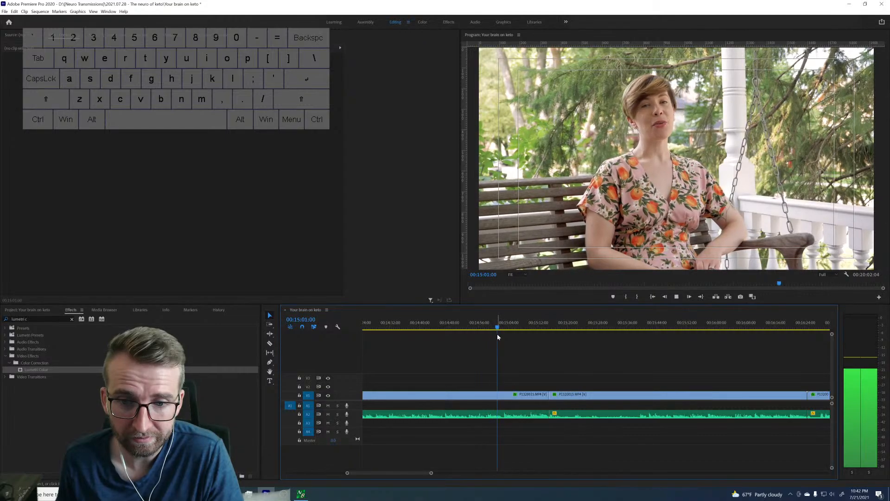
{"action": "key", "text": "space"}
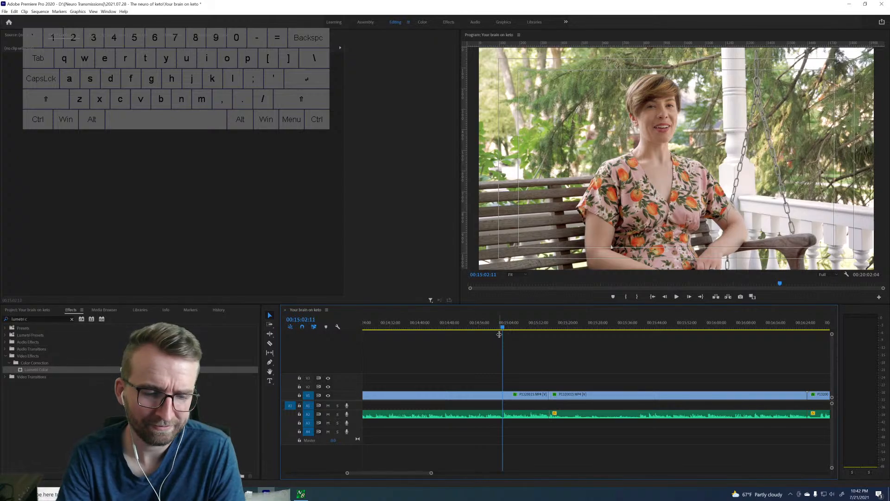
{"action": "left_click", "coordinate": [531, 396]}
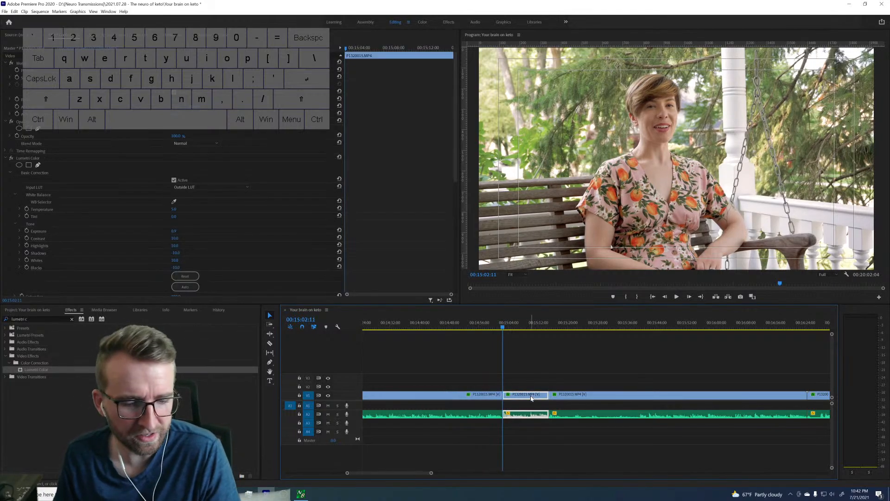
{"action": "key", "text": "shift+Delete"}
Split at the next take's start at 15:45:04, ripple-trim the footage back to the 15:02:11 cut, and play the kept take.
{"action": "left_click", "coordinate": [624, 325]}
{"action": "key", "text": "space"}
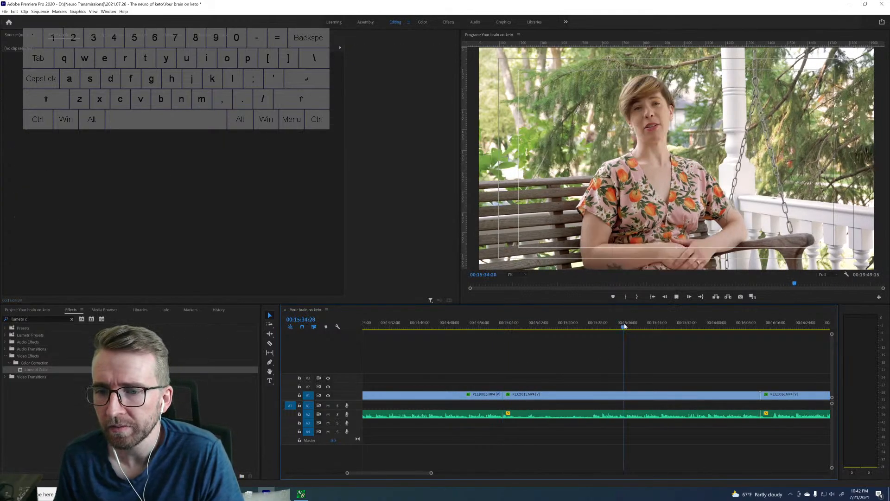
{"action": "left_click_drag", "start_coordinate": [636, 322], "coordinate": [662, 320]}
{"action": "key", "text": "space"}
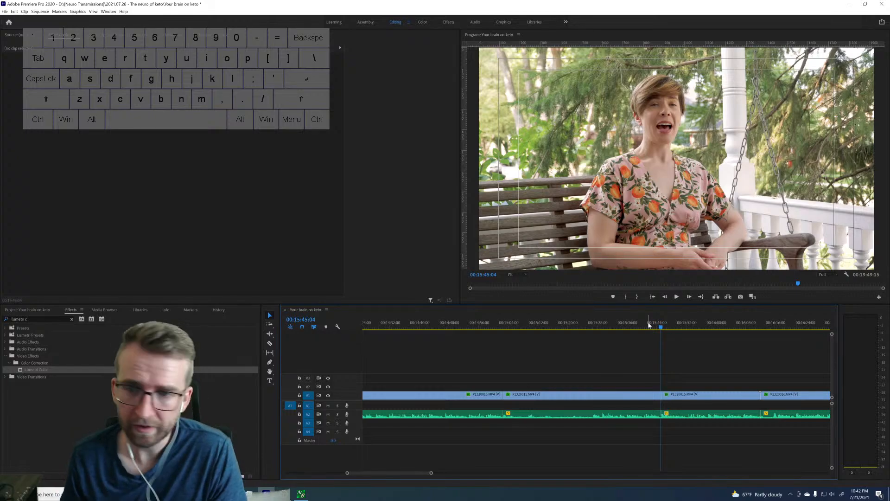
{"action": "key", "text": "q"}
{"action": "key", "text": "space"}
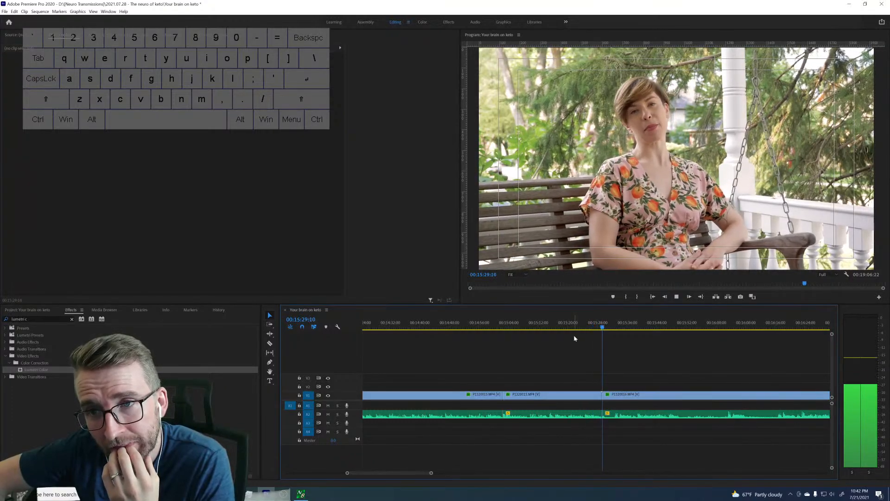
{"action": "key", "text": "space"}
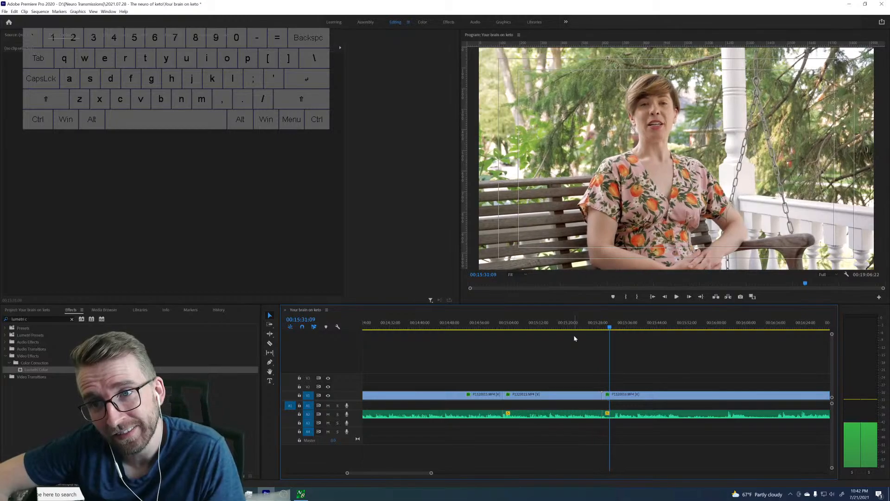
Split the footage at 15:30:14 and play the take's opening after the cut to about 15:32.
{"action": "key", "text": "Left"}
{"action": "key", "text": "Left"}
{"action": "key", "text": "Left"}
{"action": "key", "text": "Left"}
{"action": "key", "text": "Left"}
{"action": "key", "text": "Left"}
{"action": "key", "text": "Left"}
{"action": "key", "text": "Left"}
{"action": "key", "text": "Left"}
{"action": "key", "text": "Left"}
{"action": "key", "text": "Left"}
{"action": "key", "text": "Left"}
{"action": "key", "text": "Left"}
{"action": "key", "text": "Left"}
{"action": "key", "text": "Left"}
{"action": "key", "text": "Left"}
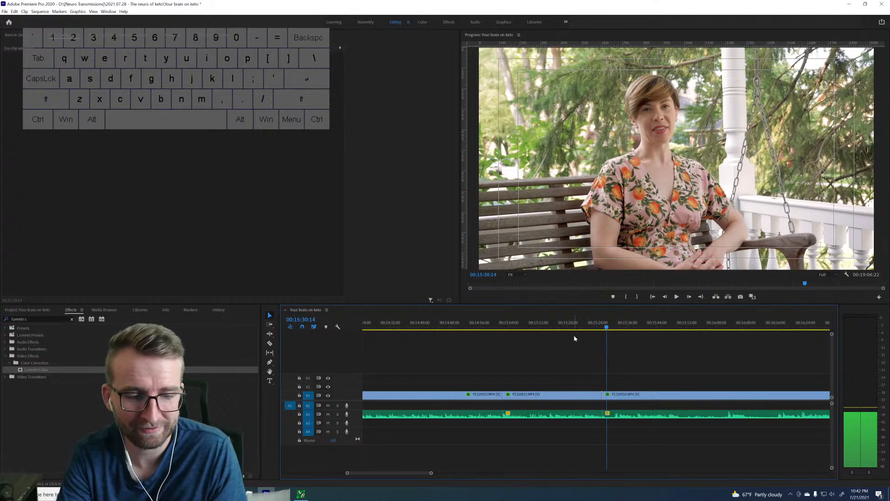
{"action": "key", "text": "ctrl+k"}
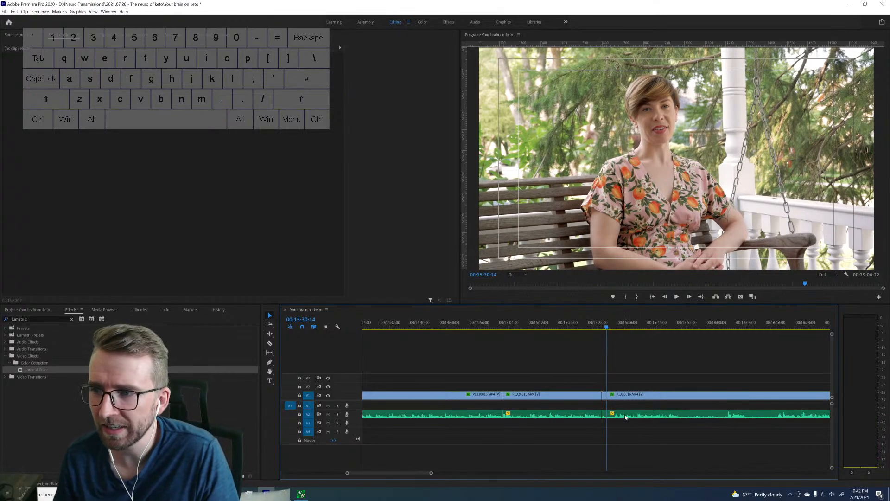
{"action": "left_click_drag", "start_coordinate": [431, 474], "coordinate": [406, 473]}
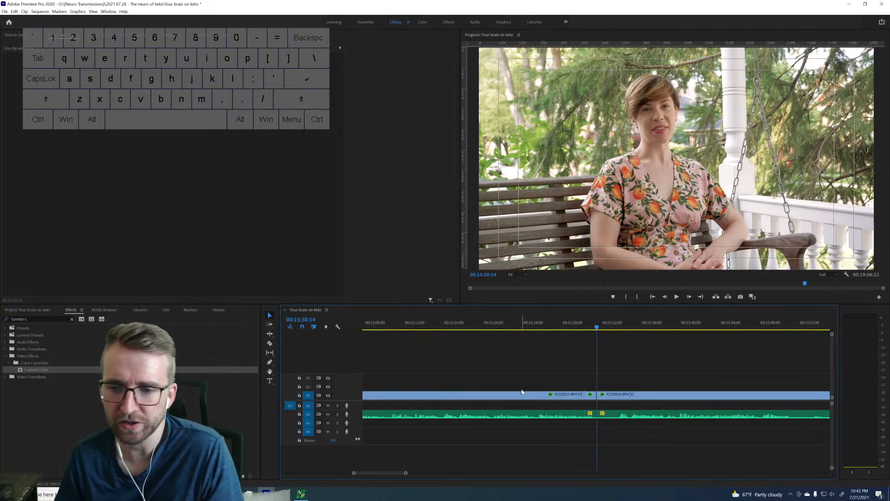
{"action": "key", "text": "space"}
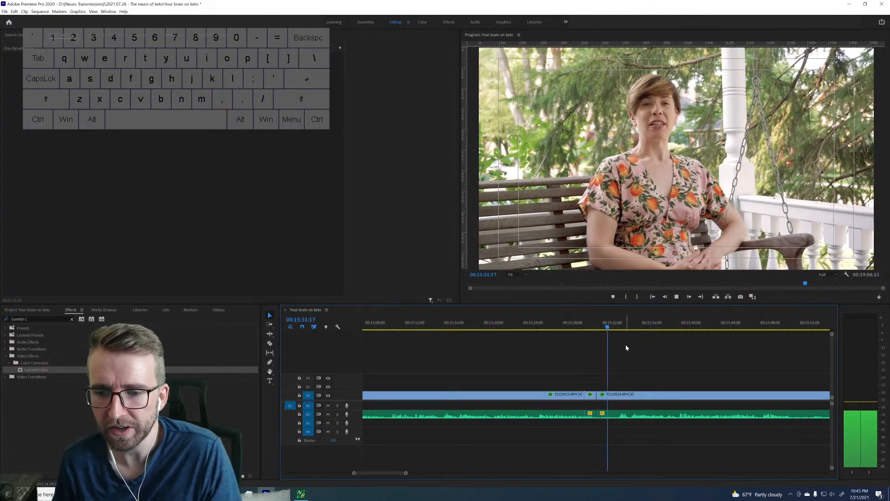
{"action": "key", "text": "space"}
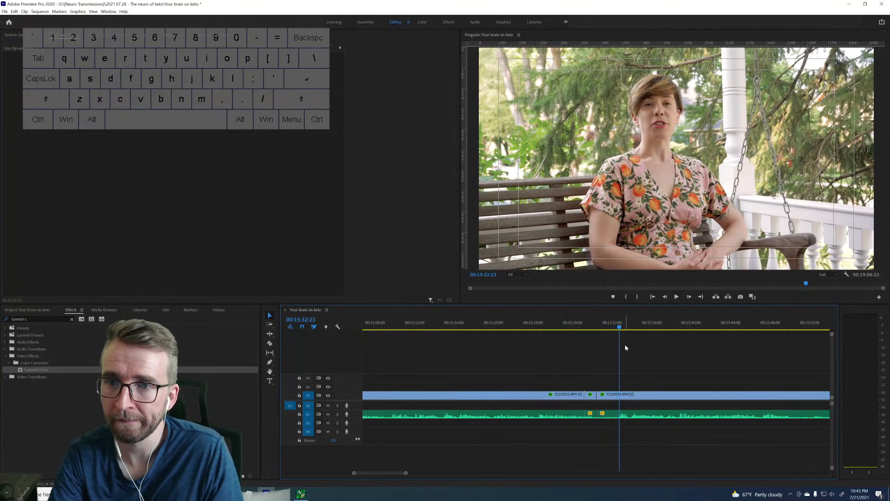
{"action": "key", "text": "Left"}
{"action": "key", "text": "Left"}
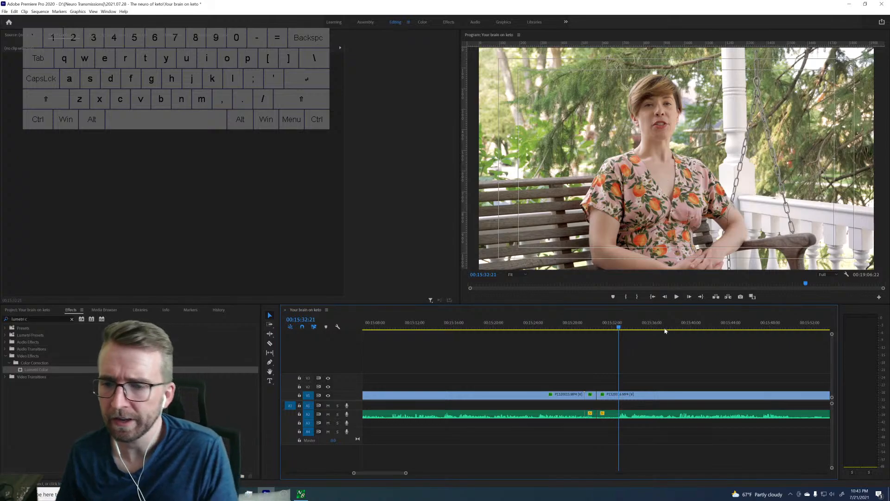
Split the last clip at 17:49:28 and ripple-delete the footage back to the 15:30:14 cut.
{"action": "left_click_drag", "start_coordinate": [407, 474], "coordinate": [434, 474]}
{"action": "scroll", "coordinate": [656, 399], "scroll_direction": "down", "scroll_amount": 5}
{"action": "scroll", "coordinate": [655, 399], "scroll_direction": "down", "scroll_amount": 8}
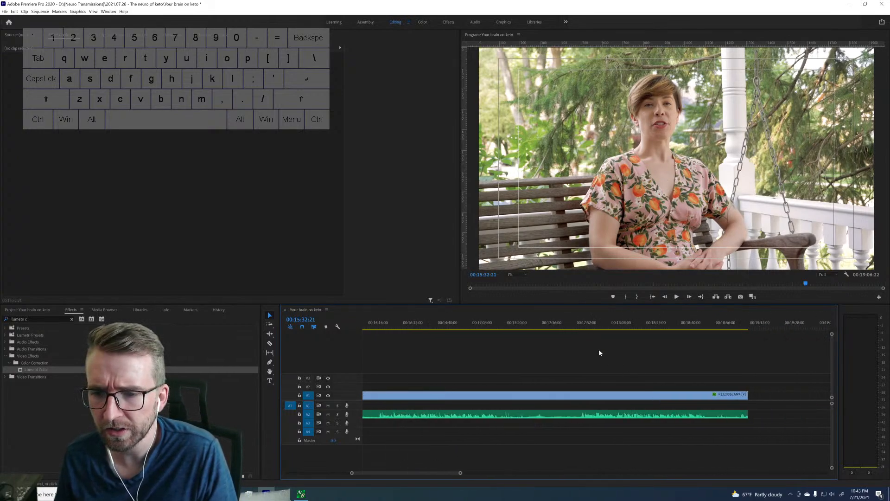
{"action": "left_click_drag", "start_coordinate": [580, 325], "coordinate": [580, 325]}
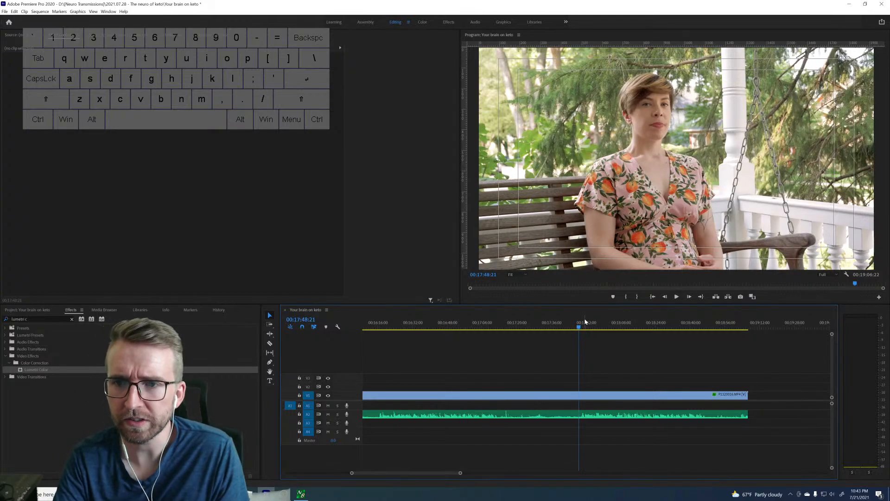
{"action": "key", "text": "space"}
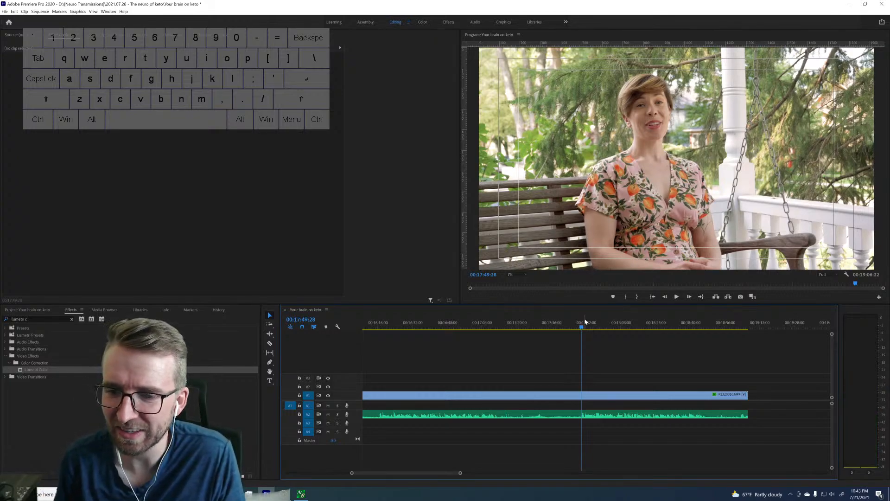
{"action": "key", "text": "ctrl+k"}
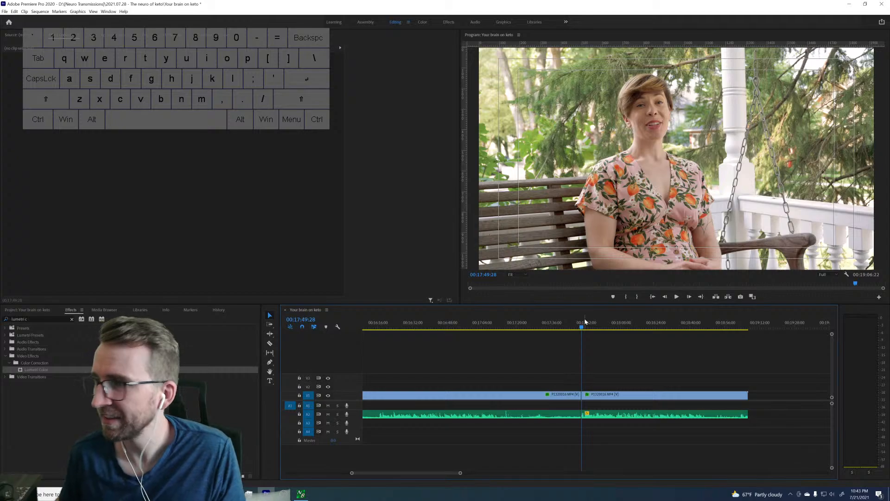
{"action": "left_click", "coordinate": [564, 396]}
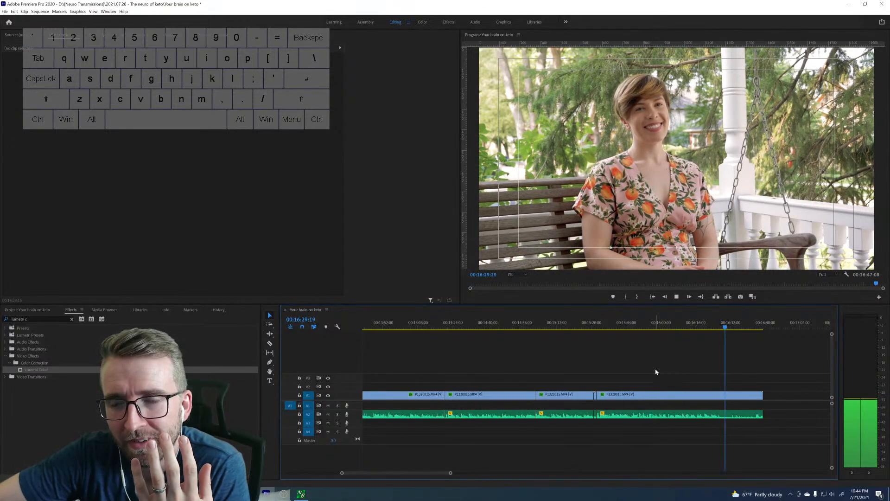
Play the final take to its end, split it at 16:33:04, and delete the leftover tail.
{"action": "key", "text": "space"}
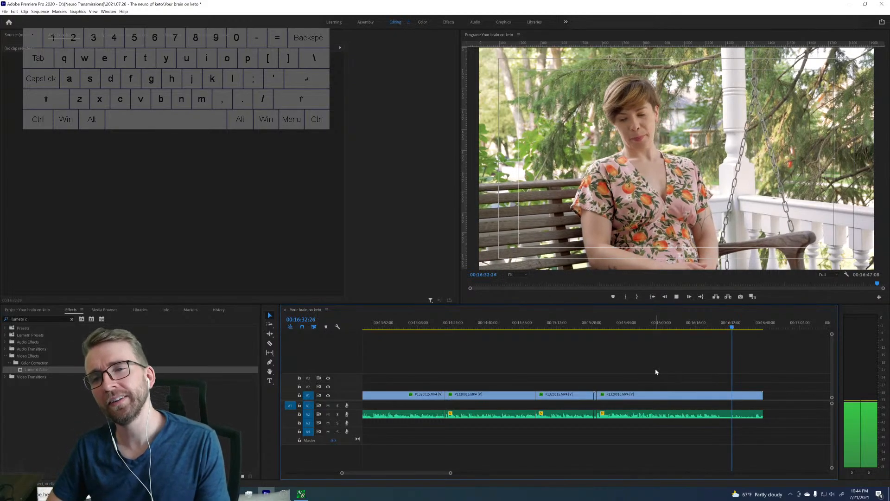
{"action": "key", "text": "space"}
{"action": "key", "text": "ctrl+k"}
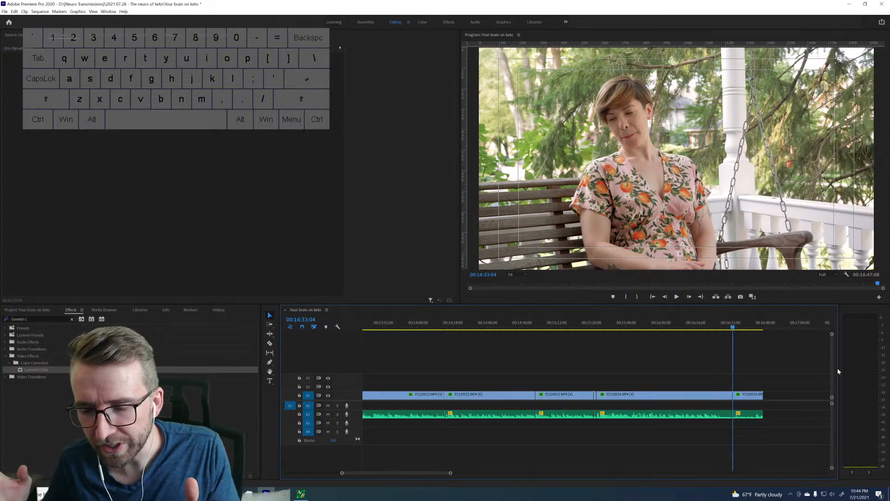
{"action": "left_click", "coordinate": [748, 395]}
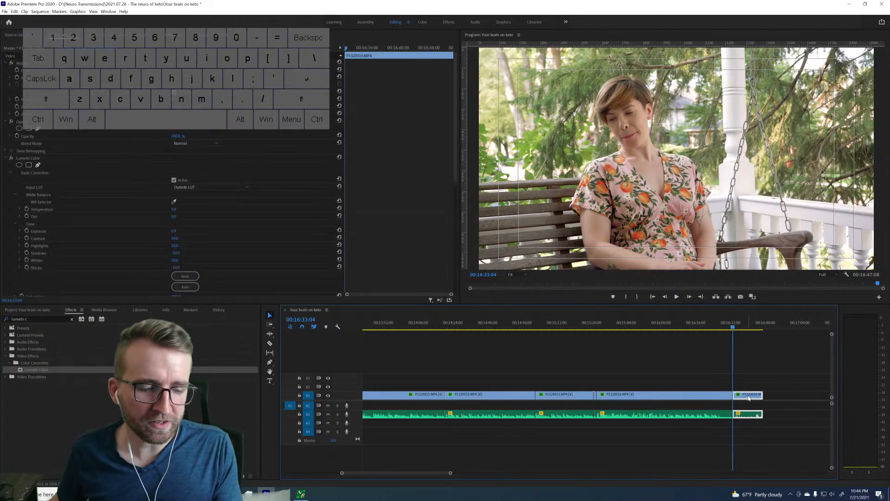
{"action": "key", "text": "Delete"}
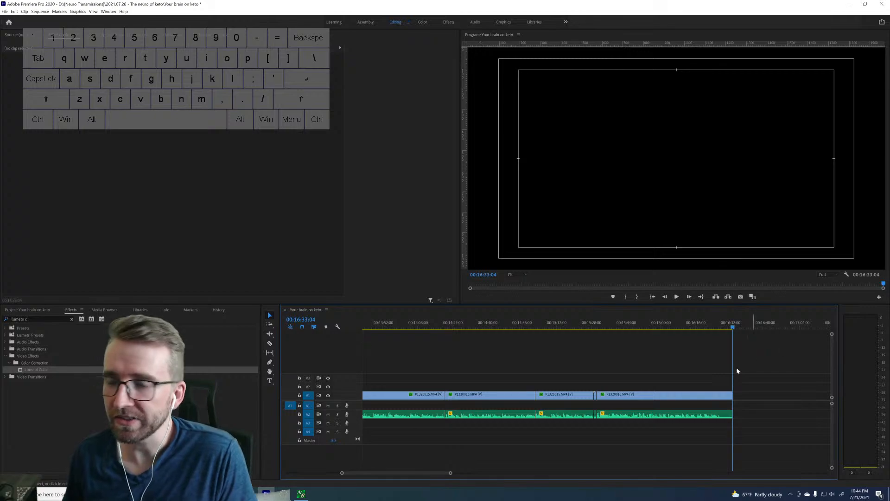
Move the clips around the 10-minute mark from V2 and A3 down into the gap on V1 and A2.
{"action": "left_click_drag", "start_coordinate": [451, 474], "coordinate": [571, 472]}
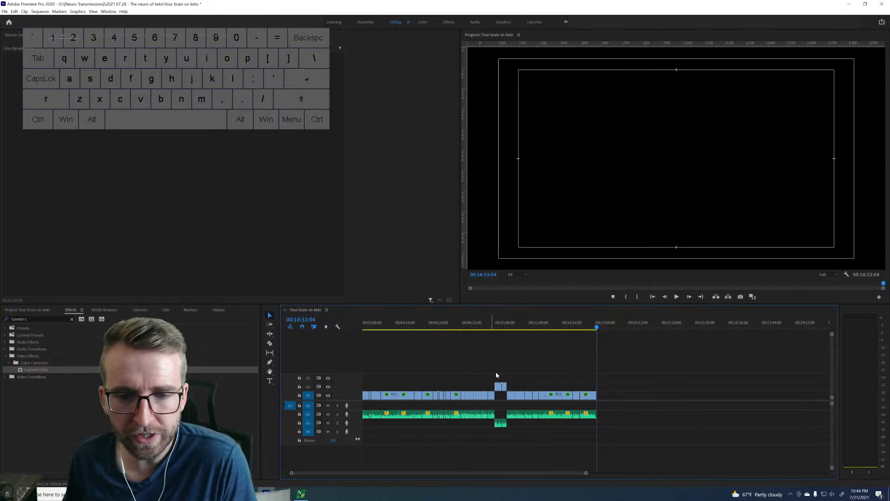
{"action": "left_click", "coordinate": [491, 325]}
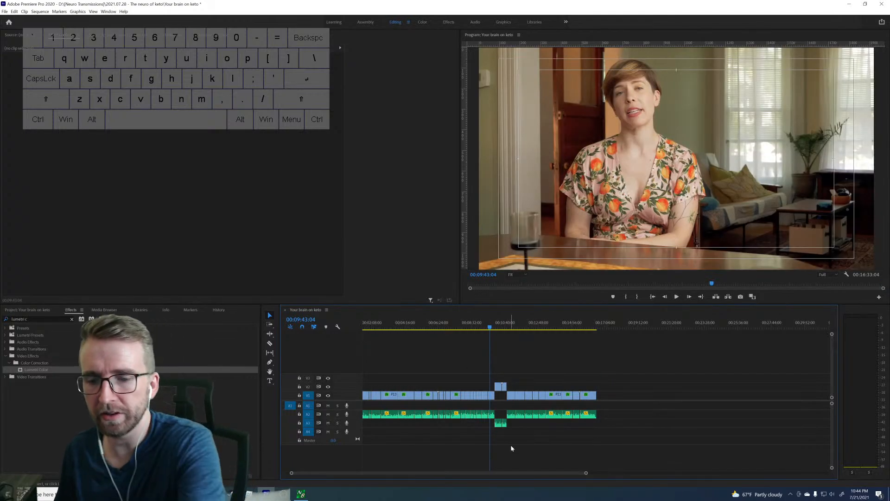
{"action": "left_click_drag", "start_coordinate": [587, 474], "coordinate": [488, 485]}
{"action": "left_click_drag", "start_coordinate": [673, 365], "coordinate": [743, 413]}
{"action": "left_click_drag", "start_coordinate": [421, 474], "coordinate": [624, 463]}
Check where the sequence ends, then play it from the start to about 00:00:41.
{"action": "left_click", "coordinate": [521, 322]}
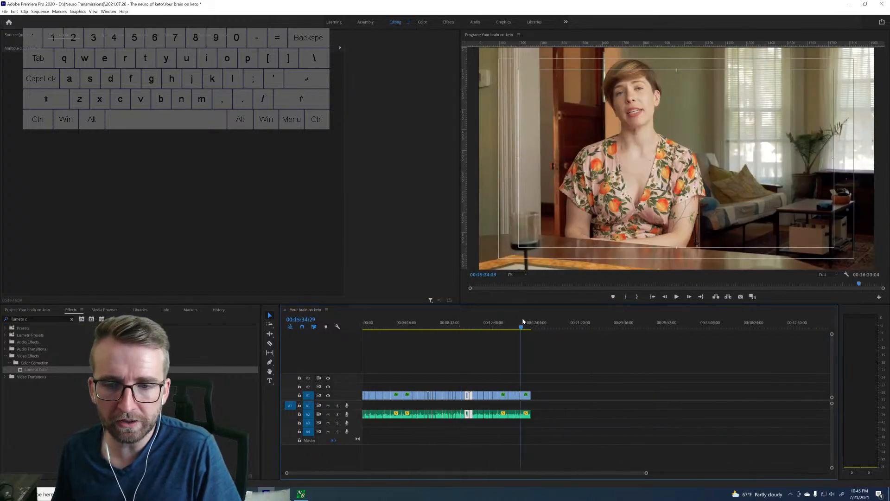
{"action": "key", "text": "Down"}
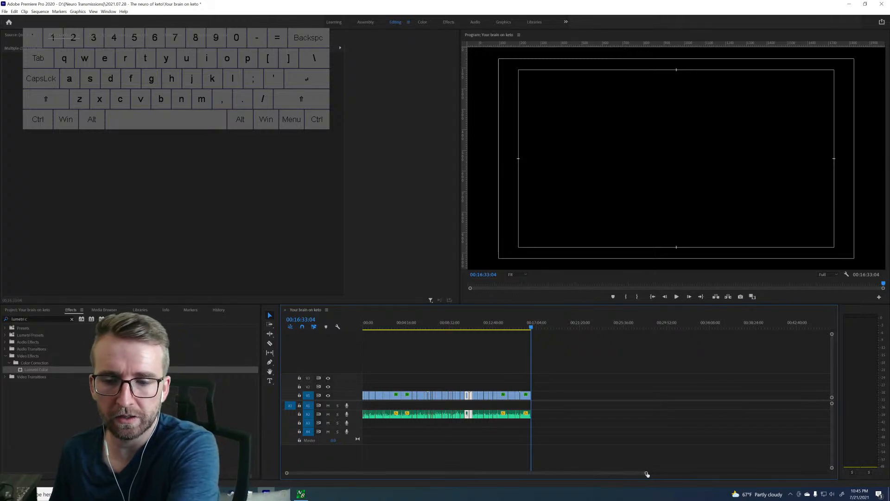
{"action": "left_click_drag", "start_coordinate": [646, 473], "coordinate": [616, 472]}
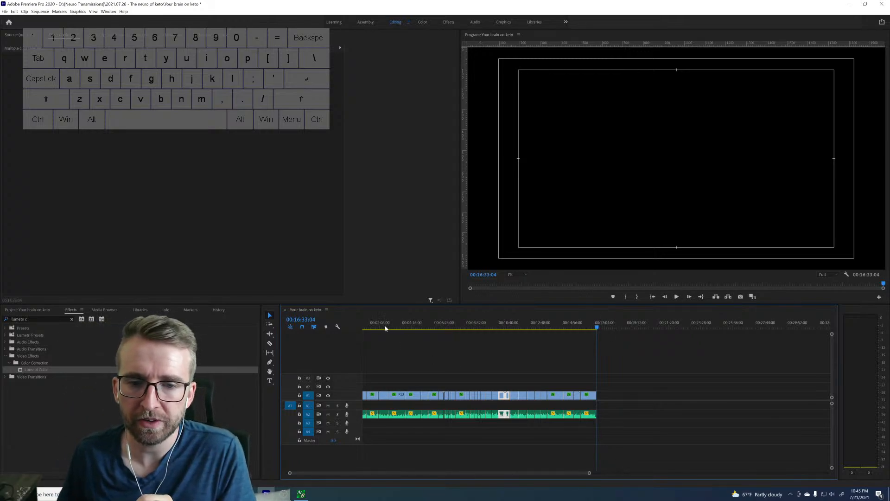
{"action": "key", "text": "Home"}
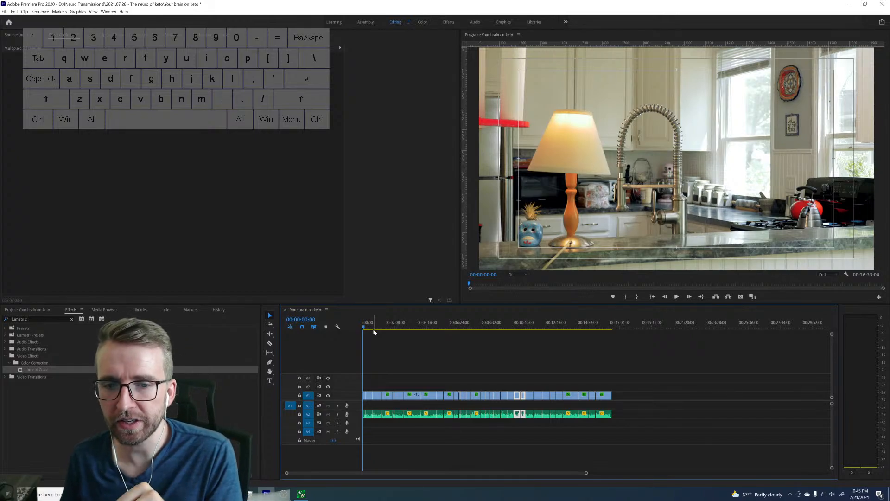
{"action": "key", "text": "space"}
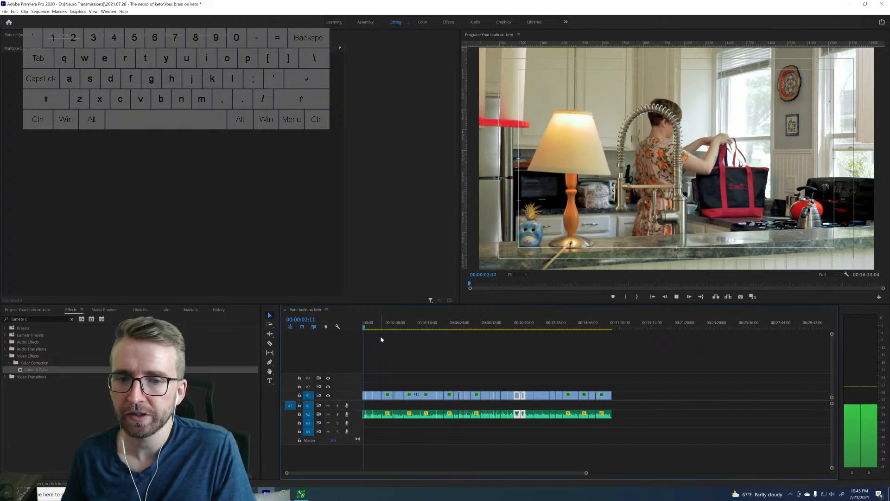
{"action": "left_click_drag", "start_coordinate": [585, 474], "coordinate": [483, 476]}
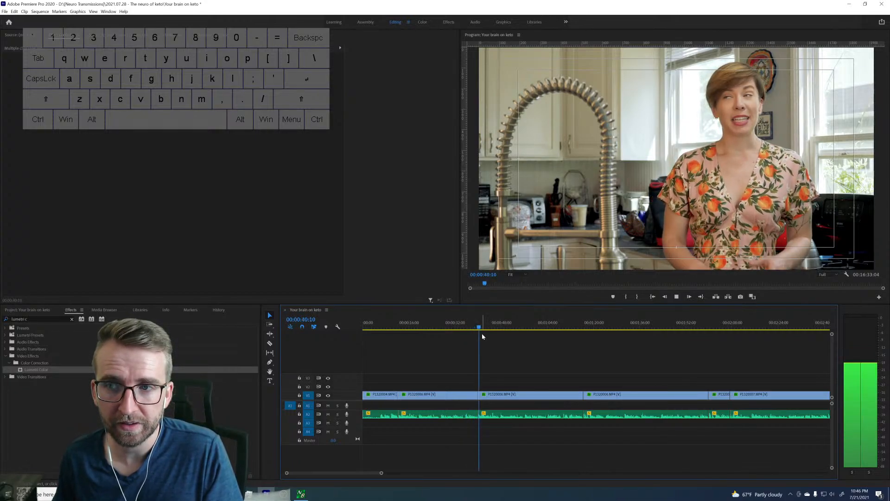
{"action": "key", "text": "space"}
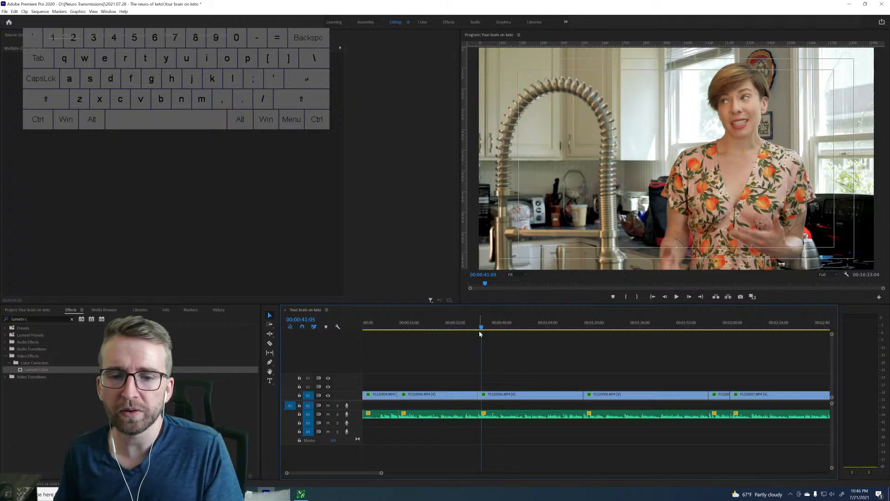
Replay the transition between the second and third clips around 00:00:40.
{"action": "left_click", "coordinate": [477, 327]}
{"action": "left_click", "coordinate": [475, 328]}
{"action": "key", "text": "space"}
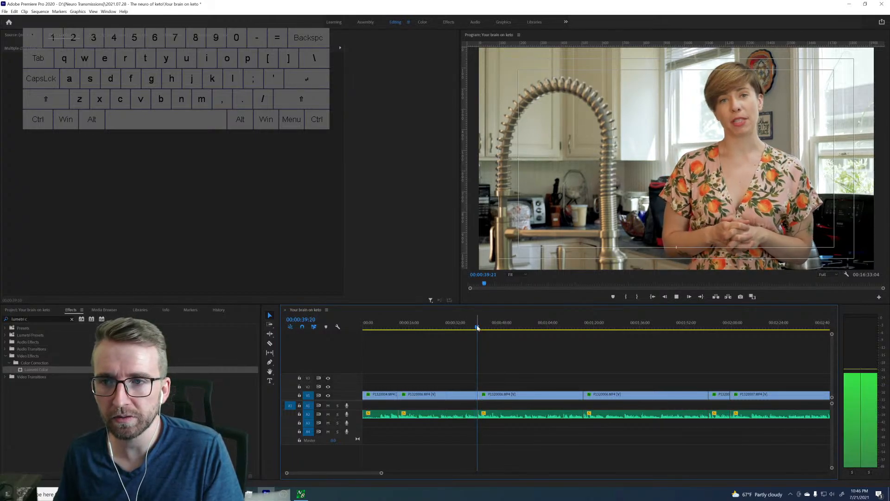
{"action": "key", "text": "space"}
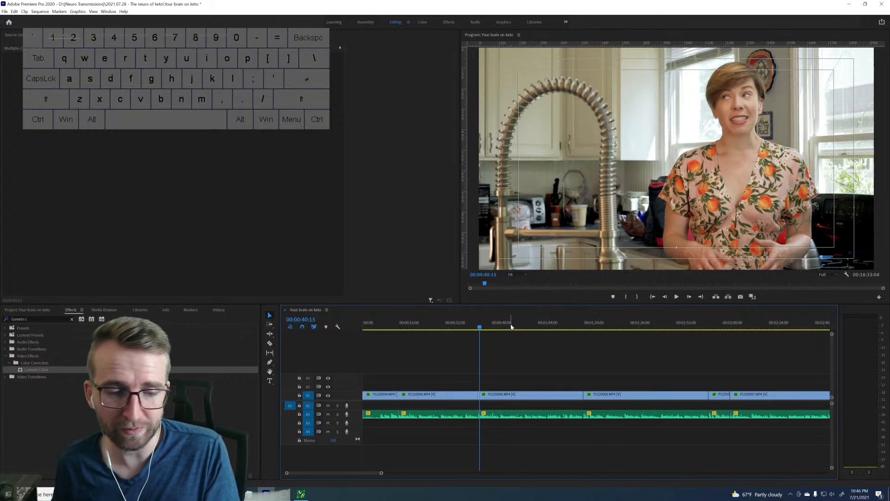
Scale up the second clip on V1 to create a tighter shot of the speaker.
{"action": "left_click", "coordinate": [474, 327]}
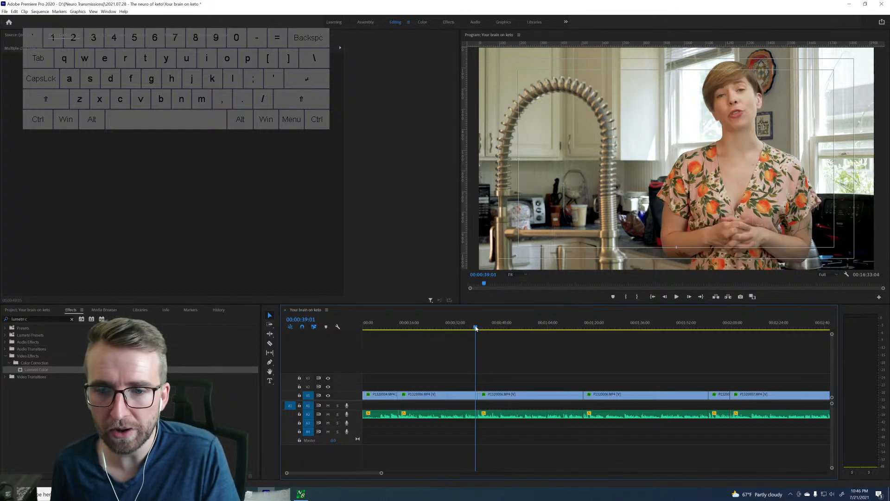
{"action": "left_click", "coordinate": [435, 394]}
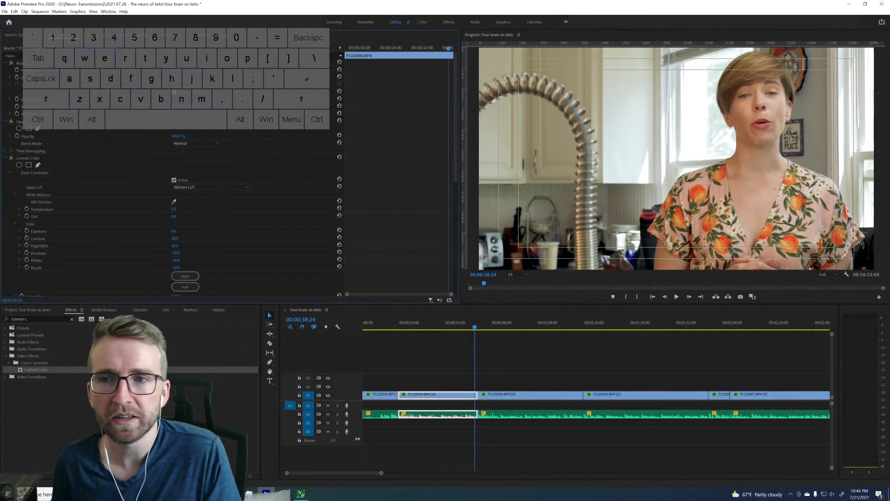
At the first clip's last frame, 00:00:12:10, add a horizontal guide at the speaker's eyes and a vertical guide through the face.
{"action": "left_click", "coordinate": [395, 325]}
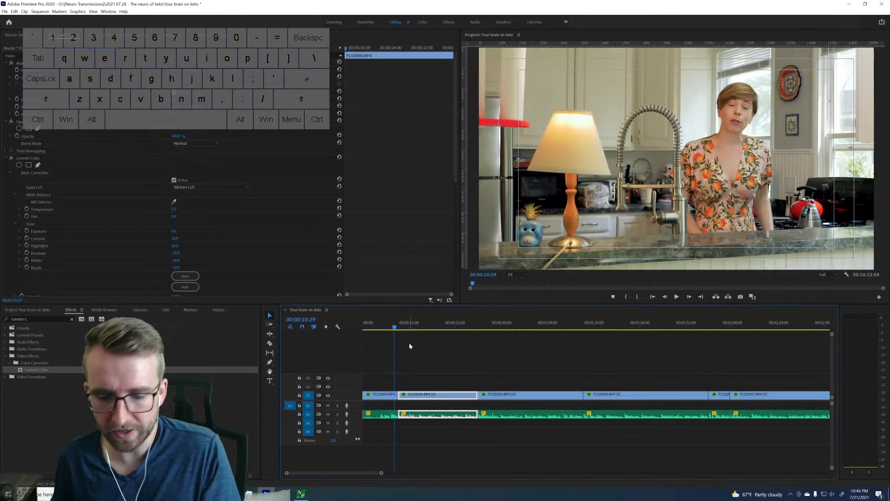
{"action": "key", "text": "Down"}
{"action": "key", "text": "Left"}
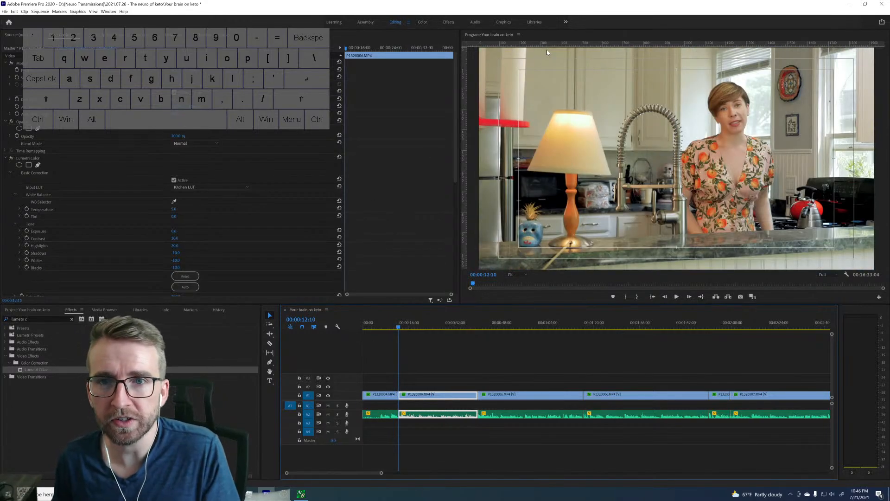
{"action": "left_click_drag", "start_coordinate": [557, 45], "coordinate": [557, 107]}
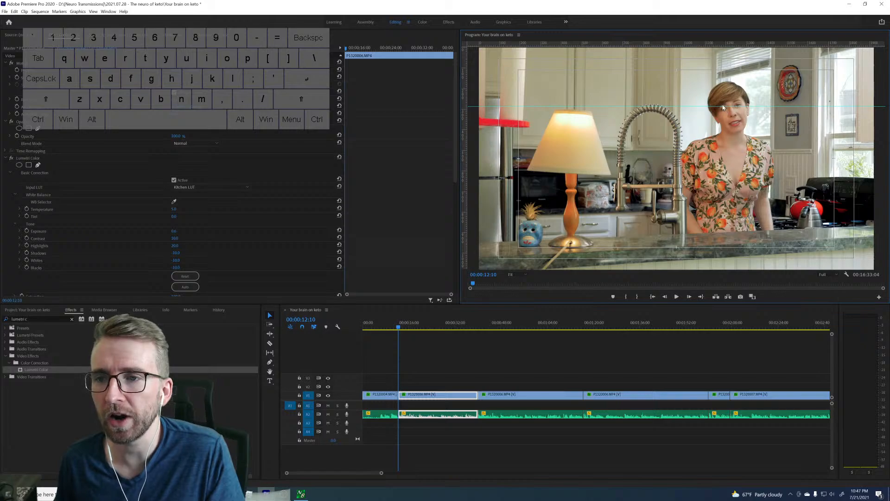
{"action": "left_click_drag", "start_coordinate": [465, 138], "coordinate": [732, 142]}
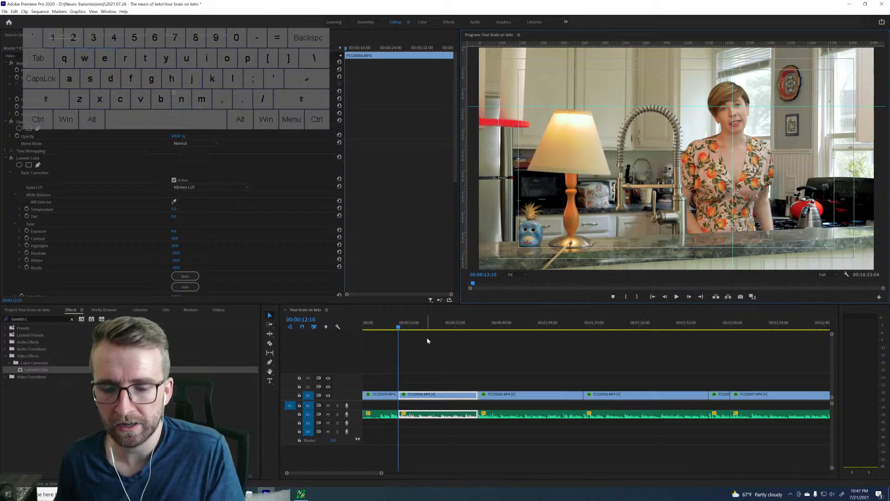
Reposition the enlarged second clip so the speaker's face lines up with the guides, and set the playhead to 00:00:08:24.
{"action": "key", "text": "Right"}
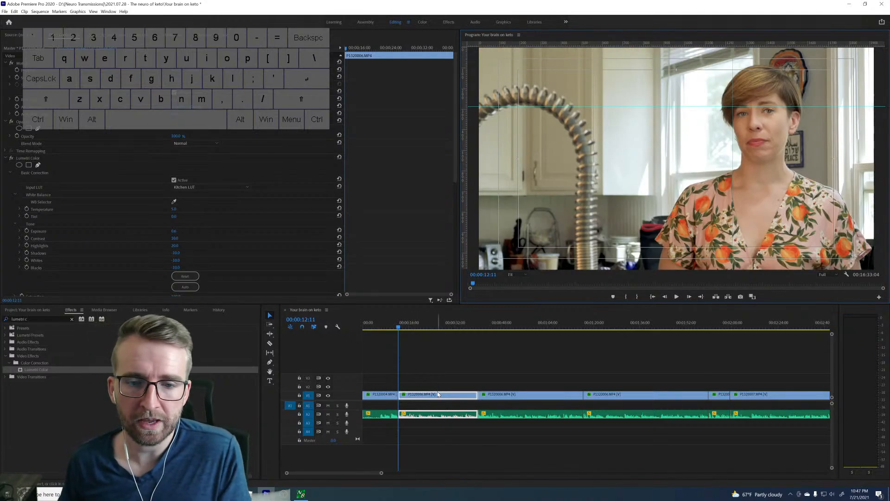
{"action": "left_click_drag", "start_coordinate": [177, 79], "coordinate": [197, 70]}
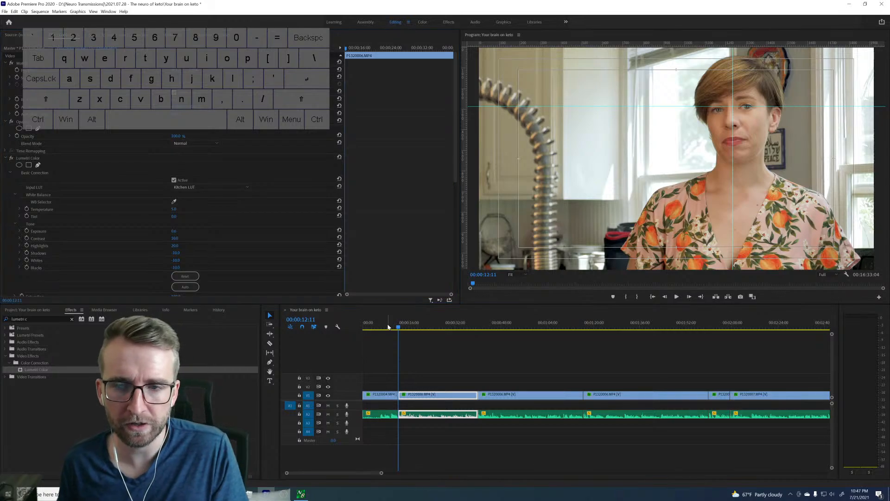
{"action": "left_click", "coordinate": [388, 327]}
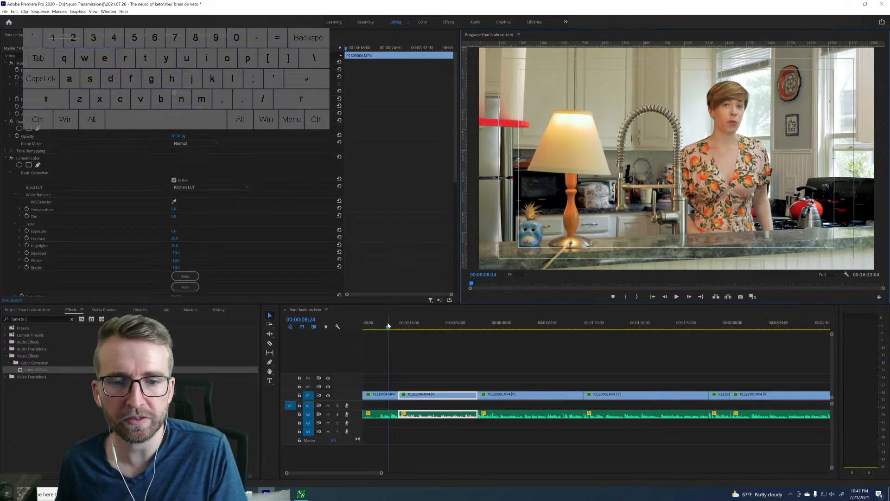
Play the cut from the first clip into the enlarged second clip, then compare frames at 00:00:10:22 and 00:00:37:17 to check the framing.
{"action": "key", "text": "space"}
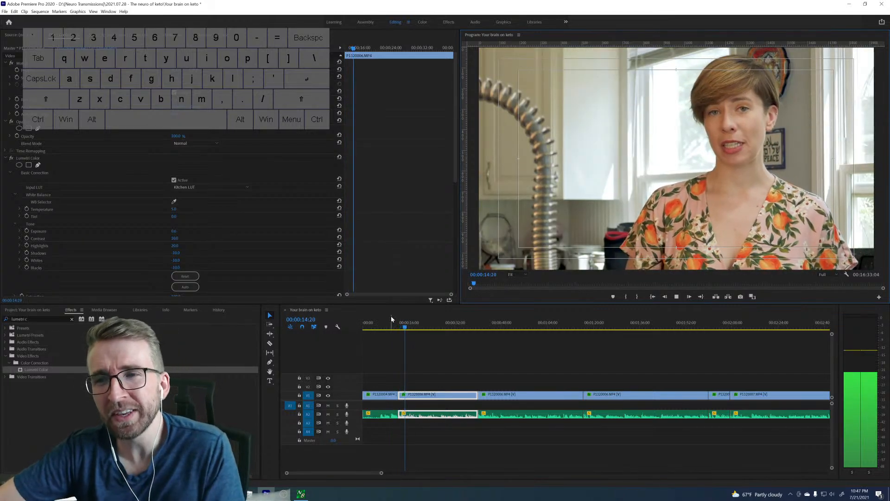
{"action": "key", "text": "space"}
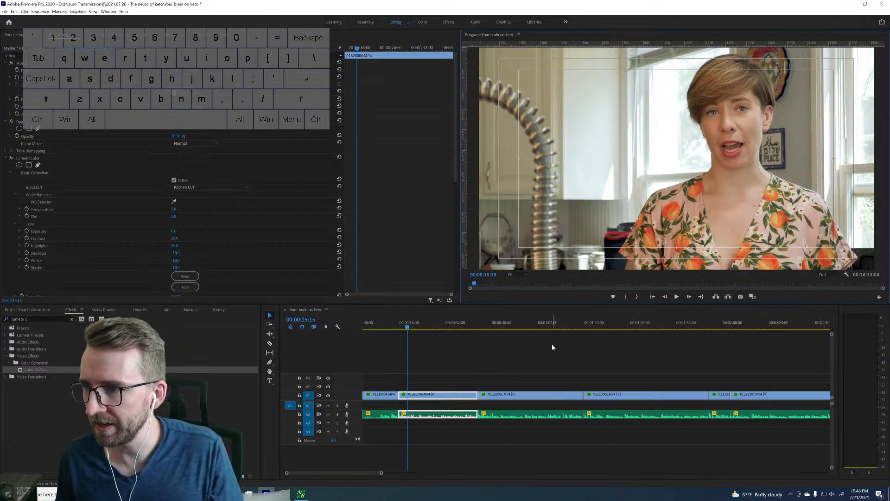
{"action": "left_click", "coordinate": [395, 325]}
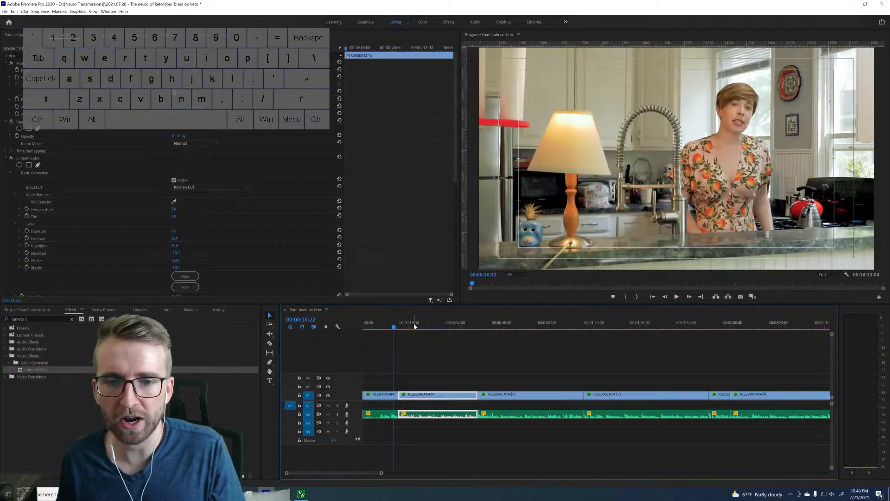
{"action": "left_click", "coordinate": [471, 326]}
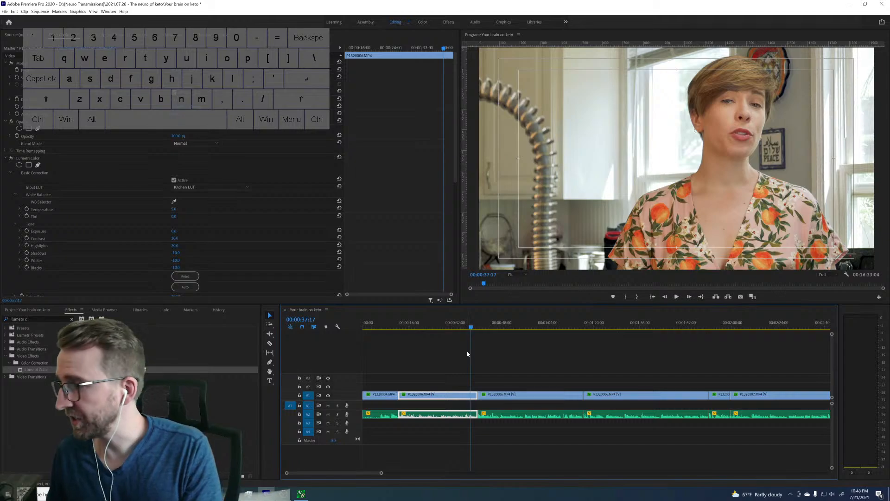
Return the playhead to the second clip's first frame at 00:00:12:11 and show the entire sequence in the timeline.
{"action": "key", "text": "Down"}
{"action": "key", "text": "Up"}
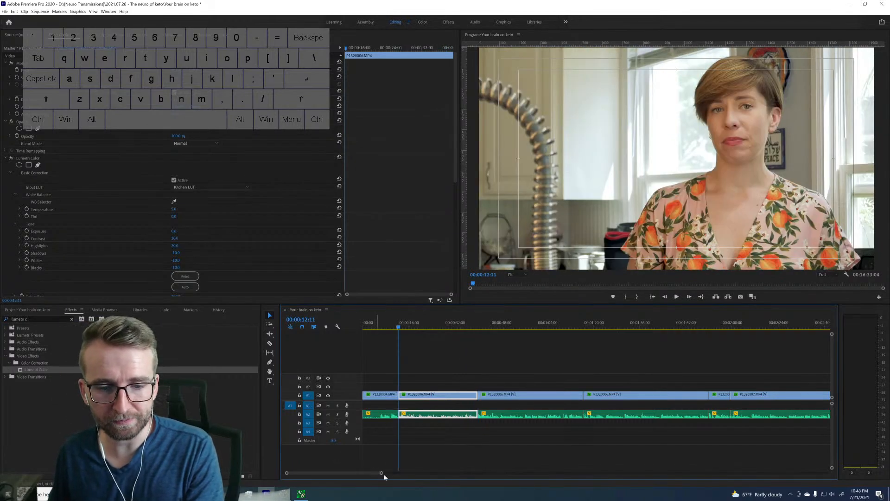
{"action": "left_click_drag", "start_coordinate": [383, 473], "coordinate": [556, 472]}
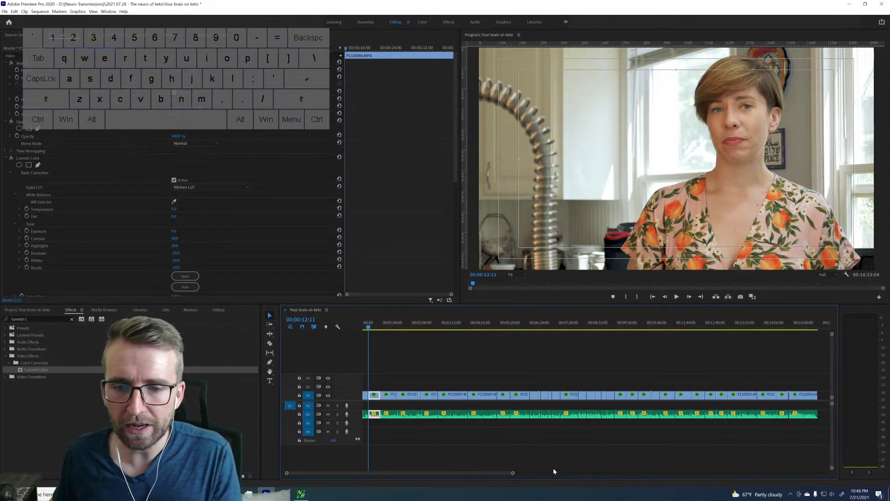